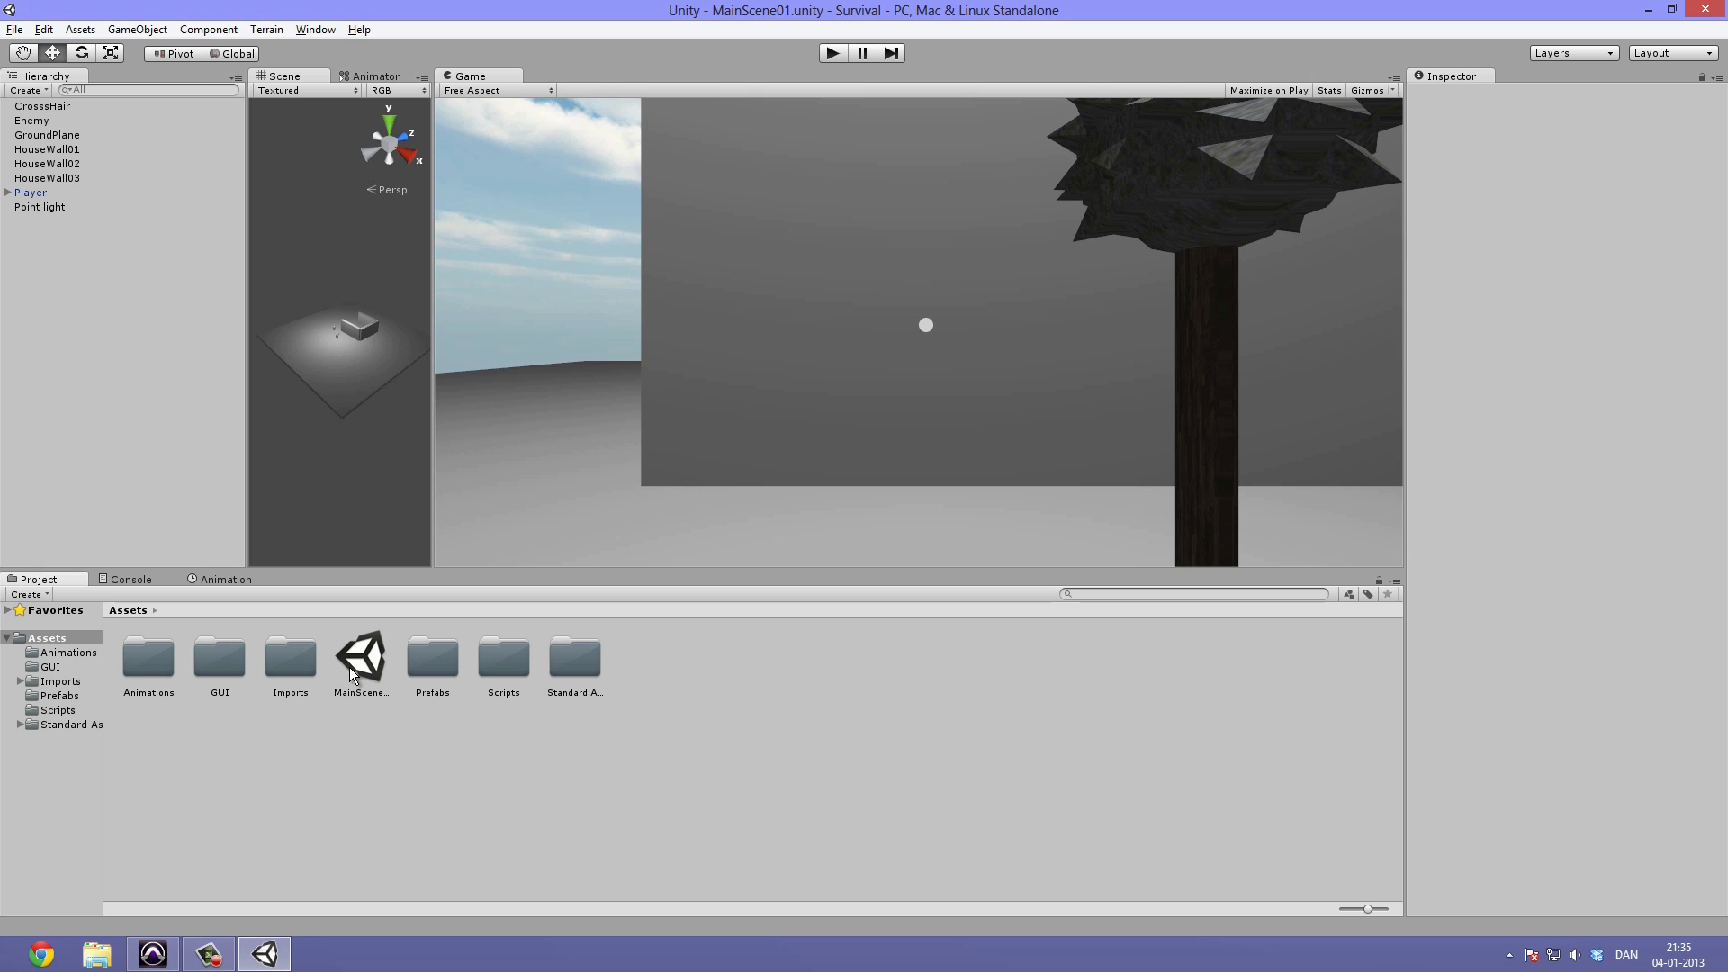
Add an instance of the Sword prefab from the Prefabs folder to the scene hierarchy.
{"action": "double_click", "coordinate": [280, 650]}
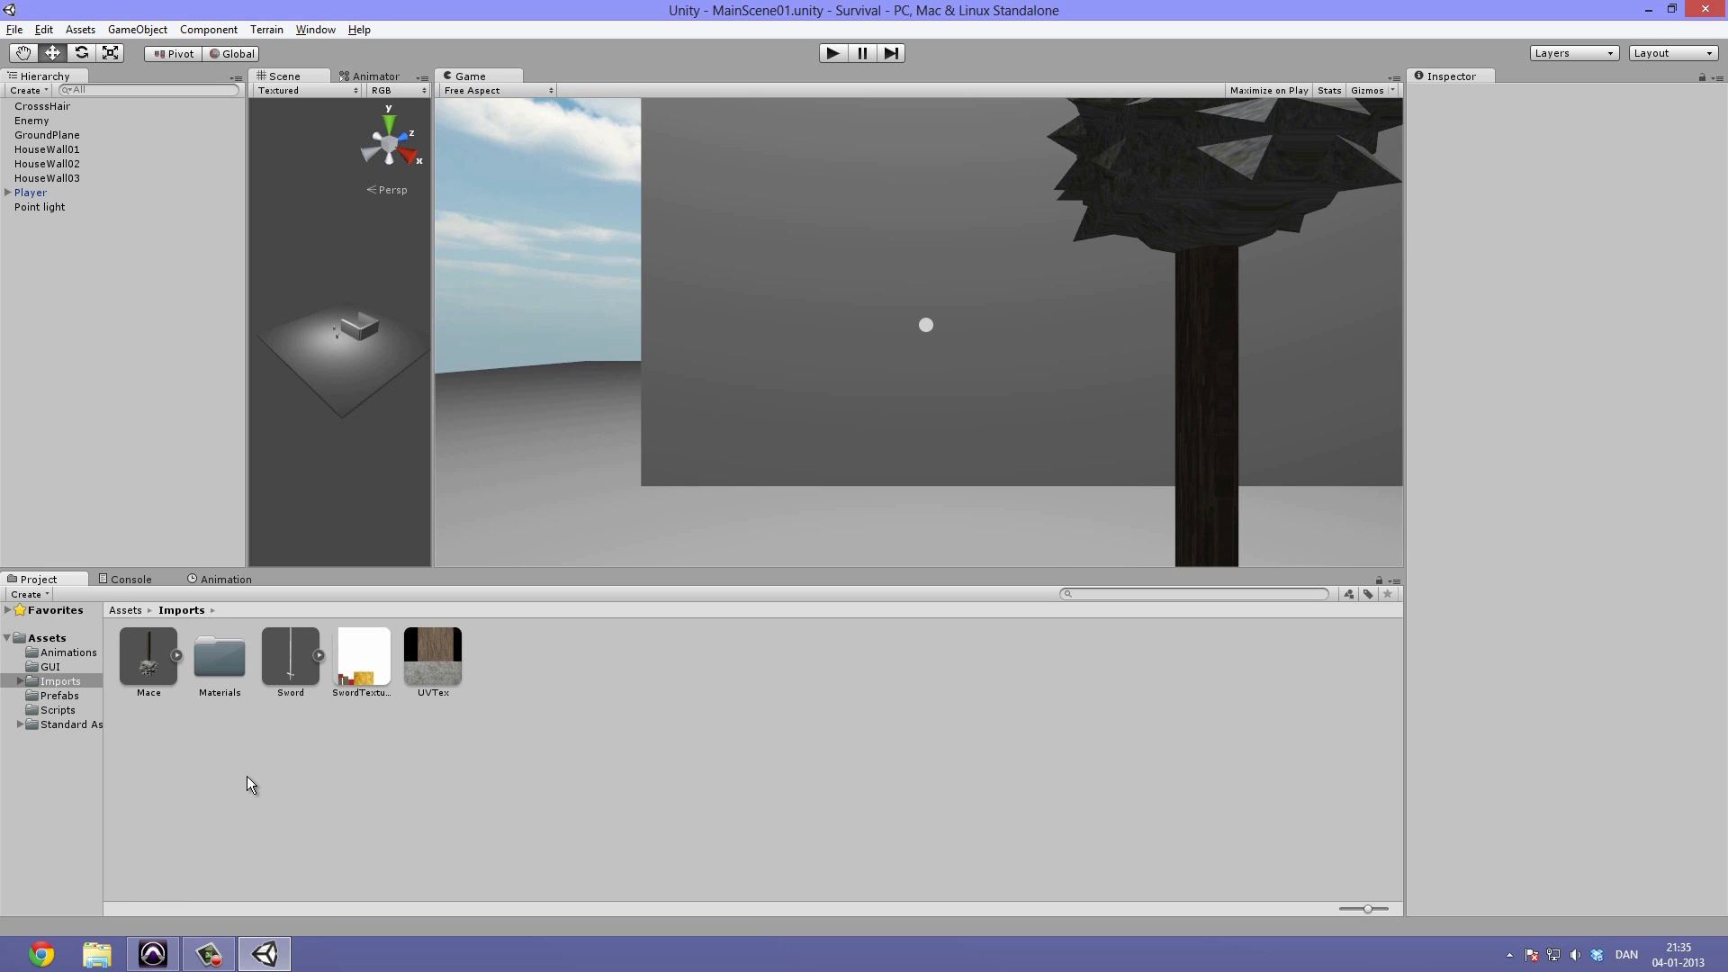
{"action": "left_click", "coordinate": [139, 615]}
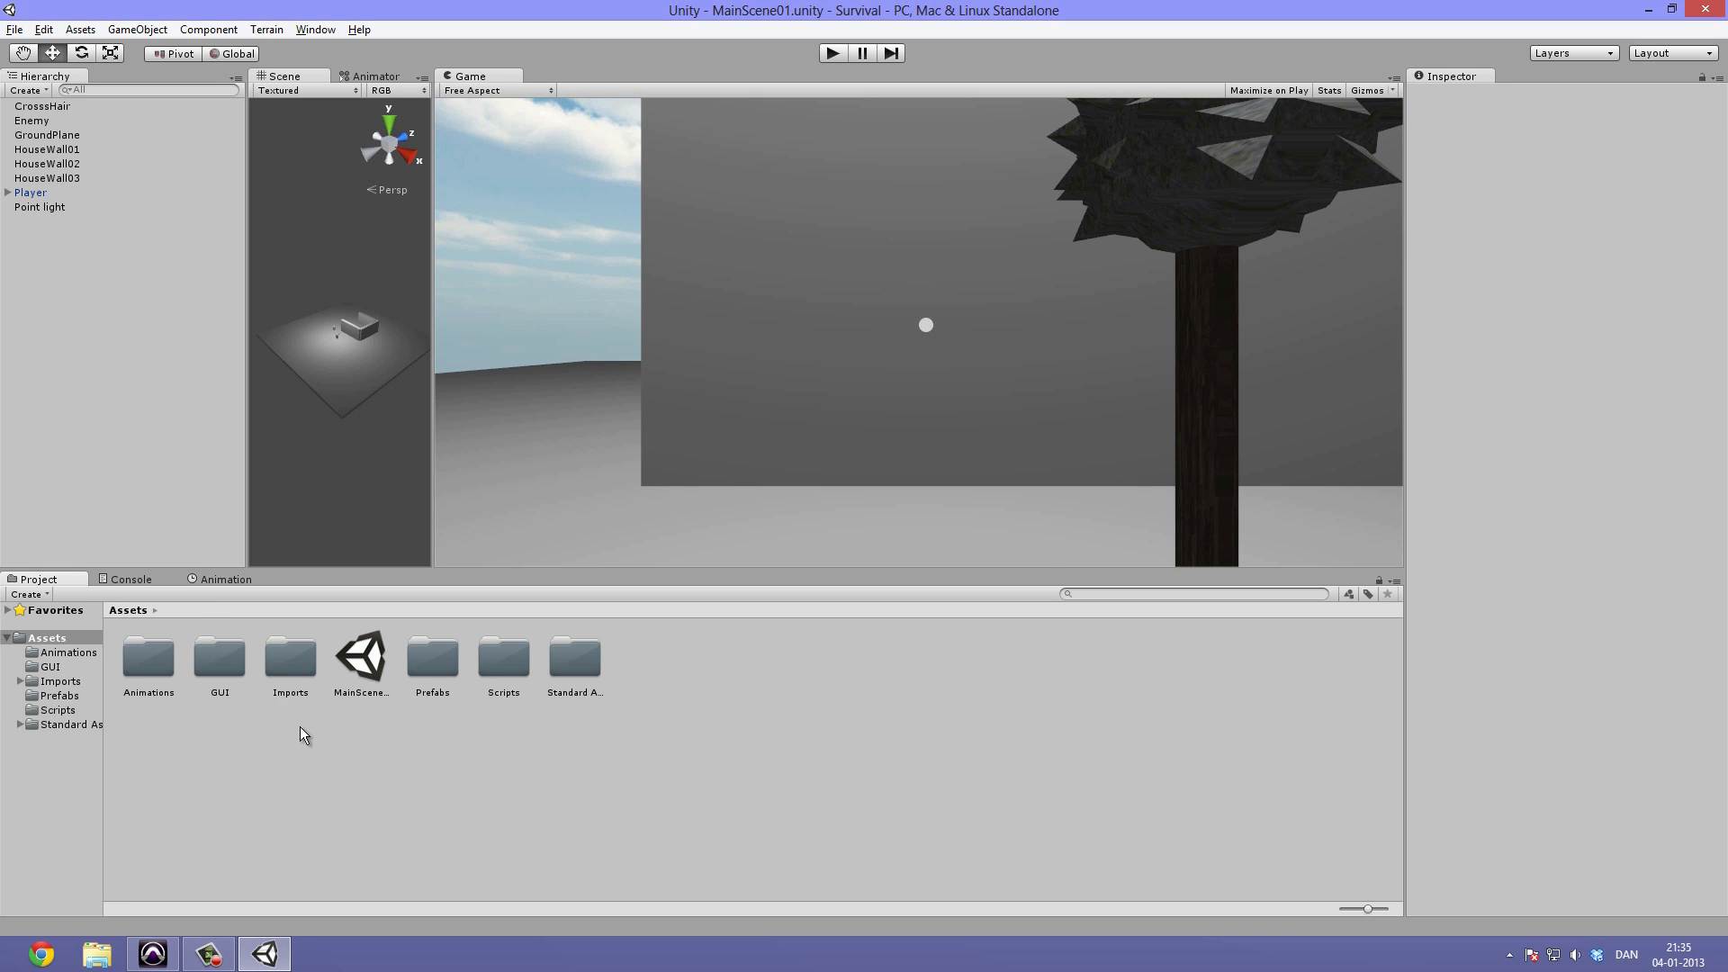
{"action": "double_click", "coordinate": [433, 662]}
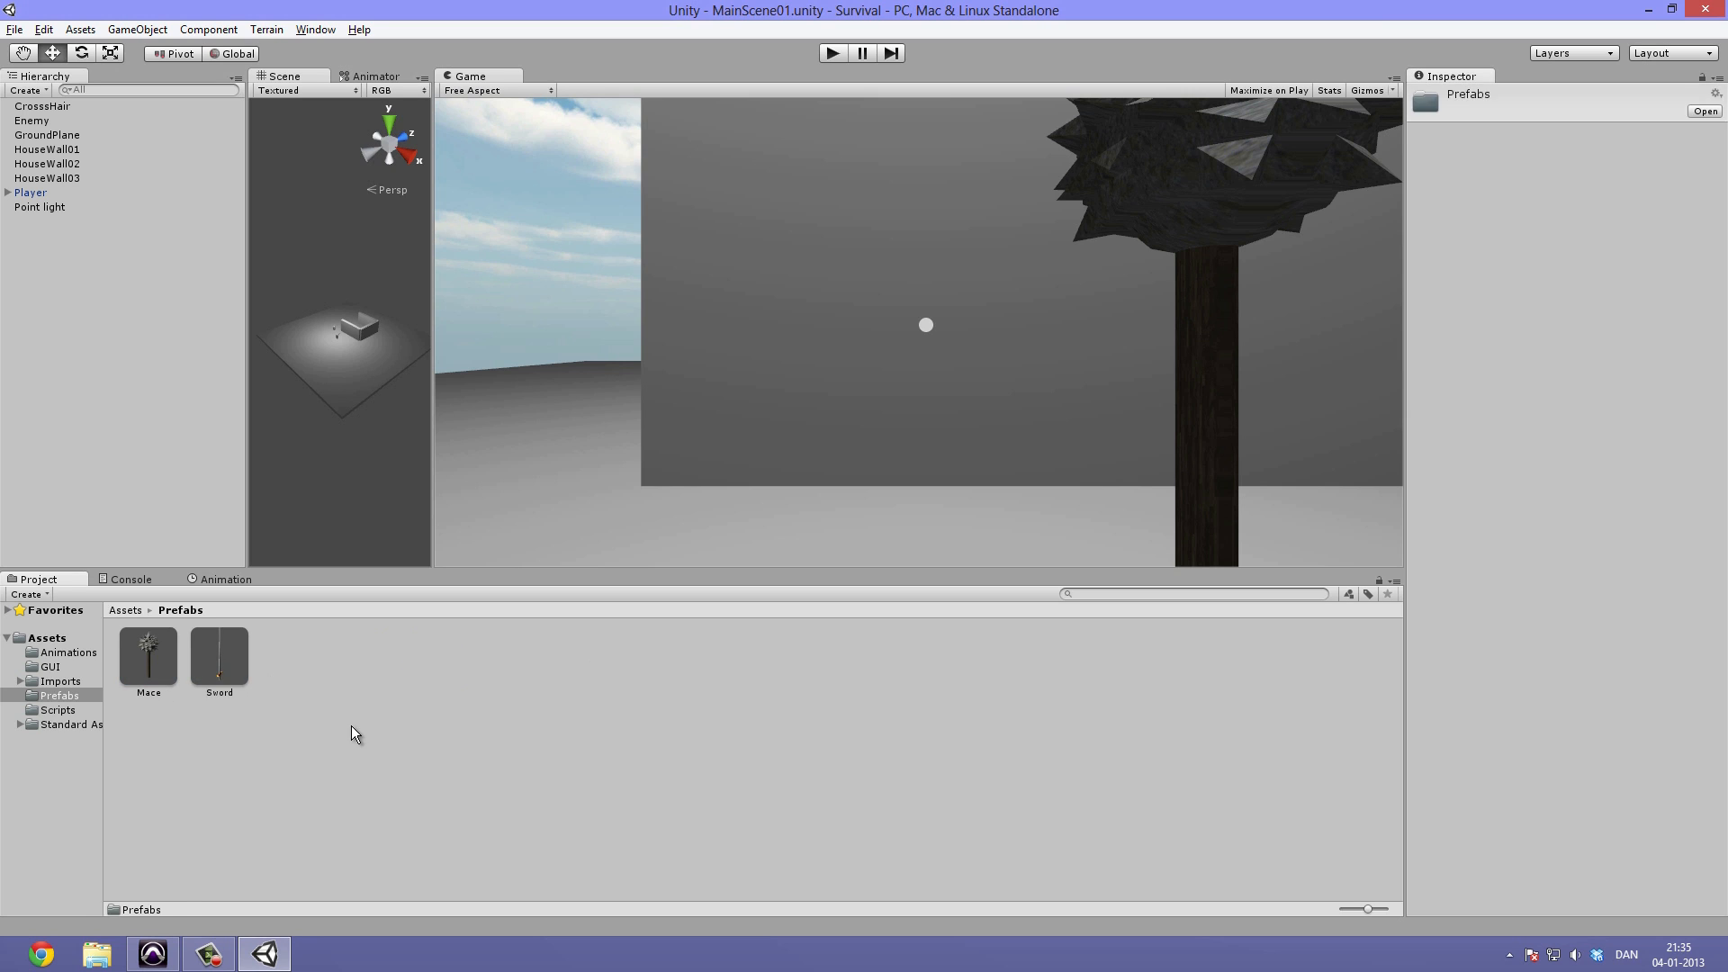
{"action": "left_click", "coordinate": [208, 651]}
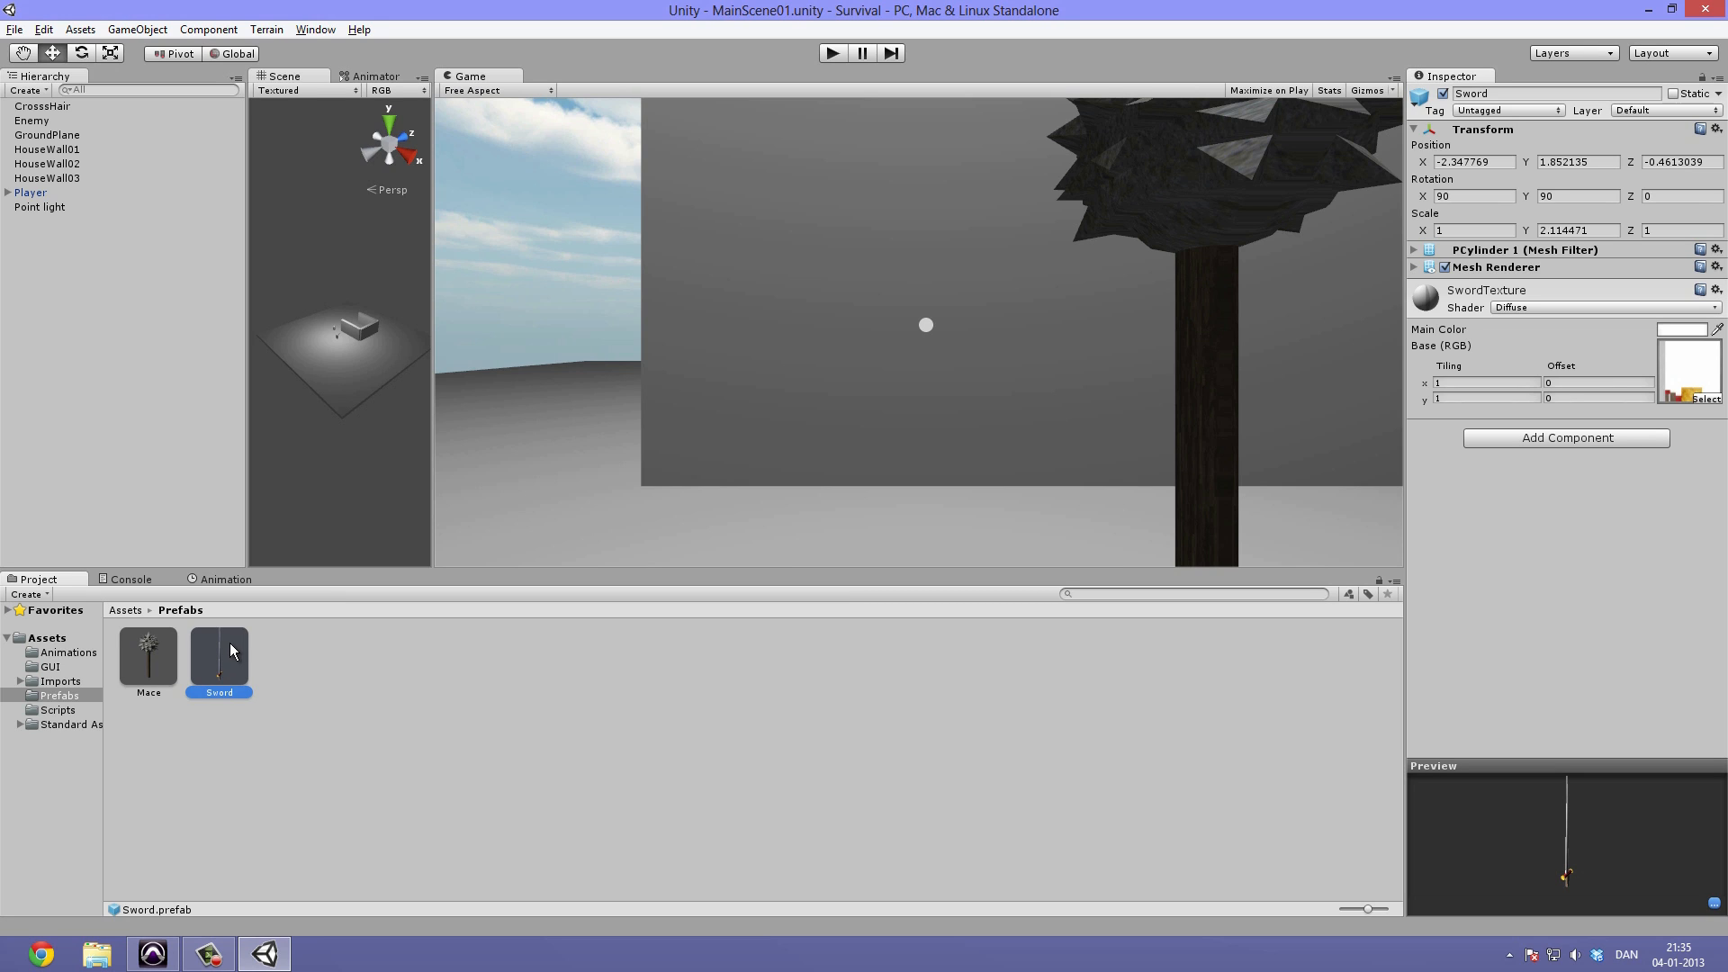
{"action": "left_click_drag", "start_coordinate": [236, 656], "coordinate": [97, 247]}
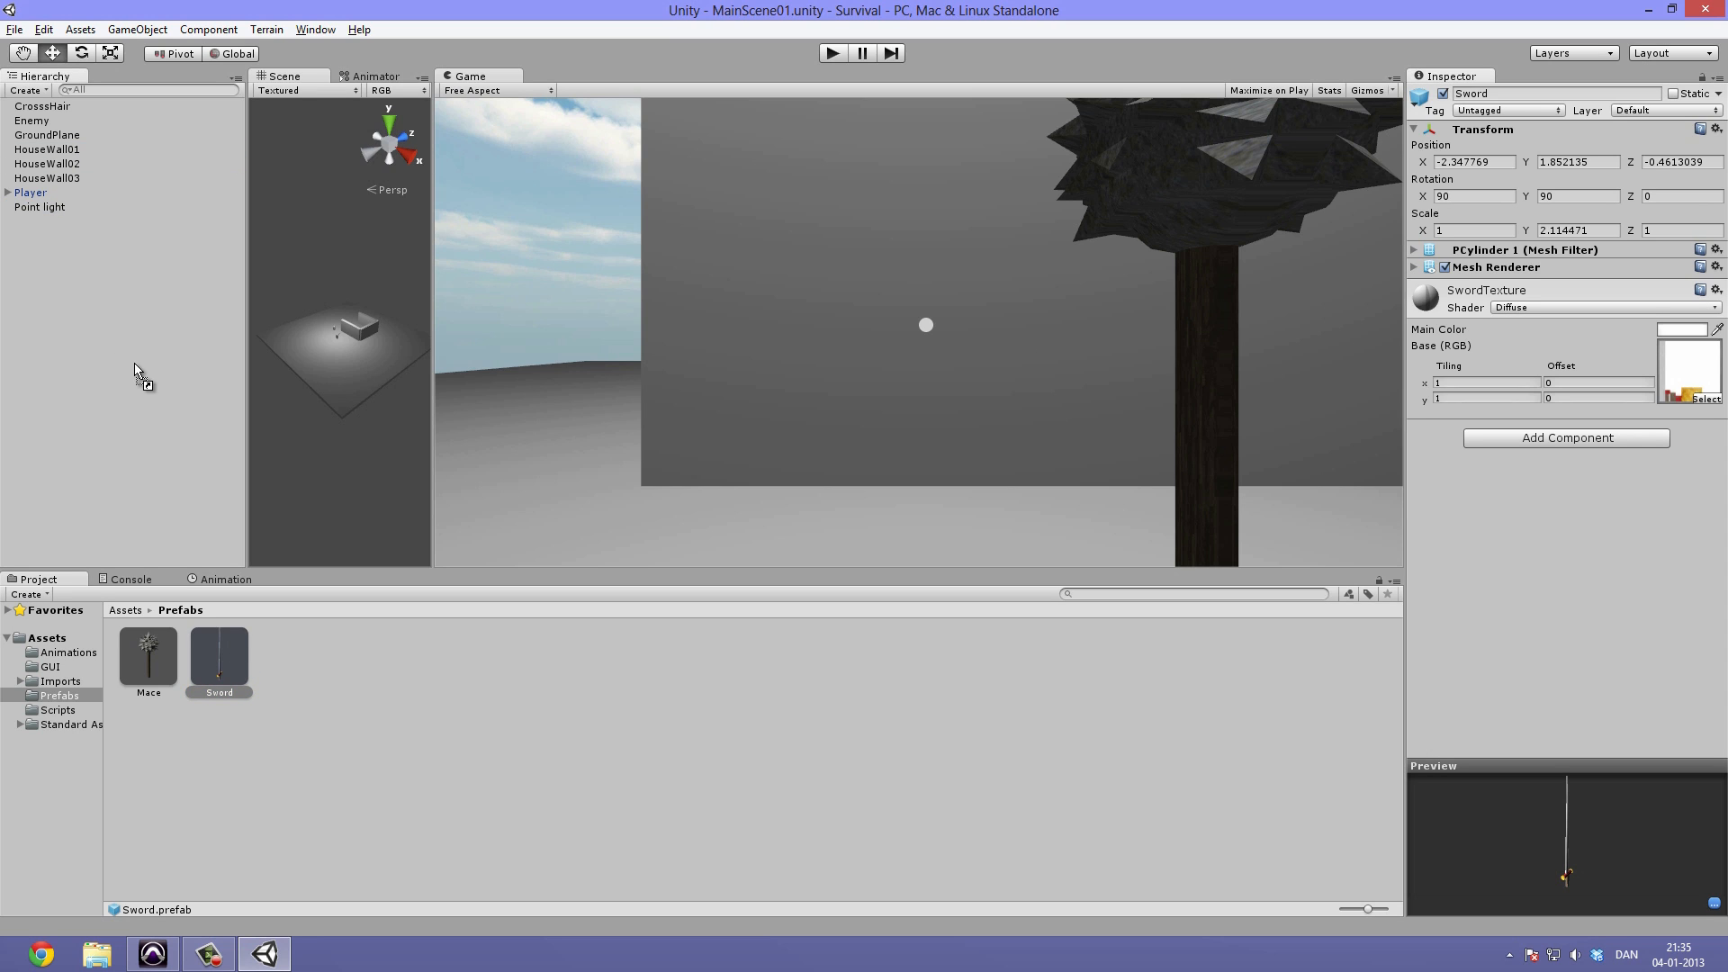
{"action": "left_click_drag", "start_coordinate": [133, 363], "coordinate": [133, 364]}
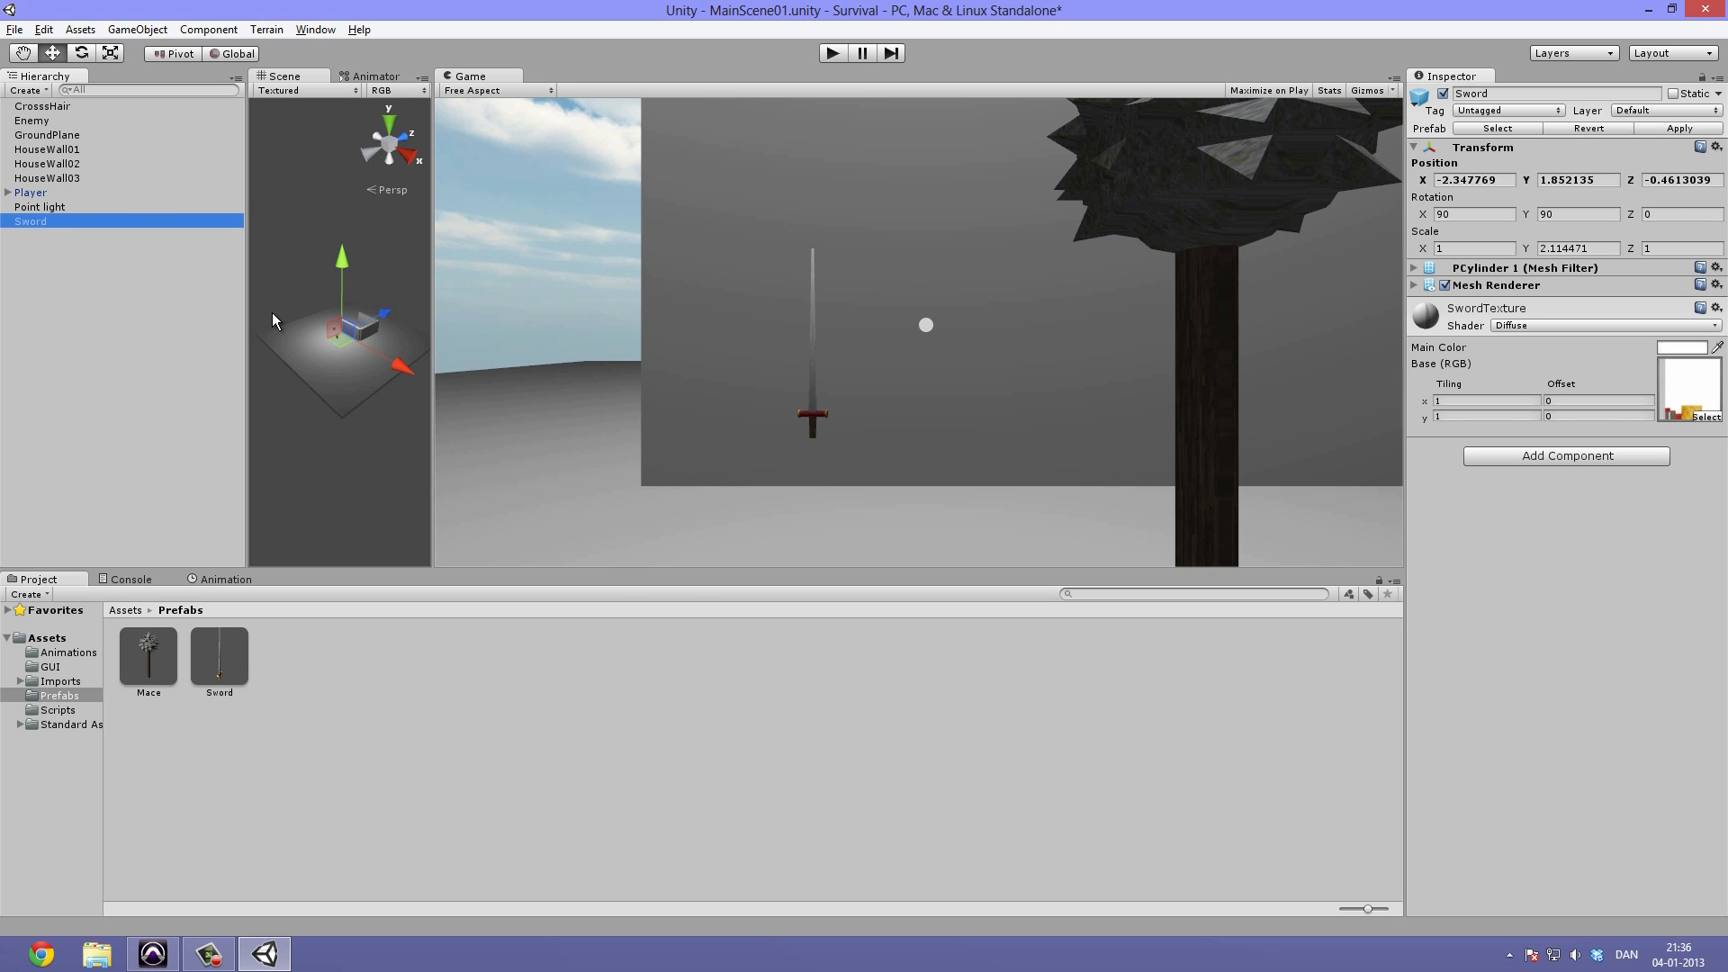
Examine the placed sword up close and from several angles in the Scene view.
{"action": "scroll", "coordinate": [371, 300], "scroll_direction": "up", "scroll_amount": 10}
{"action": "left_click_drag", "start_coordinate": [353, 391], "coordinate": [348, 317], "text": "alt"}
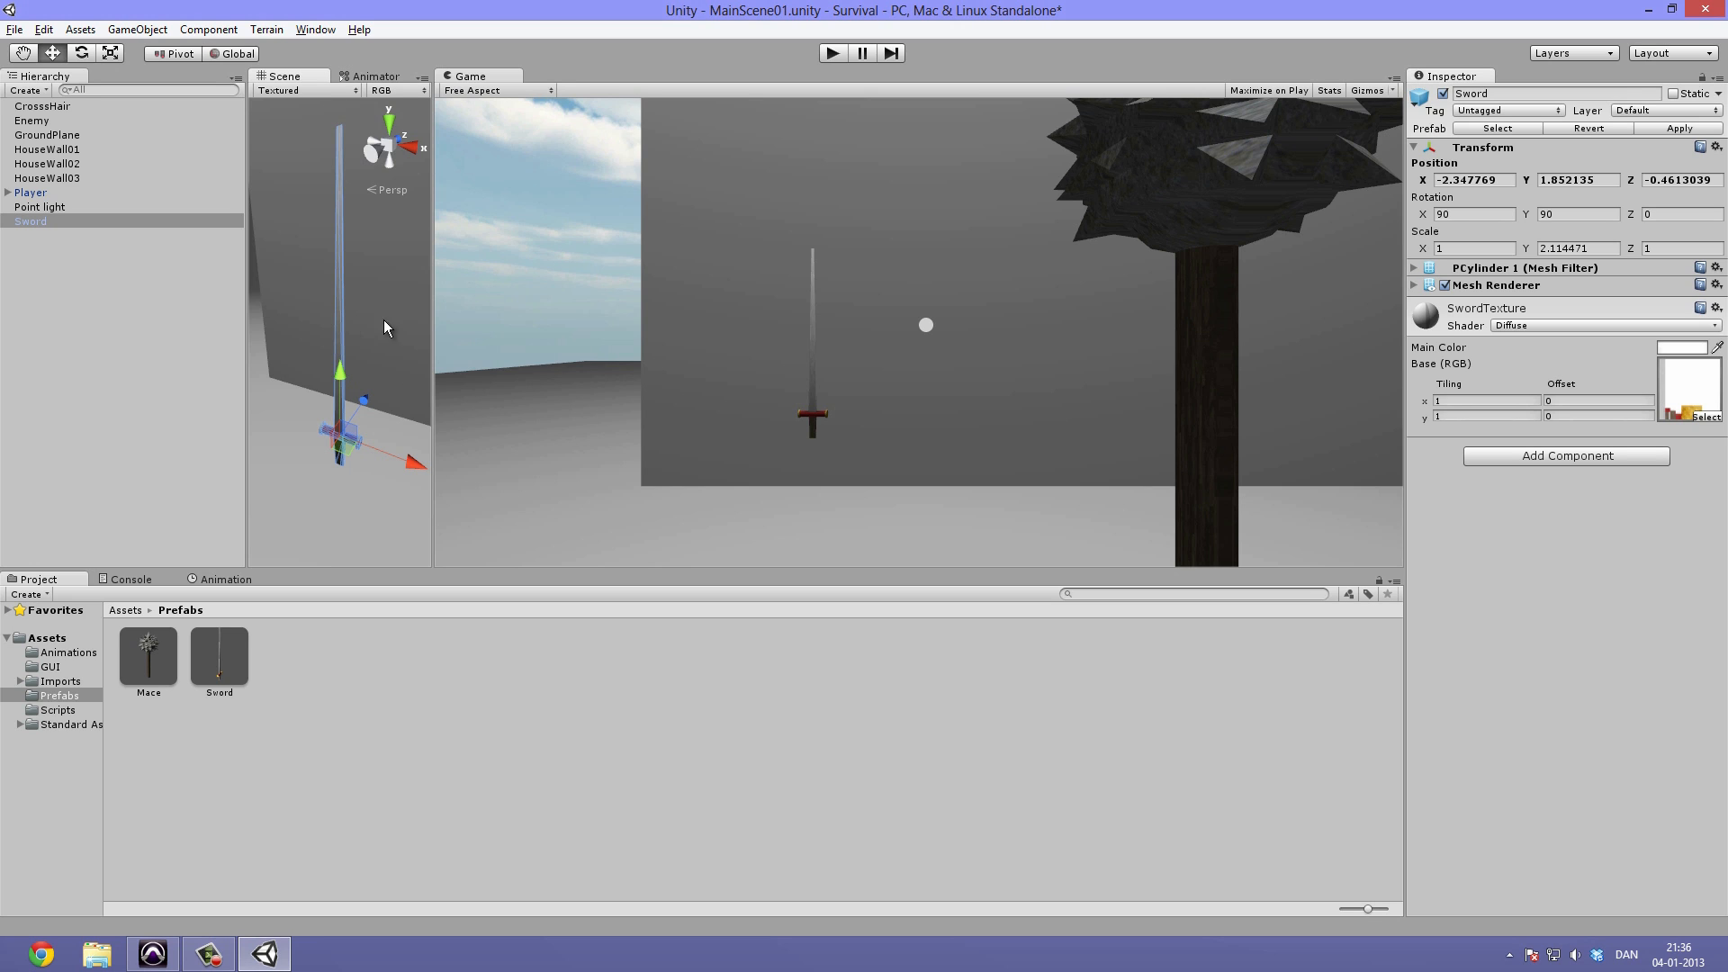
{"action": "scroll", "coordinate": [346, 254], "scroll_direction": "up", "scroll_amount": 2}
{"action": "scroll", "coordinate": [347, 255], "scroll_direction": "down", "scroll_amount": 2}
{"action": "scroll", "coordinate": [347, 256], "scroll_direction": "up", "scroll_amount": 1}
{"action": "middle_click_drag", "start_coordinate": [347, 255], "coordinate": [328, 297]}
{"action": "scroll", "coordinate": [336, 277], "scroll_direction": "down", "scroll_amount": 2}
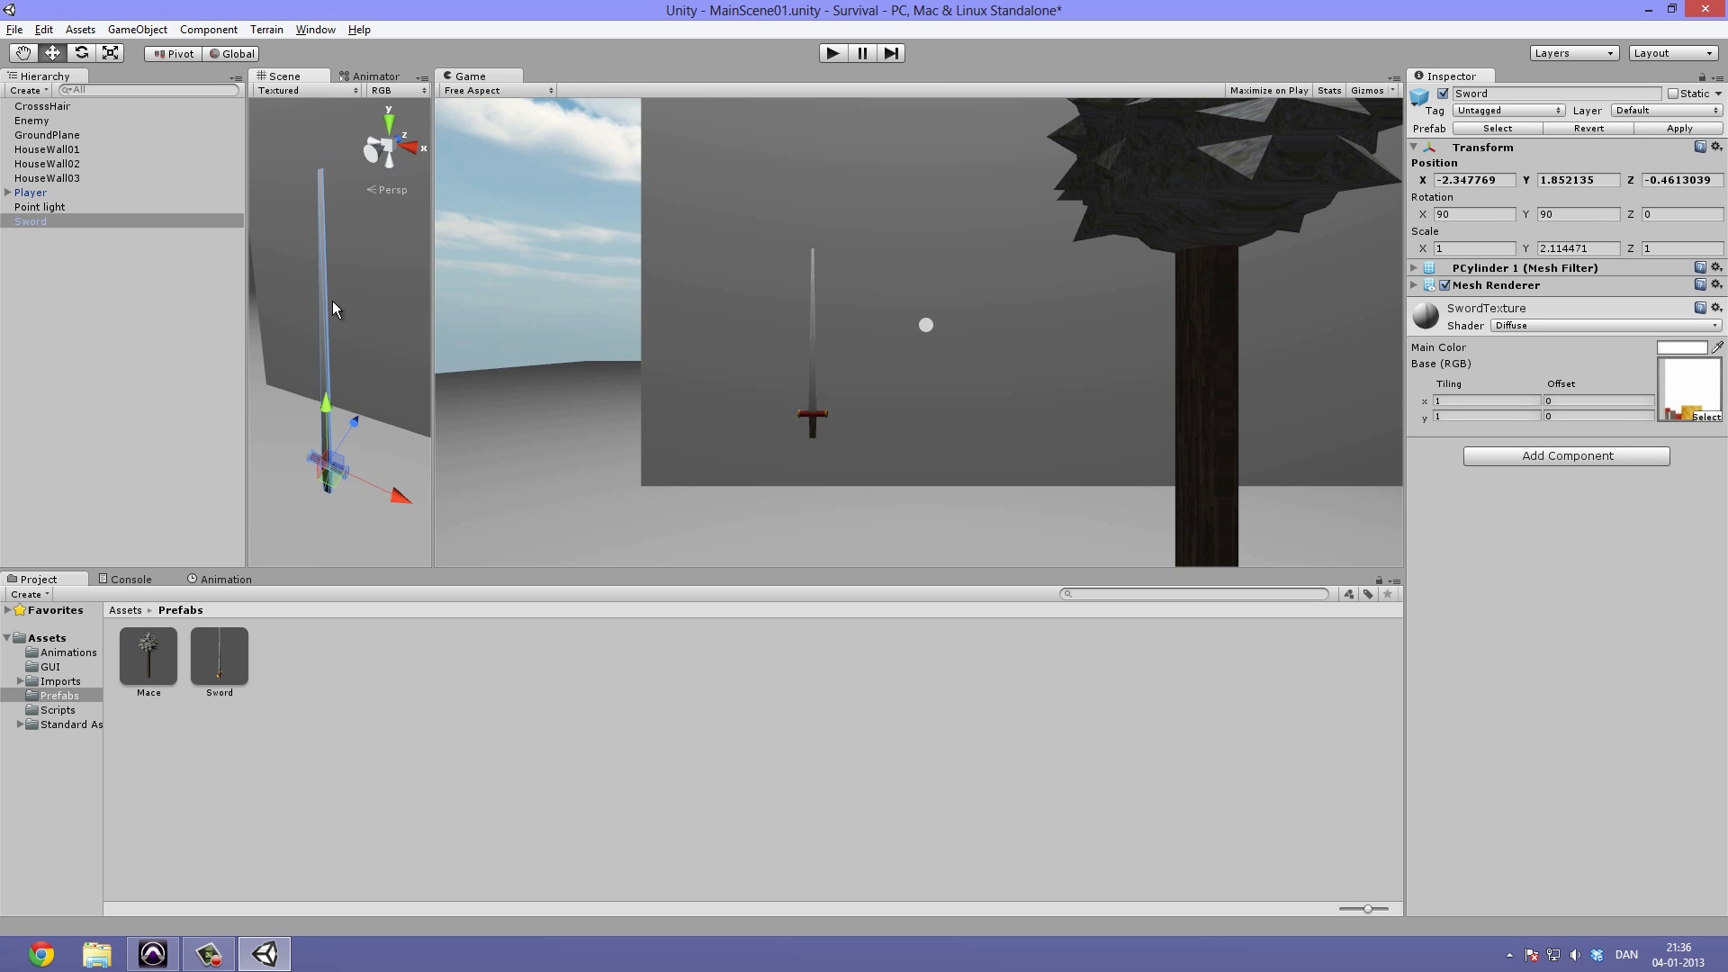
{"action": "left_click_drag", "start_coordinate": [299, 288], "coordinate": [252, 282], "text": "alt"}
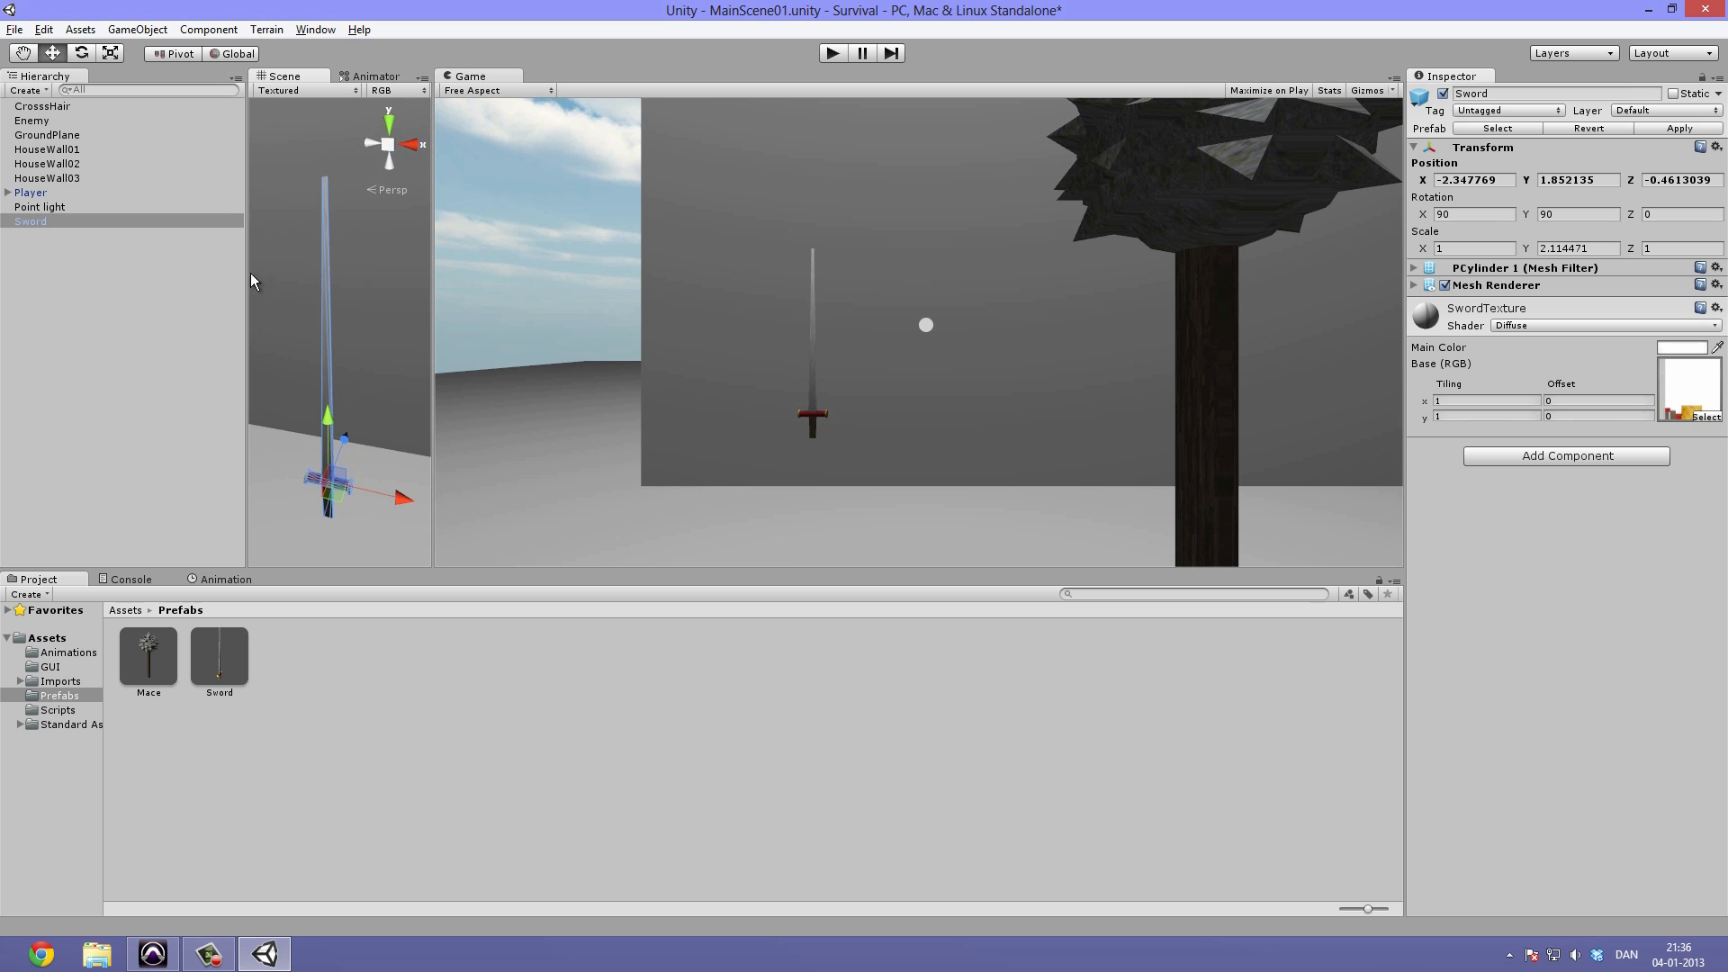
Make the Sword a child of the Mace, which sits under Player, Main Camera and Melee.
{"action": "left_click", "coordinate": [7, 193]}
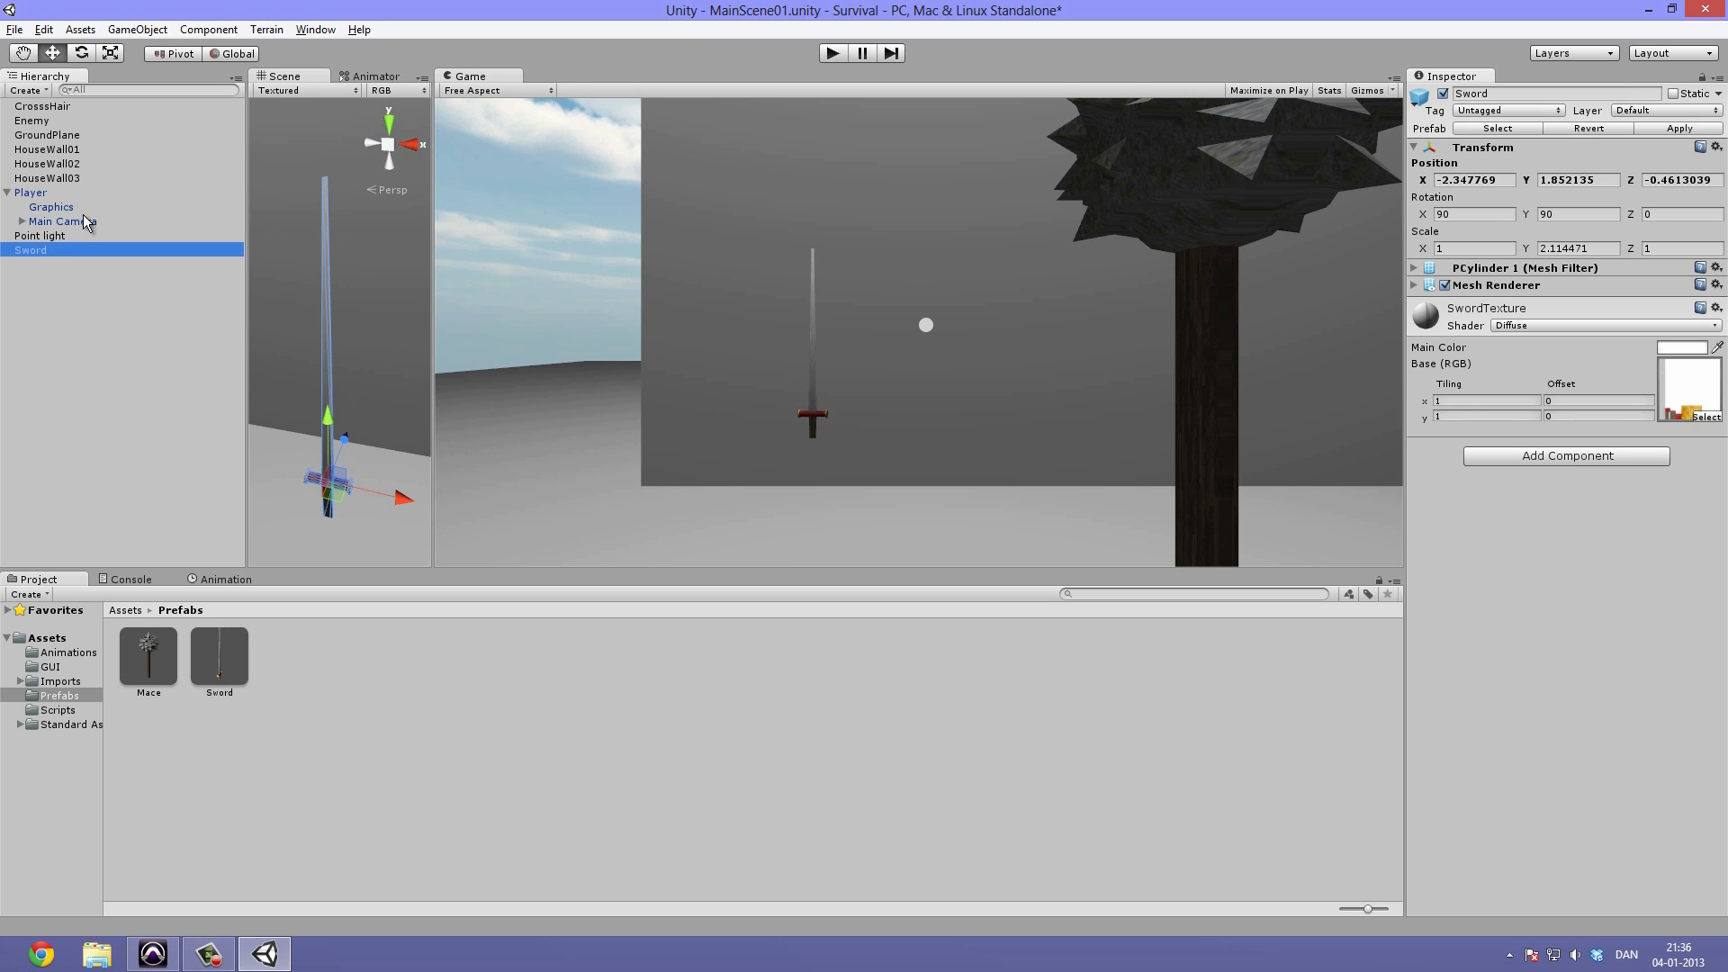
{"action": "left_click", "coordinate": [22, 221]}
{"action": "left_click", "coordinate": [36, 235]}
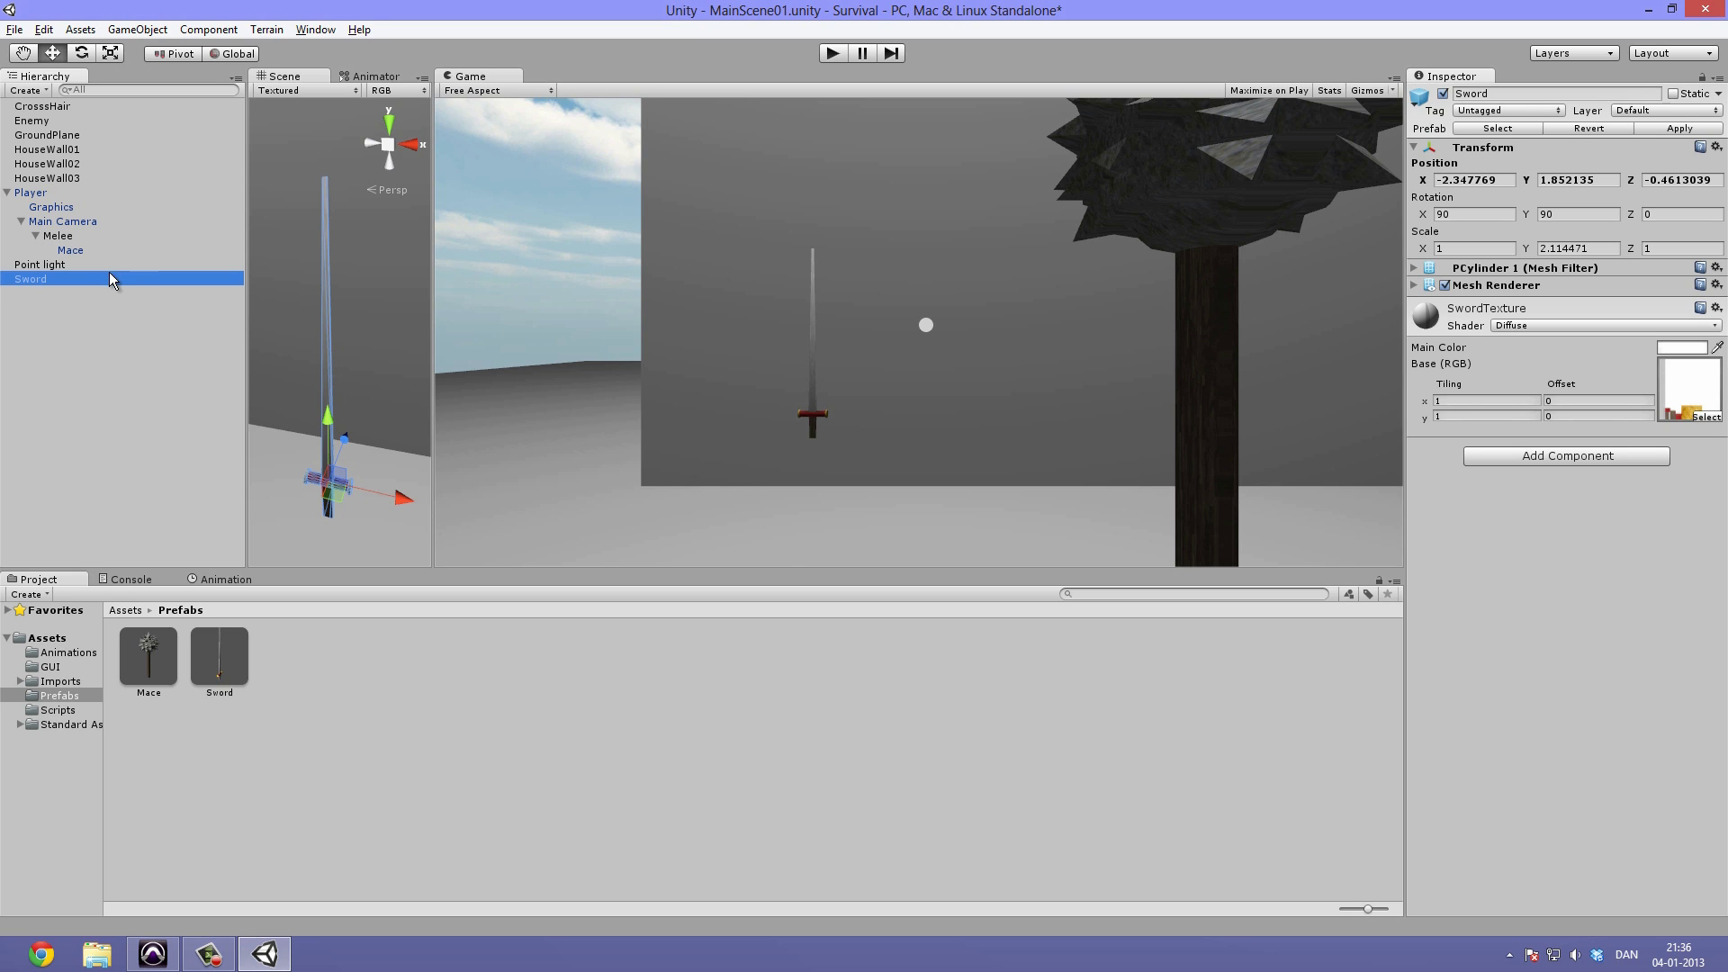
{"action": "mouse_move", "coordinate": [73, 277]}
{"action": "left_mouse_down"}
{"action": "mouse_move", "coordinate": [72, 262]}
{"action": "mouse_move", "coordinate": [41, 290]}
{"action": "left_mouse_up"}
{"action": "left_click_drag", "start_coordinate": [45, 281], "coordinate": [63, 249]}
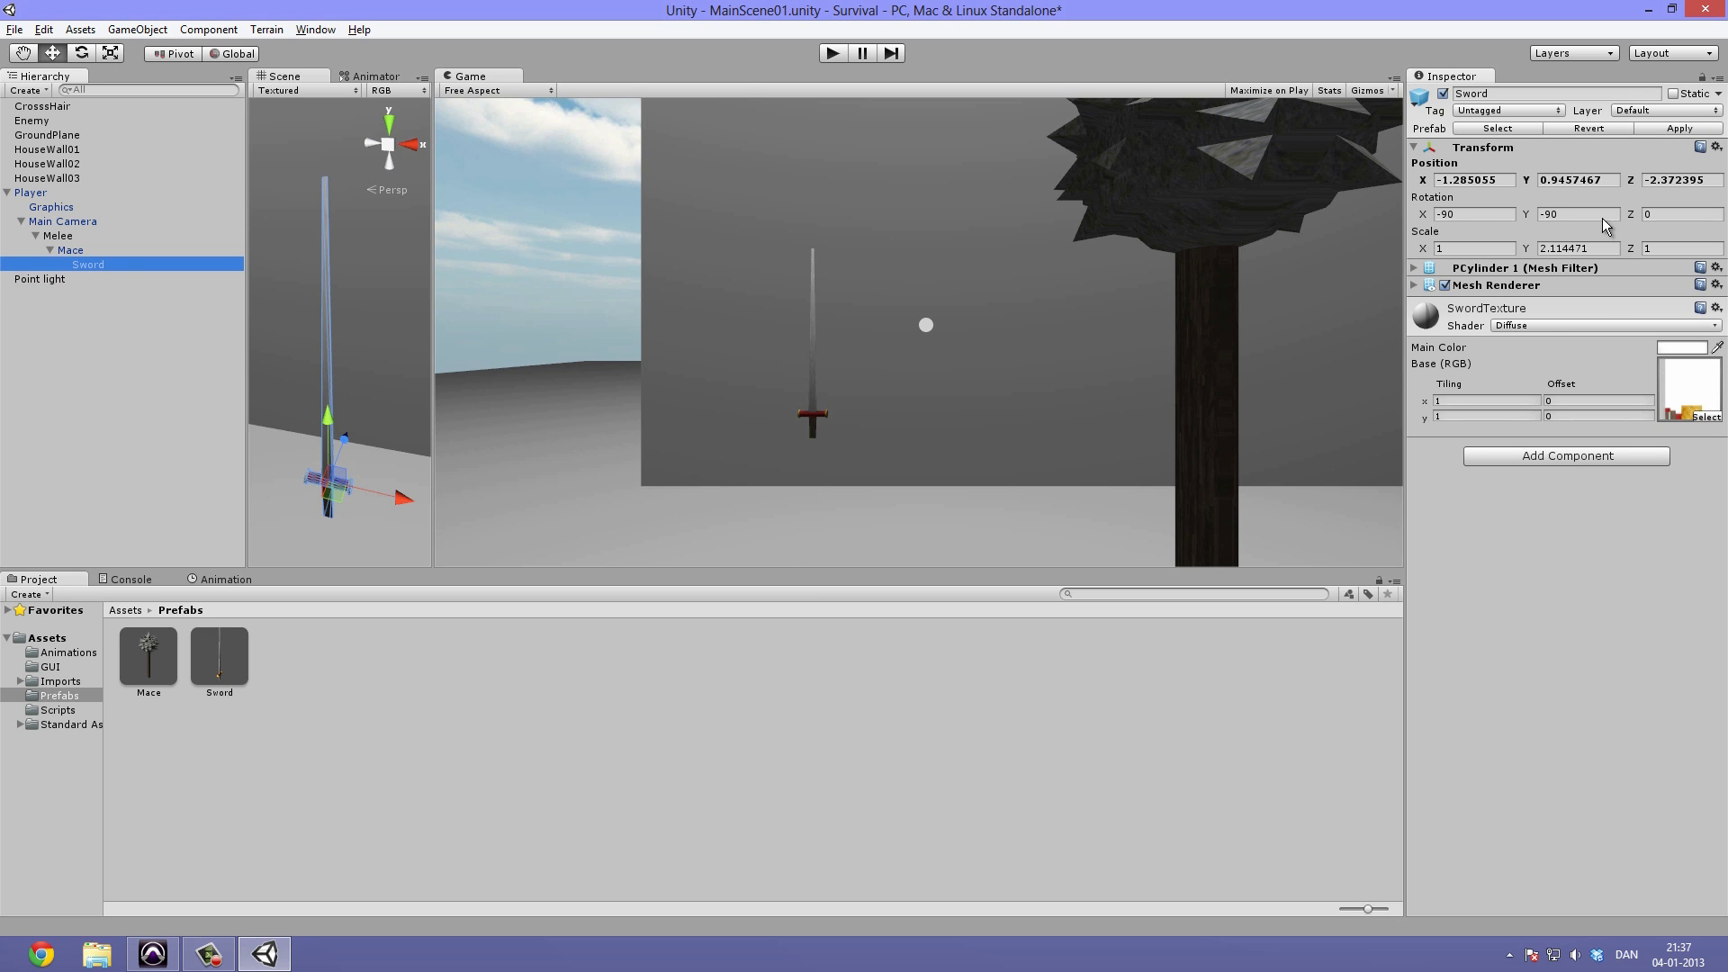
Set the Sword's local position to X 0, Y 0, Z 0 to align it with the Mace.
{"action": "left_click", "coordinate": [1457, 180]}
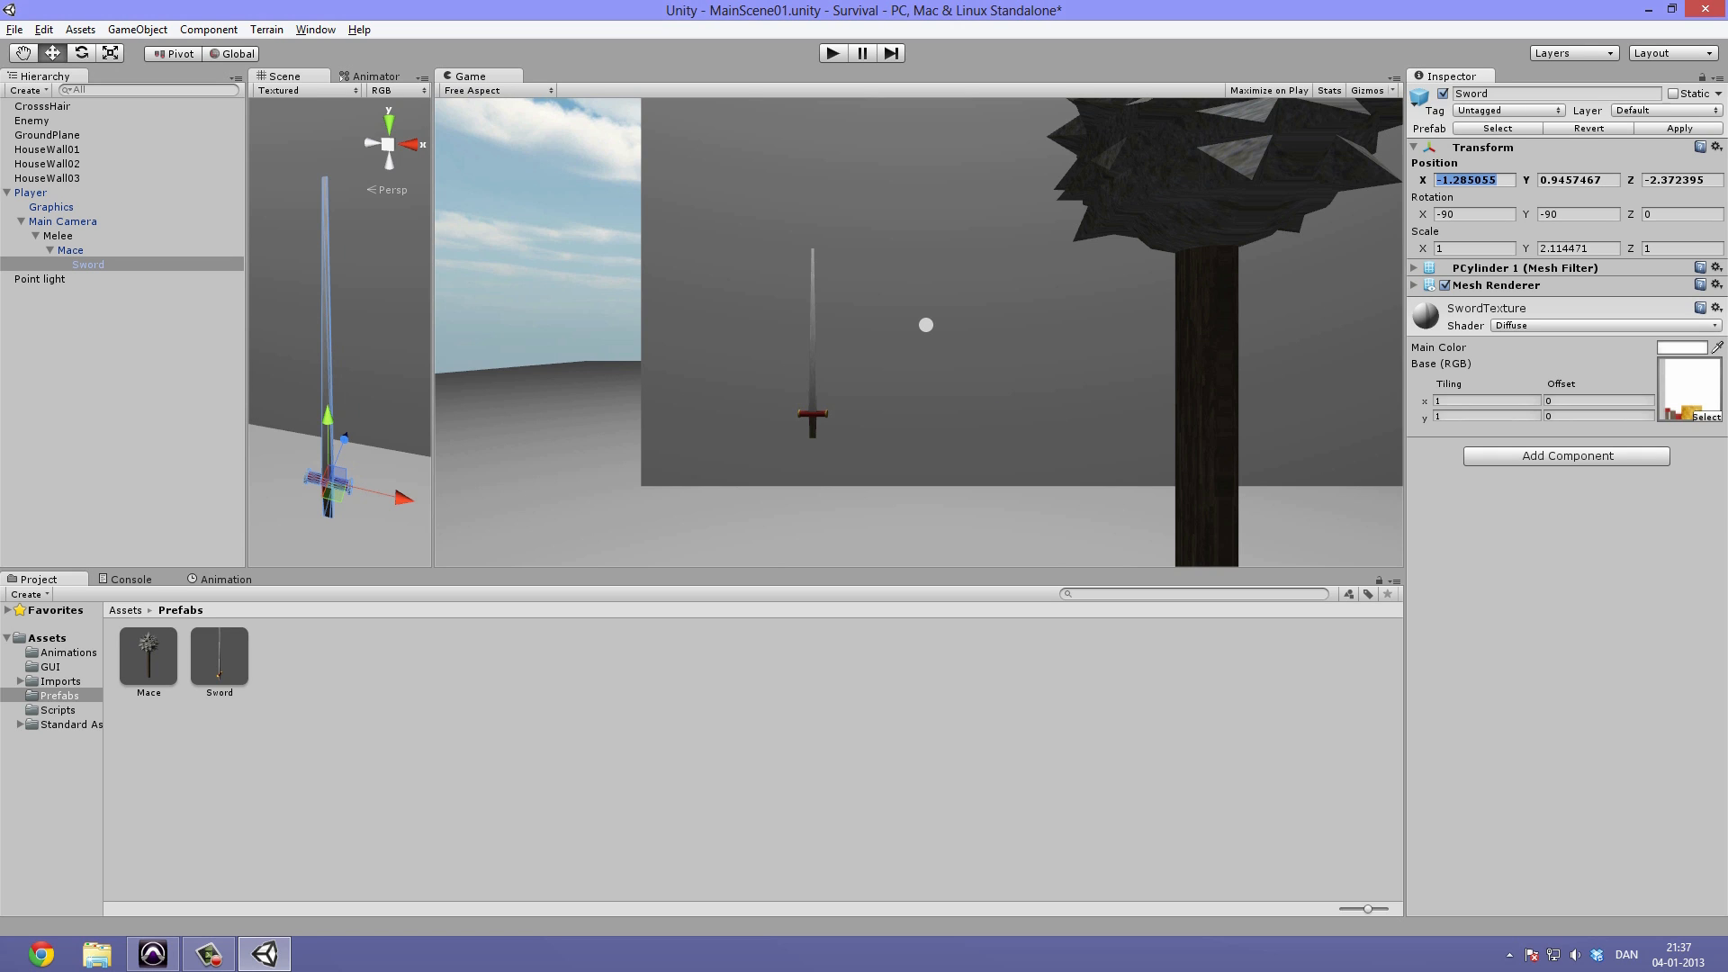
{"action": "type", "text": "0"}
{"action": "key", "text": "Tab"}
{"action": "type", "text": "0"}
{"action": "key", "text": "Tab"}
{"action": "type", "text": "0"}
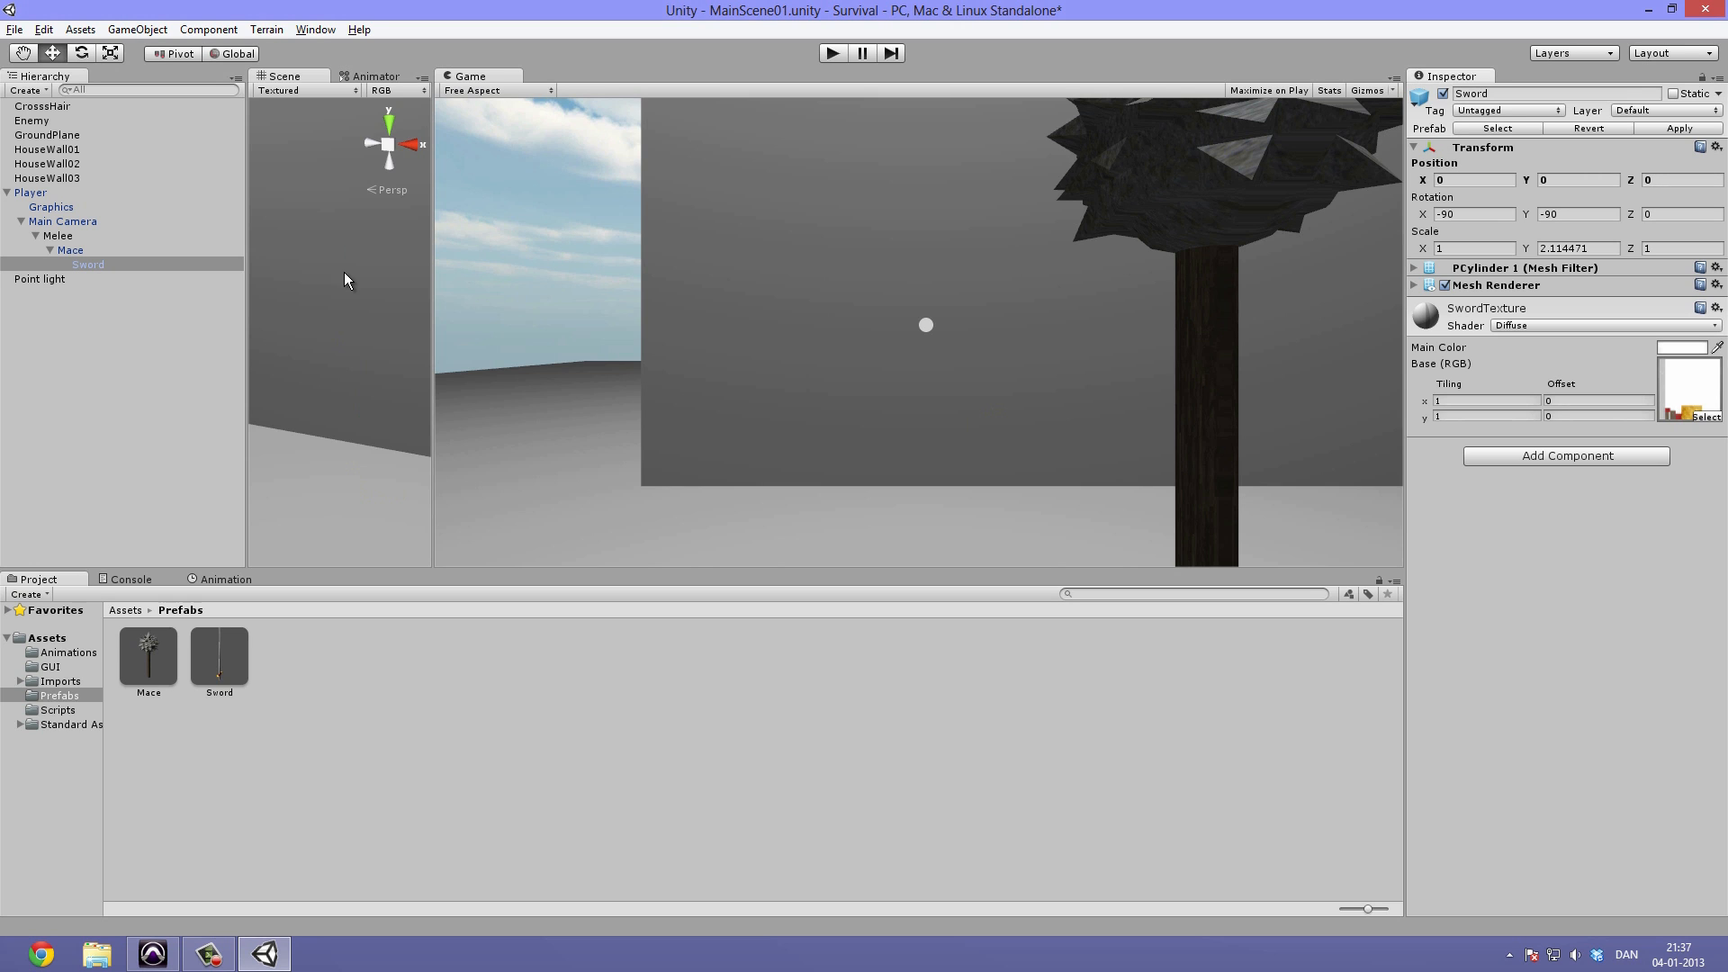
Reparent the Sword directly under Melee beside the Mace, and deactivate the Mace object.
{"action": "type", "text": "f"}
{"action": "left_click_drag", "start_coordinate": [319, 311], "coordinate": [72, 238], "text": "alt"}
{"action": "left_click", "coordinate": [72, 250]}
{"action": "left_click", "coordinate": [1442, 94]}
{"action": "left_click", "coordinate": [1443, 94]}
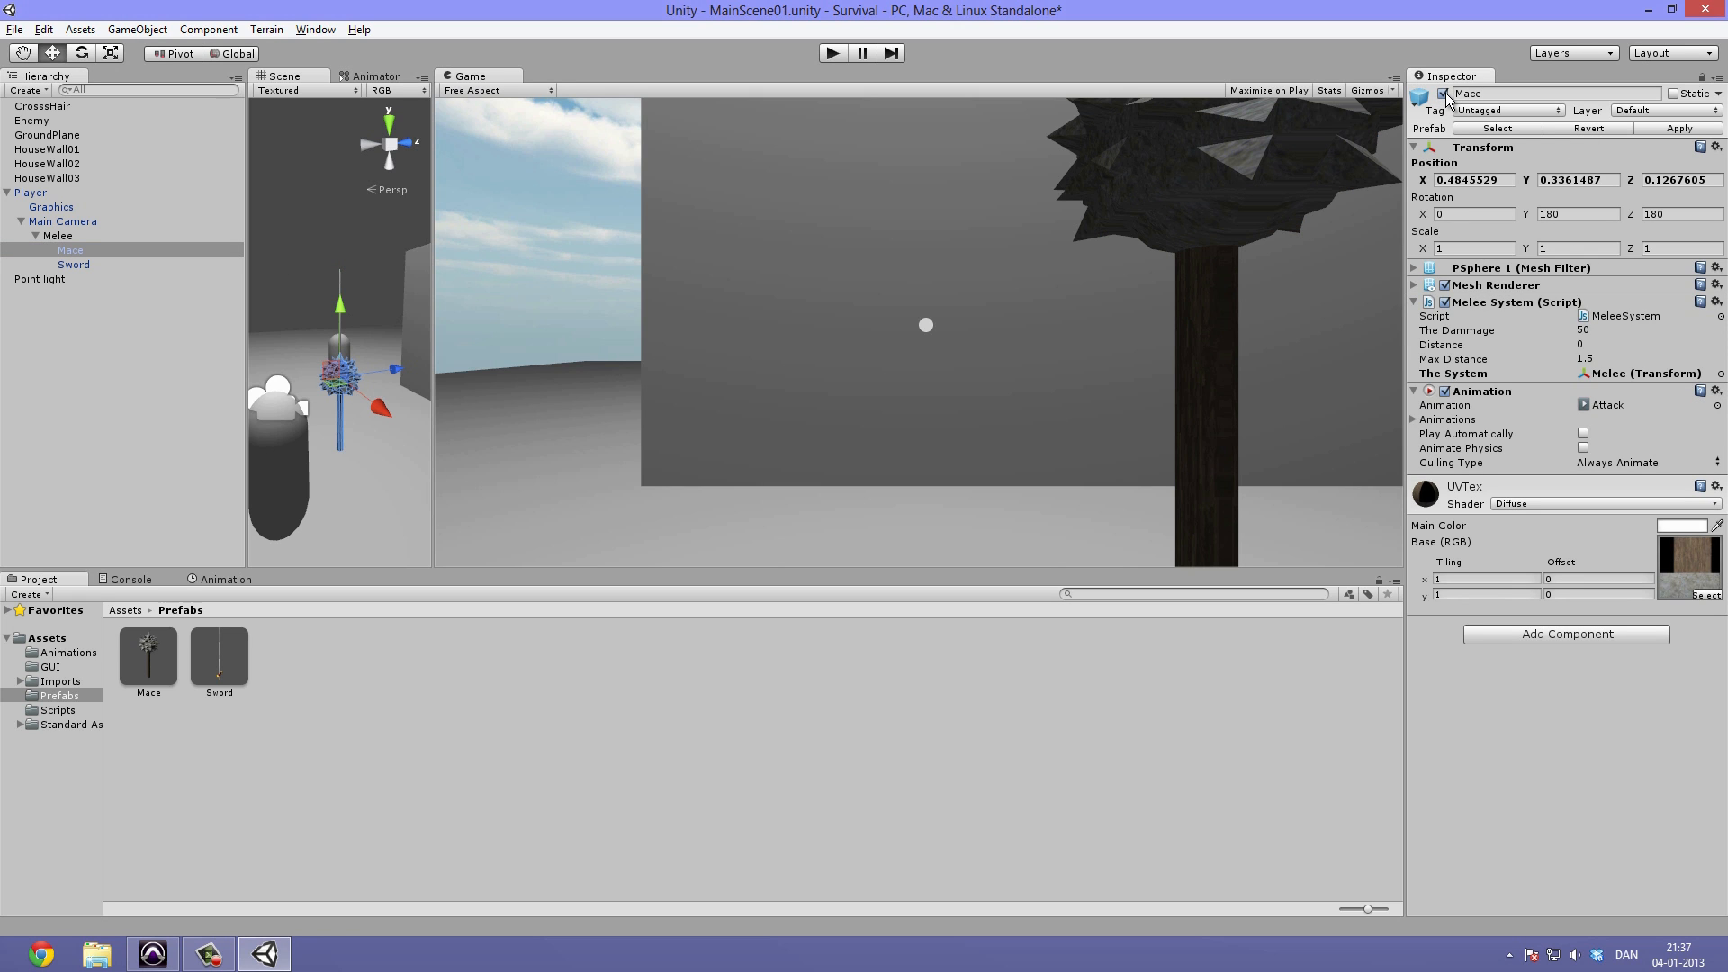
{"action": "left_click", "coordinate": [1443, 94]}
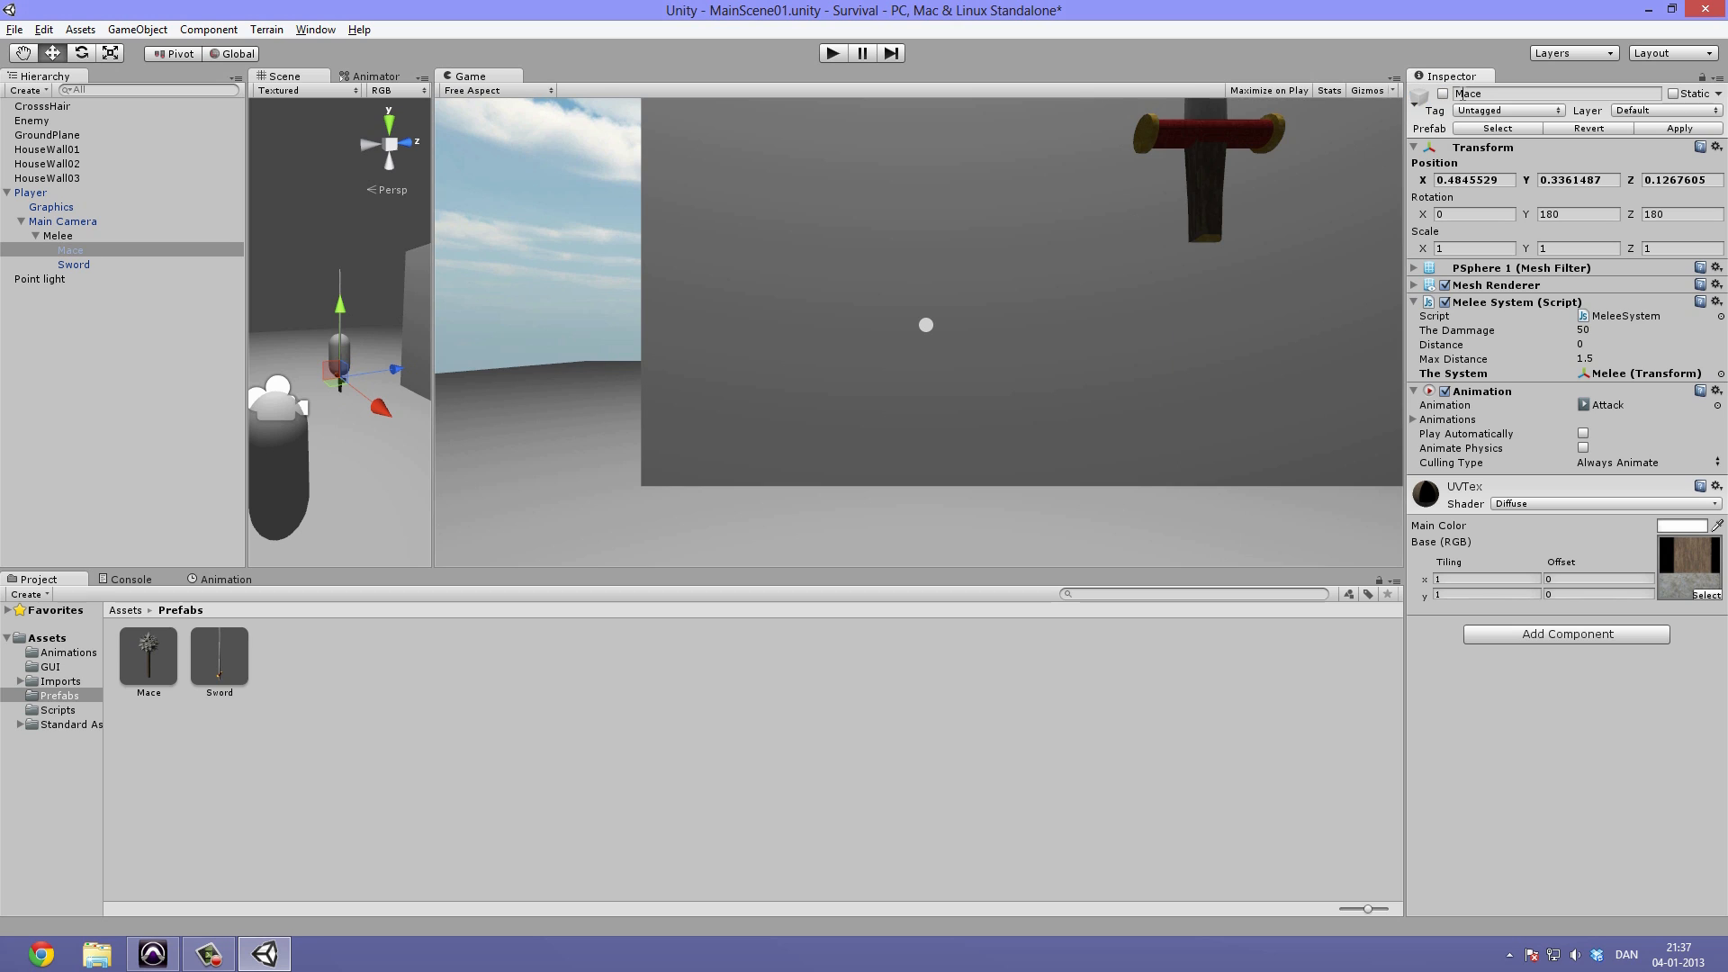
Lower the Sword to about Y -0.31 and set its rotation to X 90 and Y 0.
{"action": "left_click", "coordinate": [90, 265]}
{"action": "left_click_drag", "start_coordinate": [341, 309], "coordinate": [343, 358]}
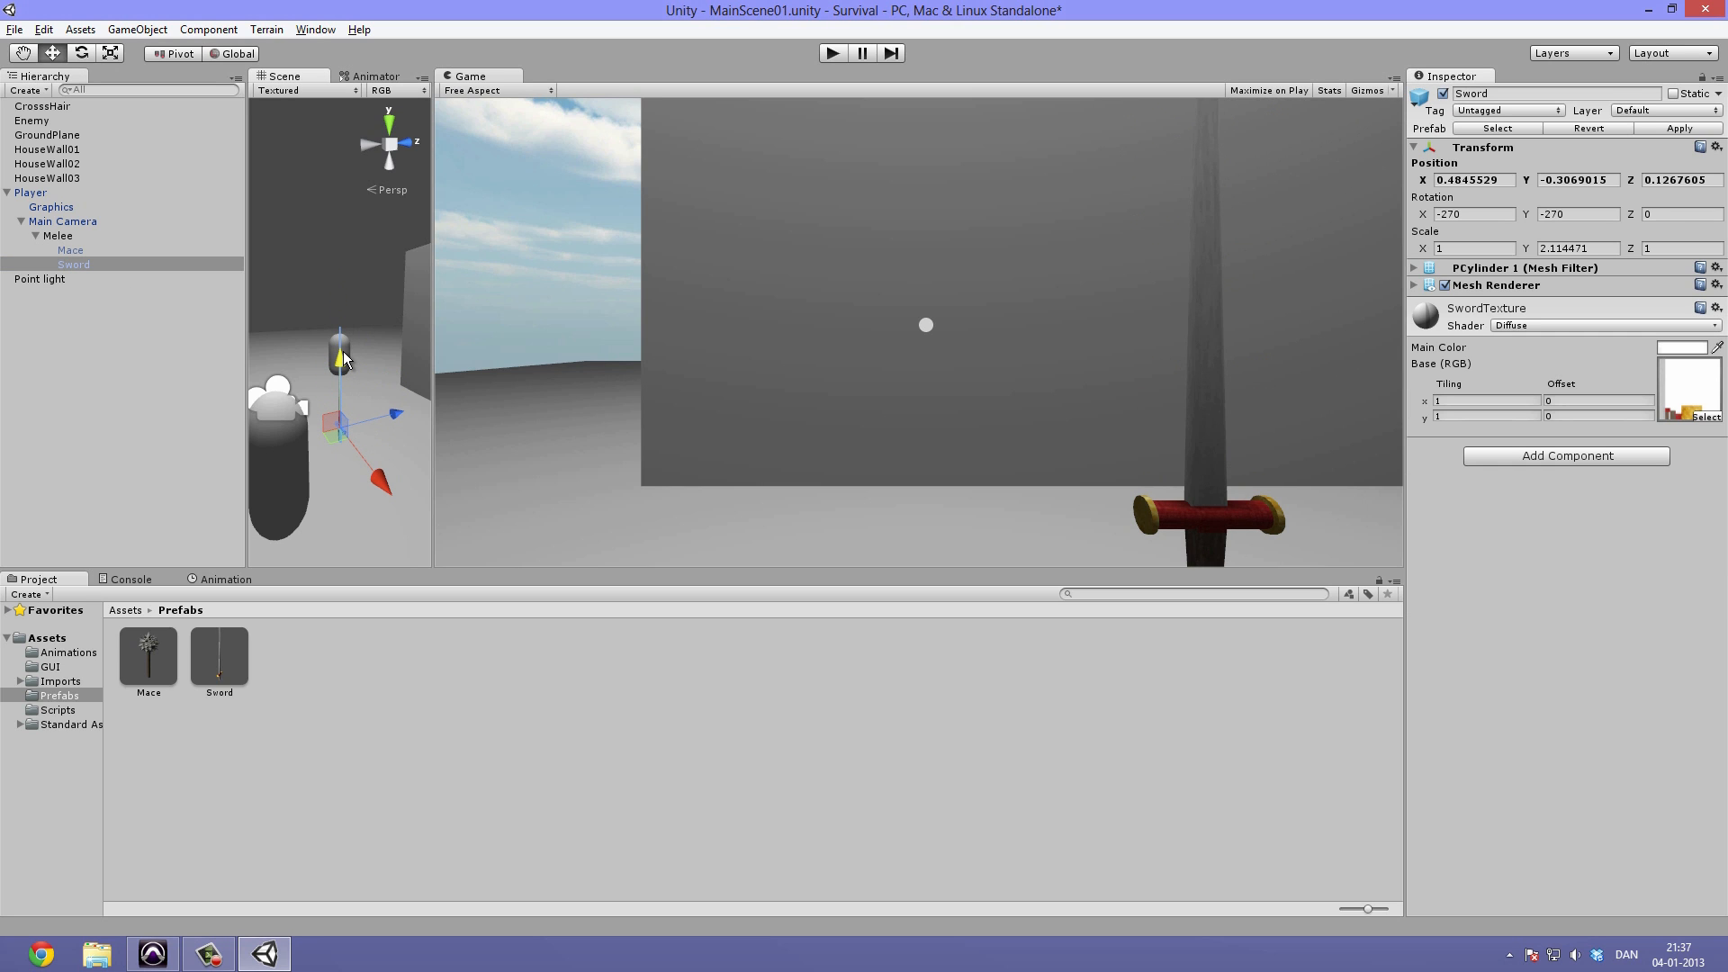
{"action": "left_click", "coordinate": [1597, 217]}
{"action": "type", "text": "0"}
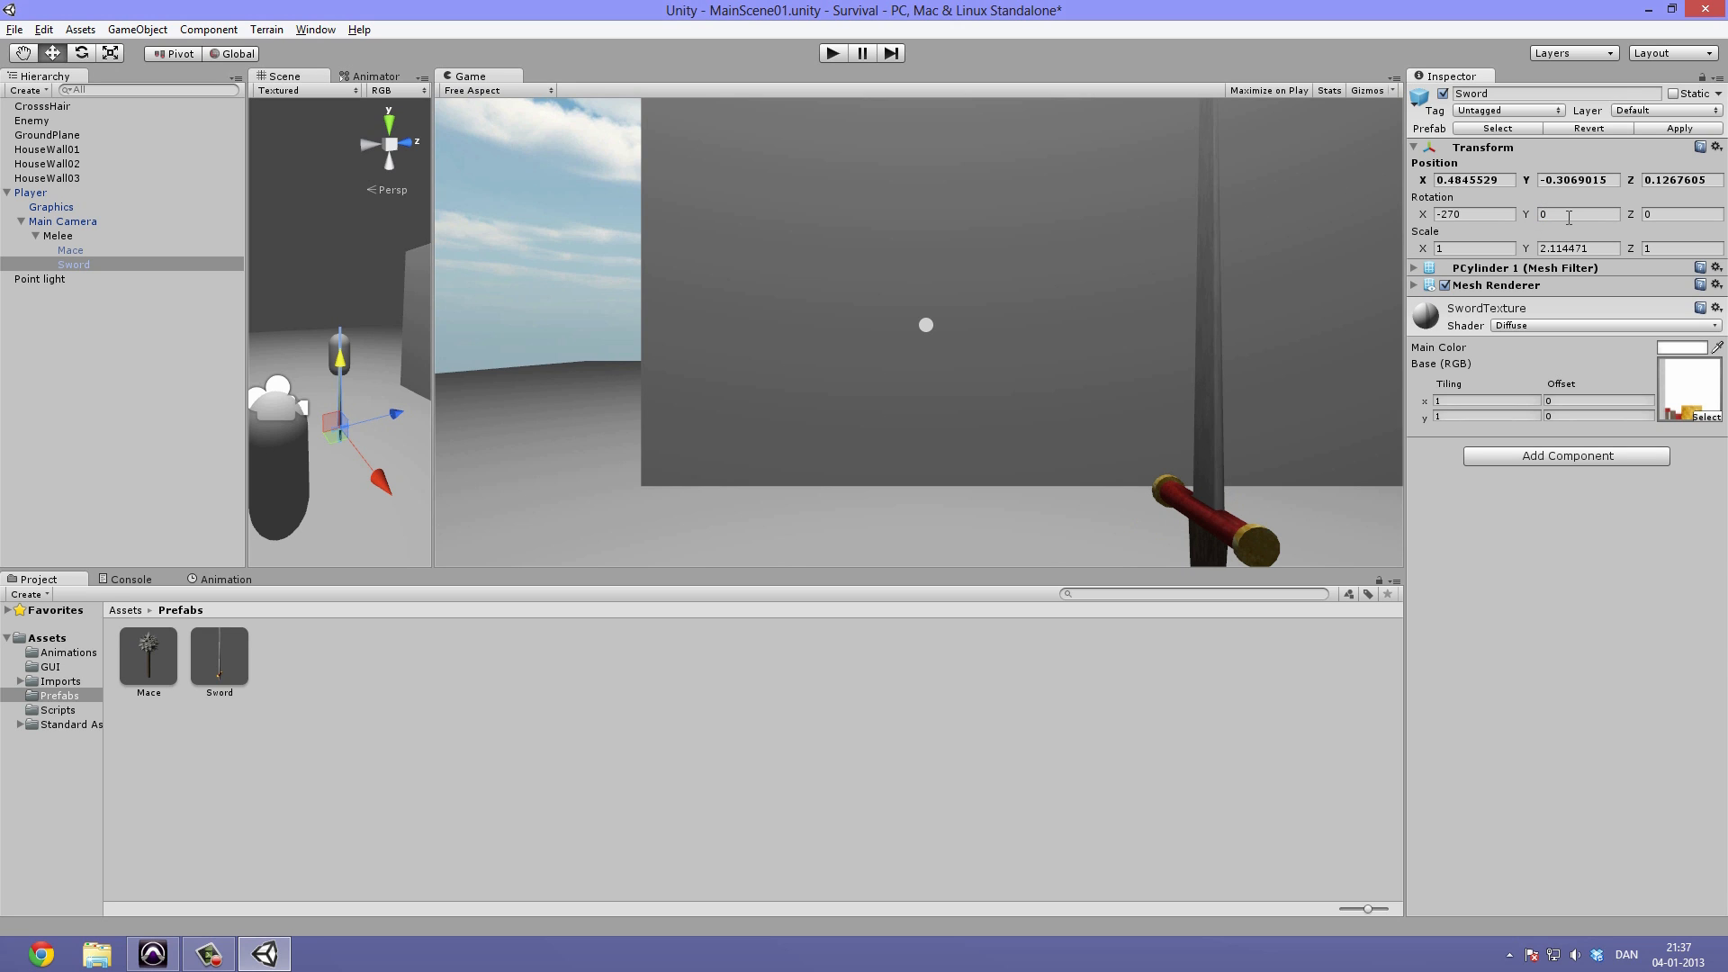
{"action": "left_click", "coordinate": [1453, 218]}
{"action": "type", "text": "-"}
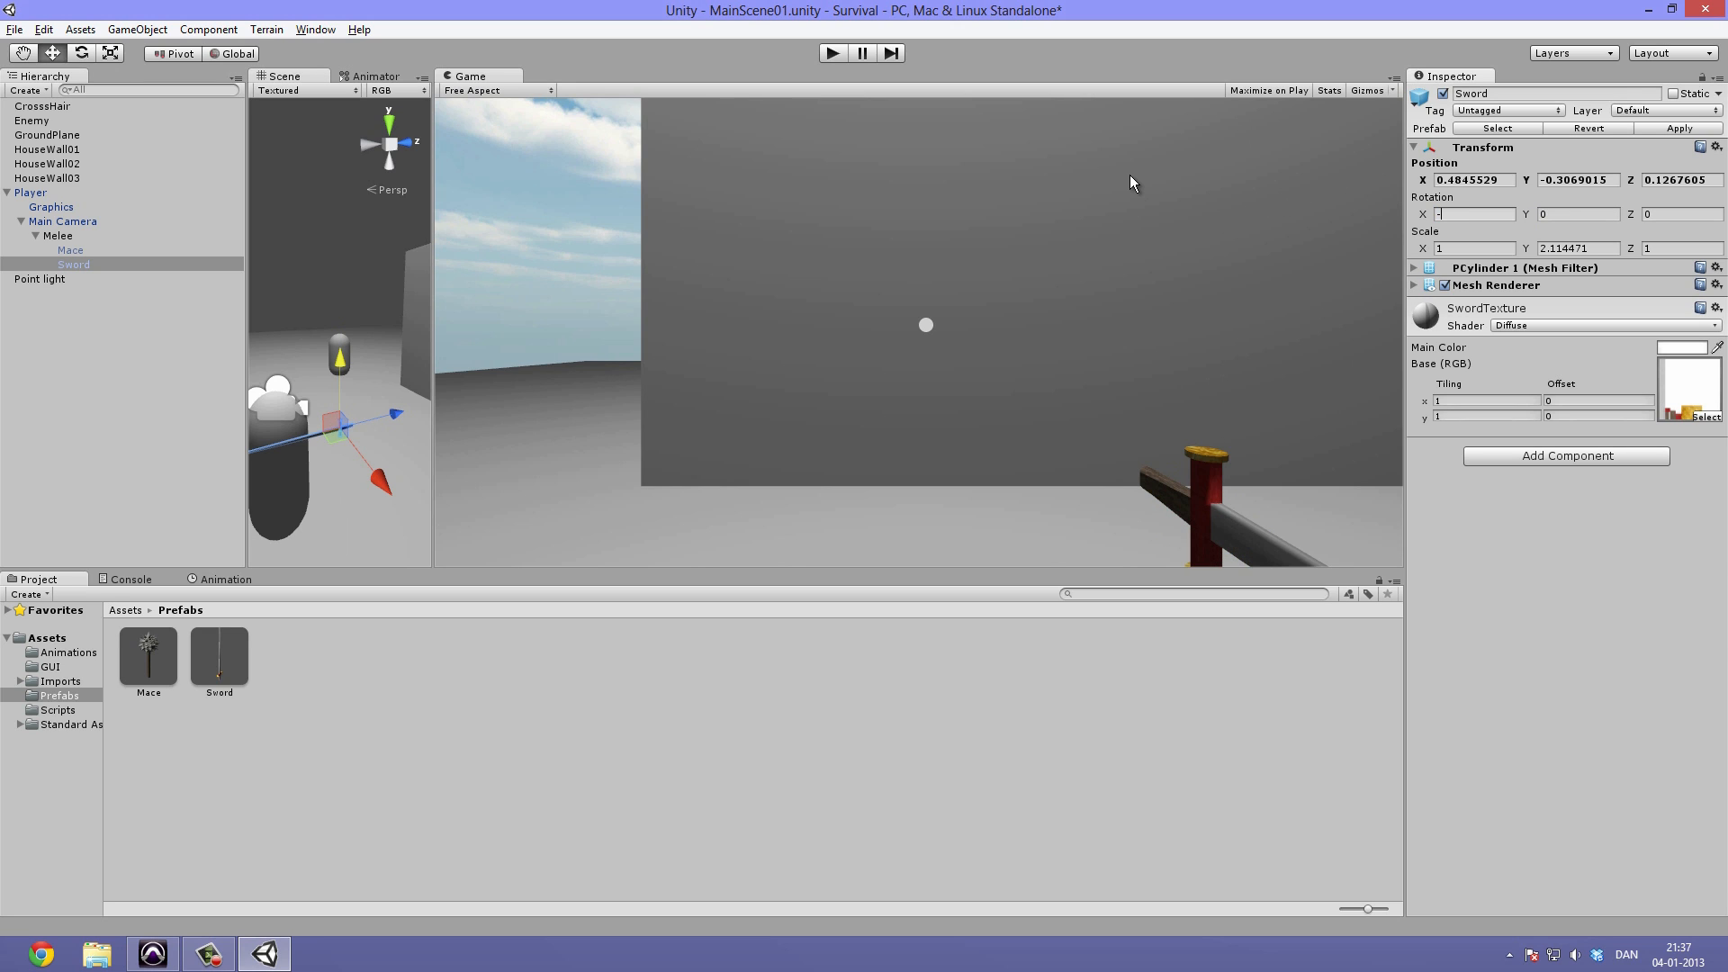
{"action": "type", "text": "90"}
{"action": "key", "text": "BackSpace"}
{"action": "key", "text": "BackSpace"}
{"action": "key", "text": "BackSpace"}
{"action": "type", "text": "90"}
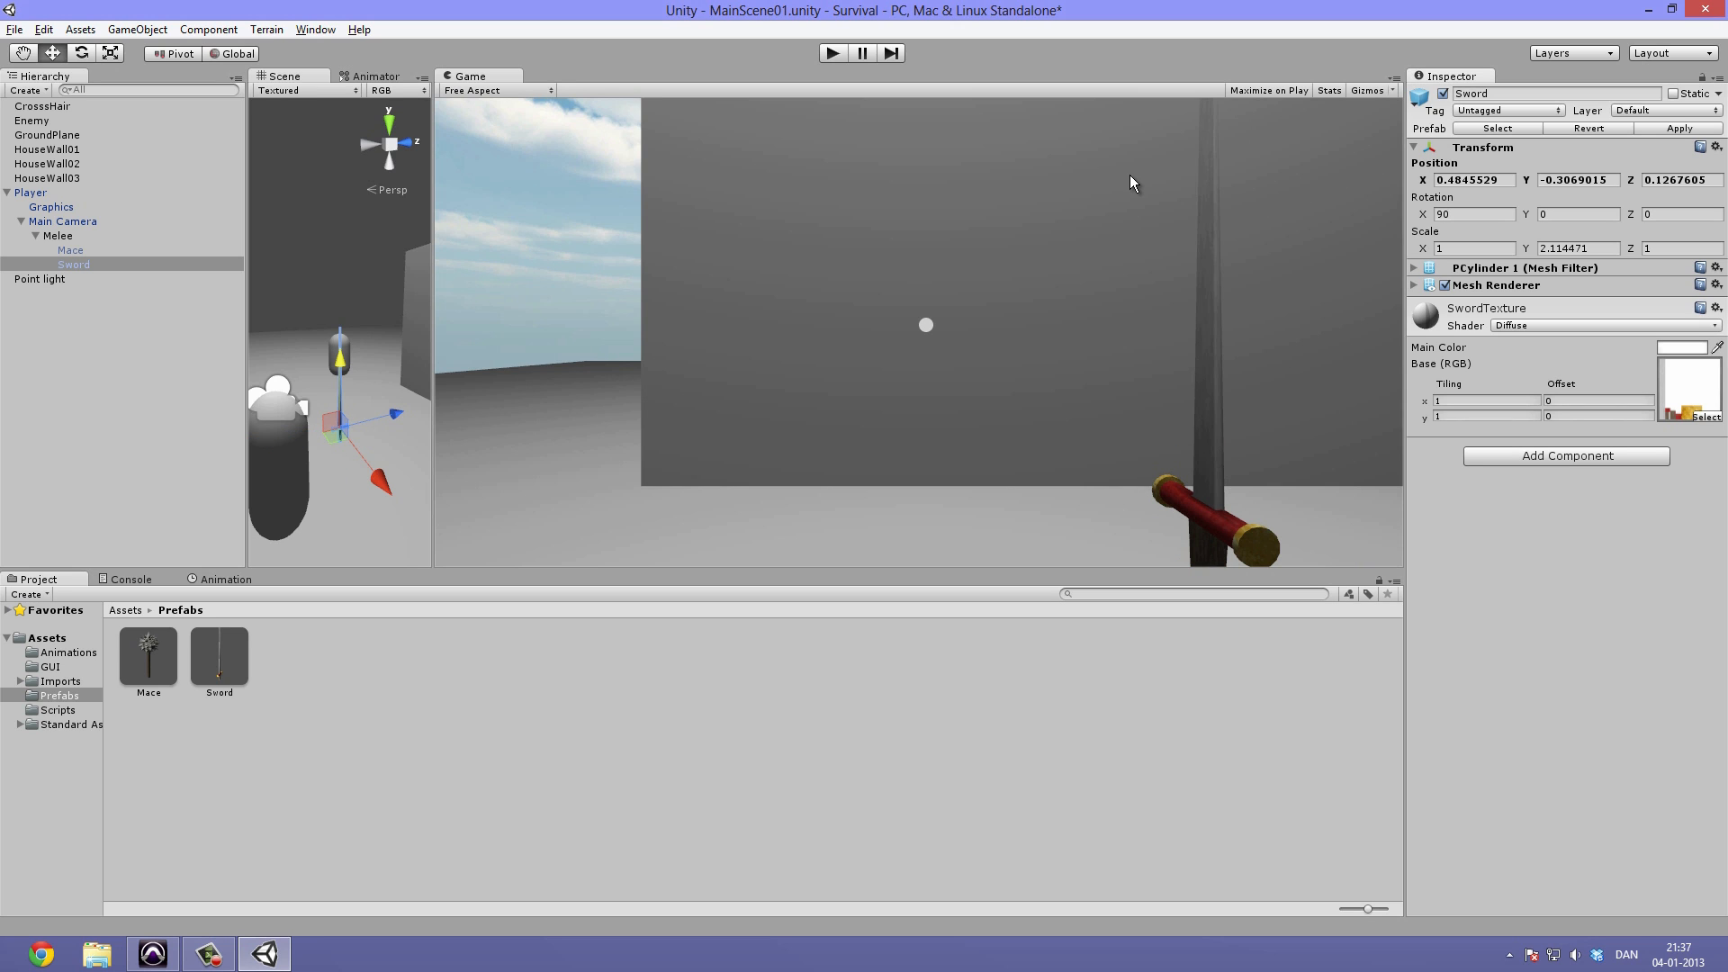
Check the sword in the maximized Game view and shift it along the Z axis to about 0.09.
{"action": "left_click_drag", "start_coordinate": [315, 333], "coordinate": [351, 309], "text": "alt"}
{"action": "key", "text": "shift+space"}
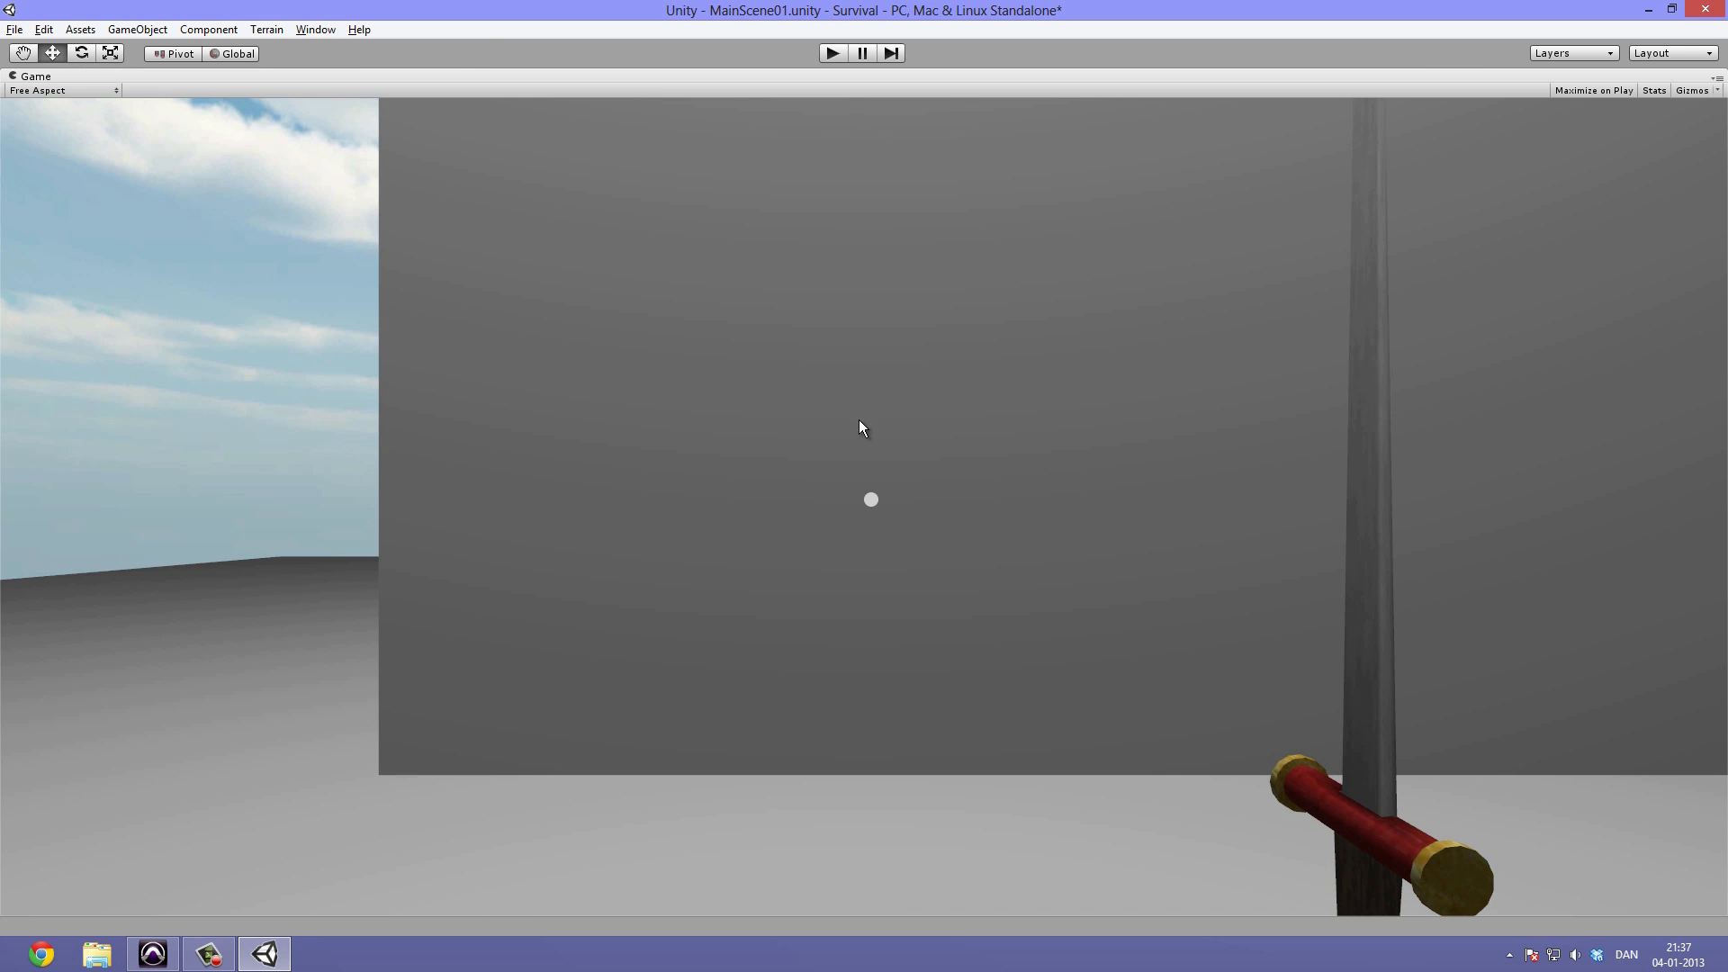
{"action": "key", "text": "shift+space"}
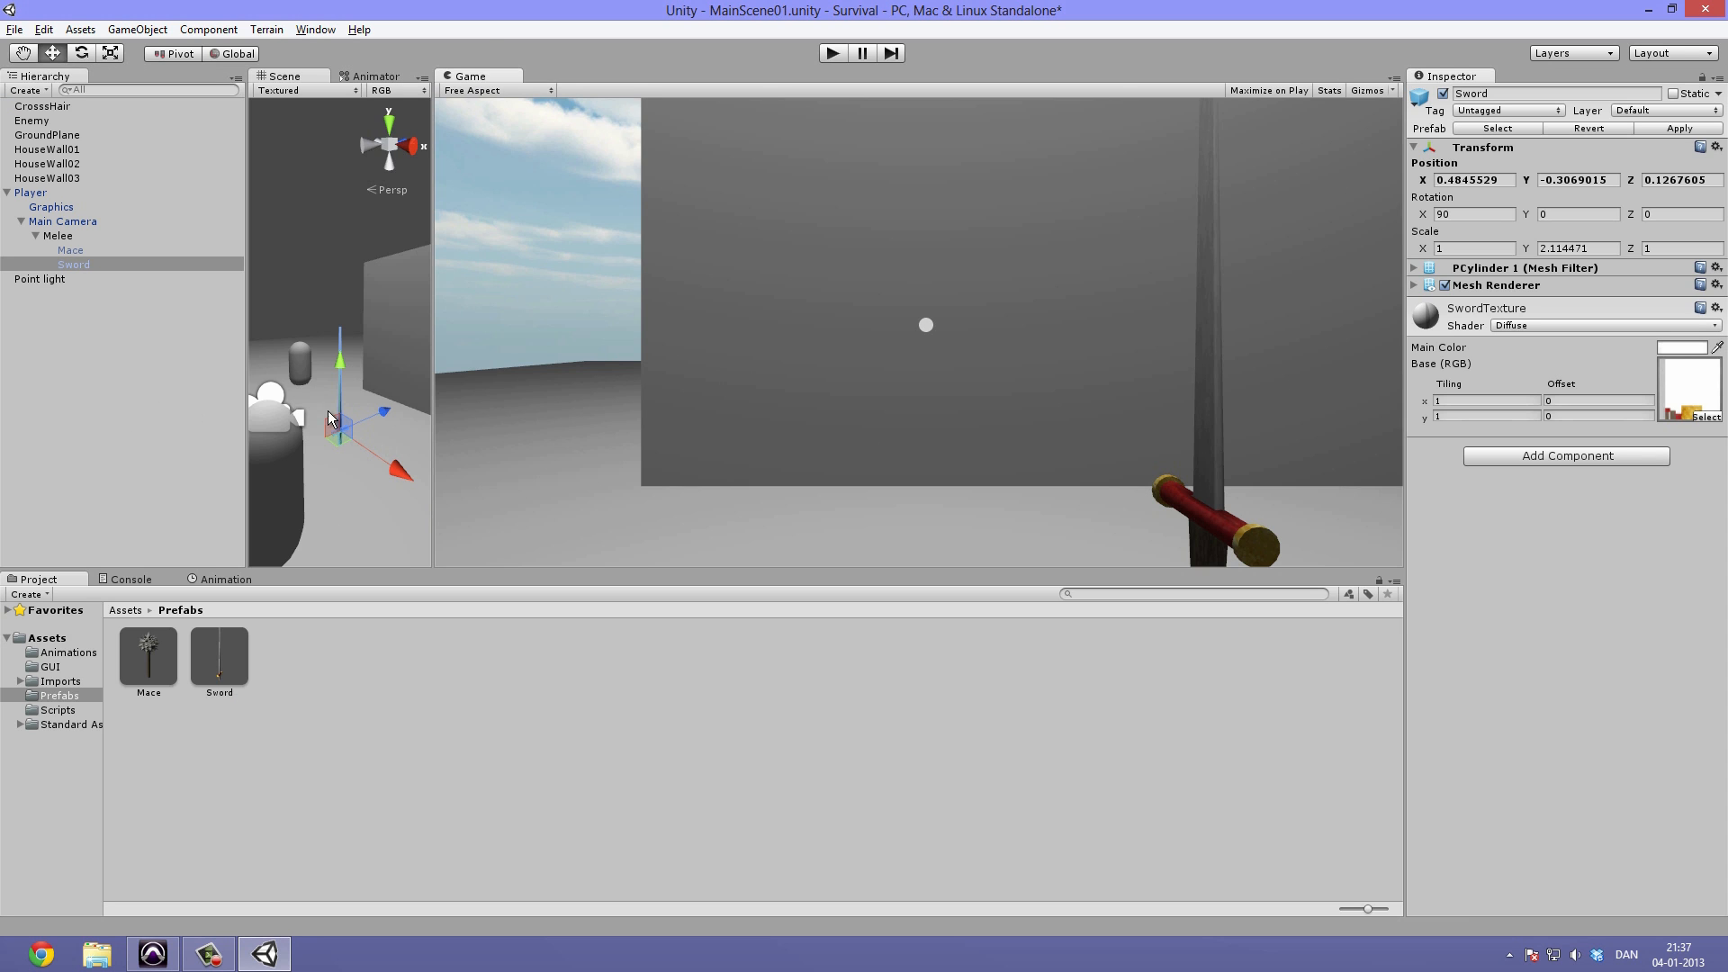
{"action": "left_click_drag", "start_coordinate": [384, 415], "coordinate": [382, 418]}
Create a Particle System and make it a child of the Sword.
{"action": "left_click", "coordinate": [131, 263]}
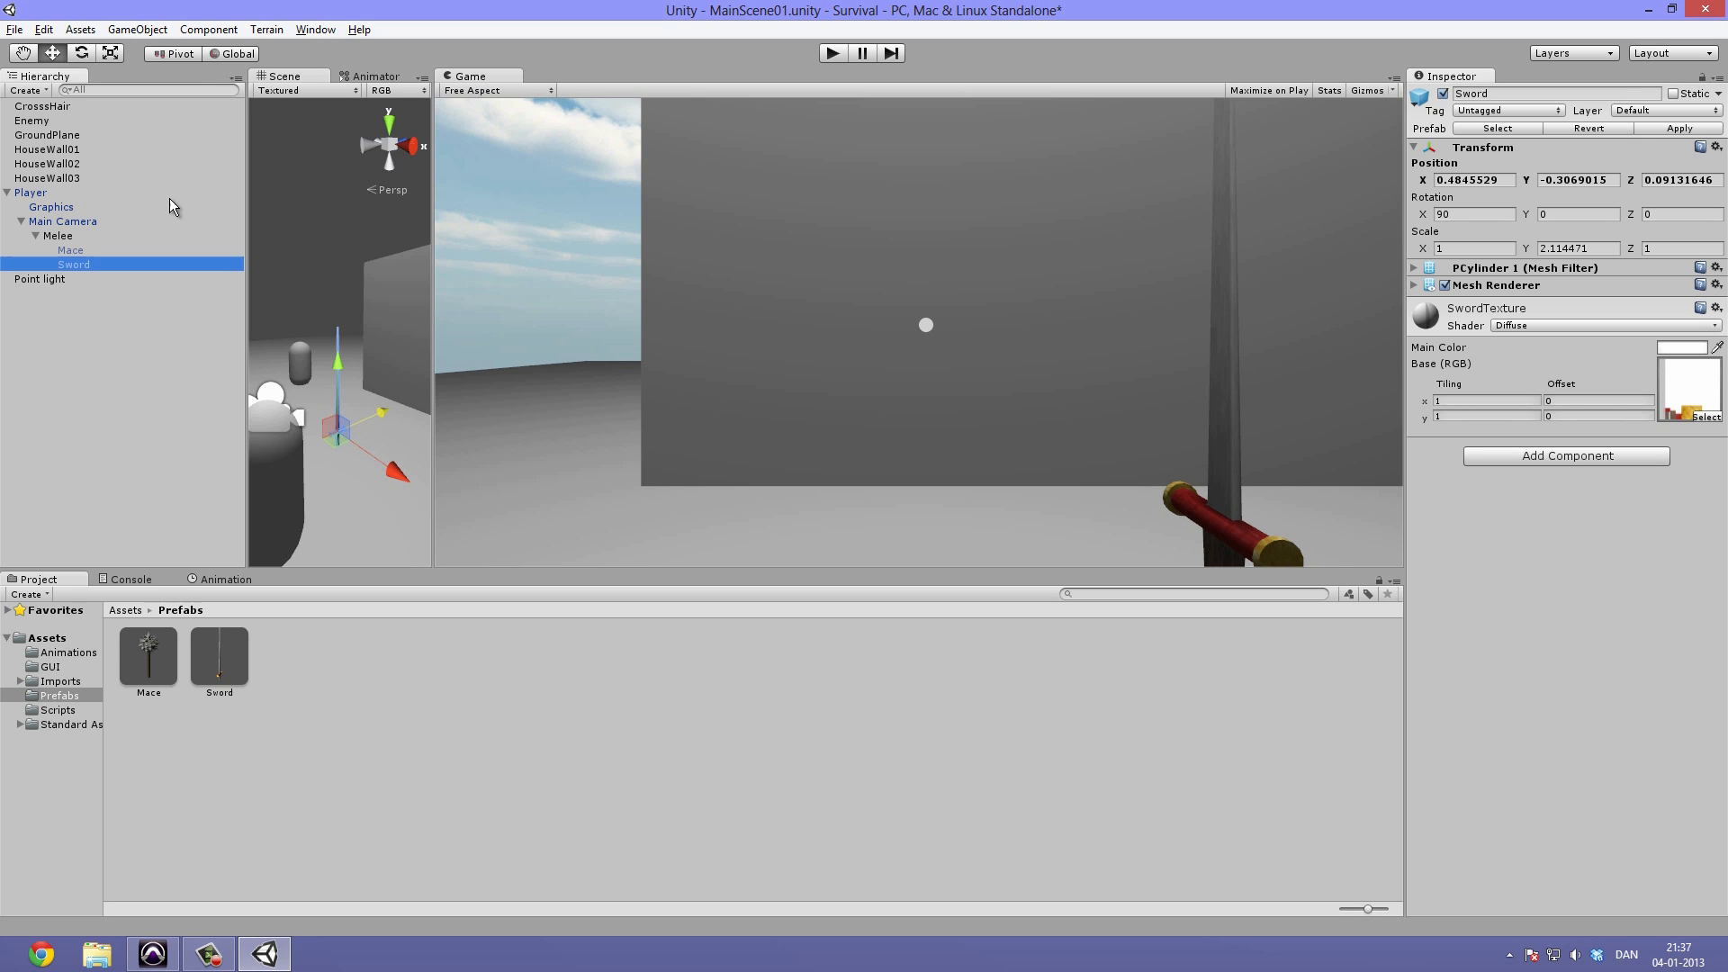
{"action": "left_click", "coordinate": [147, 32]}
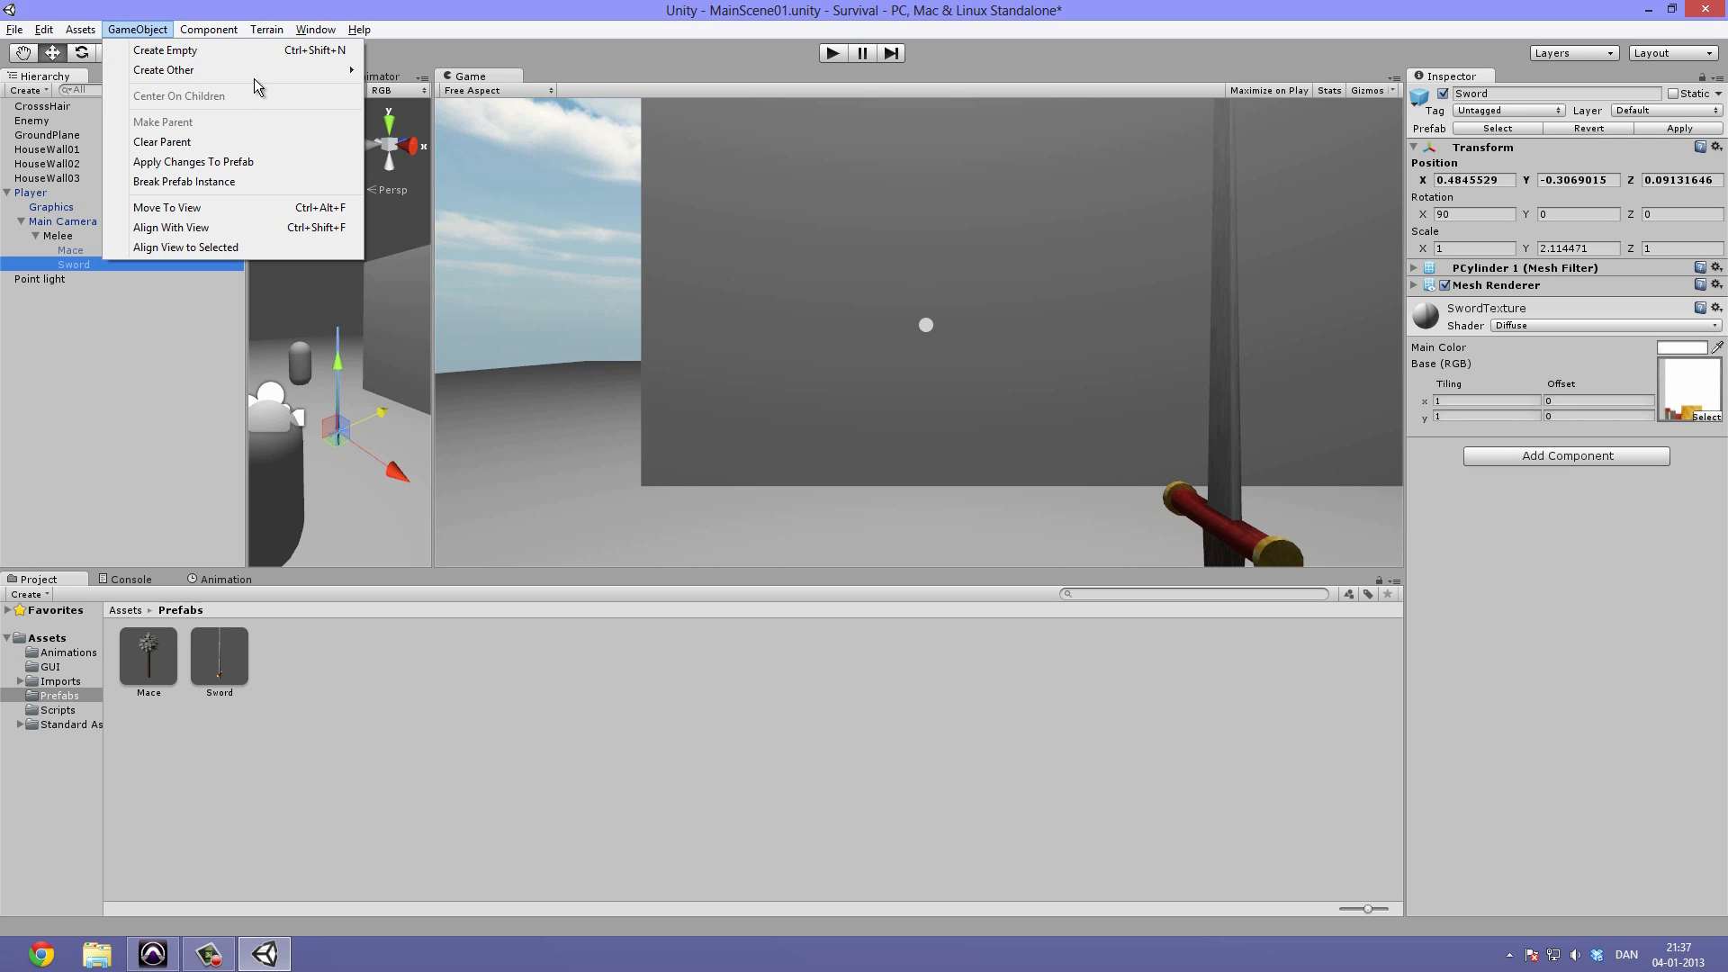
{"action": "mouse_move", "coordinate": [254, 78]}
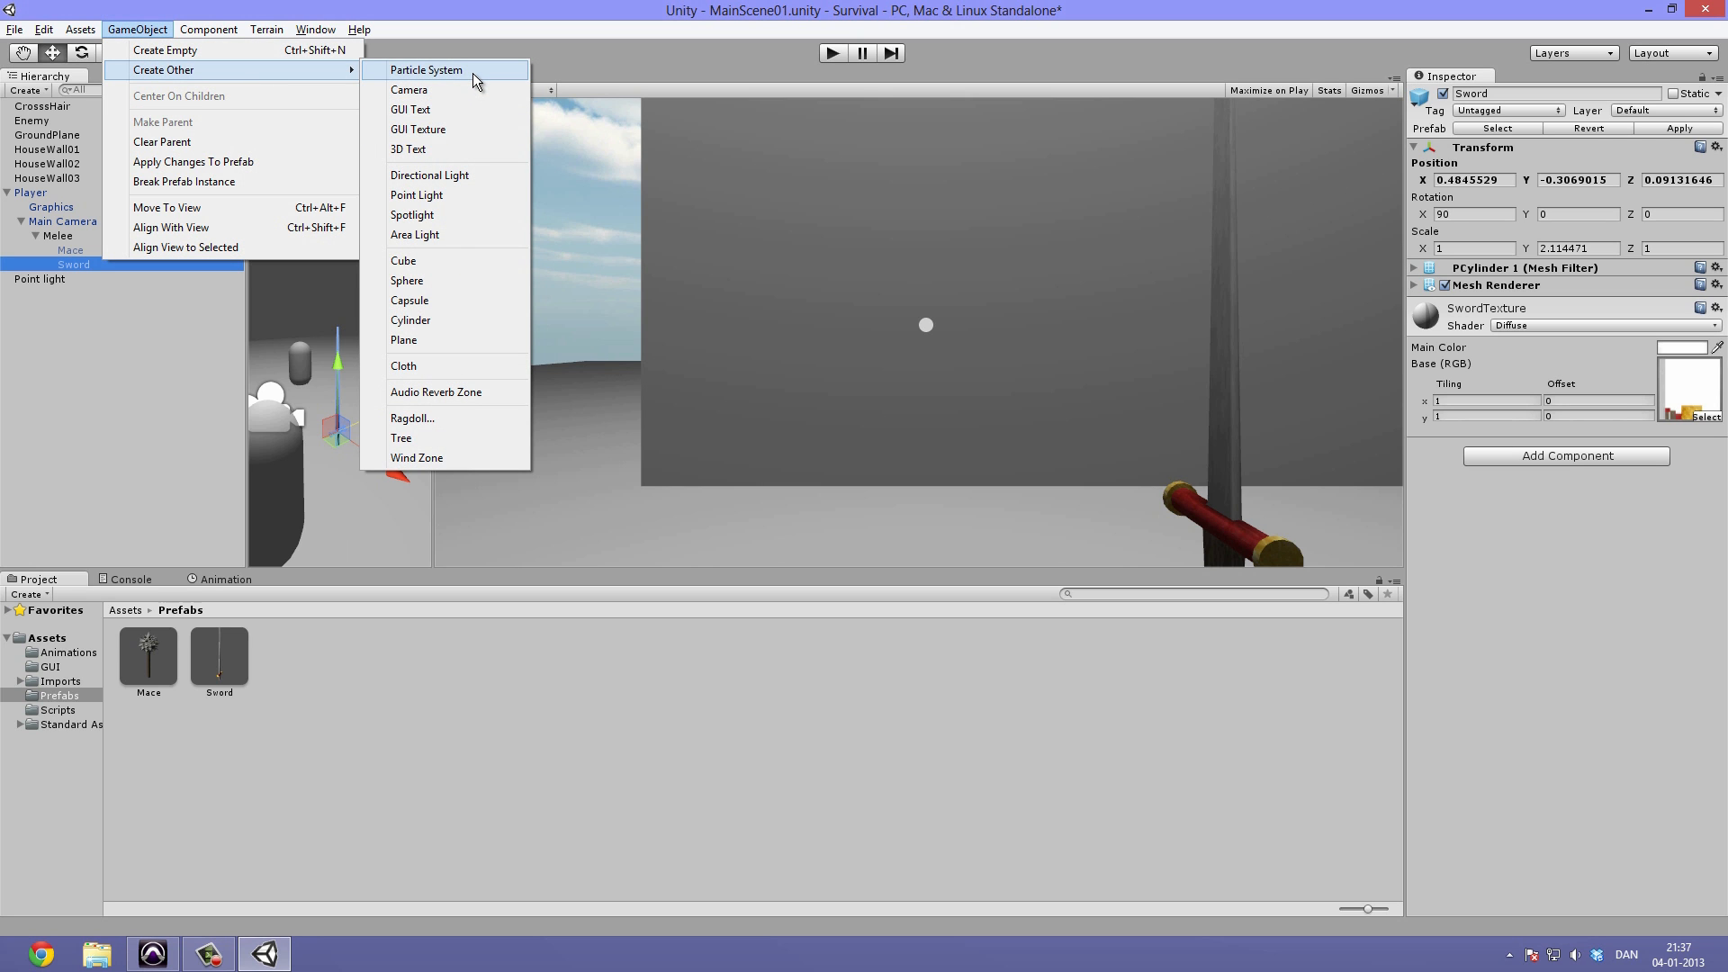
{"action": "left_click", "coordinate": [426, 71]}
{"action": "left_click_drag", "start_coordinate": [54, 193], "coordinate": [98, 279]}
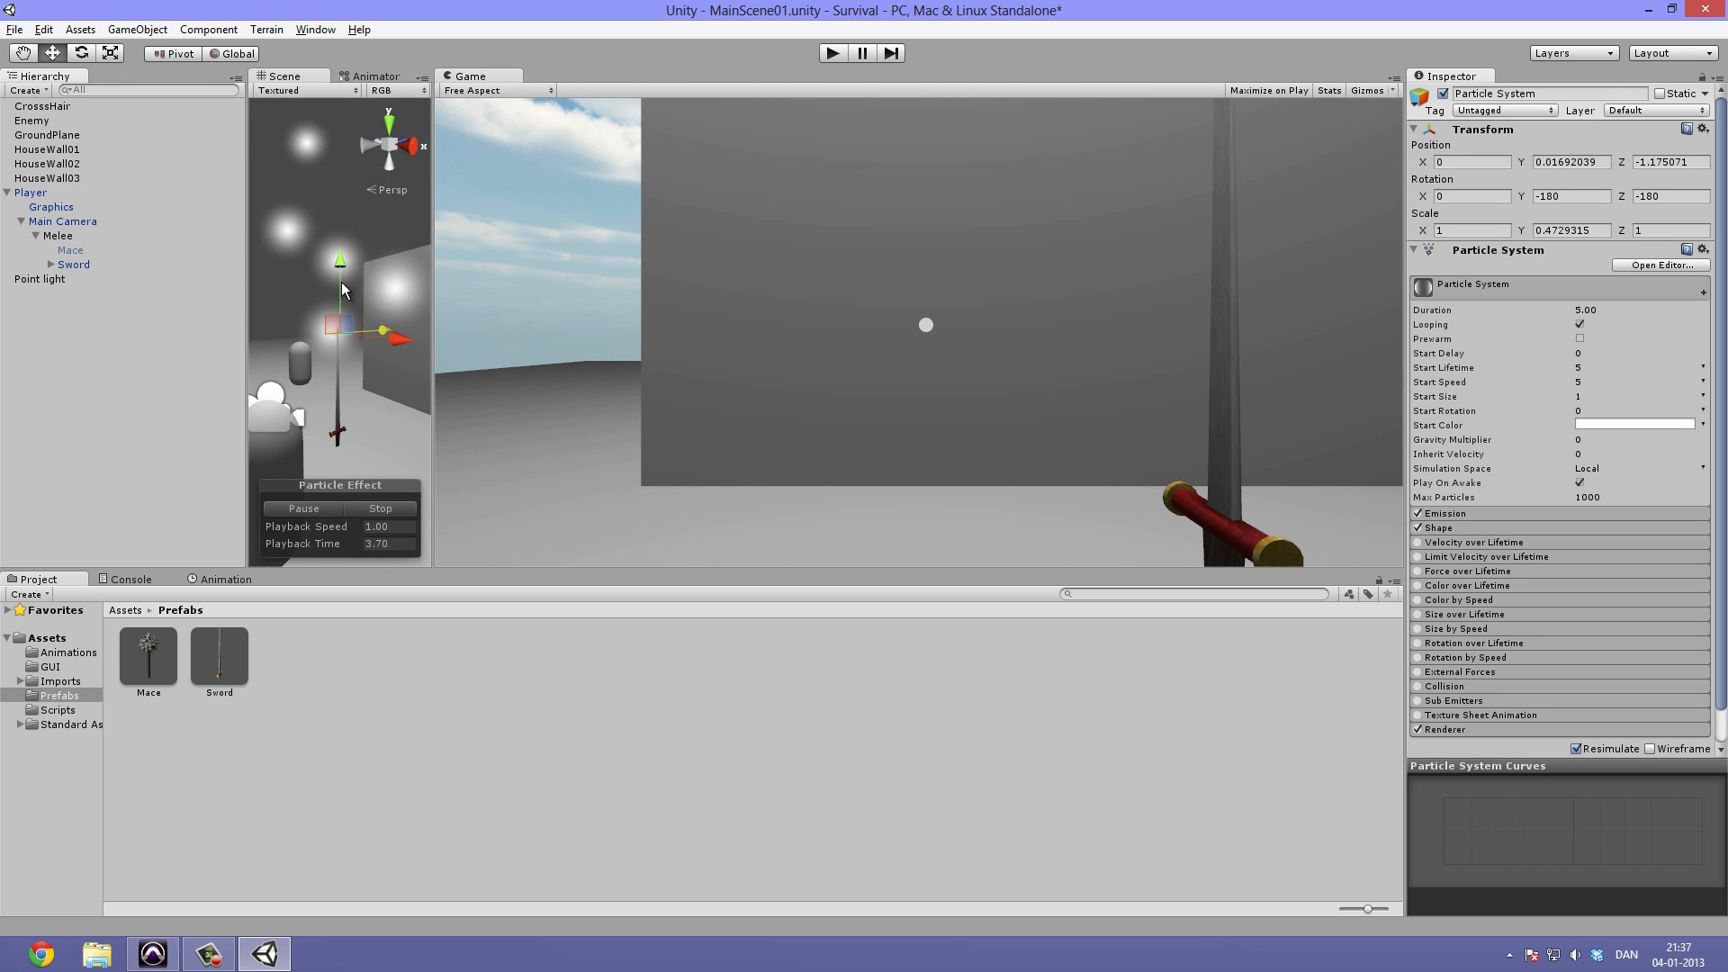
Widen the Scene view and make the Project panel slightly taller while inspecting the particles around the sword.
{"action": "left_click_drag", "start_coordinate": [433, 304], "coordinate": [722, 388]}
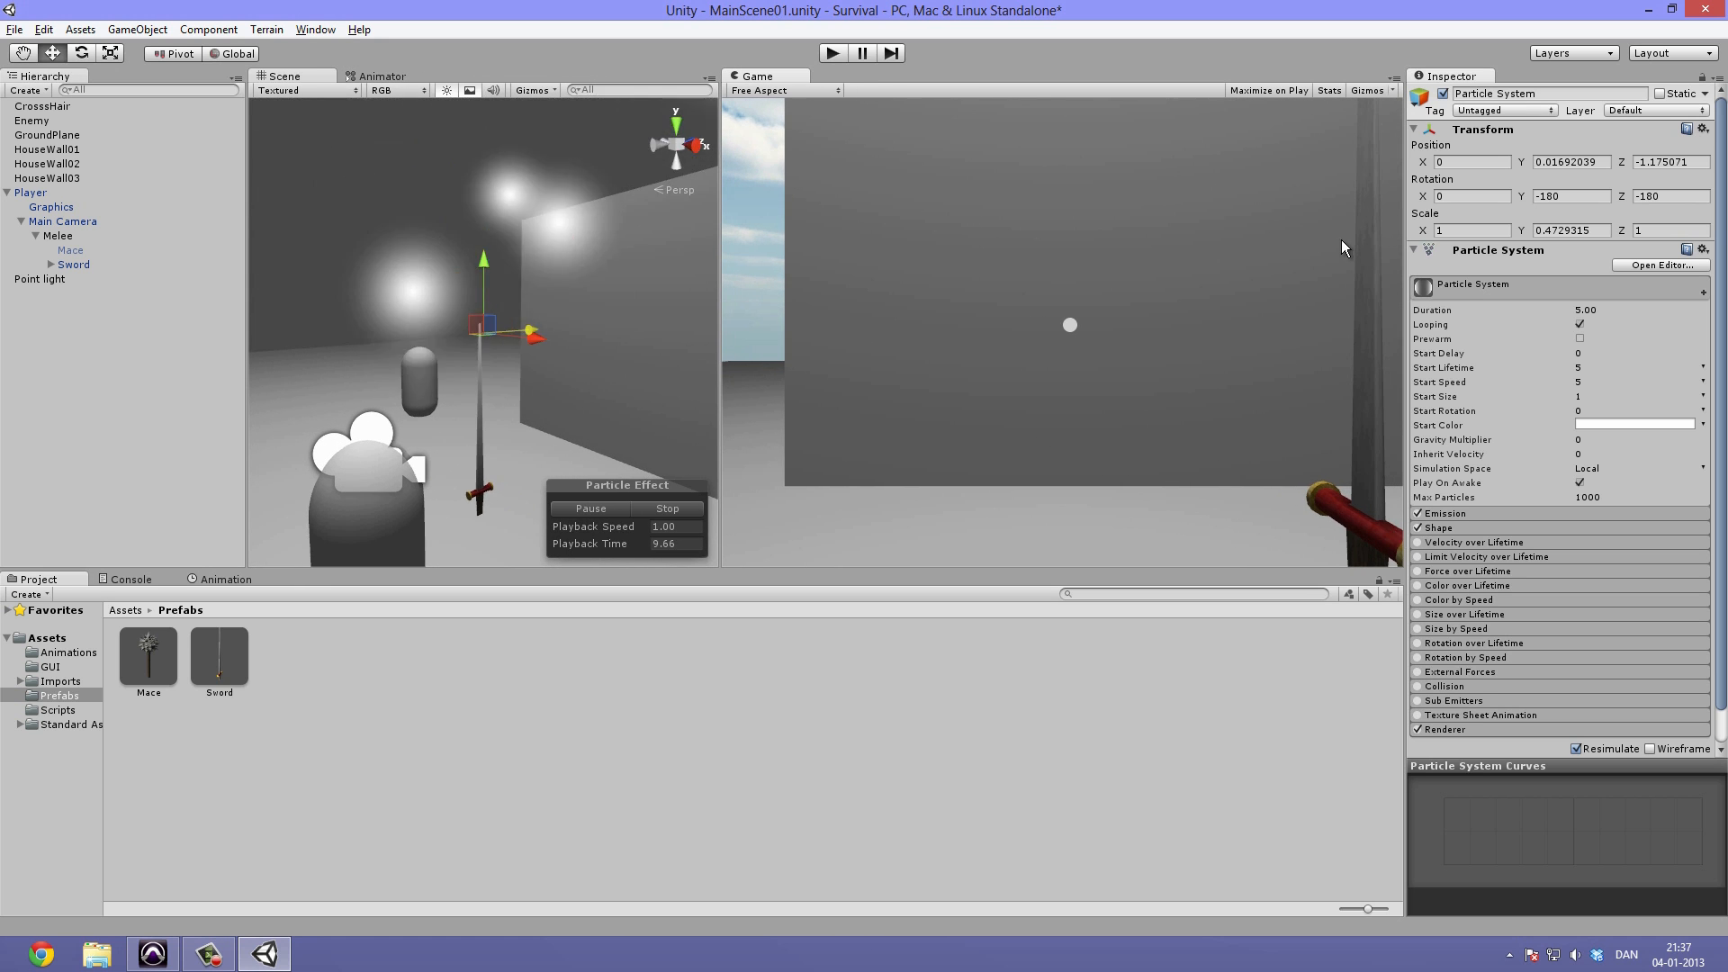
{"action": "scroll", "coordinate": [515, 312], "scroll_direction": "down", "scroll_amount": 3}
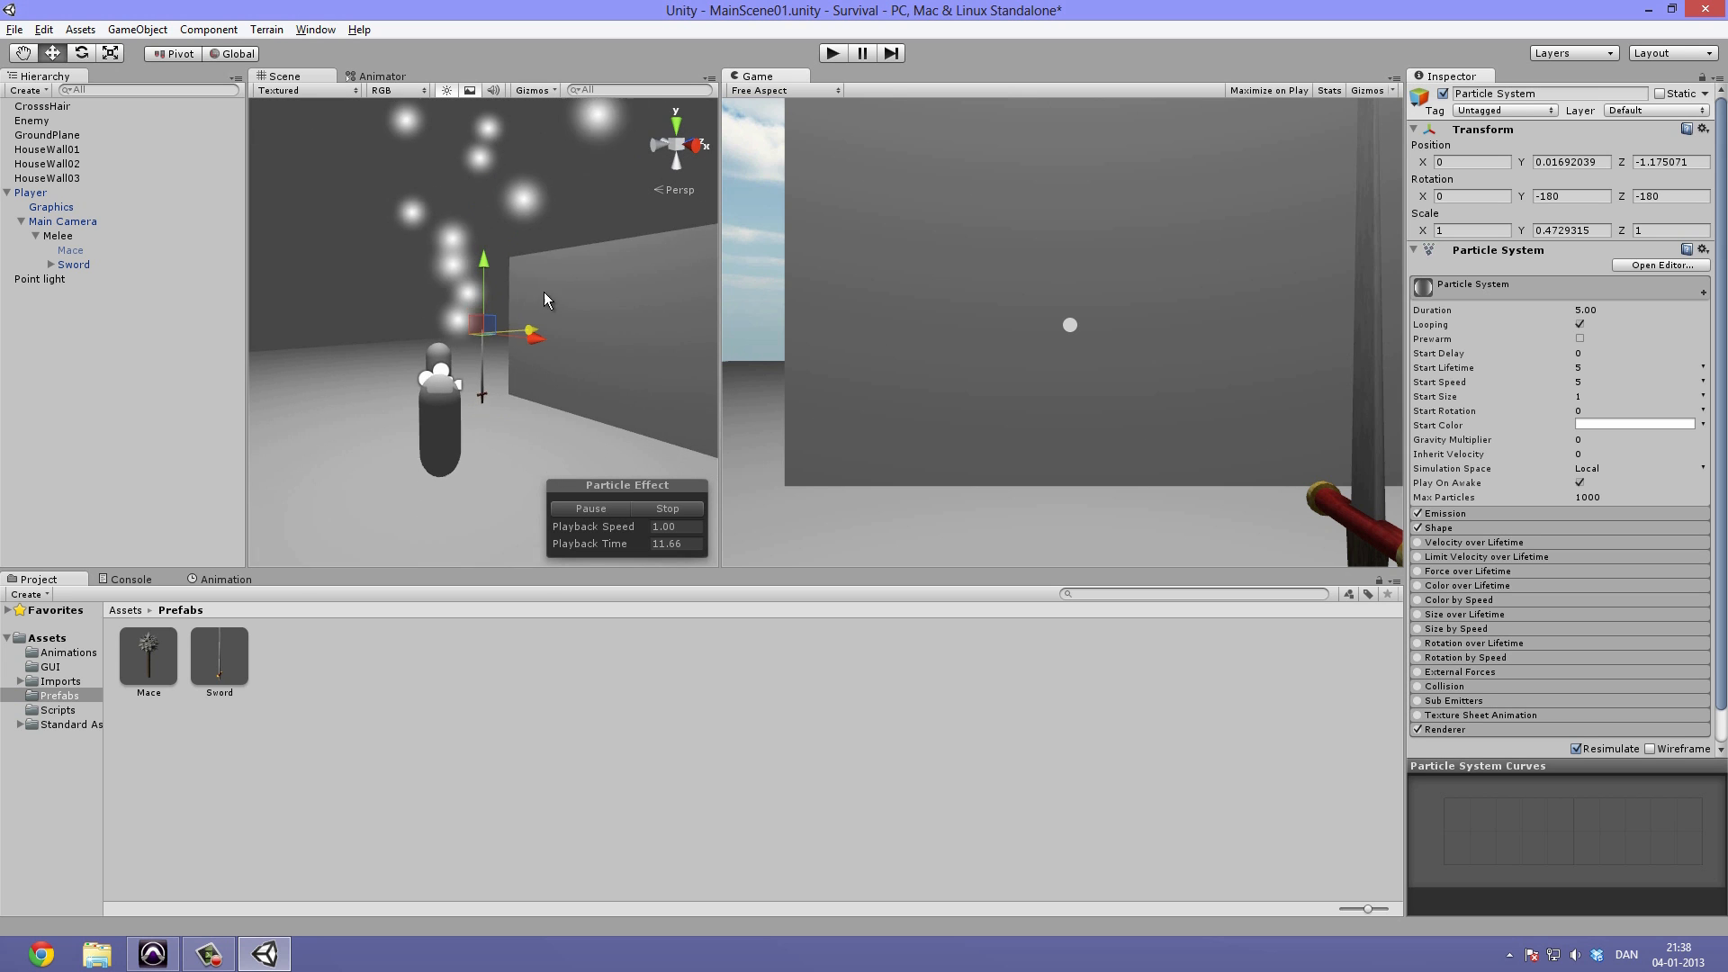
{"action": "scroll", "coordinate": [570, 266], "scroll_direction": "down", "scroll_amount": 3}
{"action": "left_click_drag", "start_coordinate": [428, 572], "coordinate": [455, 541]}
{"action": "scroll", "coordinate": [519, 243], "scroll_direction": "up", "scroll_amount": 3}
{"action": "middle_click_drag", "start_coordinate": [550, 212], "coordinate": [511, 263]}
{"action": "left_click_drag", "start_coordinate": [511, 262], "coordinate": [499, 313], "text": "alt"}
{"action": "middle_click_drag", "start_coordinate": [499, 313], "coordinate": [510, 191]}
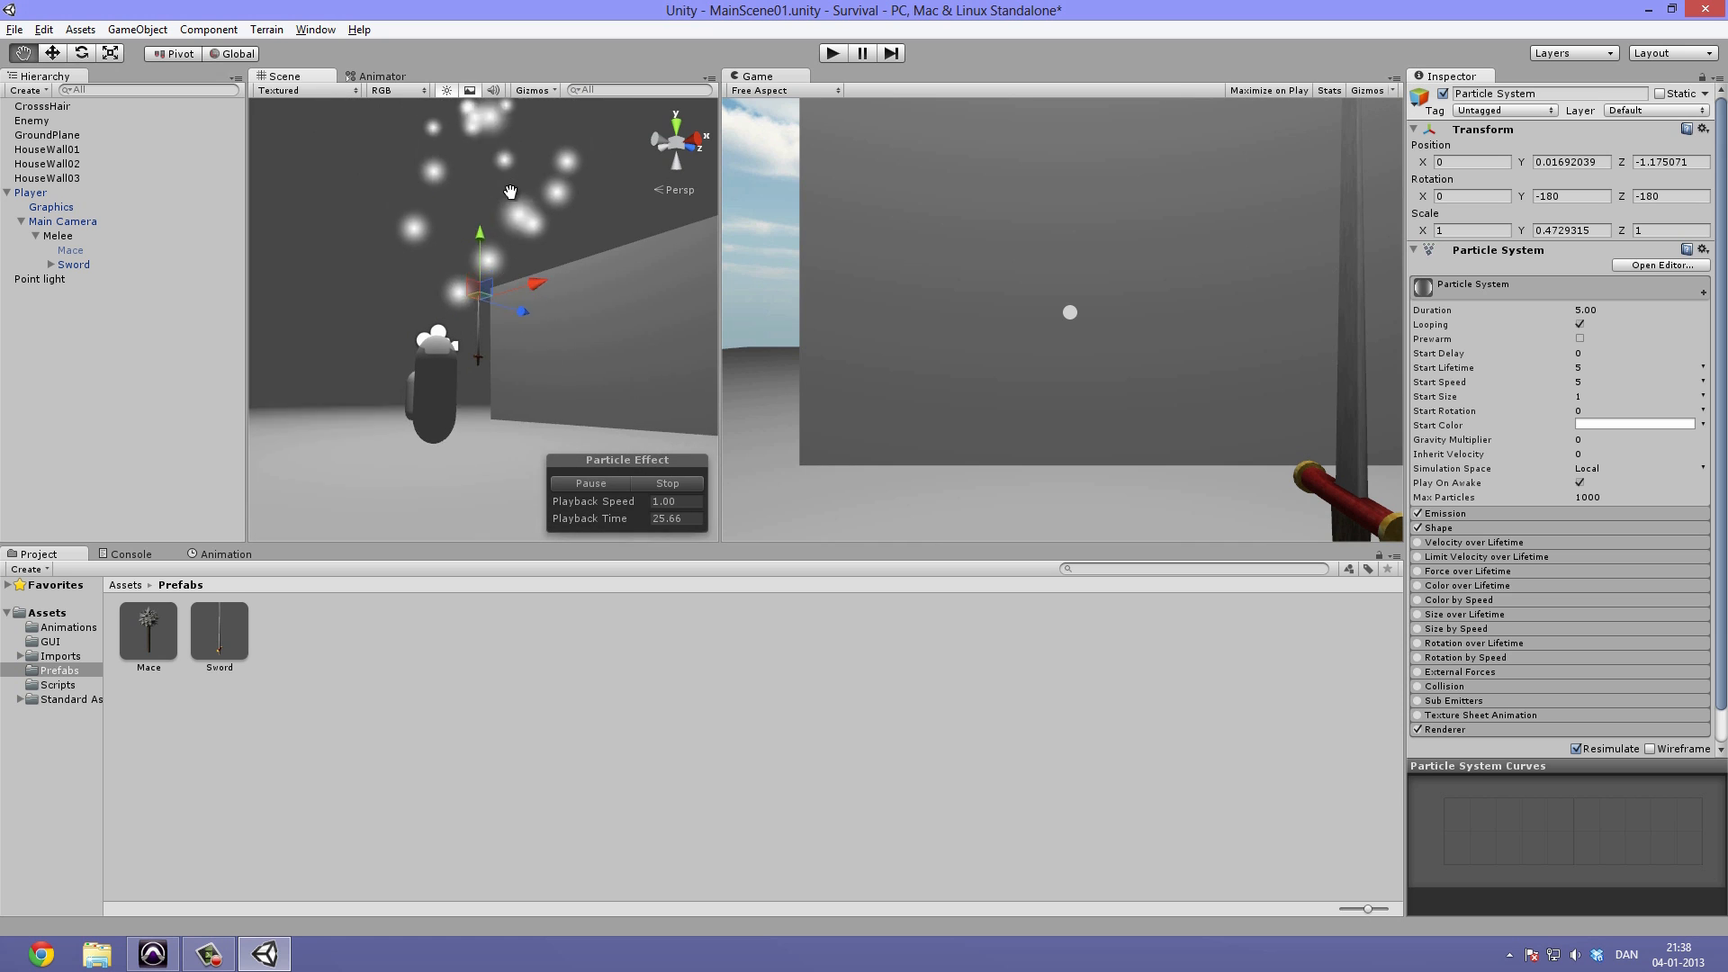
{"action": "left_click_drag", "start_coordinate": [507, 236], "coordinate": [556, 326], "text": "alt"}
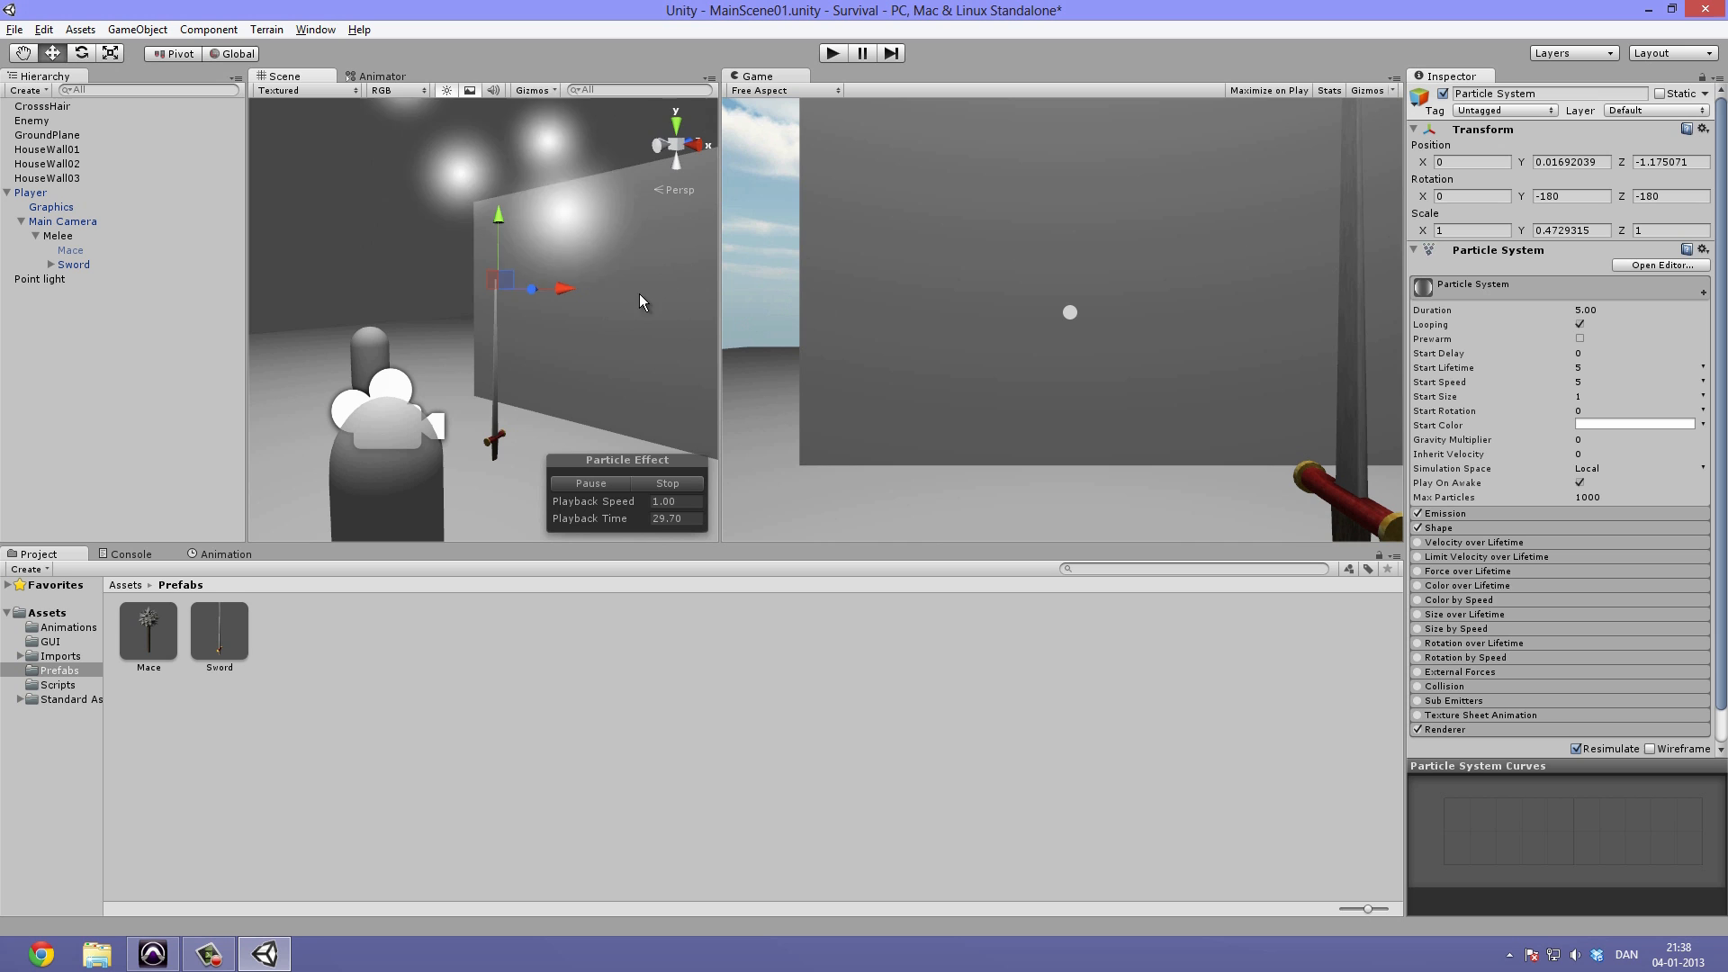
Rename the Particle System under the Sword to SwordParticles.
{"action": "left_click", "coordinate": [51, 264]}
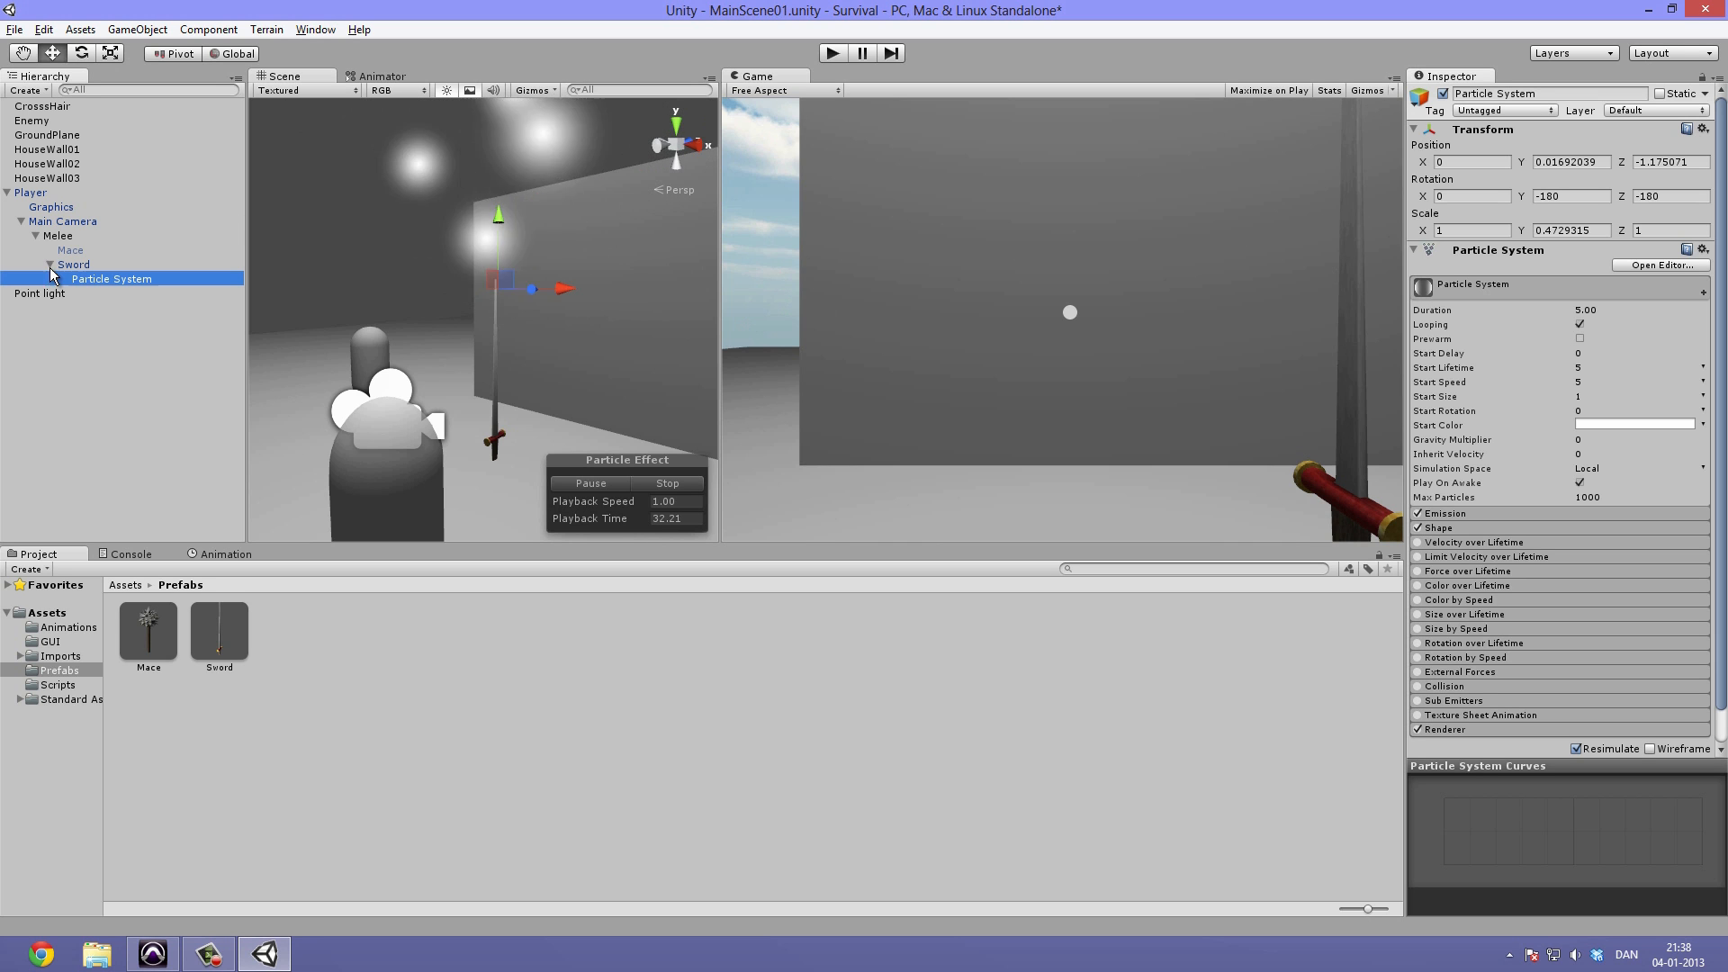
{"action": "left_click", "coordinate": [140, 277]}
{"action": "key", "text": "BackSpace"}
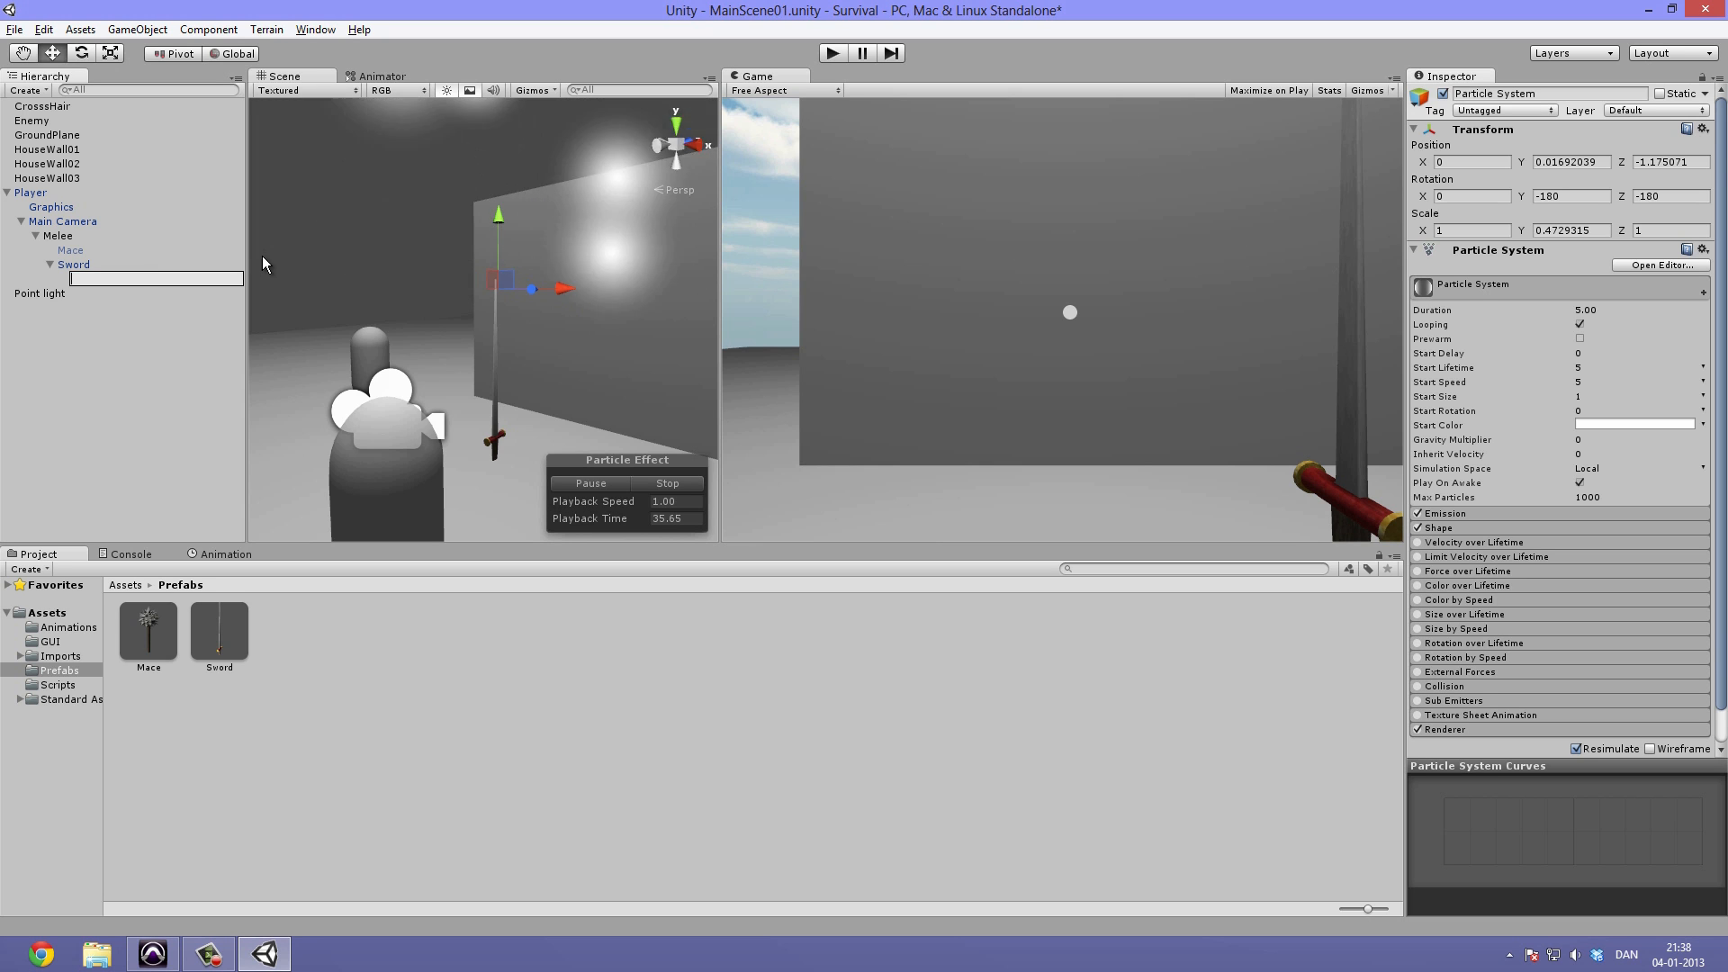
{"action": "type", "text": "SwordParticles"}
{"action": "key", "text": "Return"}
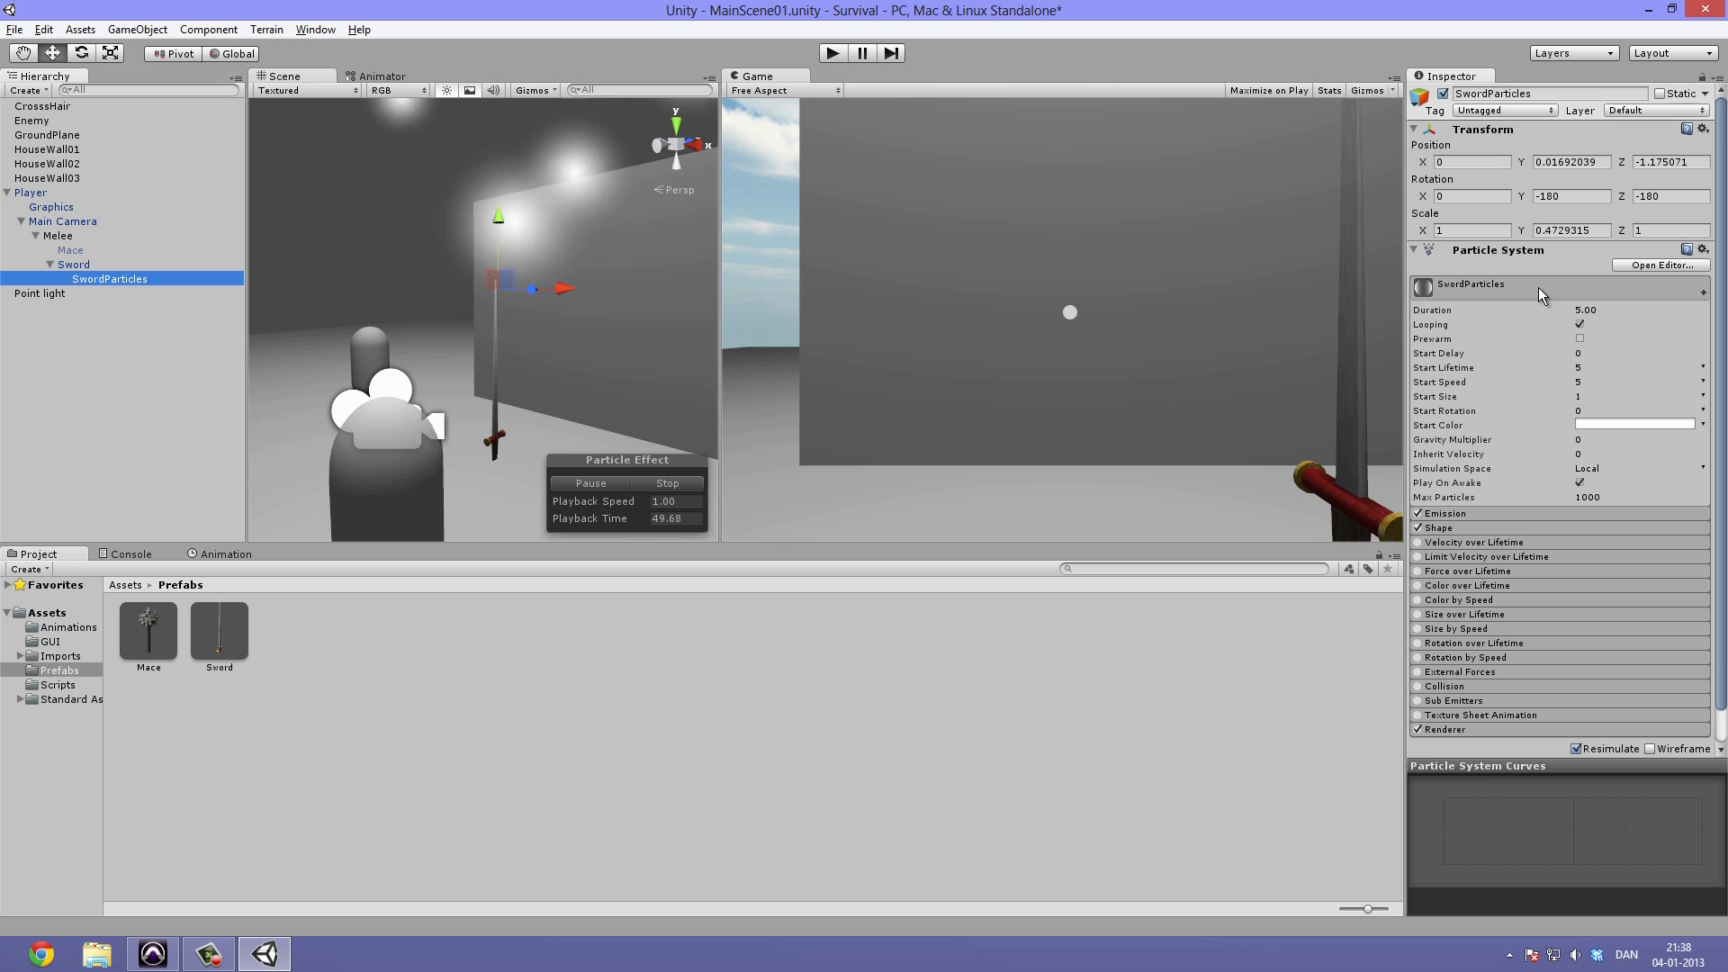
Examine the SwordParticles settings, including the Emission module, and the particles around the sword.
{"action": "scroll", "coordinate": [1575, 285], "scroll_direction": "down", "scroll_amount": 2}
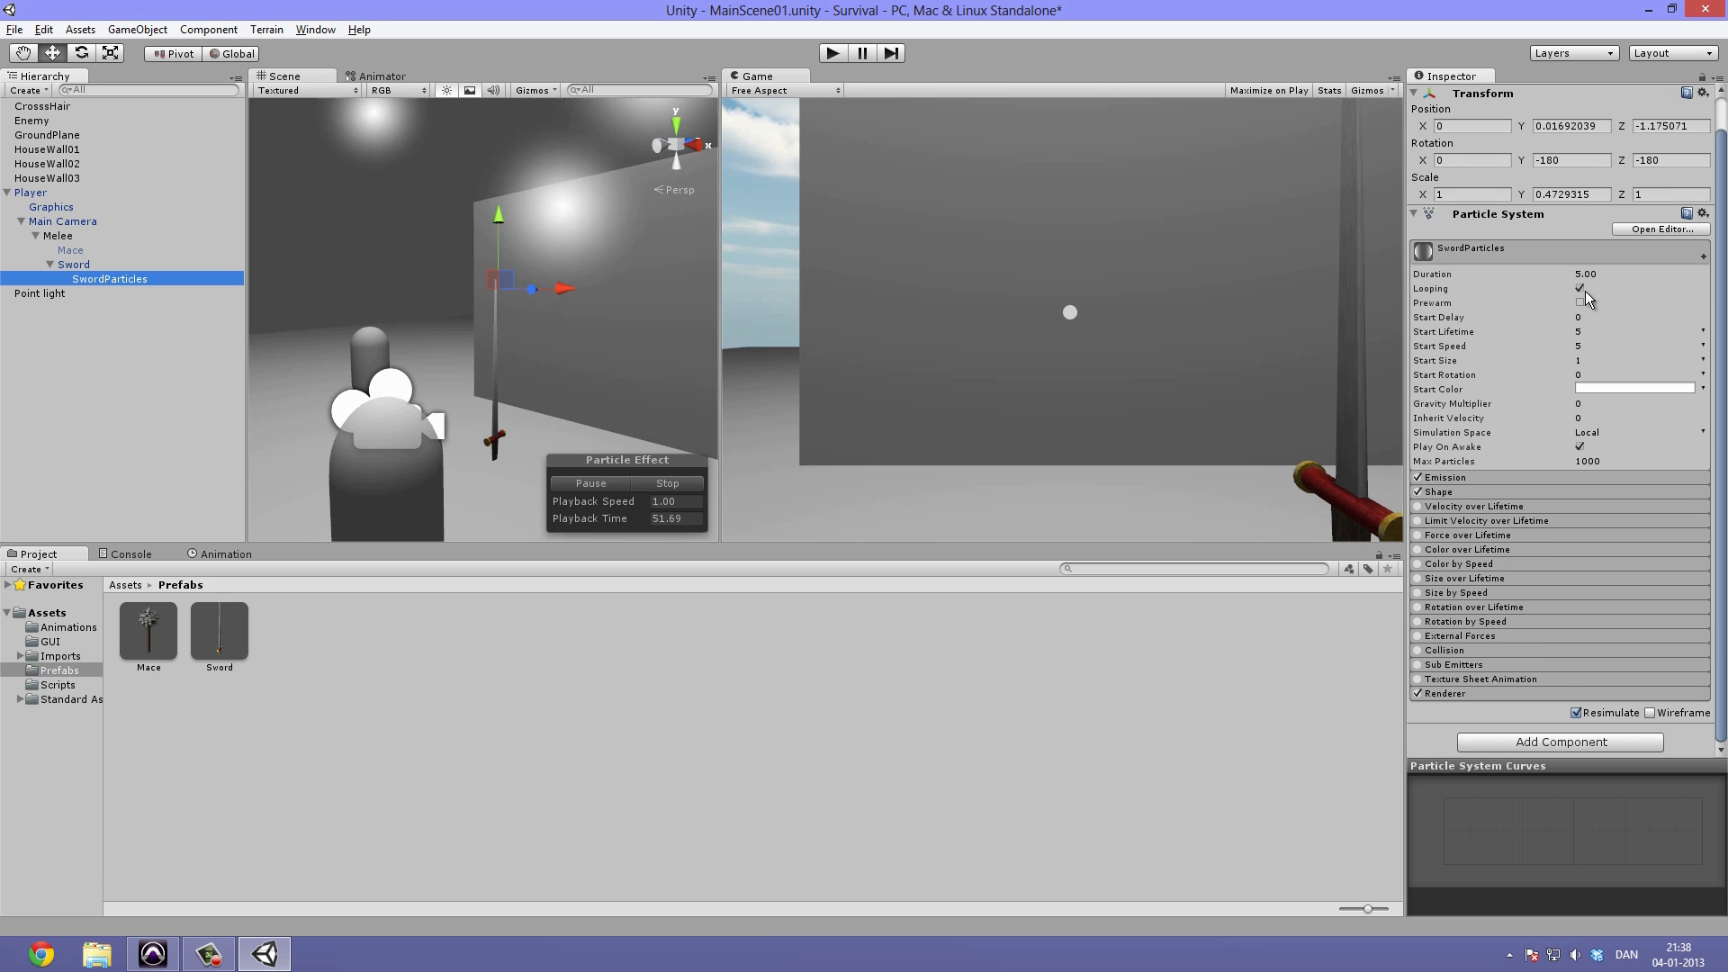
{"action": "left_click", "coordinate": [1548, 482]}
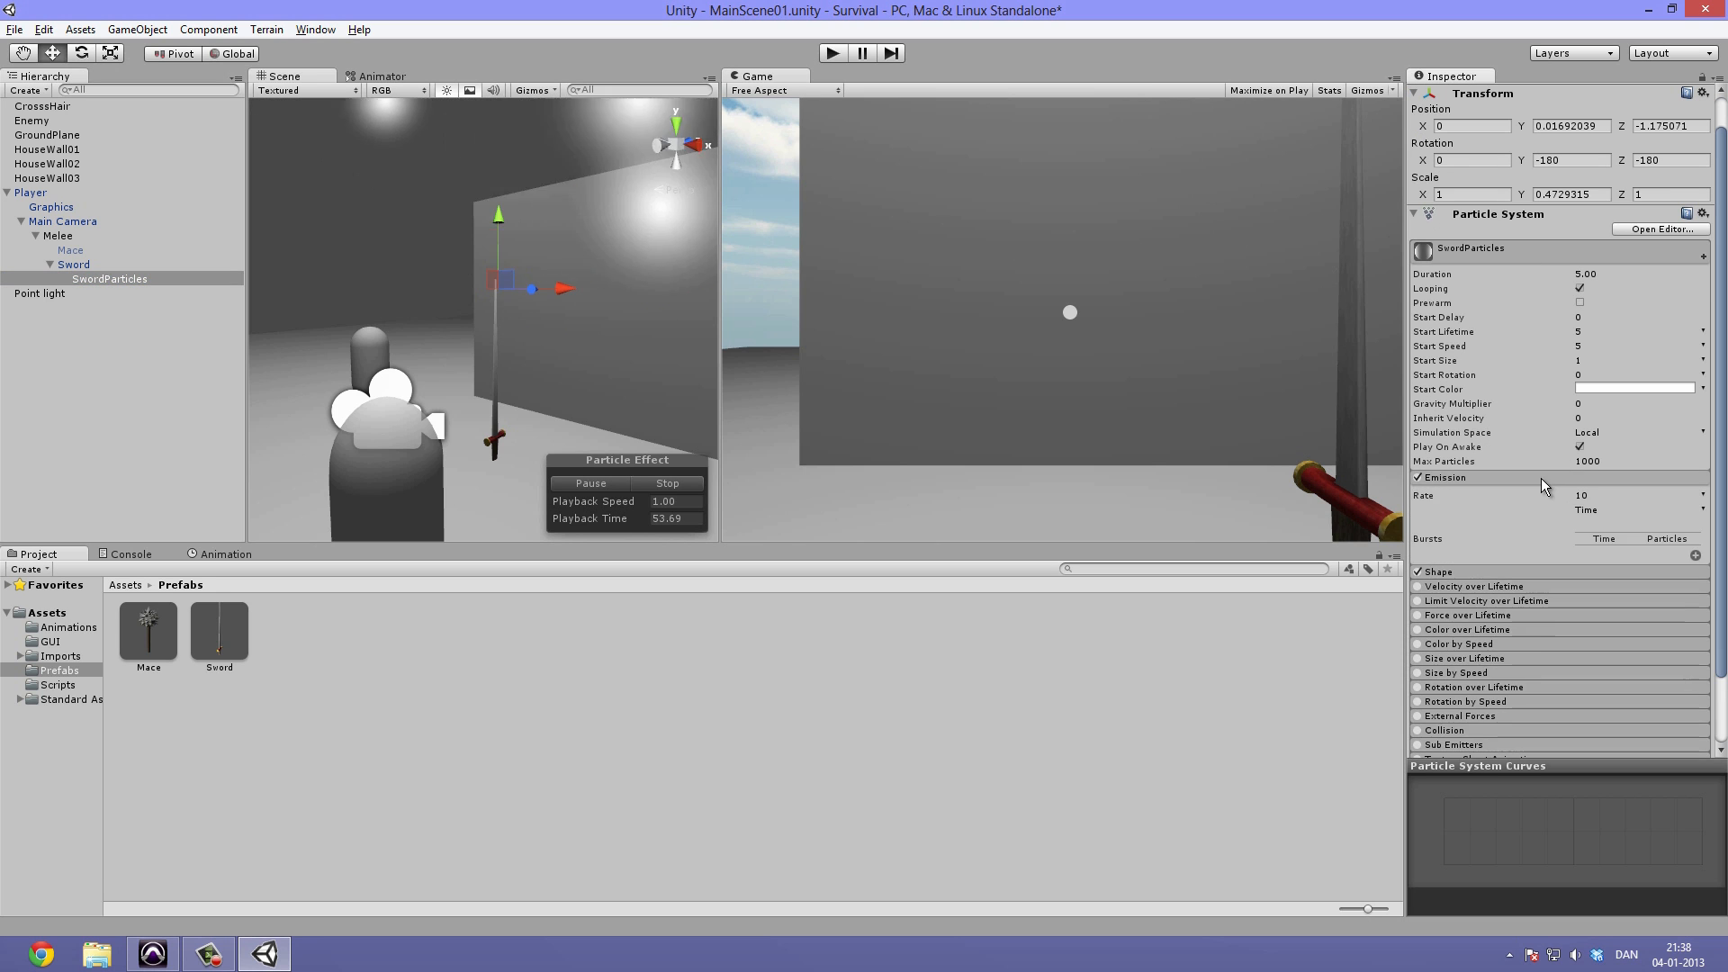
{"action": "left_click", "coordinate": [1525, 477]}
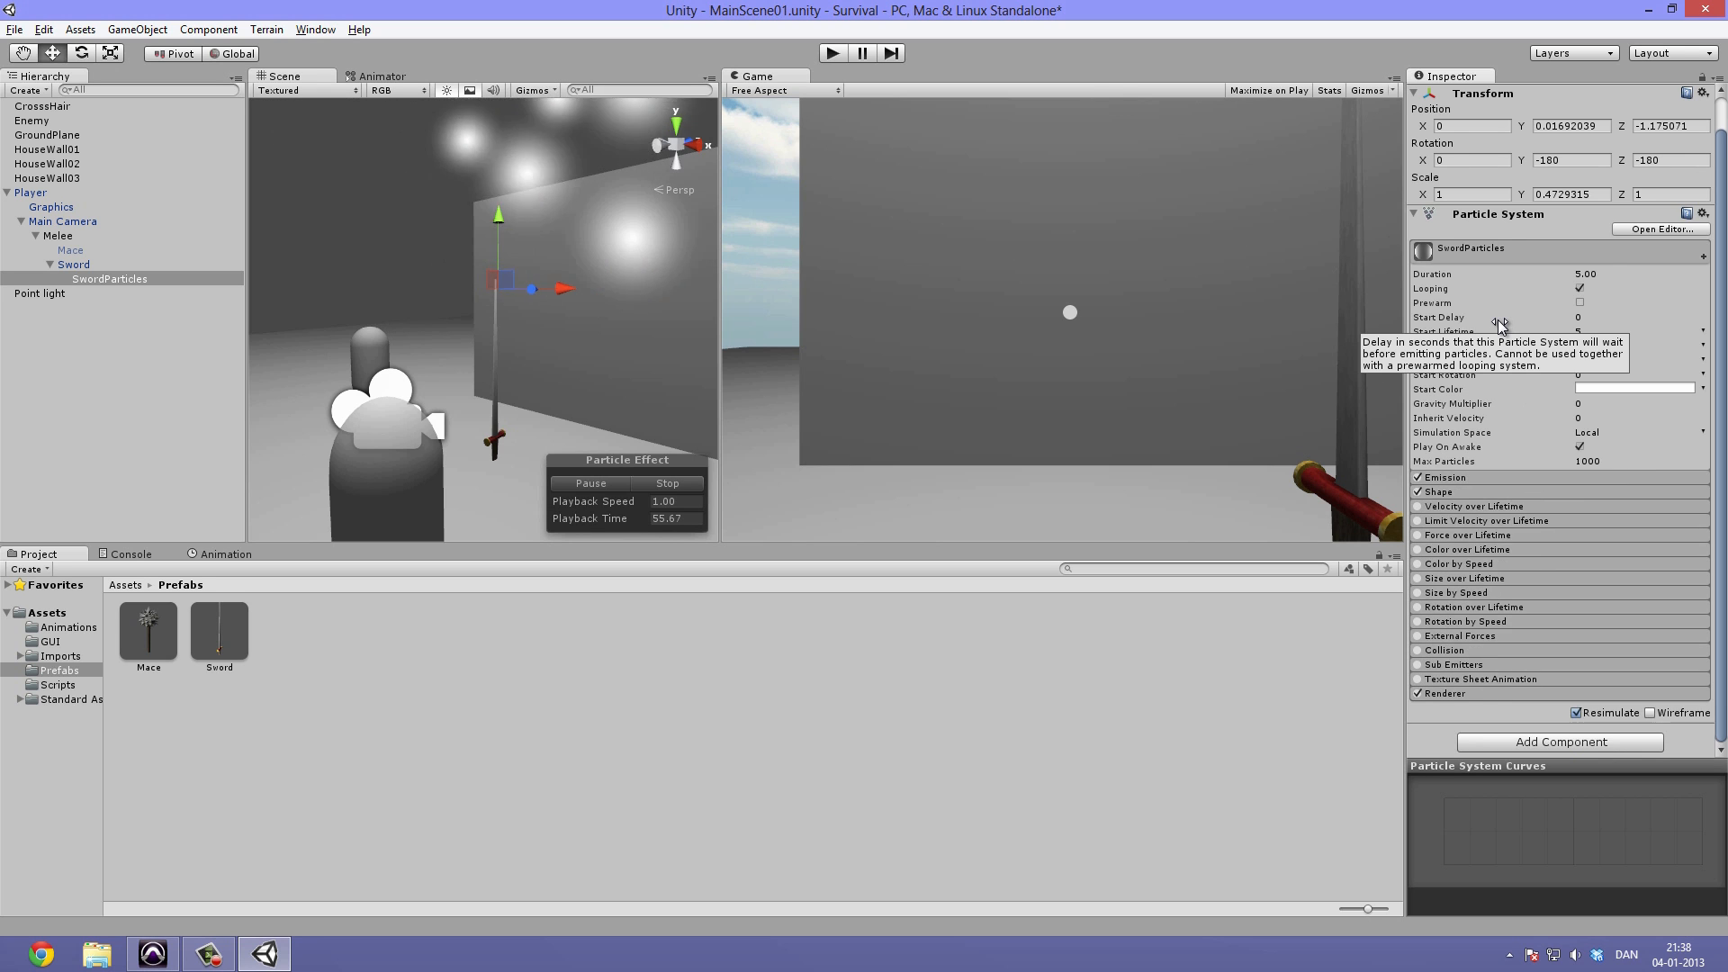
{"action": "scroll", "coordinate": [1423, 347], "scroll_direction": "up", "scroll_amount": 2}
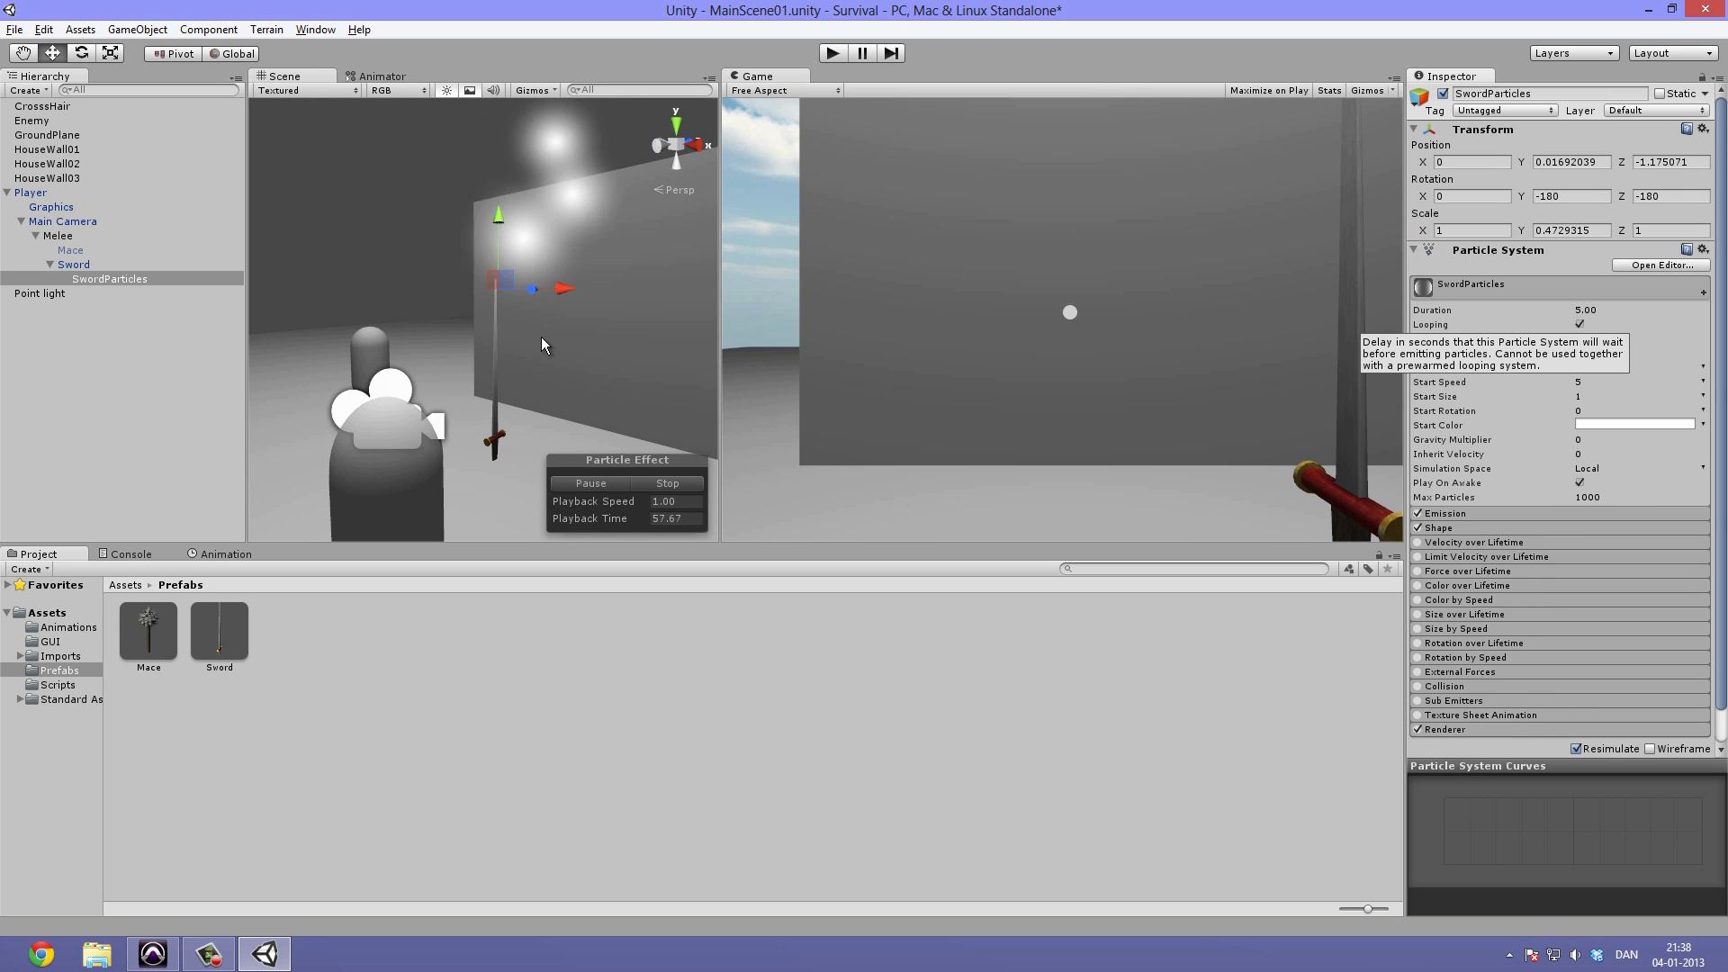
{"action": "left_click_drag", "start_coordinate": [542, 337], "coordinate": [556, 345], "text": "alt"}
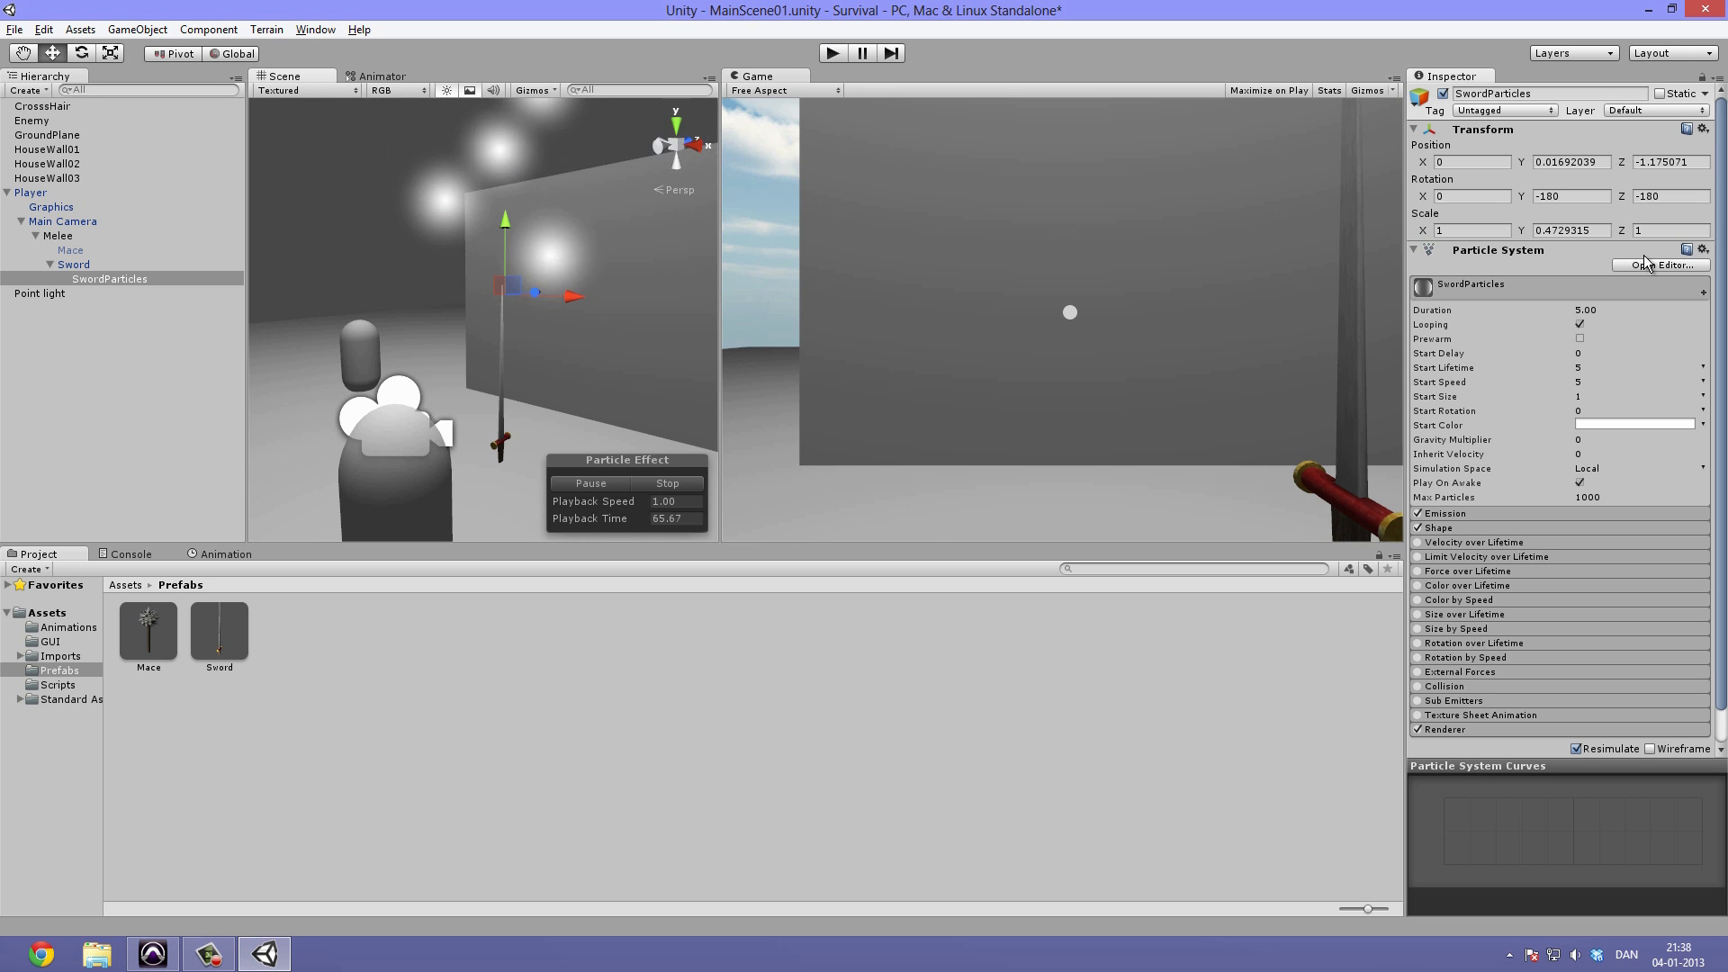
Try a particle duration of 1 with looping turned off, replay the effect and stop it.
{"action": "left_click", "coordinate": [1622, 310]}
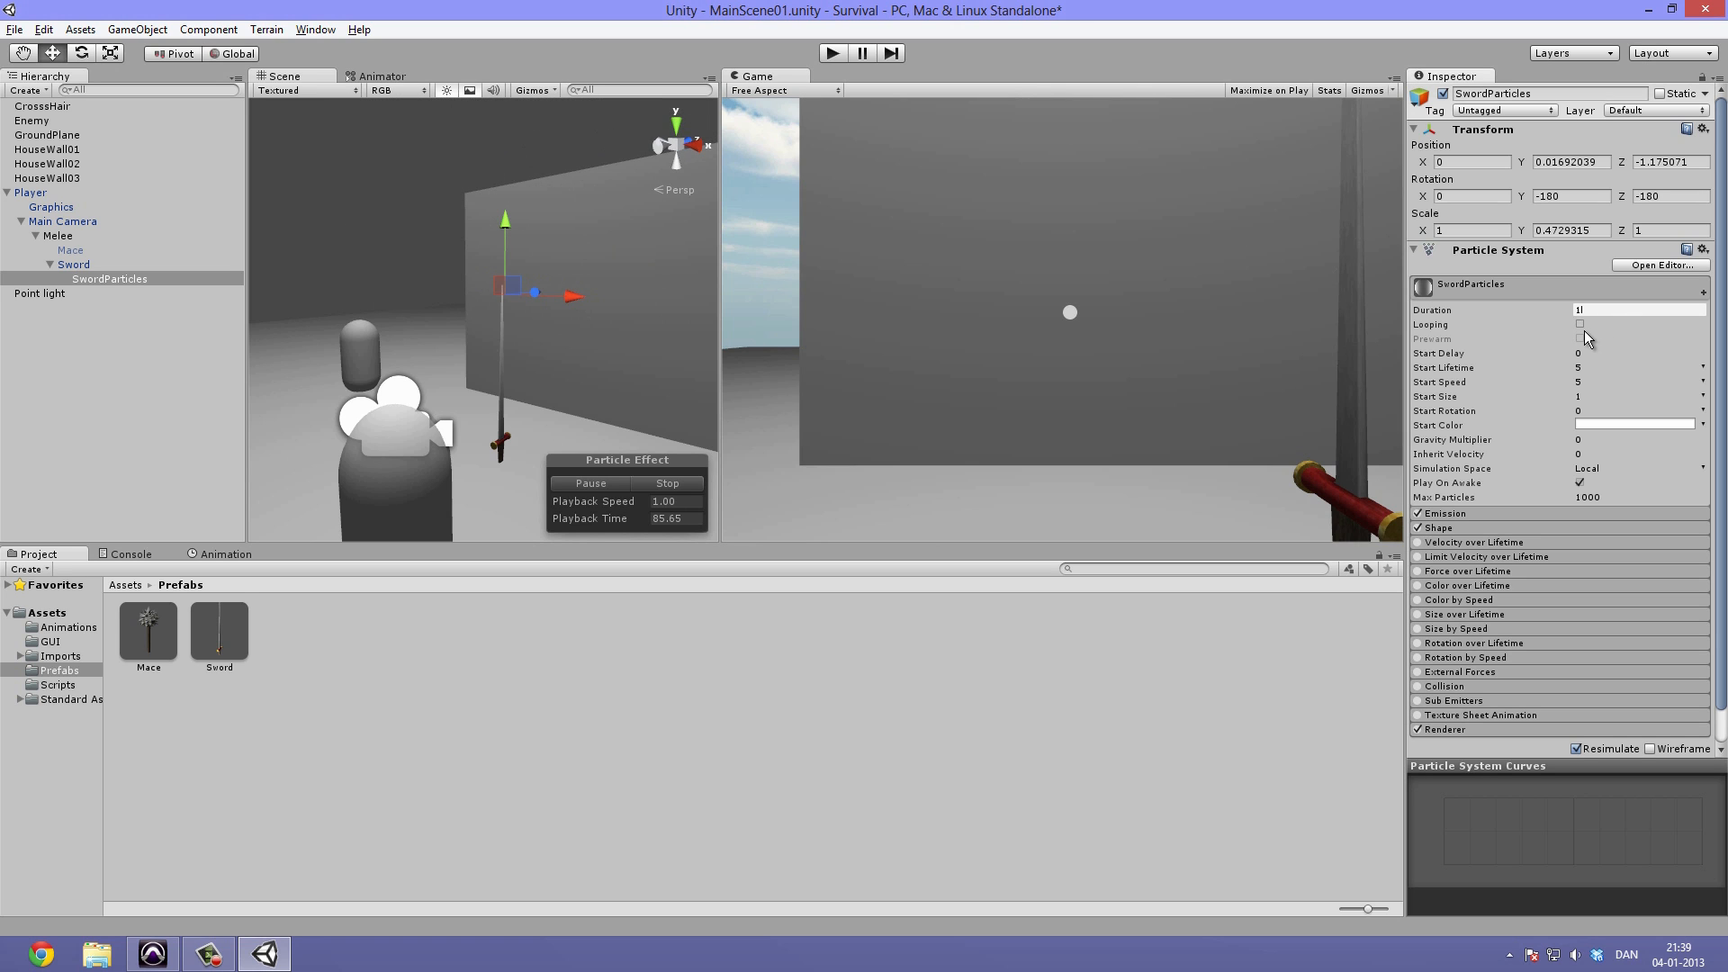
{"action": "left_click", "coordinate": [1581, 325]}
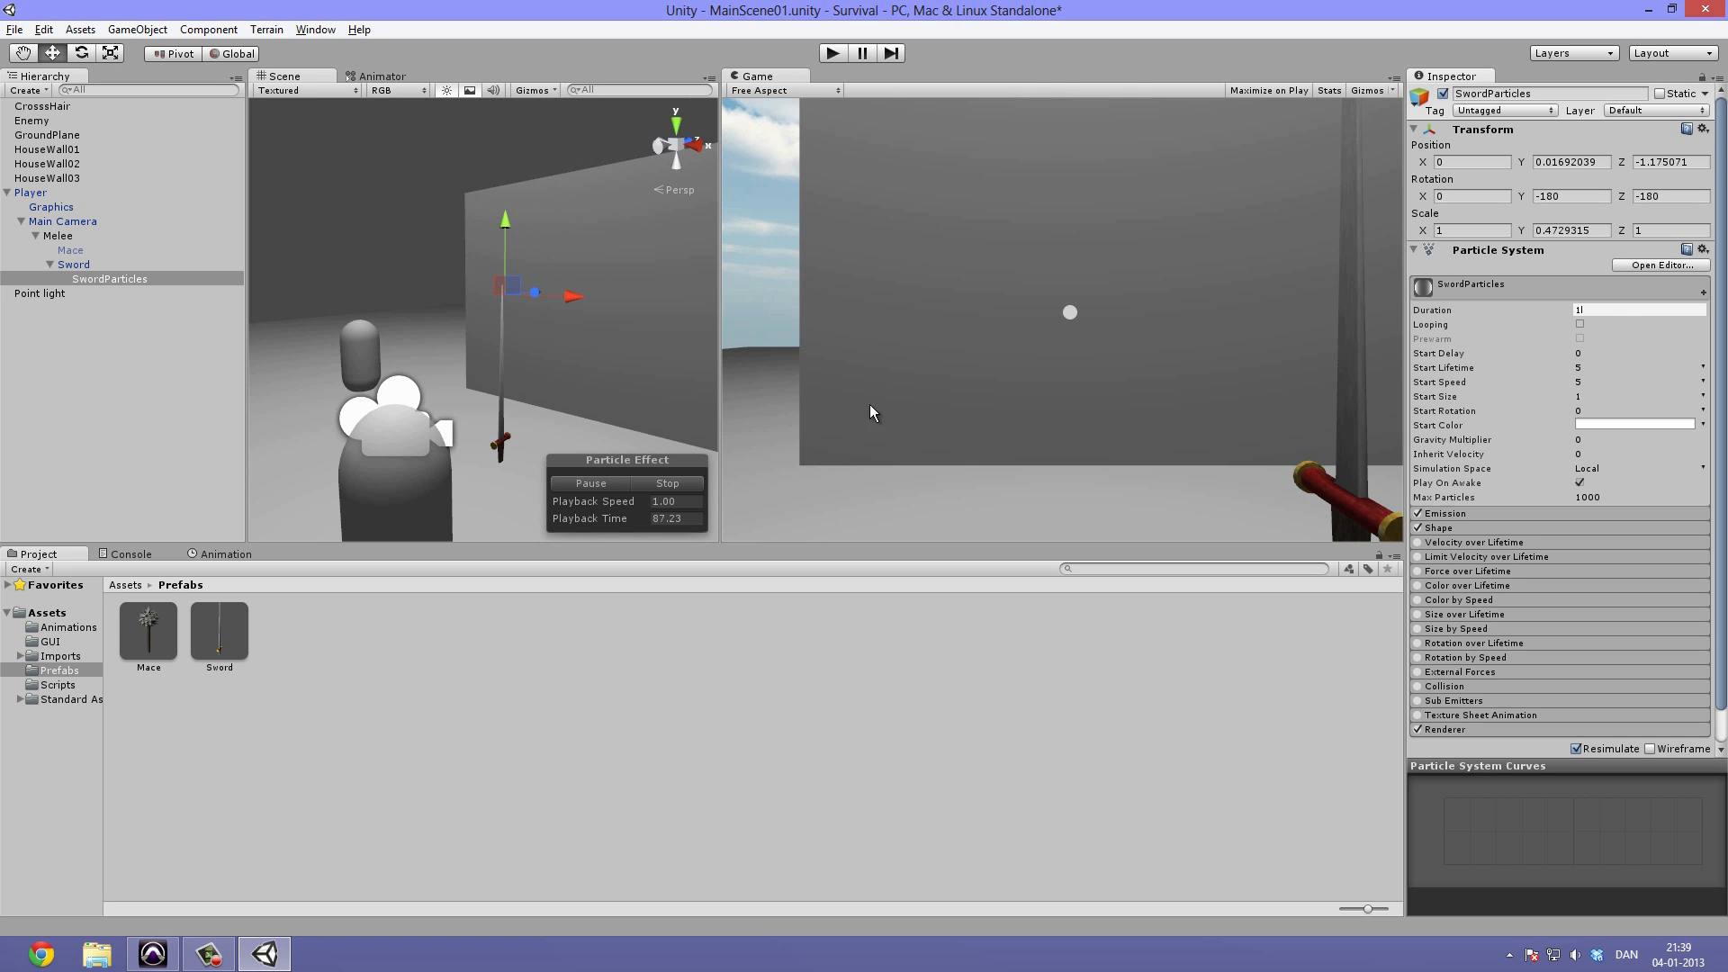
{"action": "left_click", "coordinate": [677, 484]}
{"action": "left_click", "coordinate": [593, 484]}
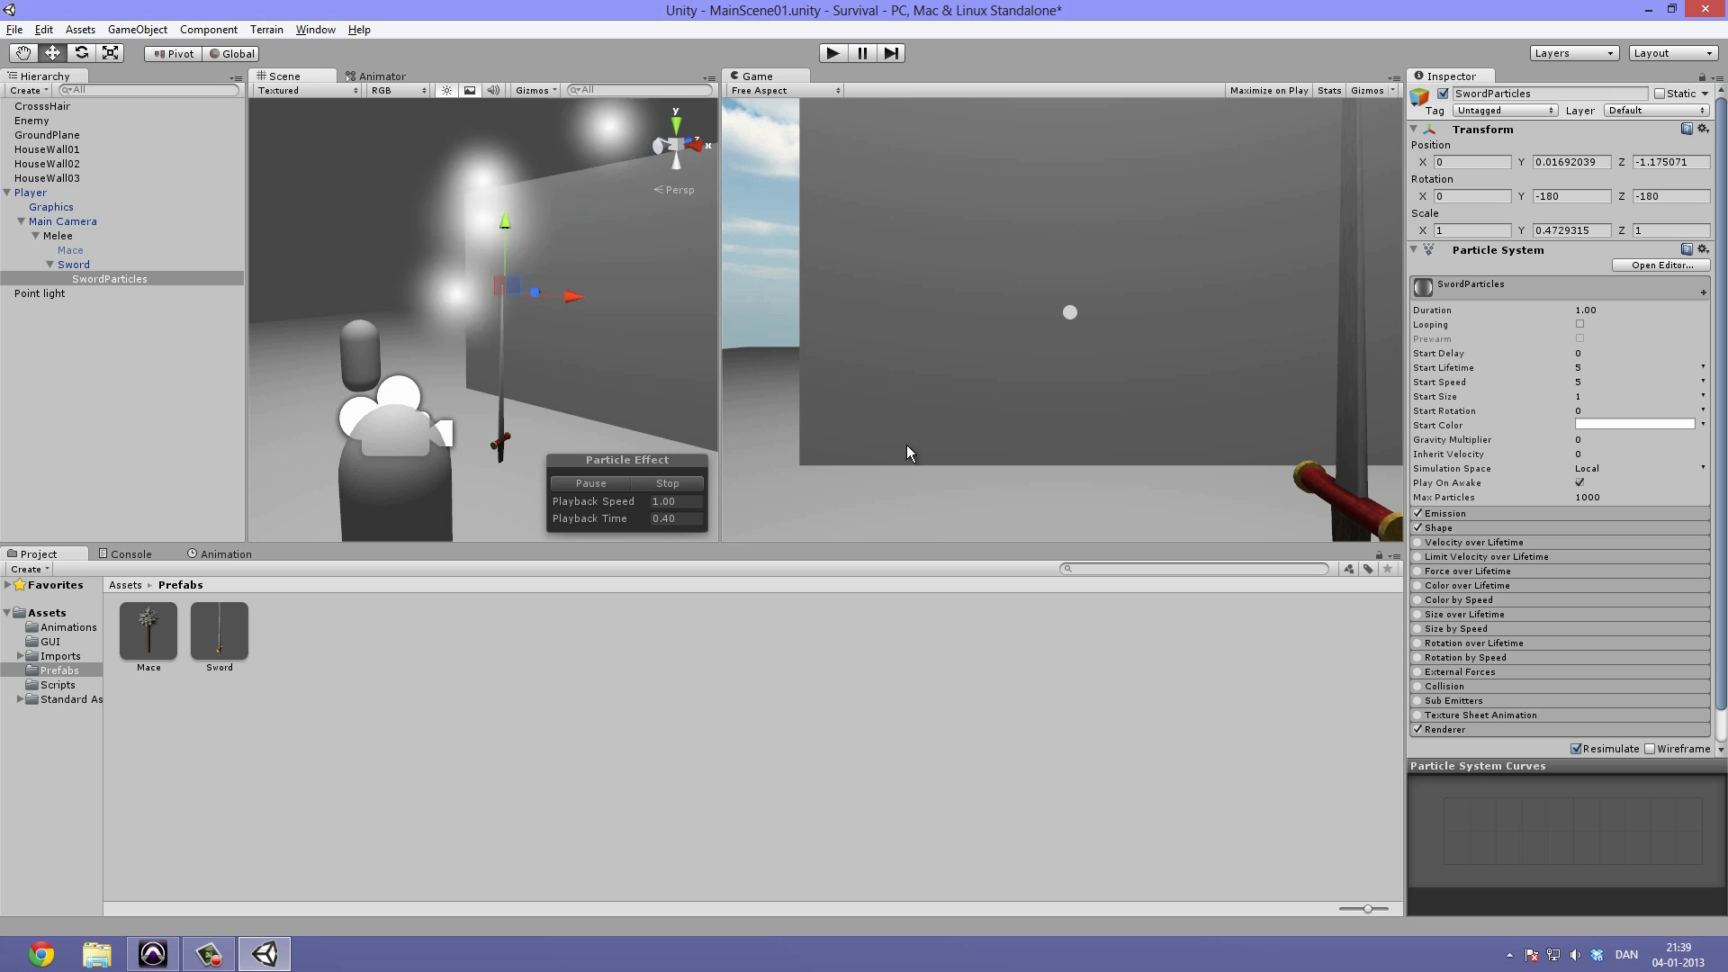
{"action": "left_click", "coordinate": [669, 485]}
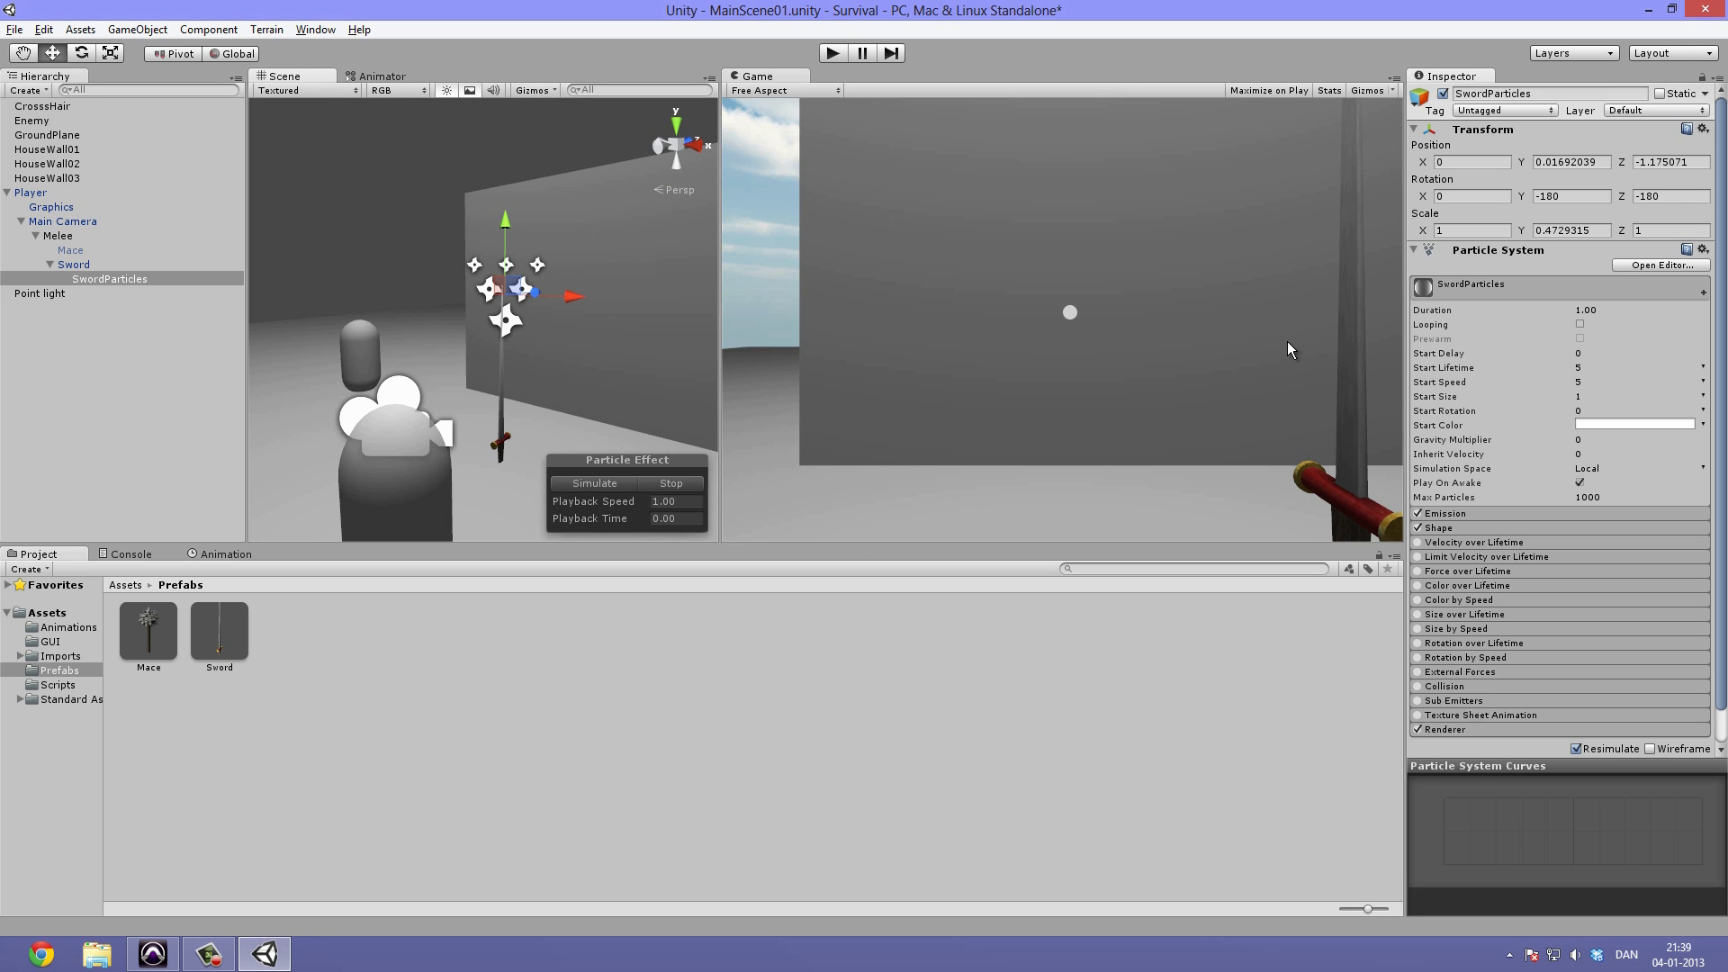
Restore the particle duration to 5 and turn looping back on.
{"action": "left_click", "coordinate": [1602, 315]}
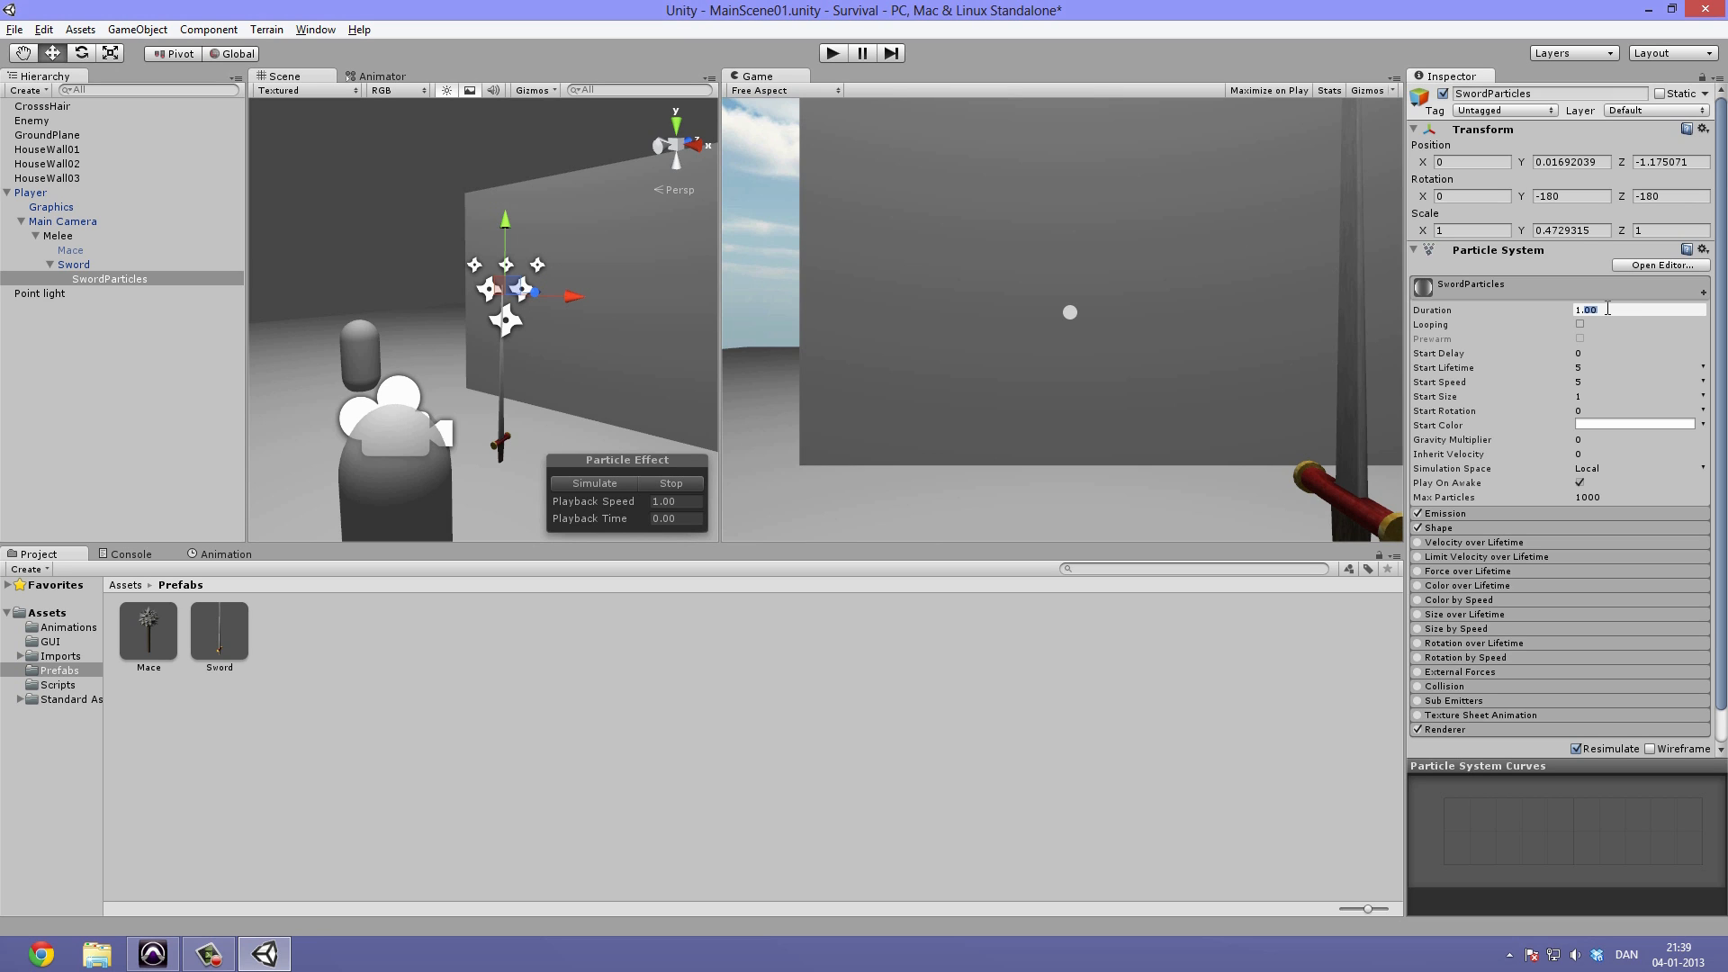
{"action": "type", "text": "5"}
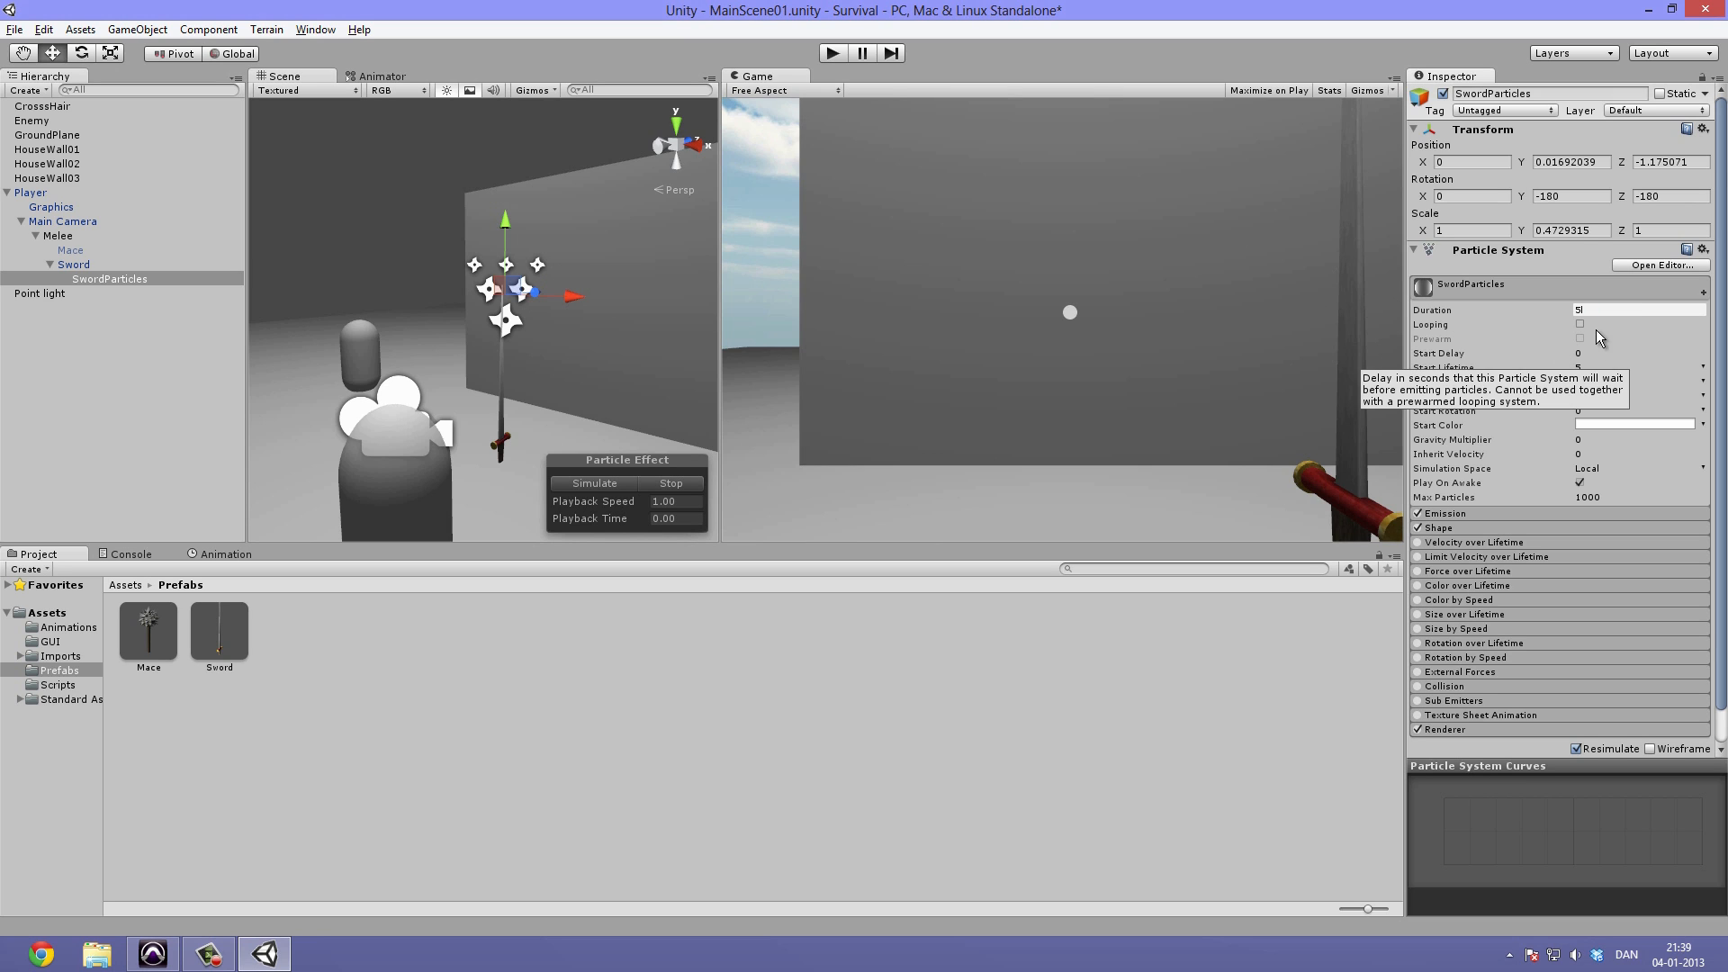
{"action": "left_click", "coordinate": [1579, 324]}
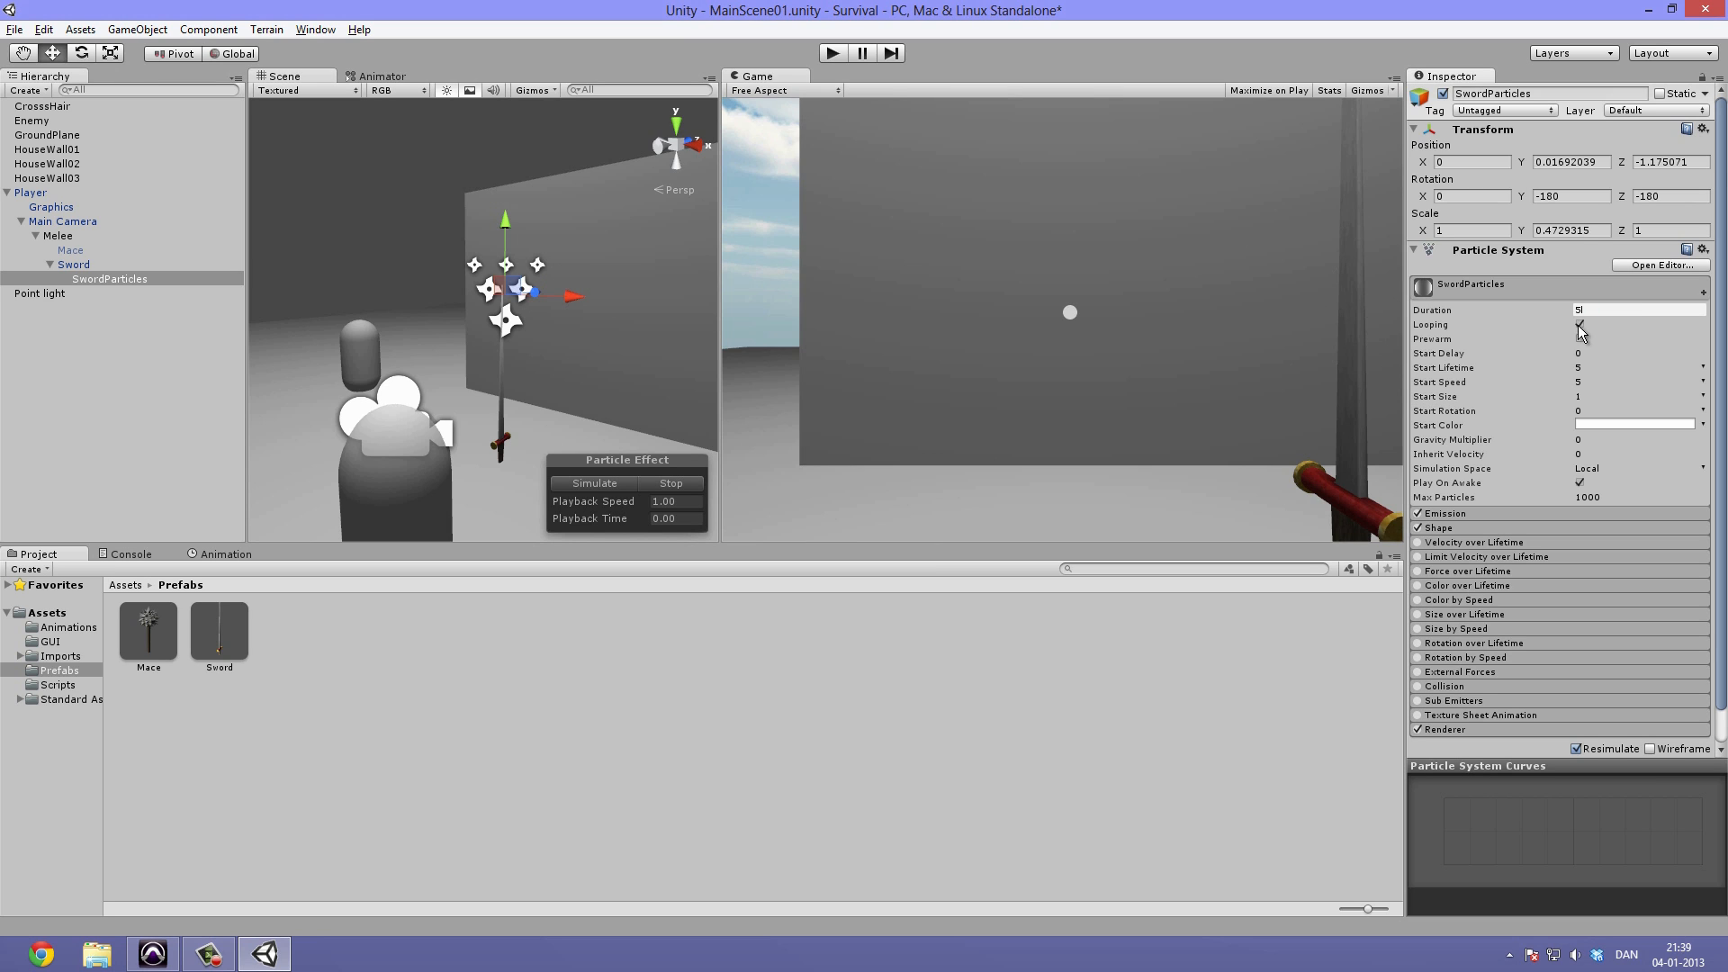
{"action": "left_click", "coordinate": [1603, 367]}
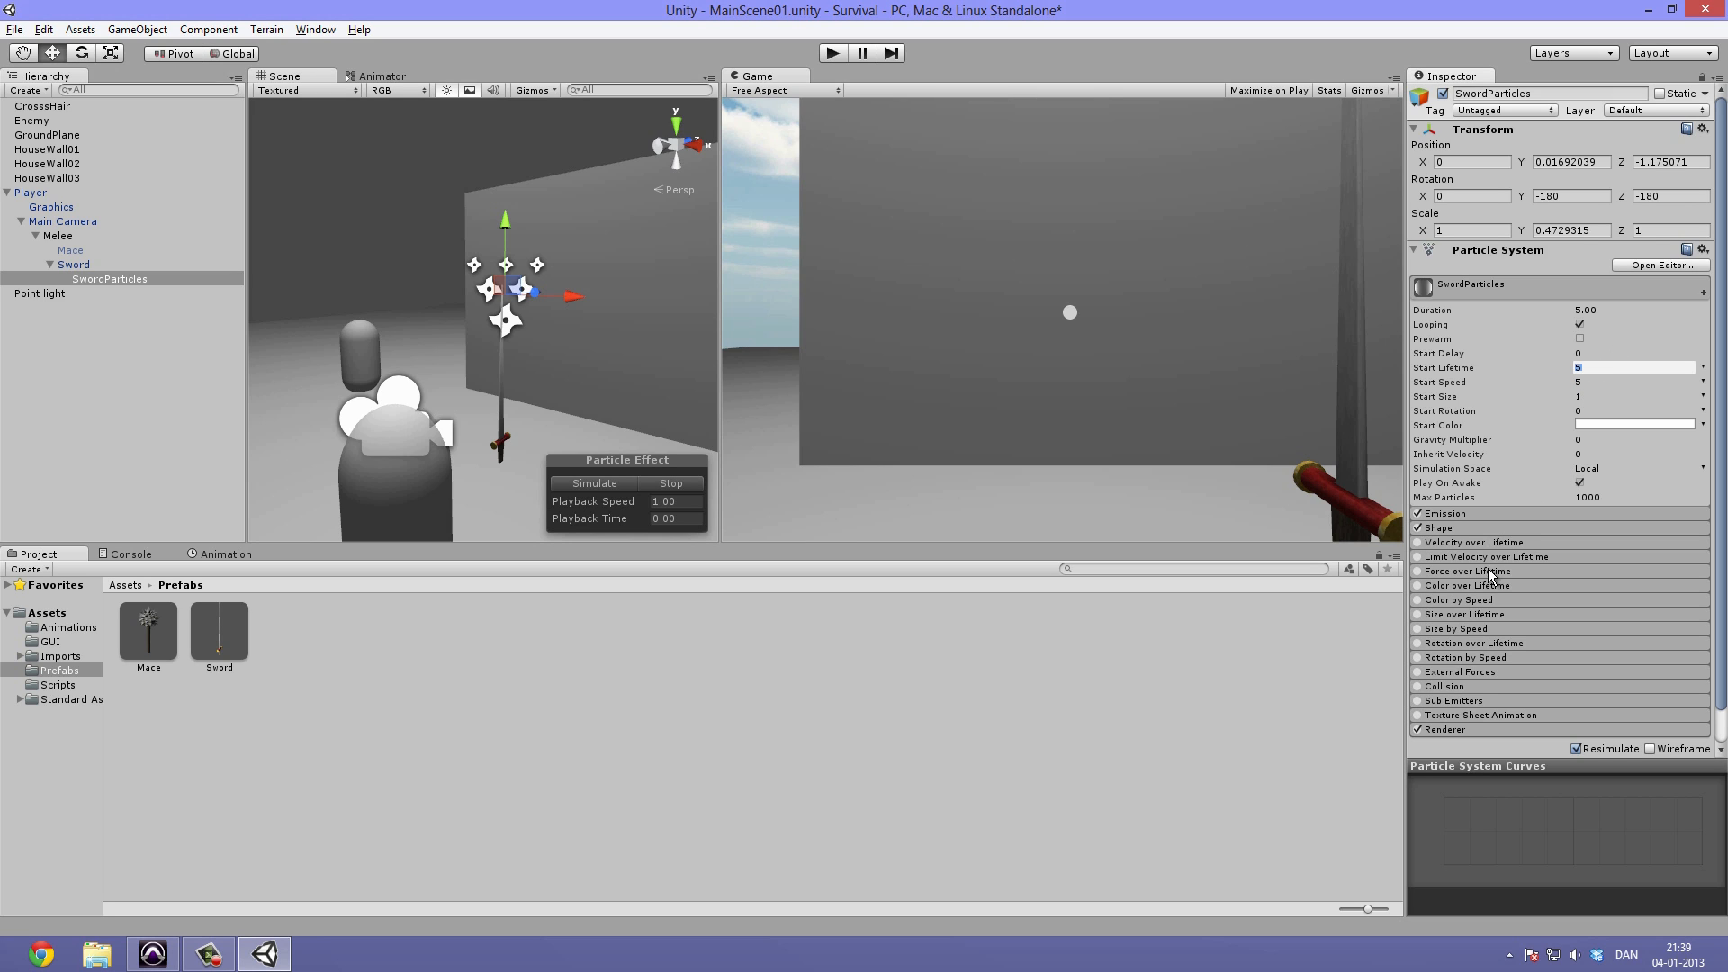
Inspect the cone emitter around the sword and change the SwordParticles emission shape to Box.
{"action": "left_click", "coordinate": [1476, 531]}
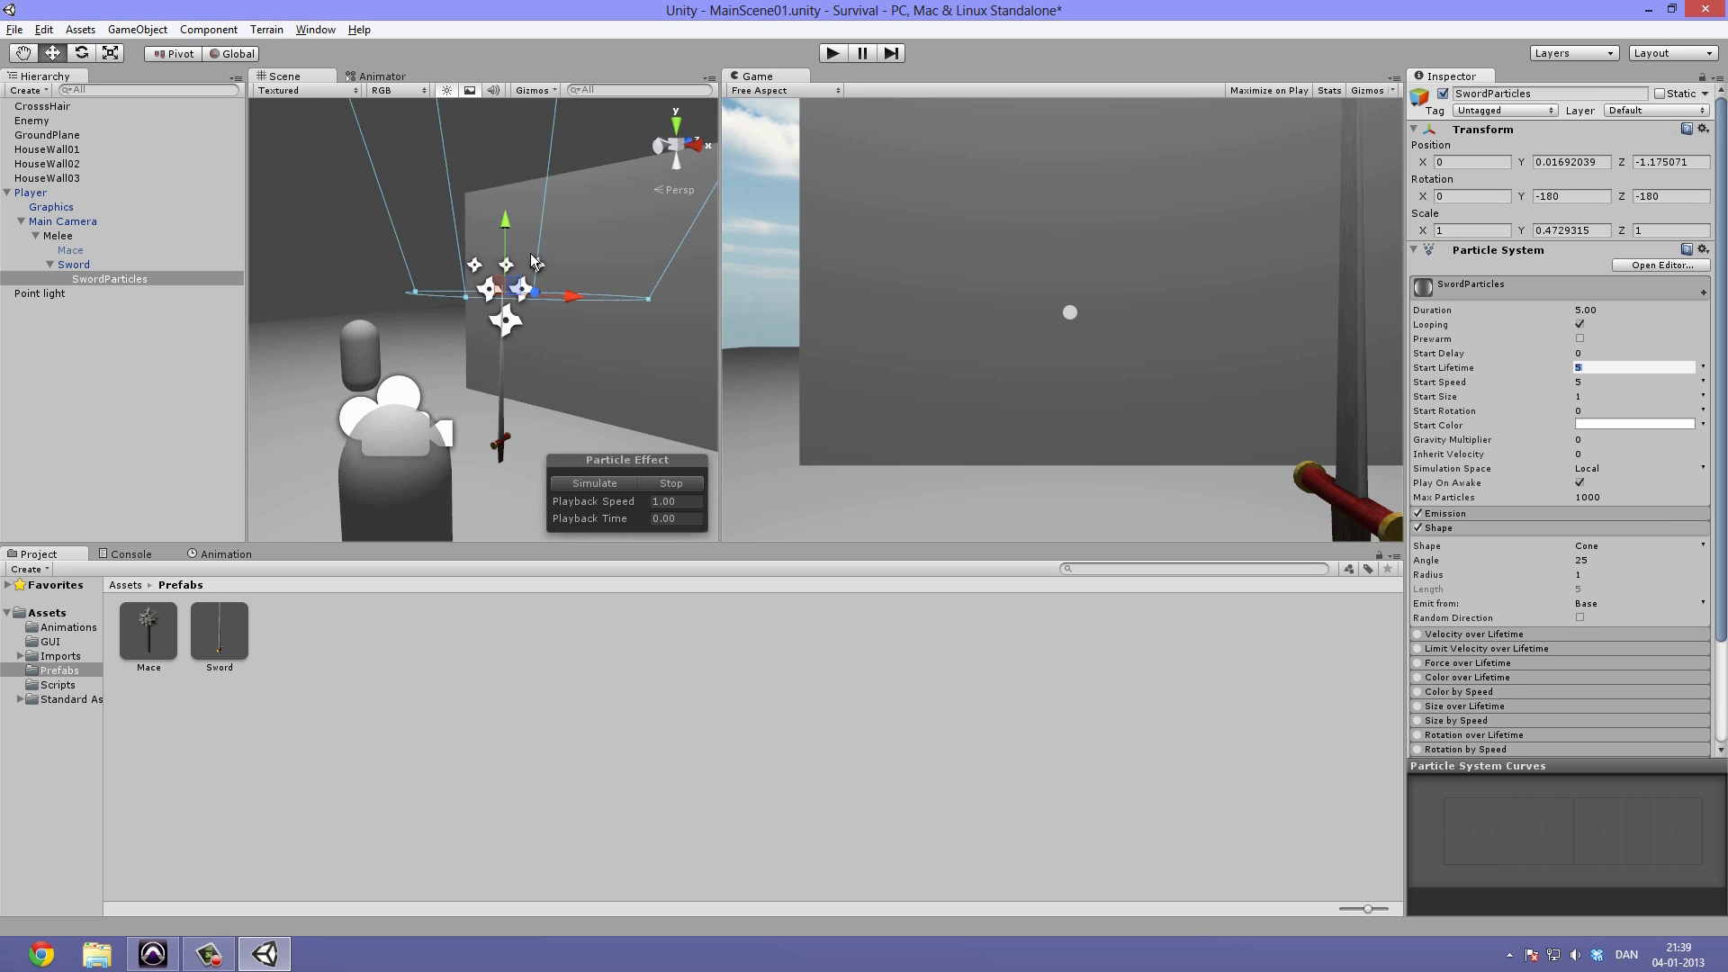
{"action": "scroll", "coordinate": [540, 254], "scroll_direction": "down", "scroll_amount": 12}
{"action": "scroll", "coordinate": [558, 251], "scroll_direction": "up", "scroll_amount": 10}
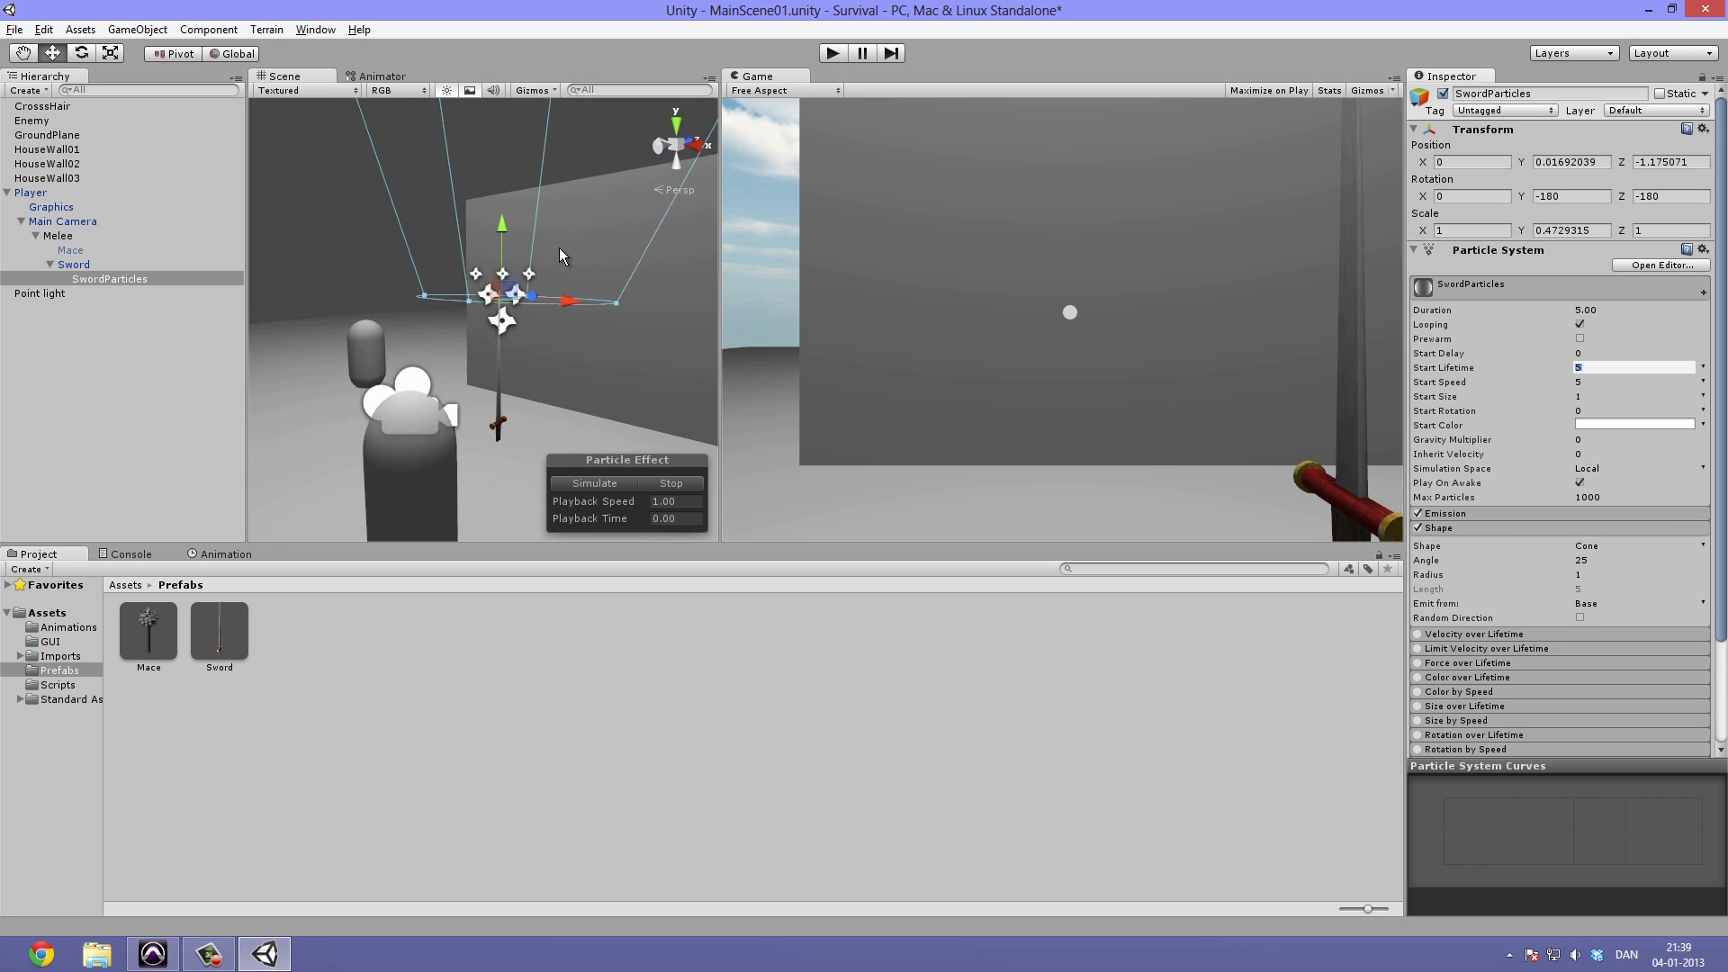
{"action": "scroll", "coordinate": [488, 385], "scroll_direction": "up", "scroll_amount": 3}
{"action": "scroll", "coordinate": [520, 349], "scroll_direction": "down", "scroll_amount": 3}
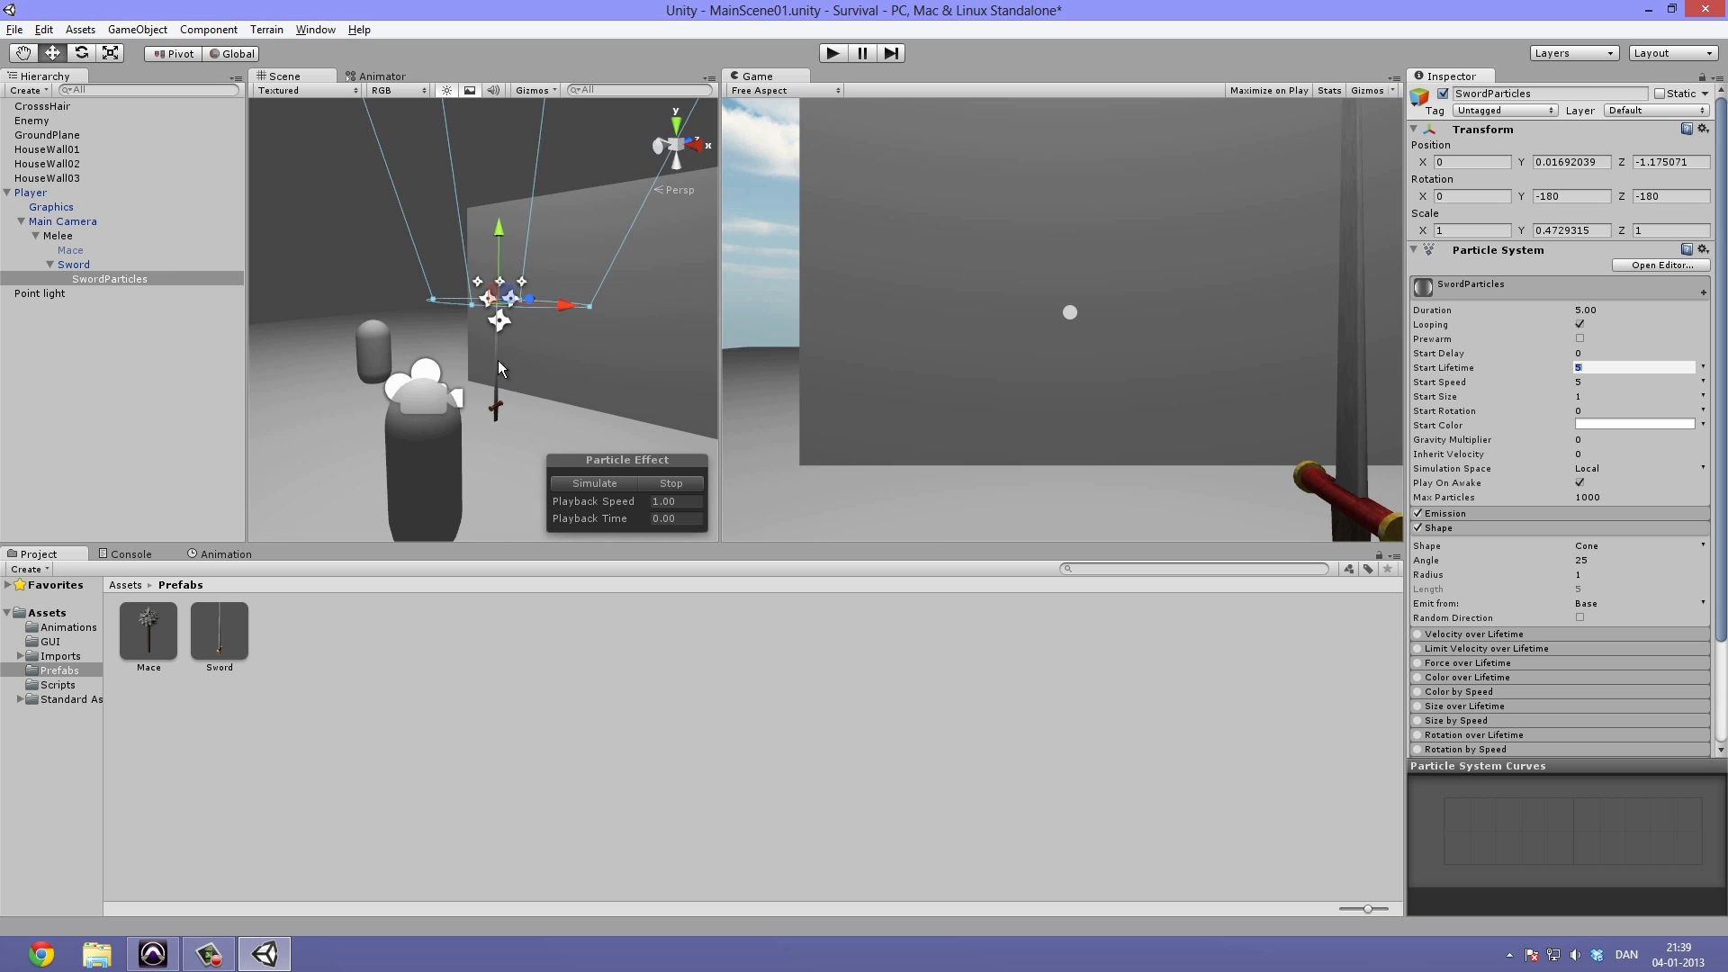
{"action": "scroll", "coordinate": [540, 205], "scroll_direction": "down", "scroll_amount": 6}
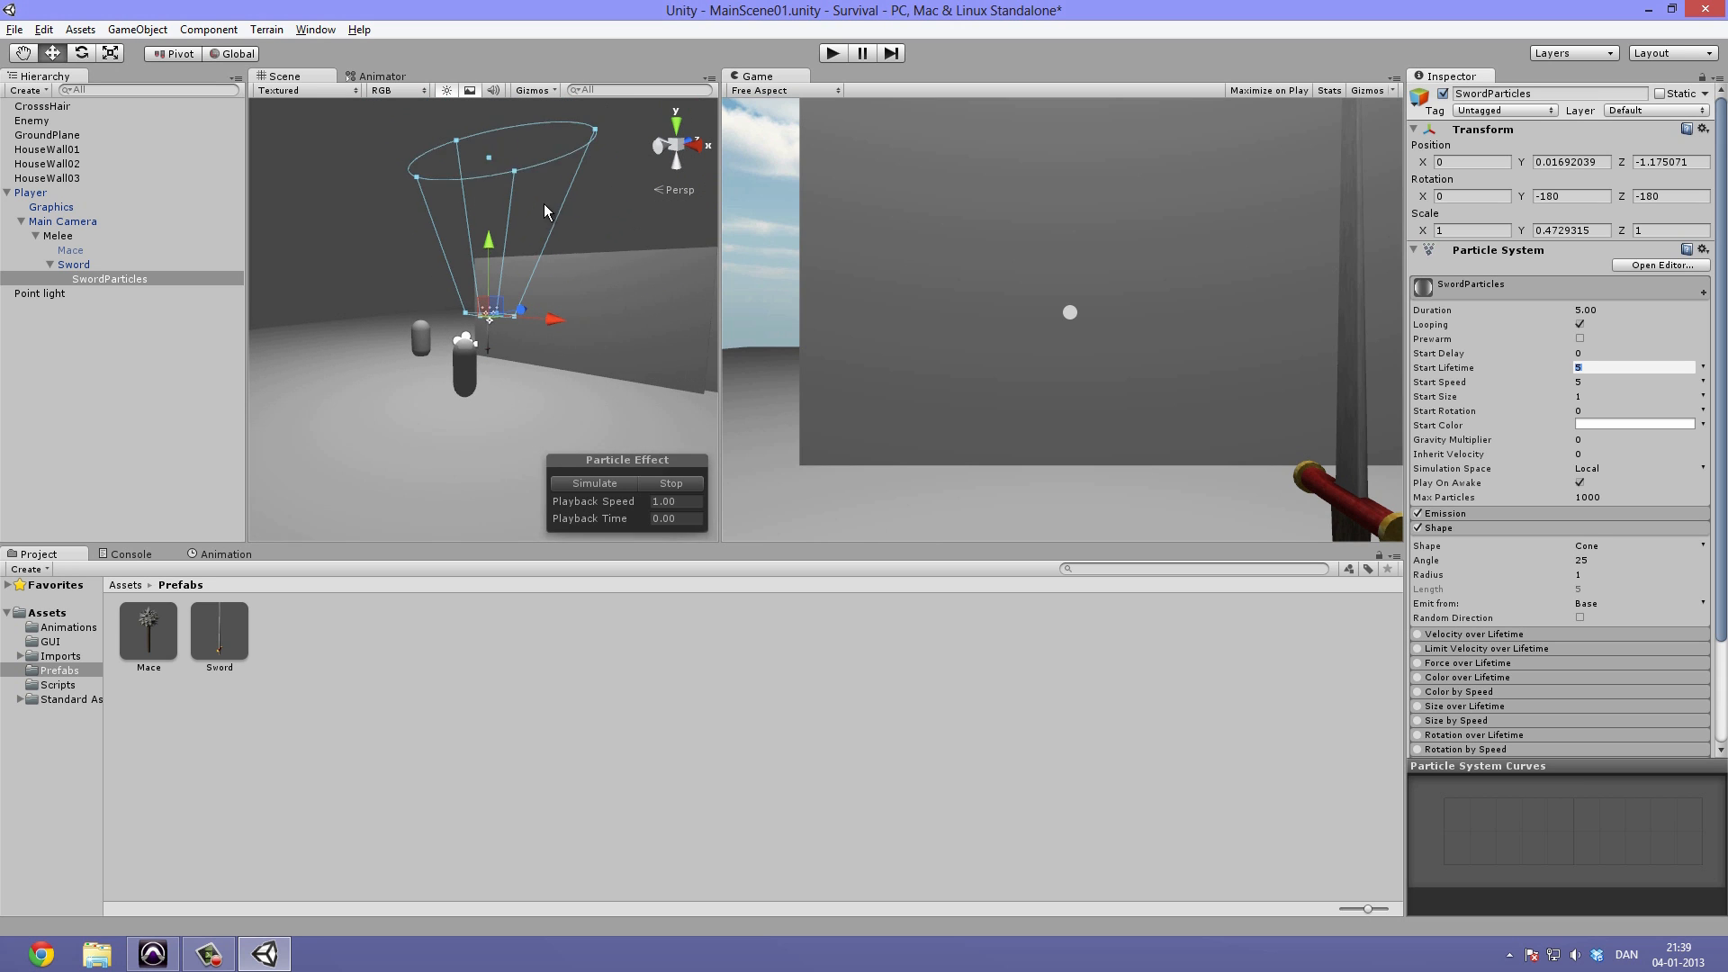
{"action": "scroll", "coordinate": [567, 196], "scroll_direction": "up", "scroll_amount": 6}
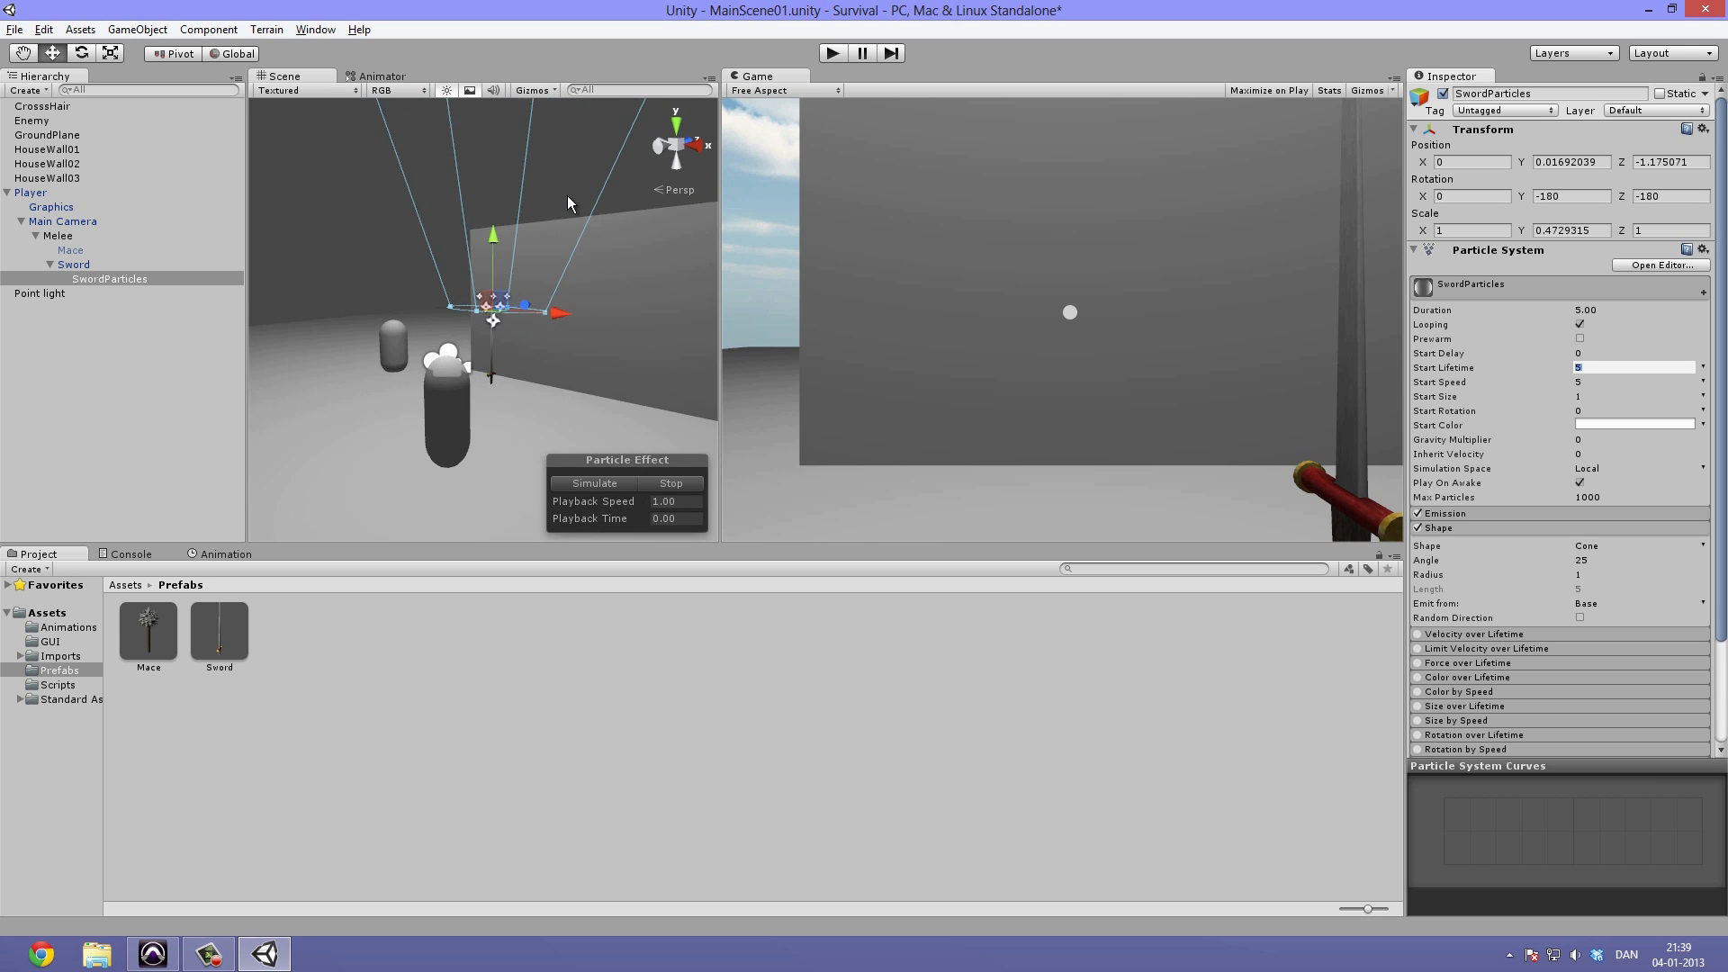
{"action": "left_click", "coordinate": [1627, 543]}
{"action": "left_click", "coordinate": [1649, 625]}
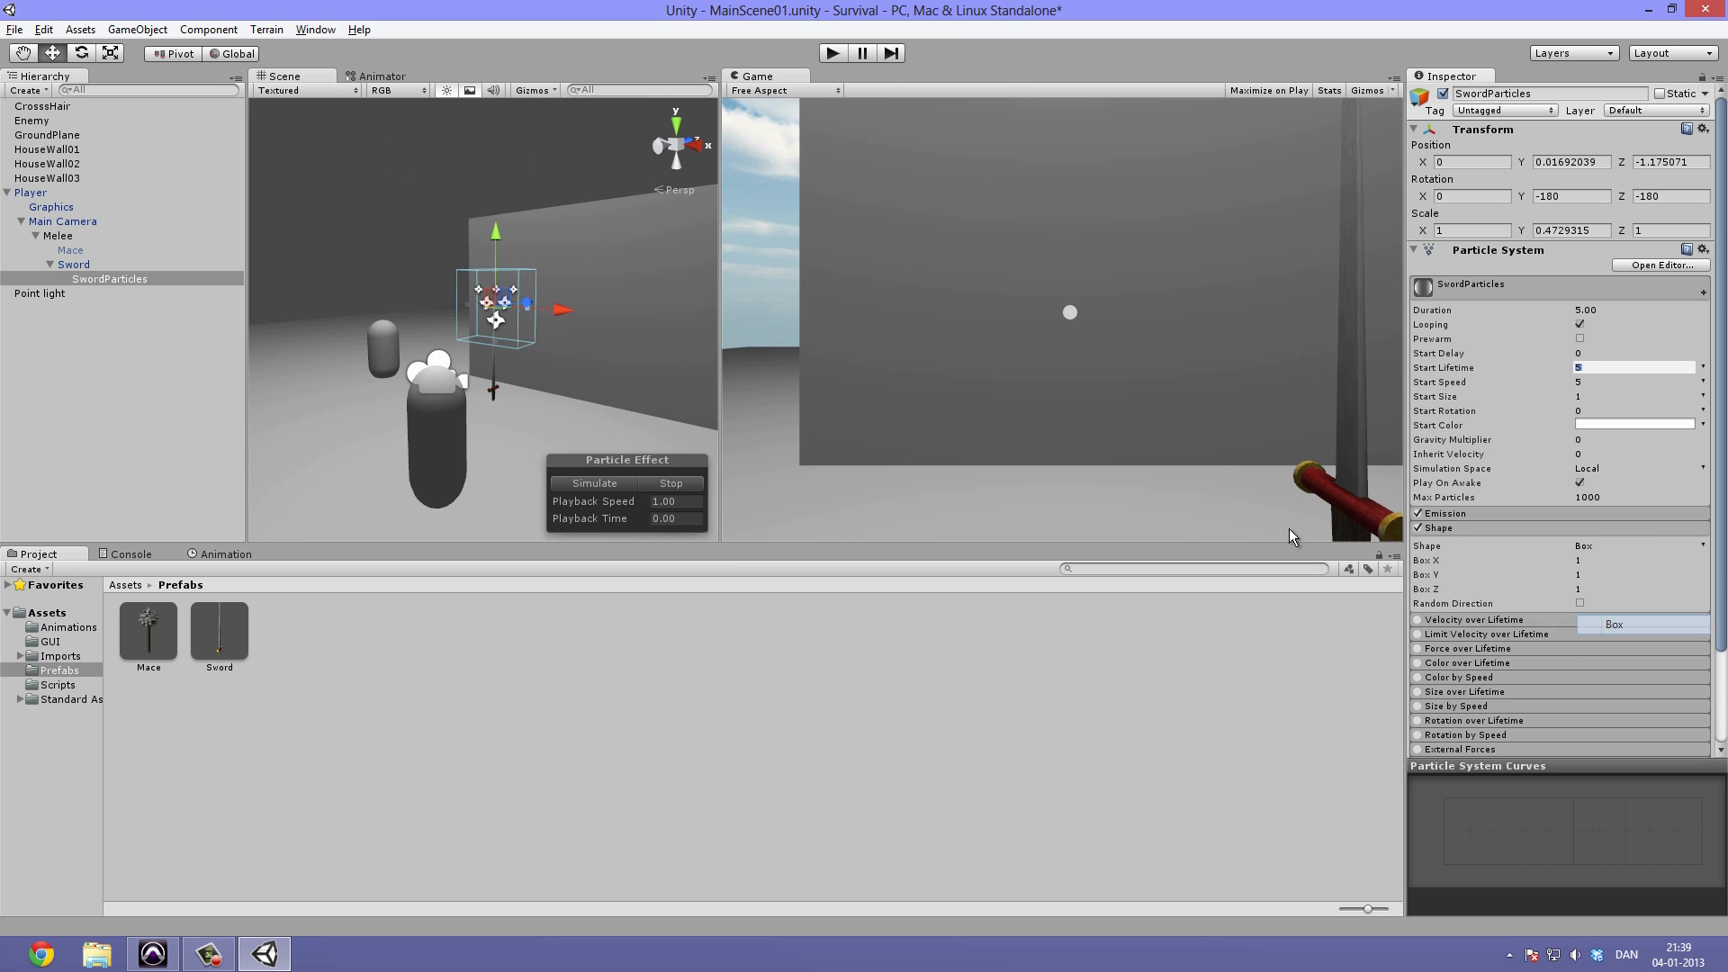
Reselect SwordParticles under the Sword and reduce the emission shape's Box X to 0.
{"action": "scroll", "coordinate": [551, 234], "scroll_direction": "up", "scroll_amount": 6}
{"action": "scroll", "coordinate": [594, 228], "scroll_direction": "down", "scroll_amount": 4}
{"action": "left_click_drag", "start_coordinate": [615, 220], "coordinate": [548, 232]}
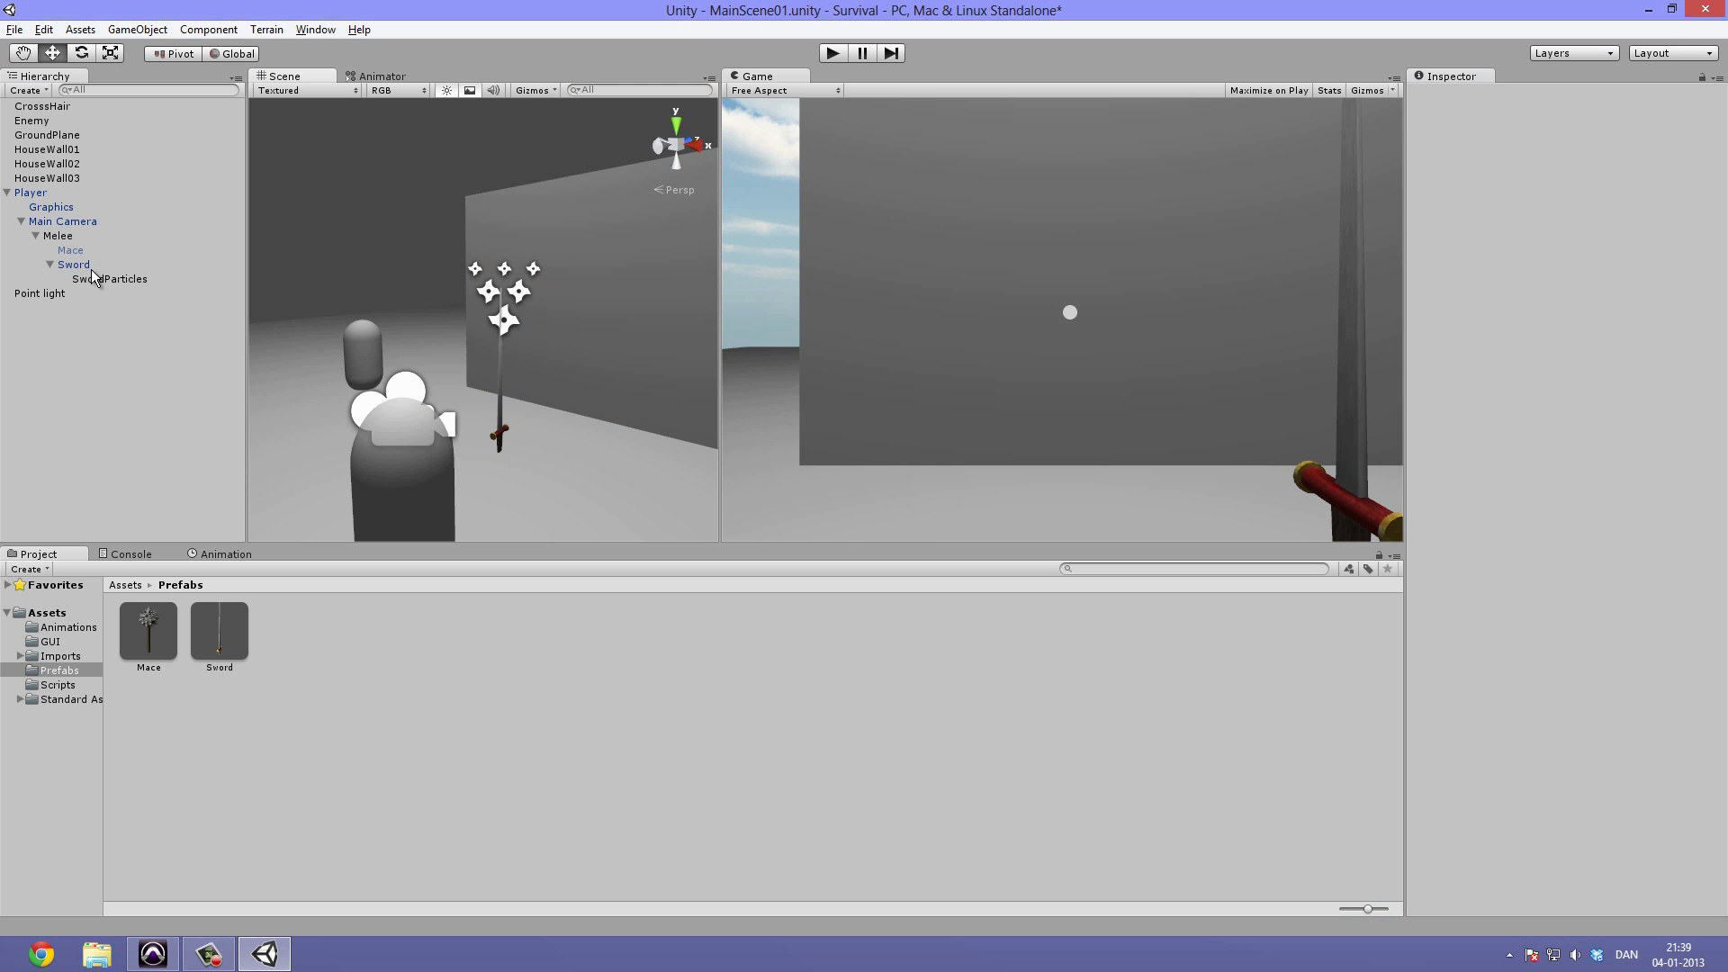
{"action": "left_click", "coordinate": [90, 266]}
{"action": "left_click", "coordinate": [99, 279]}
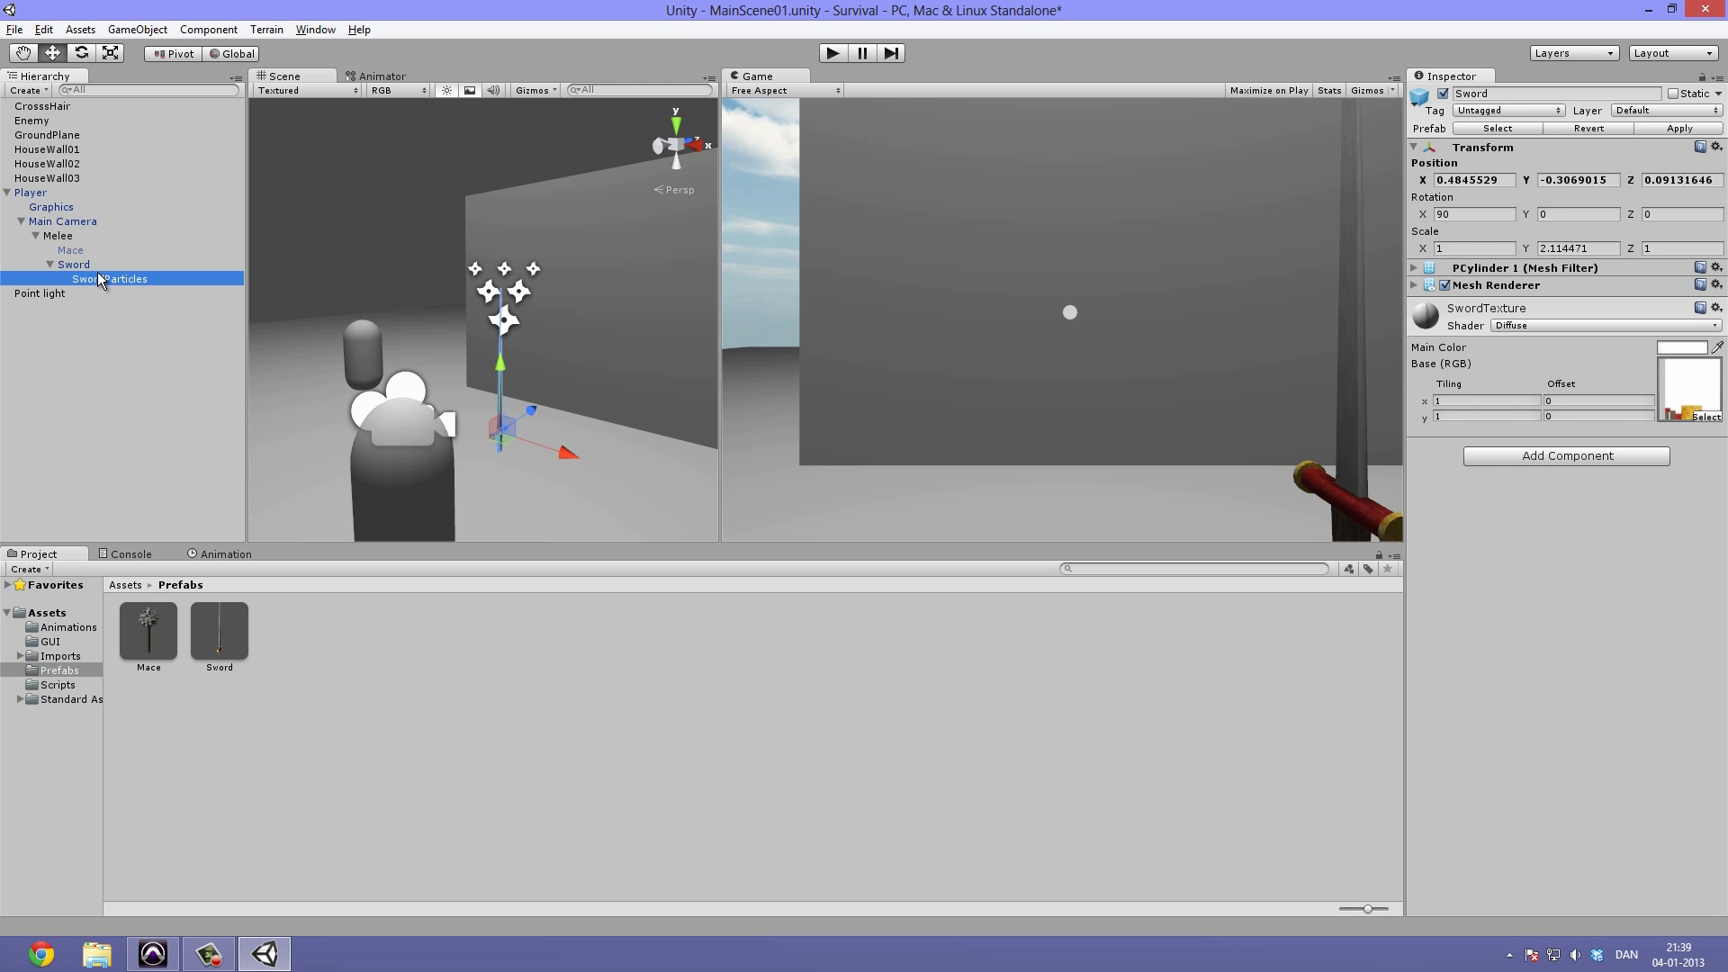
{"action": "left_click_drag", "start_coordinate": [656, 273], "coordinate": [747, 472], "text": "alt"}
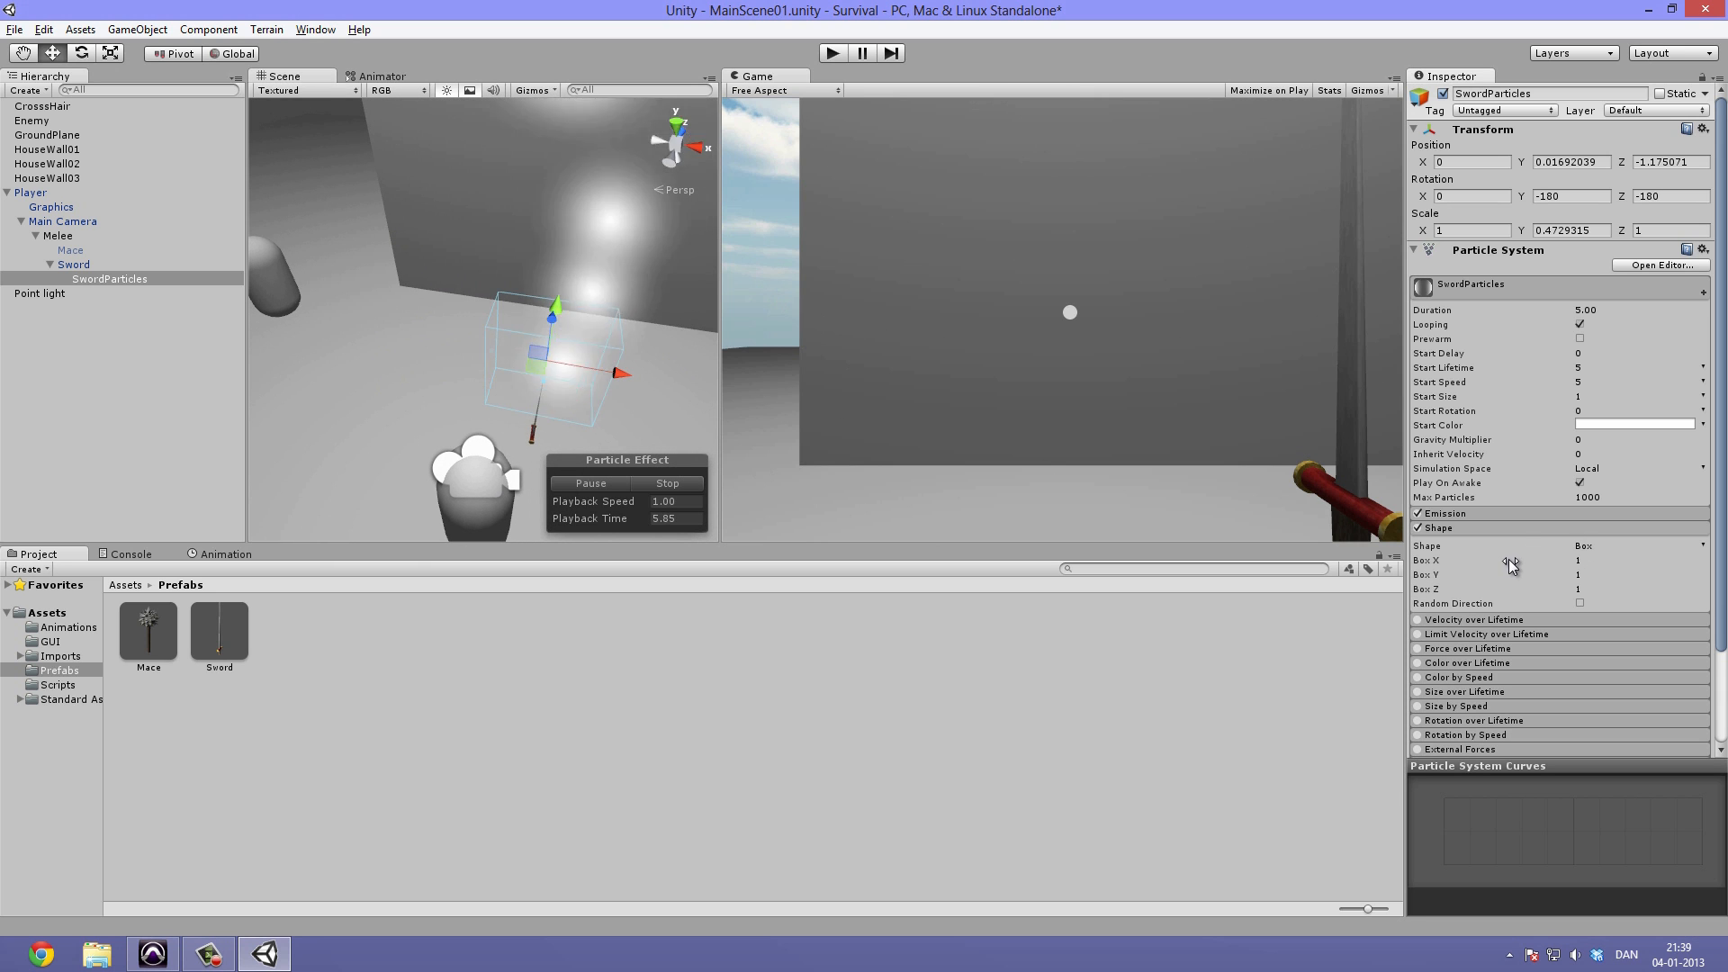
{"action": "left_click_drag", "start_coordinate": [1508, 559], "coordinate": [1472, 558]}
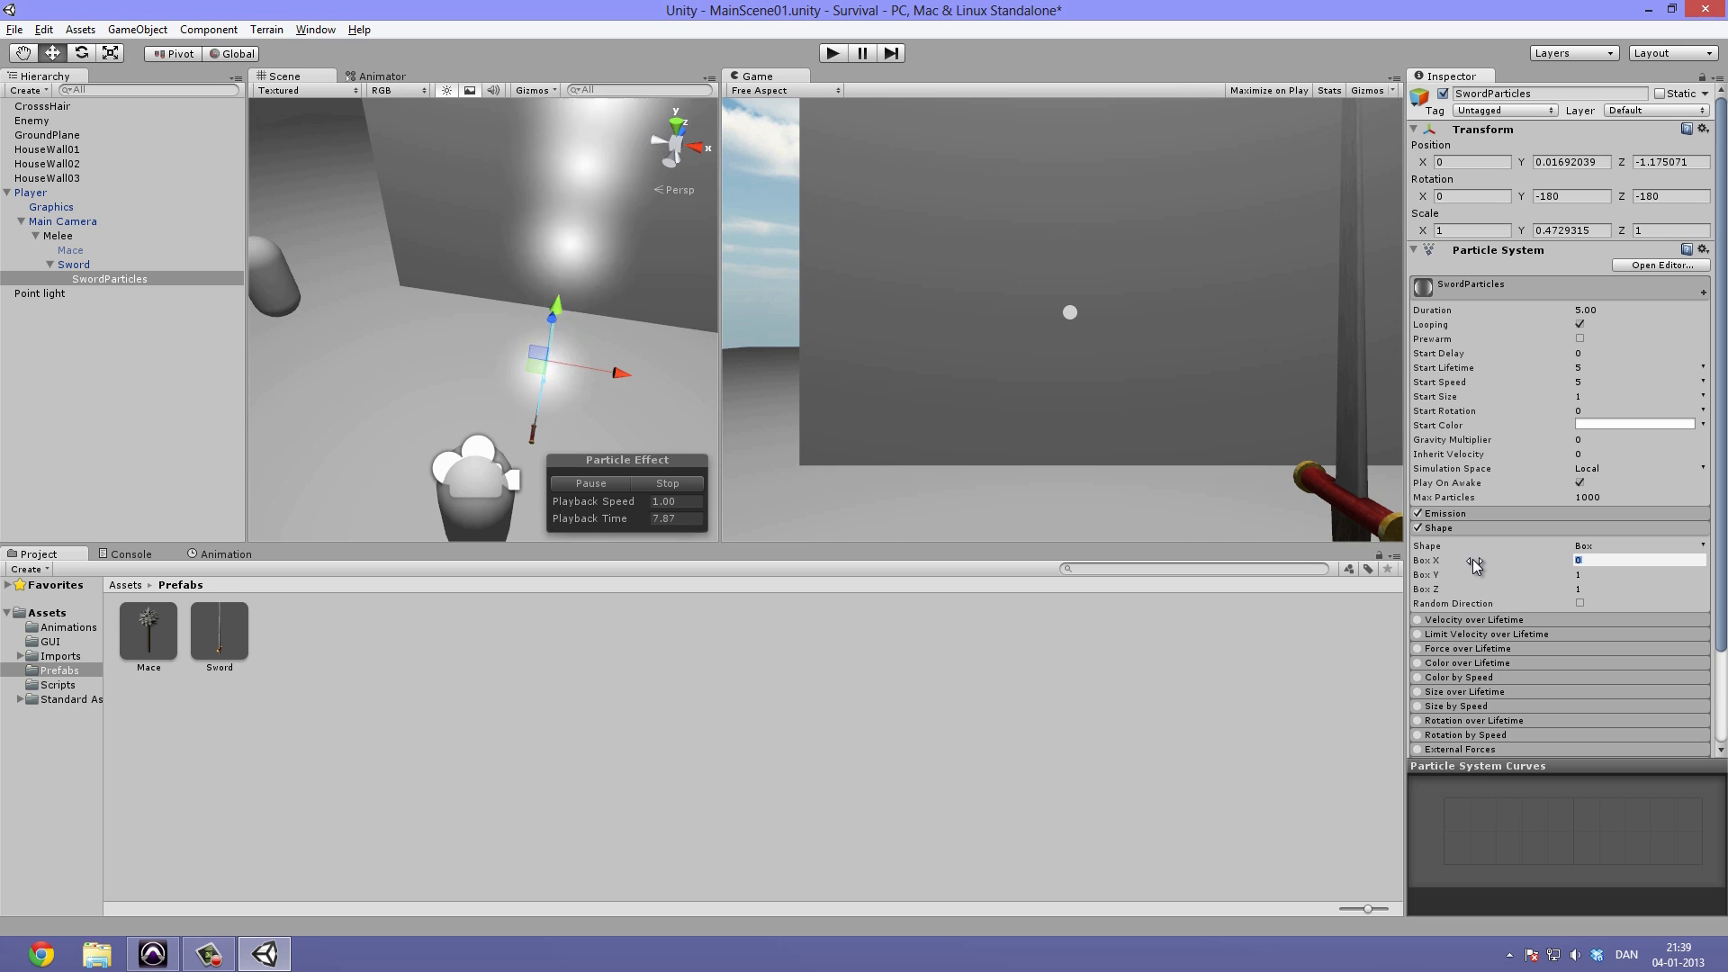
Check the particle column against the blade and set the emission shape's Box X to 0.03.
{"action": "scroll", "coordinate": [586, 385], "scroll_direction": "down", "scroll_amount": 15}
{"action": "scroll", "coordinate": [504, 333], "scroll_direction": "up", "scroll_amount": 3}
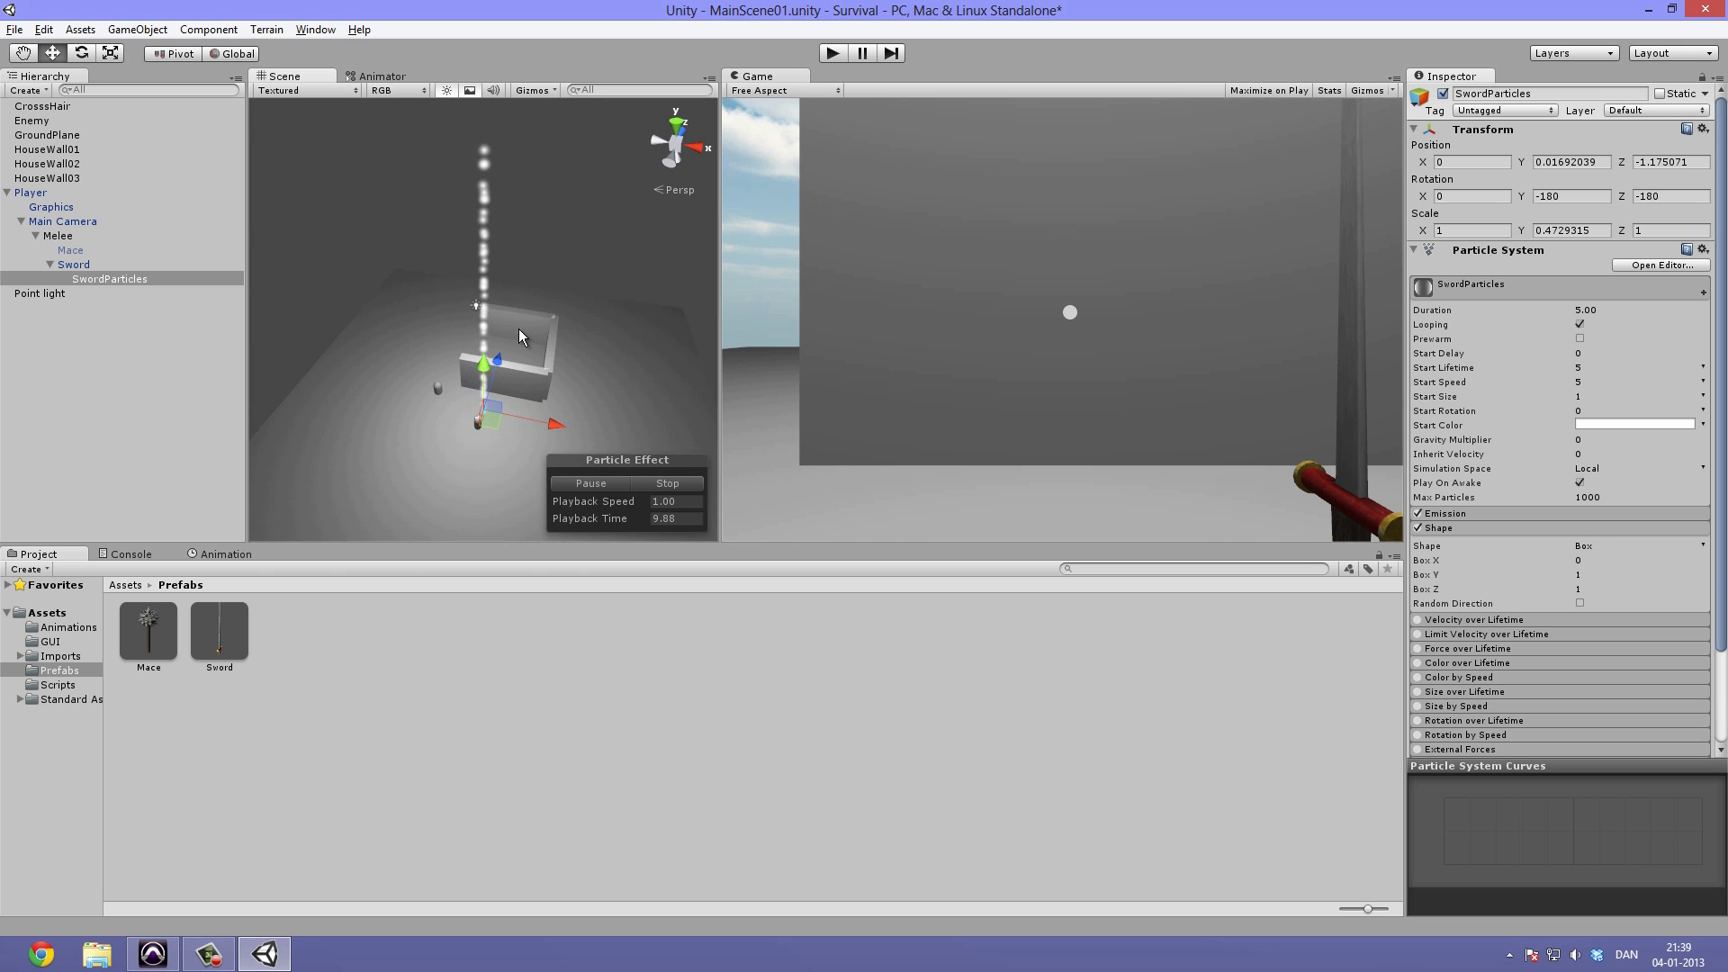
{"action": "scroll", "coordinate": [519, 328], "scroll_direction": "up", "scroll_amount": 5}
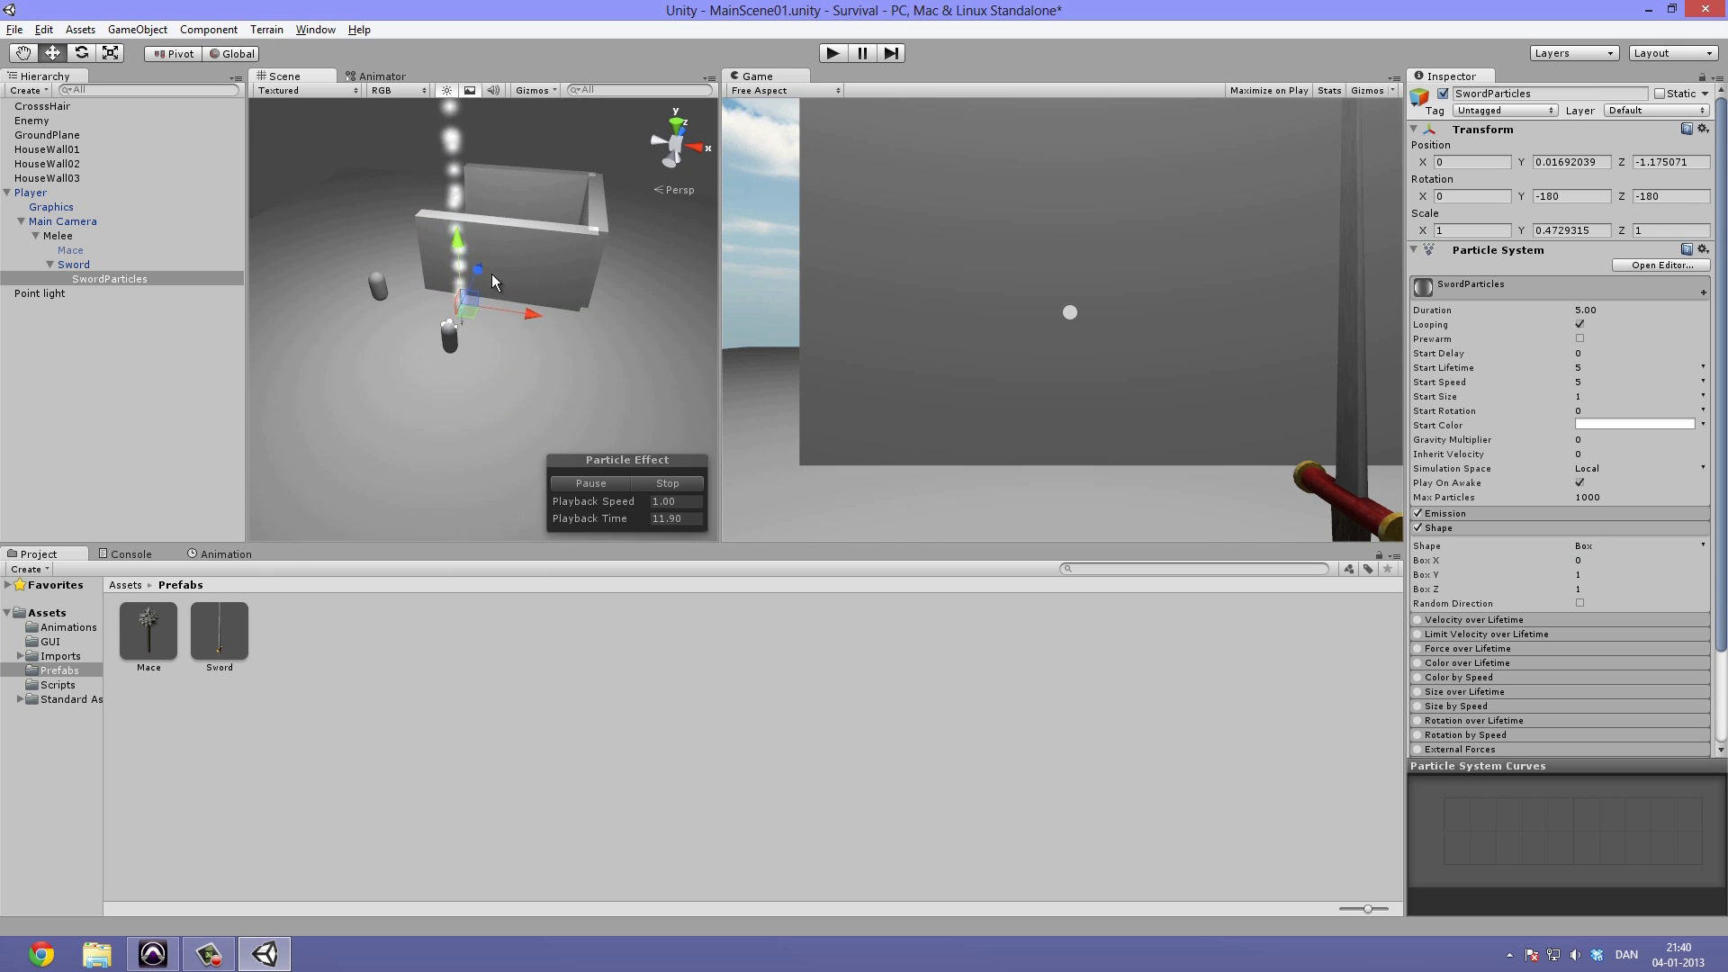
{"action": "scroll", "coordinate": [491, 274], "scroll_direction": "up", "scroll_amount": 10}
{"action": "middle_click_drag", "start_coordinate": [497, 264], "coordinate": [542, 239]}
{"action": "scroll", "coordinate": [499, 296], "scroll_direction": "down", "scroll_amount": 2}
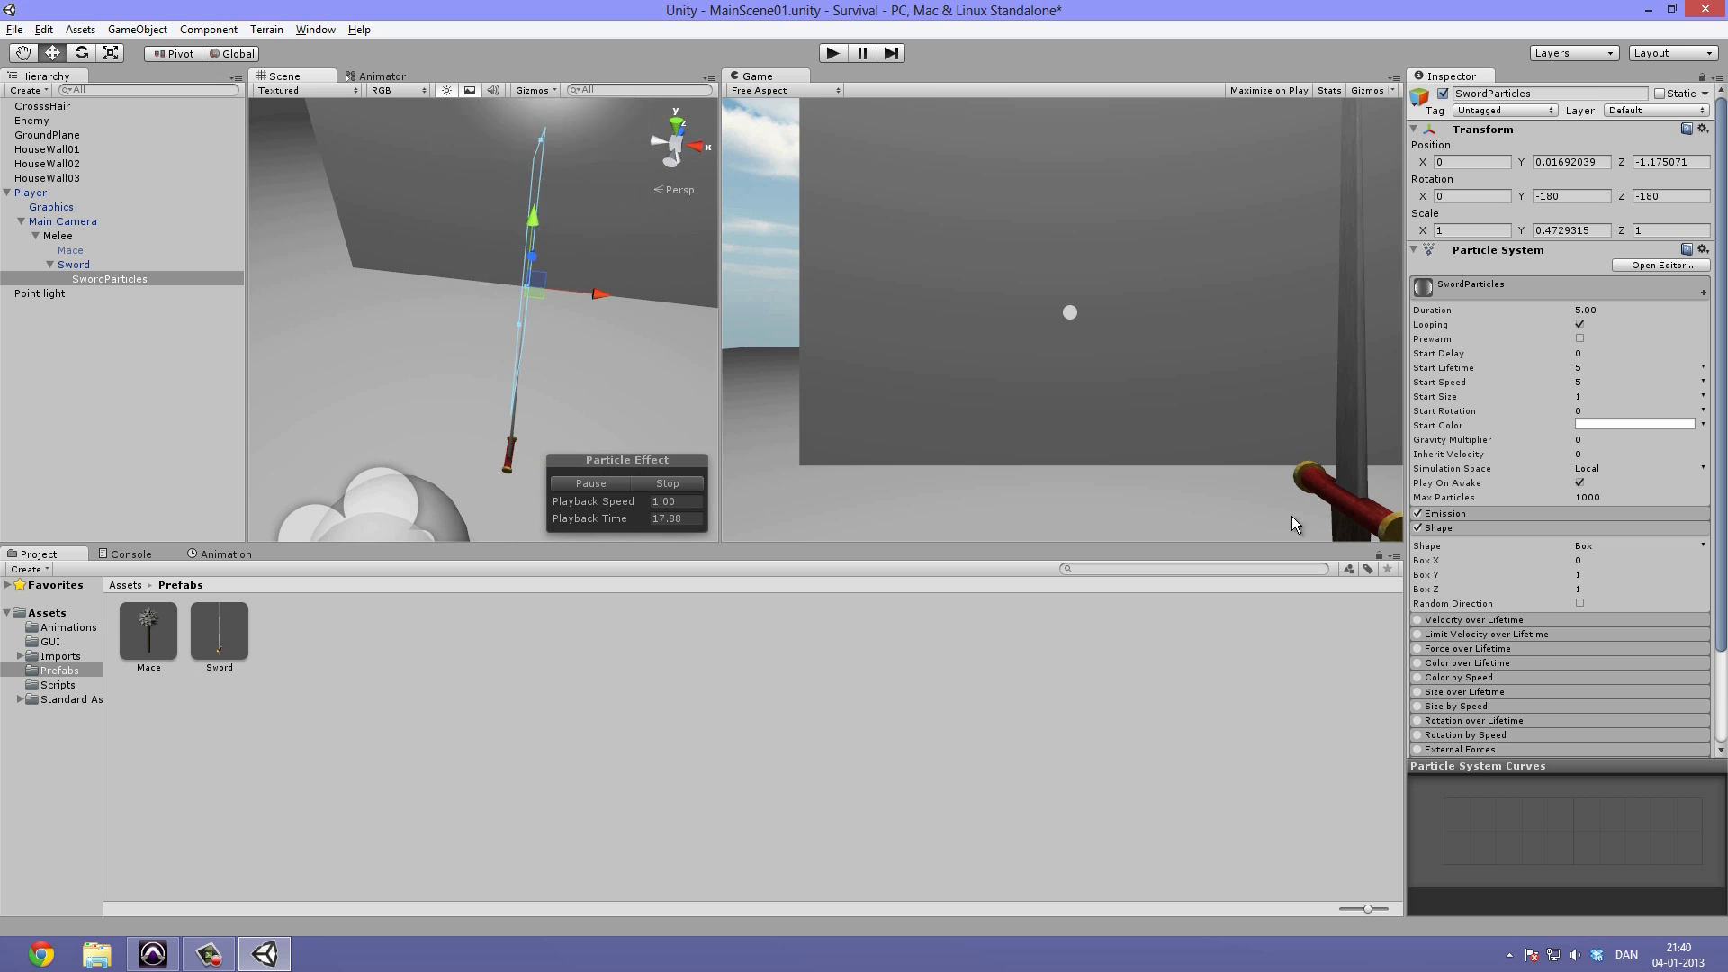
{"action": "left_click_drag", "start_coordinate": [1548, 559], "coordinate": [1552, 560]}
{"action": "type", "text": "0"}
{"action": "key", "text": "Return"}
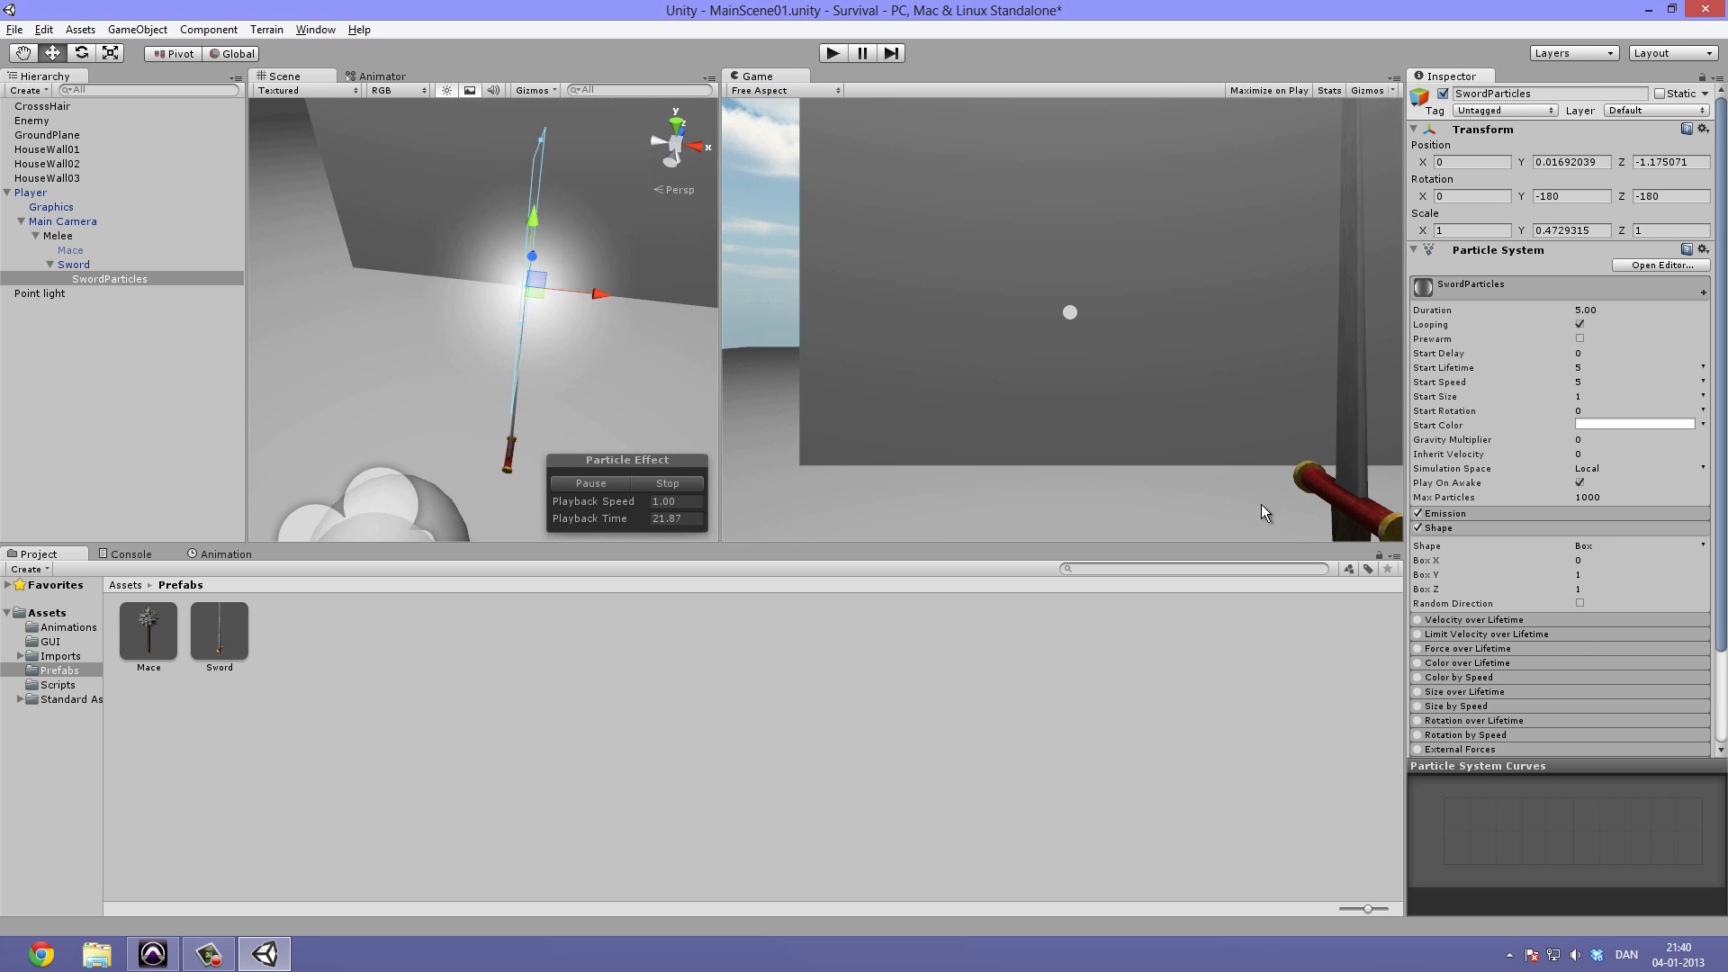
{"action": "left_click_drag", "start_coordinate": [1499, 558], "coordinate": [1502, 558]}
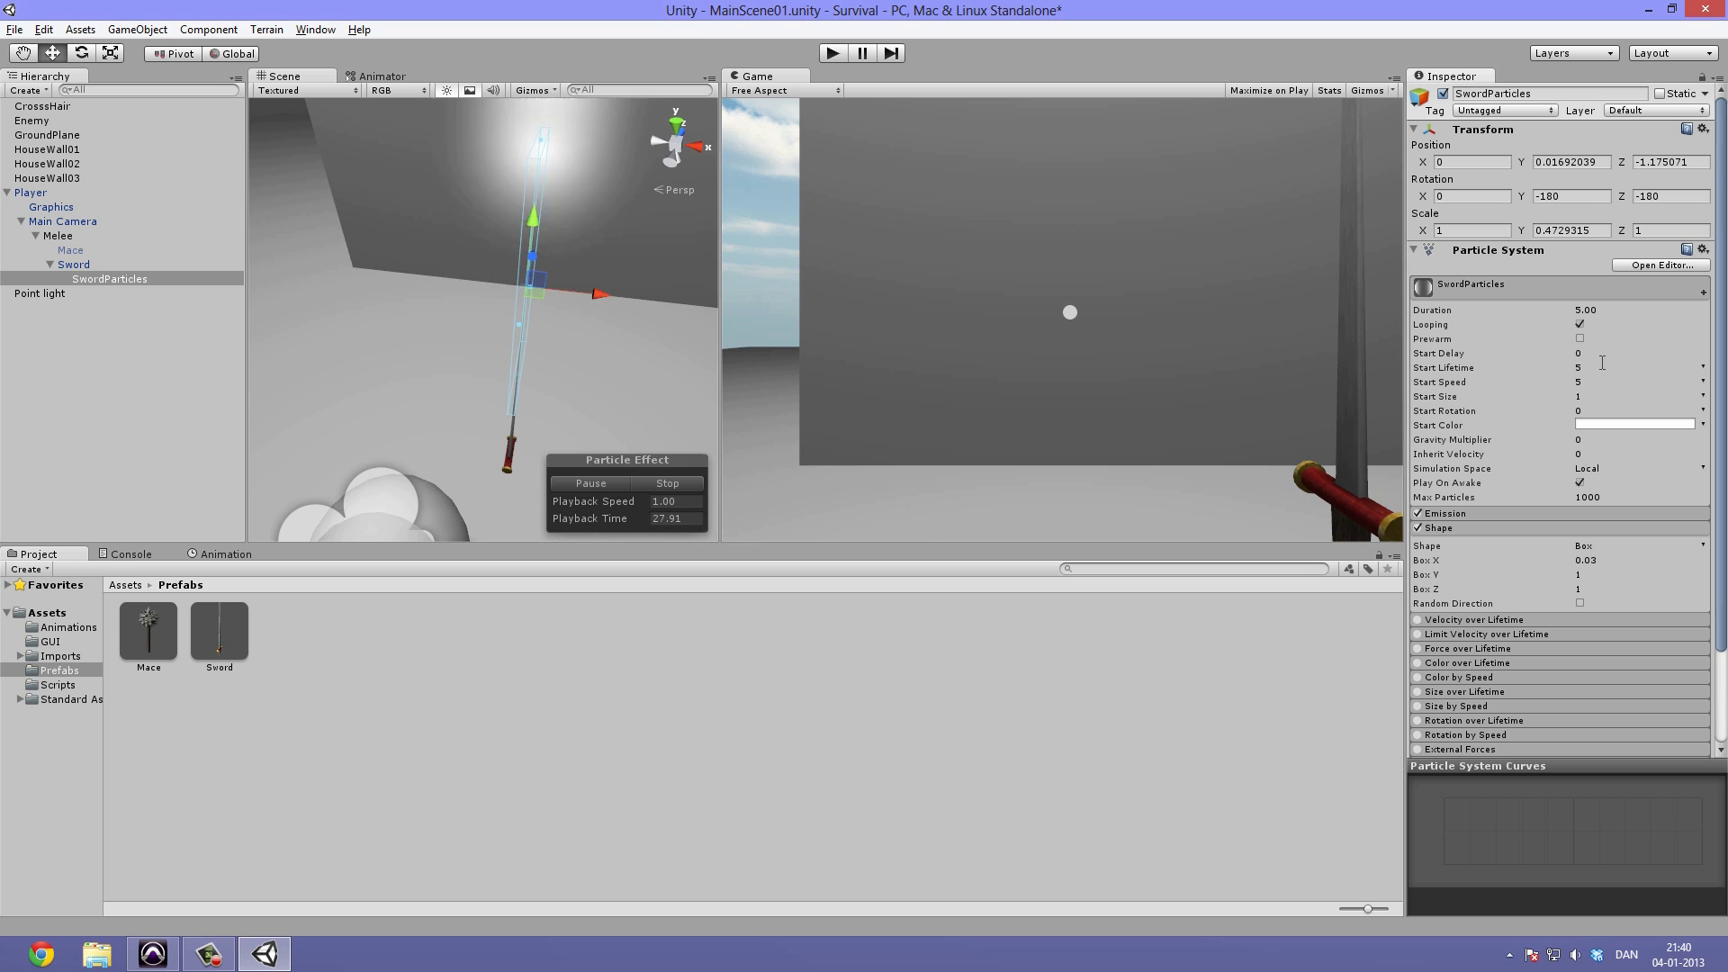
Stop the particle preview and narrow the emission shape's Box X to 0.02.
{"action": "left_click", "coordinate": [679, 480]}
{"action": "left_click_drag", "start_coordinate": [597, 392], "coordinate": [626, 337], "text": "alt"}
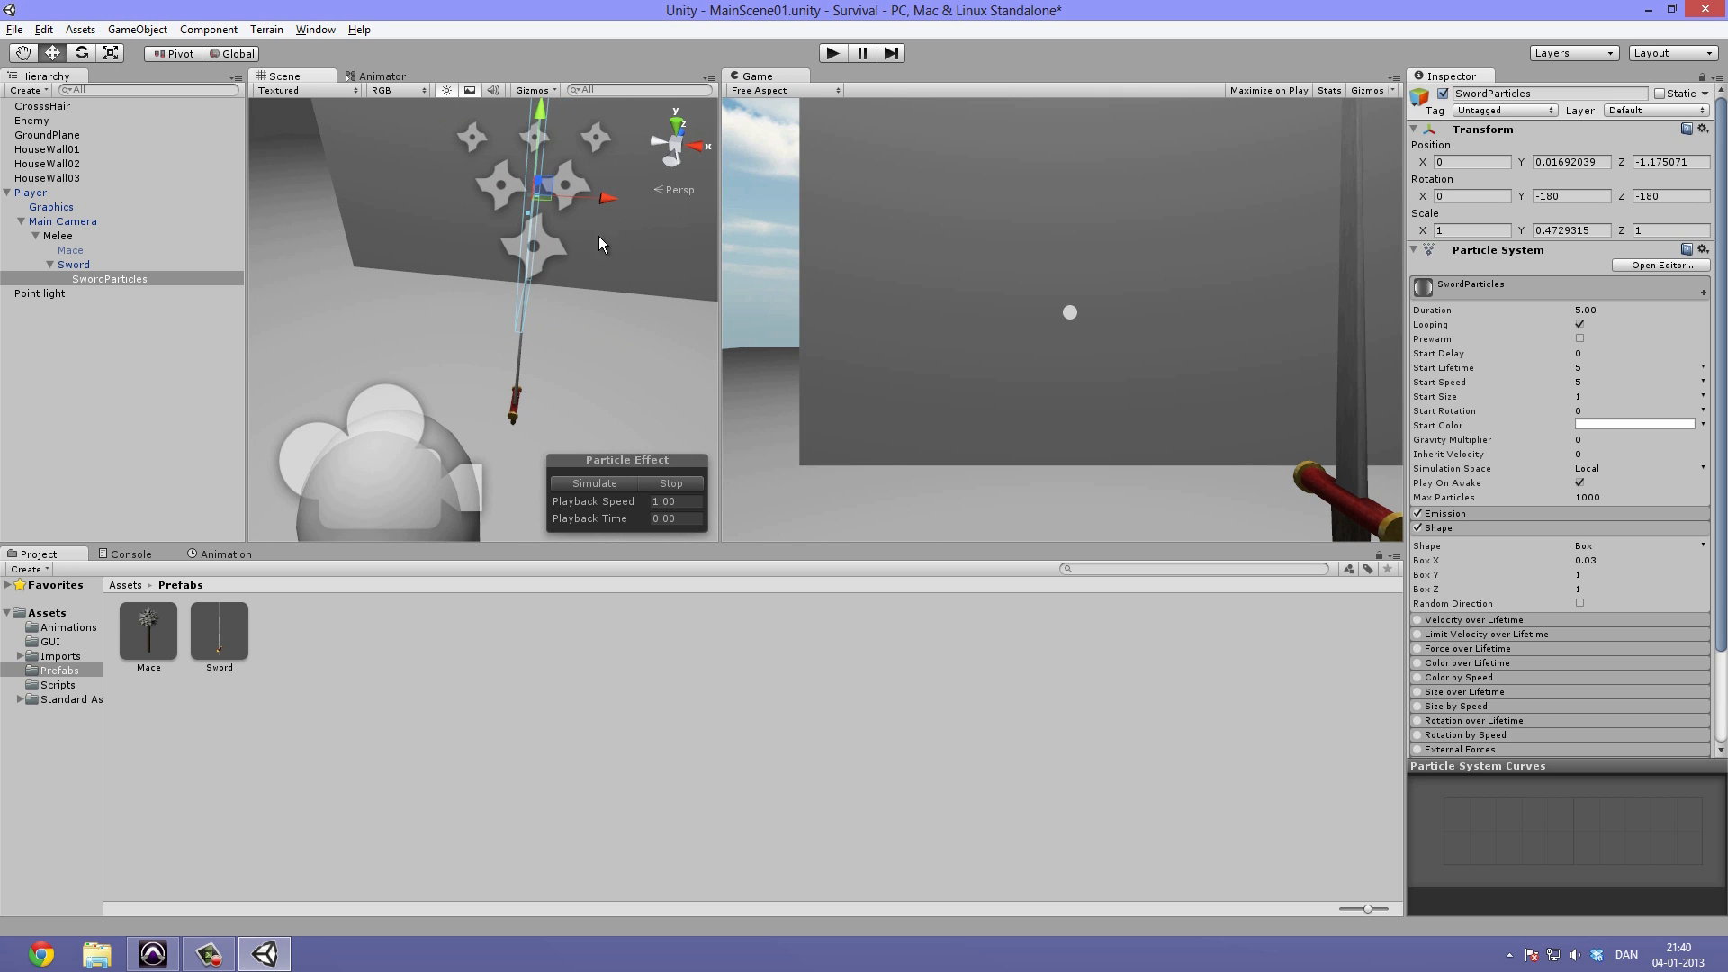
{"action": "left_click_drag", "start_coordinate": [579, 269], "coordinate": [584, 266], "text": "alt"}
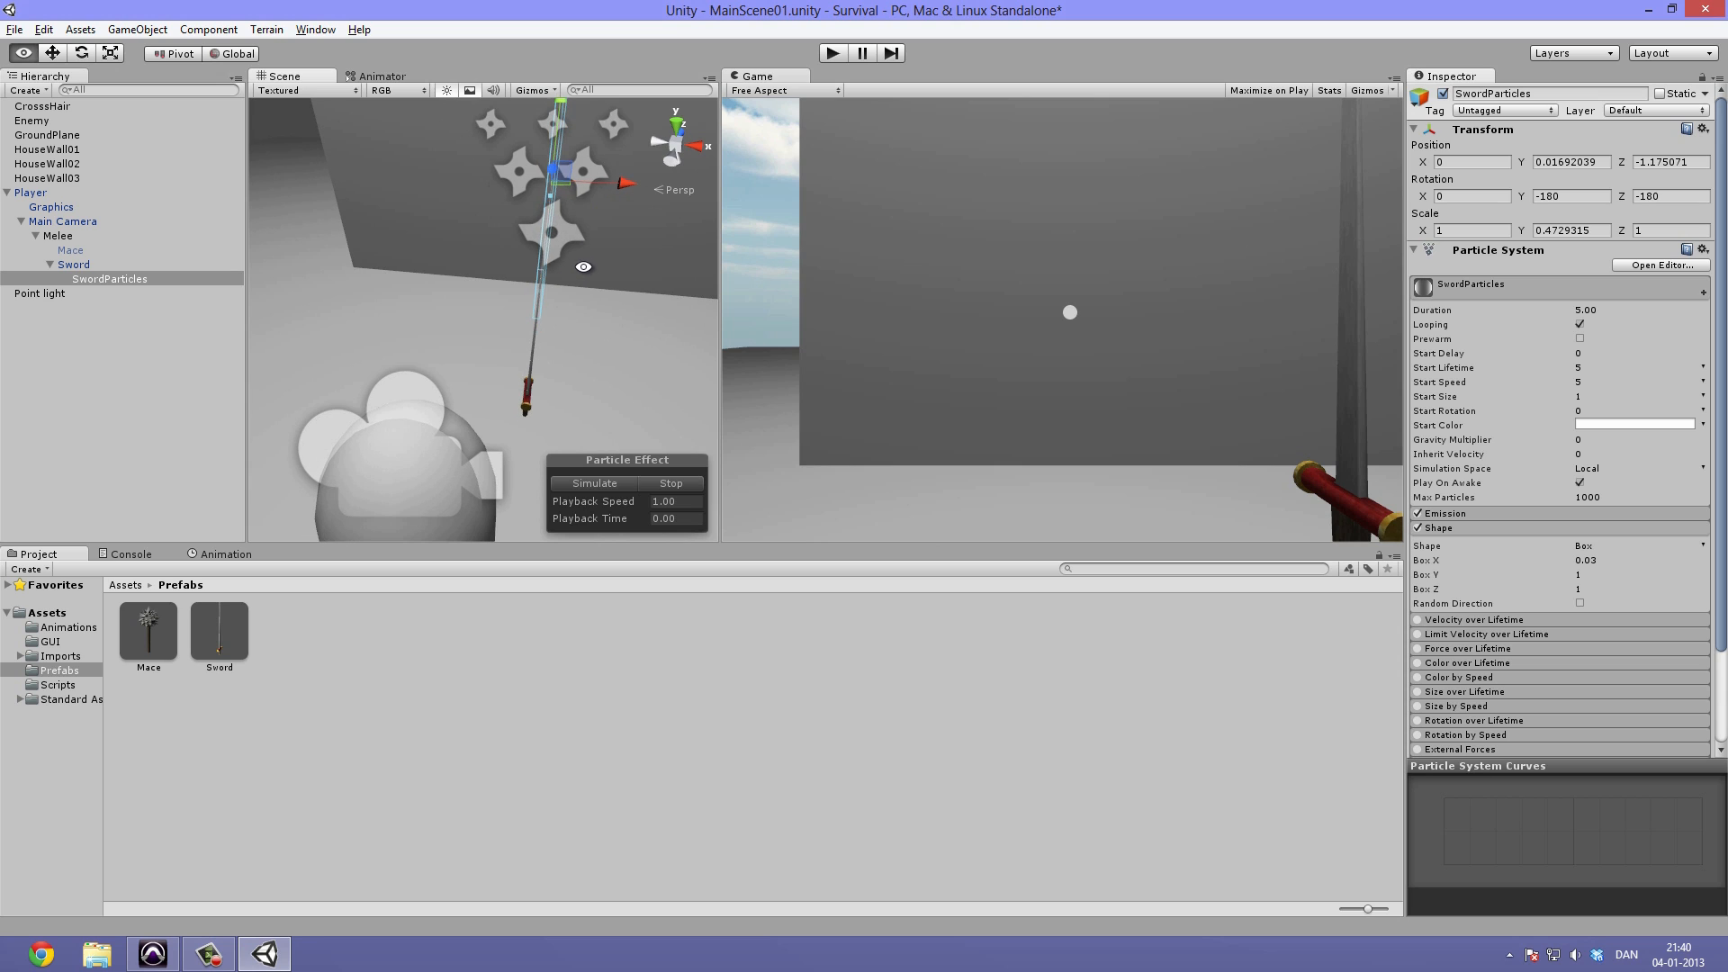
{"action": "left_click", "coordinate": [1614, 560]}
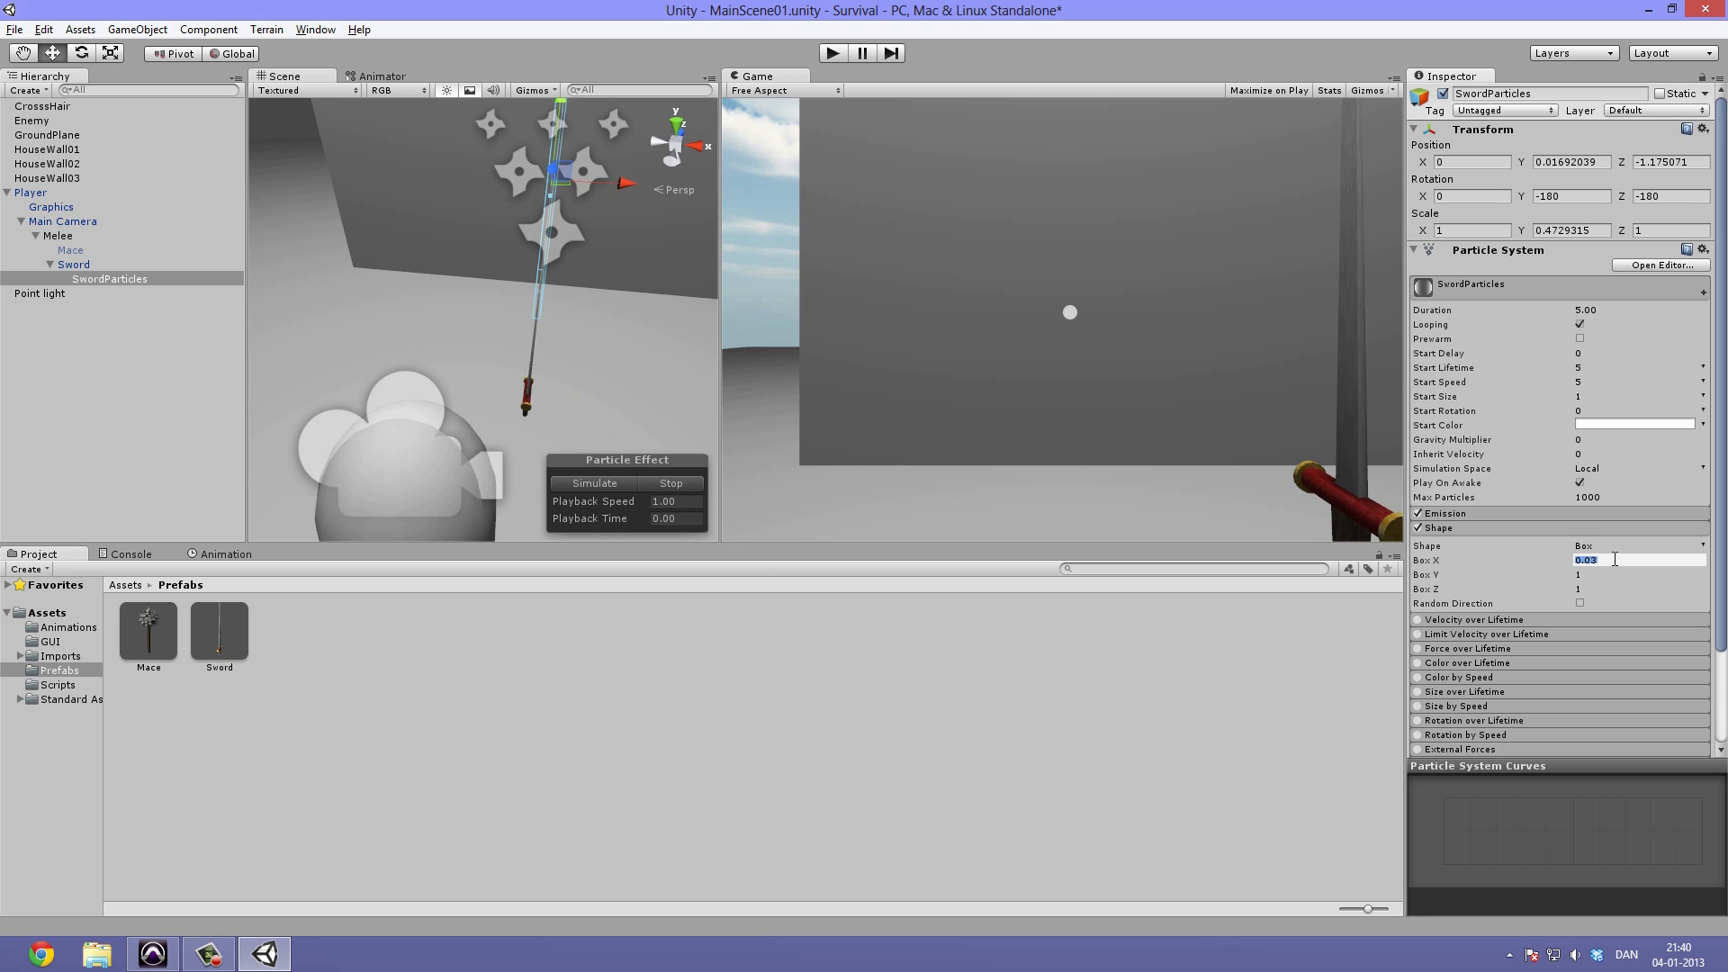
{"action": "type", "text": "0.1"}
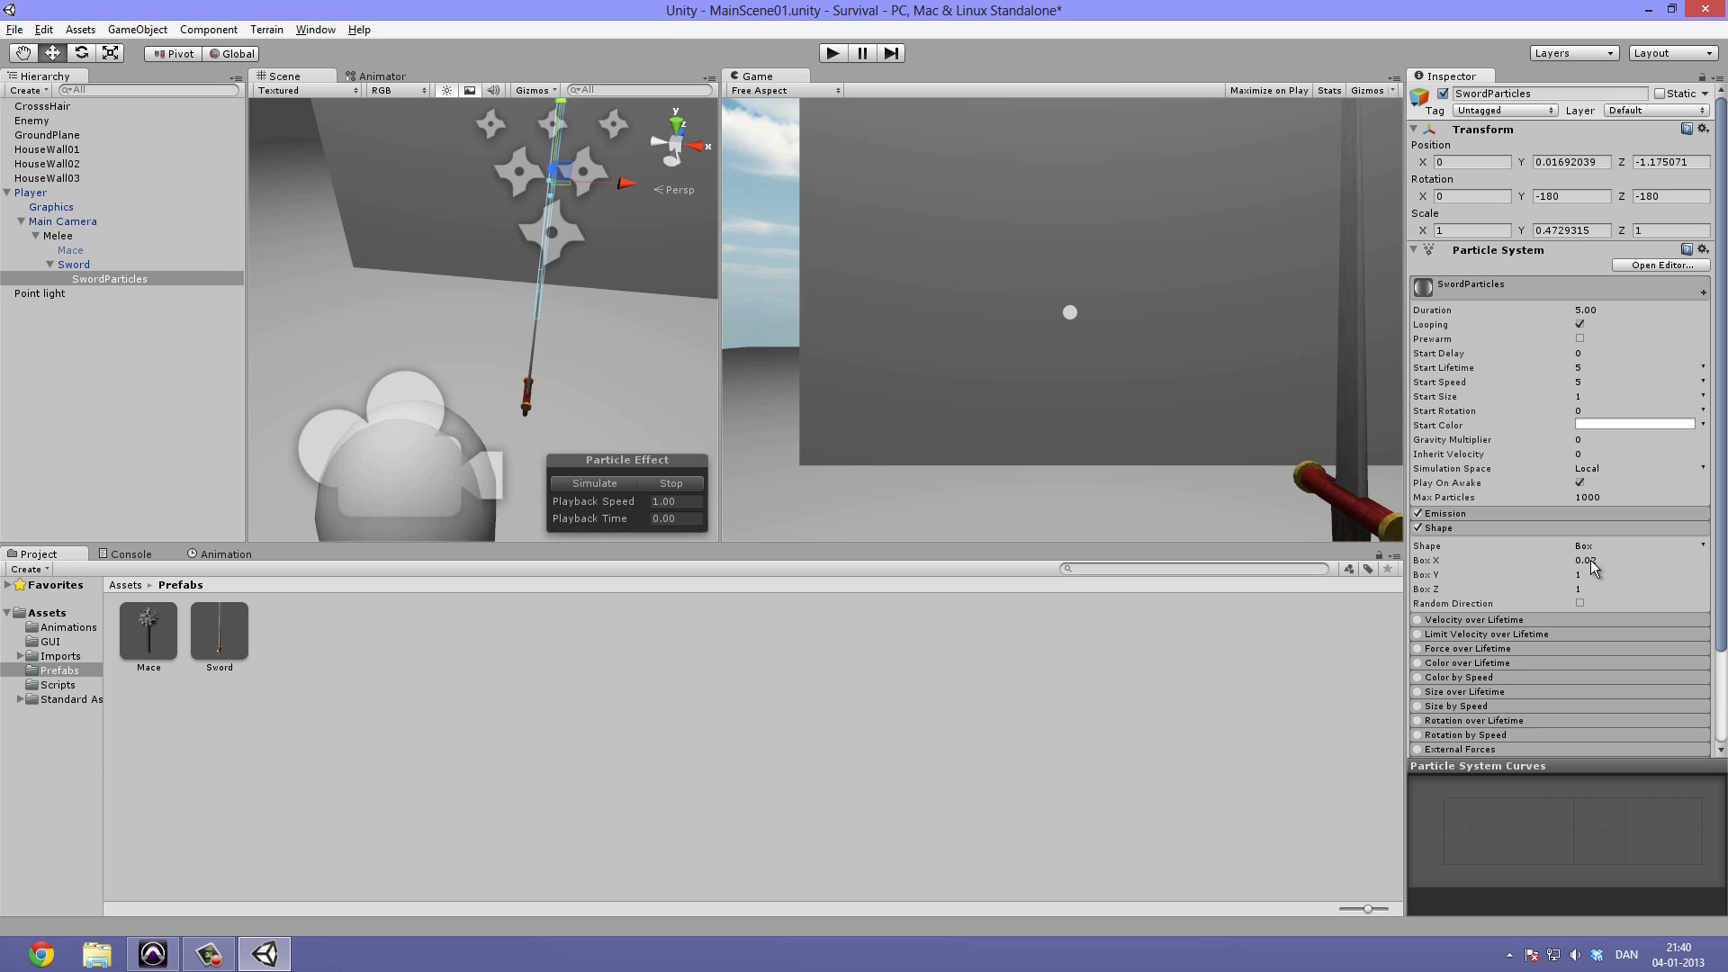
Set the emission shape's Box Y to 0.54 and check the box against the blade from the side.
{"action": "type", "text": "0.54"}
{"action": "key", "text": "Return"}
{"action": "left_click_drag", "start_coordinate": [463, 293], "coordinate": [351, 290], "text": "alt"}
{"action": "middle_click_drag", "start_coordinate": [351, 290], "coordinate": [391, 323]}
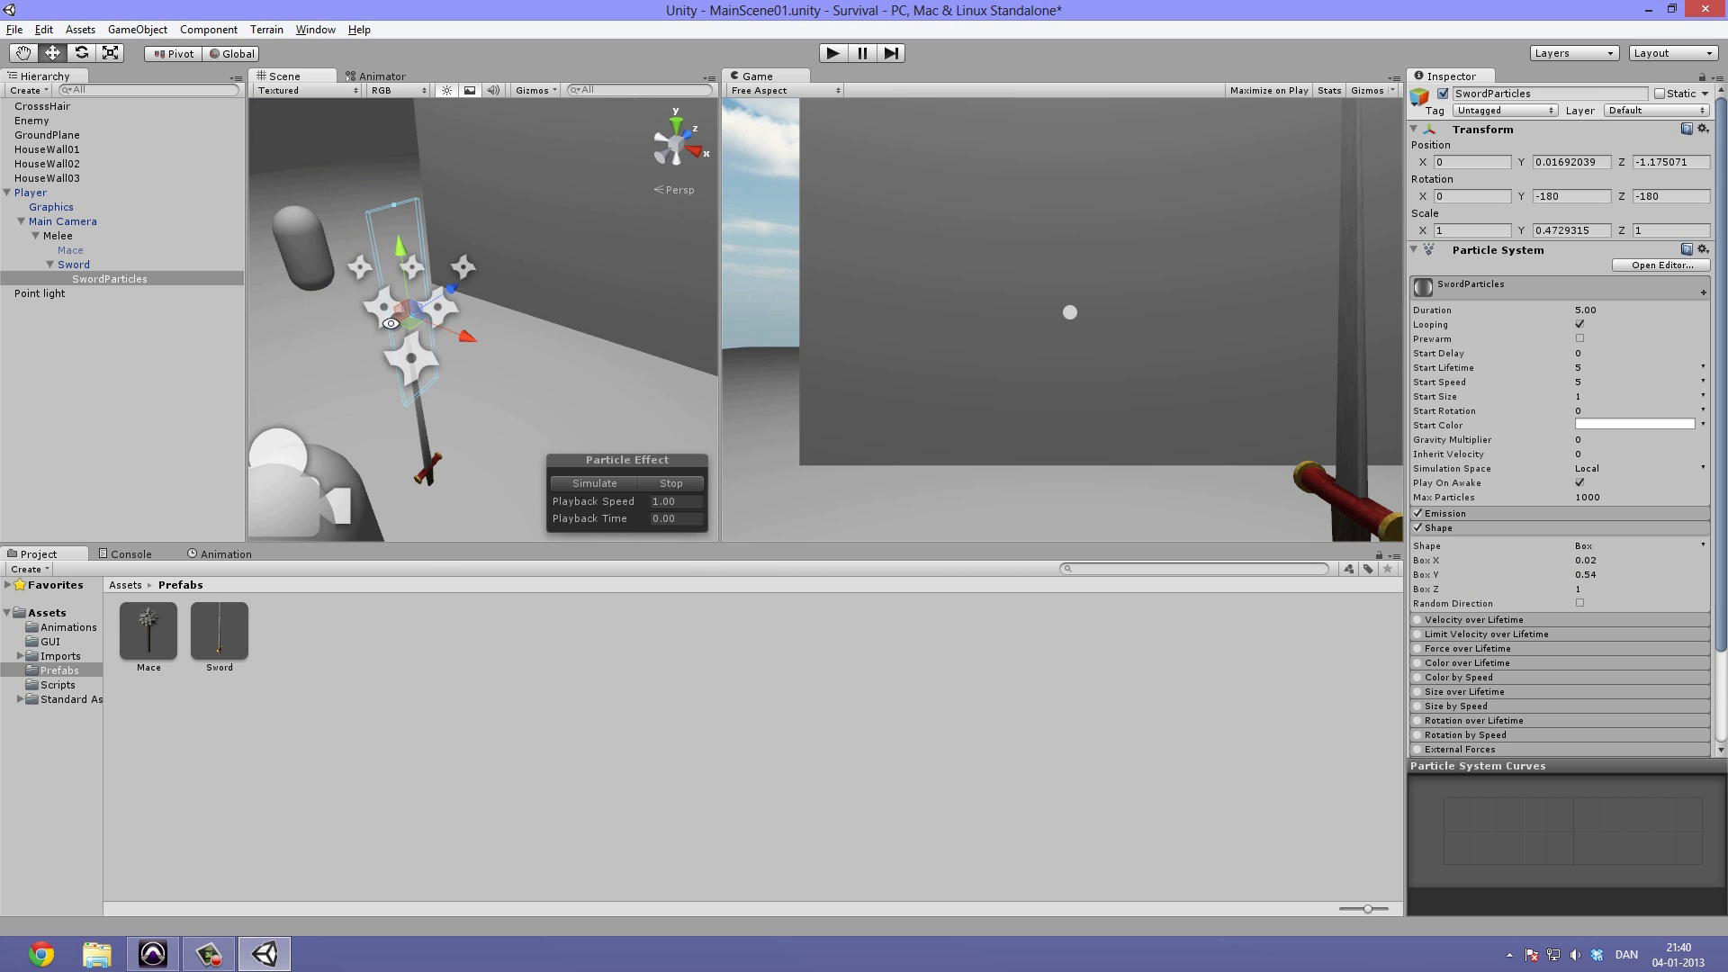
Shrink the emission box around the blade in the Scene view to a Box Y of about 0.25.
{"action": "left_click_drag", "start_coordinate": [378, 326], "coordinate": [409, 359]}
{"action": "middle_click_drag", "start_coordinate": [410, 358], "coordinate": [495, 392]}
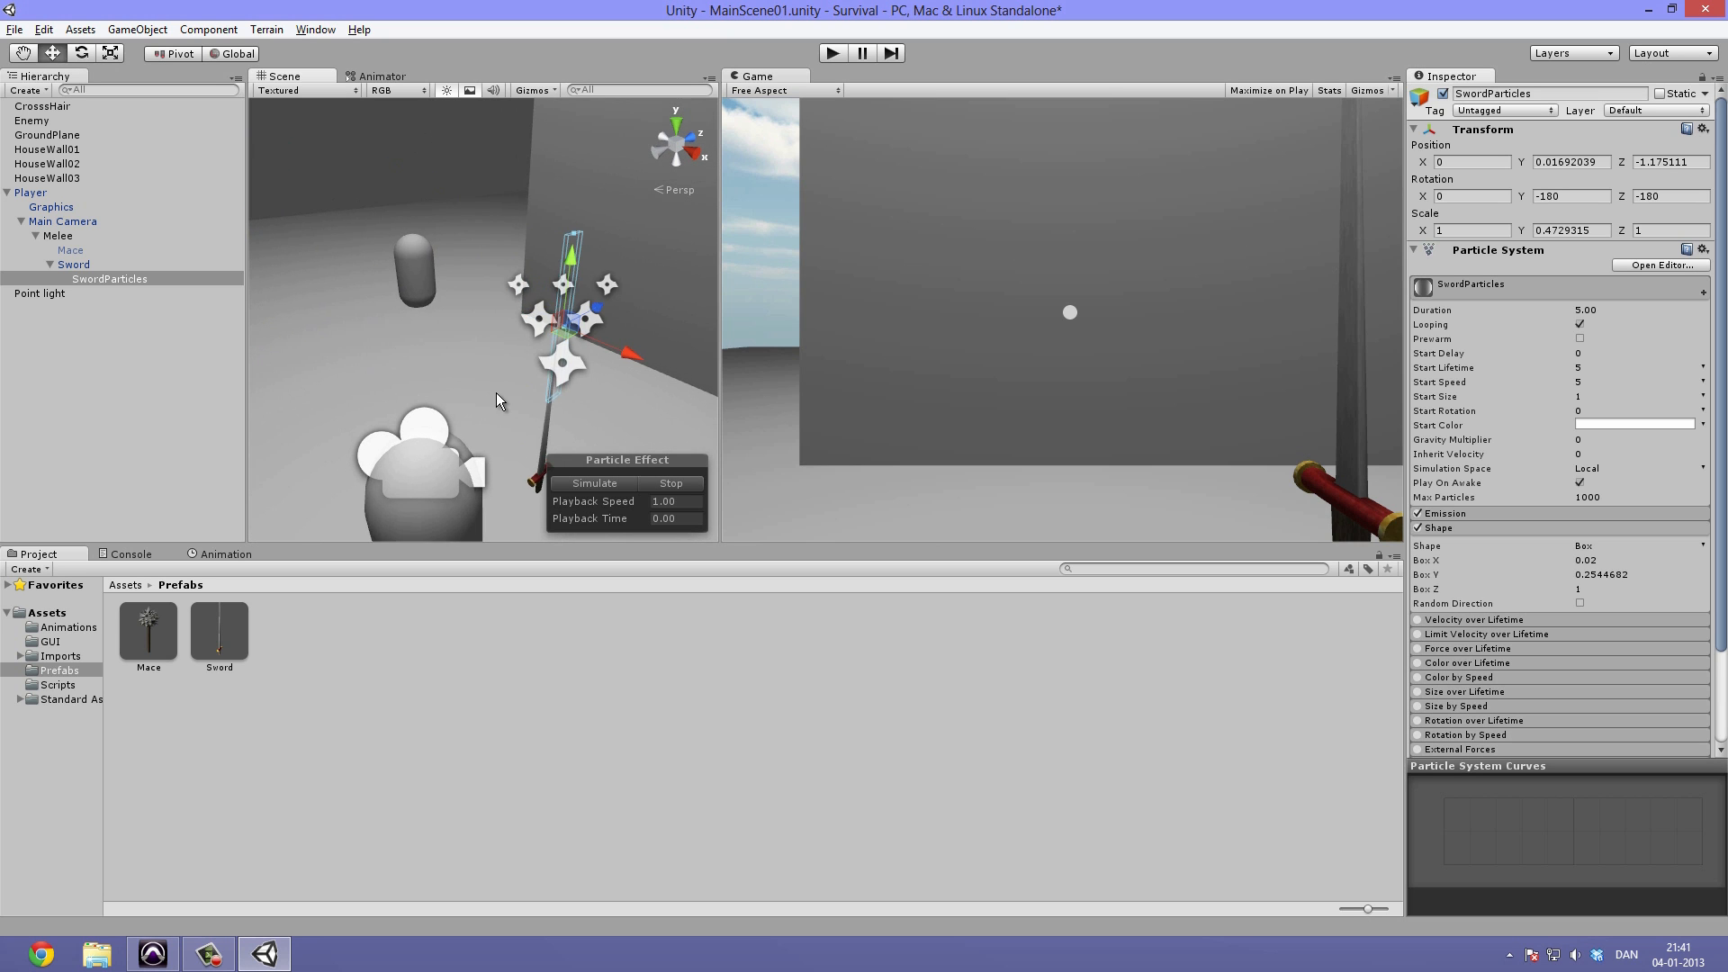
{"action": "key", "text": "f"}
{"action": "scroll", "coordinate": [475, 370], "scroll_direction": "up", "scroll_amount": 8}
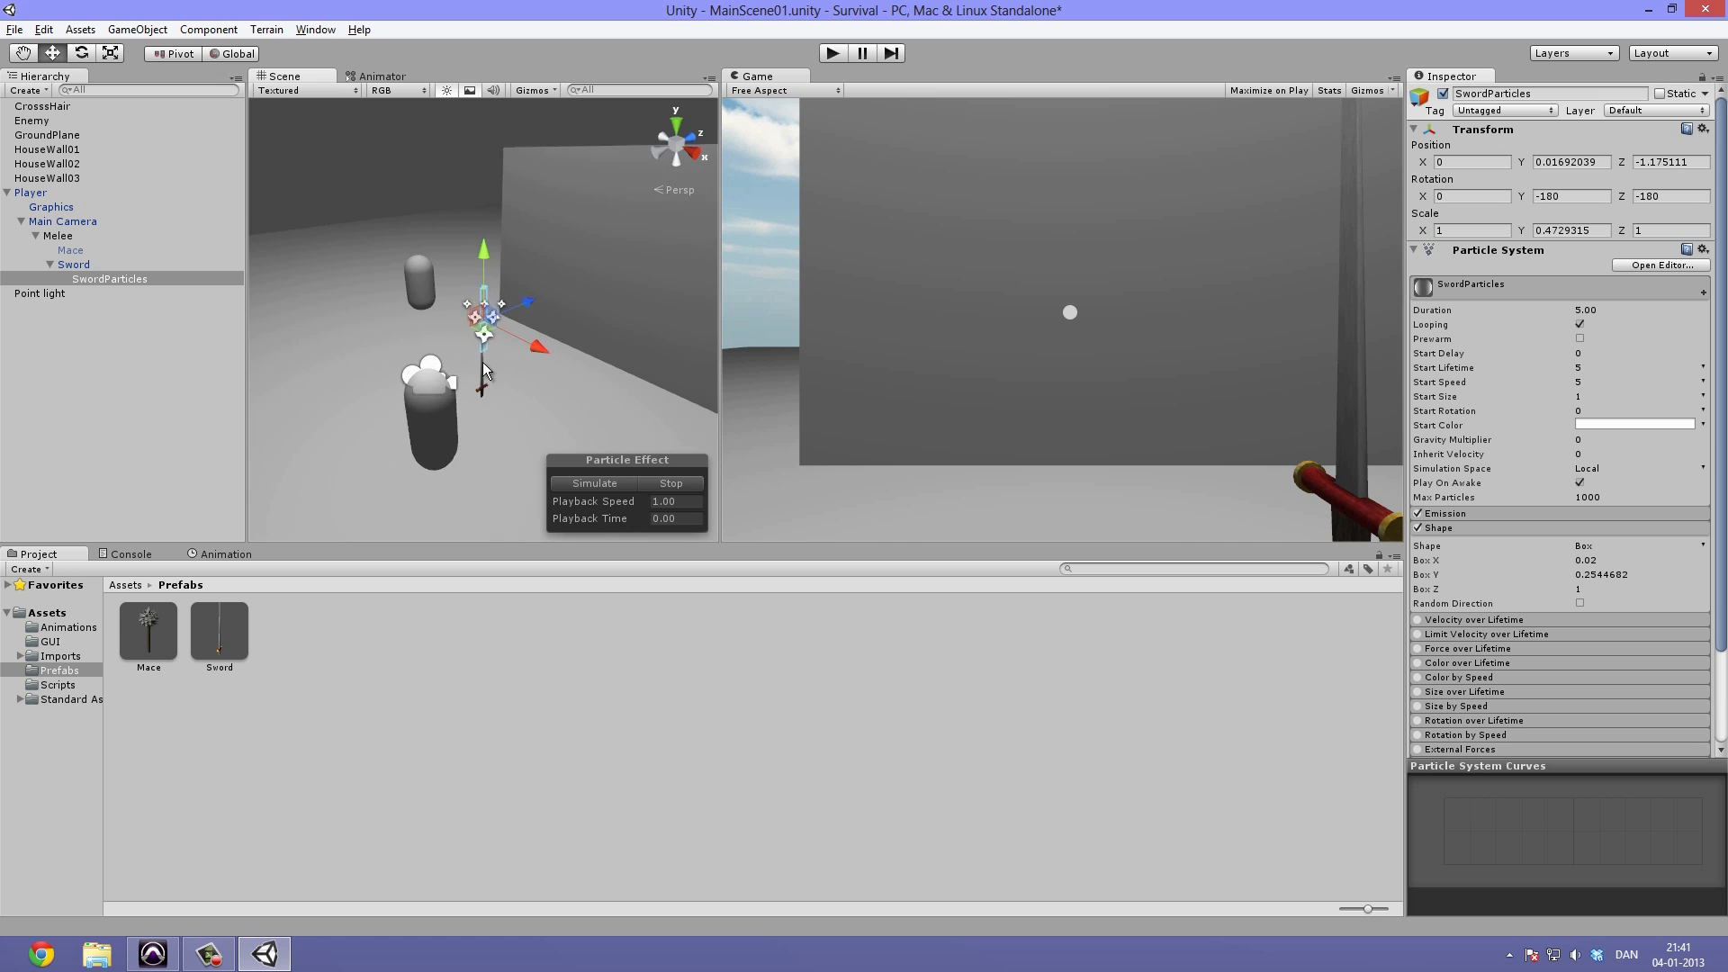
Narrow the emission box to a Box Y of about 0.14 and move the emitter along the blade to about Z -0.75.
{"action": "scroll", "coordinate": [486, 365], "scroll_direction": "down", "scroll_amount": 5}
{"action": "left_click_drag", "start_coordinate": [486, 364], "coordinate": [536, 322], "text": "alt"}
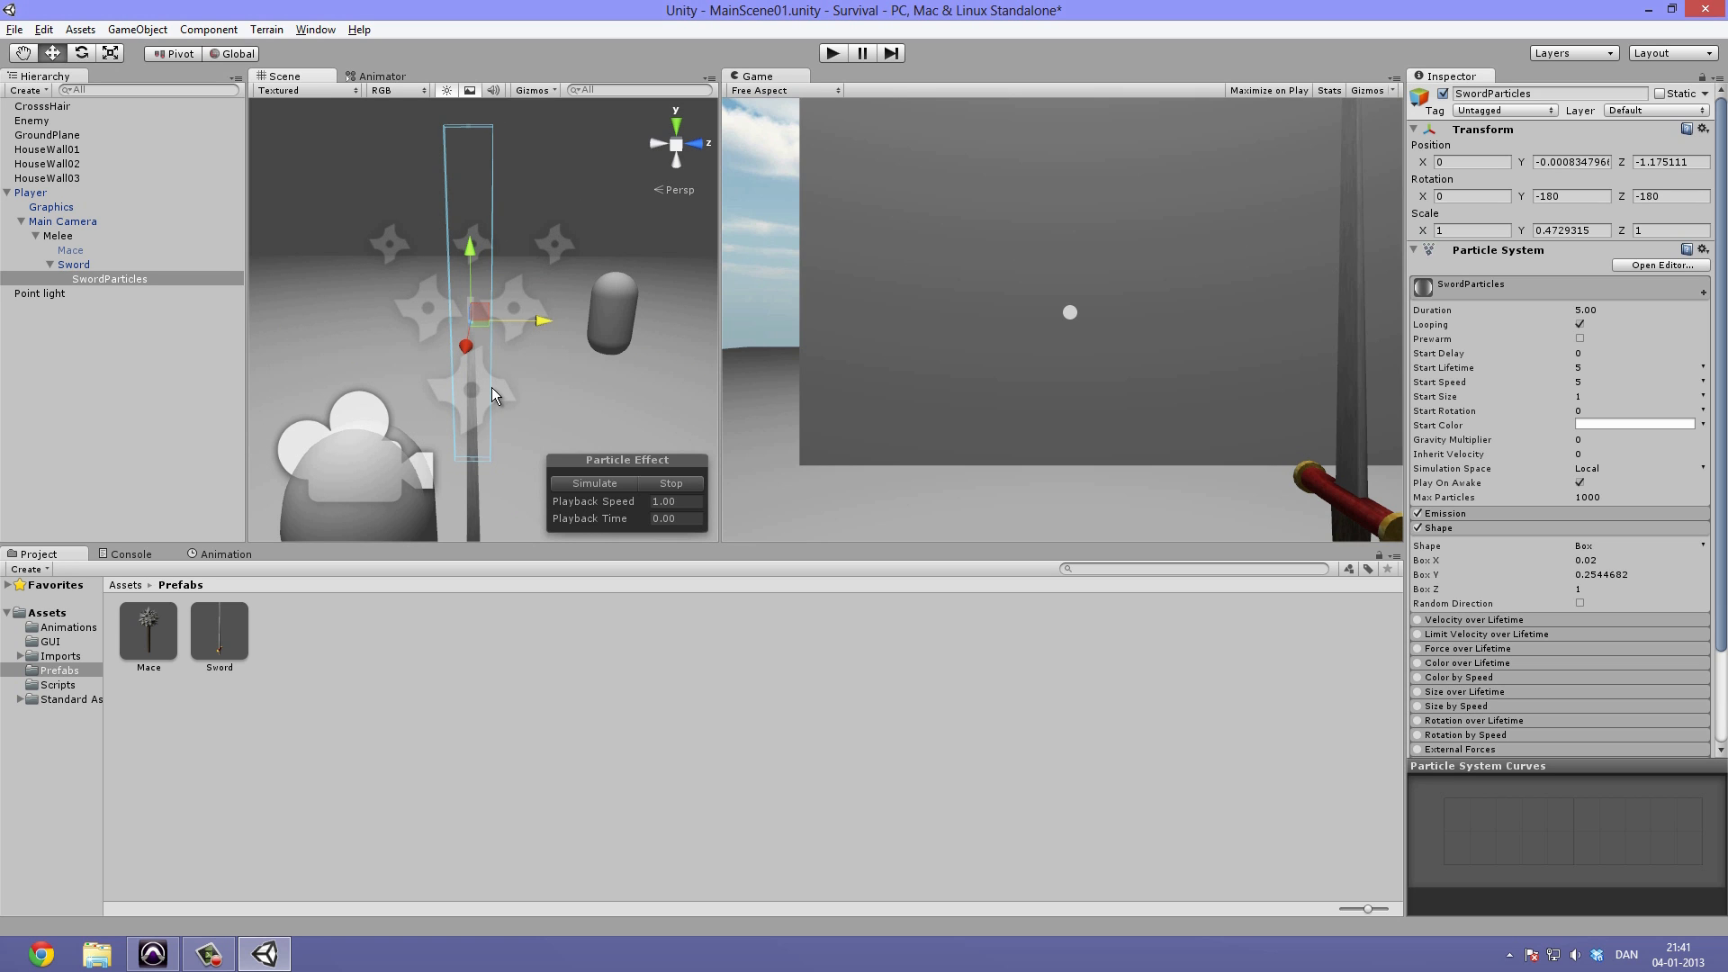
{"action": "left_click_drag", "start_coordinate": [505, 162], "coordinate": [664, 360], "text": "alt"}
{"action": "left_click_drag", "start_coordinate": [452, 331], "coordinate": [446, 296]}
{"action": "left_click_drag", "start_coordinate": [547, 320], "coordinate": [642, 290]}
{"action": "left_click_drag", "start_coordinate": [479, 250], "coordinate": [491, 370]}
{"action": "middle_click_drag", "start_coordinate": [491, 370], "coordinate": [404, 144]}
{"action": "left_click_drag", "start_coordinate": [407, 315], "coordinate": [459, 351], "text": "alt"}
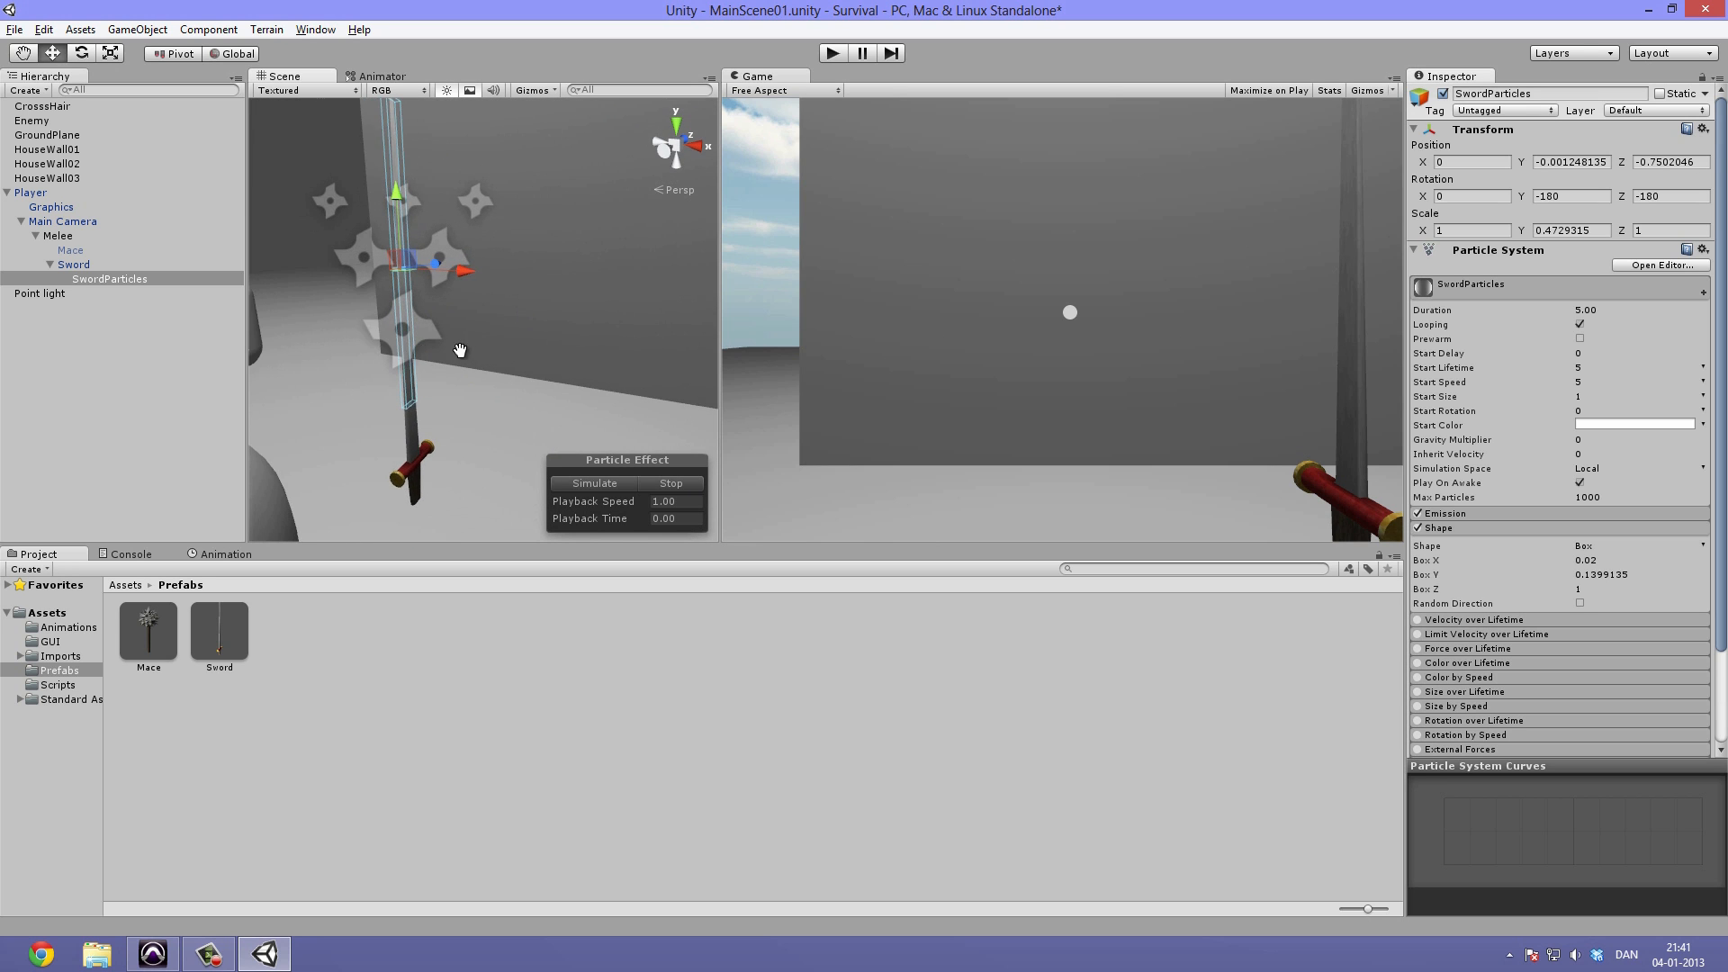
Lengthen the emission box to a Box Z of about 1.19 and shift the emitter to about Z -0.62 so it spans the blade.
{"action": "middle_click_drag", "start_coordinate": [459, 351], "coordinate": [495, 342]}
{"action": "mouse_move", "coordinate": [439, 195]}
{"action": "left_mouse_down"}
{"action": "mouse_move", "coordinate": [445, 239]}
{"action": "mouse_move", "coordinate": [446, 206]}
{"action": "left_mouse_up"}
{"action": "scroll", "coordinate": [472, 212], "scroll_direction": "up", "scroll_amount": 2}
{"action": "scroll", "coordinate": [472, 213], "scroll_direction": "down", "scroll_amount": 5}
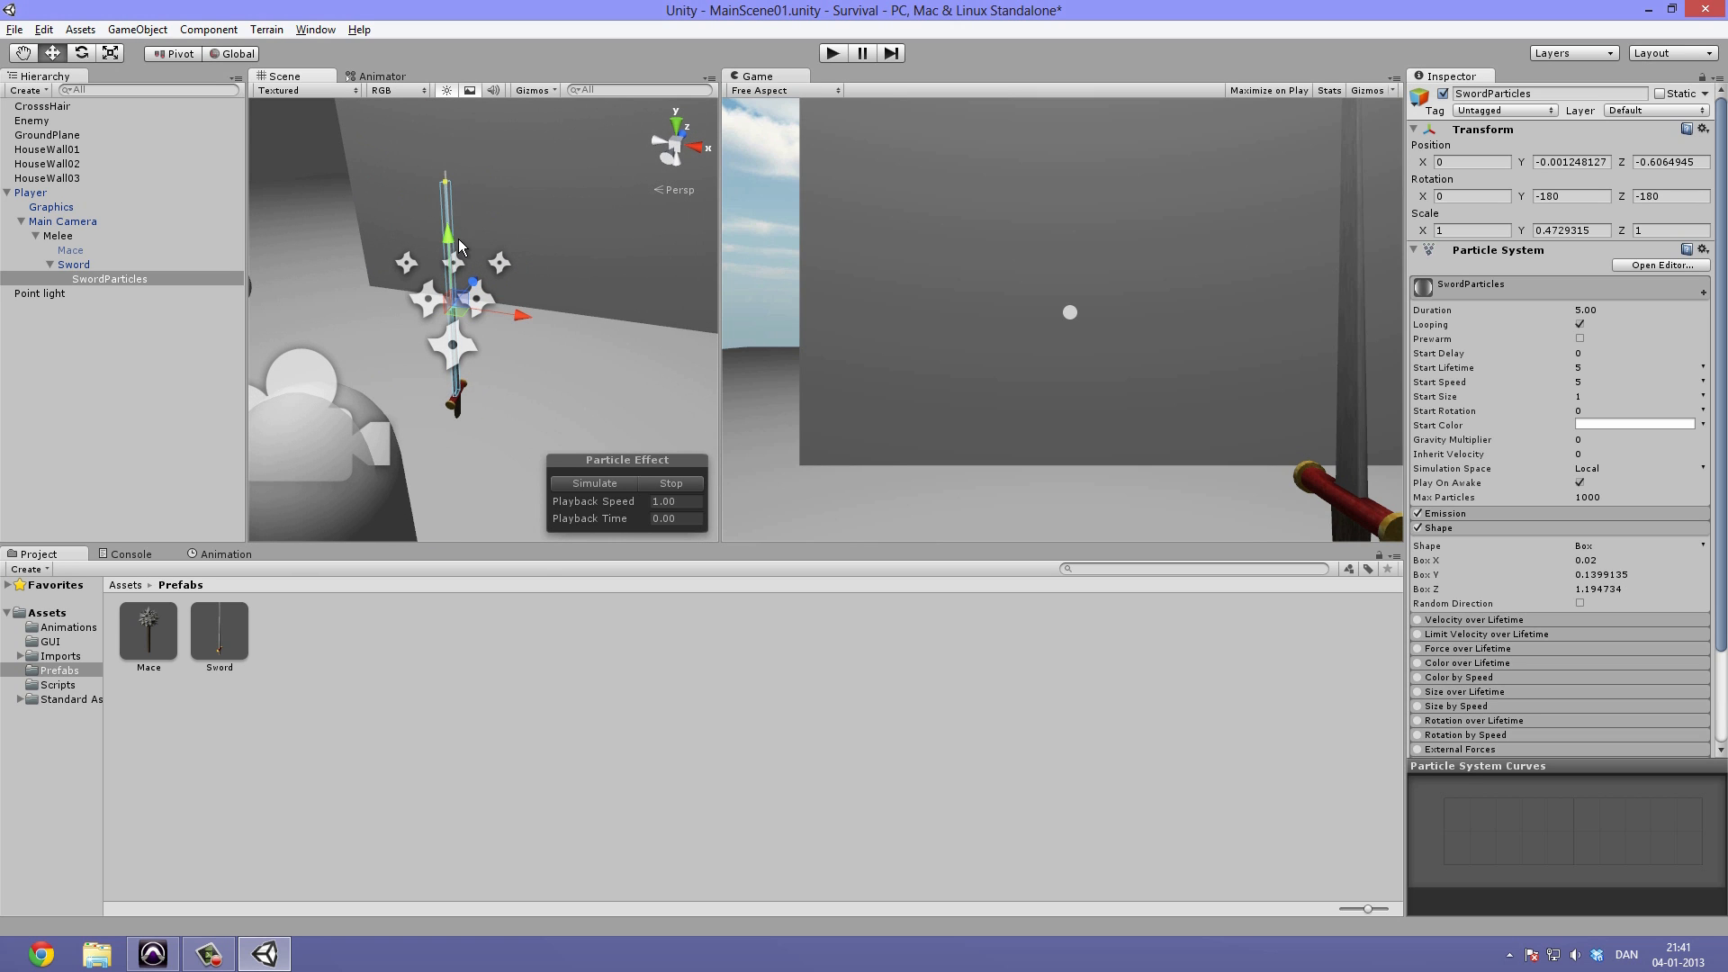
{"action": "left_click_drag", "start_coordinate": [448, 228], "coordinate": [449, 234]}
{"action": "scroll", "coordinate": [526, 229], "scroll_direction": "up", "scroll_amount": 6}
{"action": "left_click_drag", "start_coordinate": [486, 357], "coordinate": [388, 260], "text": "alt"}
{"action": "scroll", "coordinate": [369, 288], "scroll_direction": "down", "scroll_amount": 7}
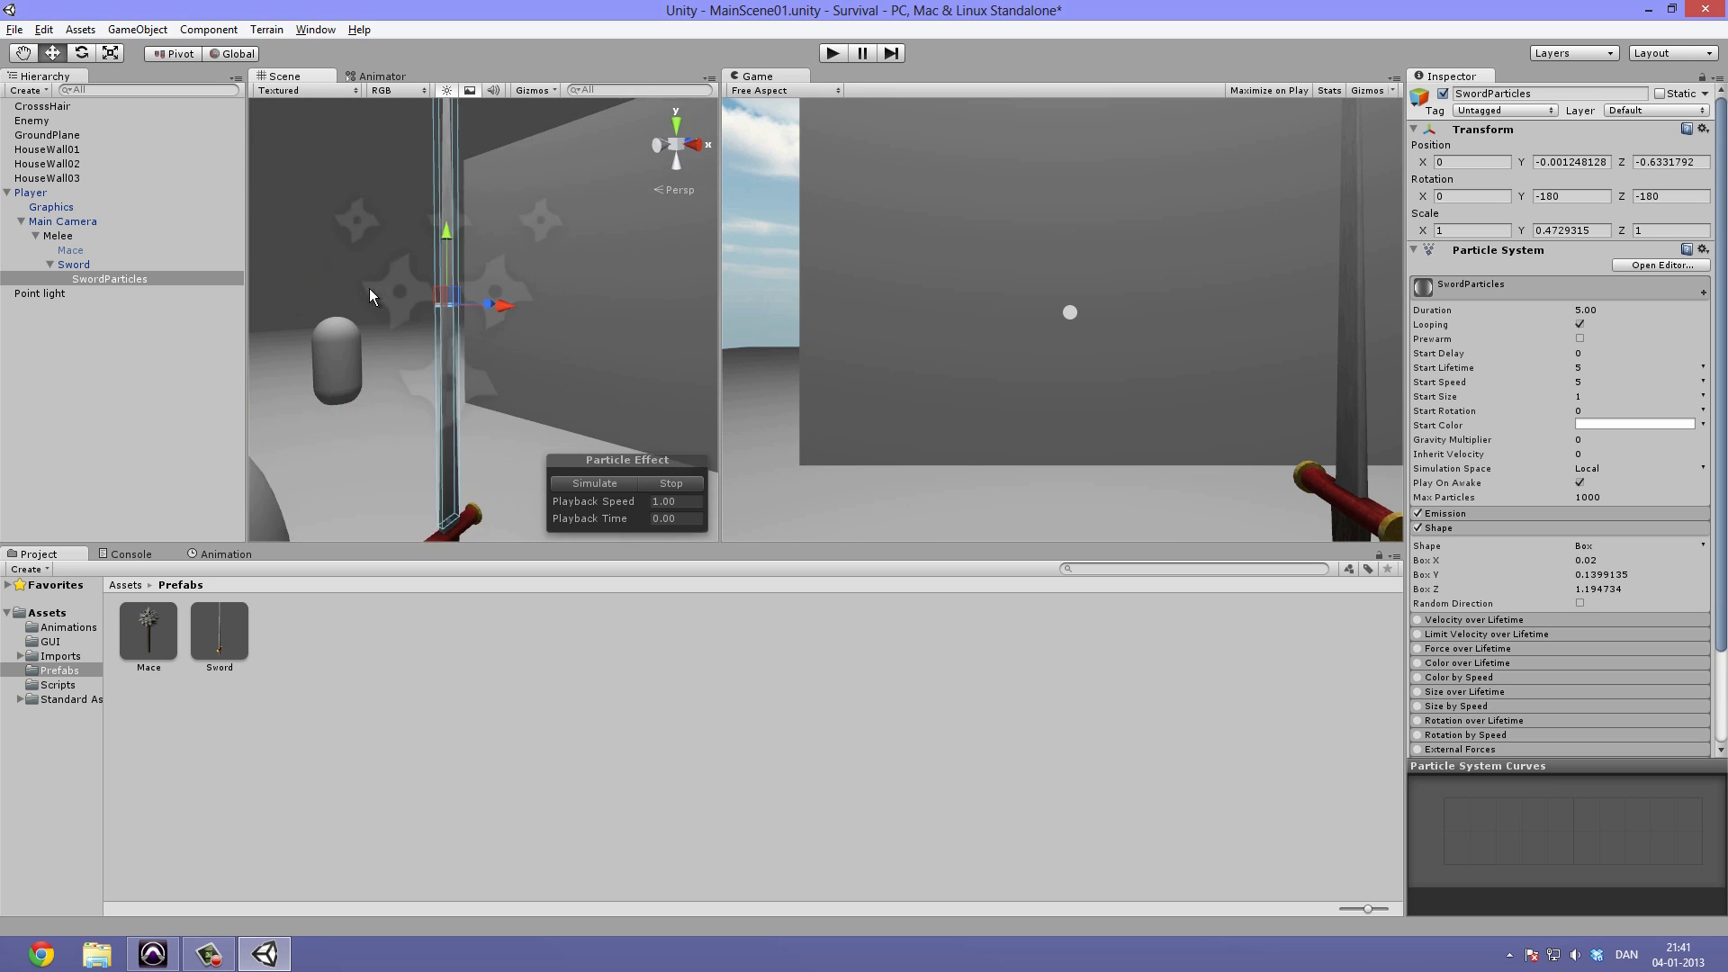
{"action": "left_click_drag", "start_coordinate": [402, 345], "coordinate": [585, 364], "text": "alt"}
{"action": "left_click_drag", "start_coordinate": [455, 356], "coordinate": [663, 489], "text": "alt"}
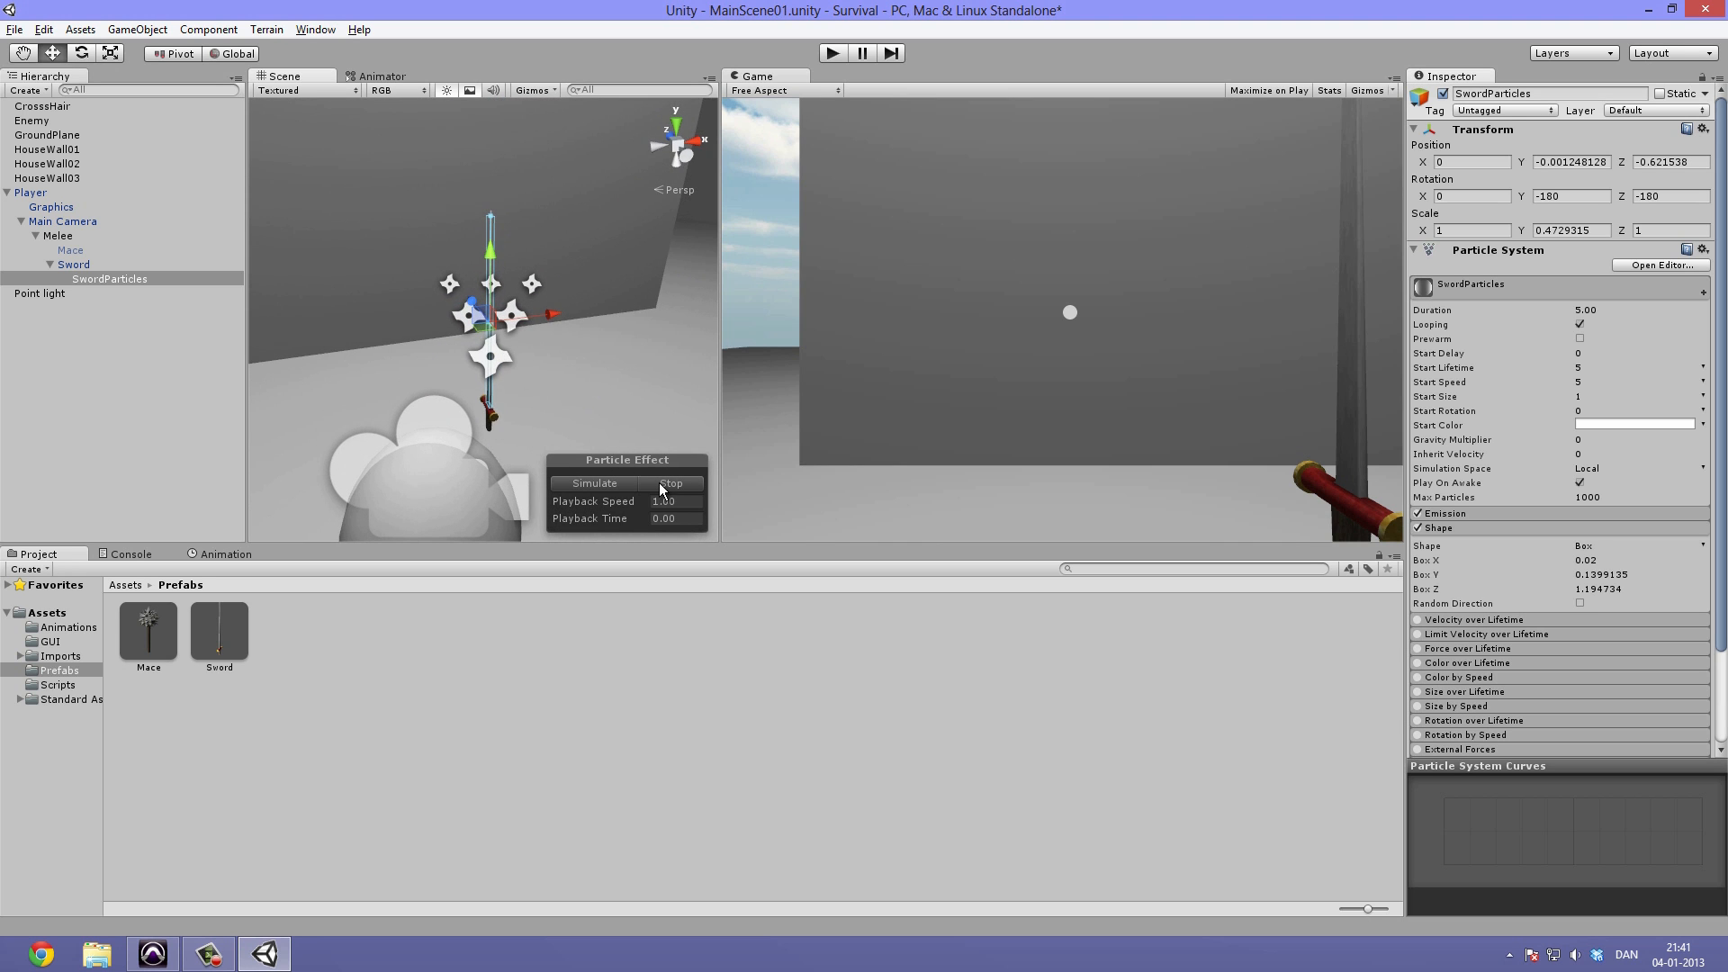
Reselect SwordParticles and set its particle Start Size to 0.1.
{"action": "left_click", "coordinate": [340, 331]}
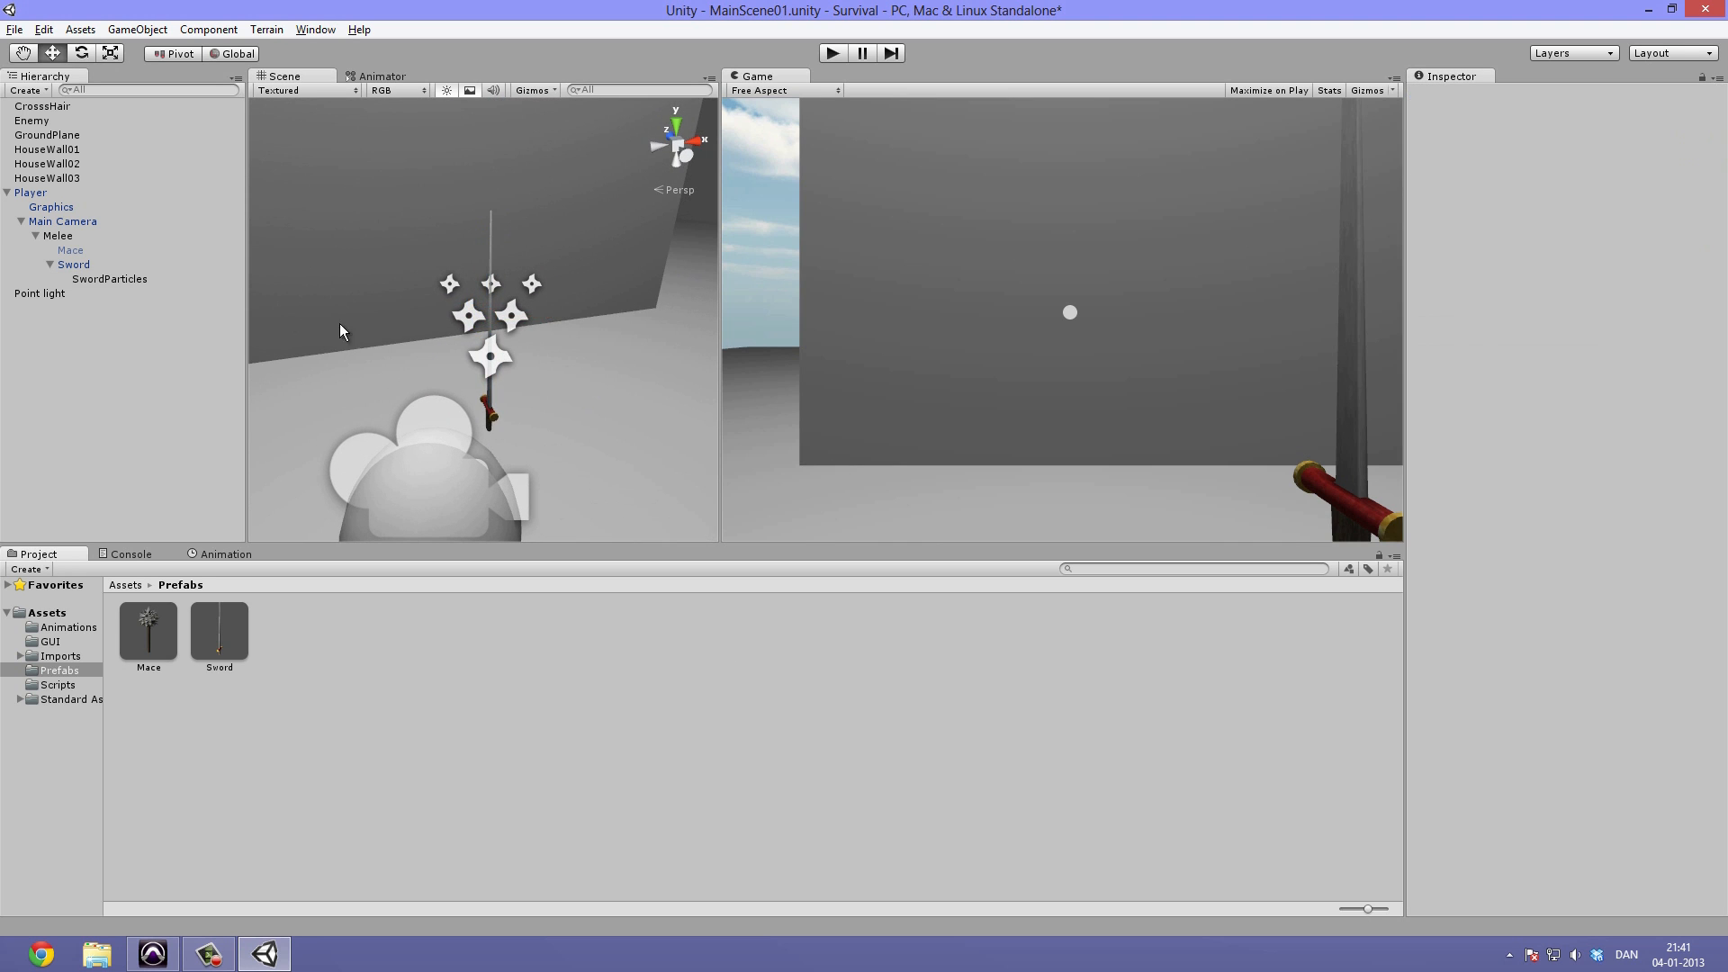
{"action": "left_click", "coordinate": [123, 275]}
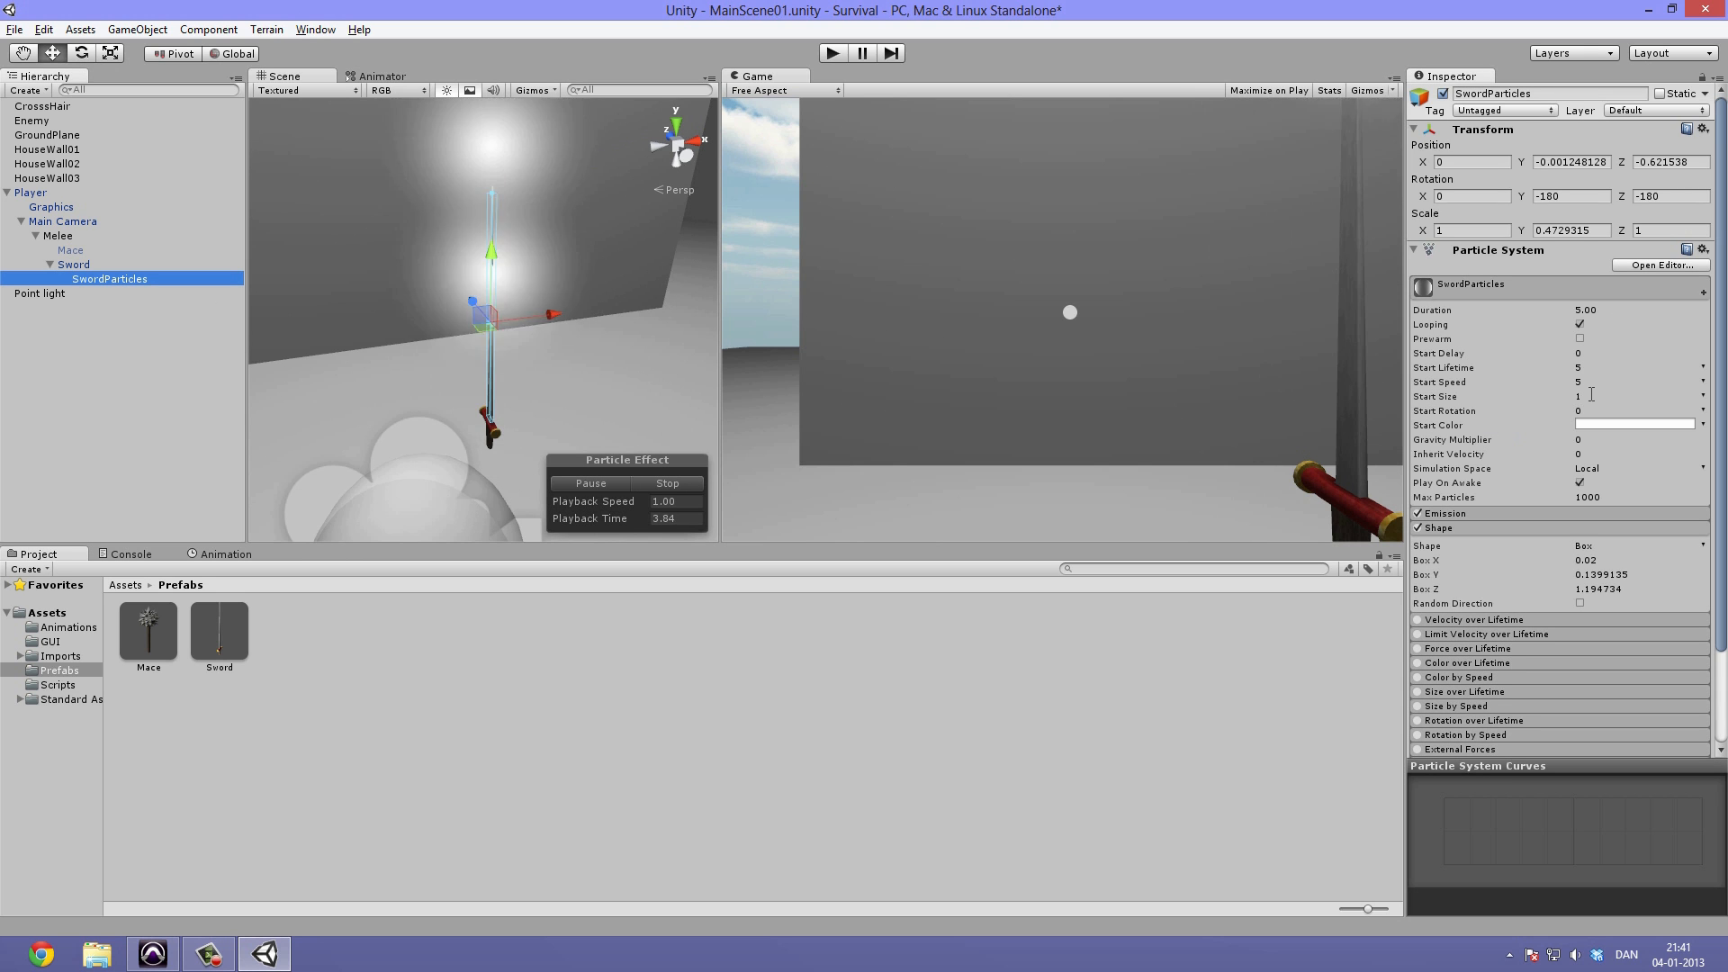
{"action": "left_click", "coordinate": [1609, 398]}
{"action": "type", "text": "0."}
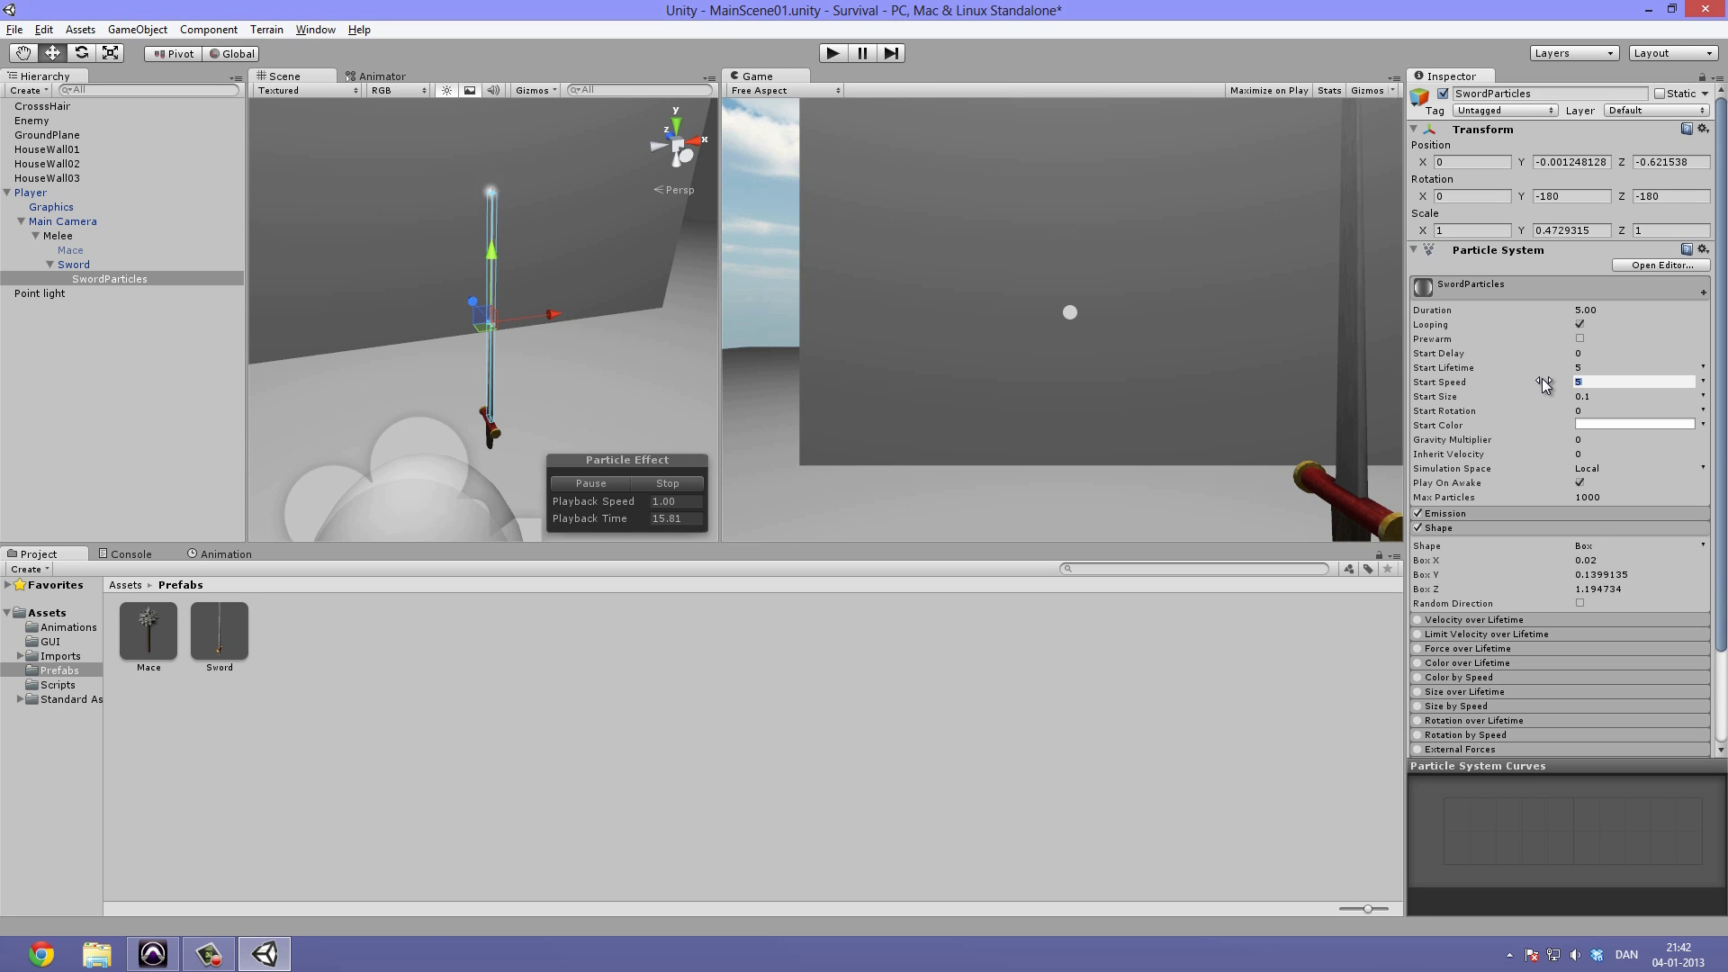
Try Start Speeds of 0.1, 0.01 and 0.2 while watching the particles along the blade.
{"action": "type", "text": "0.1"}
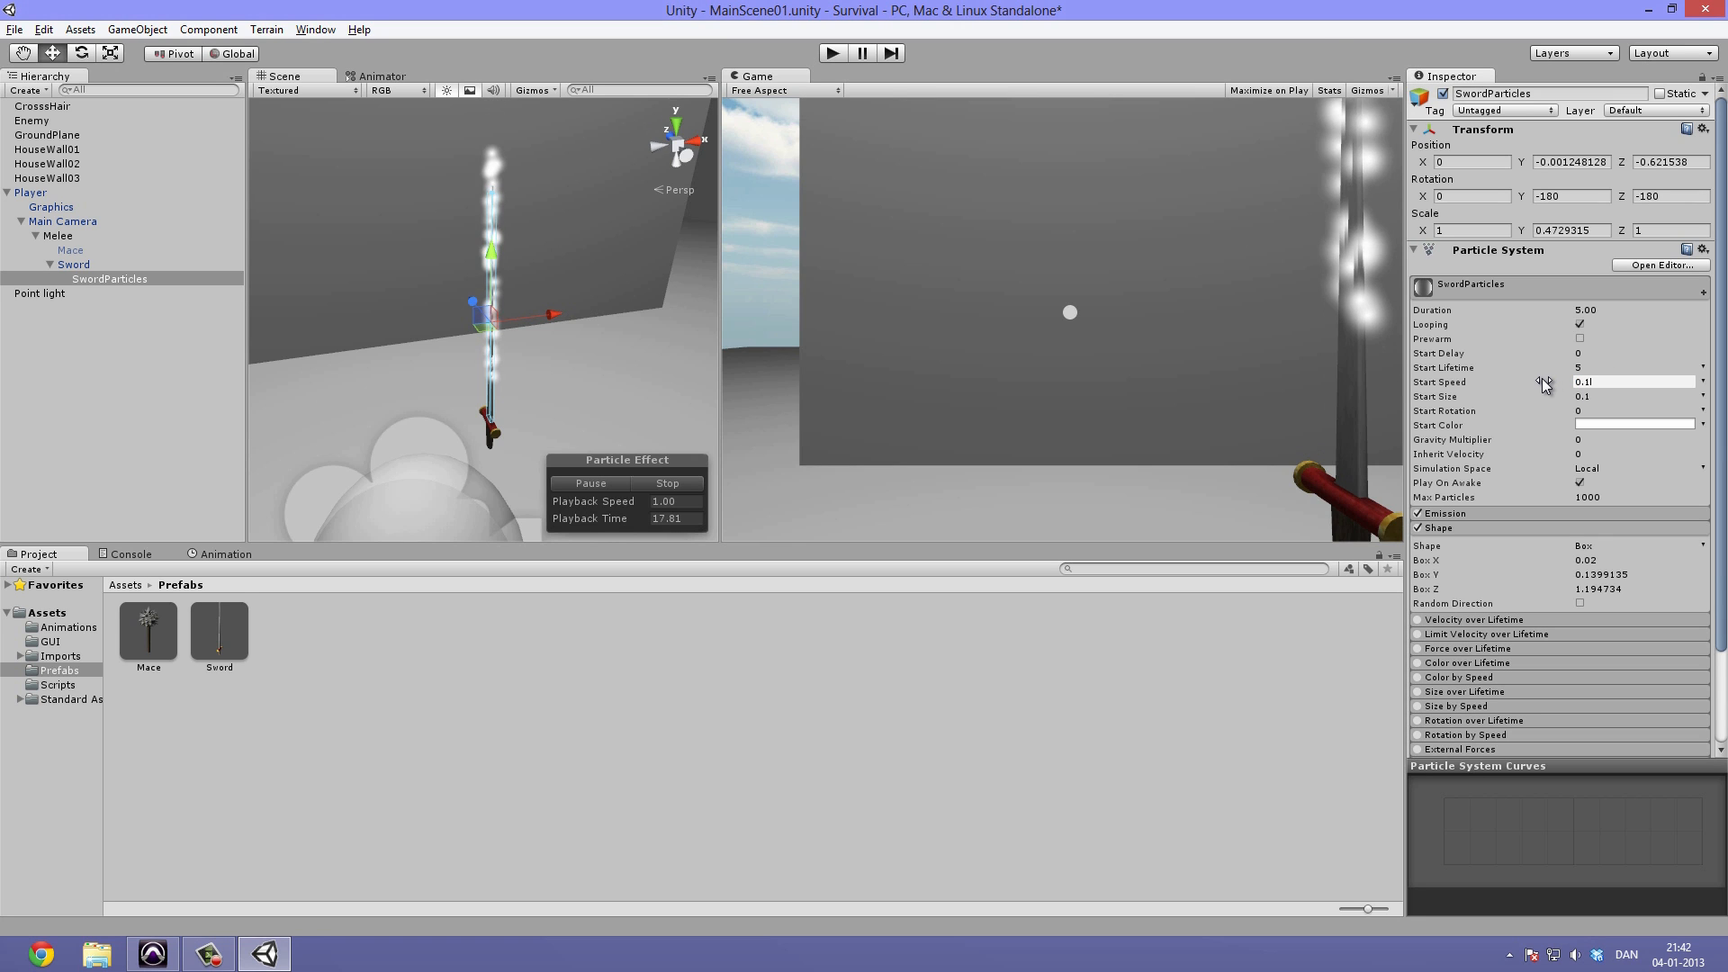
{"action": "key", "text": "BackSpace"}
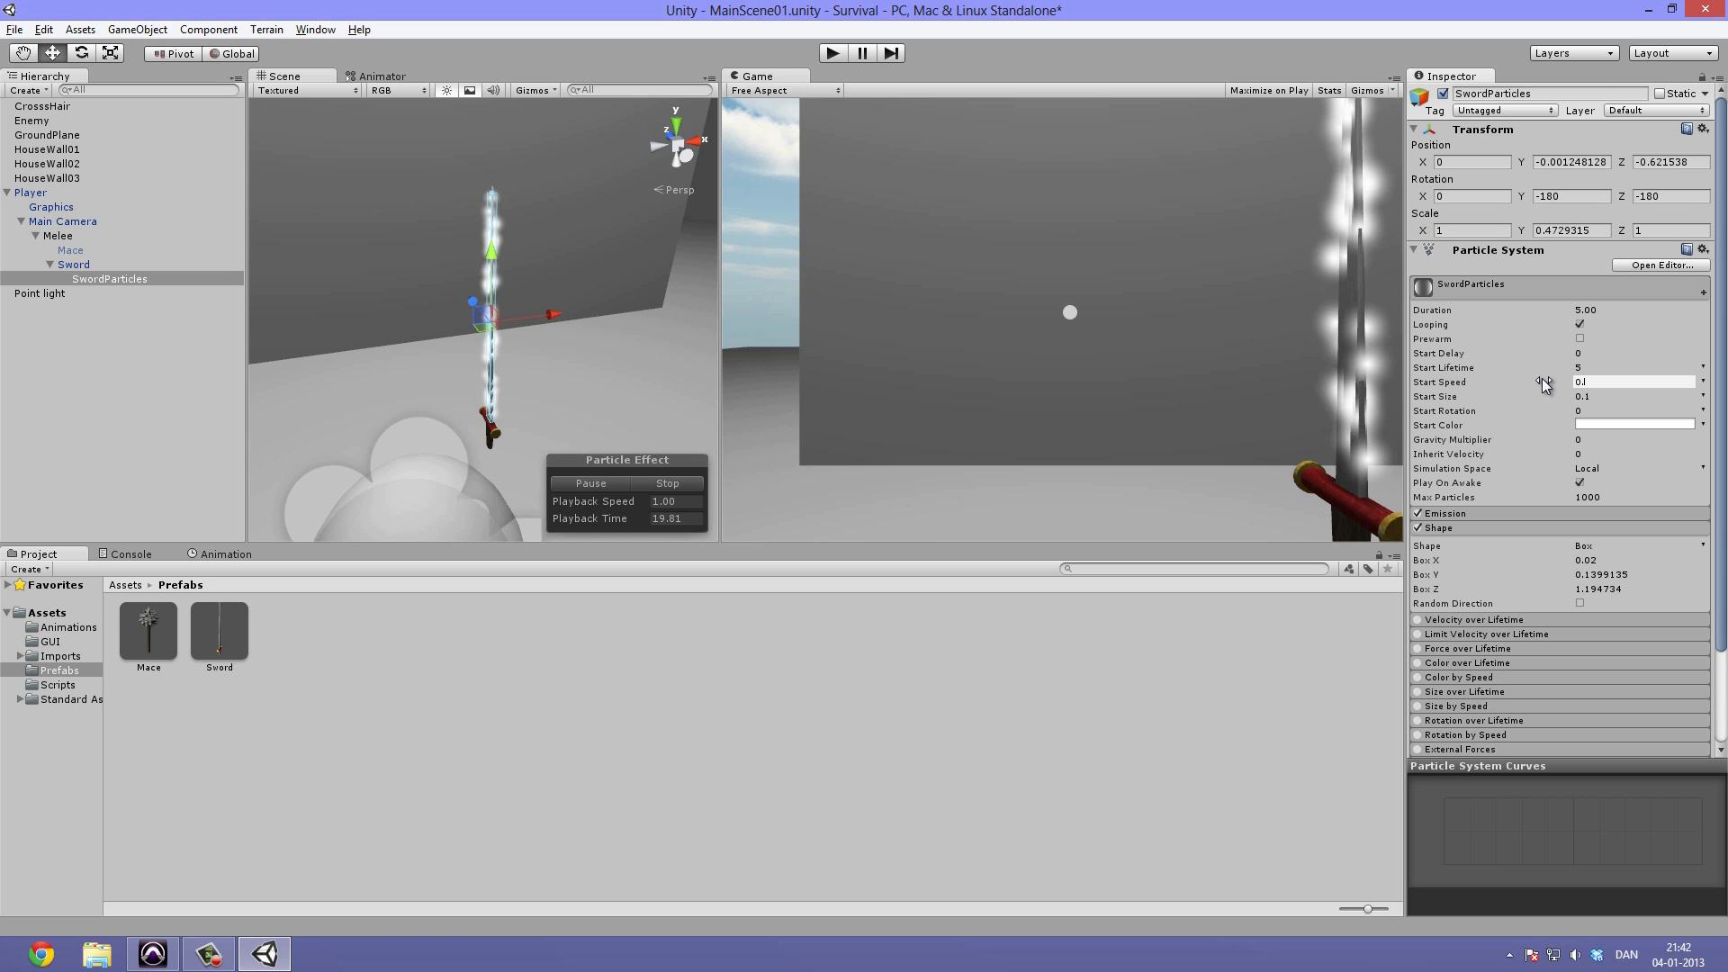
{"action": "type", "text": "01"}
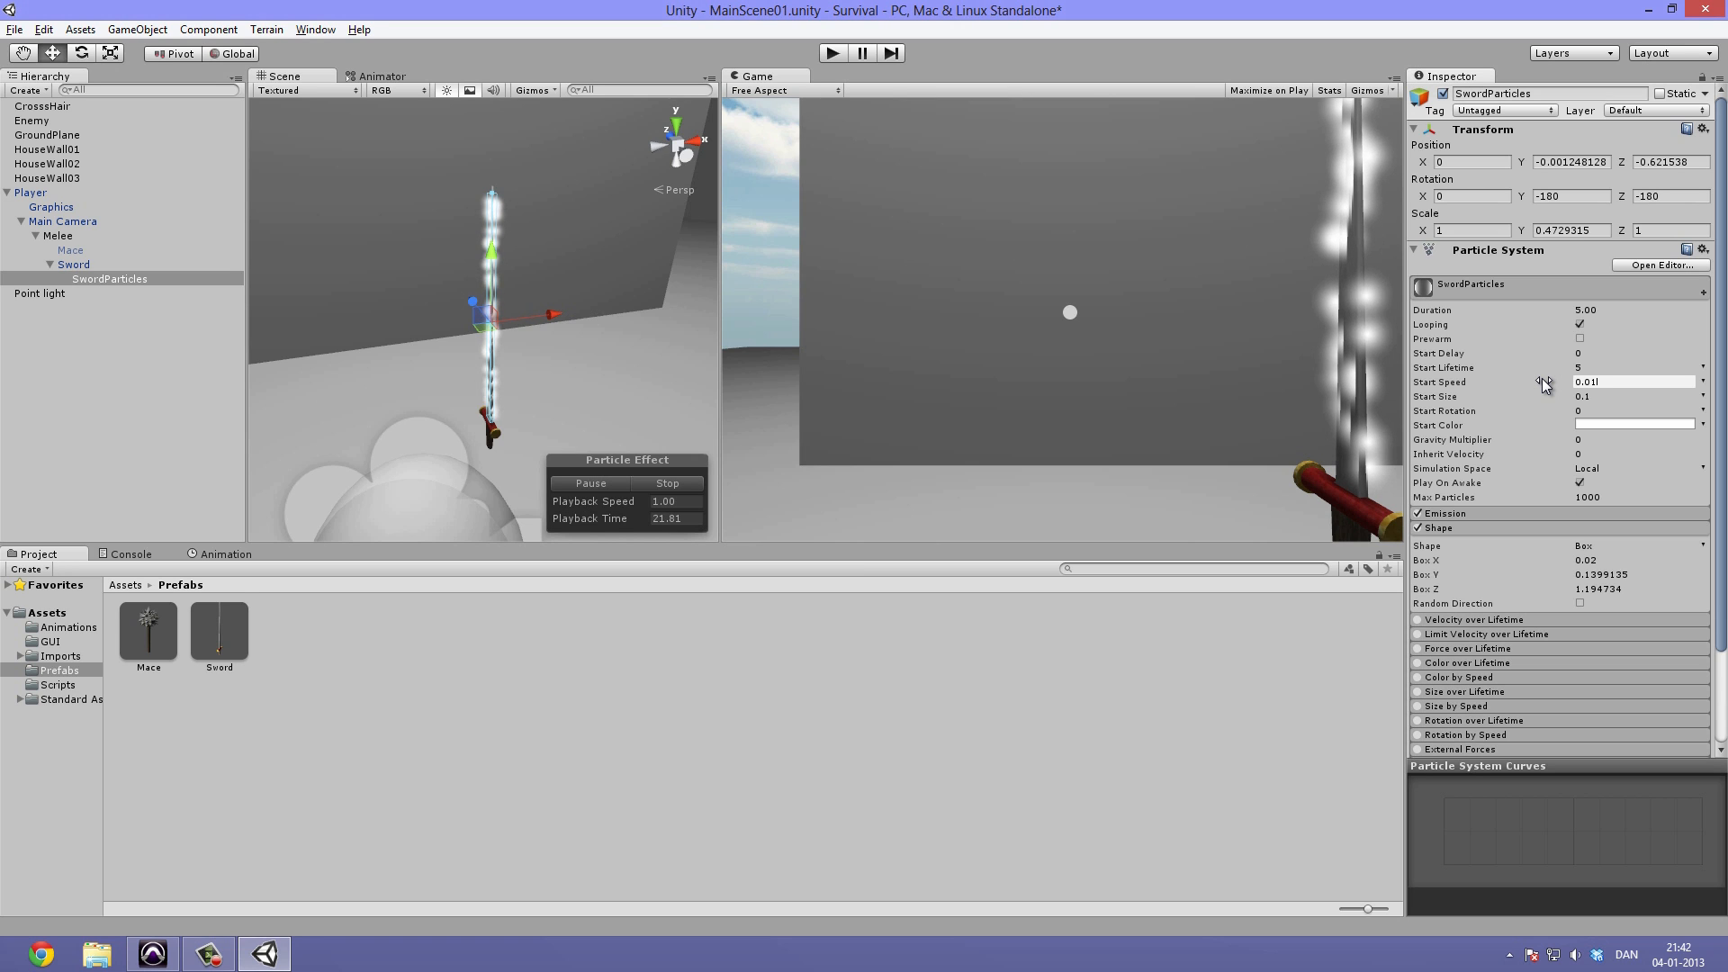
{"action": "left_click_drag", "start_coordinate": [628, 271], "coordinate": [443, 225], "text": "alt"}
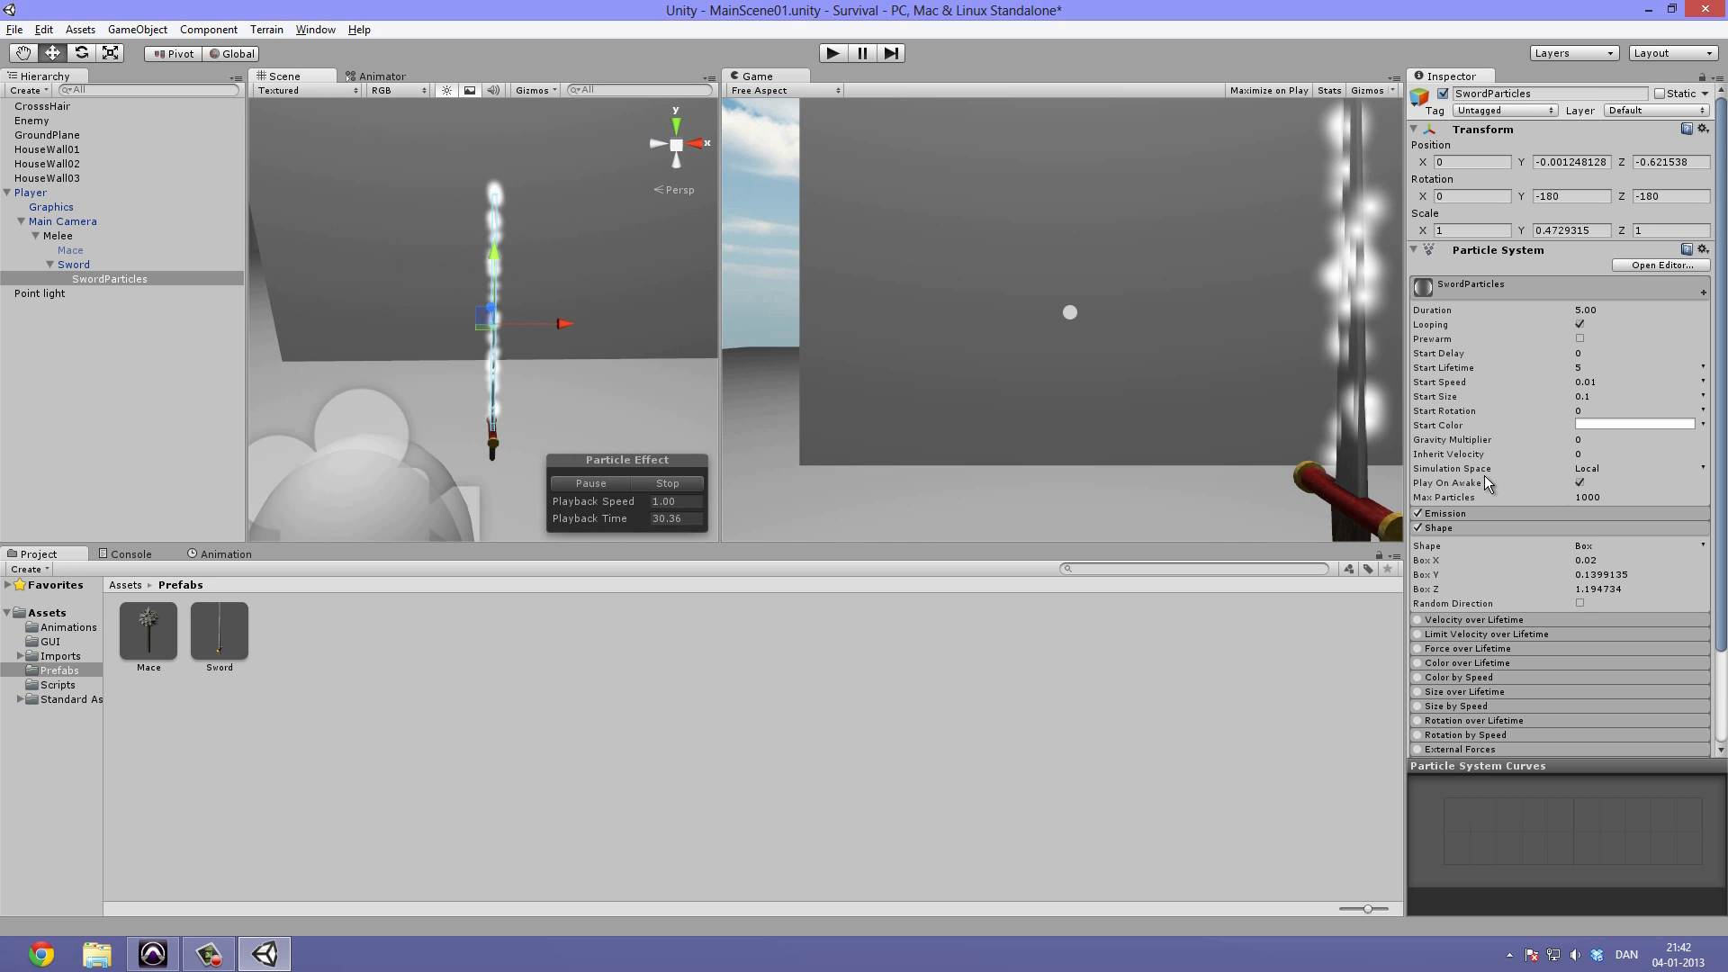
{"action": "left_click", "coordinate": [1615, 380]}
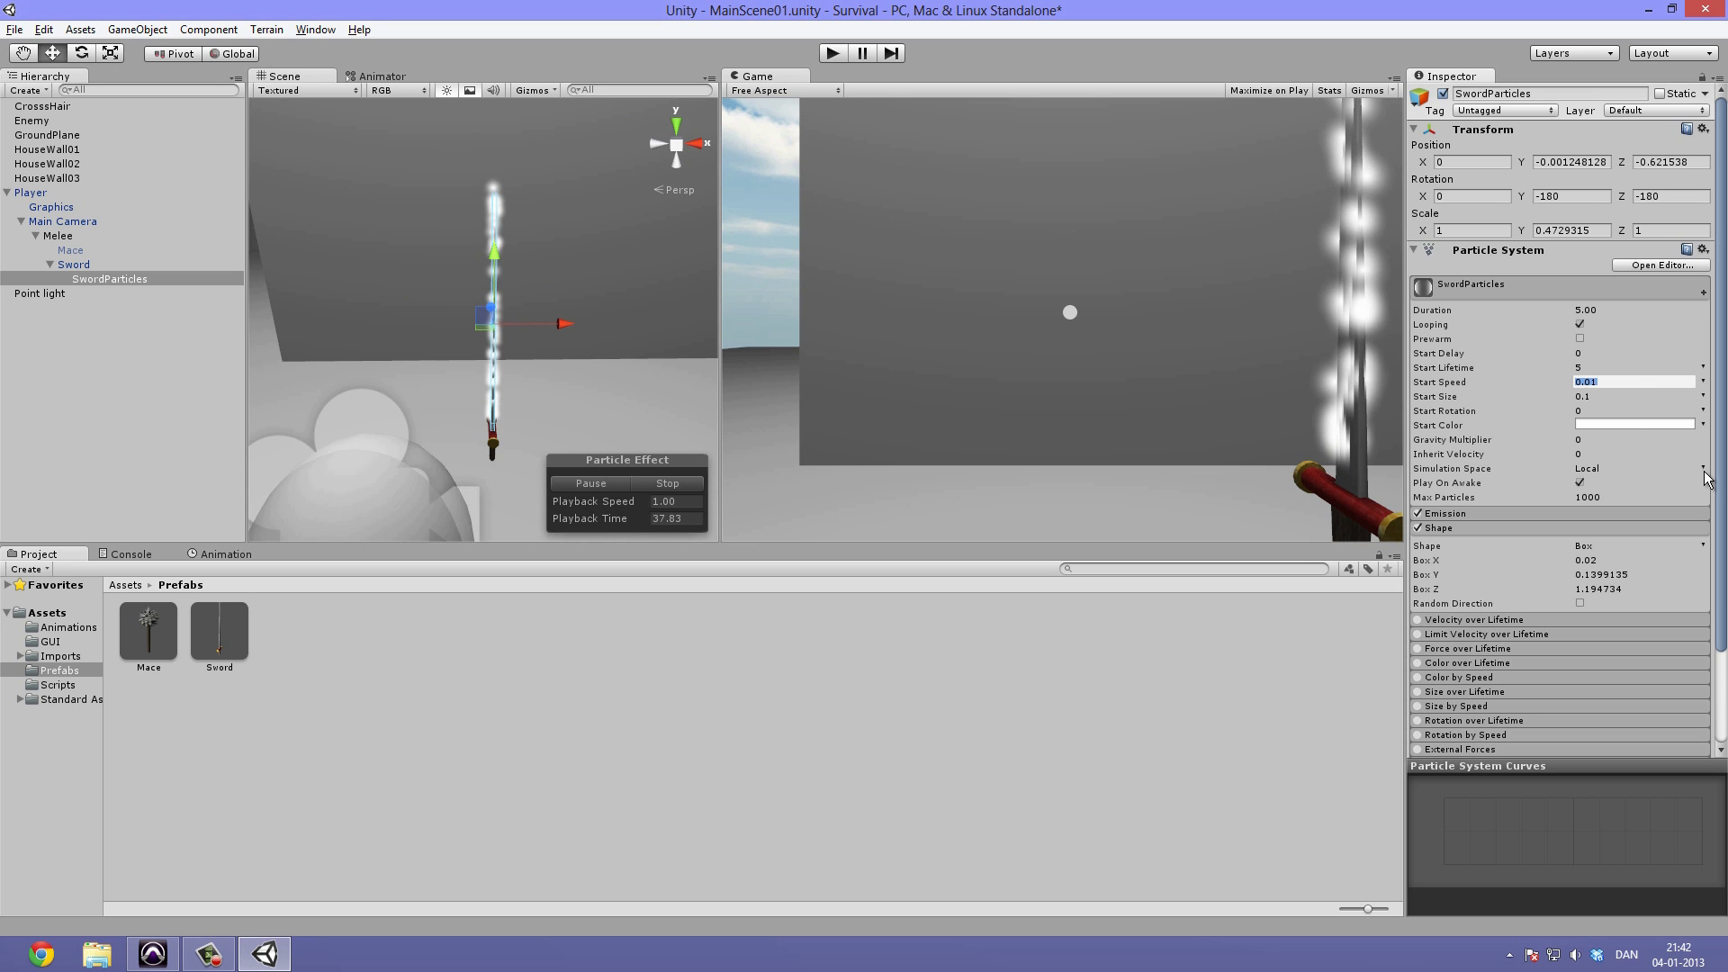
{"action": "type", "text": "0.2"}
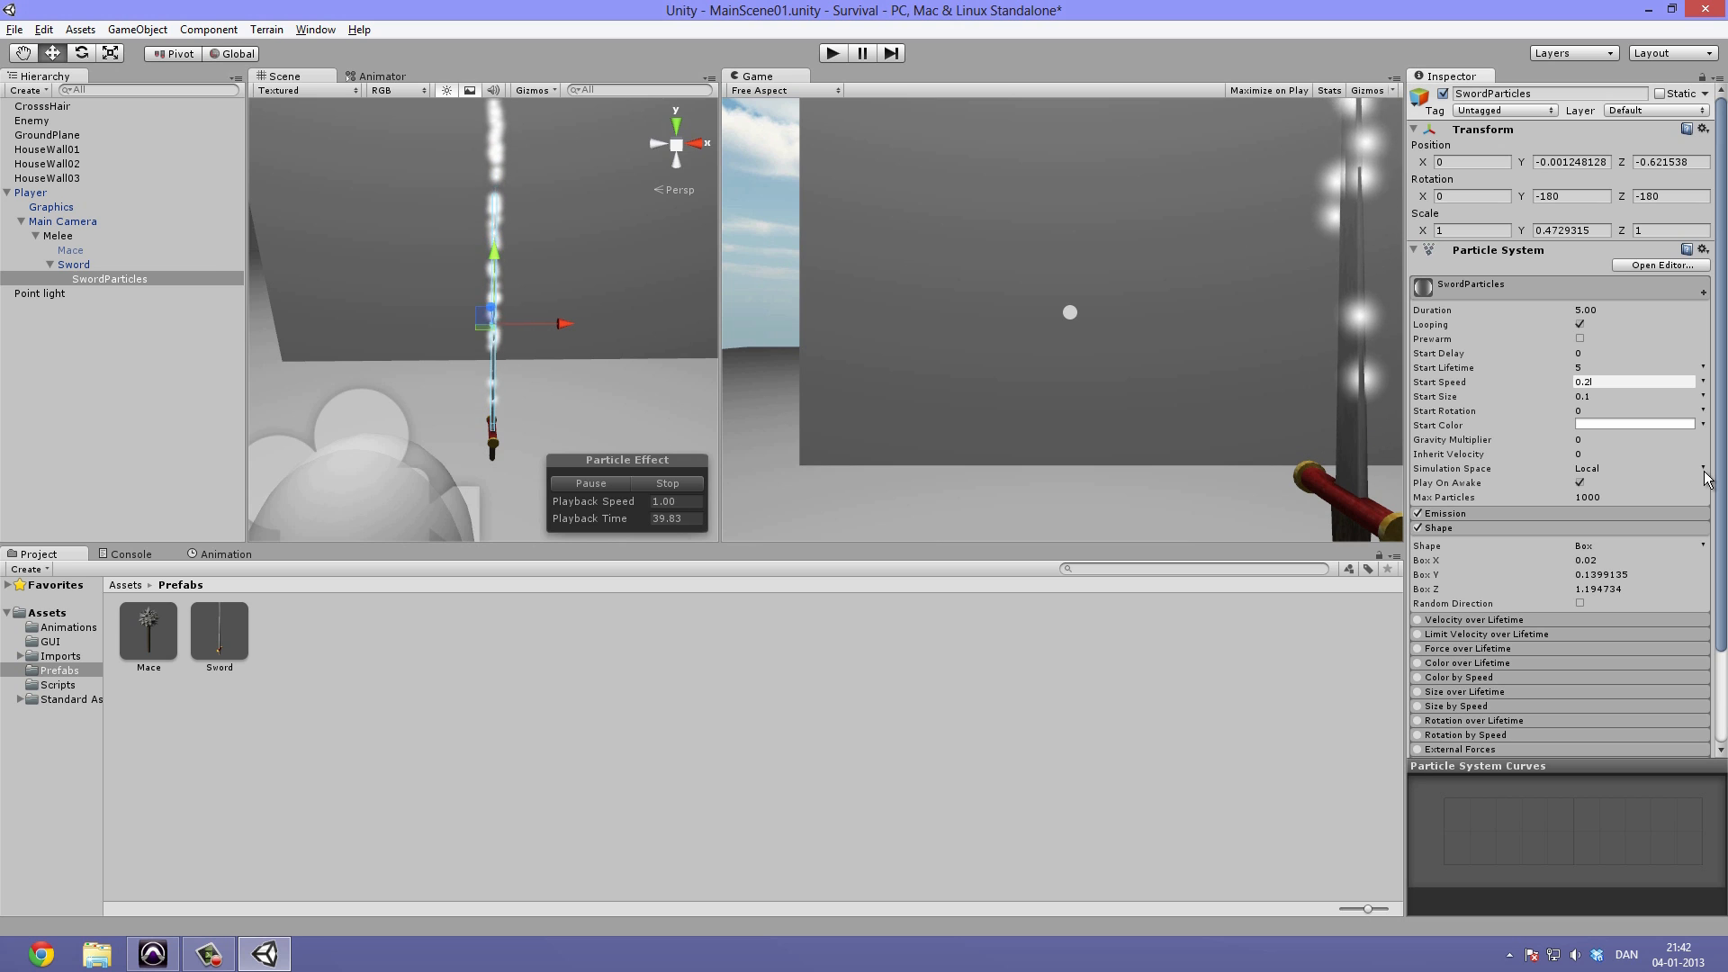
{"action": "key", "text": "Return"}
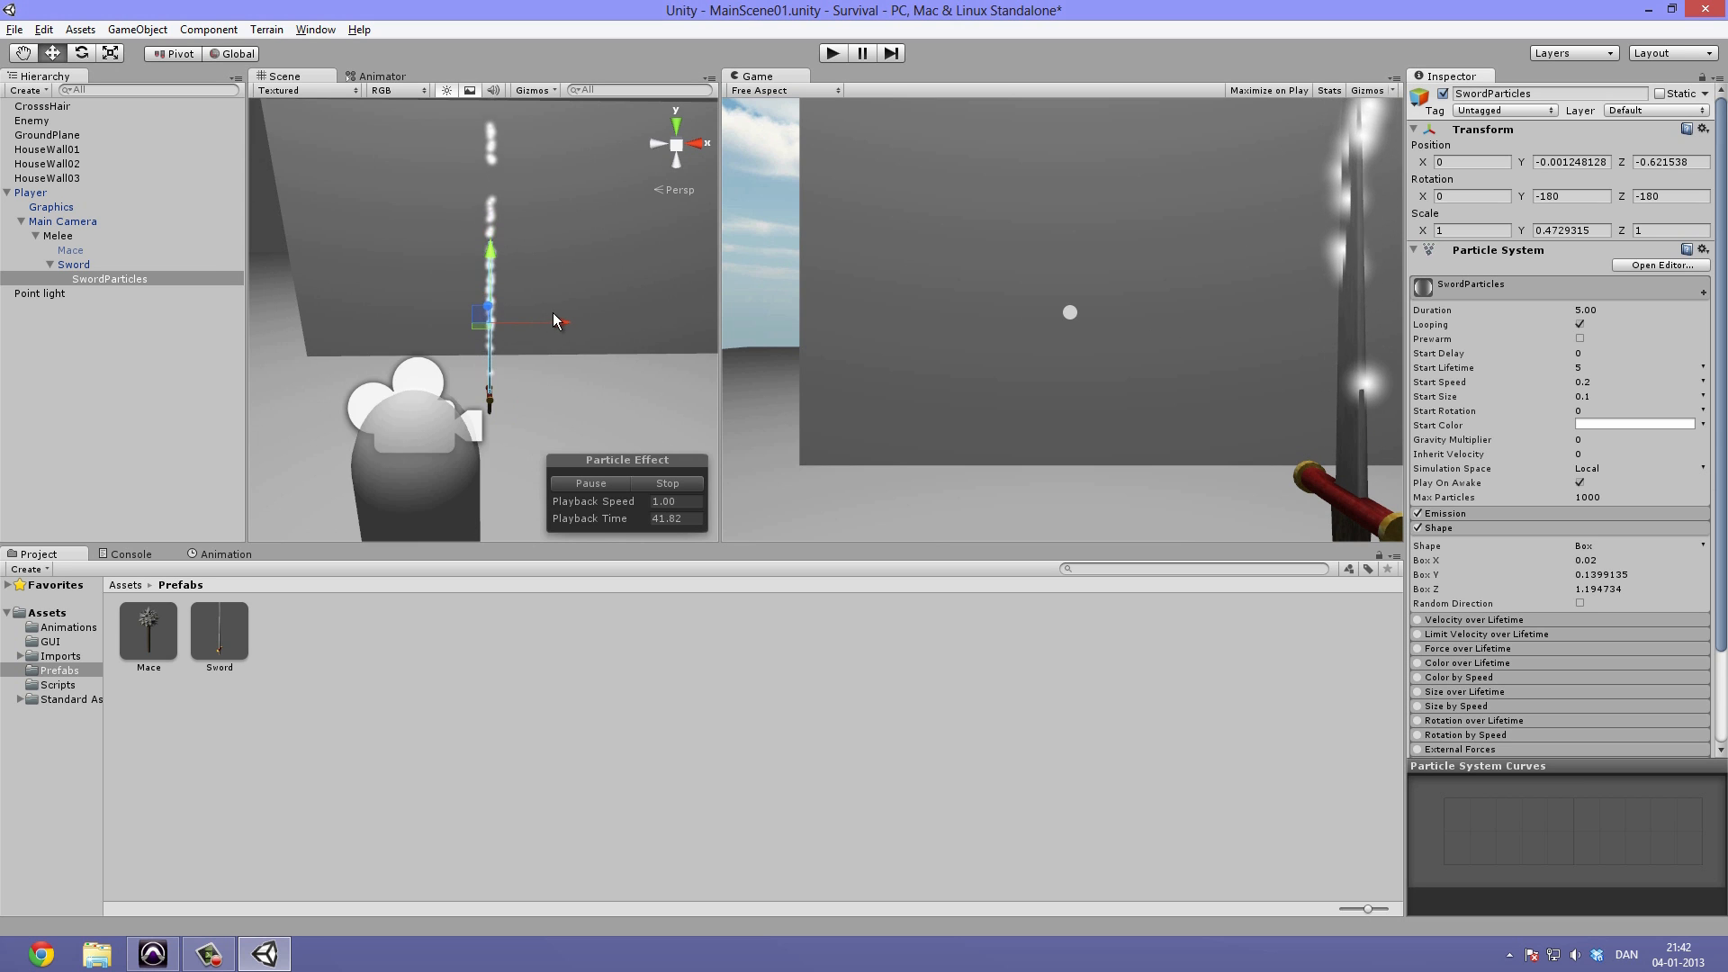
Set the Start Speed to 0.1 and check the particles against the blade tip from several sides.
{"action": "left_click", "coordinate": [1631, 384]}
{"action": "key", "text": "BackSpace"}
{"action": "type", "text": "1"}
{"action": "key", "text": "Return"}
{"action": "left_click_drag", "start_coordinate": [478, 202], "coordinate": [506, 273], "text": "alt"}
{"action": "scroll", "coordinate": [482, 247], "scroll_direction": "up", "scroll_amount": 10}
{"action": "middle_click_drag", "start_coordinate": [483, 248], "coordinate": [466, 346]}
{"action": "scroll", "coordinate": [486, 176], "scroll_direction": "down", "scroll_amount": 4}
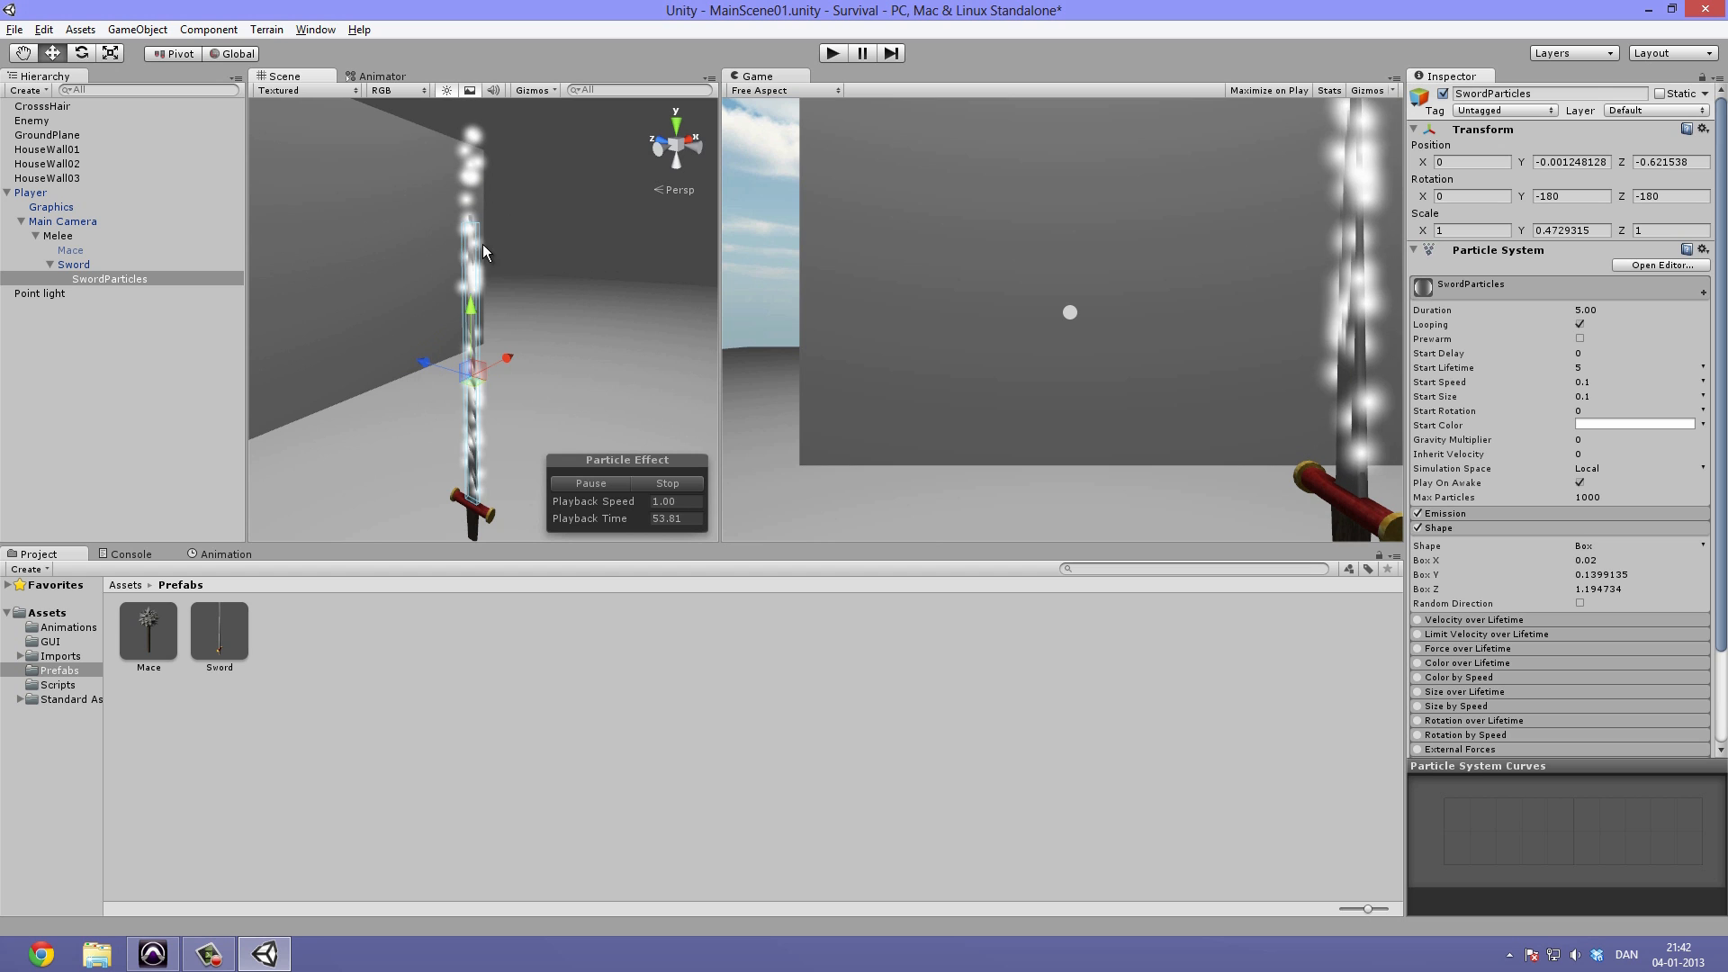
{"action": "left_click_drag", "start_coordinate": [491, 466], "coordinate": [261, 450], "text": "alt"}
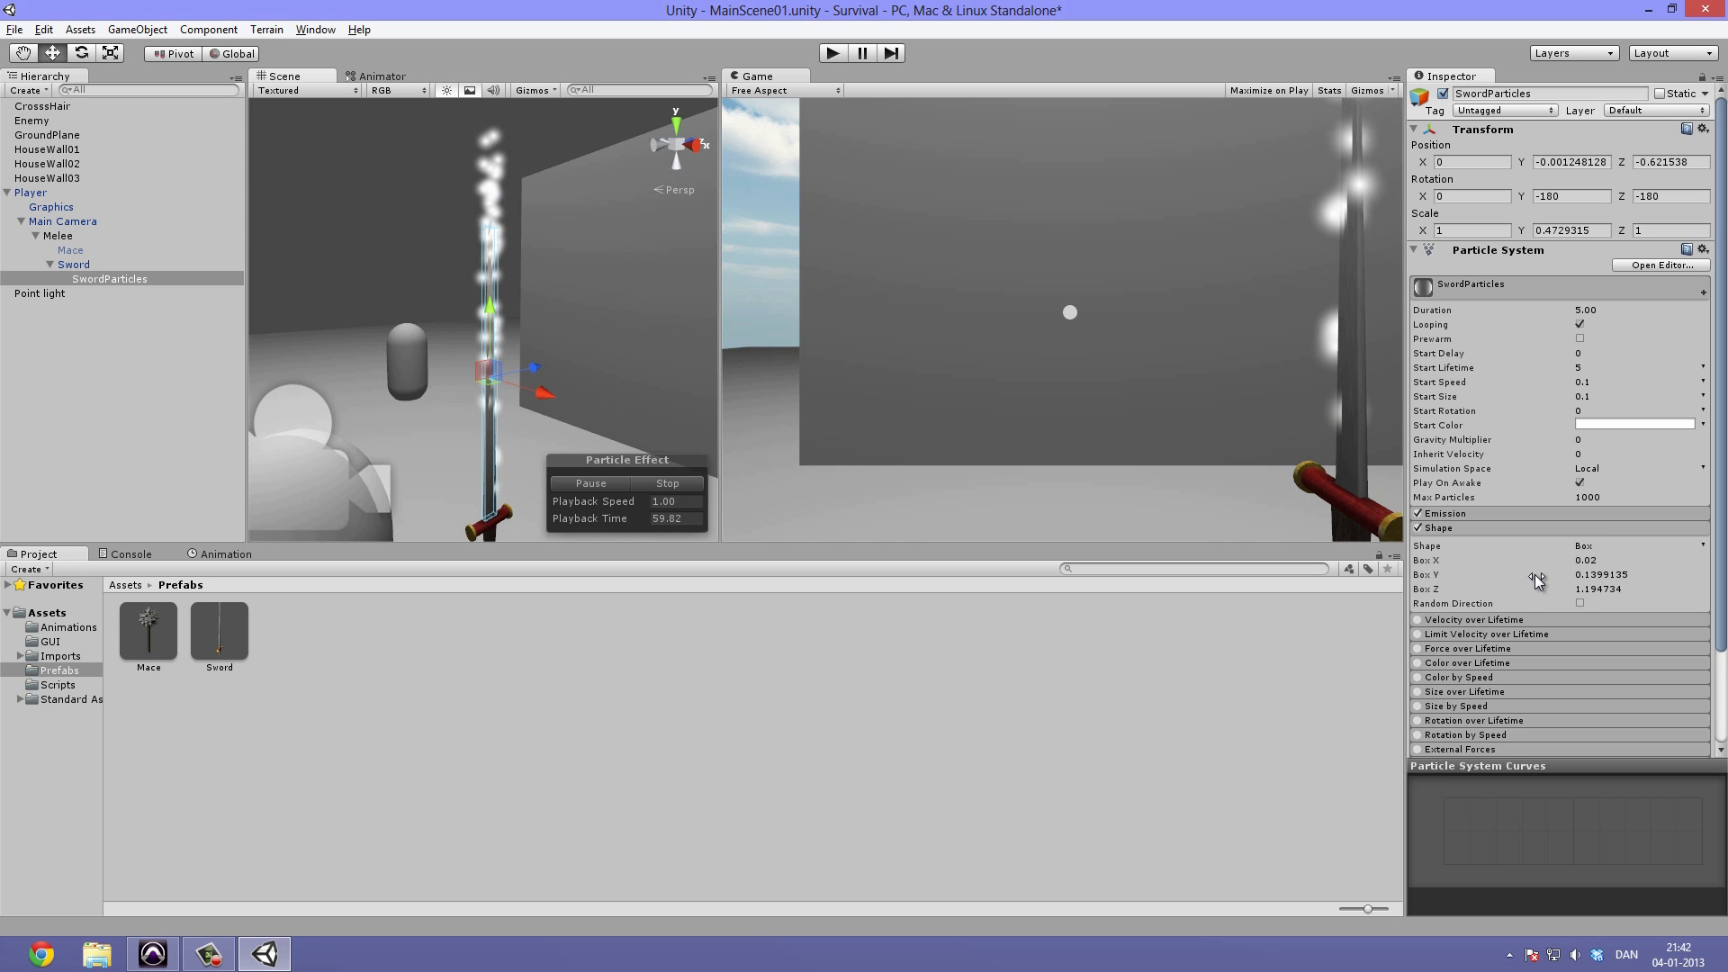
{"action": "left_click_drag", "start_coordinate": [556, 229], "coordinate": [566, 319], "text": "alt"}
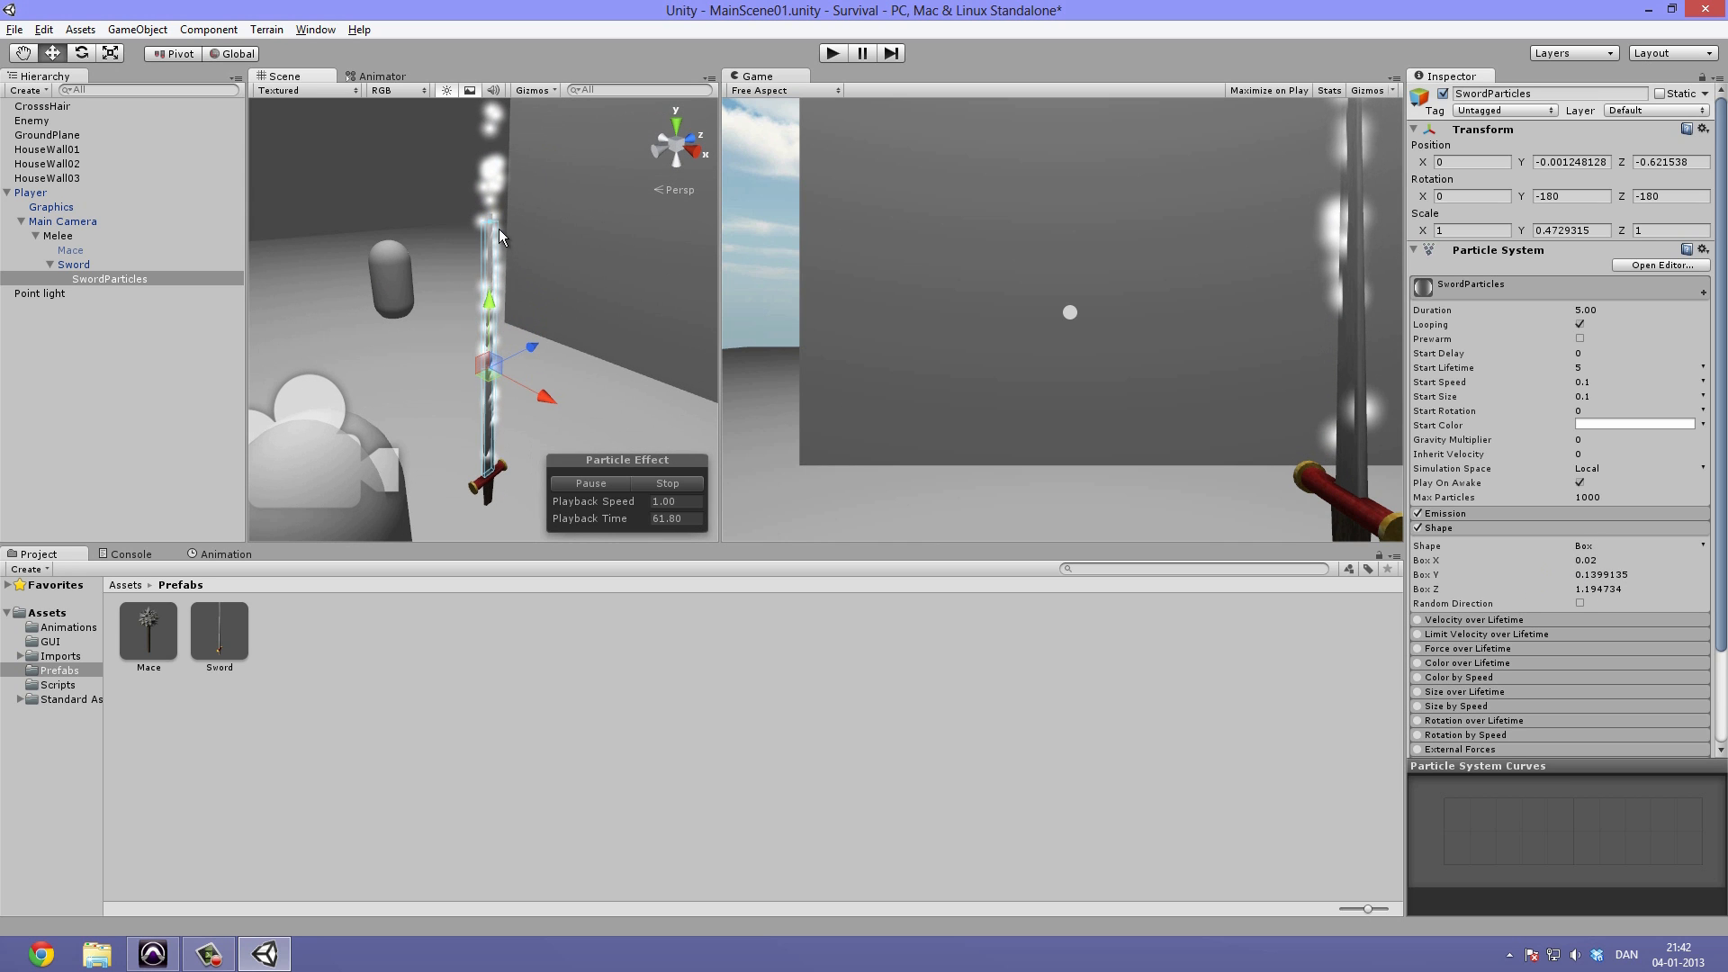
Shrink the emission box to a Box Z of about 0.08 and place the emitter just above the hilt at about Z -0.06.
{"action": "left_click_drag", "start_coordinate": [492, 224], "coordinate": [489, 320]}
{"action": "left_click_drag", "start_coordinate": [488, 398], "coordinate": [492, 430]}
{"action": "scroll", "coordinate": [522, 414], "scroll_direction": "down", "scroll_amount": 2}
{"action": "left_click_drag", "start_coordinate": [477, 369], "coordinate": [484, 373]}
{"action": "scroll", "coordinate": [537, 429], "scroll_direction": "up", "scroll_amount": 3}
{"action": "scroll", "coordinate": [536, 432], "scroll_direction": "down", "scroll_amount": 3}
{"action": "middle_click_drag", "start_coordinate": [536, 440], "coordinate": [537, 420]}
{"action": "scroll", "coordinate": [543, 387], "scroll_direction": "up", "scroll_amount": 3}
{"action": "mouse_move", "coordinate": [564, 397]}
{"action": "left_mouse_down", "text": "alt"}
{"action": "mouse_move", "coordinate": [590, 409]}
{"action": "mouse_move", "coordinate": [549, 396]}
{"action": "left_mouse_up", "text": "alt"}
{"action": "scroll", "coordinate": [548, 396], "scroll_direction": "down", "scroll_amount": 4}
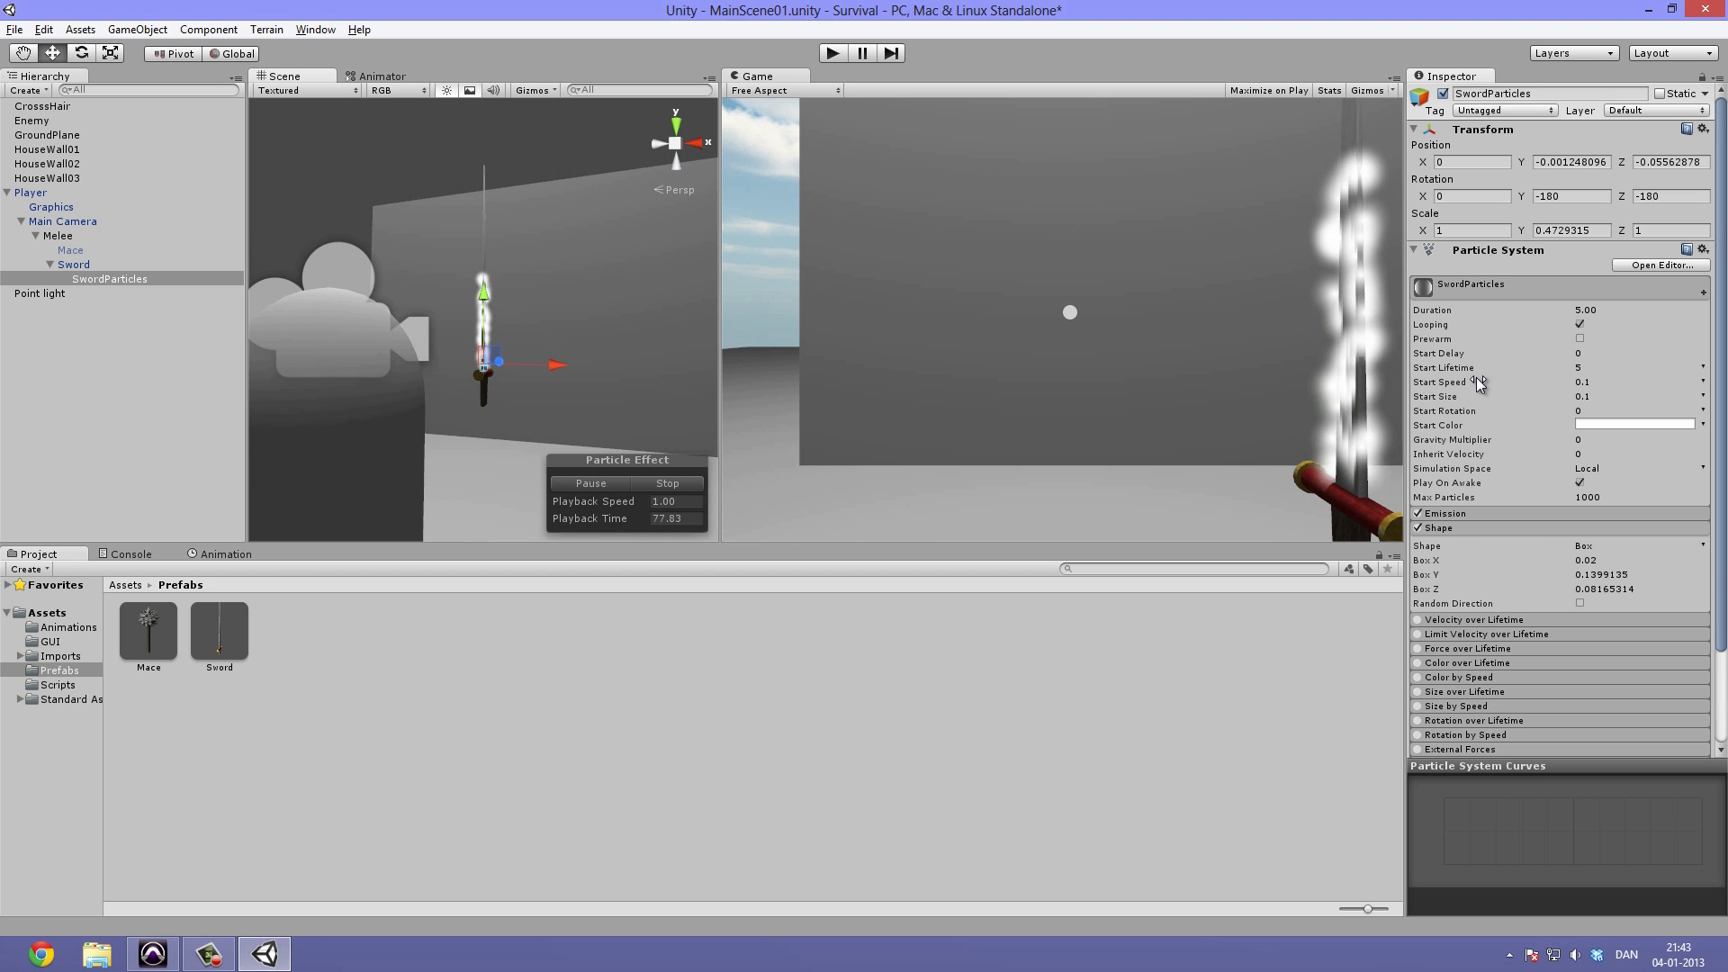
Raise the Start Speed to 0.25 and check how far the particles rise along the blade.
{"action": "left_click_drag", "start_coordinate": [1472, 378], "coordinate": [1482, 383]}
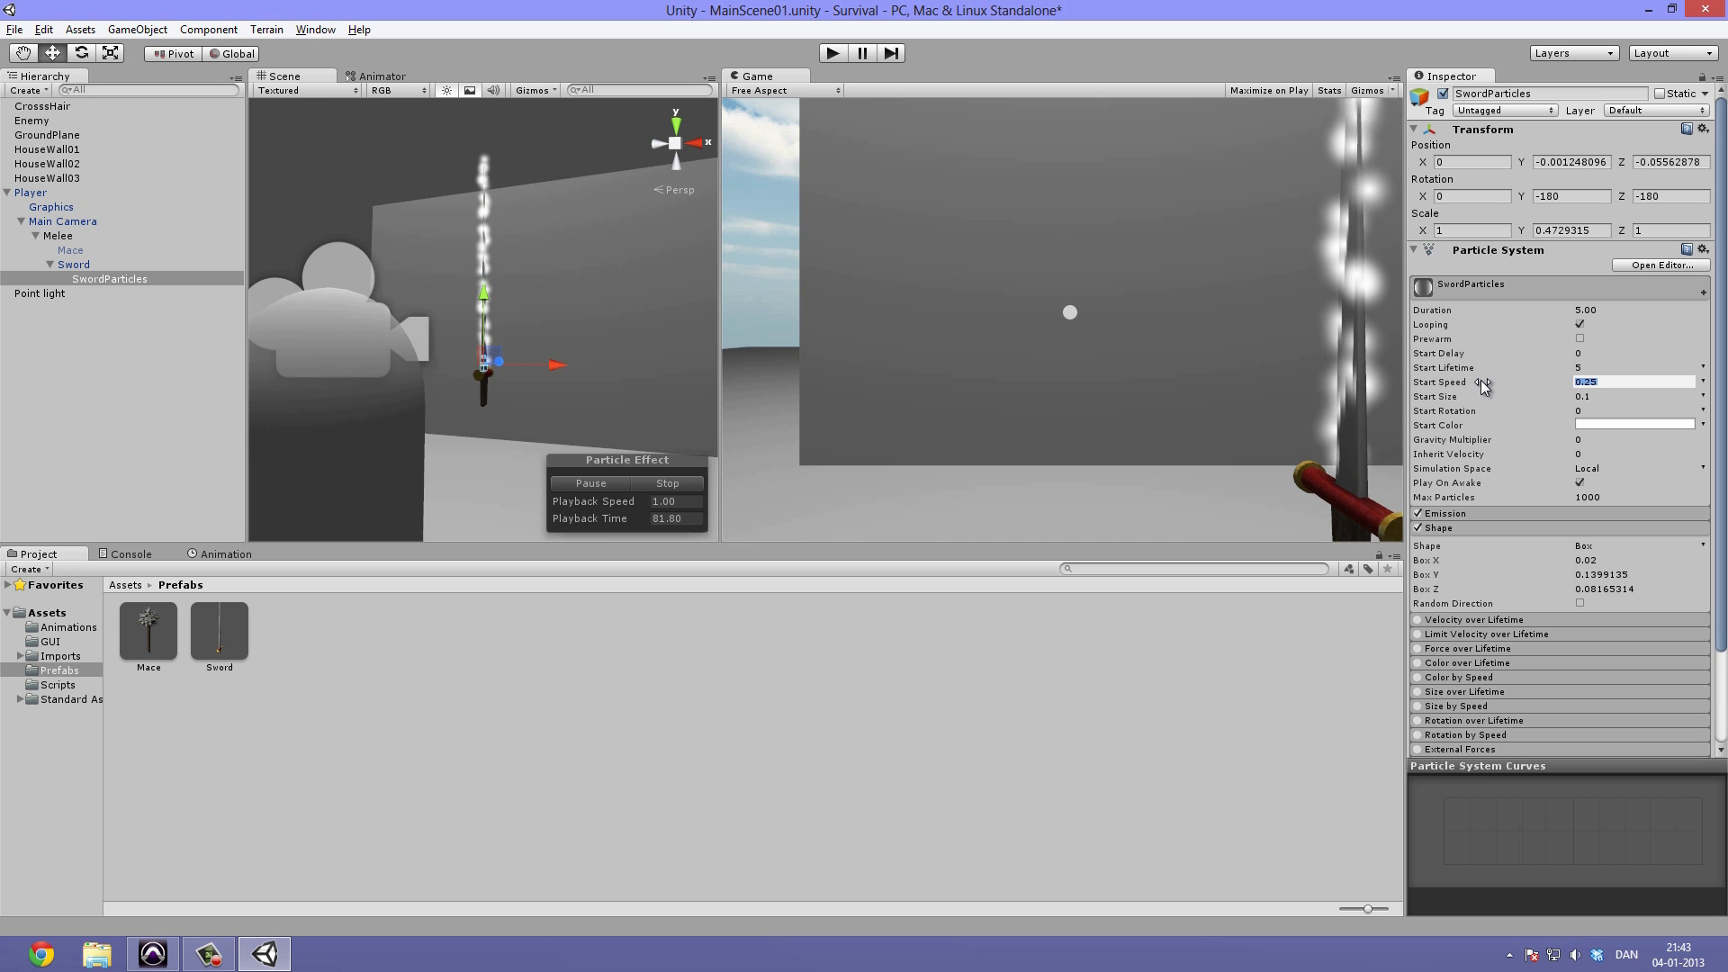
{"action": "left_click_drag", "start_coordinate": [567, 262], "coordinate": [673, 417], "text": "alt"}
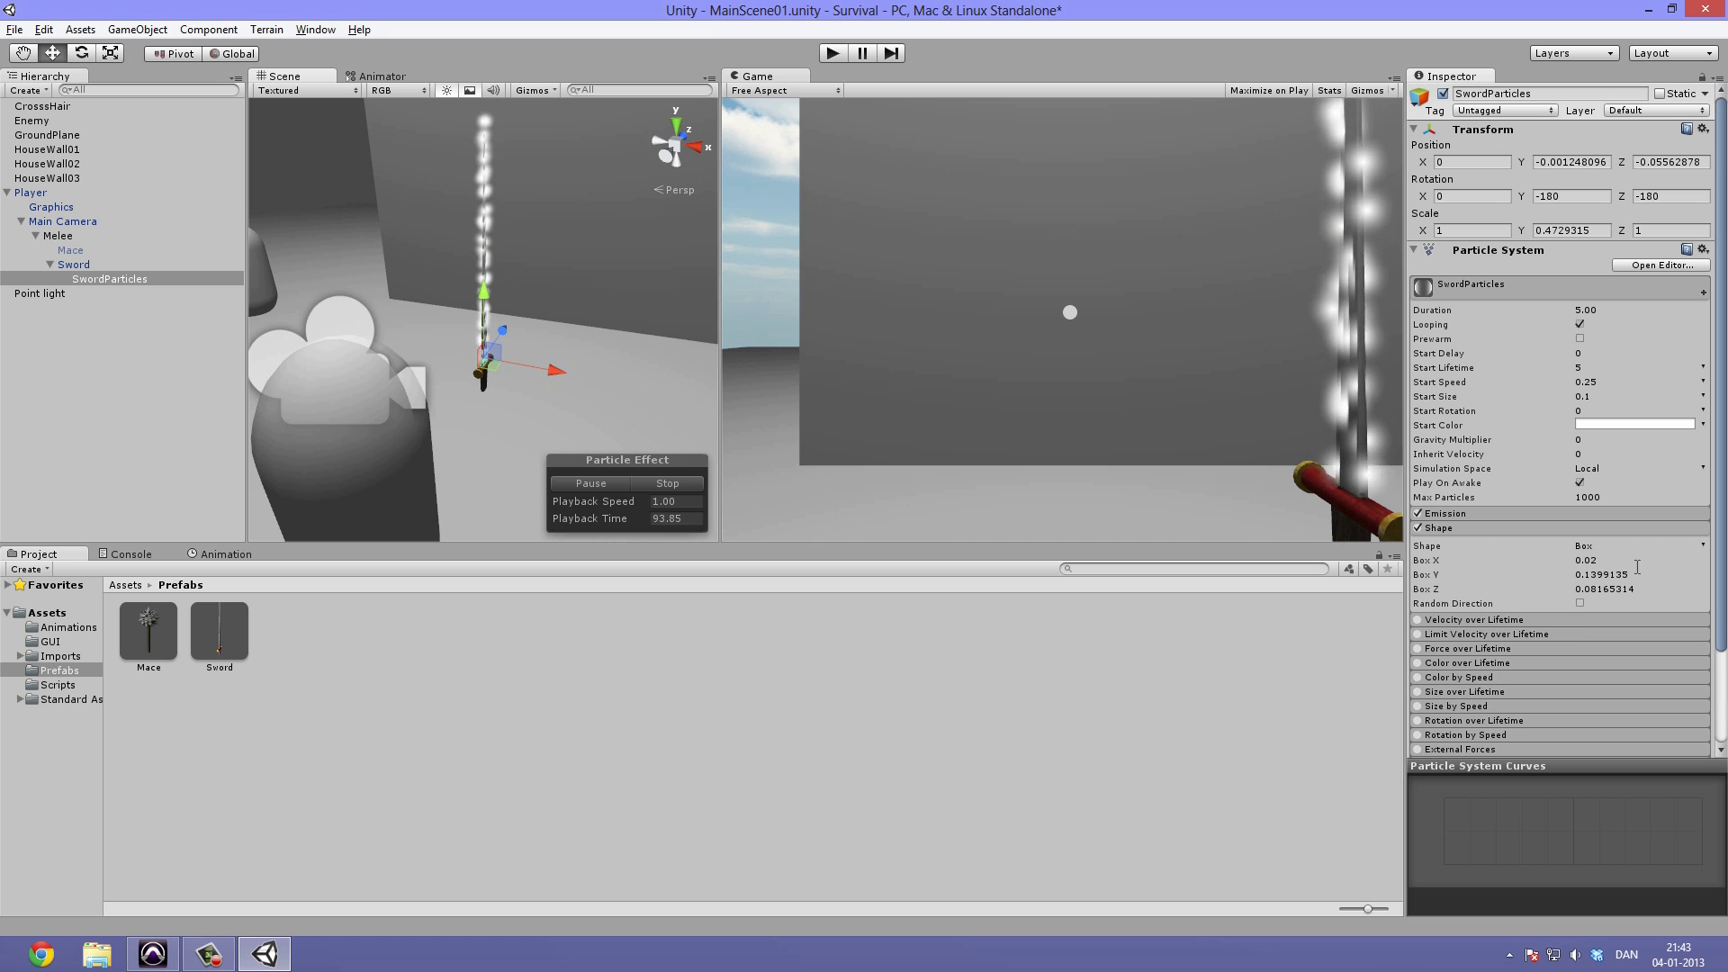
Try a different emission Rate, restore it to 10 and close the Emission settings.
{"action": "left_click", "coordinate": [1482, 514]}
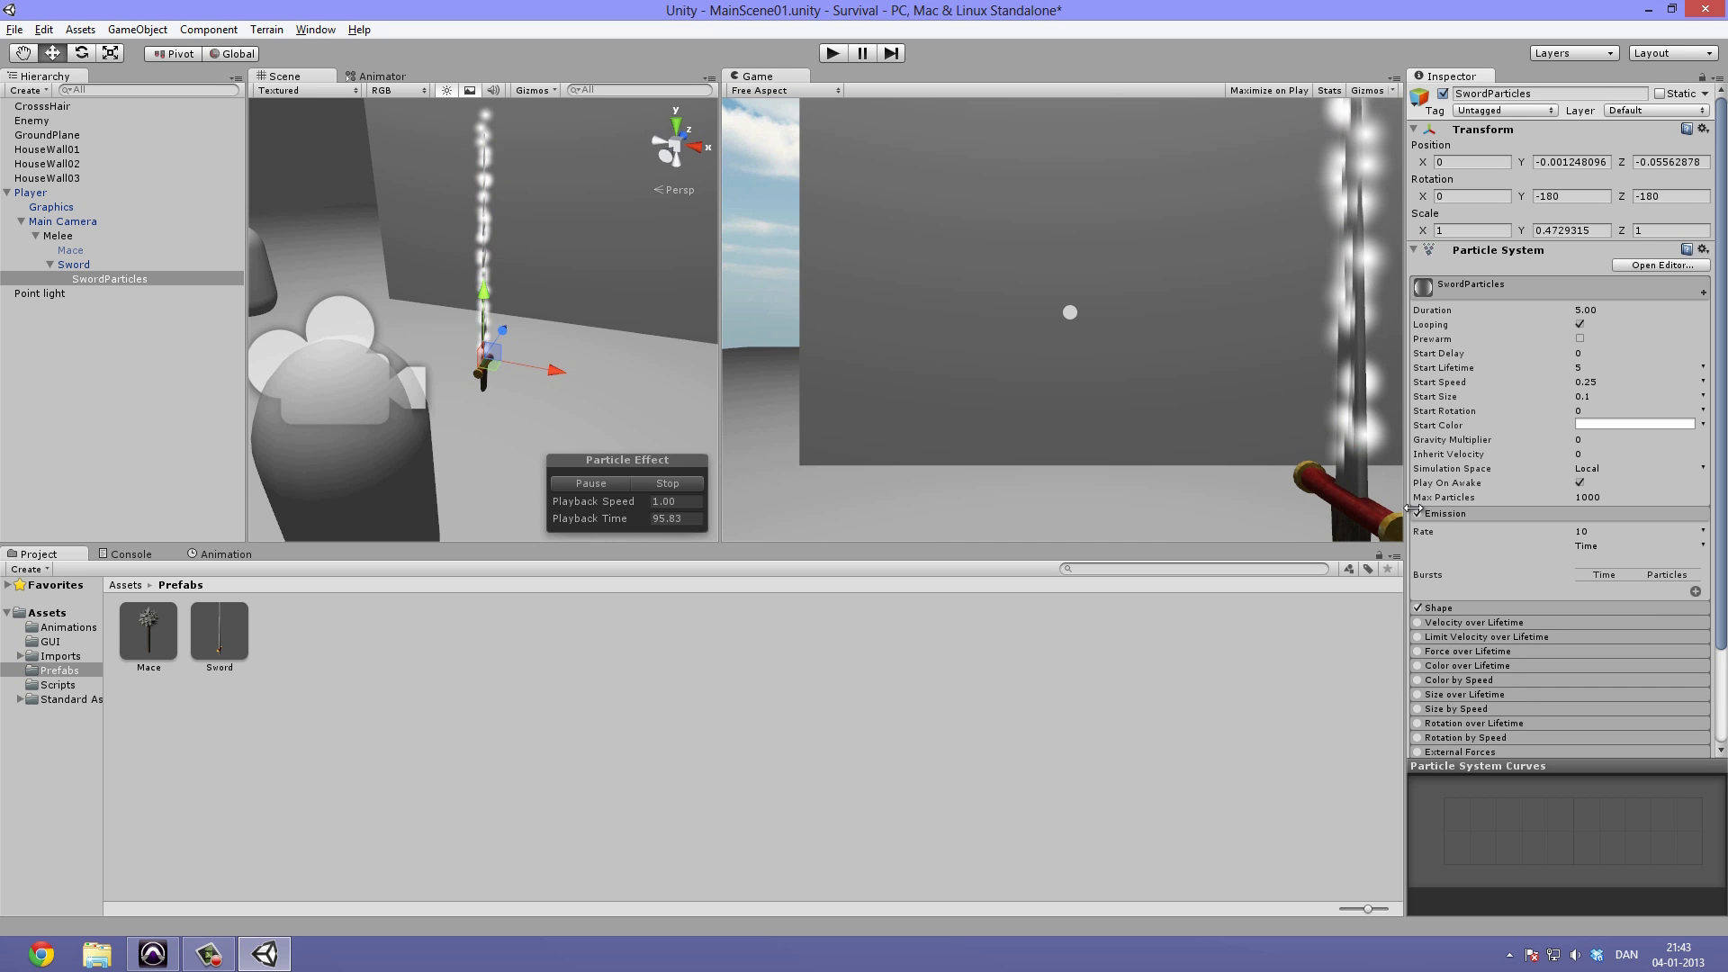
{"action": "left_click", "coordinate": [1611, 531]}
{"action": "type", "text": "2"}
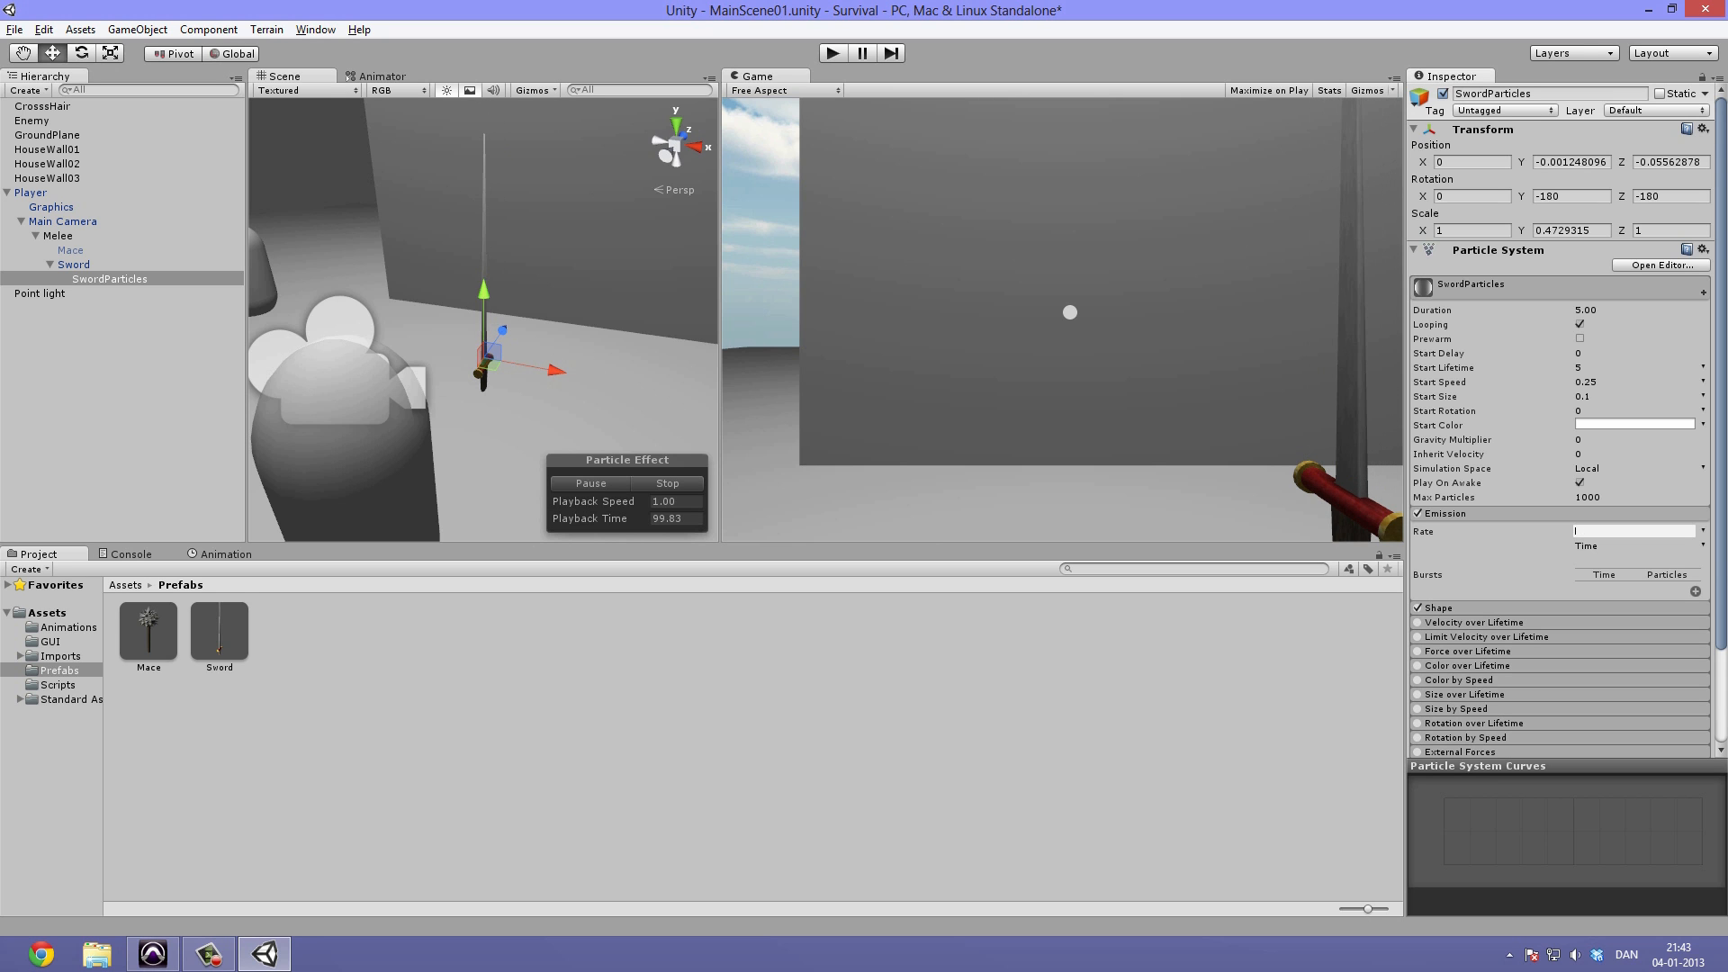
{"action": "key", "text": "Return"}
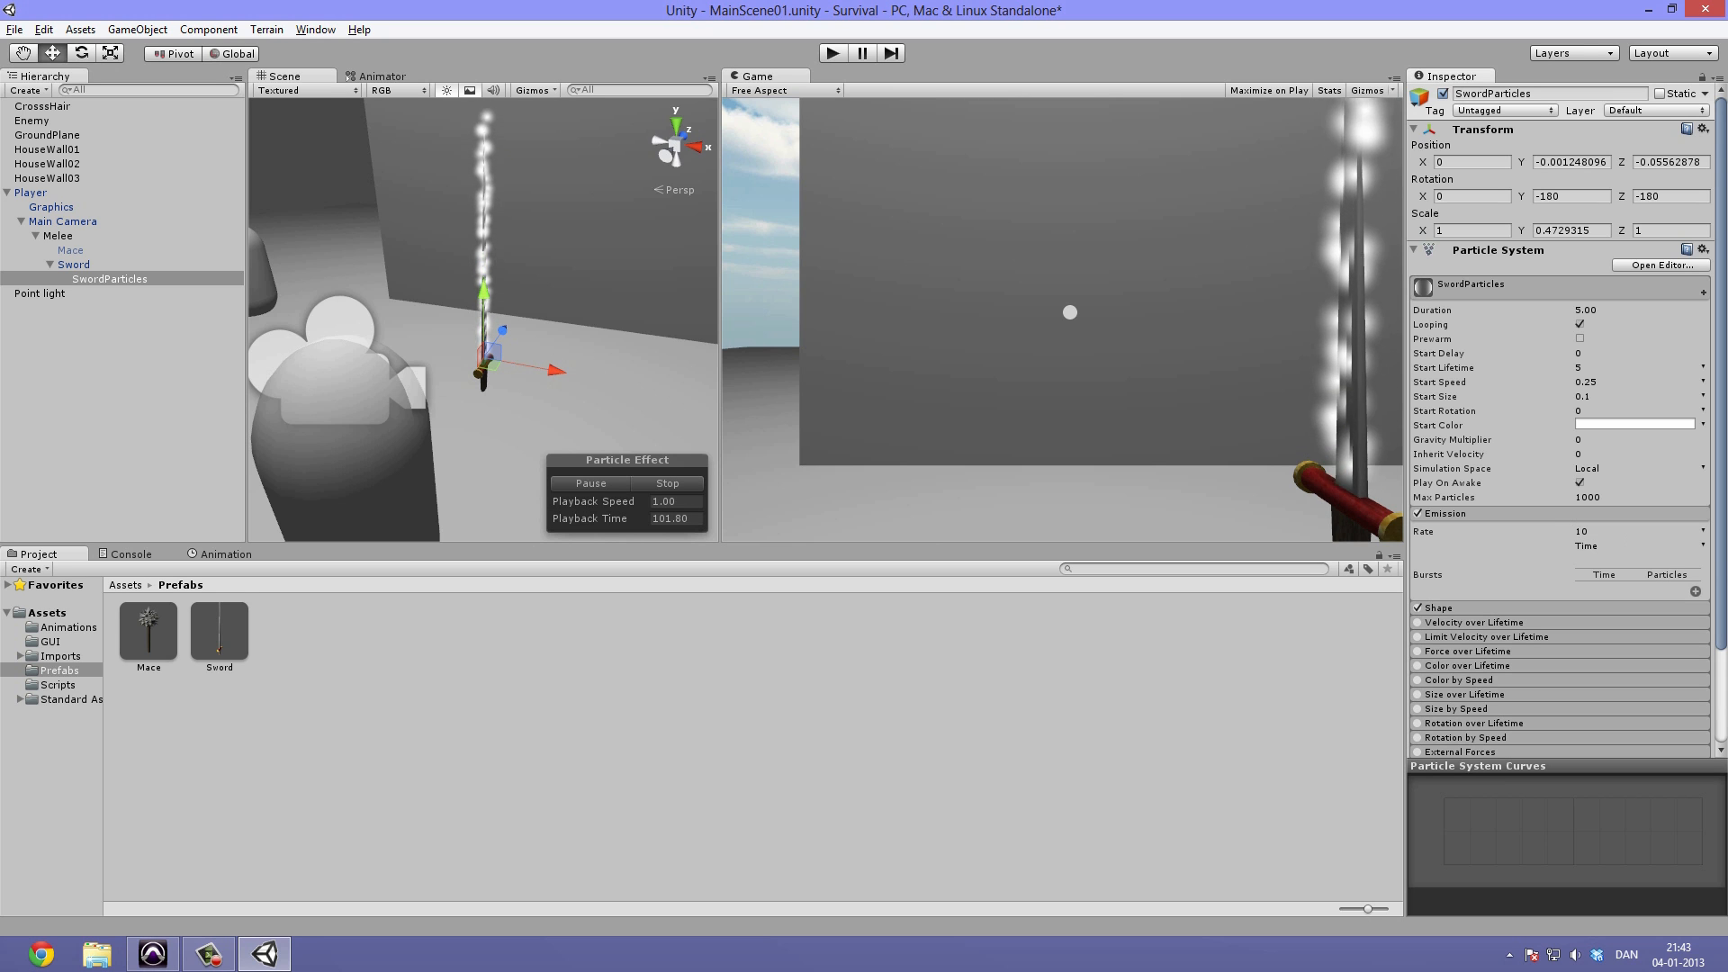
{"action": "left_click_drag", "start_coordinate": [666, 261], "coordinate": [270, 326], "text": "alt"}
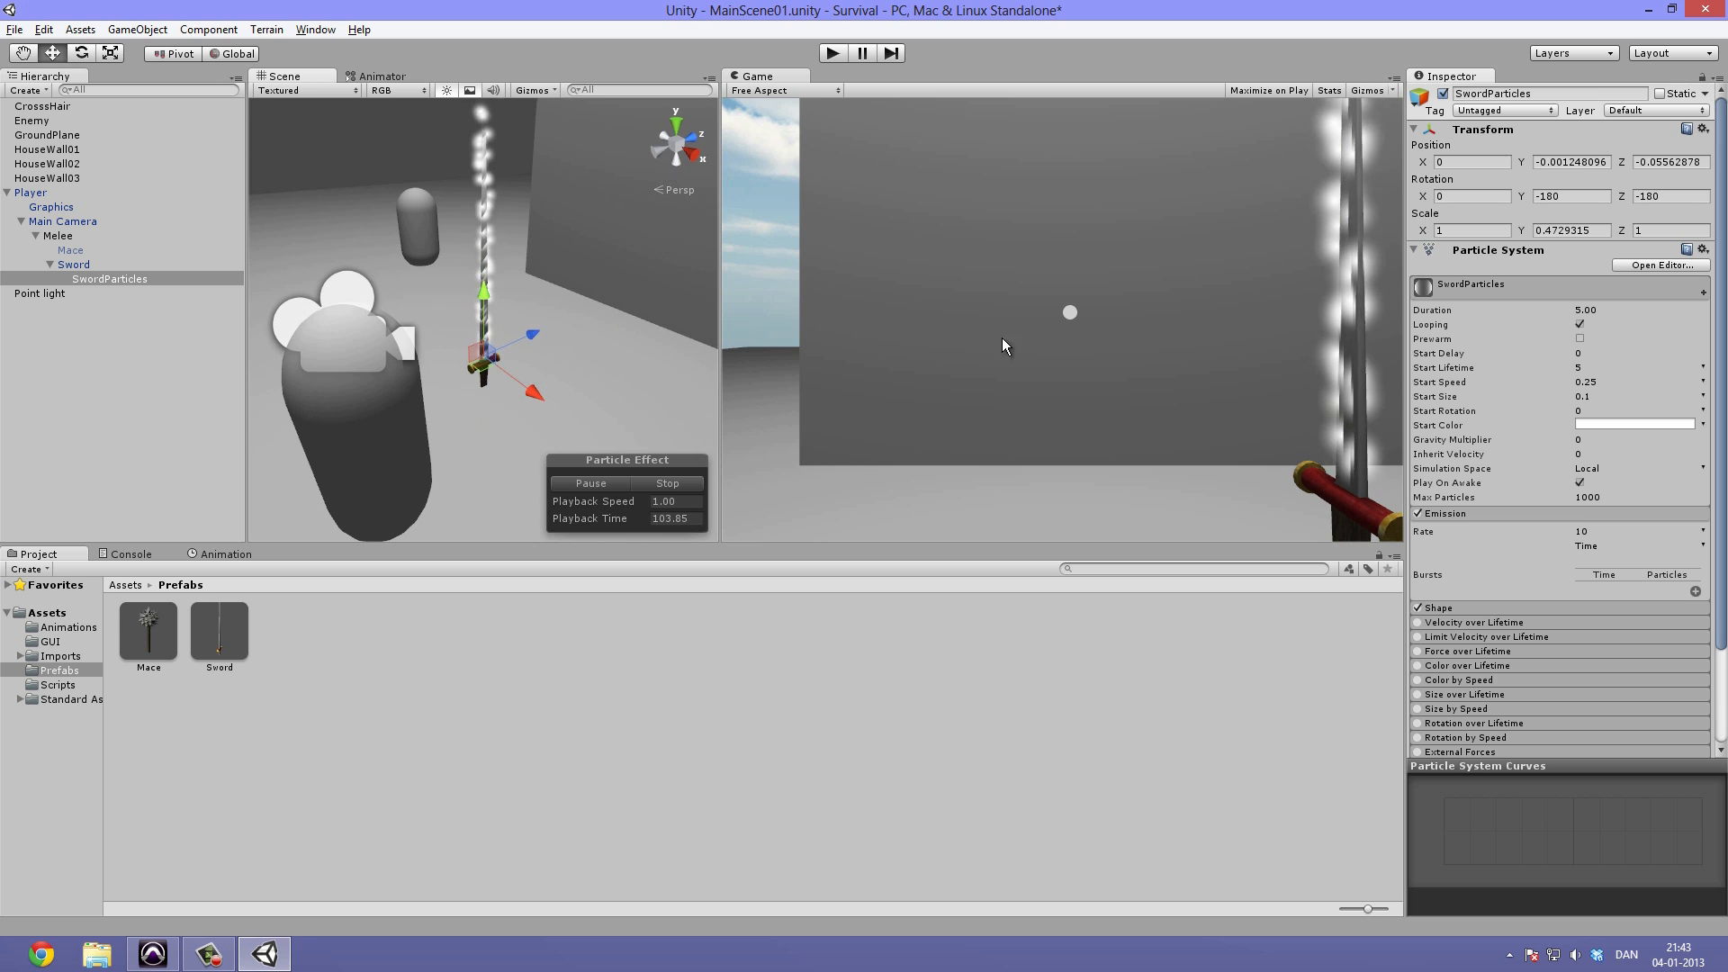
{"action": "left_click", "coordinate": [1524, 513]}
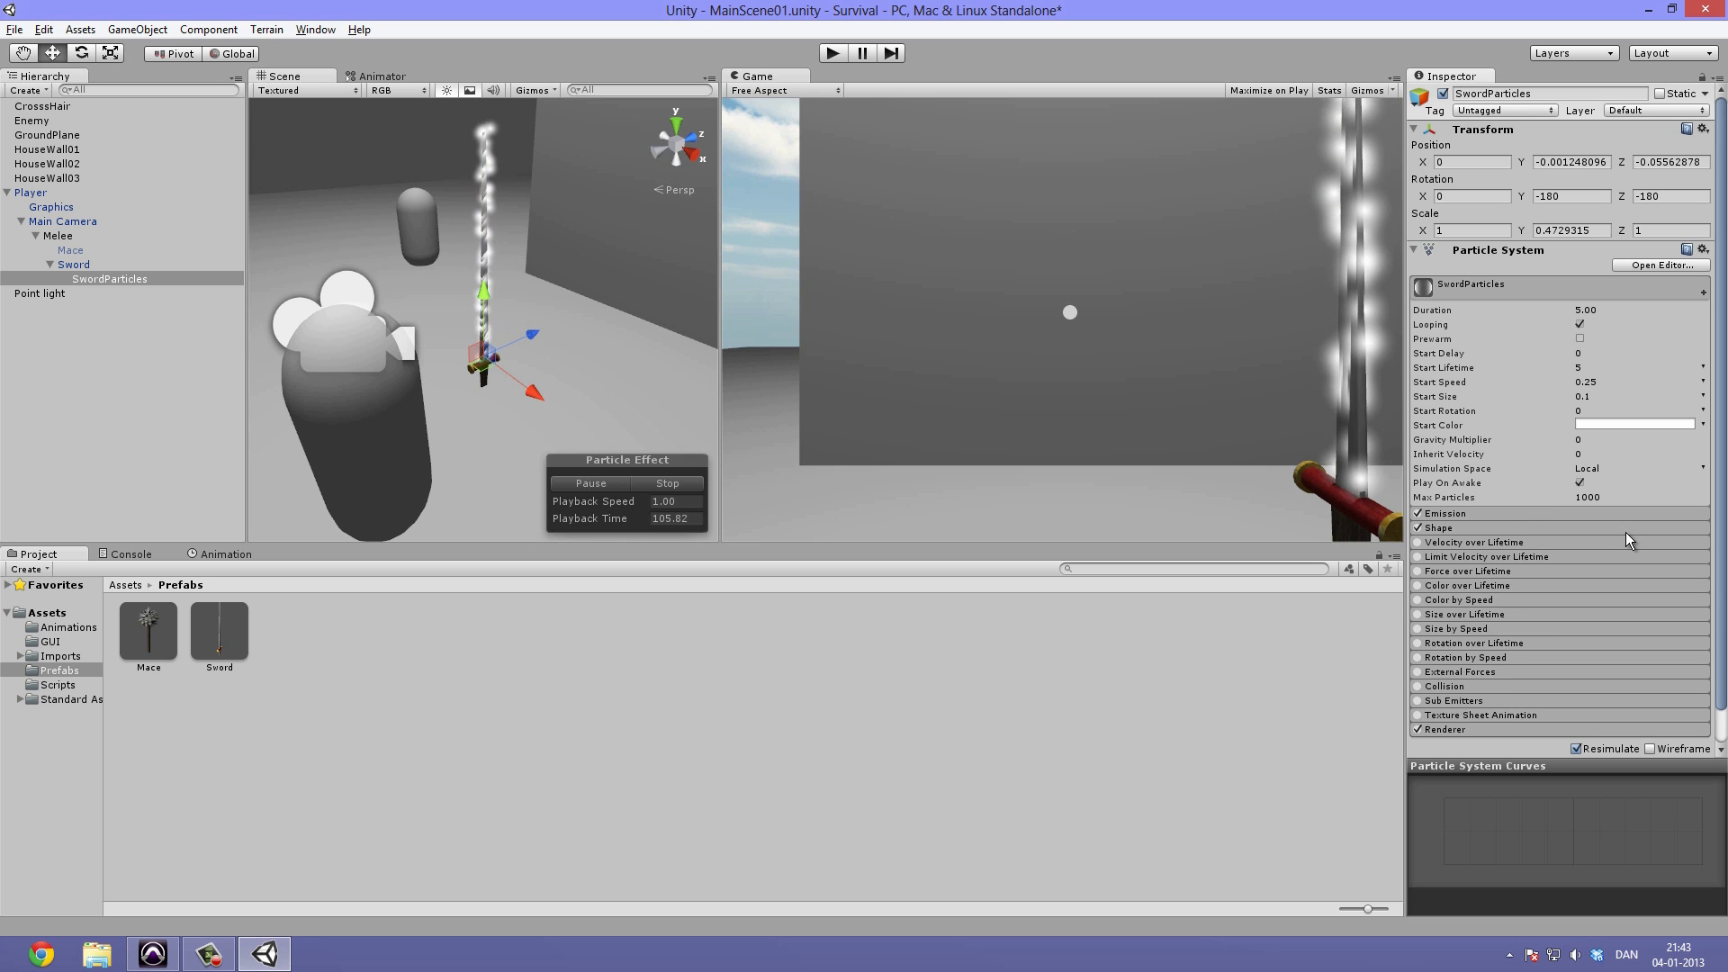
Try a Gravity Multiplier of 0.03 with a Start Speed of 0.85, and undo the recent particle changes.
{"action": "left_click_drag", "start_coordinate": [1521, 440], "coordinate": [1530, 443]}
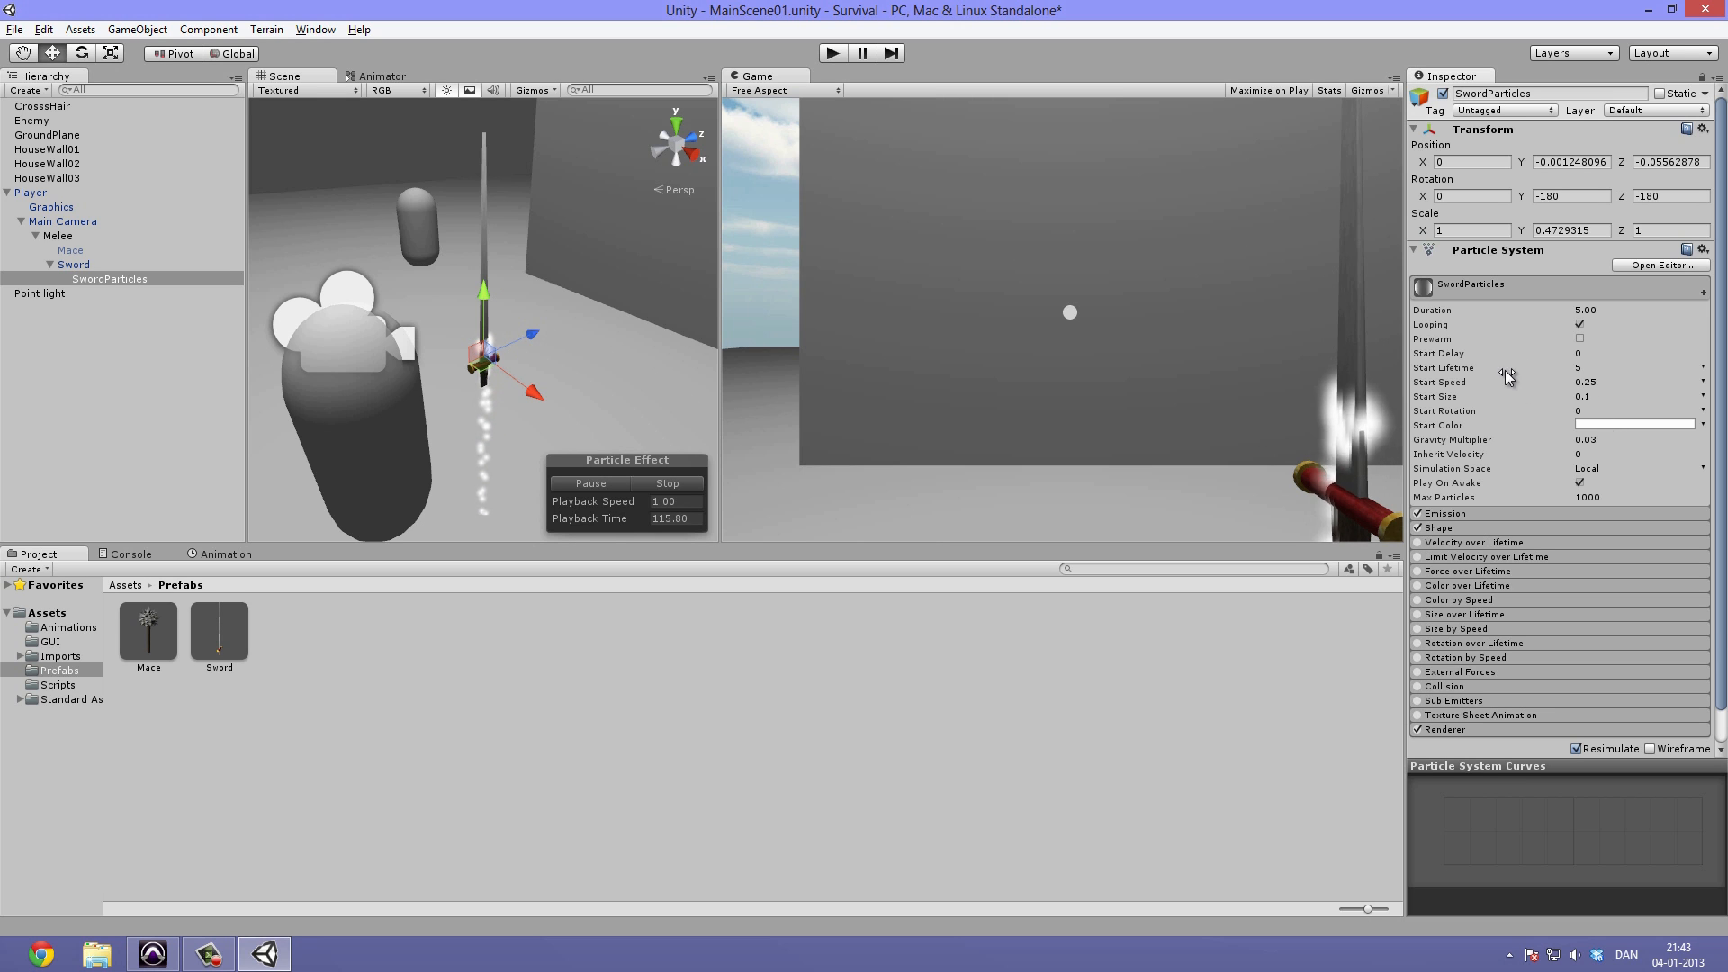
{"action": "left_click_drag", "start_coordinate": [1497, 385], "coordinate": [1519, 381]}
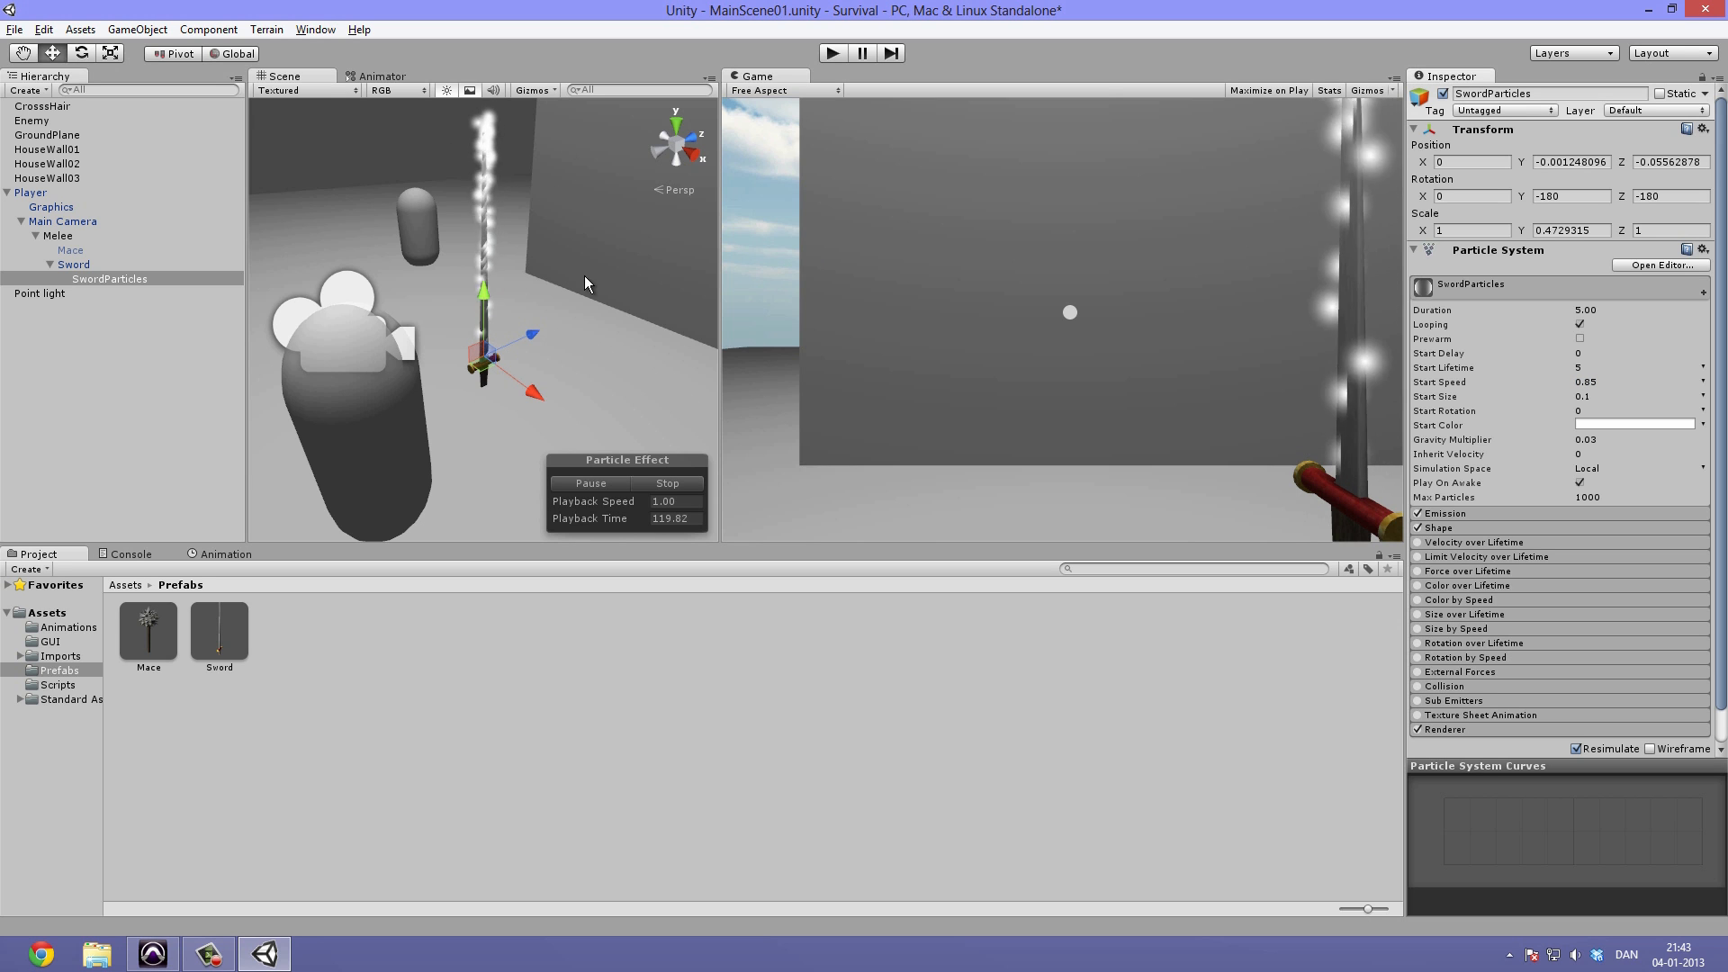
{"action": "key", "text": "ctrl+z"}
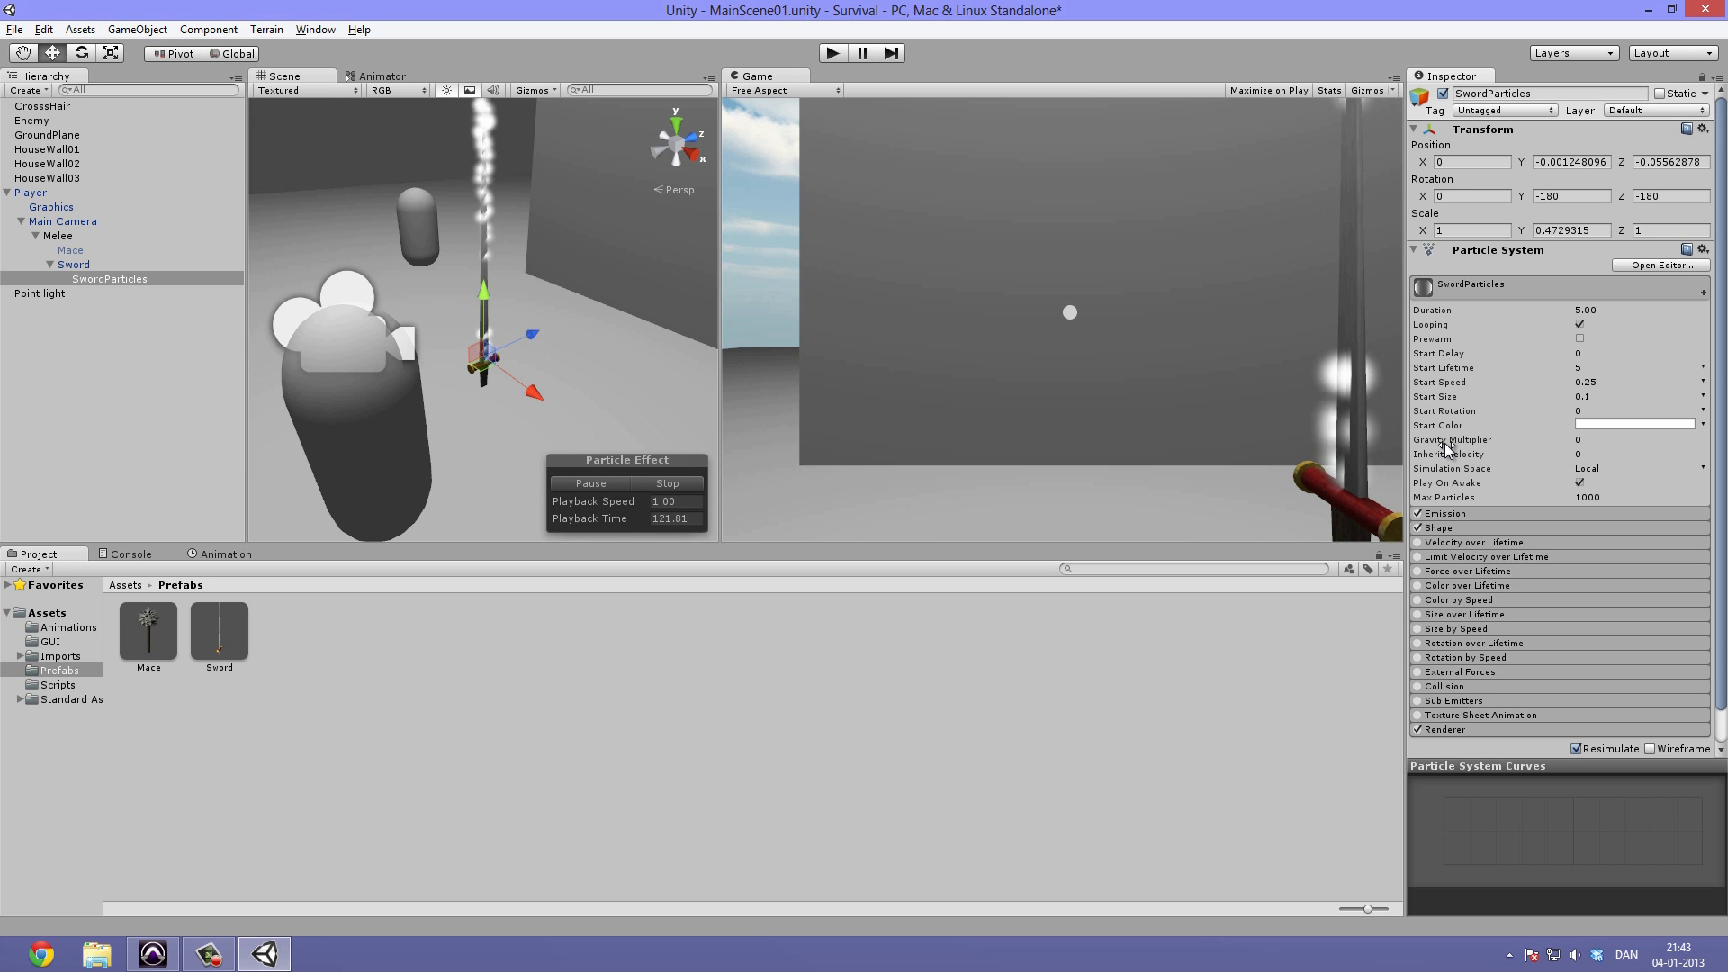
{"action": "key", "text": "ctrl+z"}
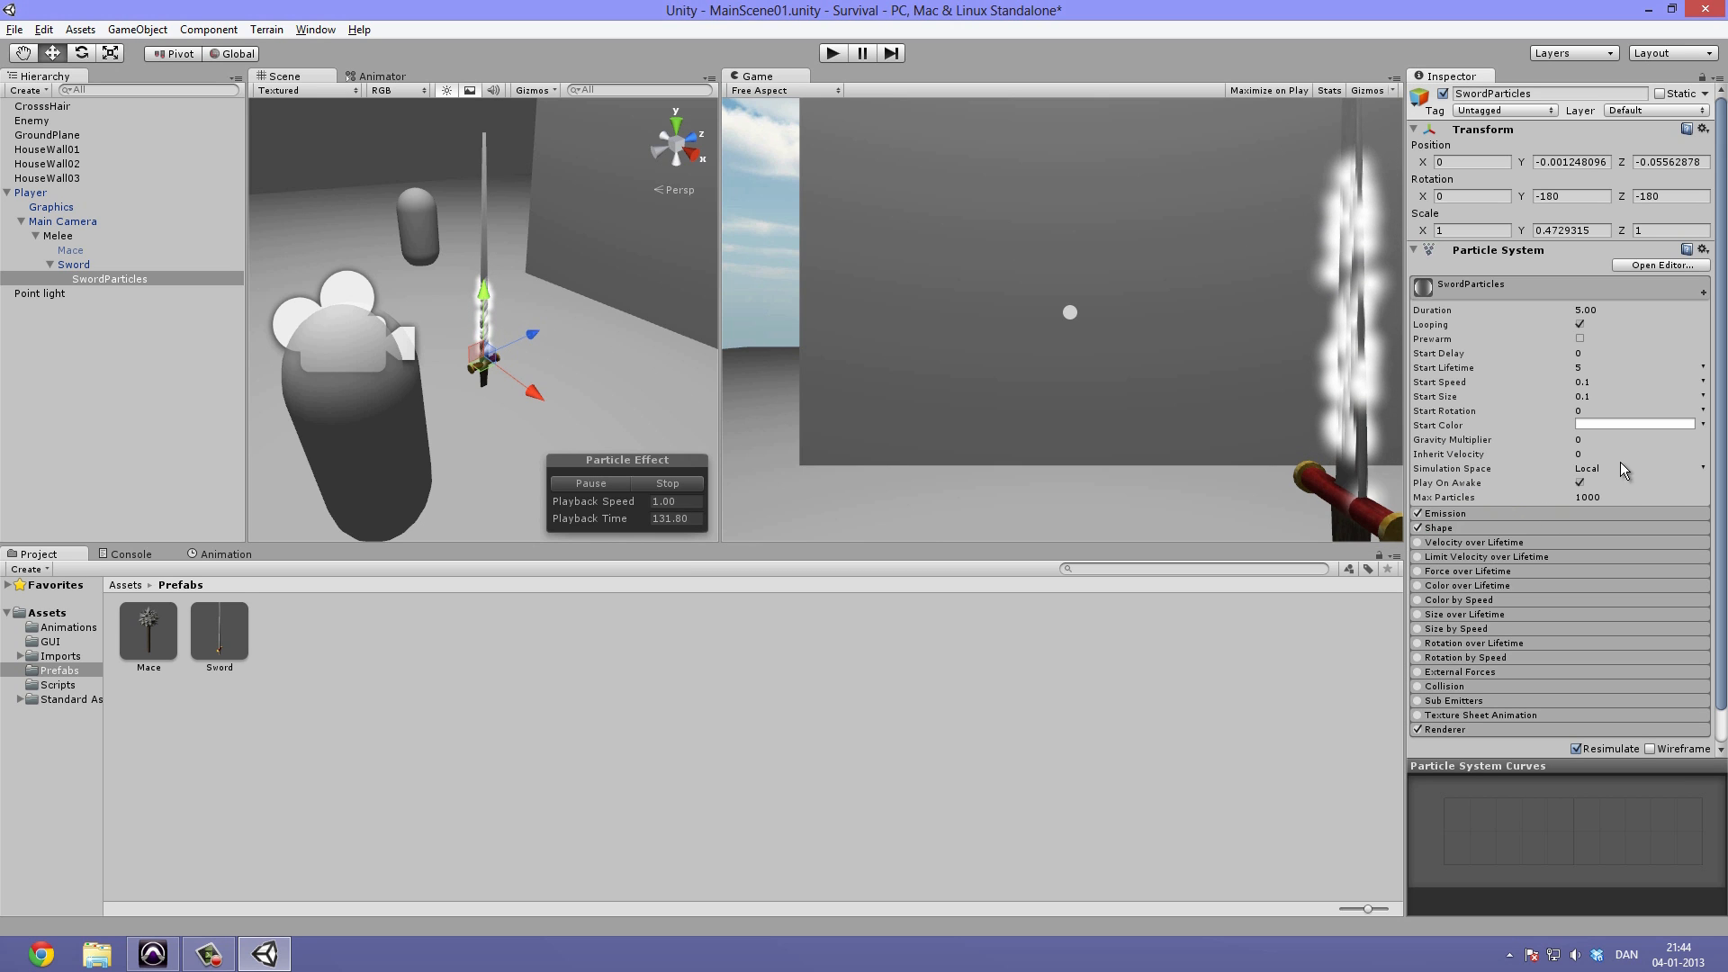
Set the Start Speed to 0.25 and check the particle stream from hilt to blade tip.
{"action": "left_click", "coordinate": [1608, 382]}
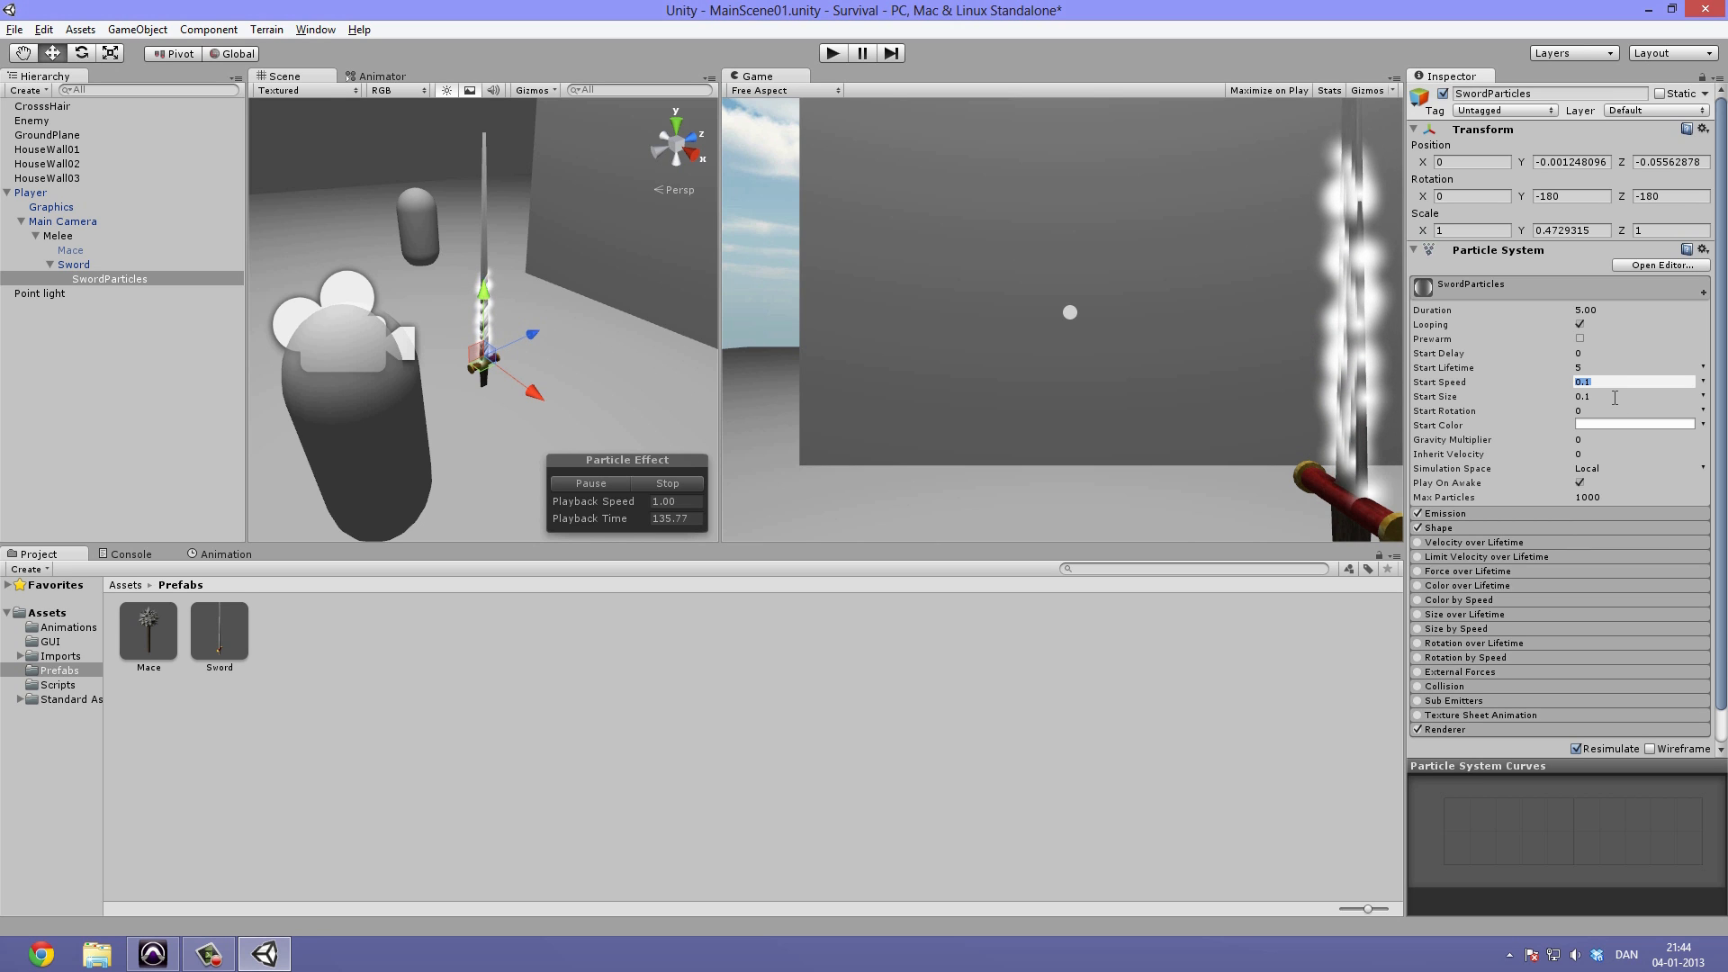
{"action": "type", "text": "0."}
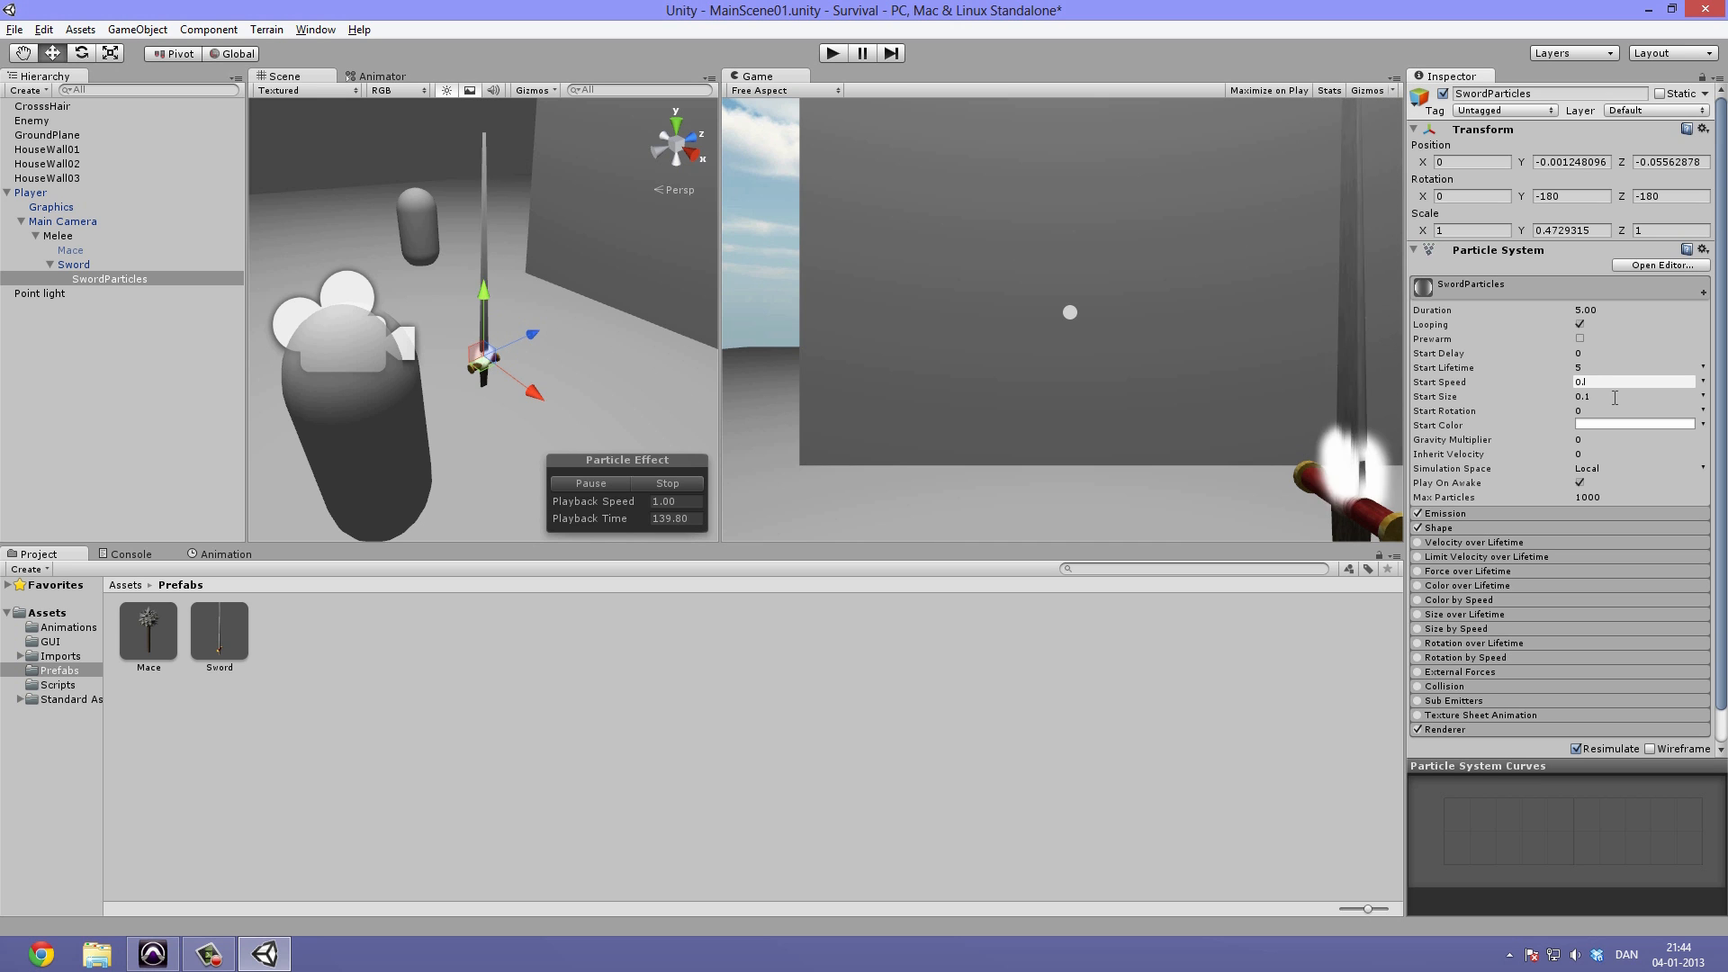
{"action": "type", "text": "25"}
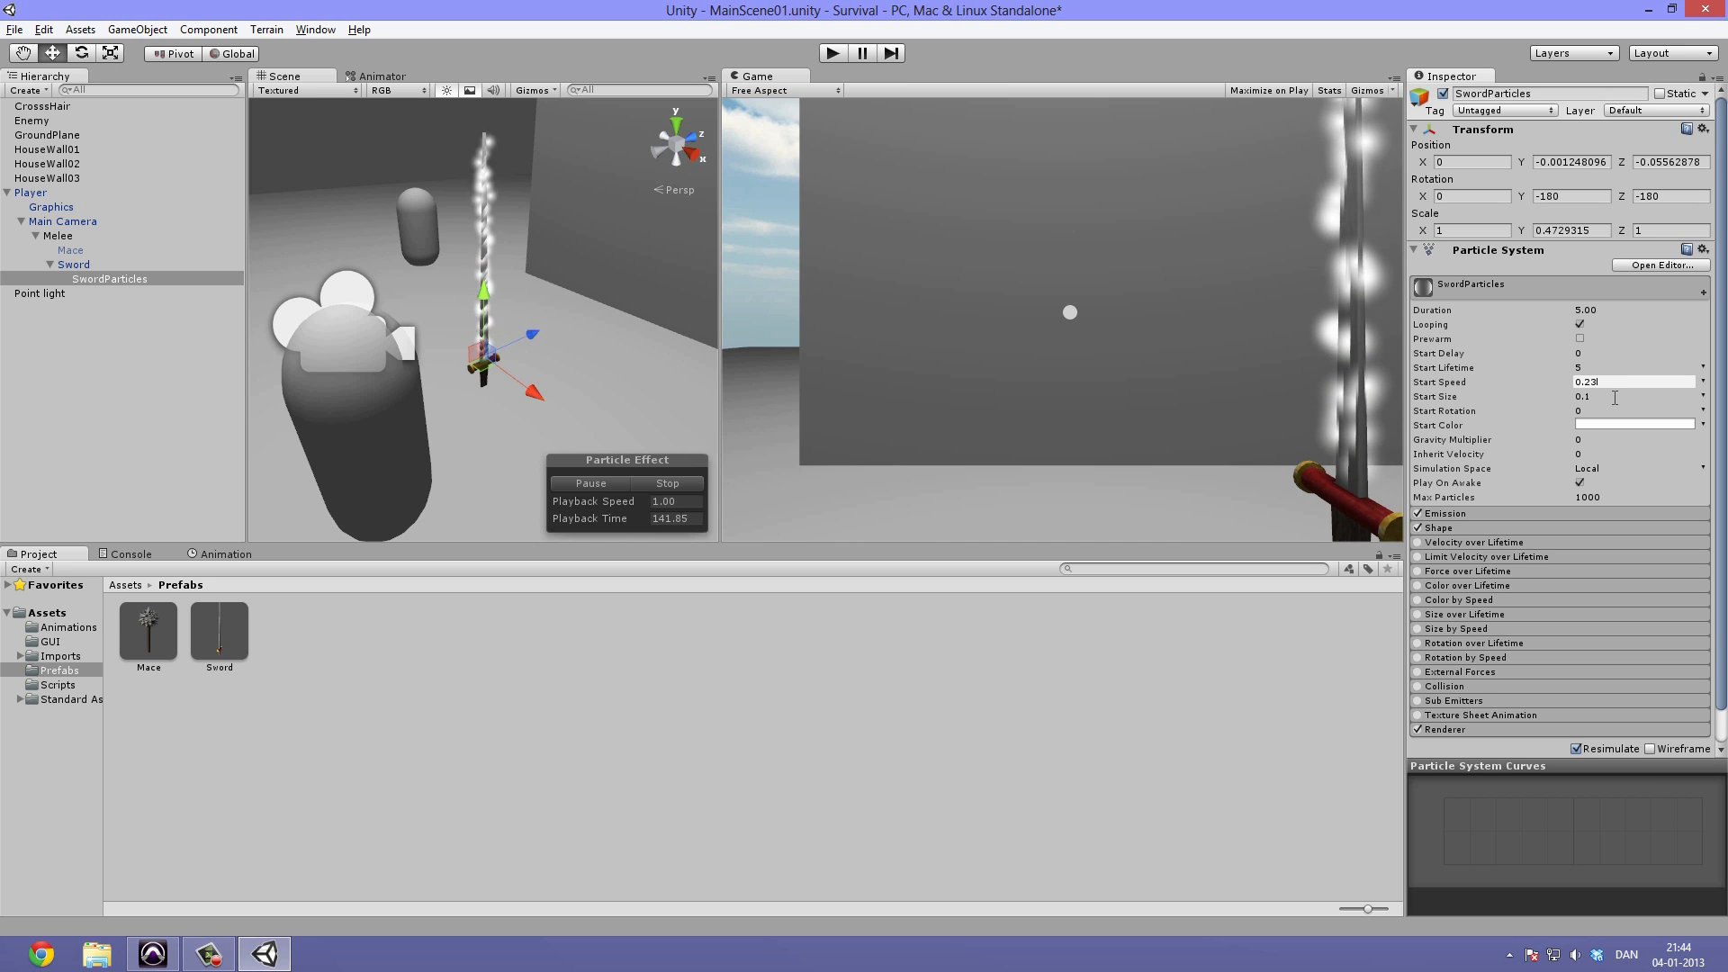
{"action": "key", "text": "Return"}
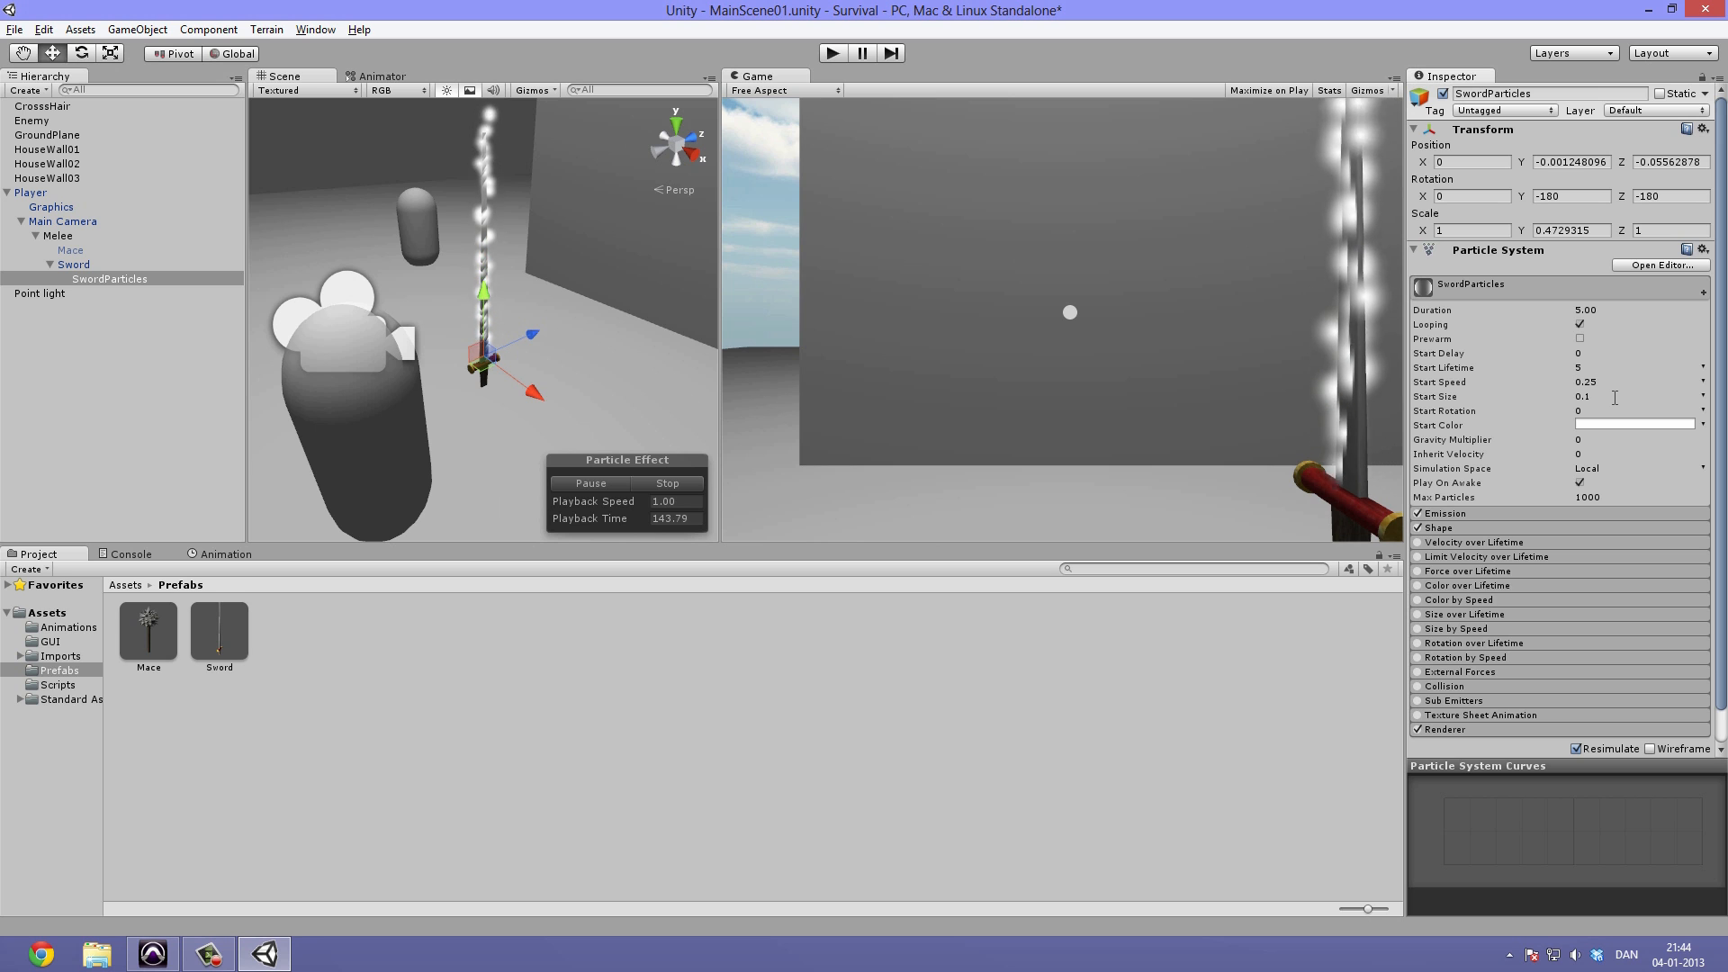
{"action": "left_click_drag", "start_coordinate": [493, 232], "coordinate": [540, 200], "text": "alt"}
{"action": "middle_click_drag", "start_coordinate": [551, 161], "coordinate": [531, 207]}
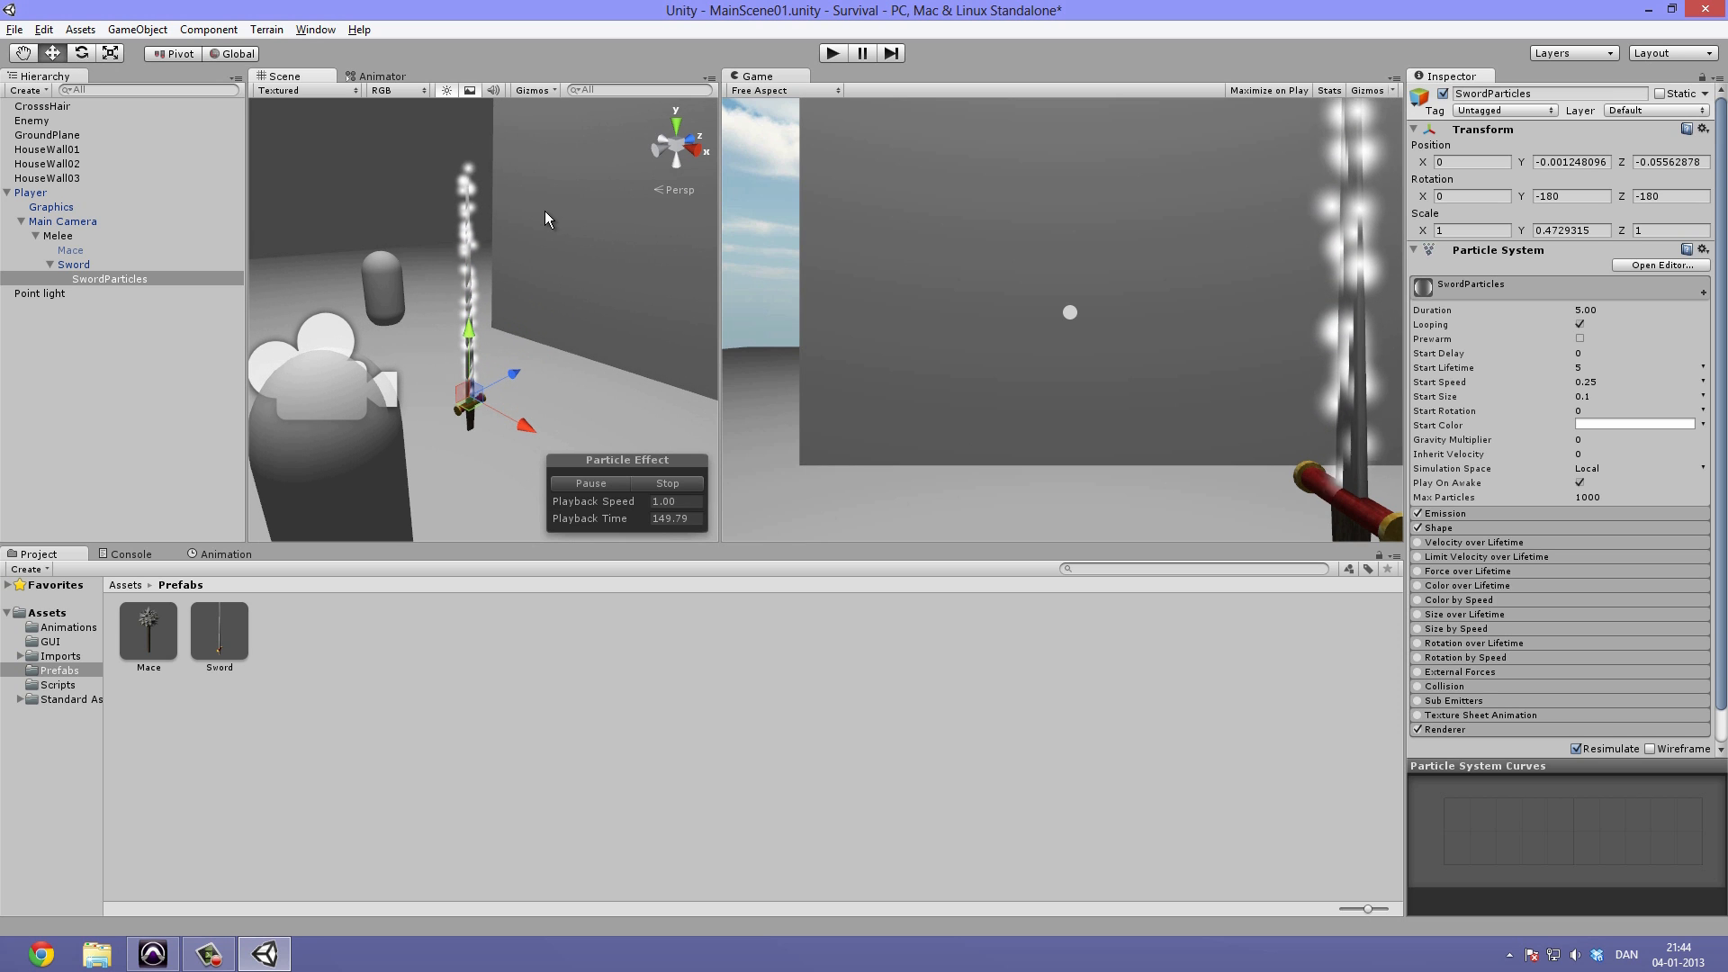
Enable Color by Speed on the sword particles and set its gradient's start colour to red (255, 0, 0).
{"action": "scroll", "coordinate": [544, 210], "scroll_direction": "up", "scroll_amount": 3}
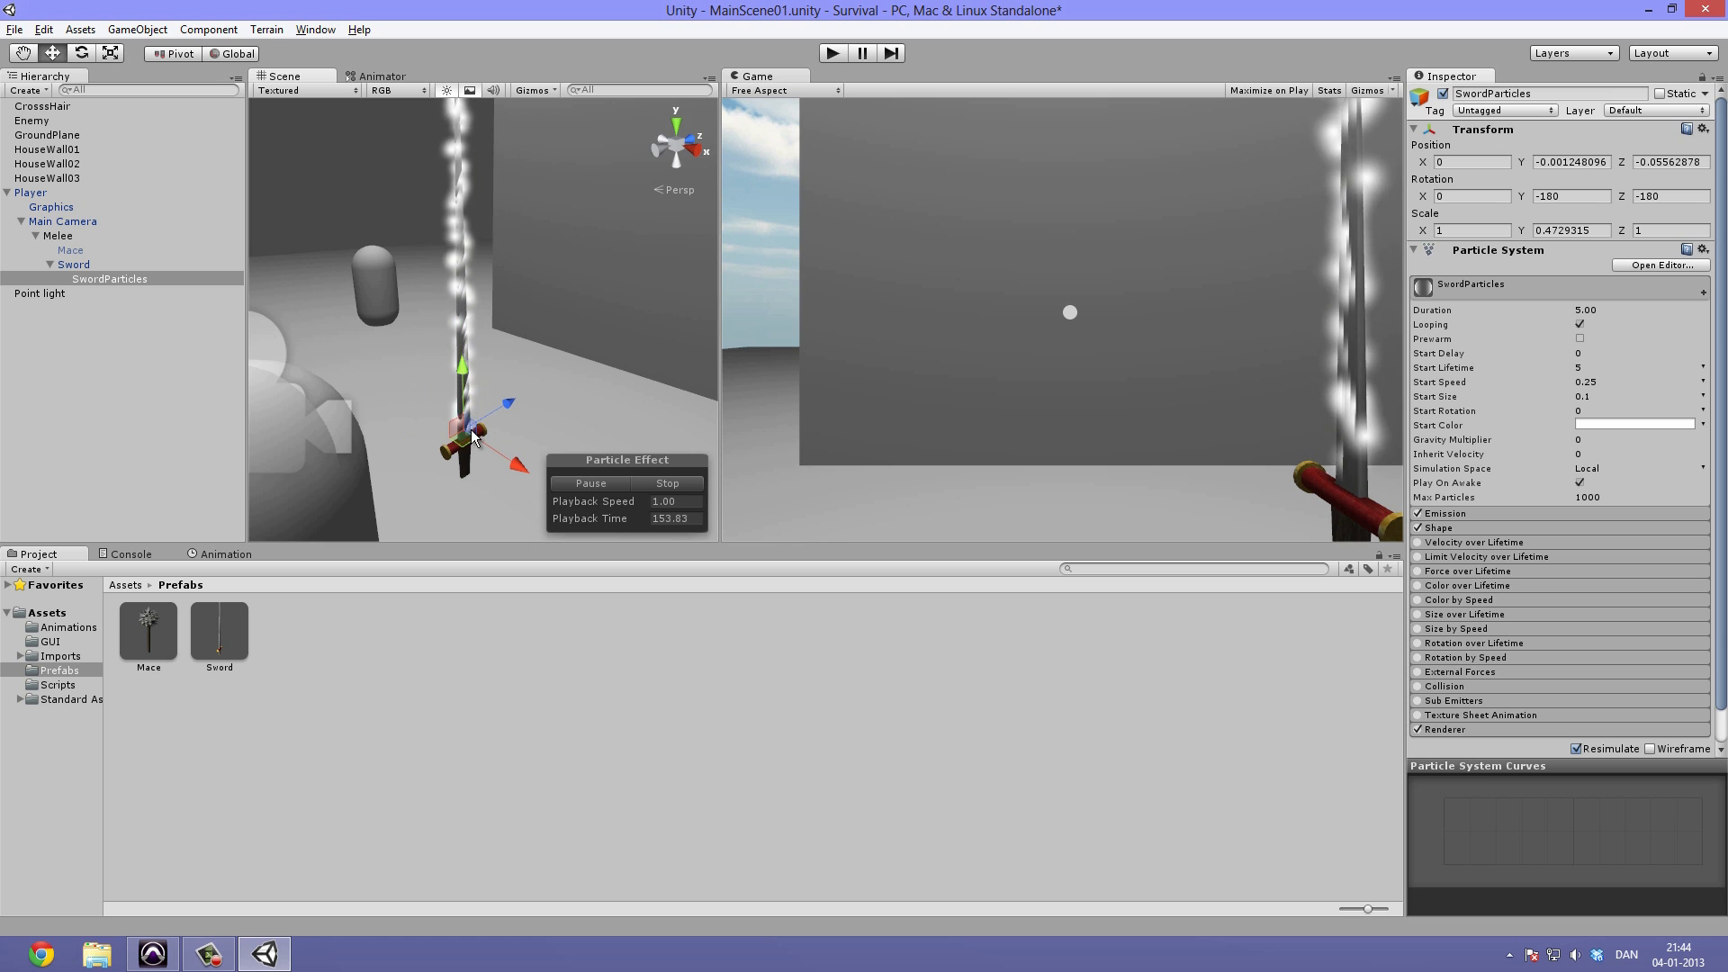
{"action": "middle_click_drag", "start_coordinate": [474, 436], "coordinate": [478, 424]}
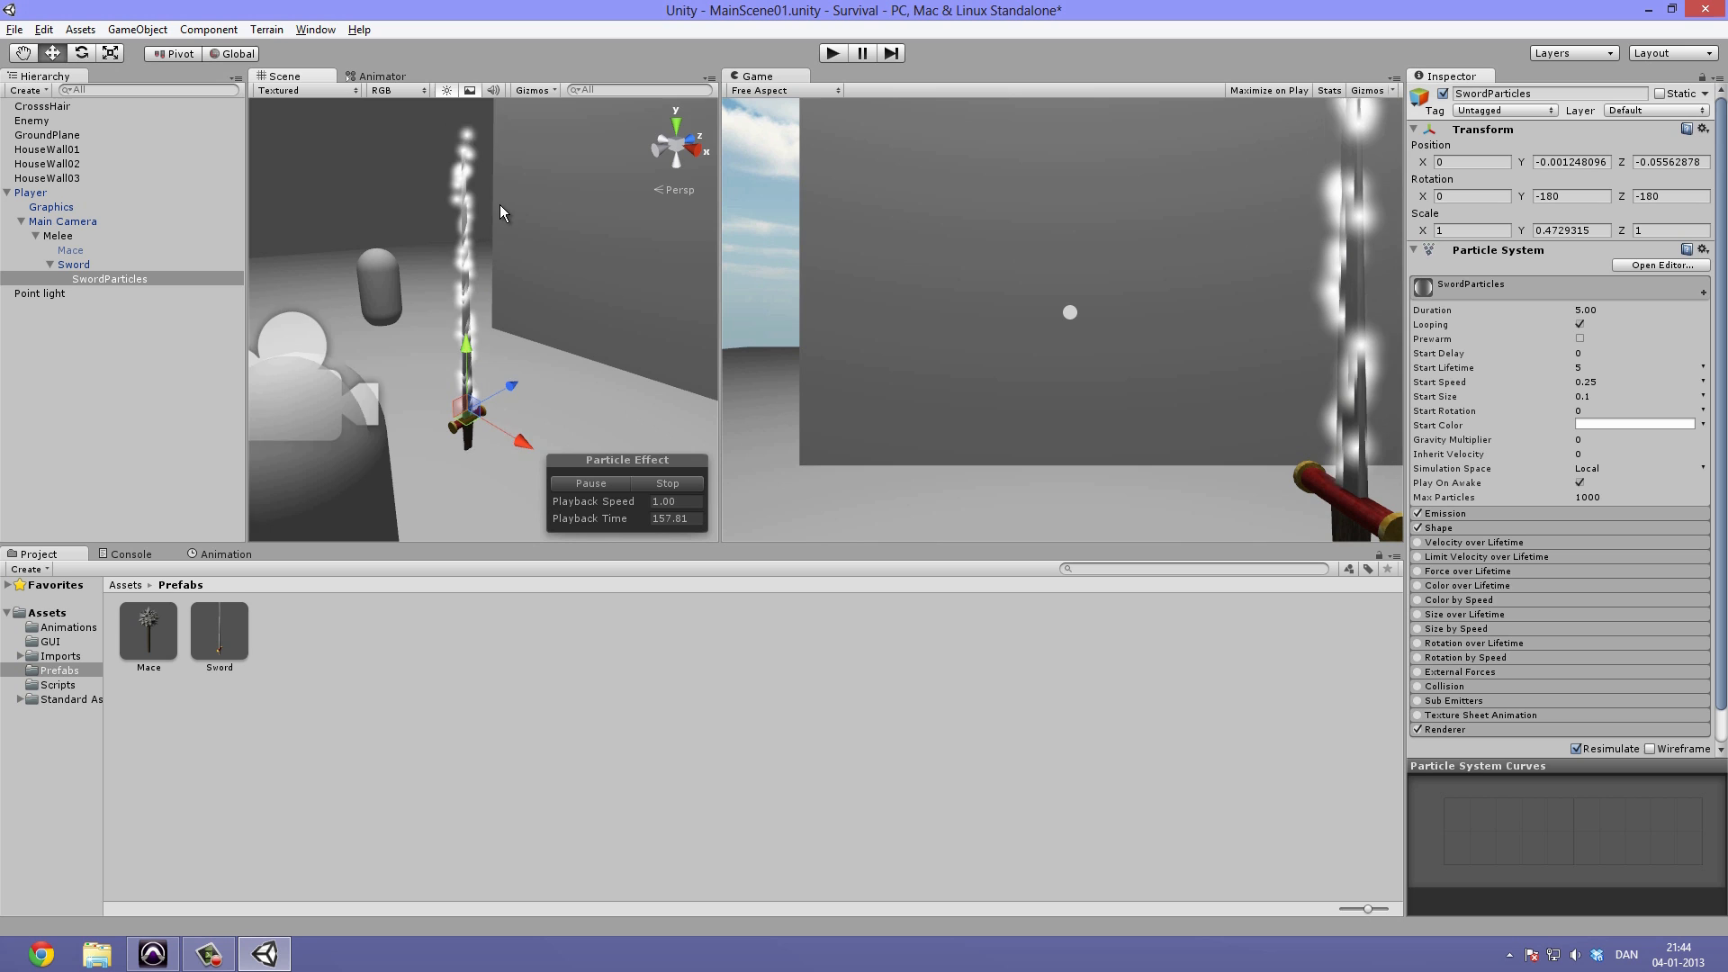
{"action": "scroll", "coordinate": [500, 207], "scroll_direction": "up", "scroll_amount": 1}
{"action": "scroll", "coordinate": [477, 241], "scroll_direction": "down", "scroll_amount": 1}
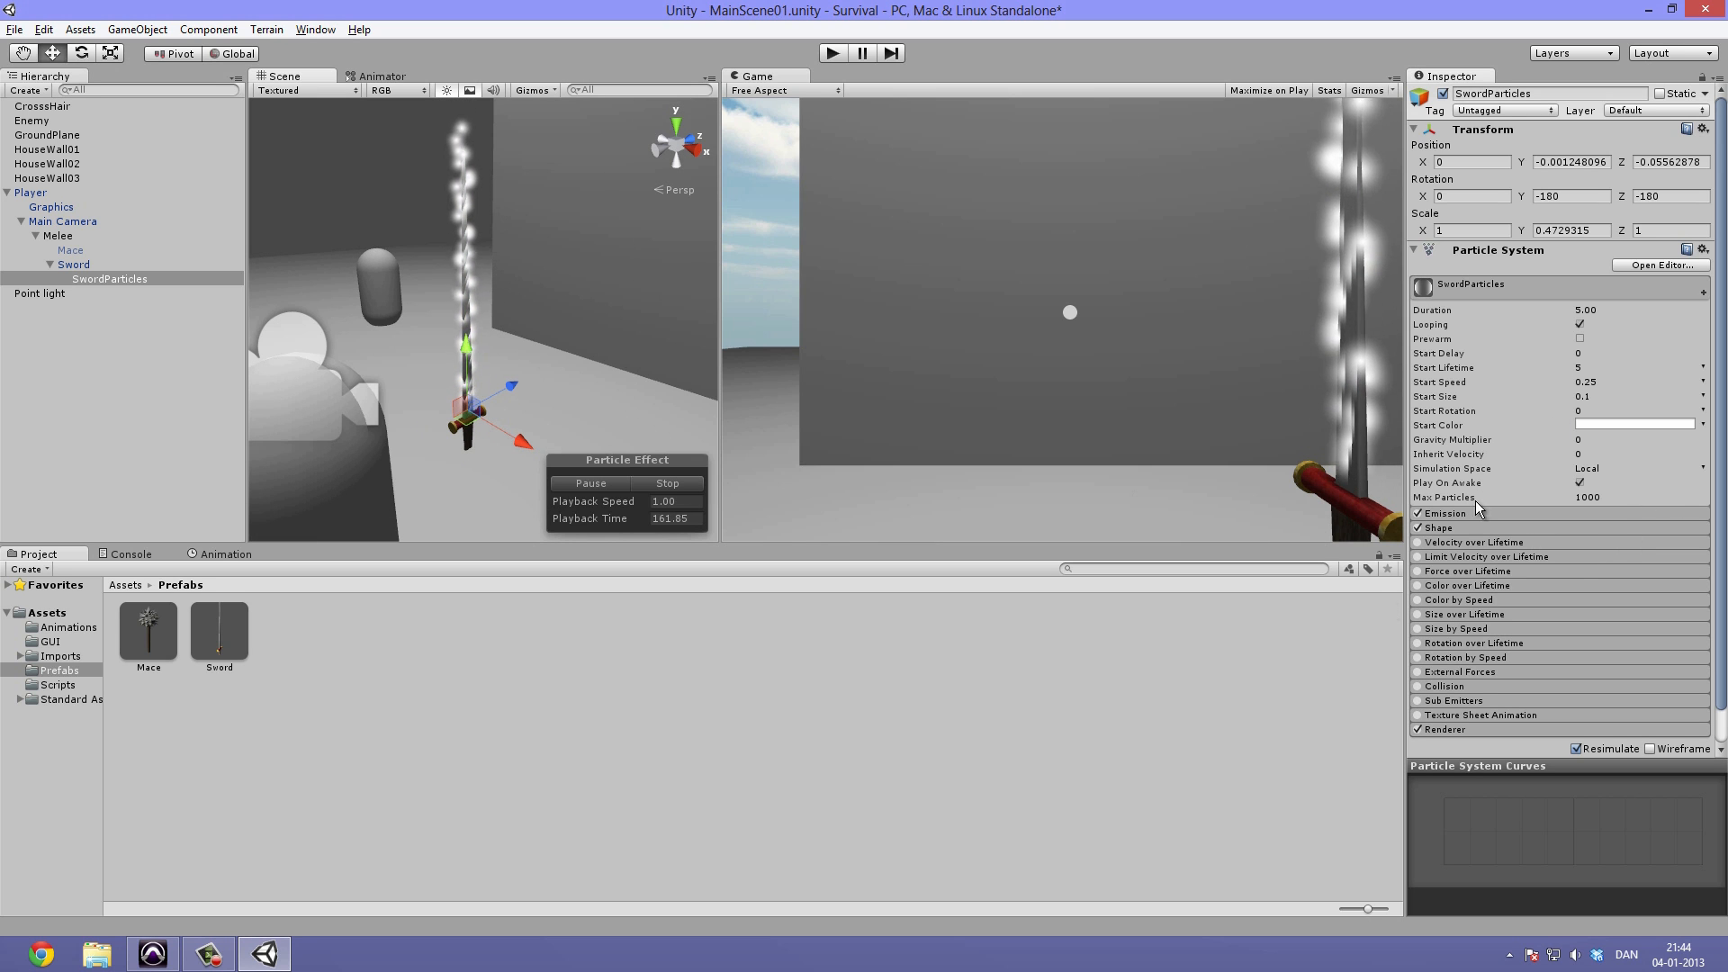
{"action": "left_click", "coordinate": [1411, 602]}
{"action": "left_click", "coordinate": [1417, 600]}
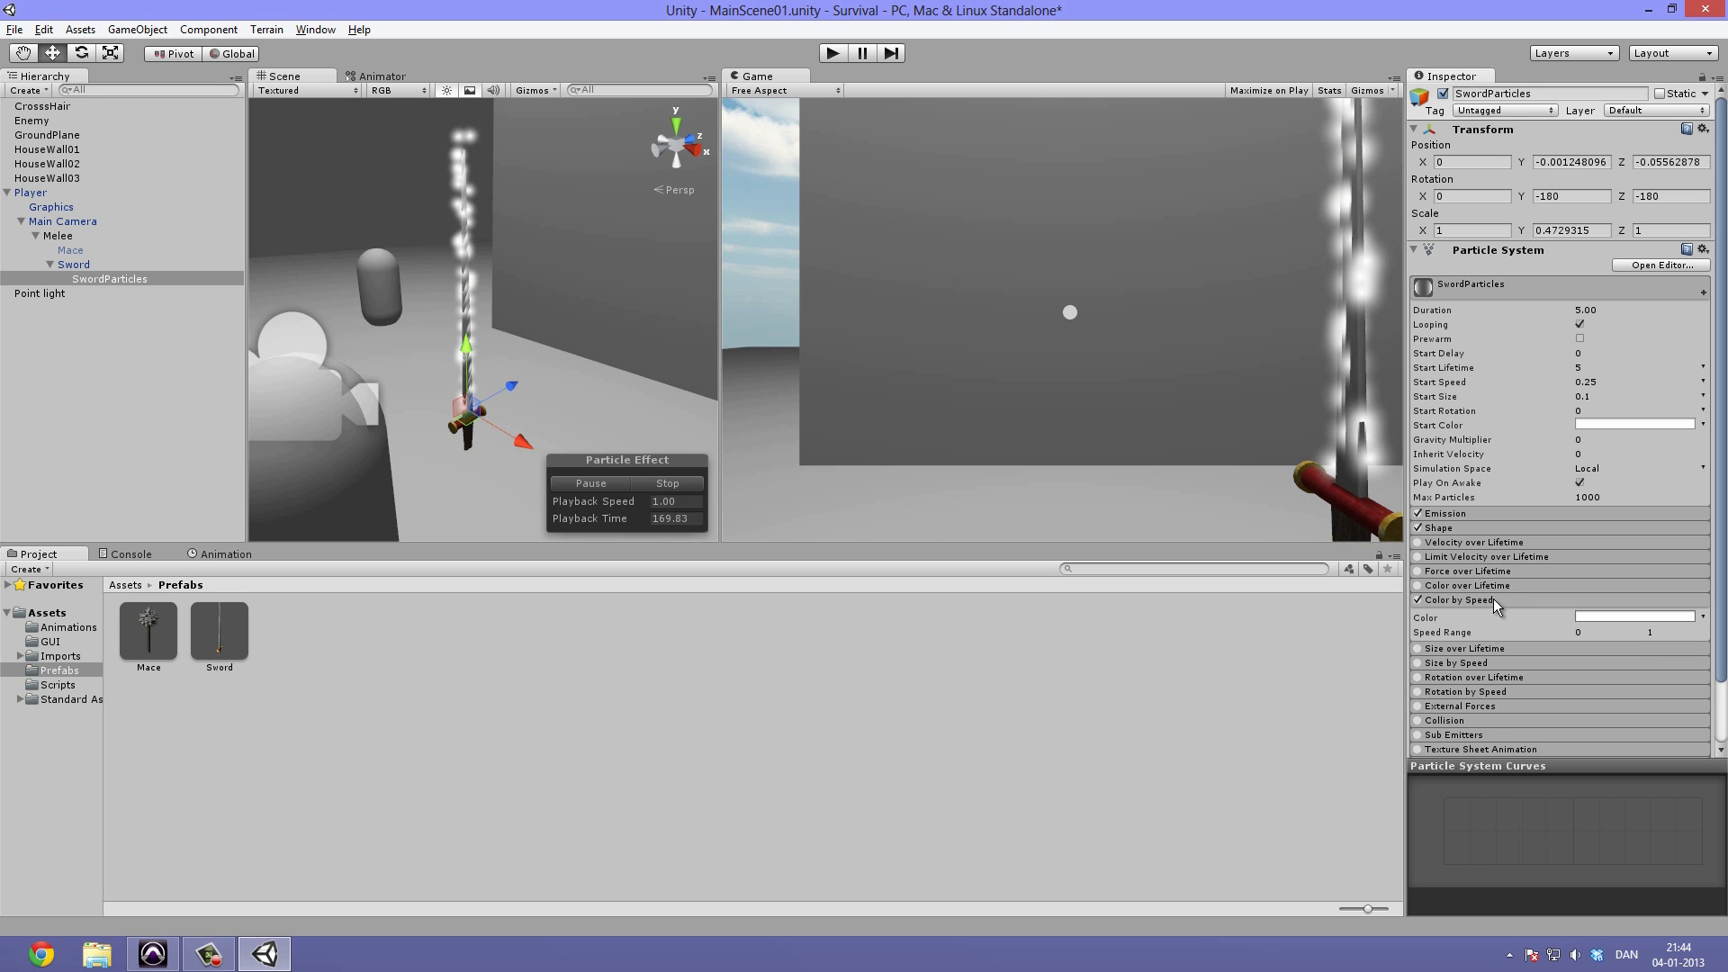
{"action": "left_click", "coordinate": [1608, 616]}
{"action": "left_click_drag", "start_coordinate": [189, 43], "coordinate": [880, 457]}
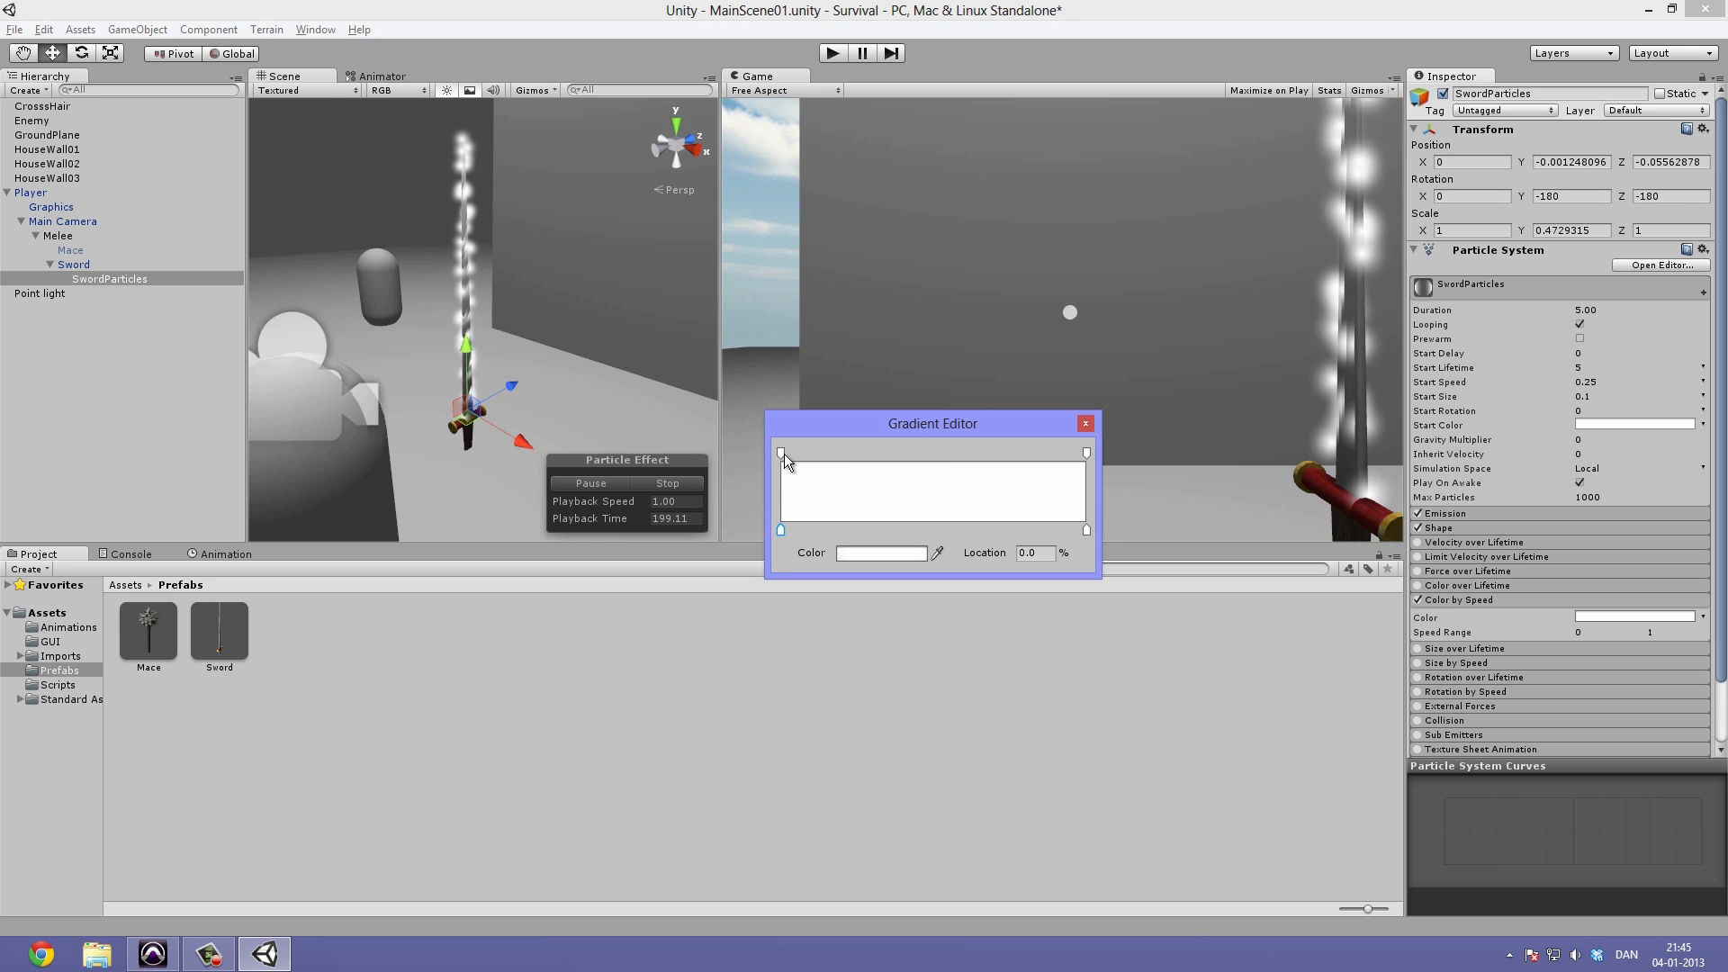
{"action": "left_click", "coordinate": [877, 554]}
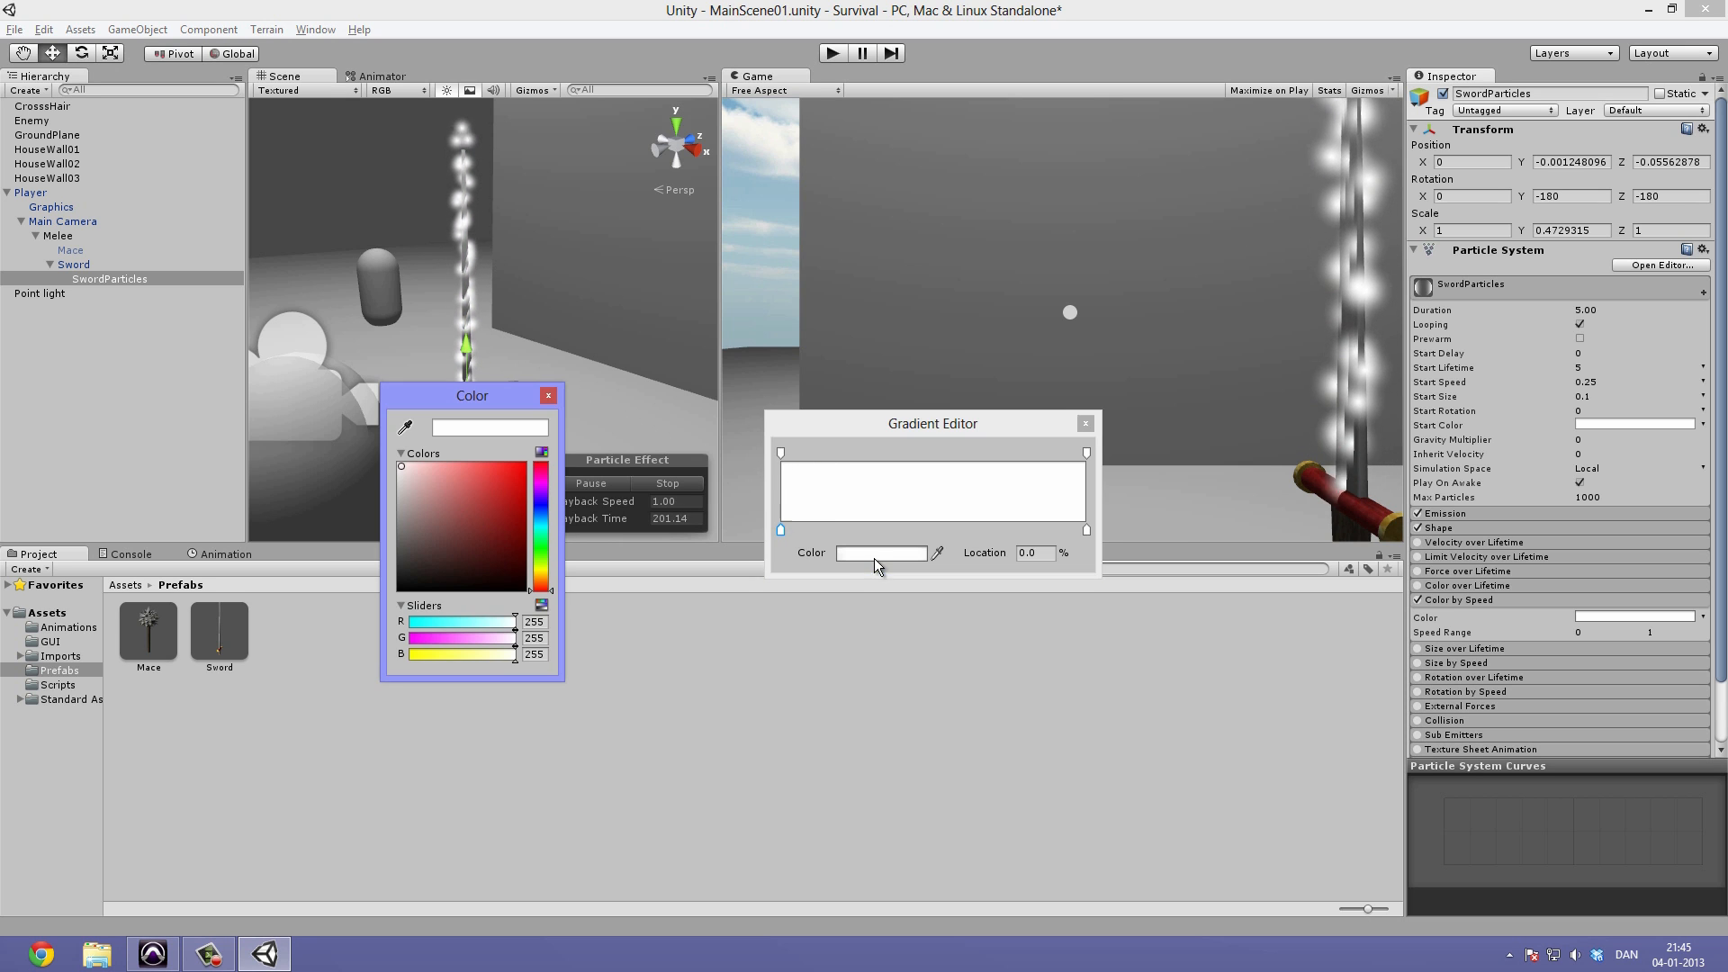
{"action": "left_click", "coordinate": [521, 467]}
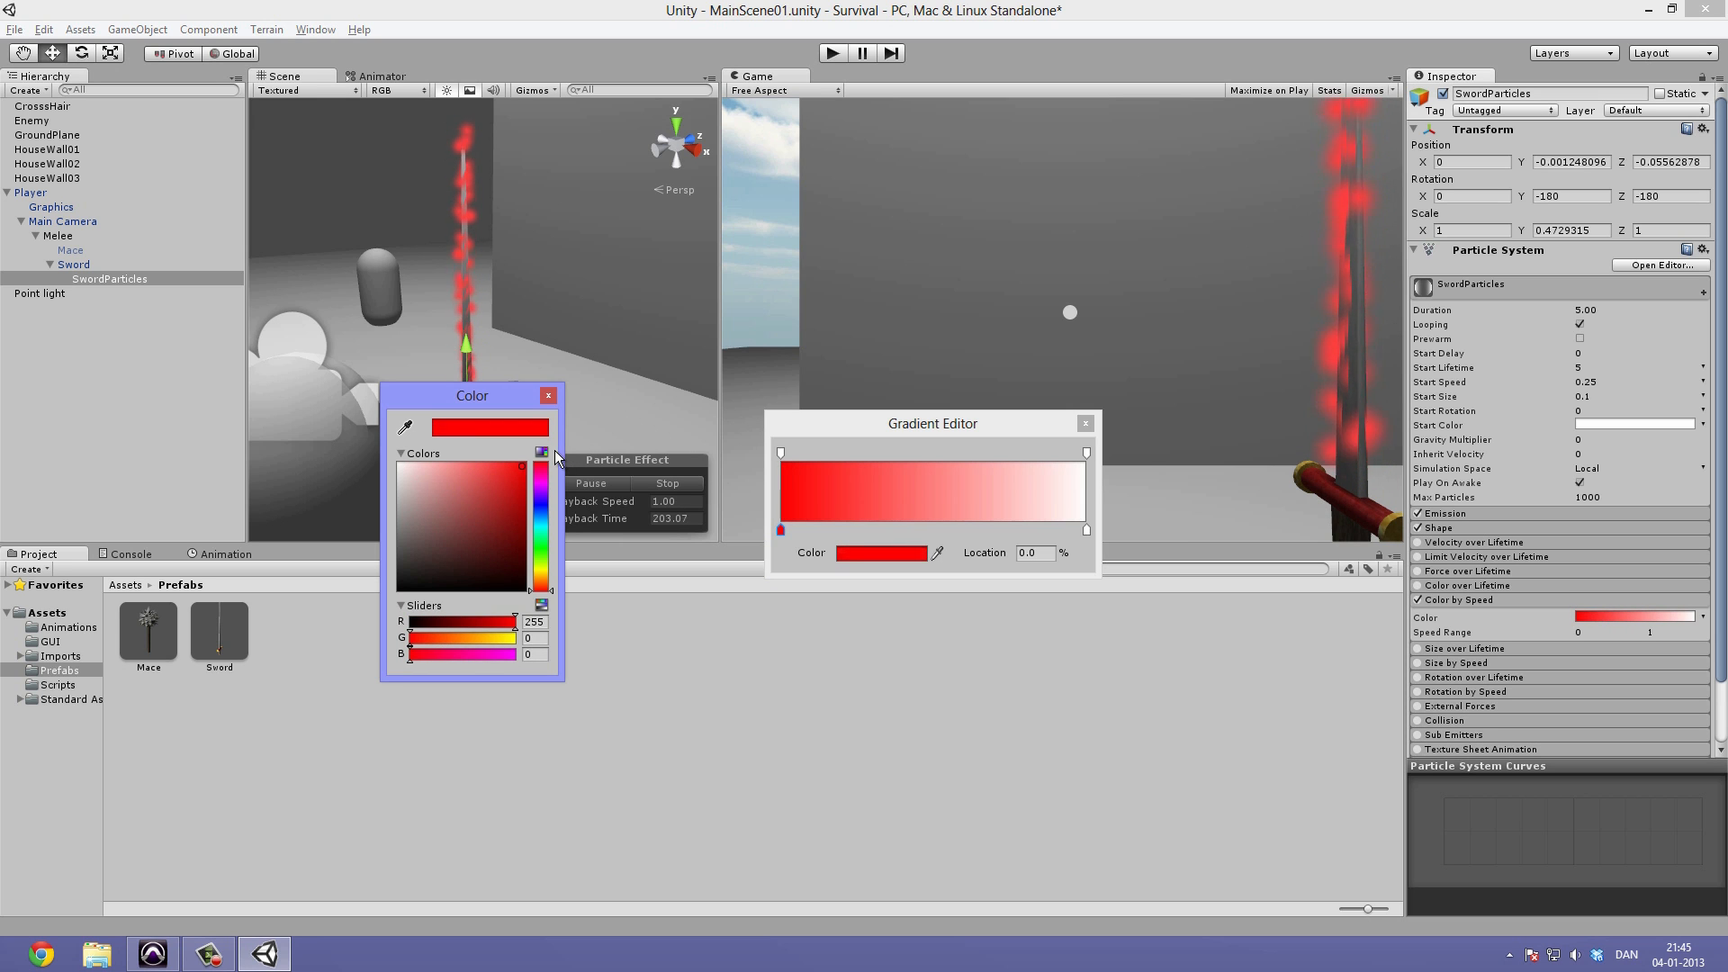
Set the end colour of the Color by Speed gradient to orange (255, 166, 0).
{"action": "left_click", "coordinate": [780, 452]}
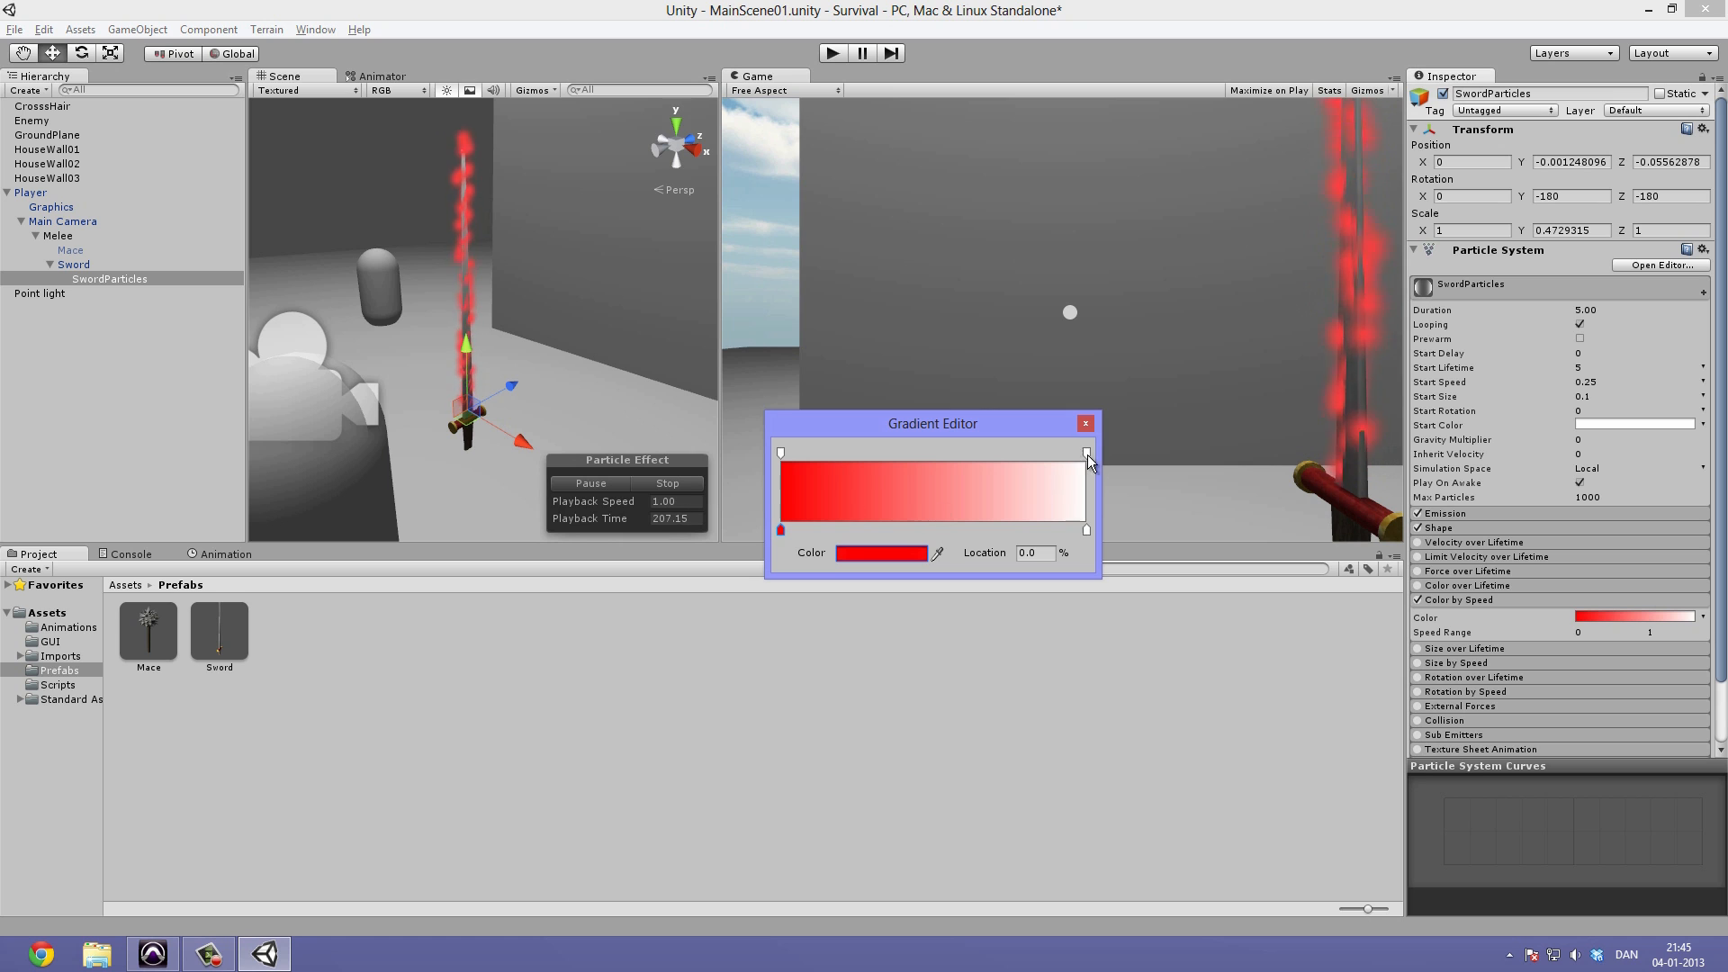
{"action": "left_click", "coordinate": [1086, 530]}
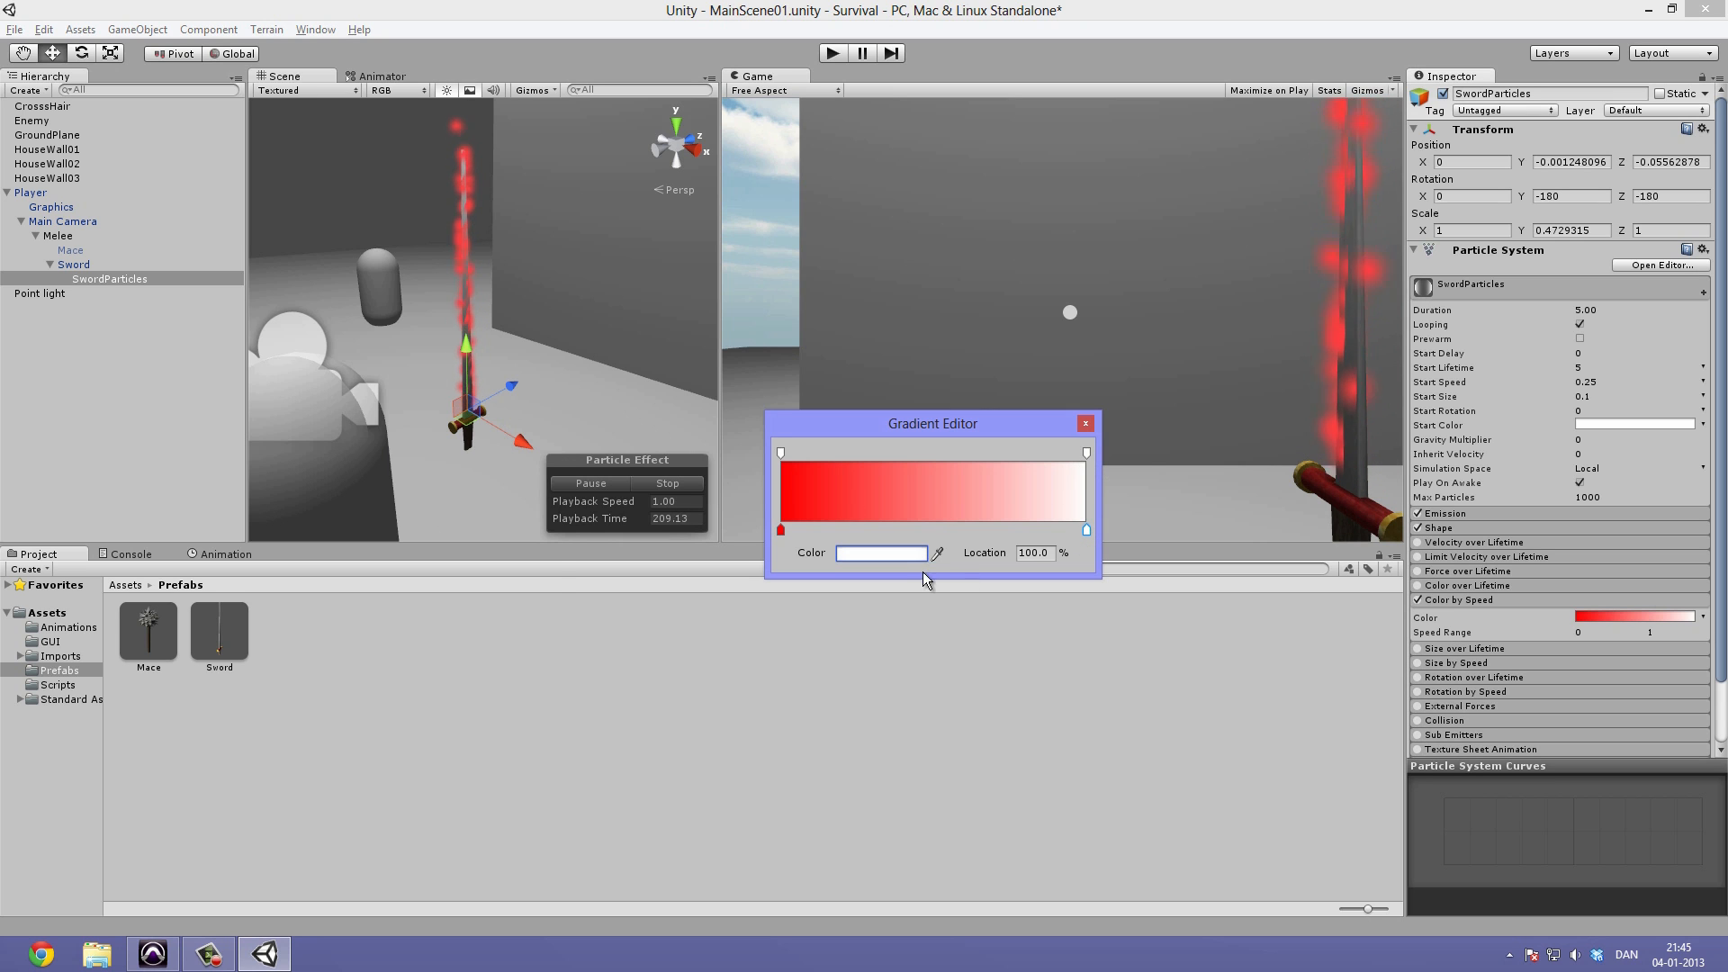
{"action": "left_click", "coordinate": [900, 554]}
{"action": "left_click_drag", "start_coordinate": [546, 580], "coordinate": [544, 581]}
{"action": "left_click_drag", "start_coordinate": [478, 490], "coordinate": [560, 421]}
{"action": "left_click_drag", "start_coordinate": [537, 582], "coordinate": [544, 576]}
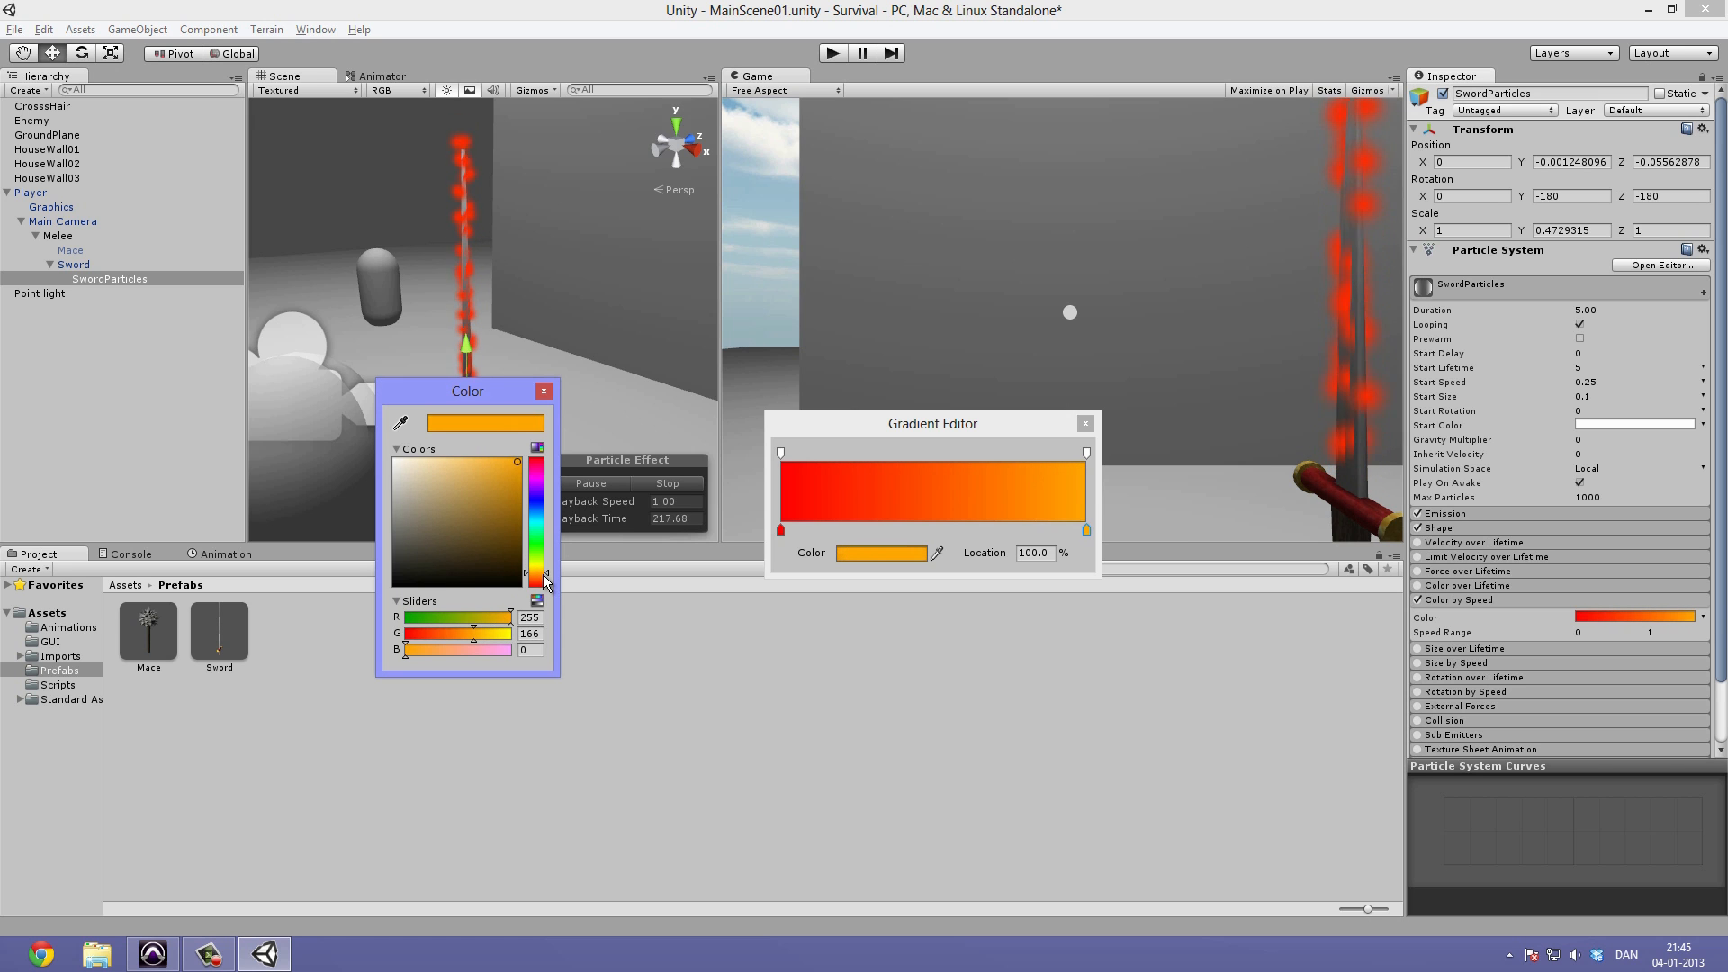
{"action": "left_click", "coordinate": [909, 507]}
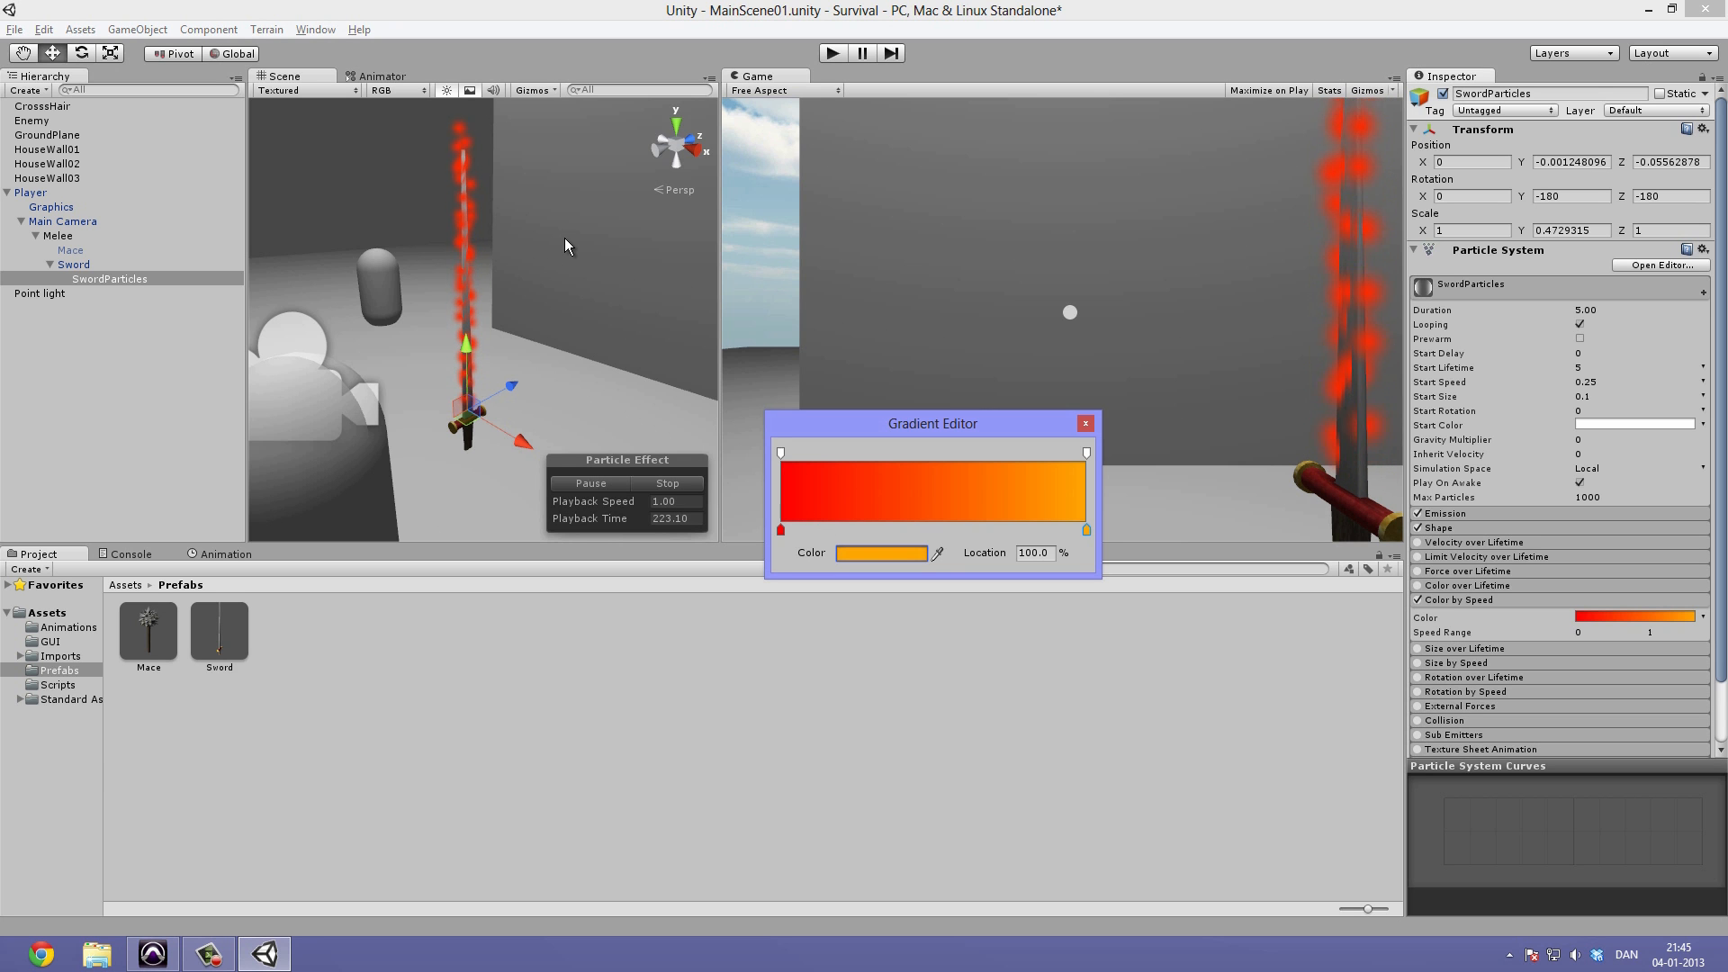
Check the particle colours along the blade and recheck the start and end colours of the Color by Speed gradient.
{"action": "left_click", "coordinate": [522, 261]}
{"action": "key", "text": "super"}
{"action": "key", "text": "super"}
{"action": "left_click_drag", "start_coordinate": [522, 315], "coordinate": [504, 216], "text": "alt"}
{"action": "left_click", "coordinate": [1618, 618]}
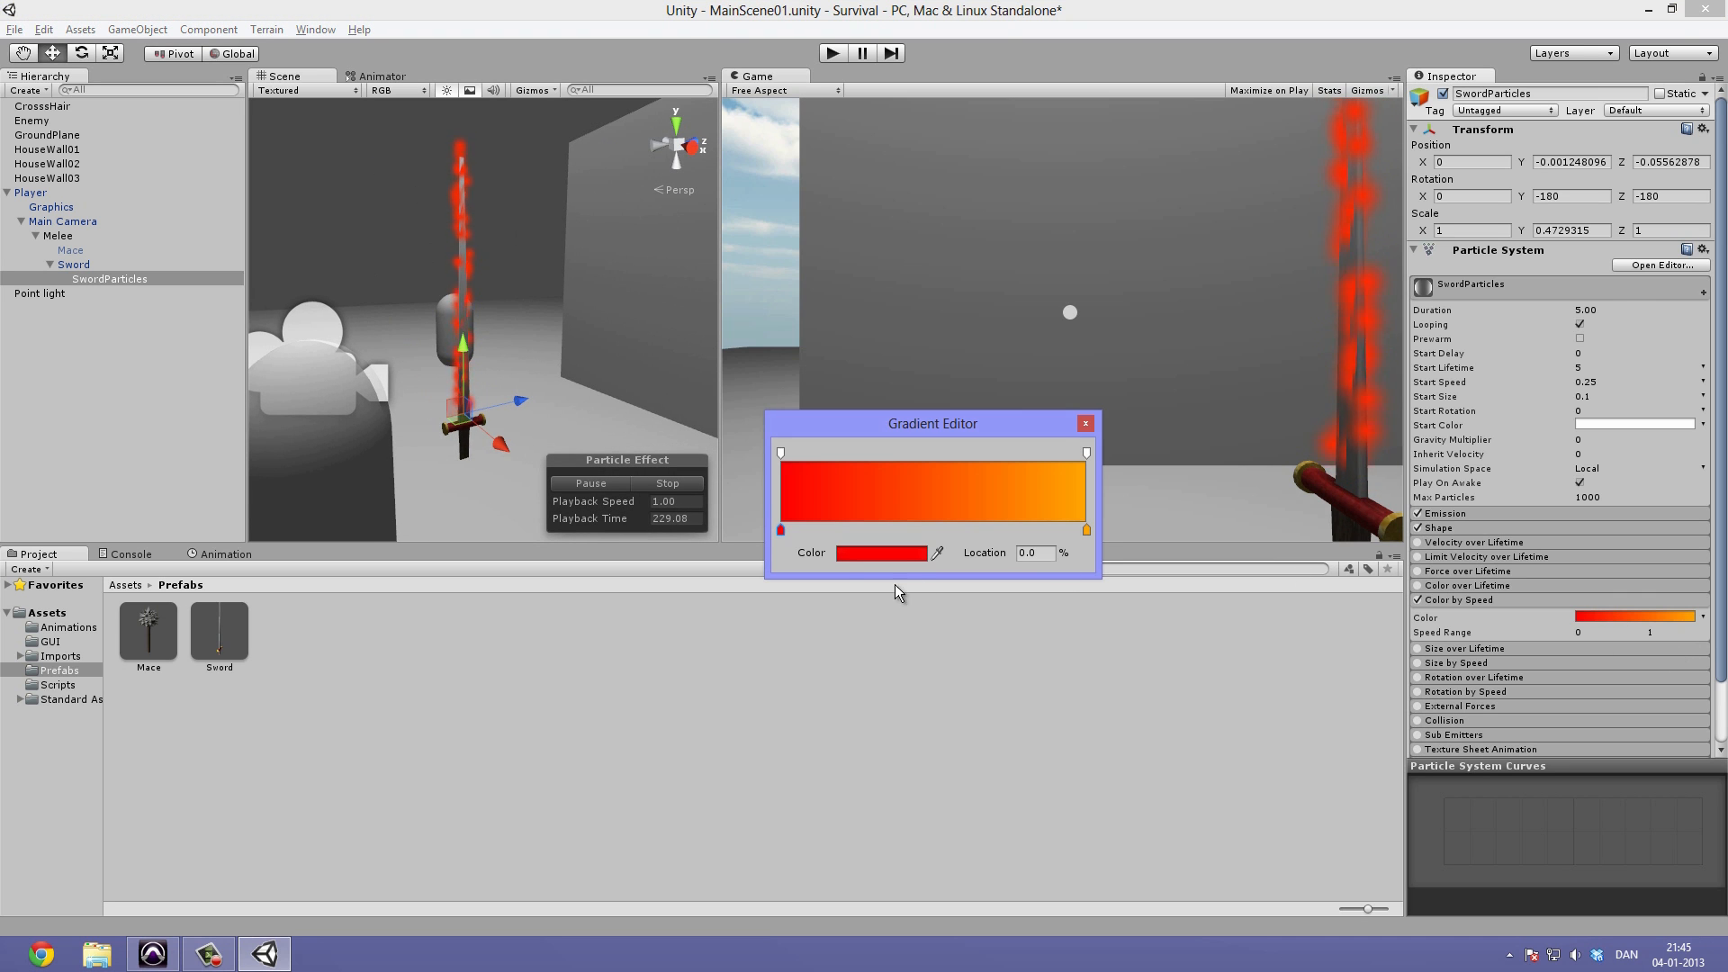
{"action": "left_click", "coordinate": [837, 552]}
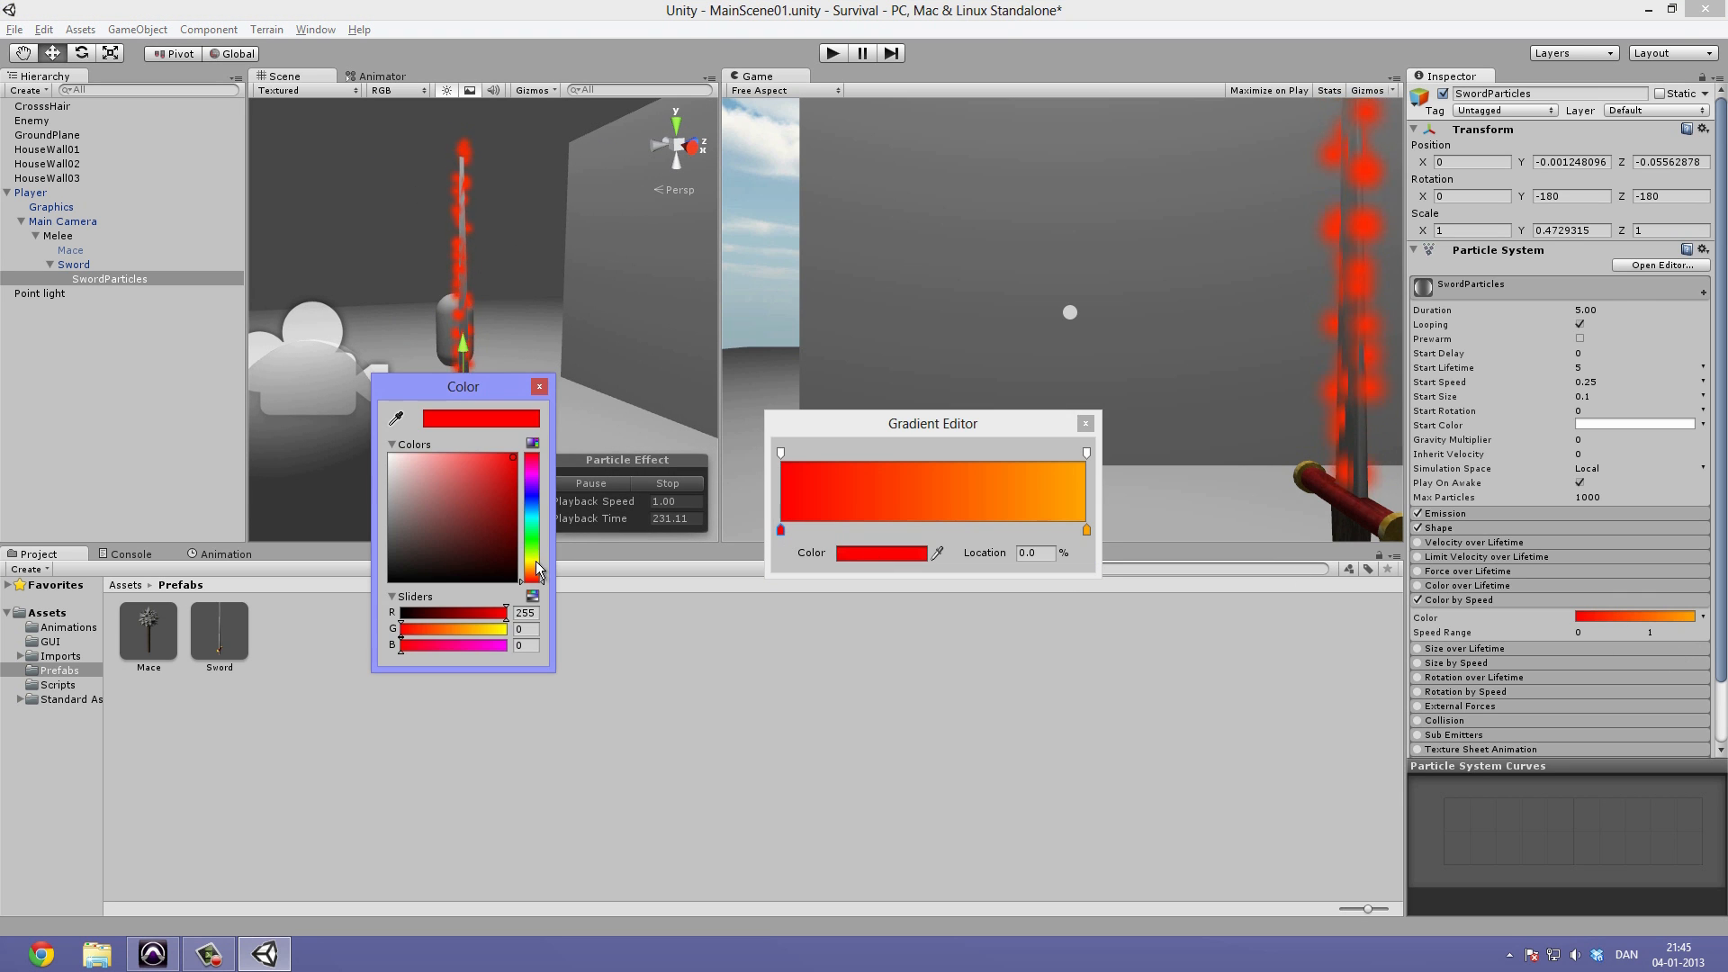
{"action": "left_click", "coordinate": [483, 456]}
{"action": "mouse_move", "coordinate": [493, 446]}
{"action": "left_mouse_down"}
{"action": "mouse_move", "coordinate": [371, 430]}
{"action": "mouse_move", "coordinate": [582, 435]}
{"action": "left_mouse_up"}
{"action": "left_click", "coordinate": [1026, 486]}
{"action": "mouse_move", "coordinate": [1088, 530]}
{"action": "left_mouse_down"}
{"action": "mouse_move", "coordinate": [979, 528]}
{"action": "mouse_move", "coordinate": [1109, 533]}
{"action": "left_mouse_up"}
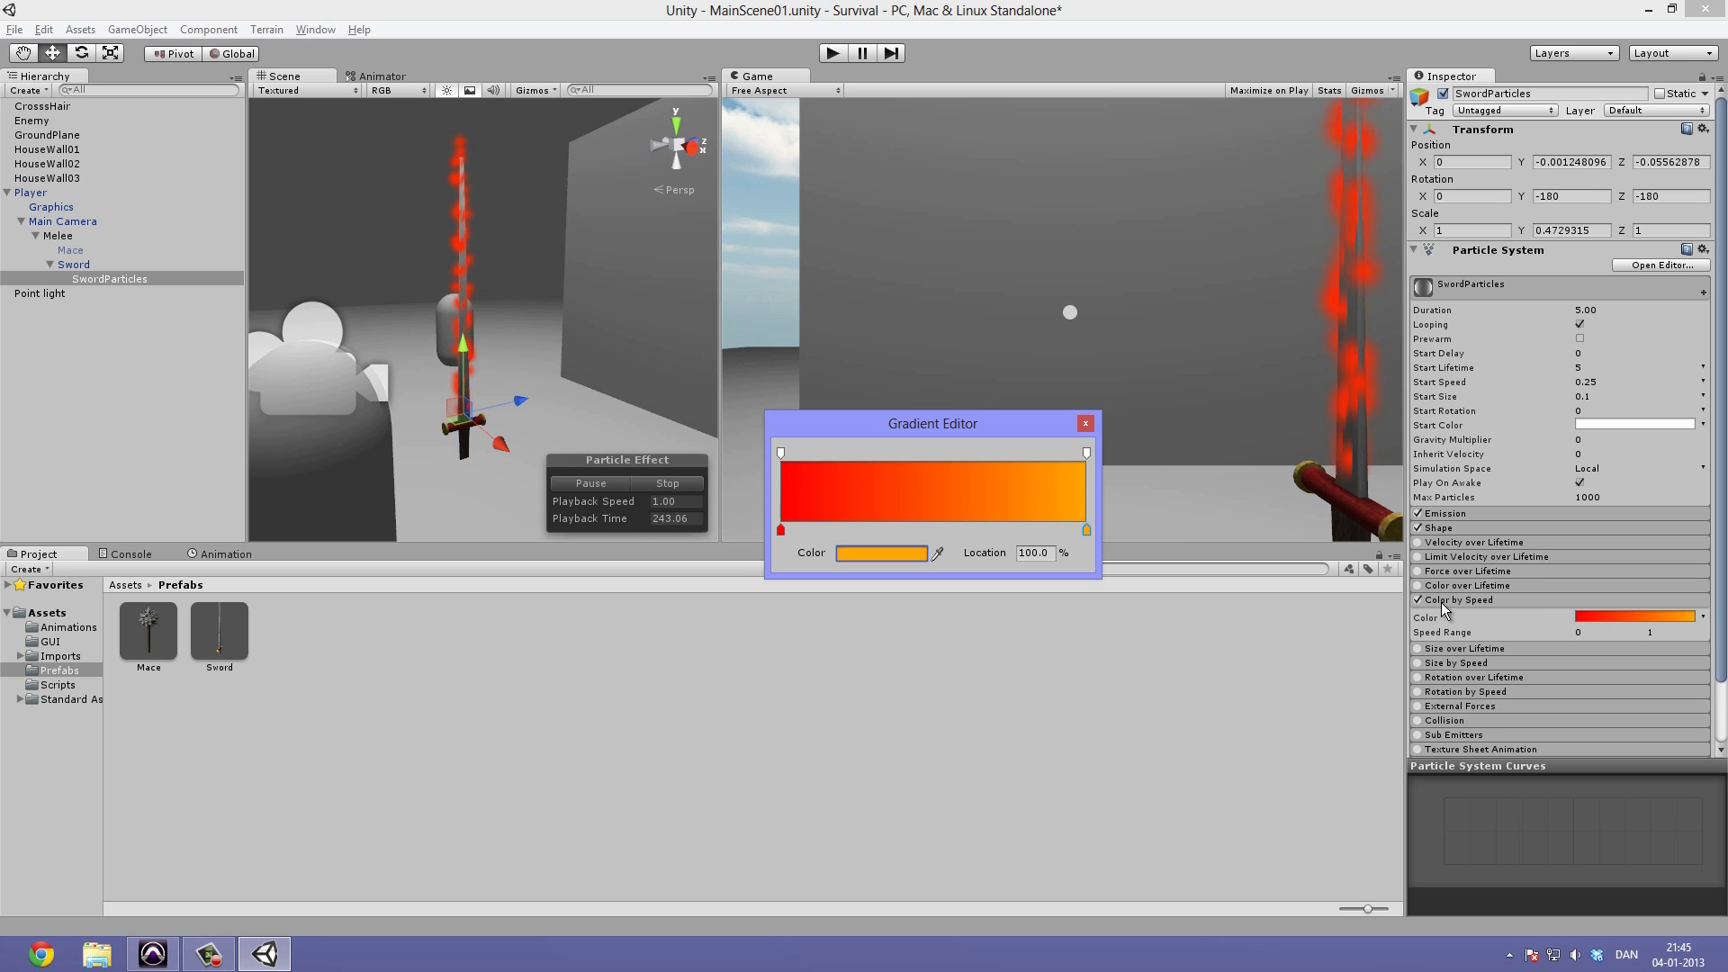
Disable Color by Speed and enable Color over Lifetime on the sword particles instead.
{"action": "left_click", "coordinate": [1418, 600]}
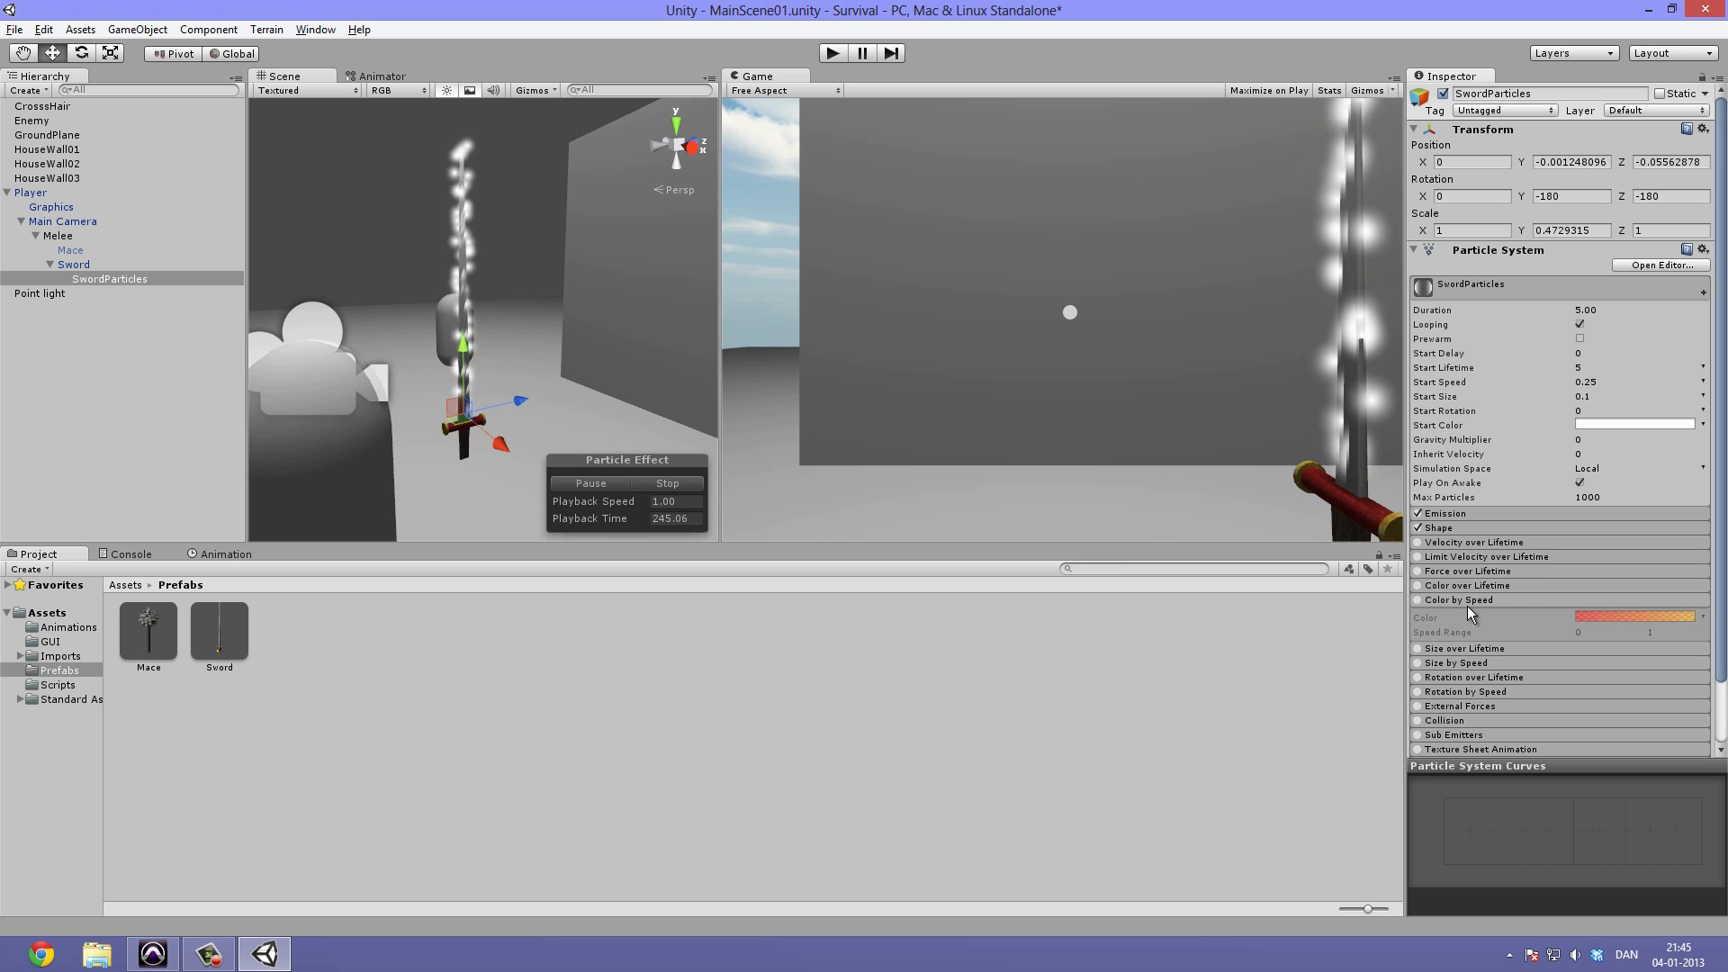
{"action": "left_click", "coordinate": [1467, 597]}
{"action": "left_click", "coordinate": [1472, 586]}
{"action": "left_click", "coordinate": [1419, 586]}
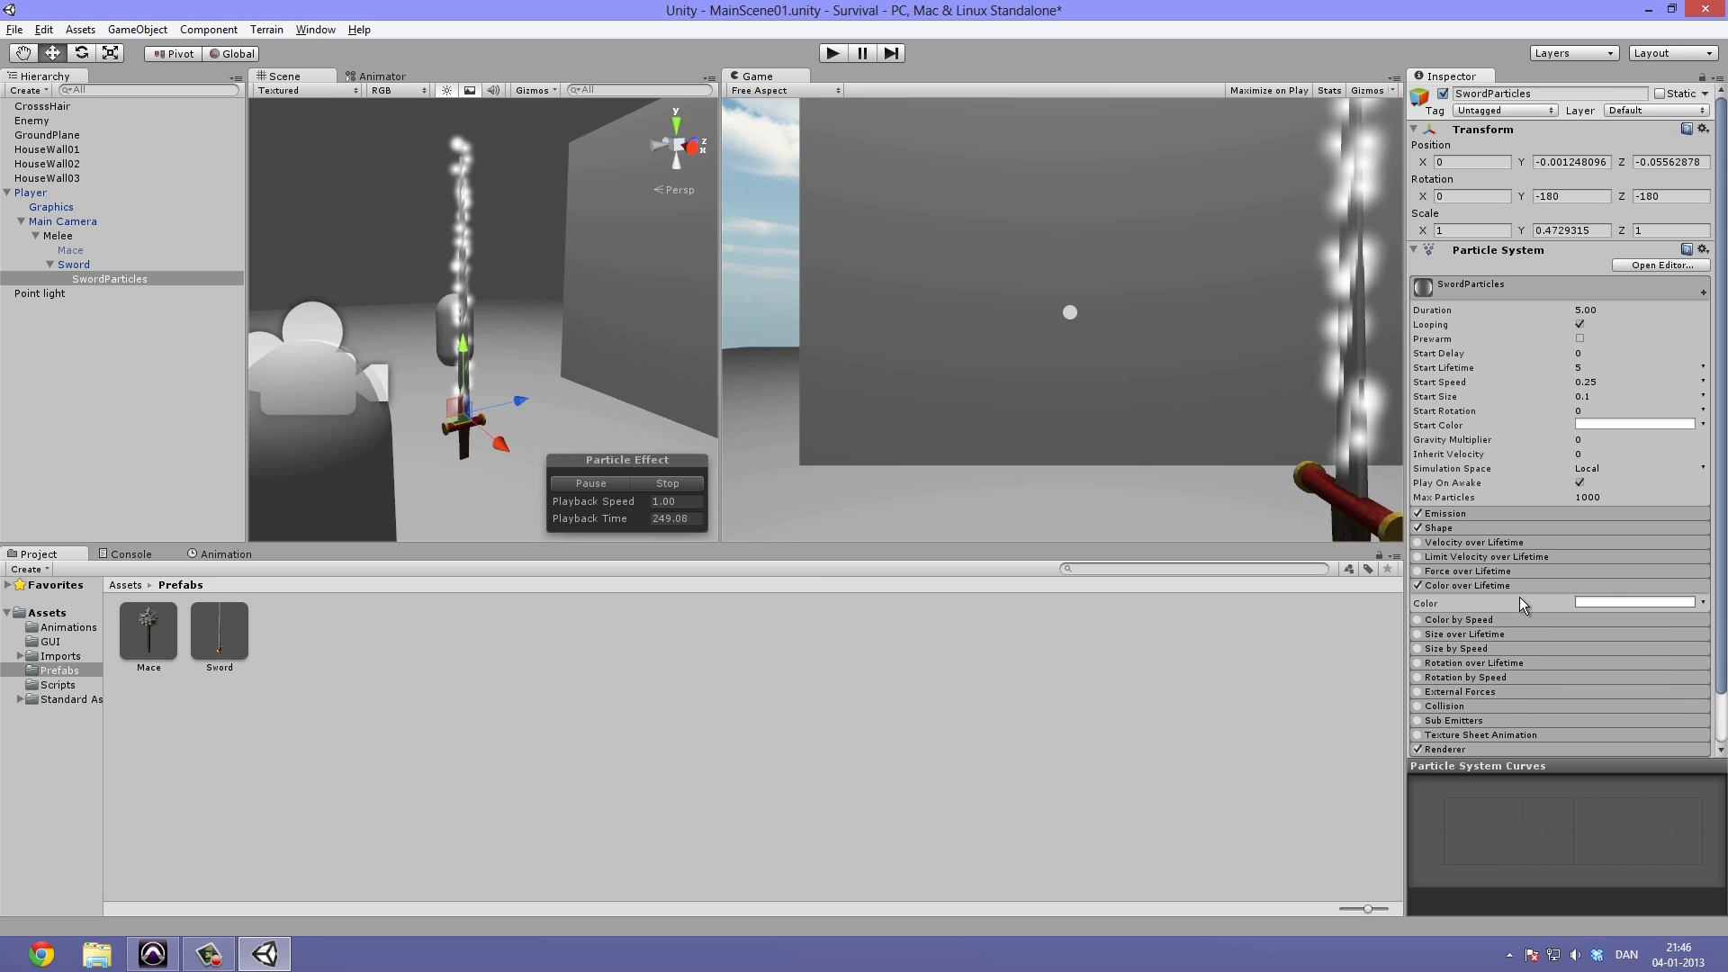
Set the start colour of the Color over Lifetime gradient to red (255, 0, 0).
{"action": "left_click", "coordinate": [1611, 601]}
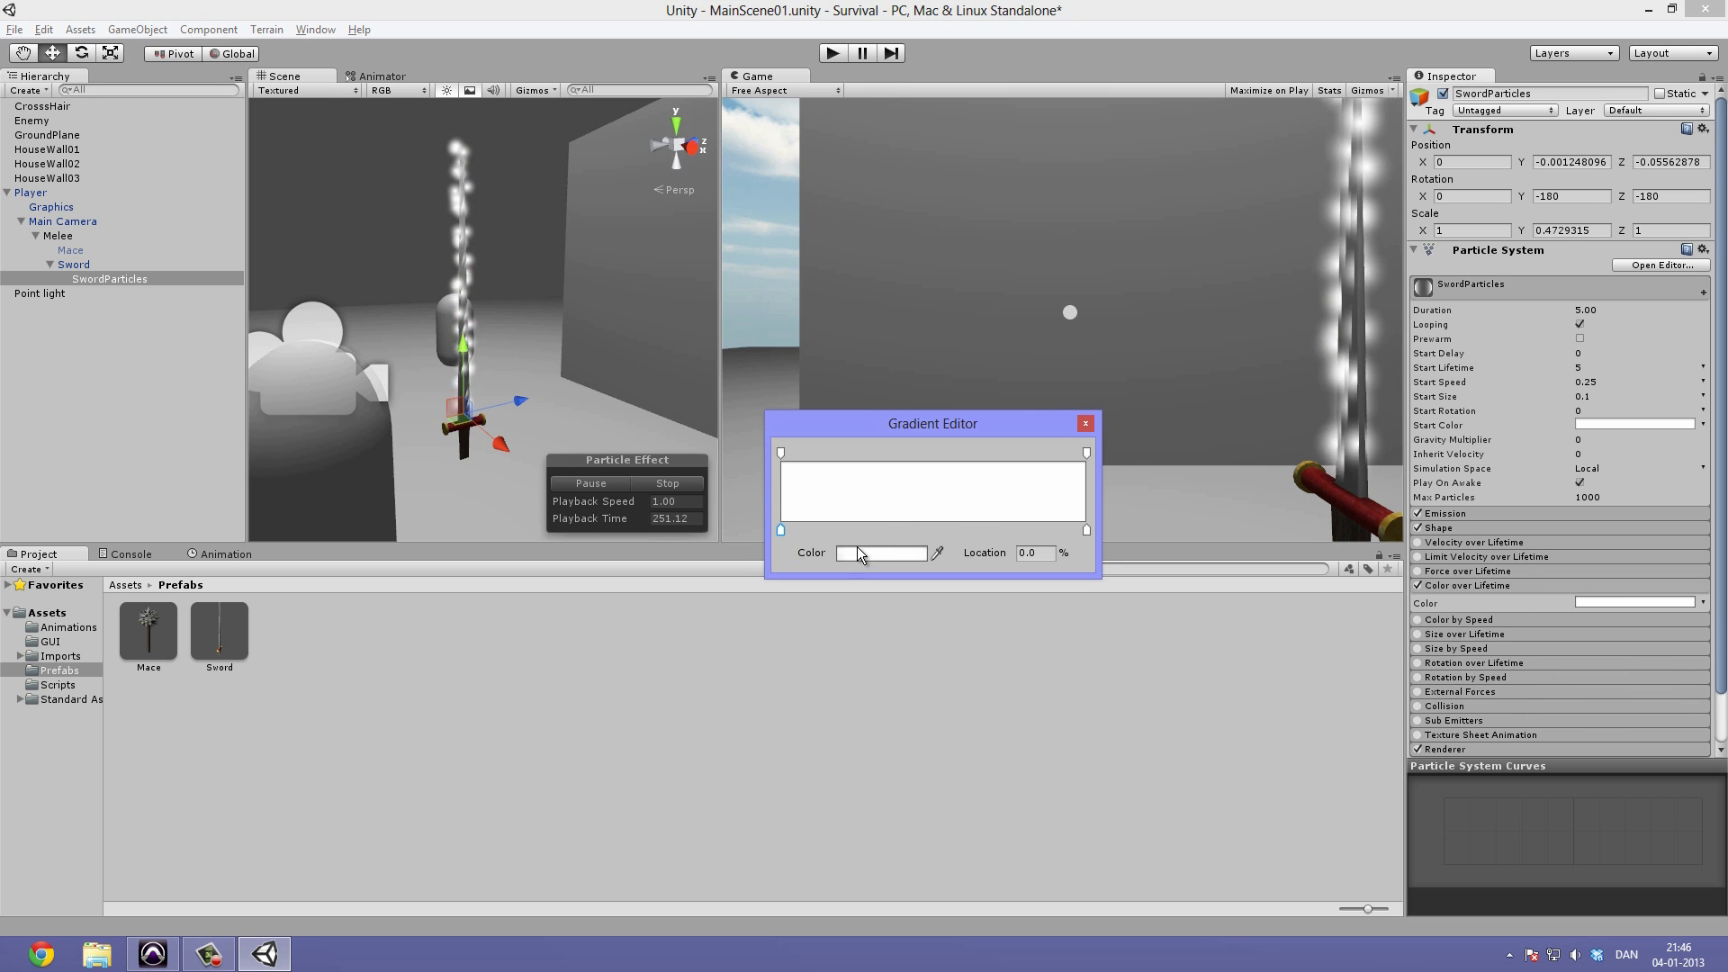
{"action": "left_click", "coordinate": [891, 553]}
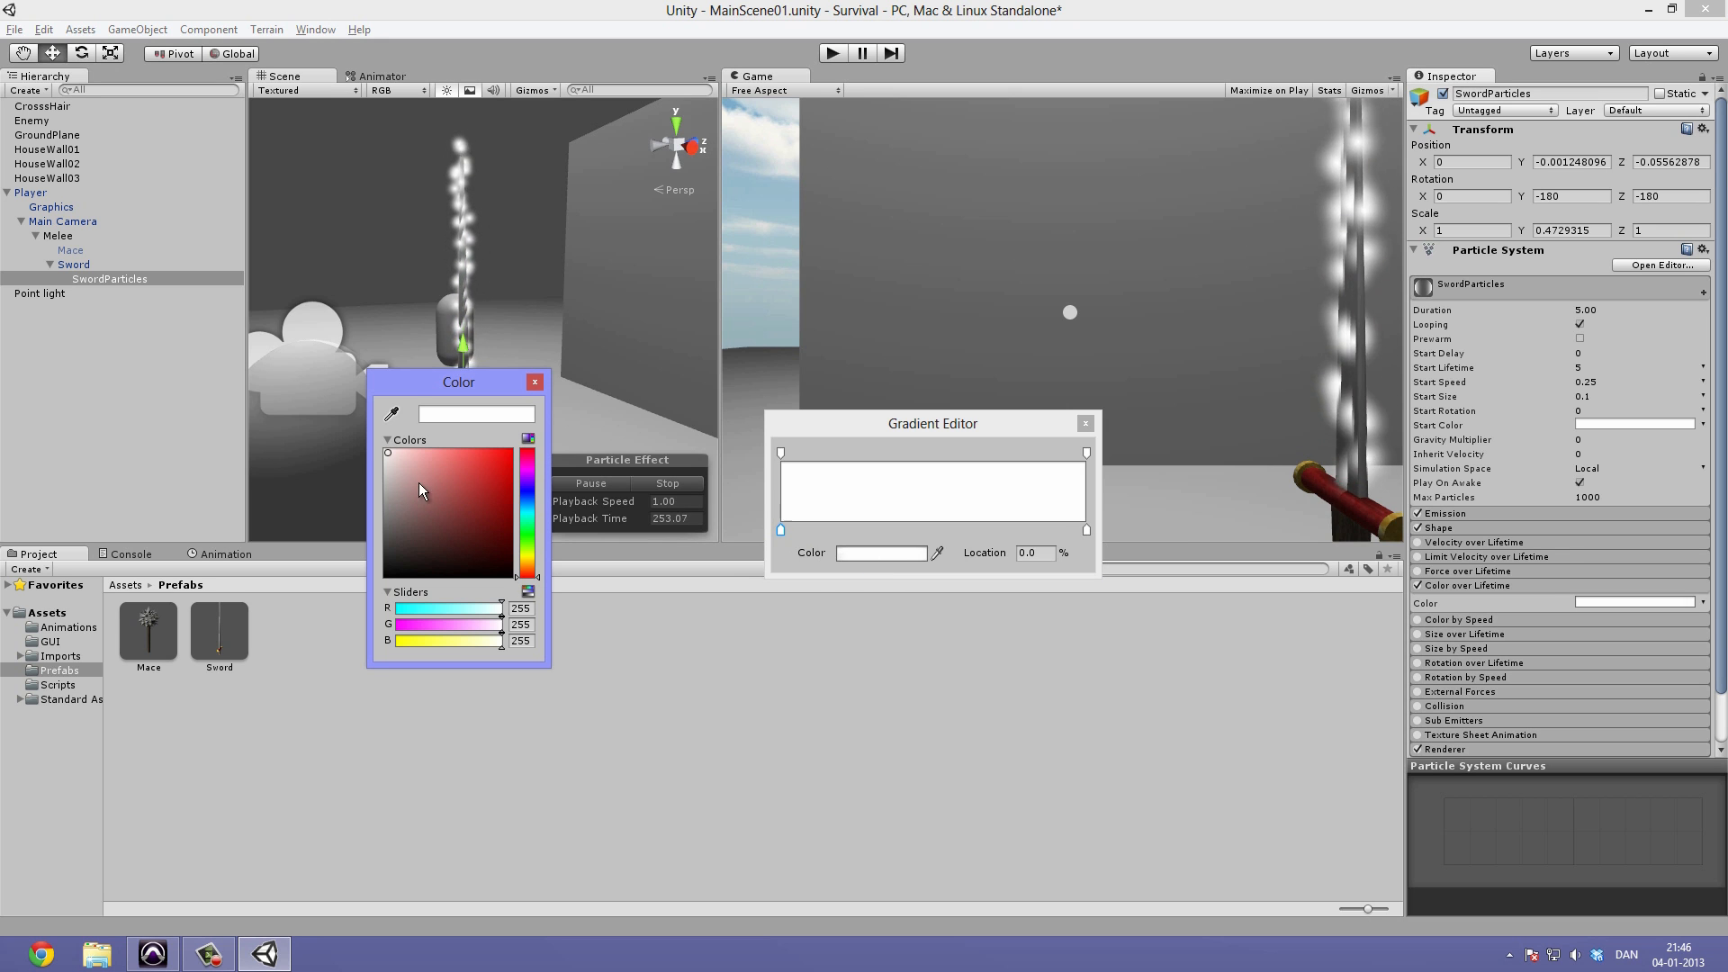
{"action": "left_click_drag", "start_coordinate": [419, 483], "coordinate": [589, 432]}
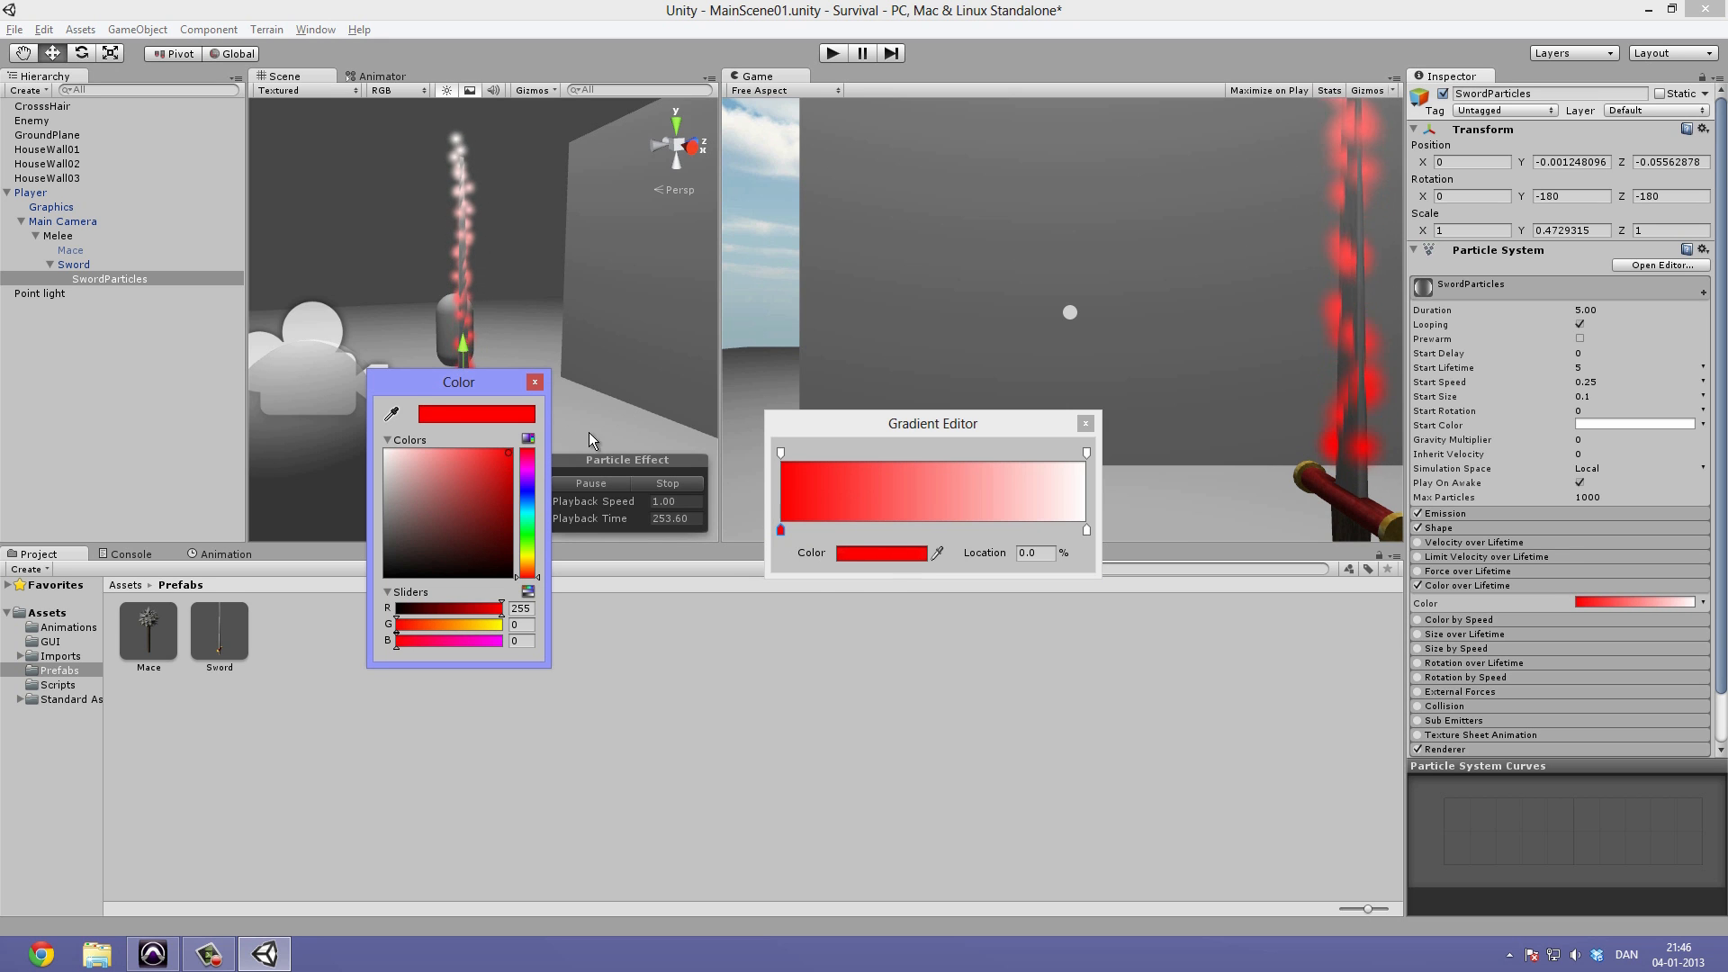
{"action": "left_click", "coordinate": [534, 382]}
Set the end colour of the Color over Lifetime gradient to orange (255, 132, 17).
{"action": "left_click", "coordinate": [1086, 531]}
{"action": "double_click", "coordinate": [1087, 531]}
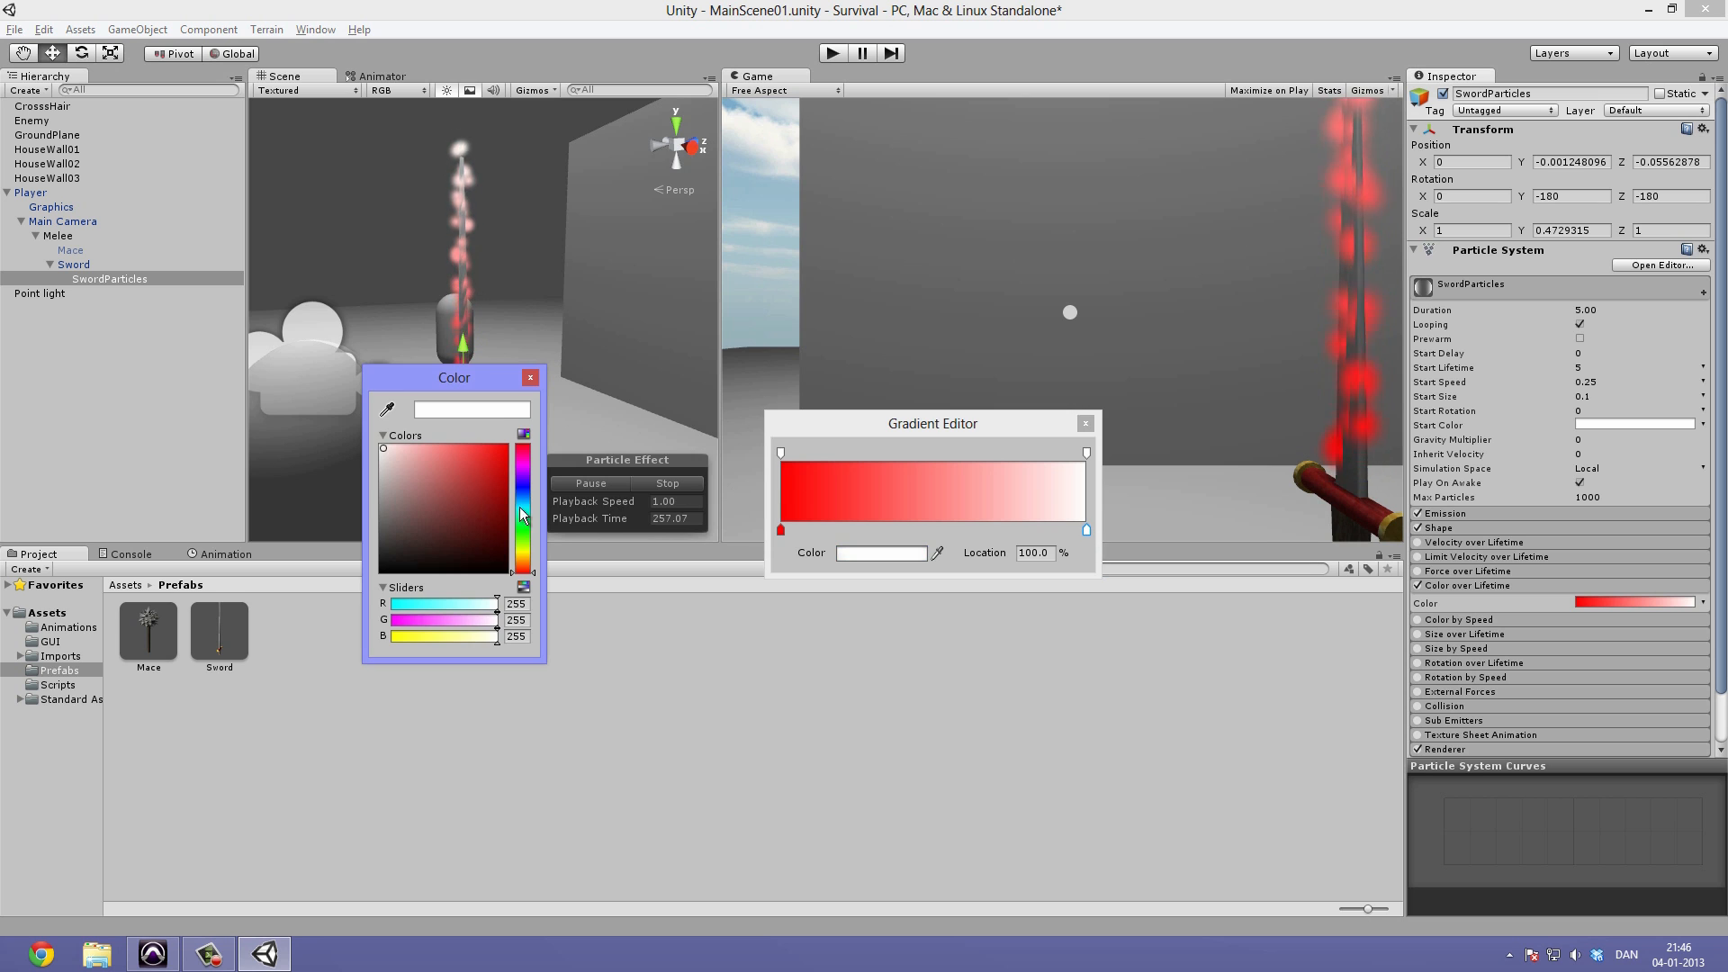
{"action": "left_click", "coordinate": [524, 564]}
{"action": "left_click_drag", "start_coordinate": [491, 472], "coordinate": [555, 390]}
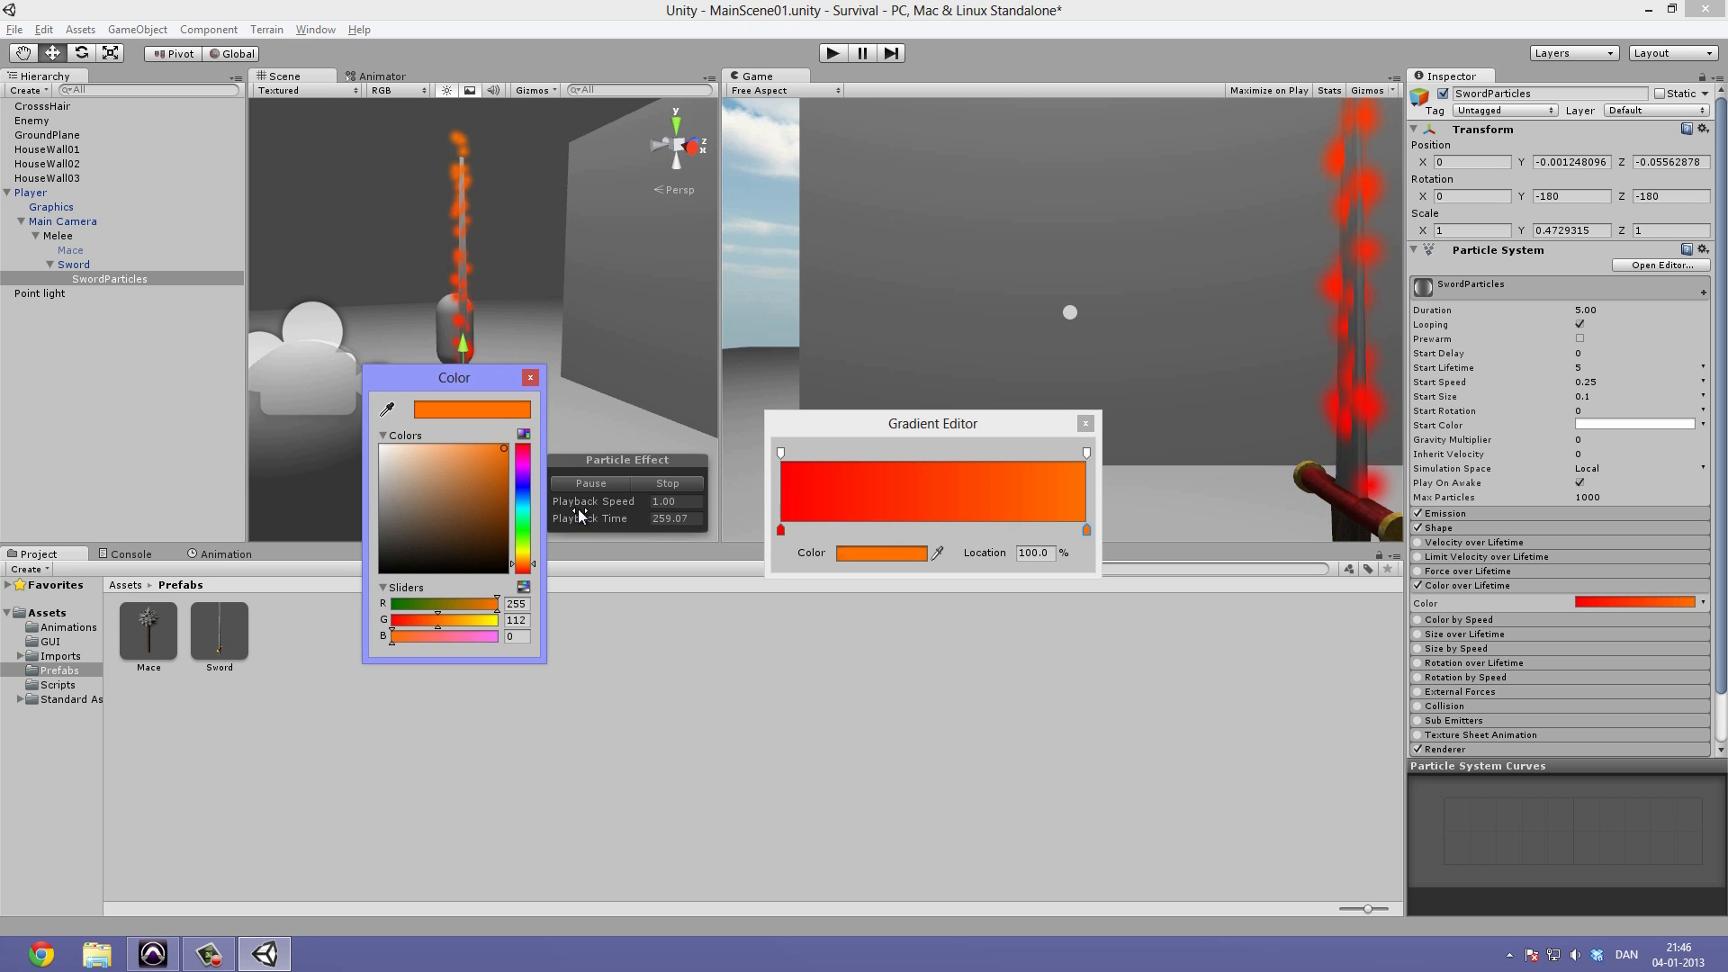
{"action": "left_click_drag", "start_coordinate": [529, 563], "coordinate": [530, 562]}
{"action": "mouse_move", "coordinate": [489, 450]}
{"action": "left_mouse_down"}
{"action": "mouse_move", "coordinate": [462, 423]}
{"action": "mouse_move", "coordinate": [495, 429]}
{"action": "left_mouse_up"}
{"action": "left_click_drag", "start_coordinate": [530, 573], "coordinate": [535, 573]}
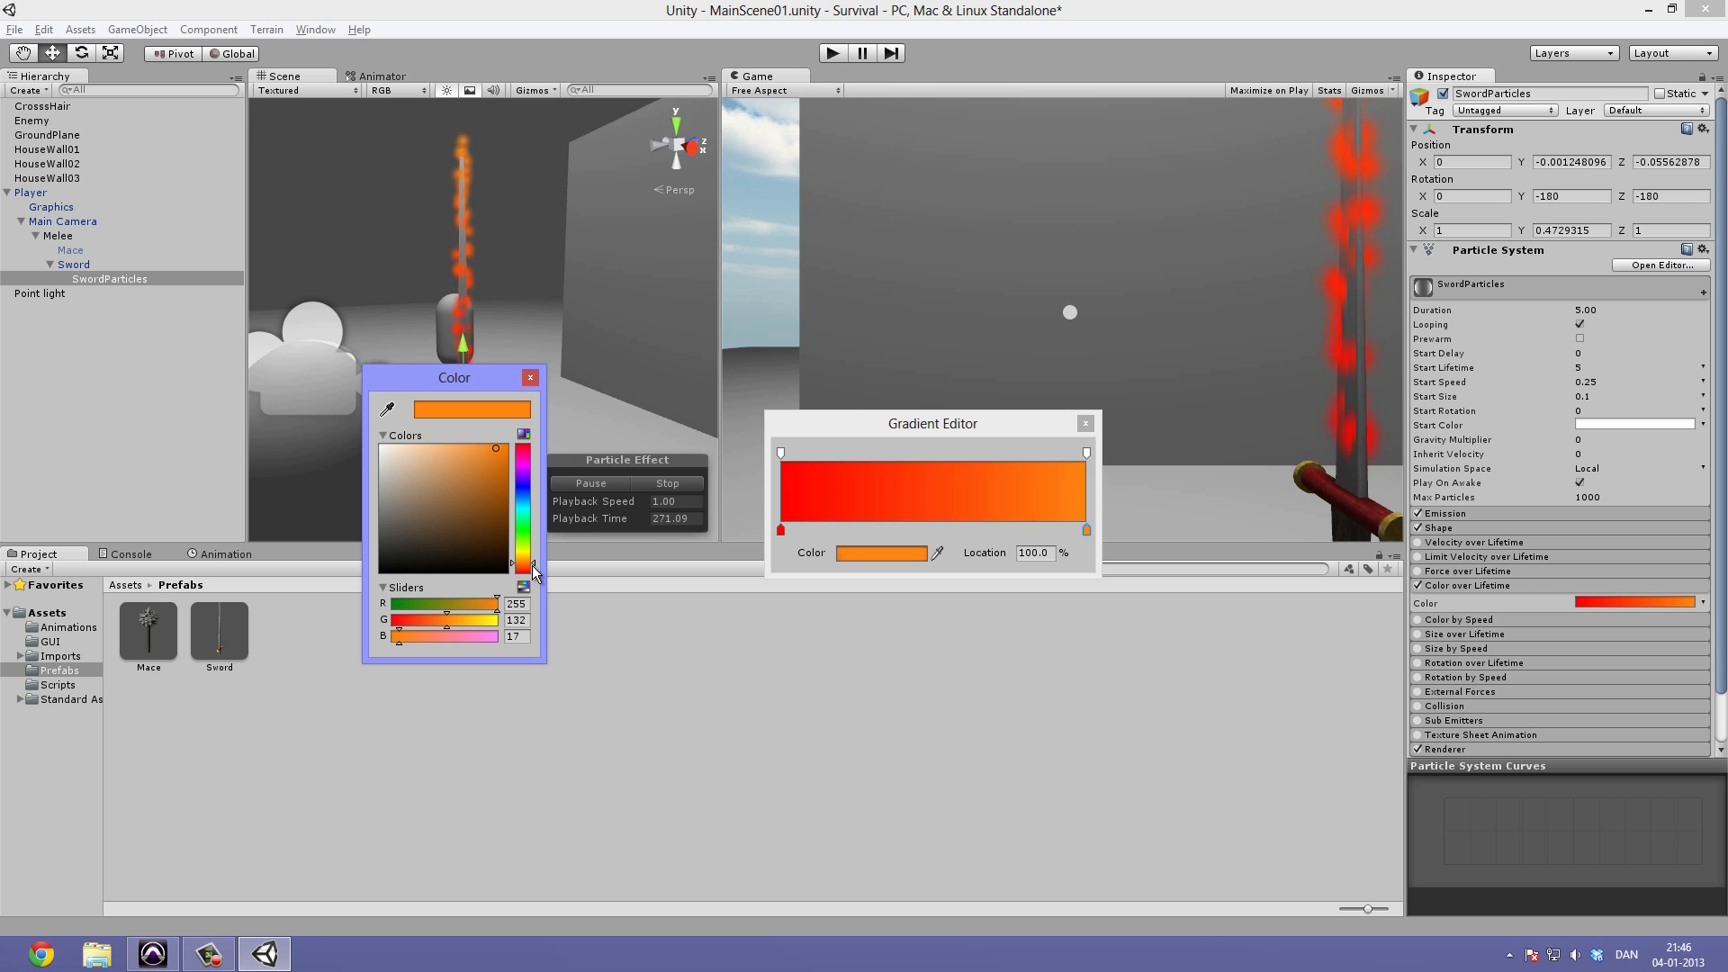
{"action": "left_click", "coordinate": [530, 378]}
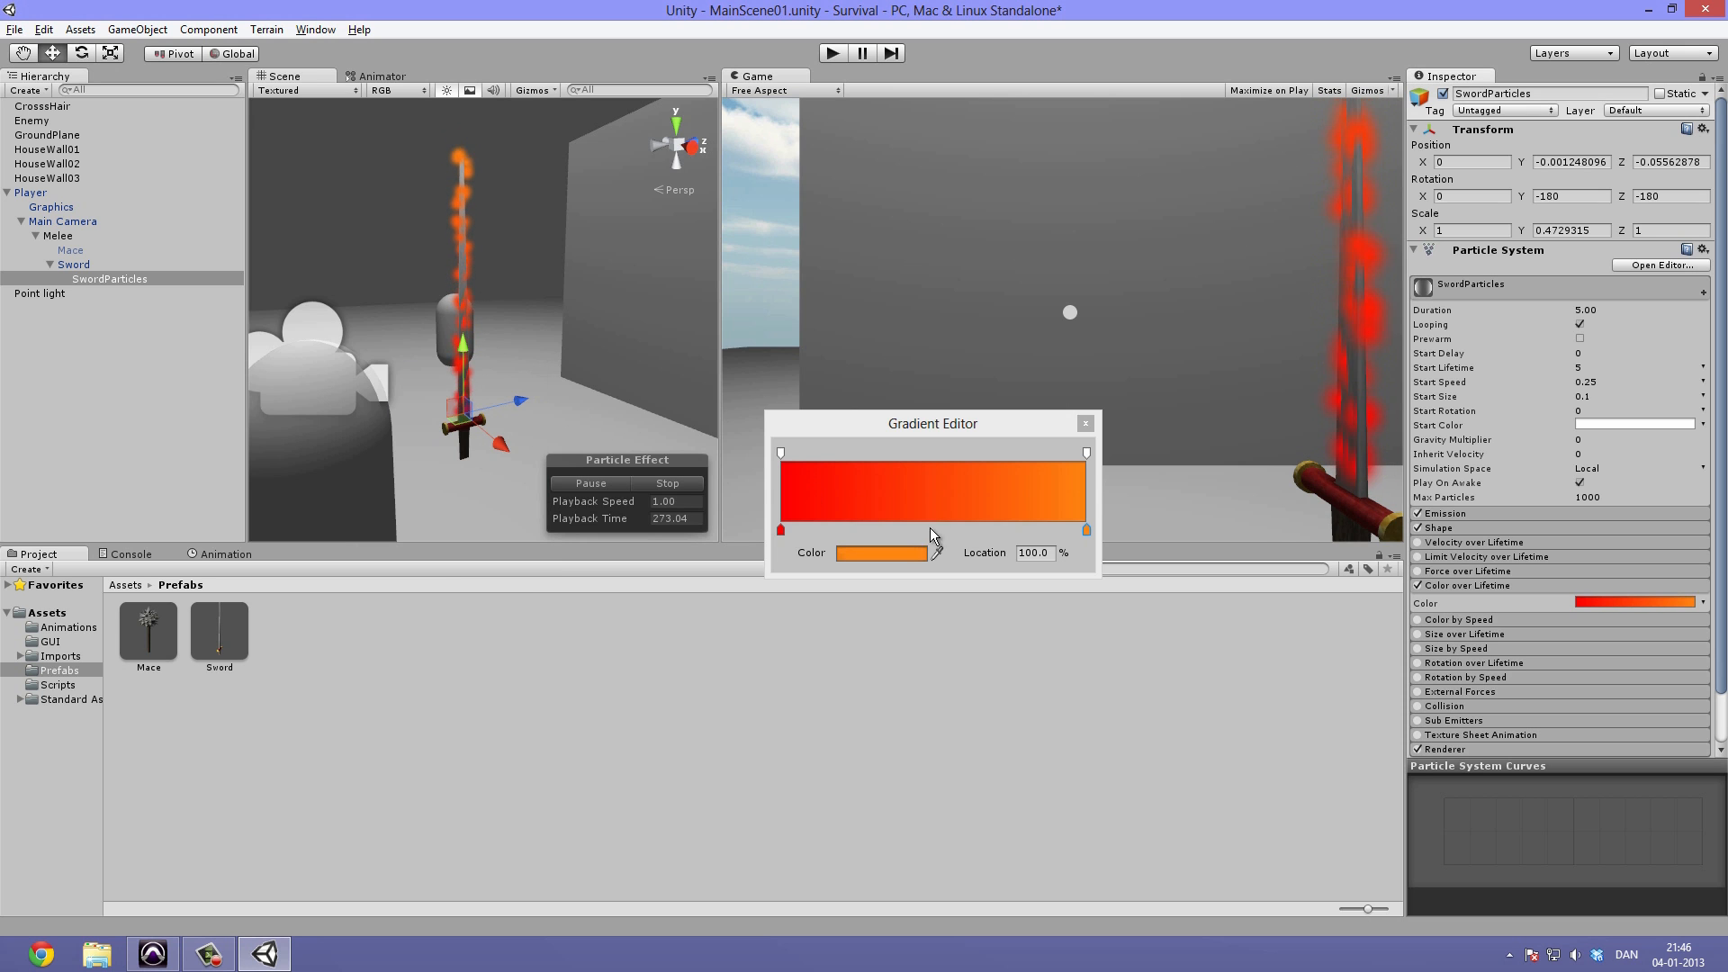
Set the alpha at the end of the Color over Lifetime gradient to 0.
{"action": "left_click", "coordinate": [1088, 456]}
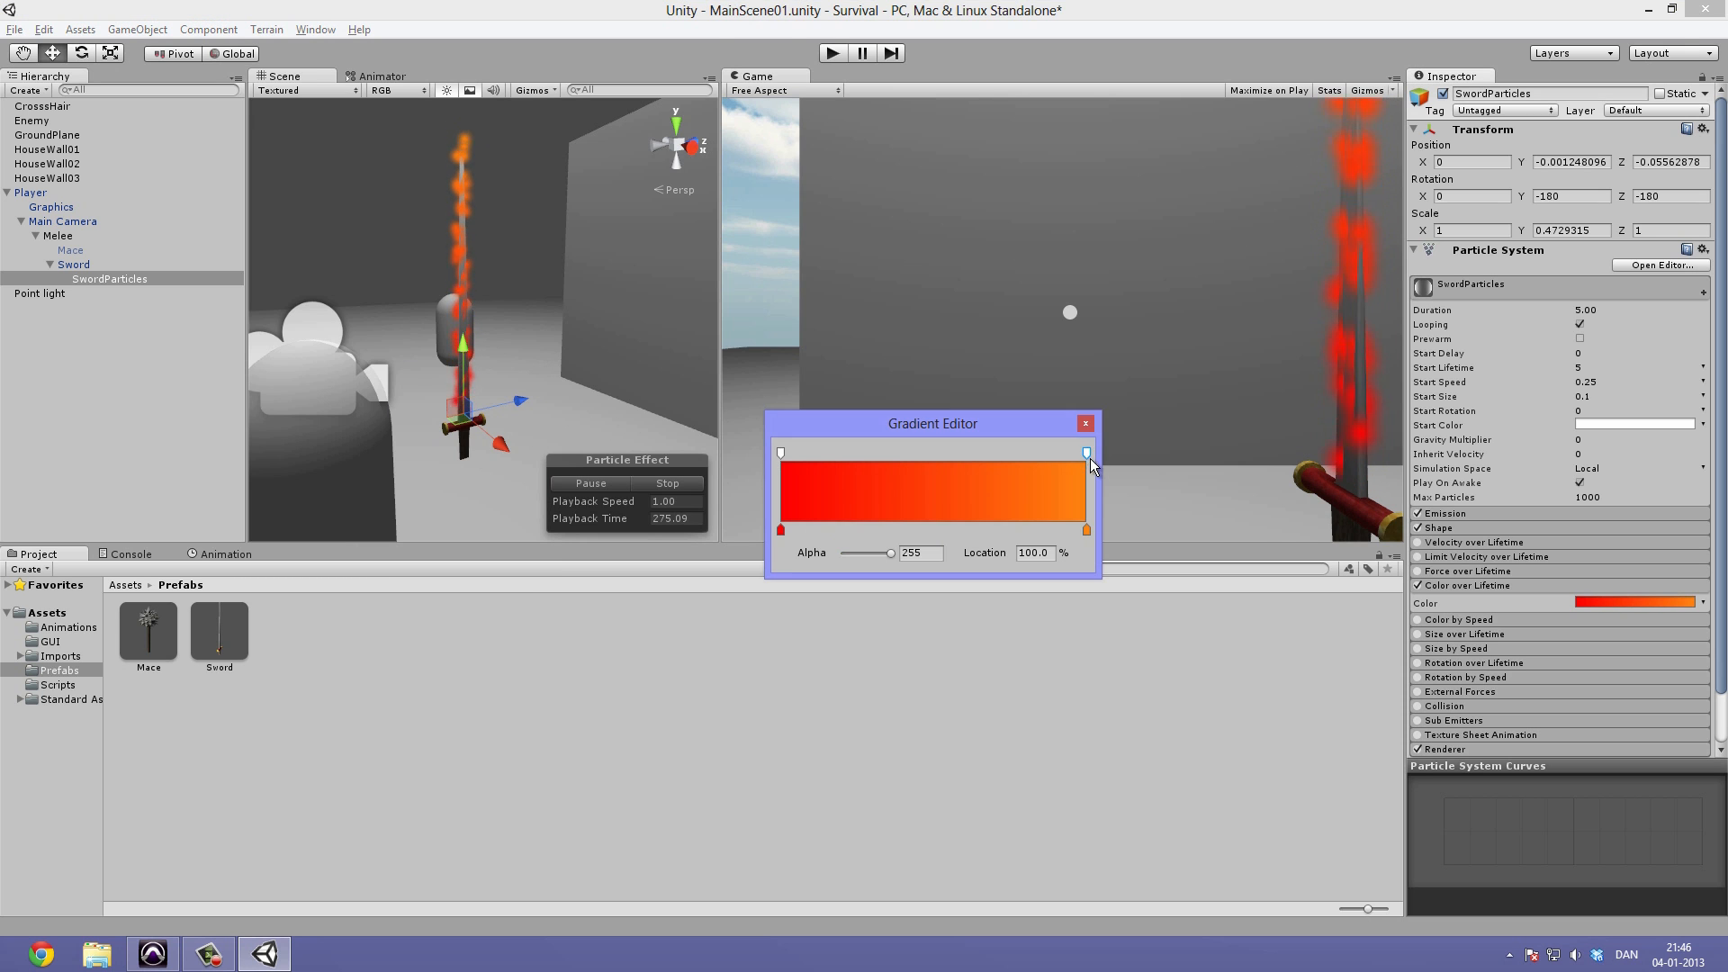
{"action": "left_click", "coordinate": [783, 452]}
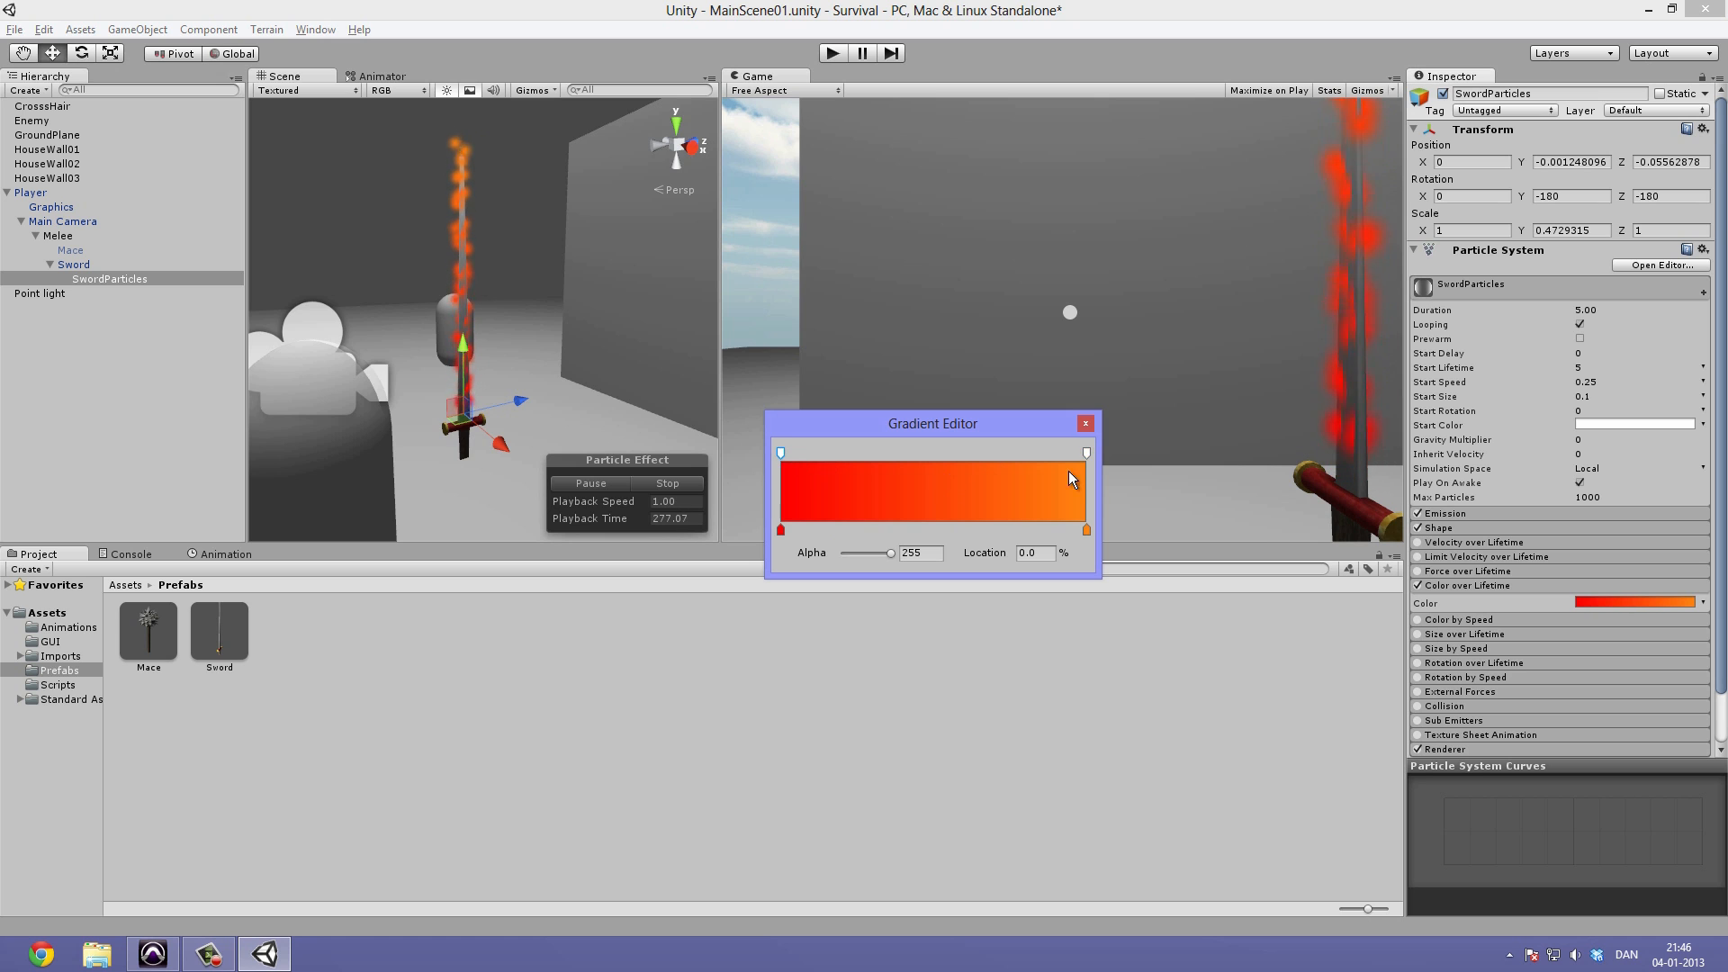
{"action": "left_click", "coordinate": [1087, 453]}
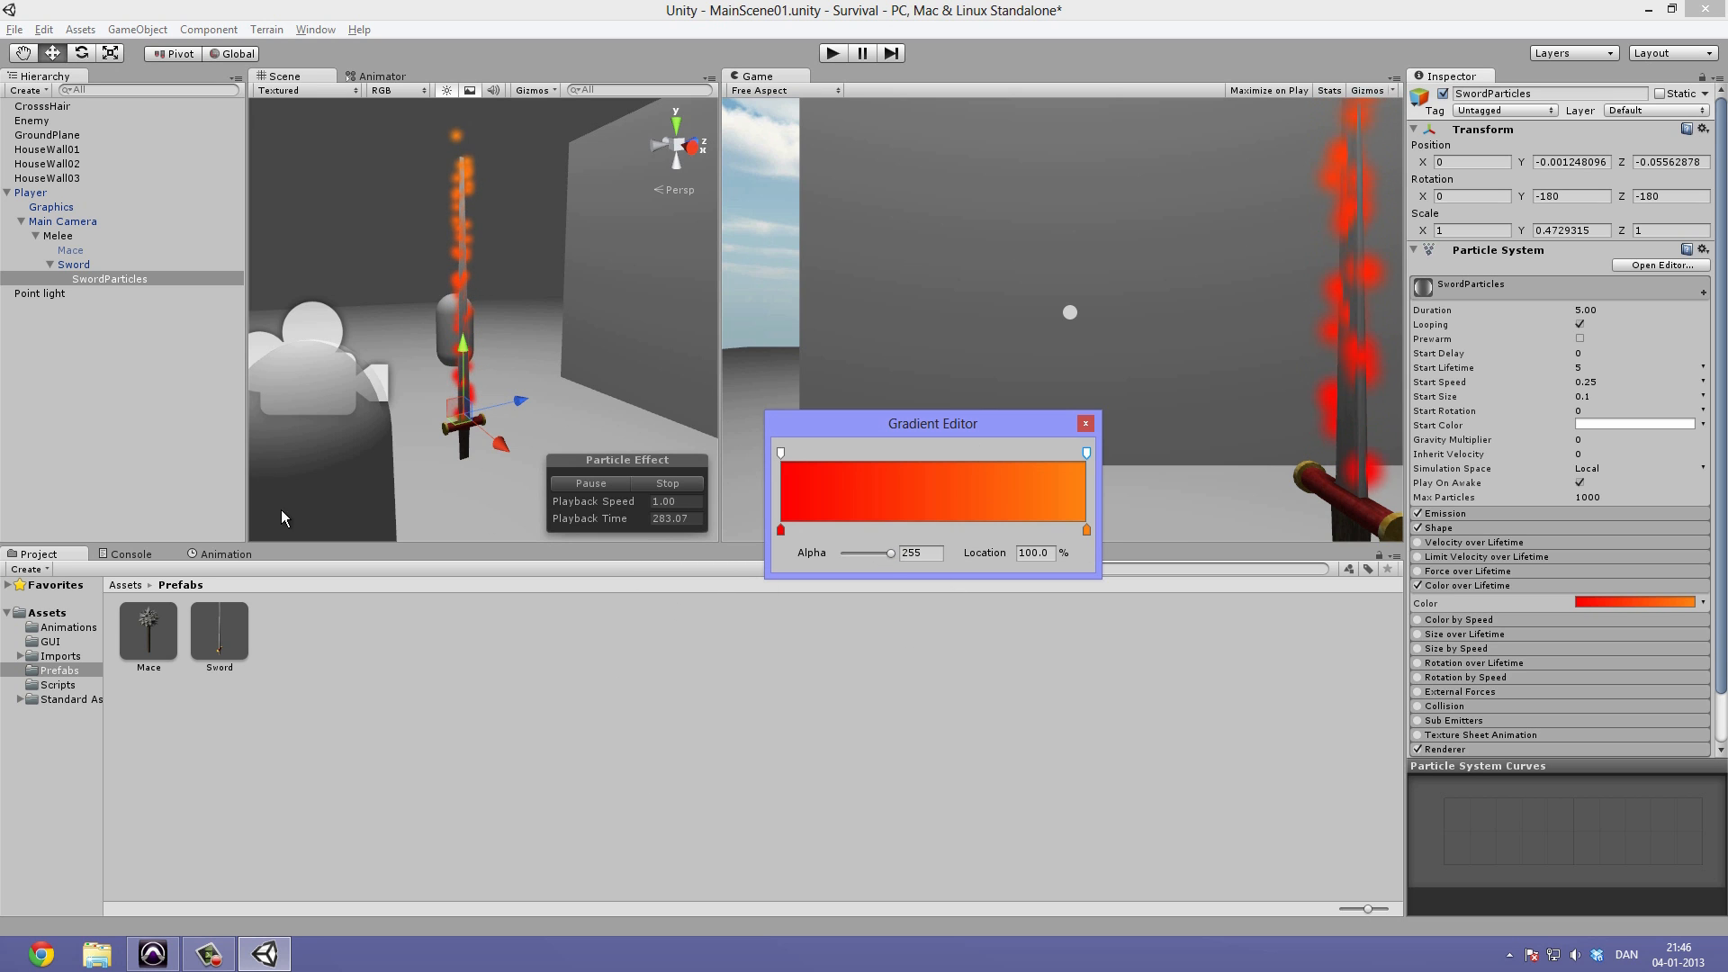
{"action": "left_click_drag", "start_coordinate": [882, 553], "coordinate": [792, 552]}
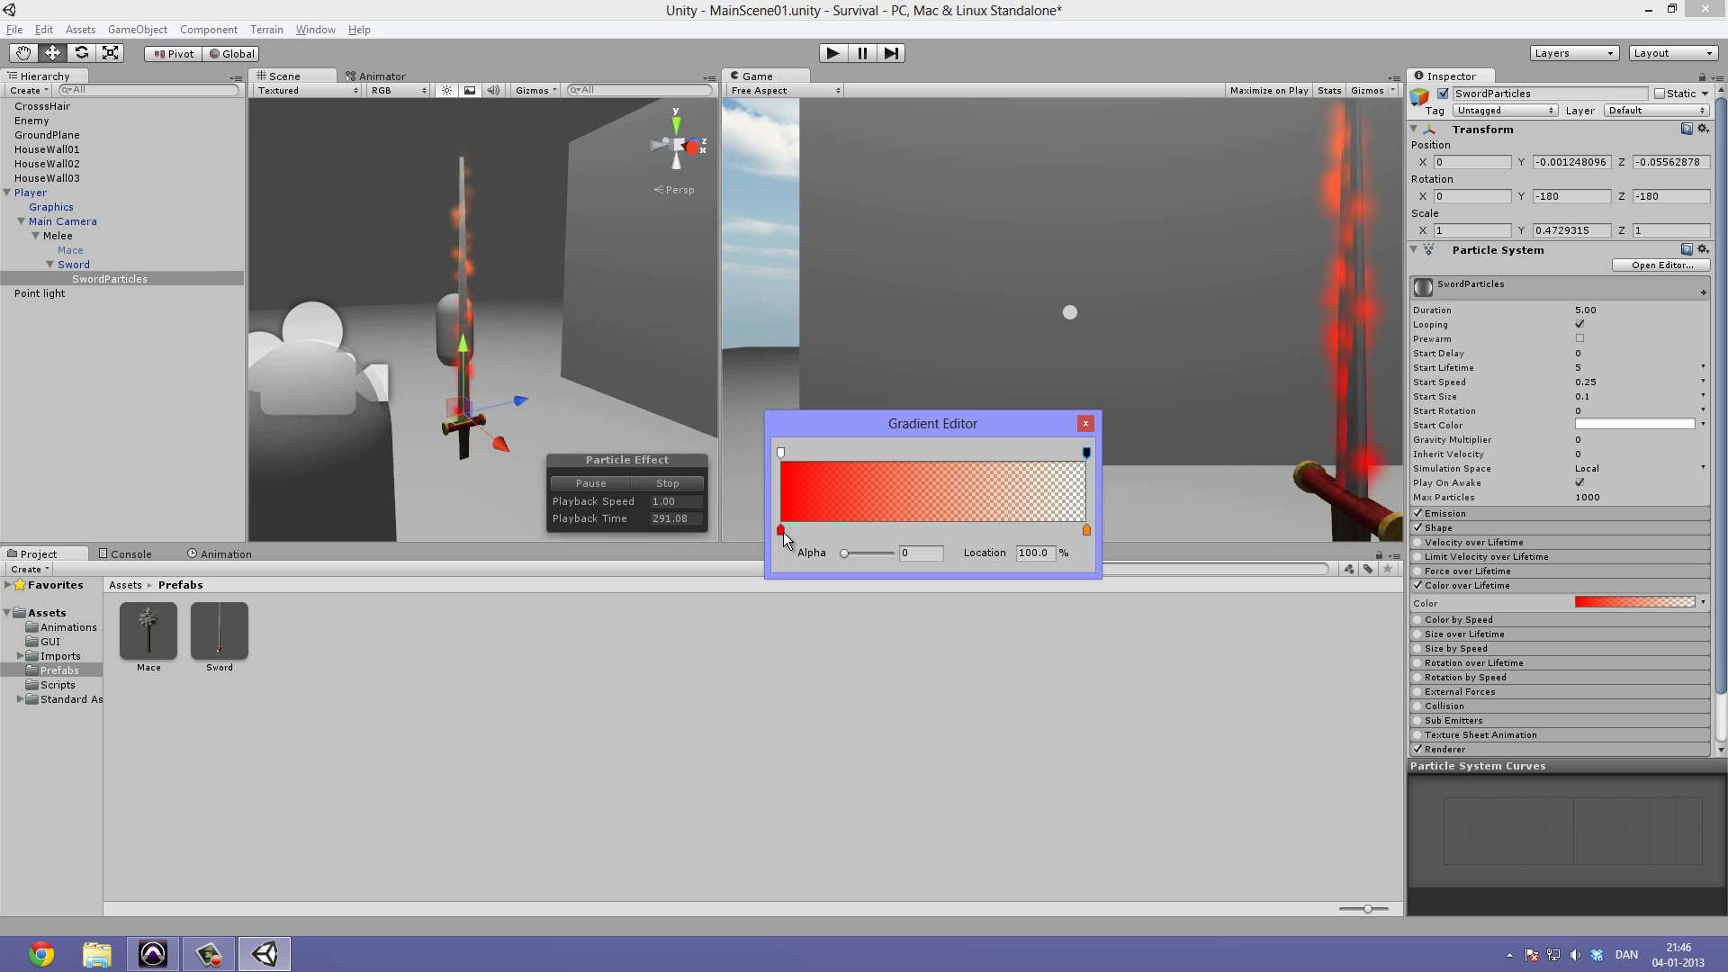
Move the opaque start alpha key to 4.4% and add a key with alpha 0 at the gradient's beginning.
{"action": "mouse_move", "coordinate": [784, 452]}
{"action": "left_mouse_down"}
{"action": "mouse_move", "coordinate": [952, 477]}
{"action": "mouse_move", "coordinate": [916, 446]}
{"action": "mouse_move", "coordinate": [996, 448]}
{"action": "mouse_move", "coordinate": [794, 462]}
{"action": "left_mouse_up"}
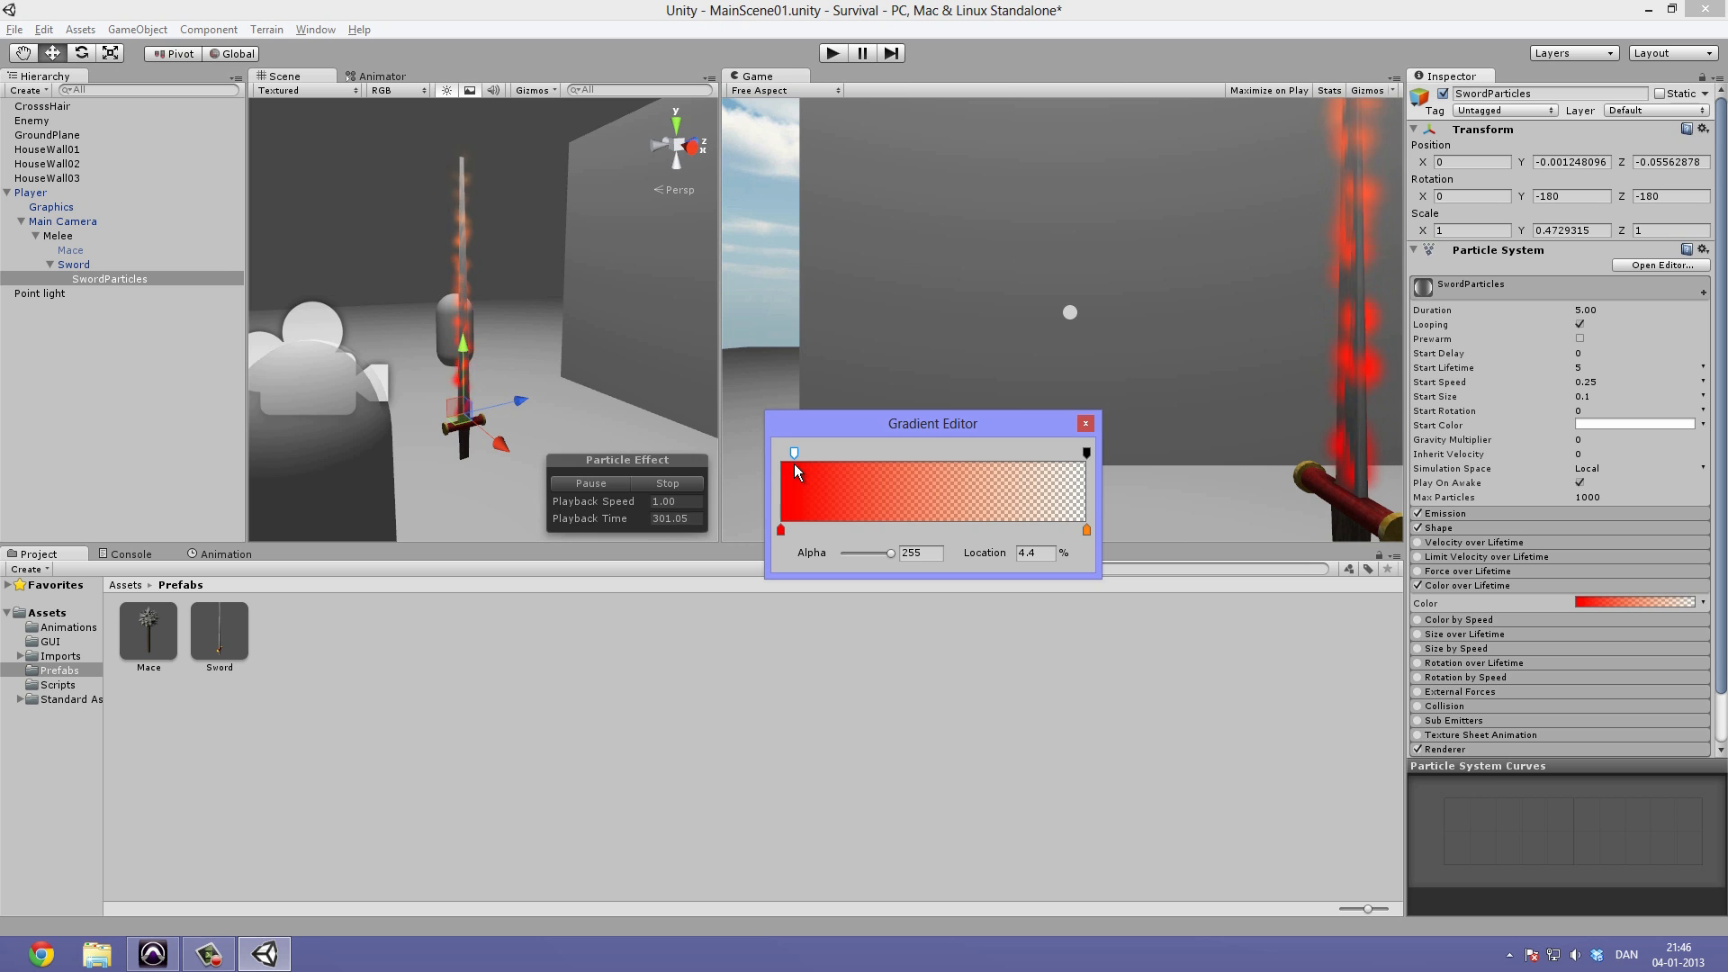
{"action": "left_click", "coordinate": [780, 452]}
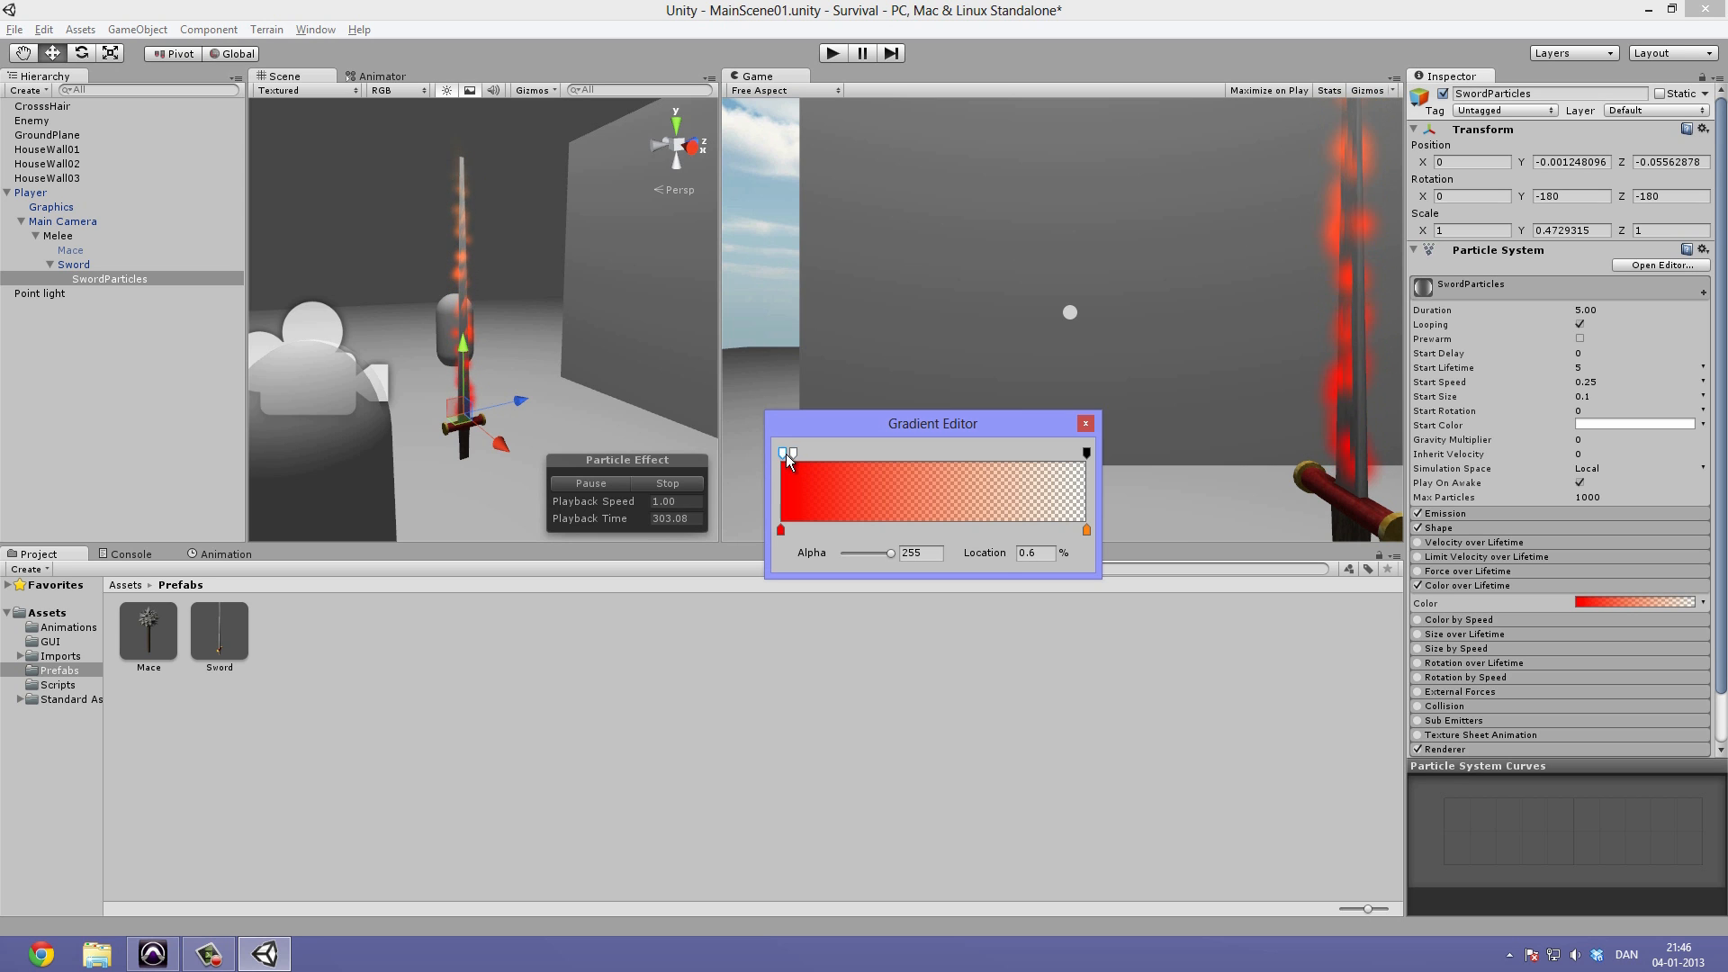
{"action": "left_click_drag", "start_coordinate": [890, 552], "coordinate": [844, 552]}
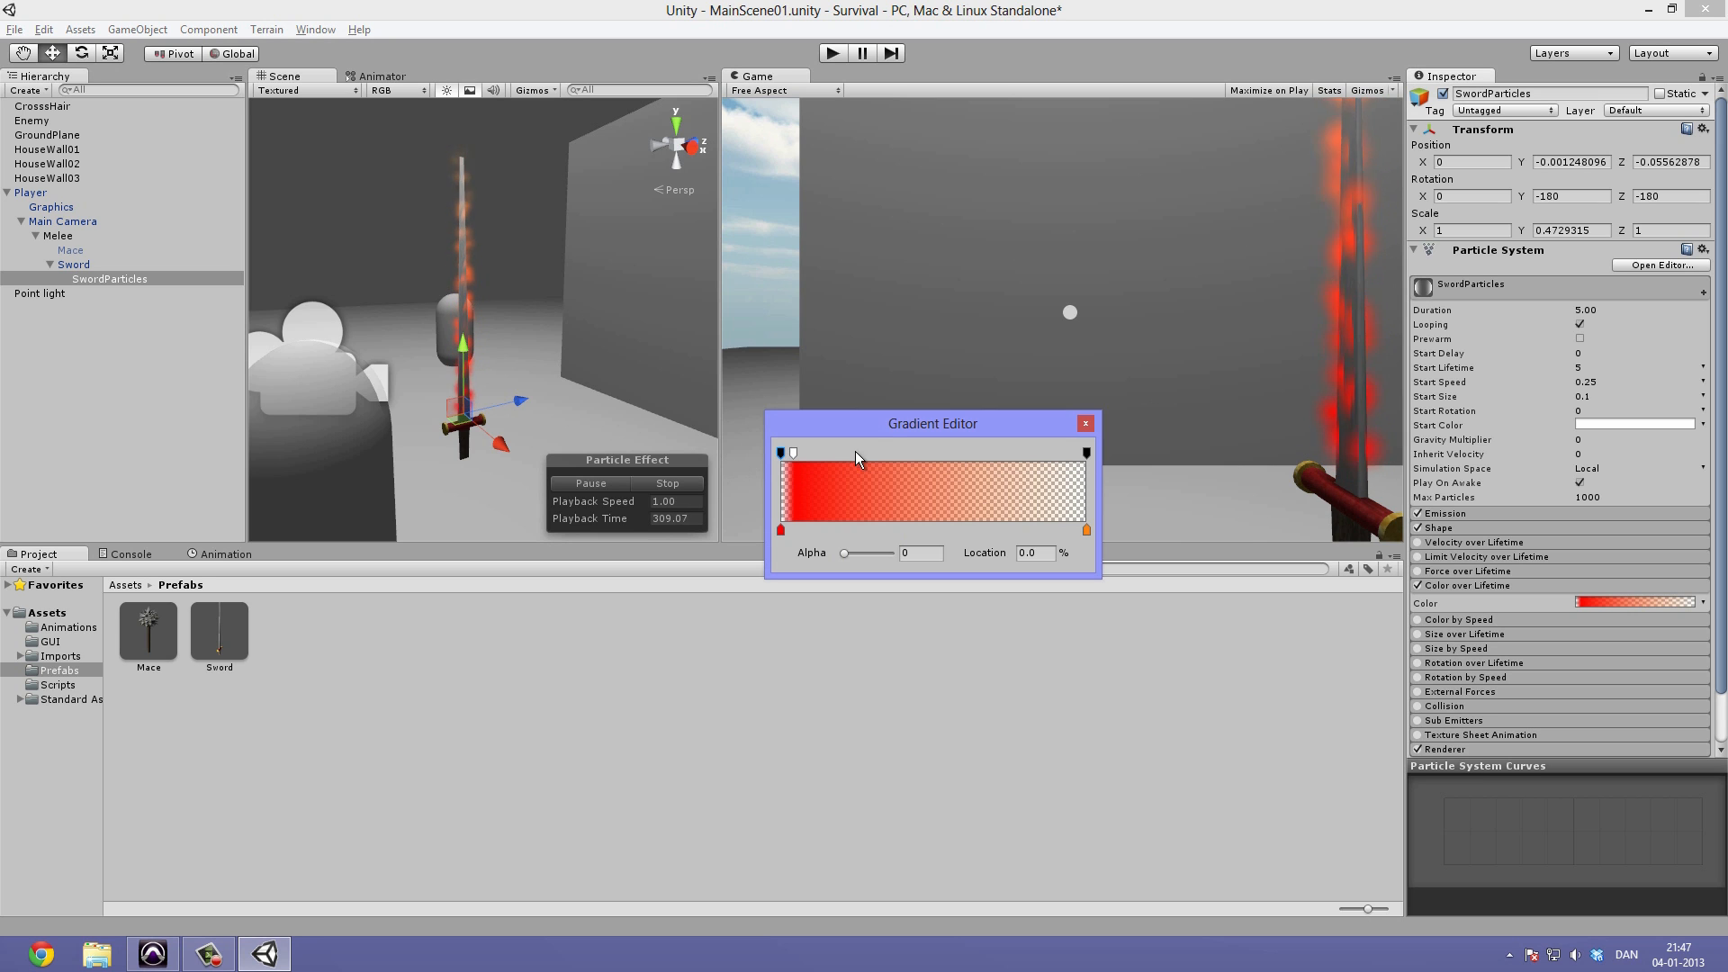
Add further alpha keys to the gradient, placing one with alpha 255 at 22.9%.
{"action": "left_click", "coordinate": [799, 448]}
{"action": "mouse_move", "coordinate": [805, 451]}
{"action": "left_mouse_down"}
{"action": "mouse_move", "coordinate": [948, 467]}
{"action": "mouse_move", "coordinate": [918, 445]}
{"action": "mouse_move", "coordinate": [930, 454]}
{"action": "left_mouse_up"}
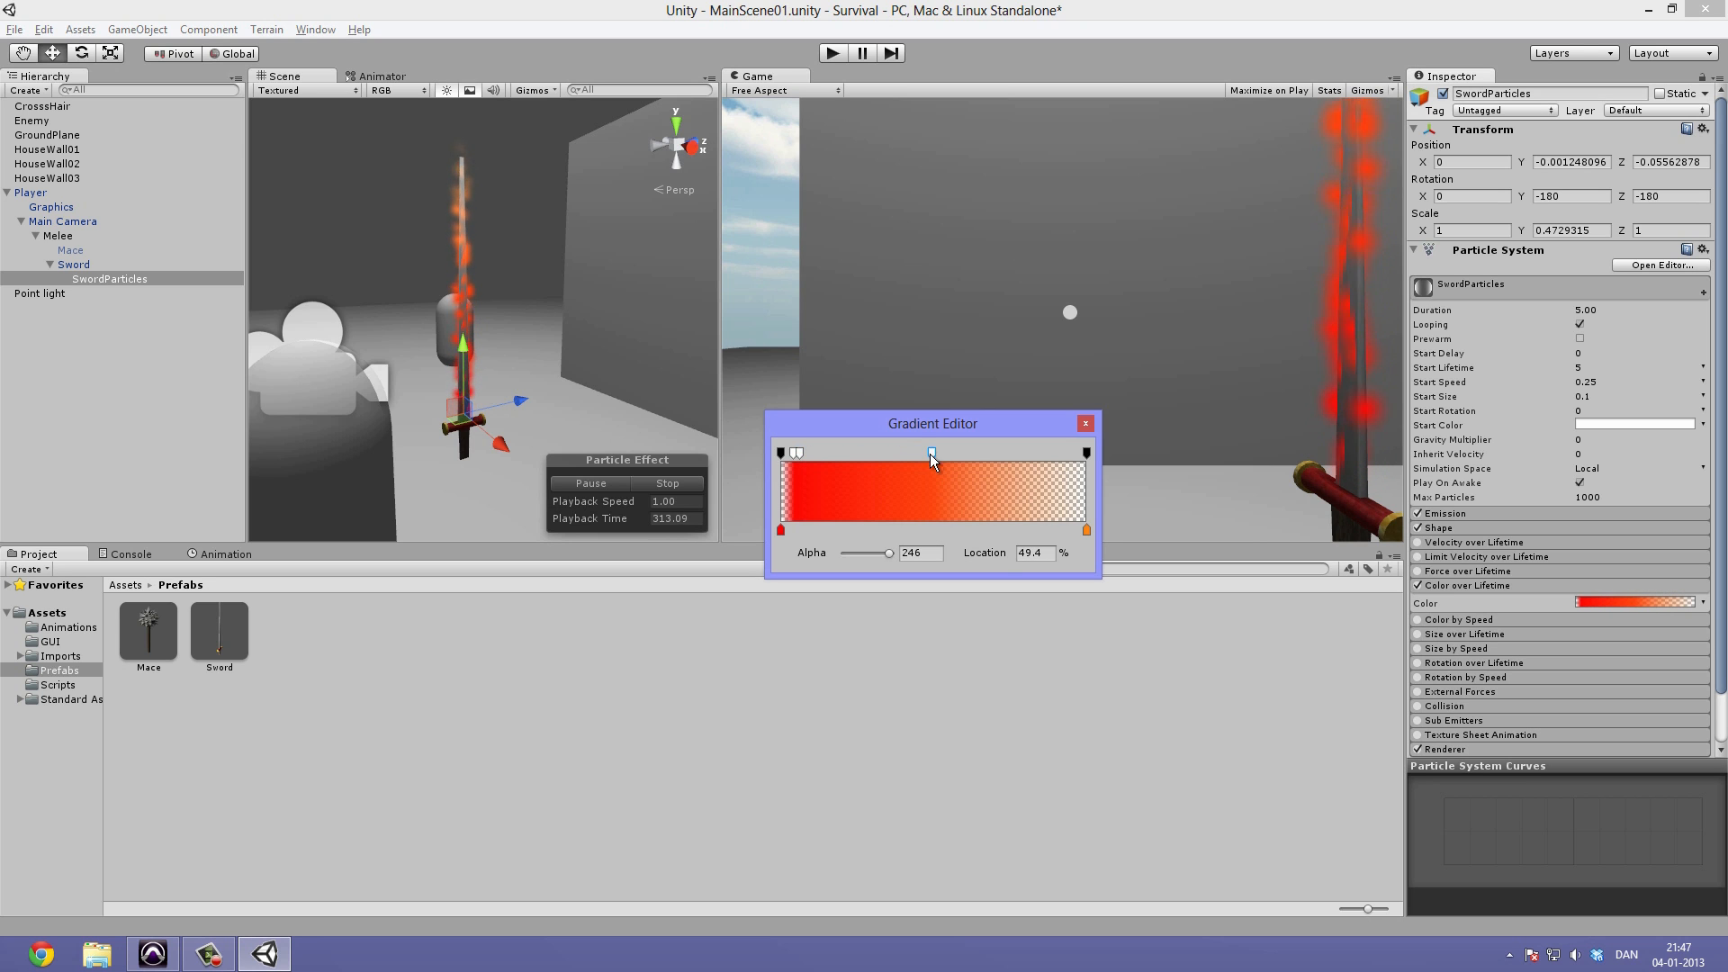
{"action": "left_click_drag", "start_coordinate": [888, 552], "coordinate": [1114, 564]}
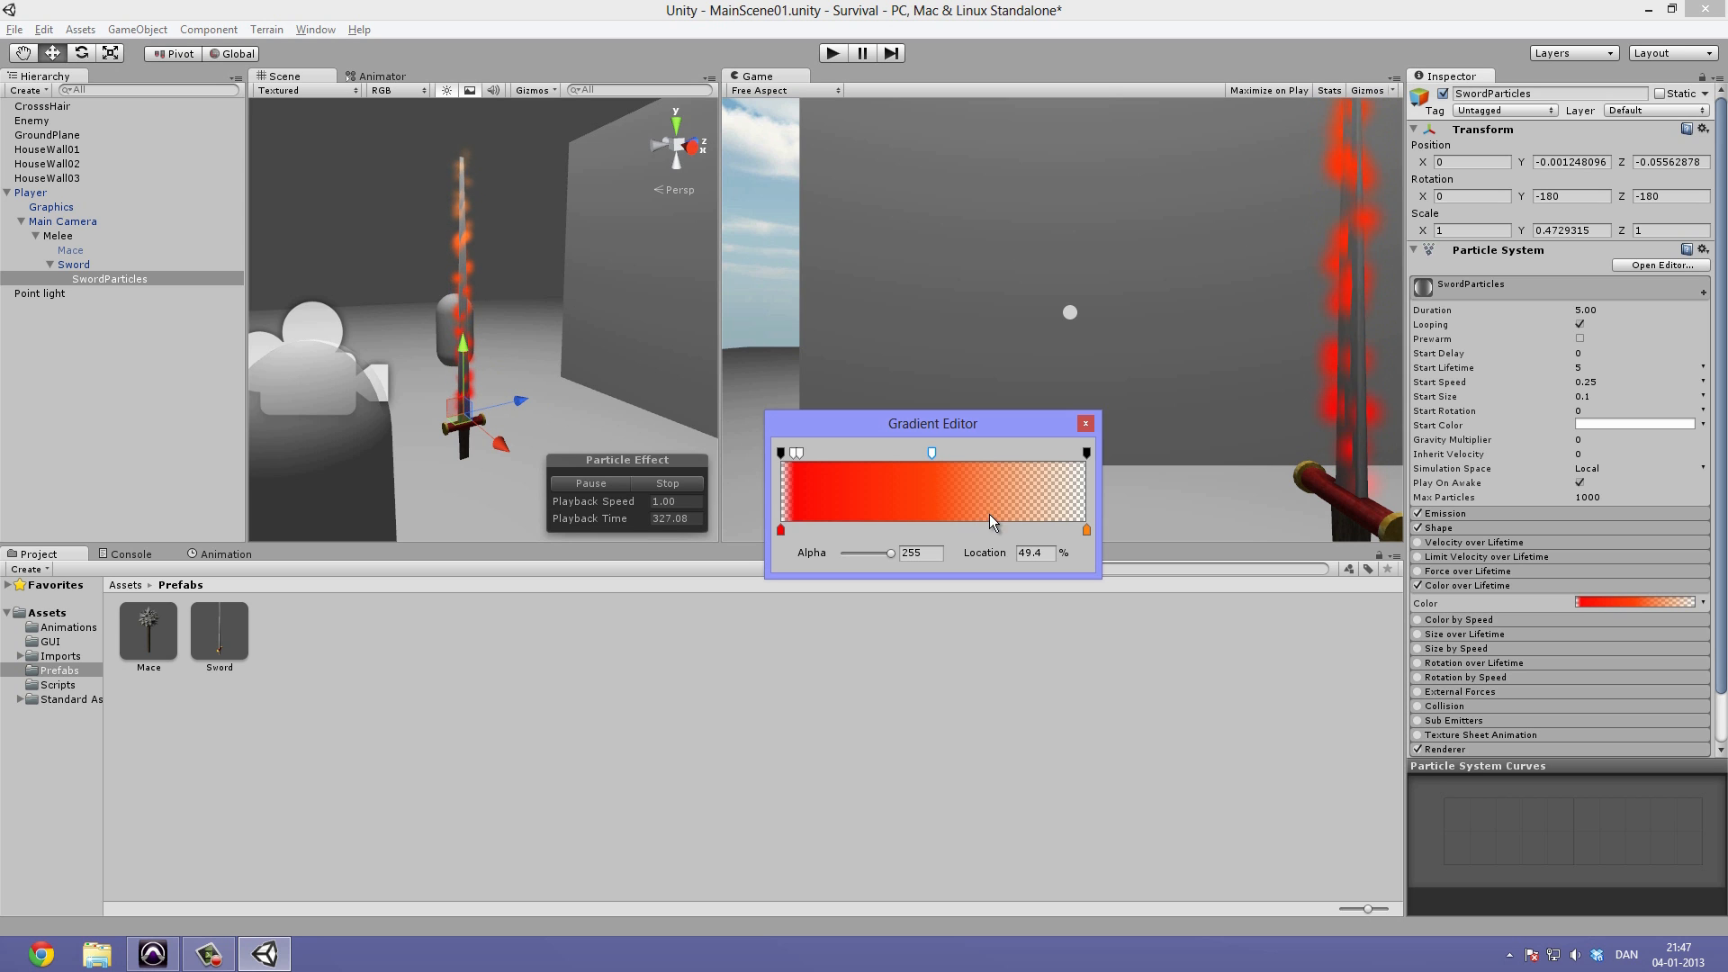
{"action": "left_click_drag", "start_coordinate": [931, 453], "coordinate": [851, 457]}
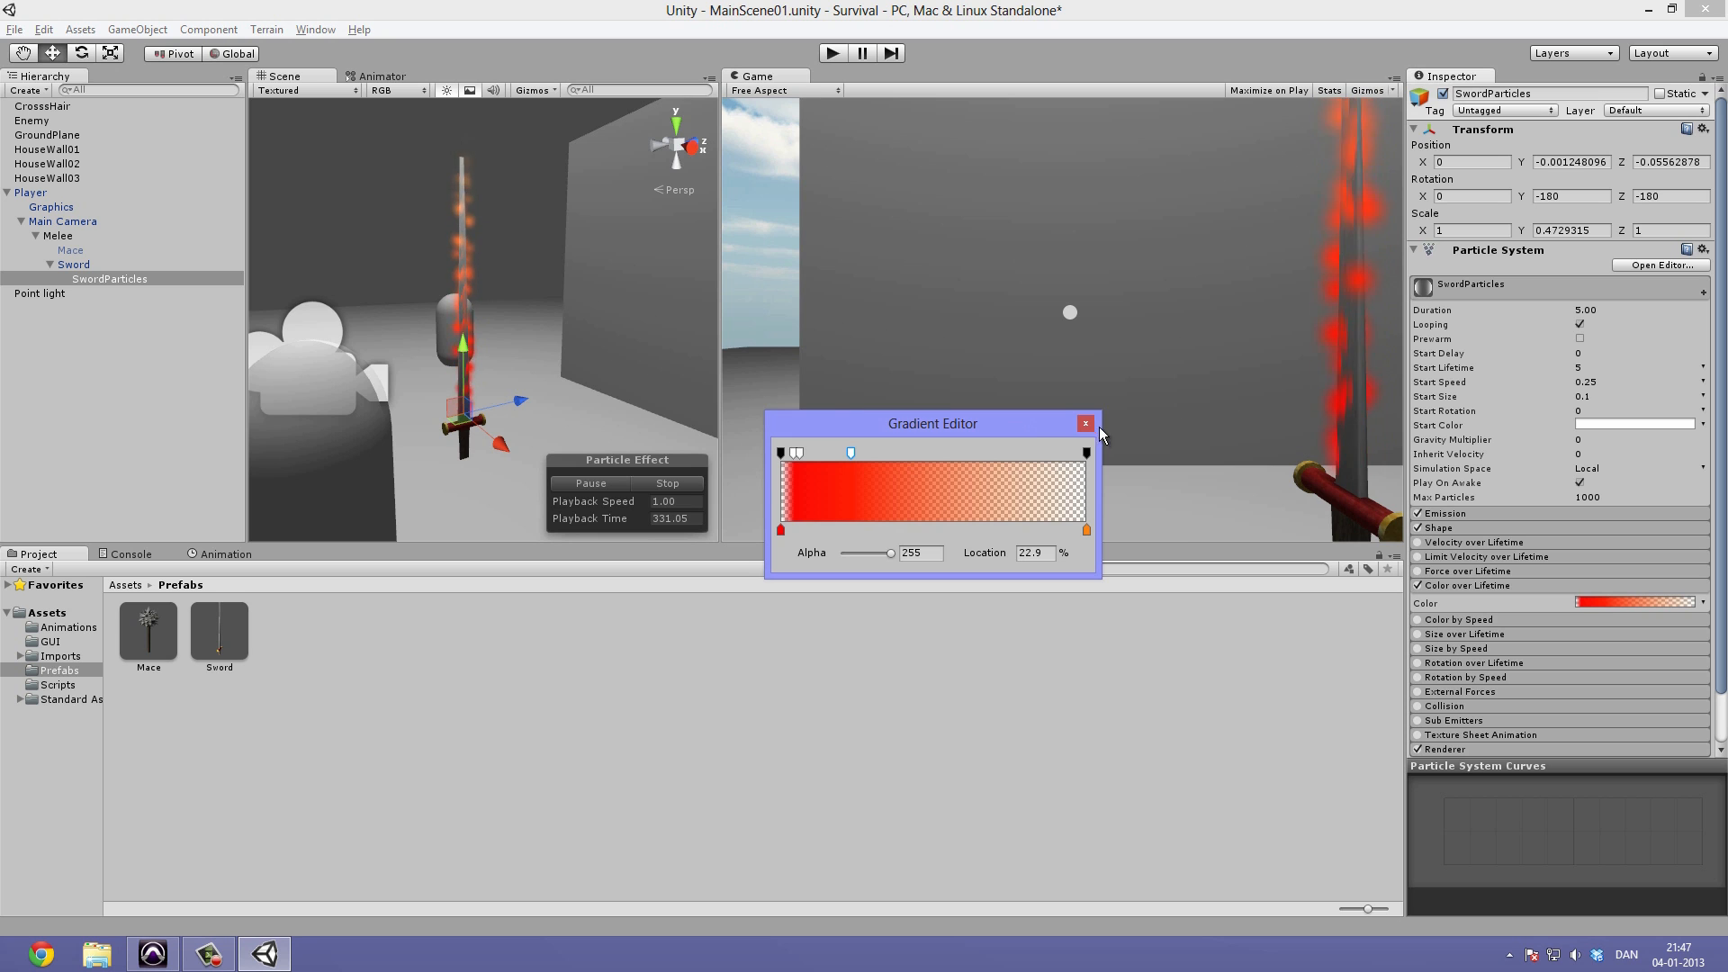
Adjust the start colour of the Color over Lifetime gradient to a slightly darker red and close the gradient.
{"action": "left_click", "coordinate": [532, 278]}
{"action": "left_click_drag", "start_coordinate": [570, 361], "coordinate": [787, 409], "text": "alt"}
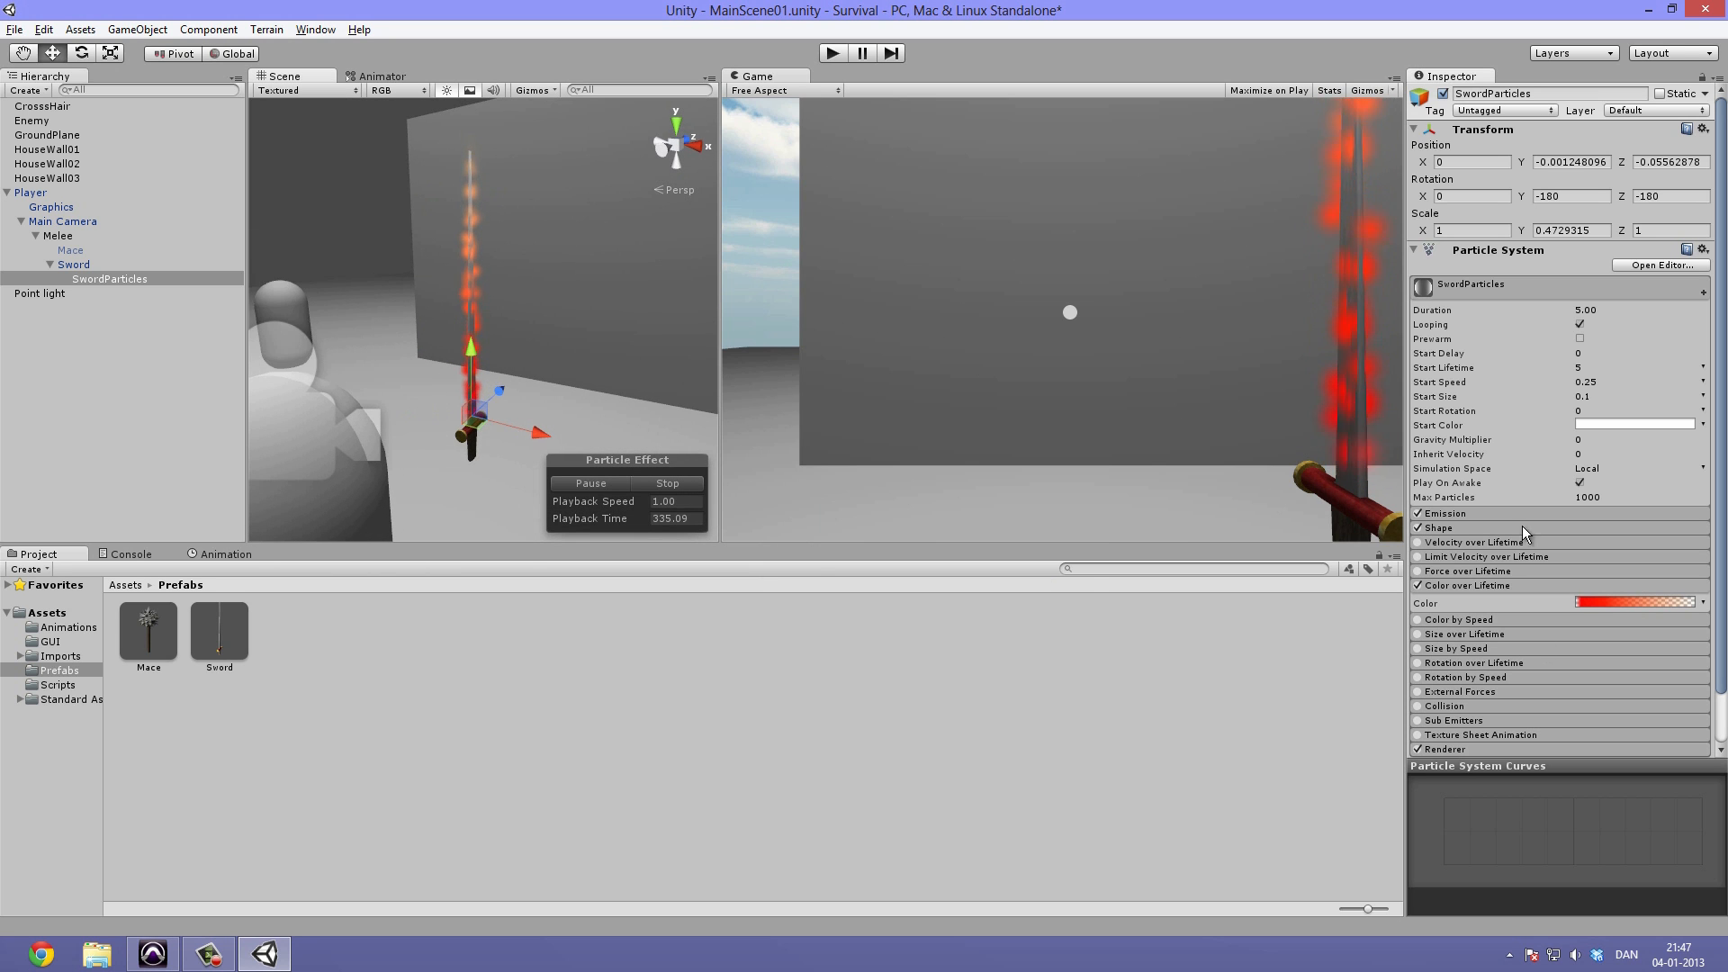
{"action": "left_click", "coordinate": [1628, 603]}
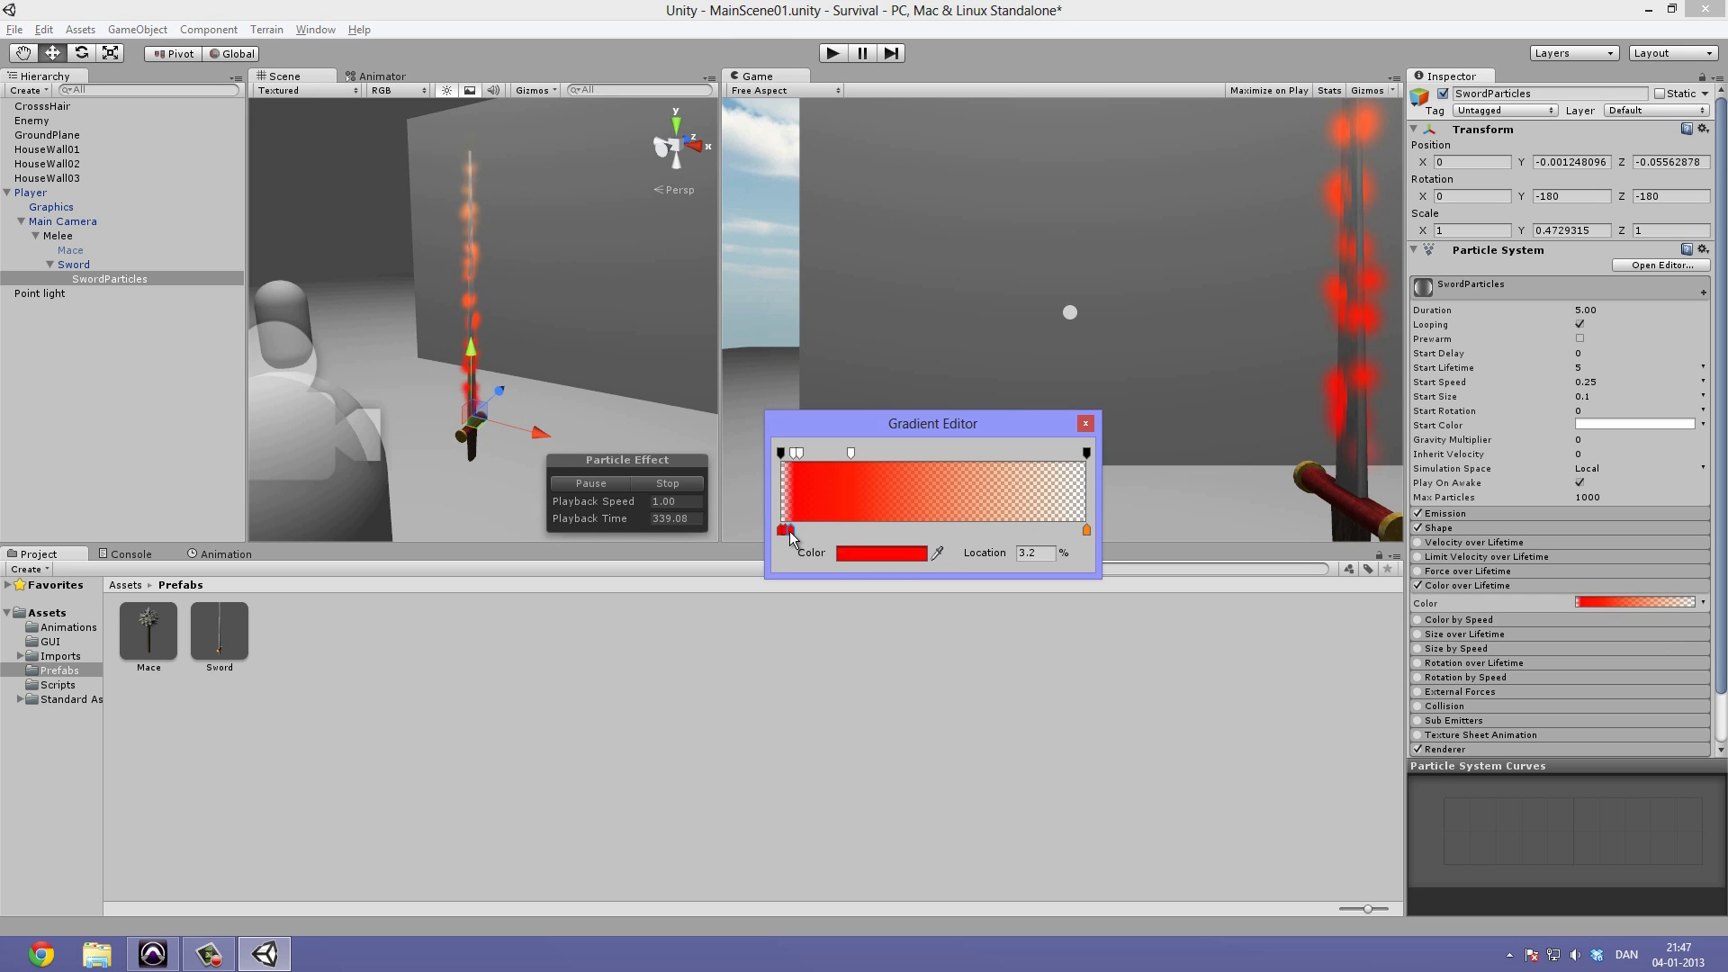
{"action": "left_click_drag", "start_coordinate": [786, 530], "coordinate": [779, 526]}
{"action": "left_click", "coordinate": [880, 553]}
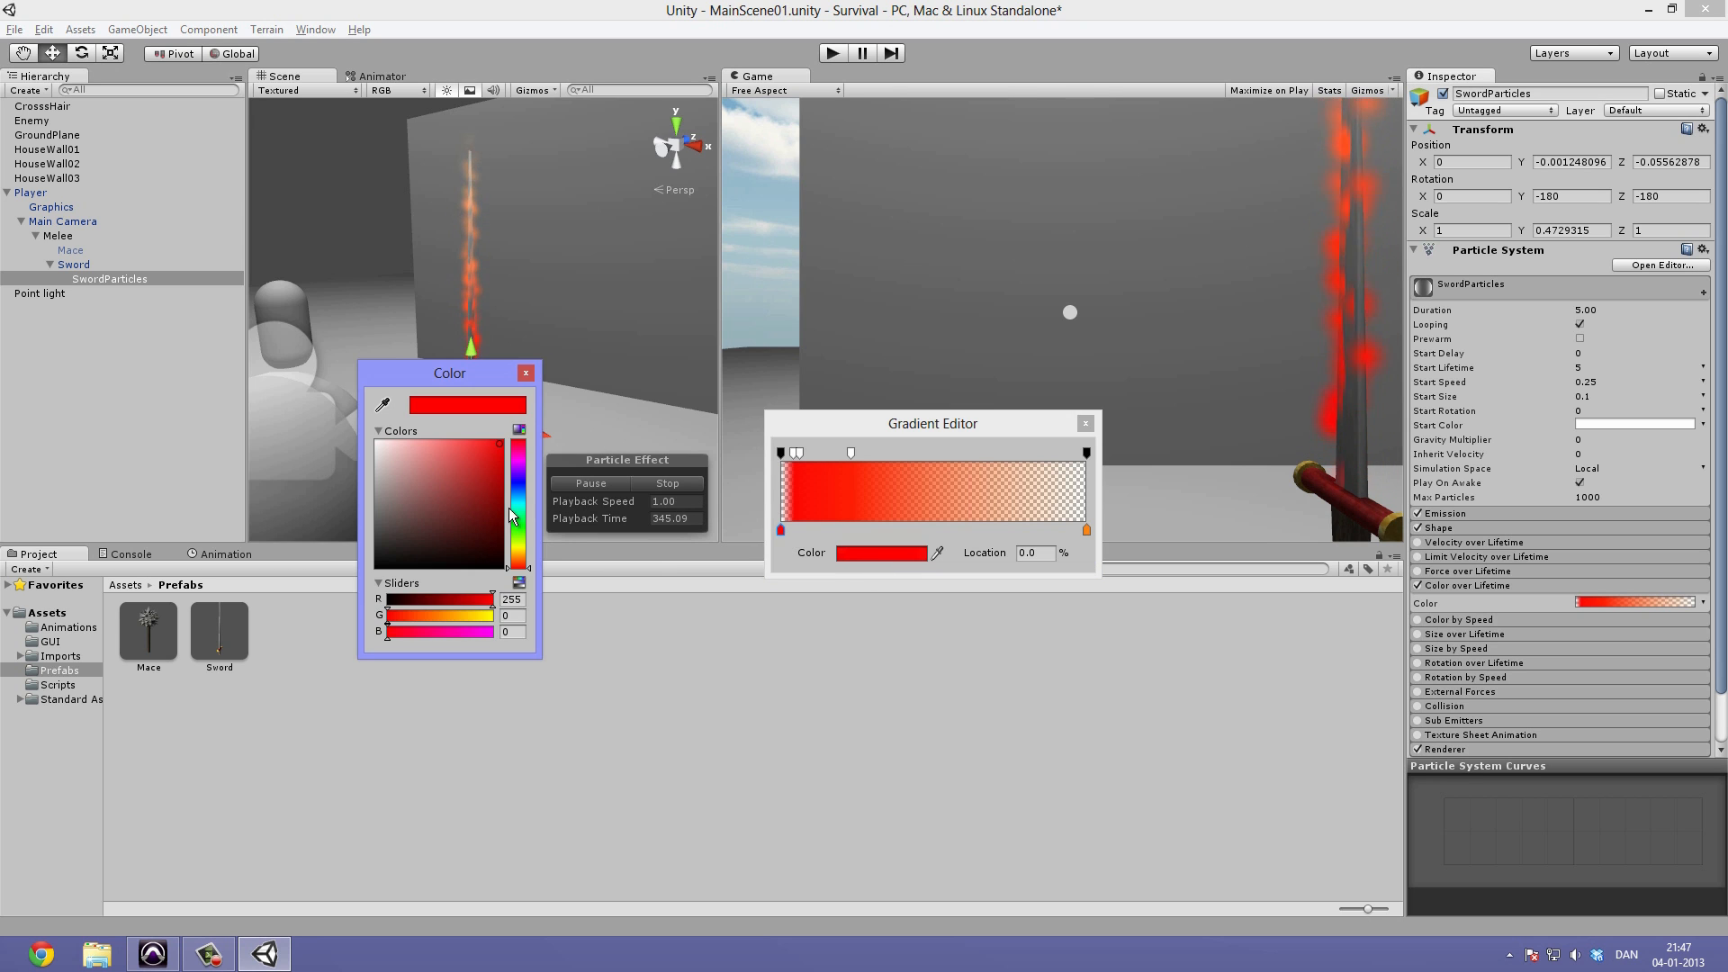
{"action": "left_click", "coordinate": [520, 562]}
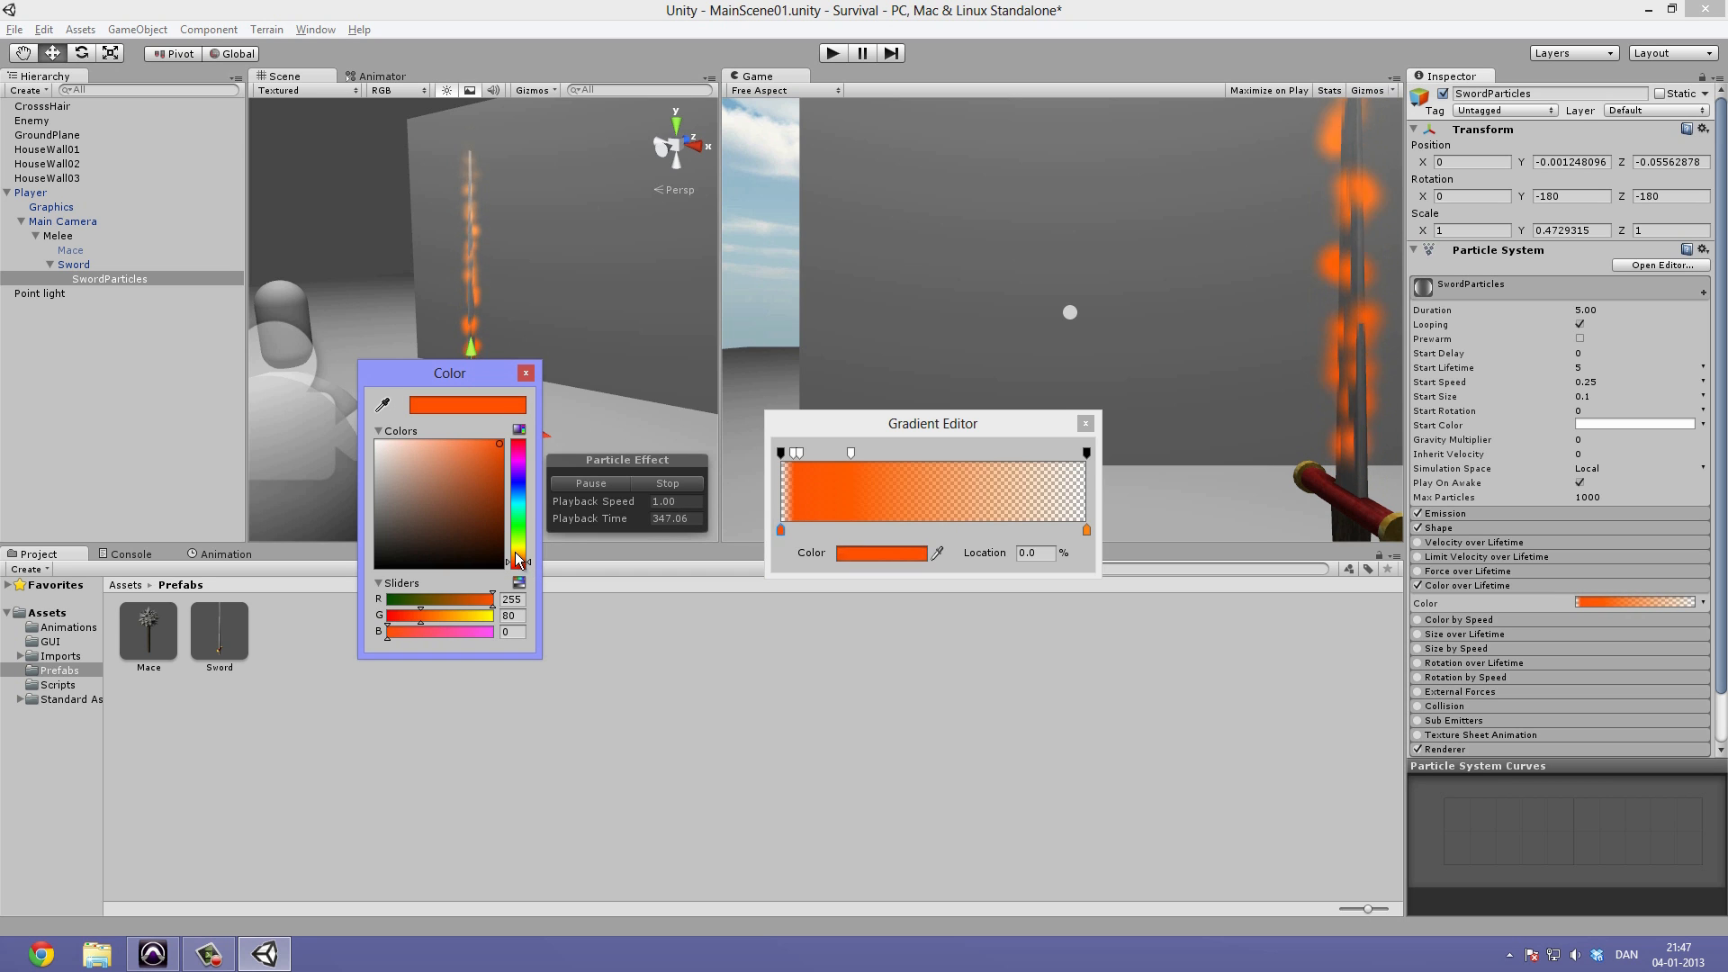
{"action": "left_click_drag", "start_coordinate": [521, 570], "coordinate": [530, 576]}
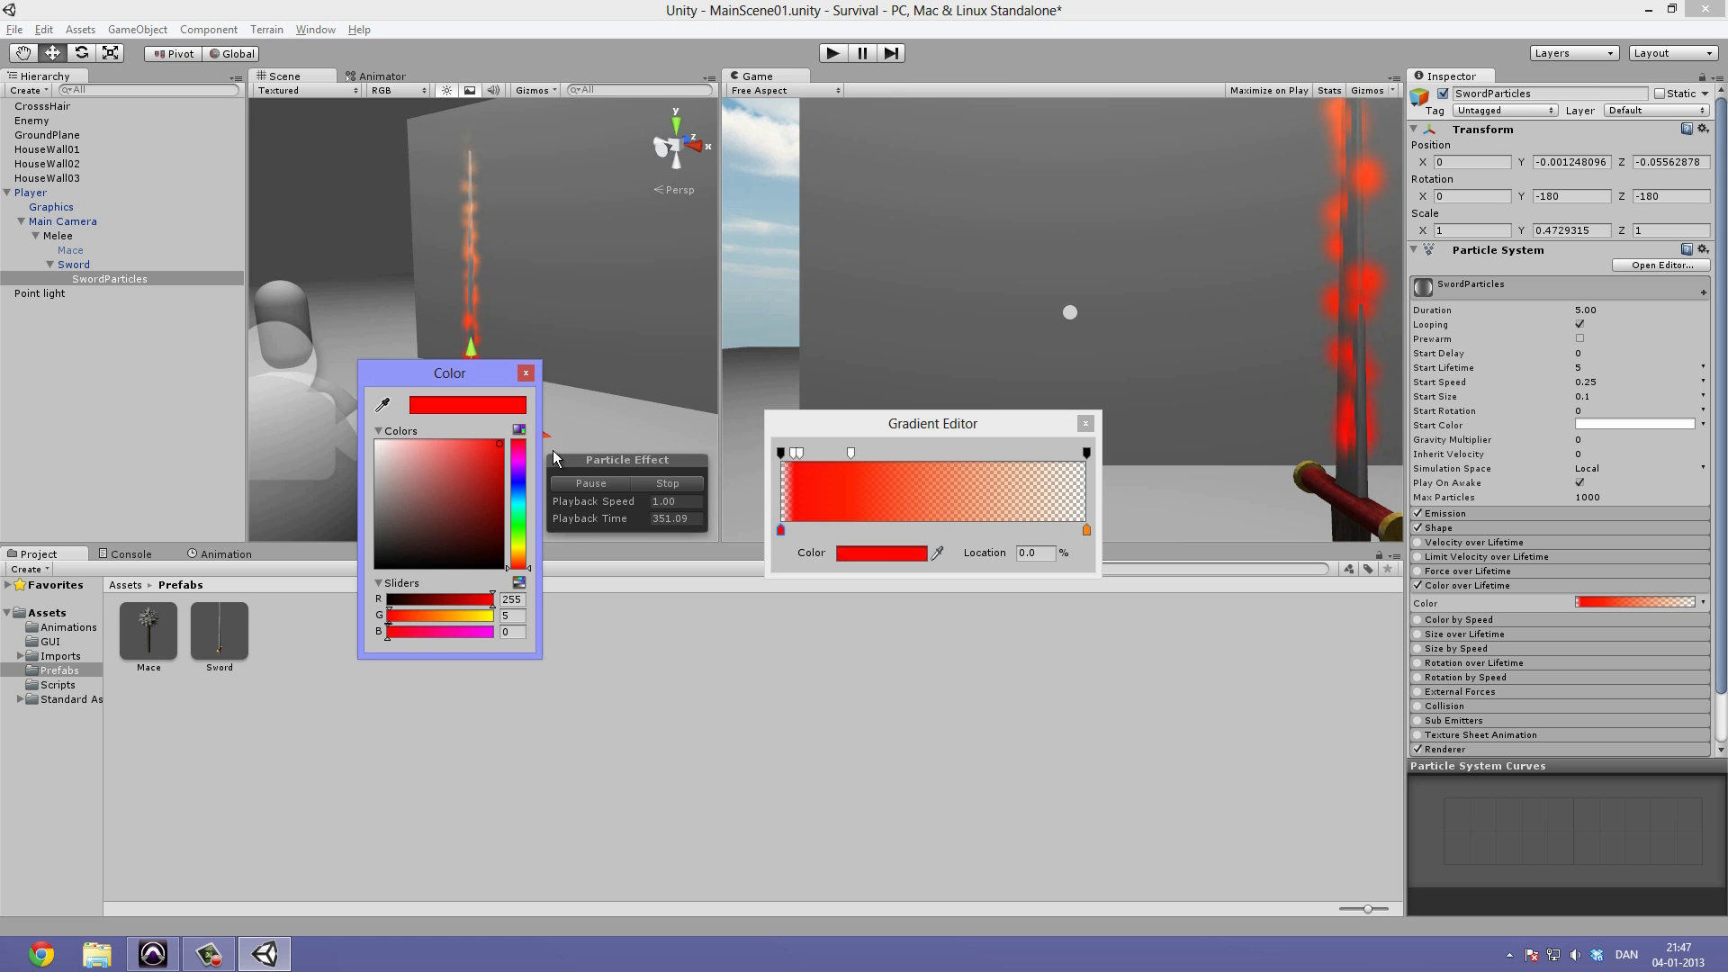
{"action": "mouse_move", "coordinate": [500, 444]}
{"action": "left_mouse_down"}
{"action": "mouse_move", "coordinate": [470, 429]}
{"action": "mouse_move", "coordinate": [558, 451]}
{"action": "left_mouse_up"}
{"action": "left_click", "coordinate": [526, 372]}
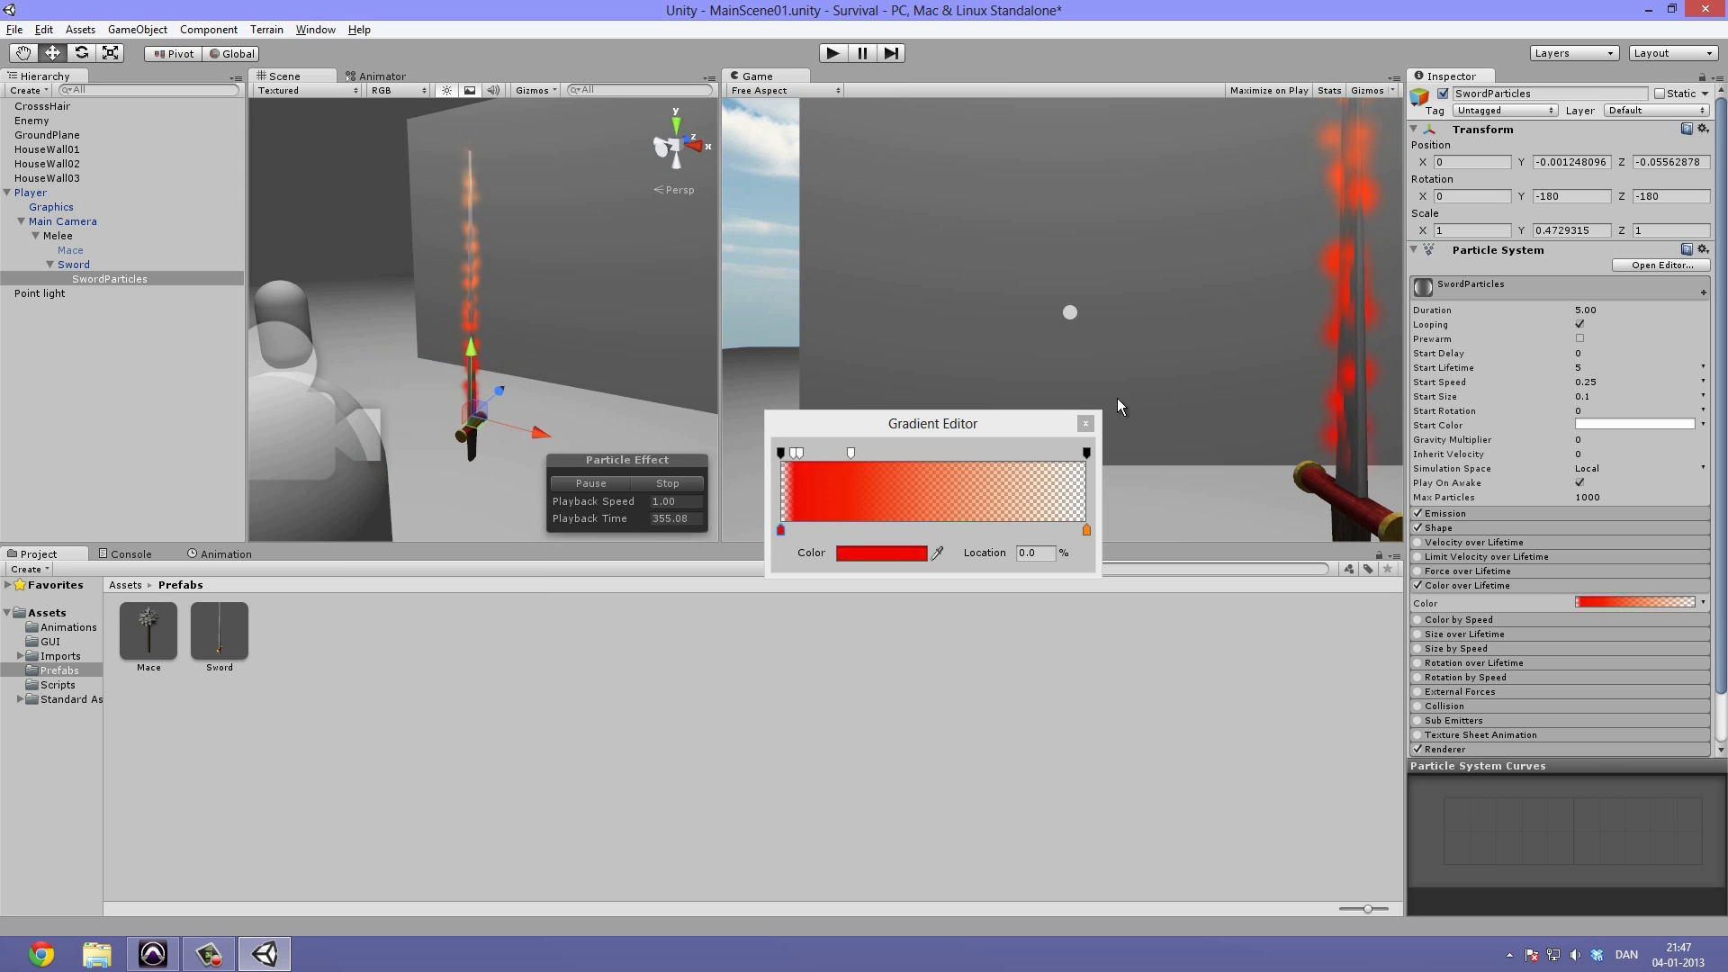
{"action": "left_click", "coordinate": [1086, 422]}
{"action": "left_click", "coordinate": [947, 715]}
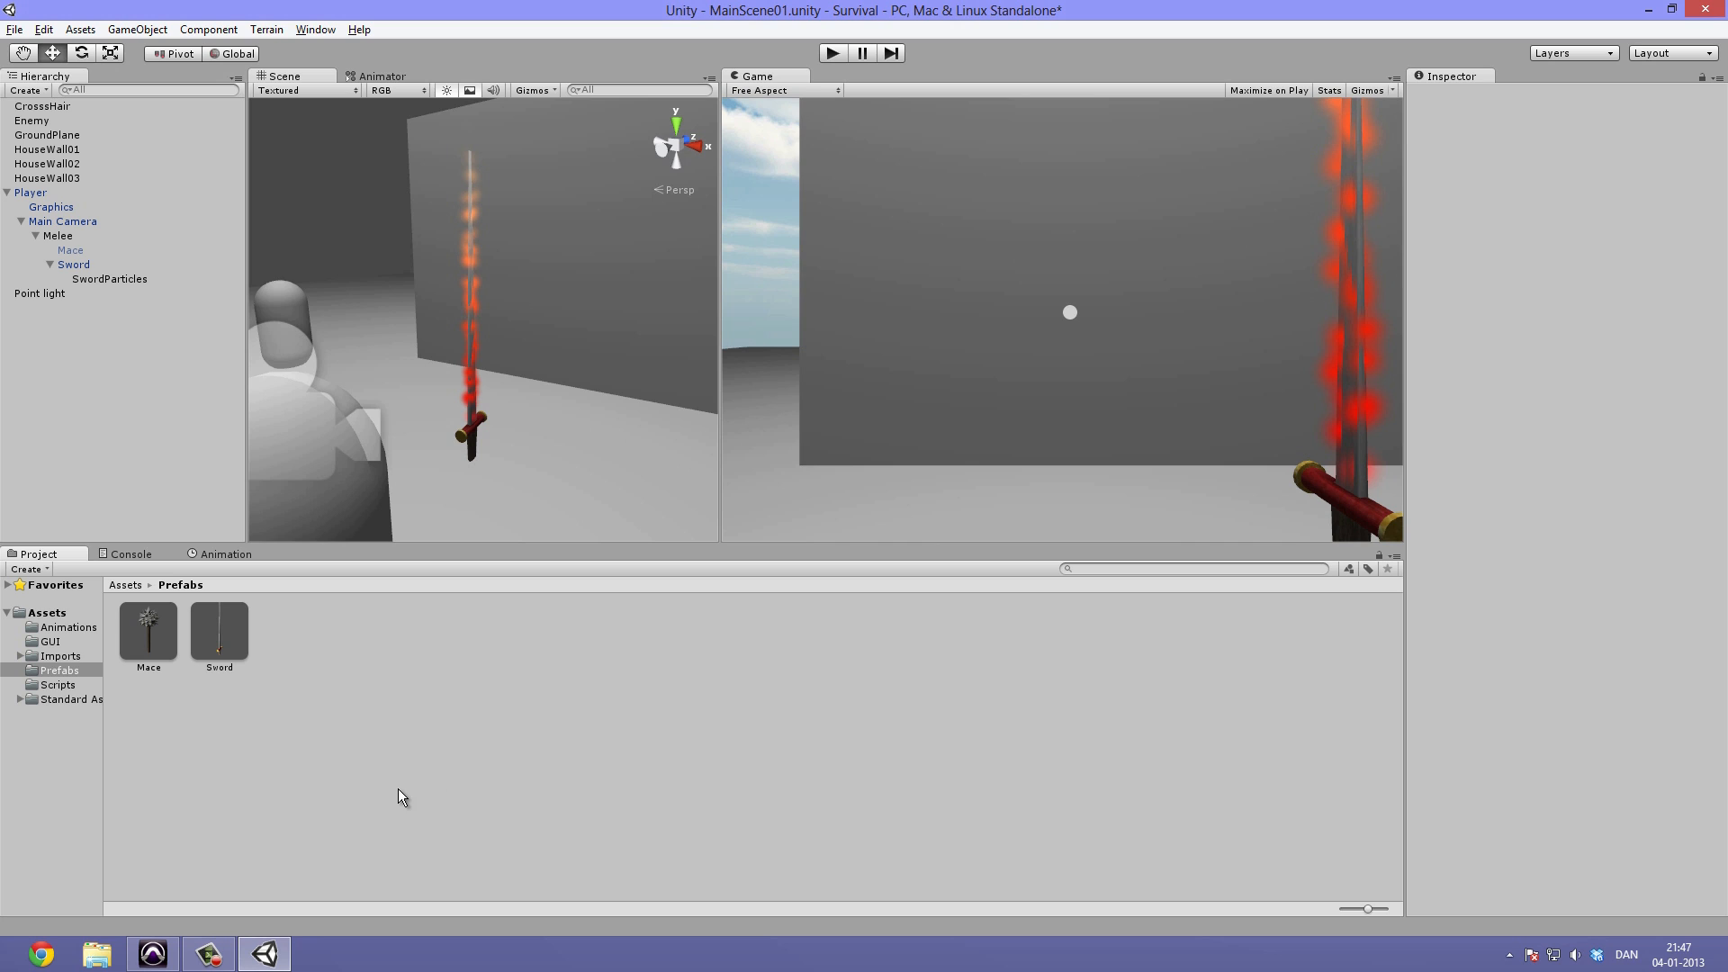
Show the root Assets folder in the project, and switch to Paint with a blank canvas.
{"action": "left_click", "coordinate": [128, 585]}
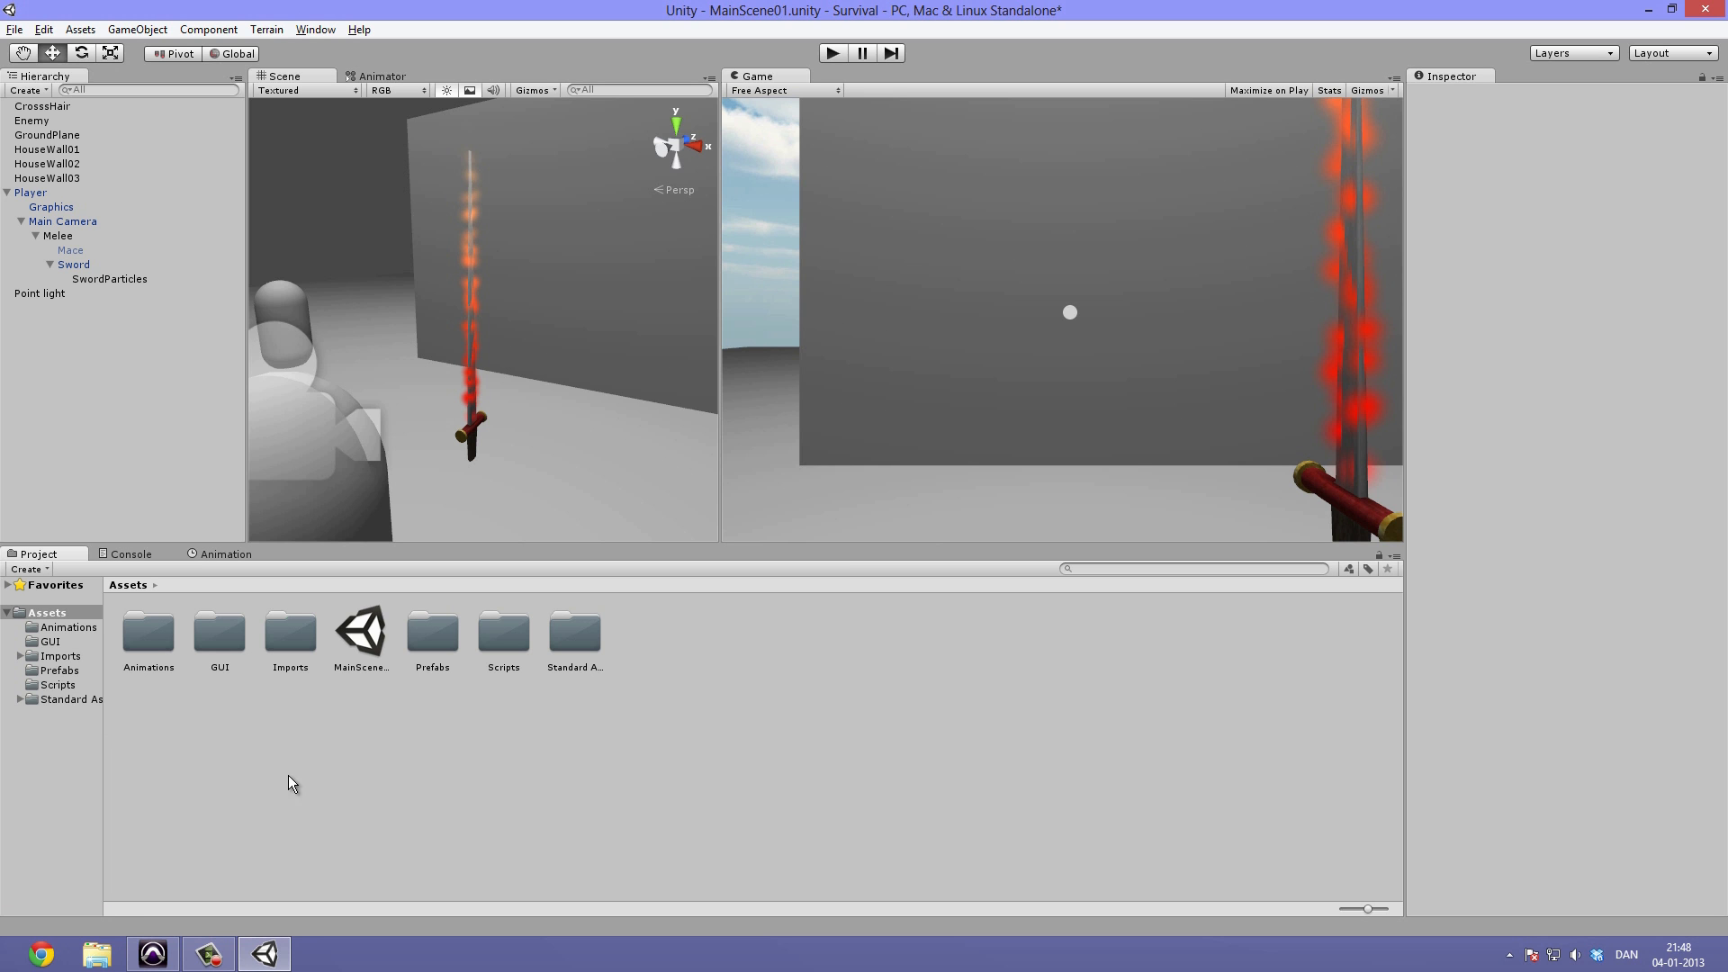
{"action": "key", "text": "super"}
{"action": "type", "text": "paint"}
{"action": "key", "text": "Return"}
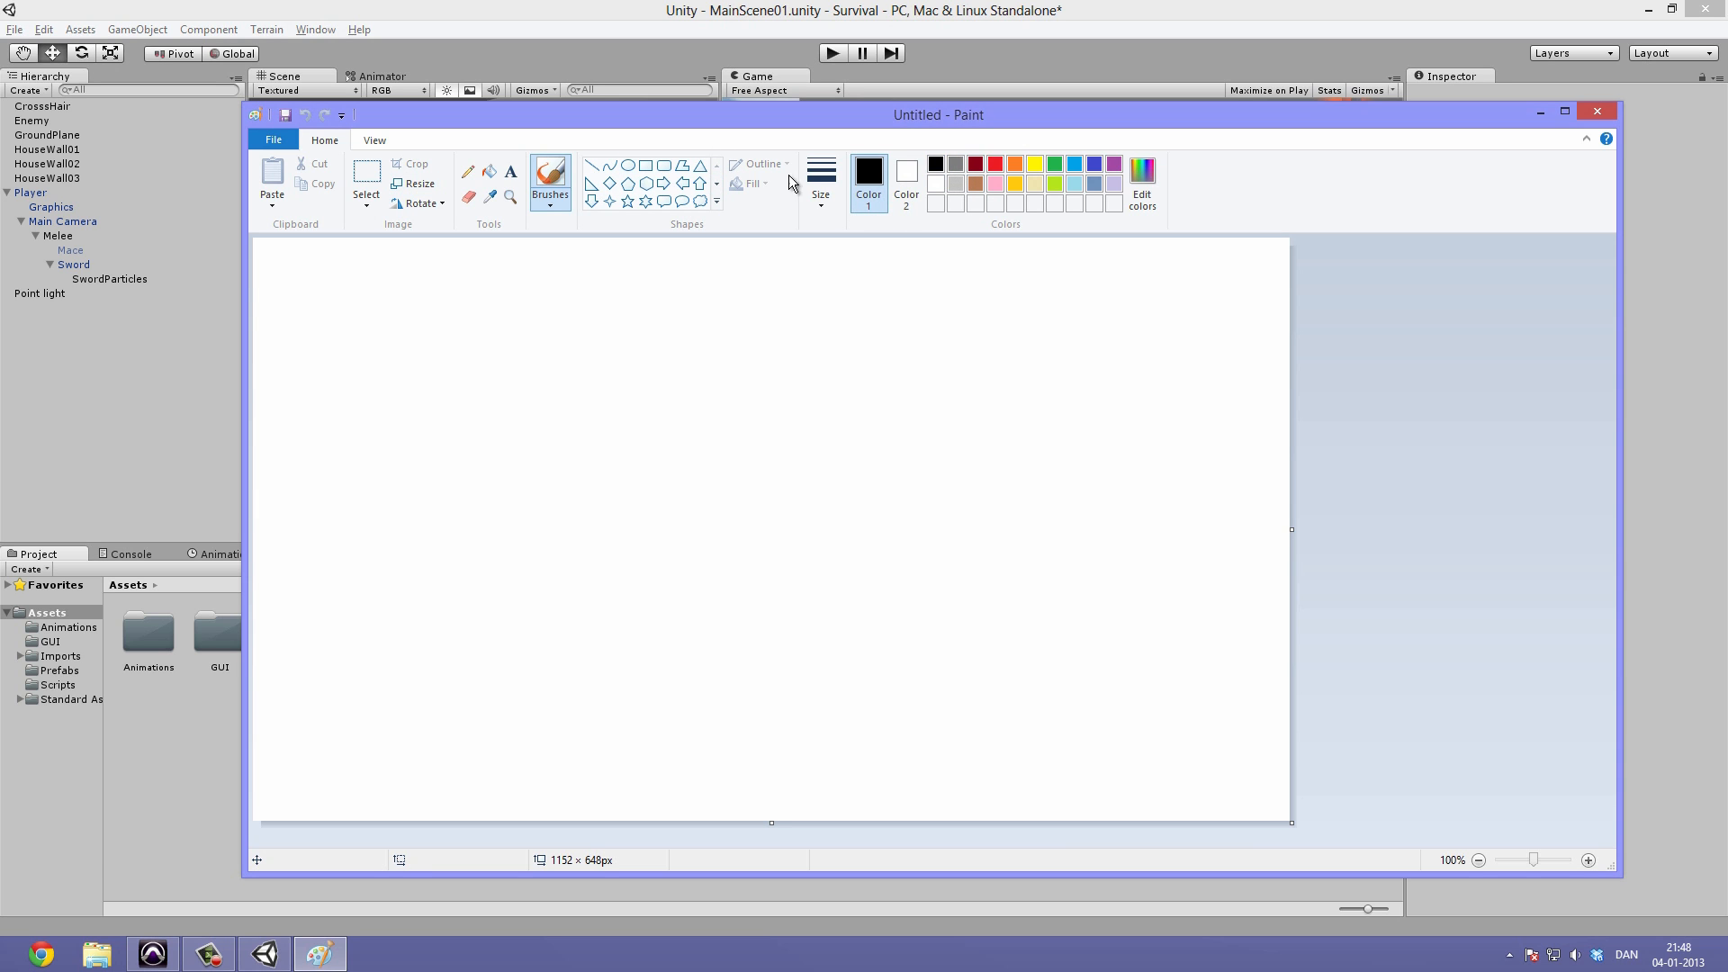
Draw a black circle about 186 × 177 px in the upper left area of the canvas.
{"action": "left_click", "coordinate": [1075, 166]}
{"action": "left_click", "coordinate": [936, 165]}
{"action": "left_click", "coordinate": [628, 165]}
{"action": "left_click_drag", "start_coordinate": [368, 317], "coordinate": [536, 476]}
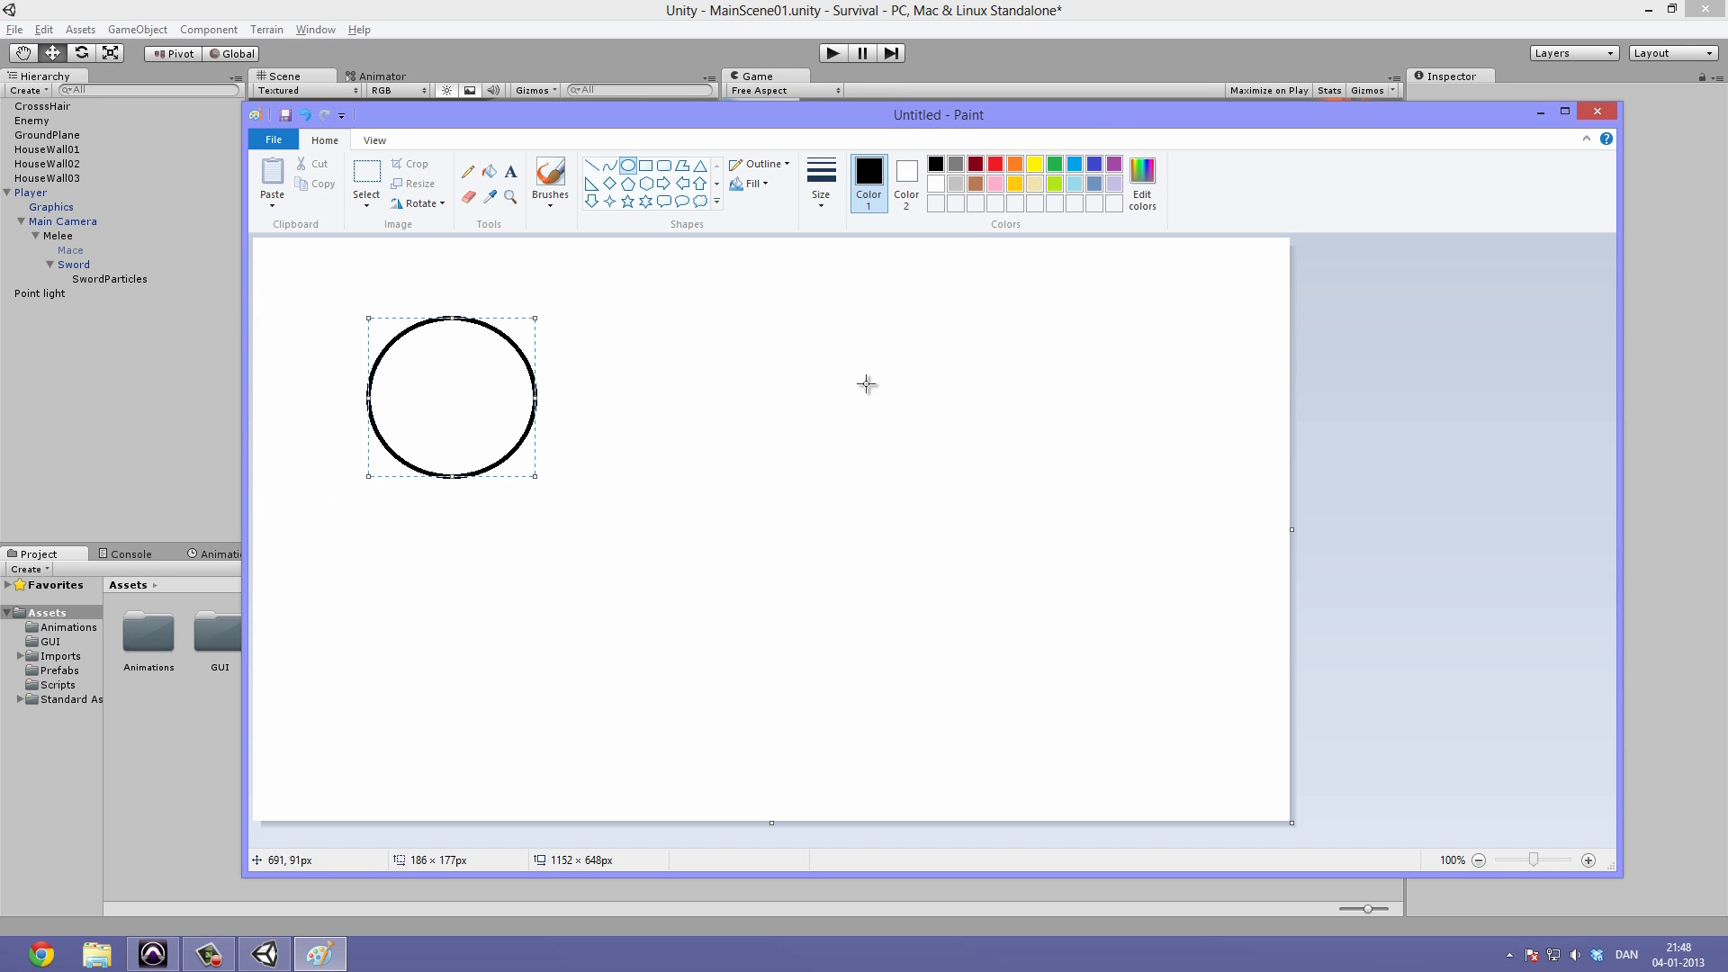
{"action": "left_click_drag", "start_coordinate": [493, 352], "coordinate": [445, 317]}
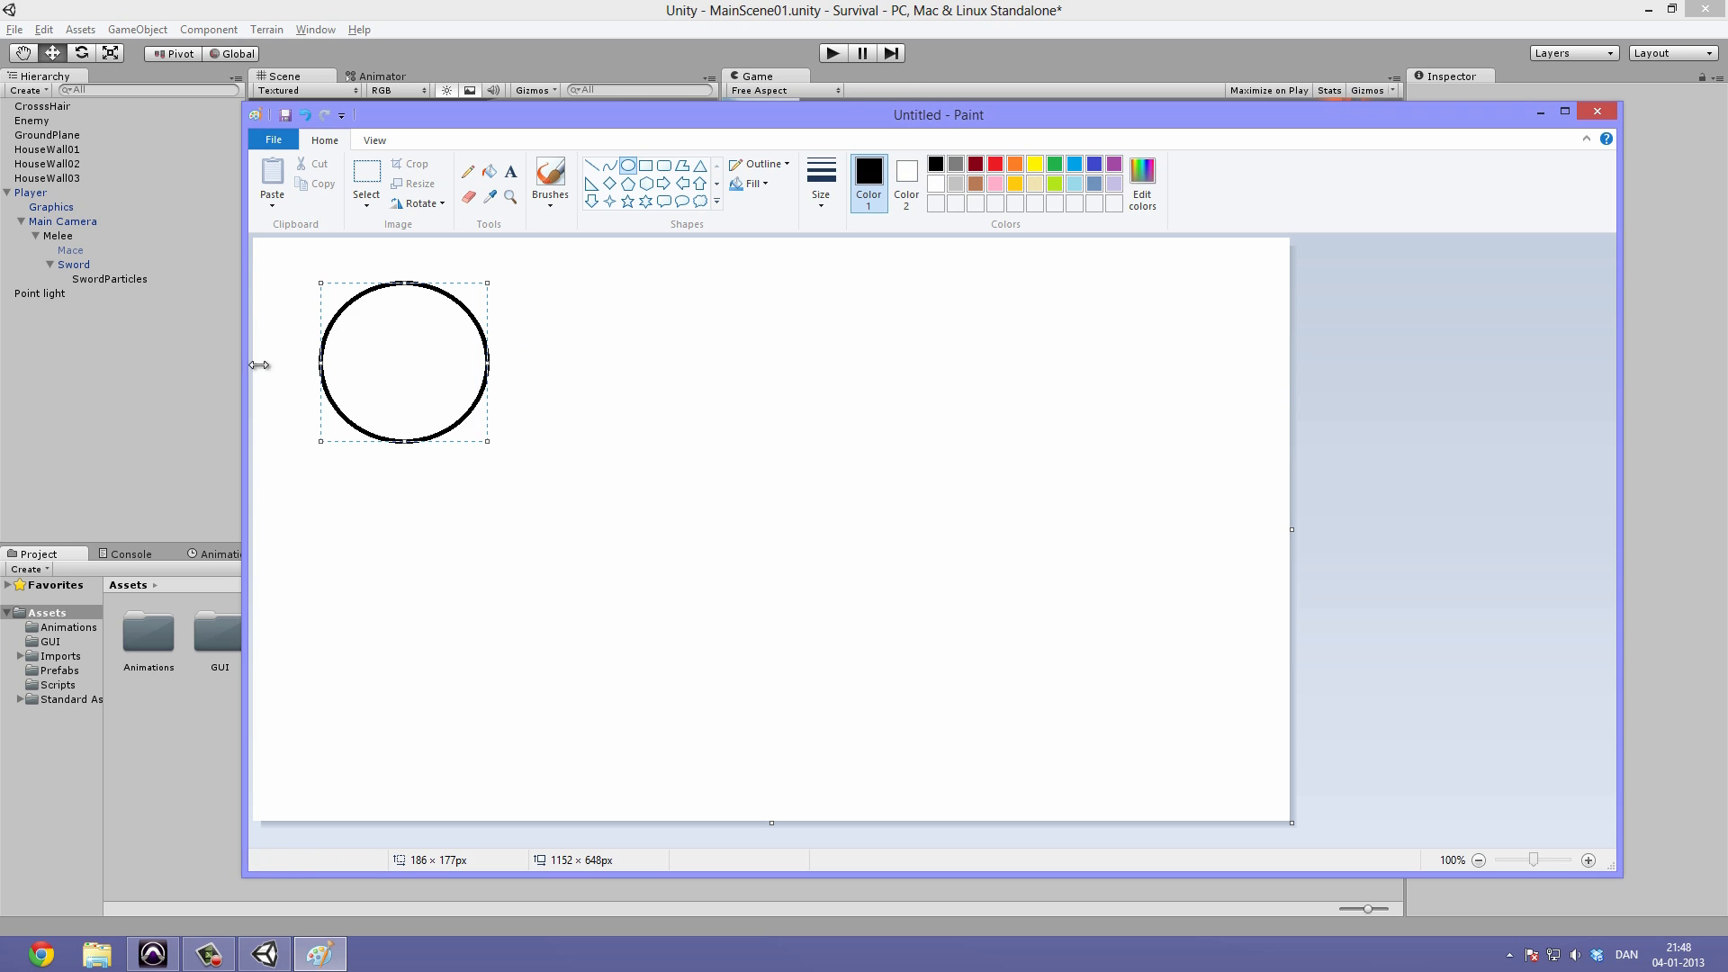
{"action": "left_click_drag", "start_coordinate": [444, 356], "coordinate": [486, 426]}
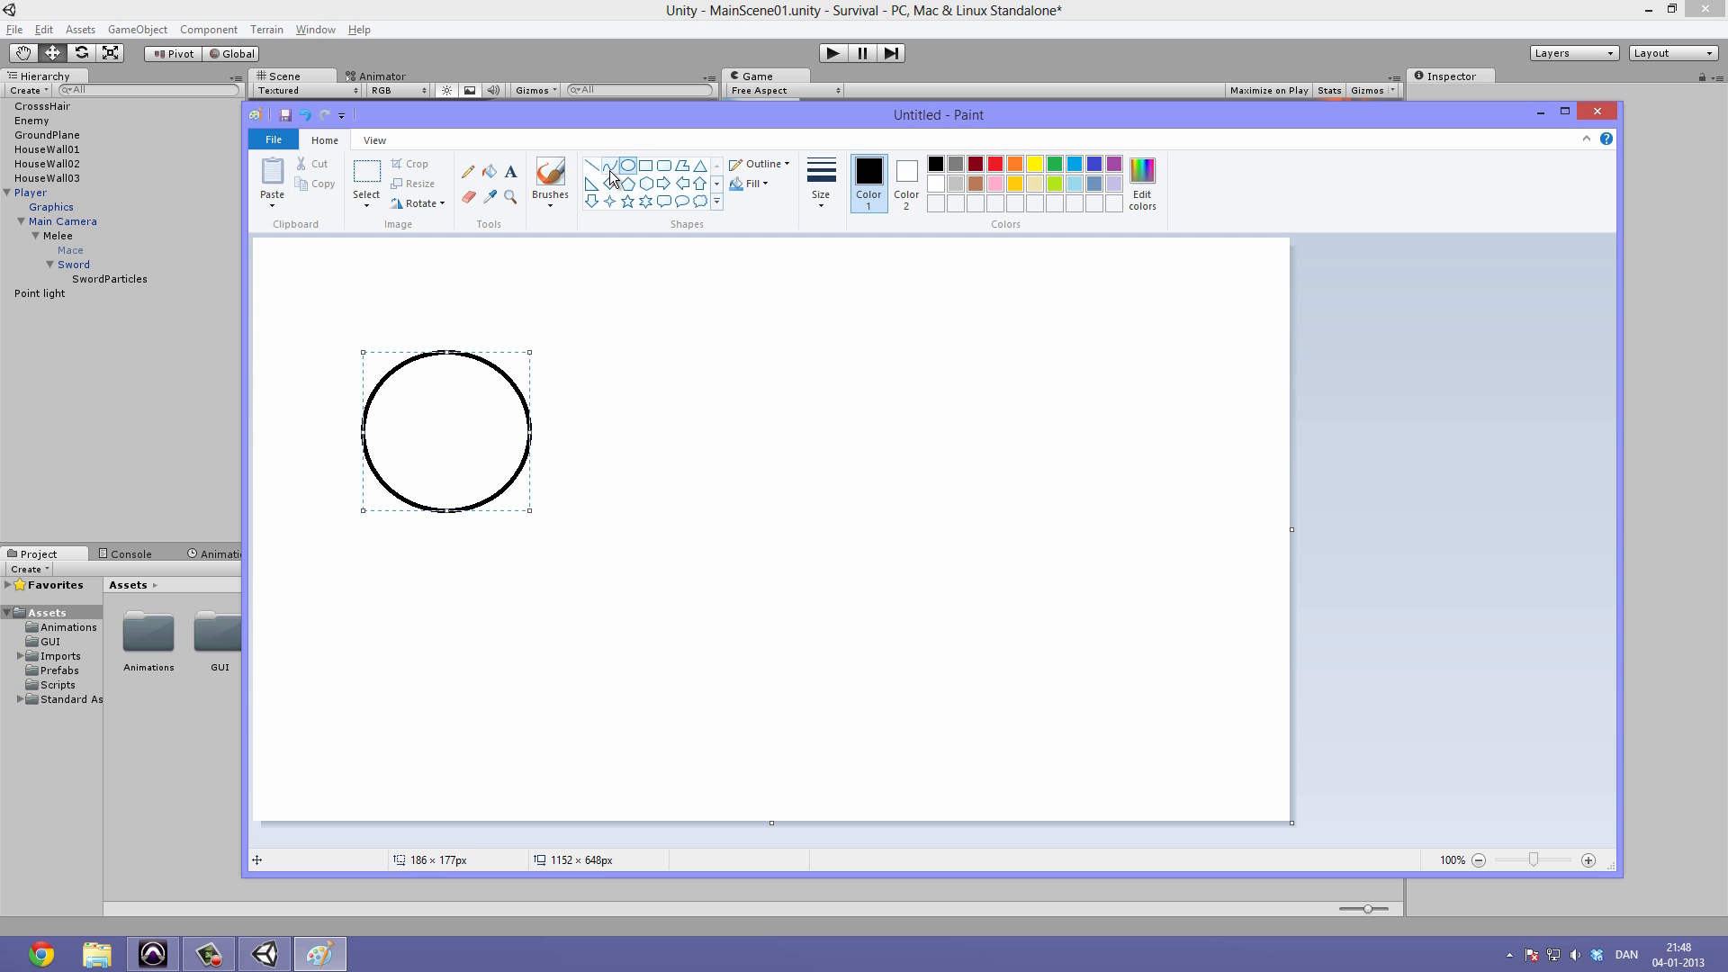
{"action": "left_click", "coordinate": [632, 168]}
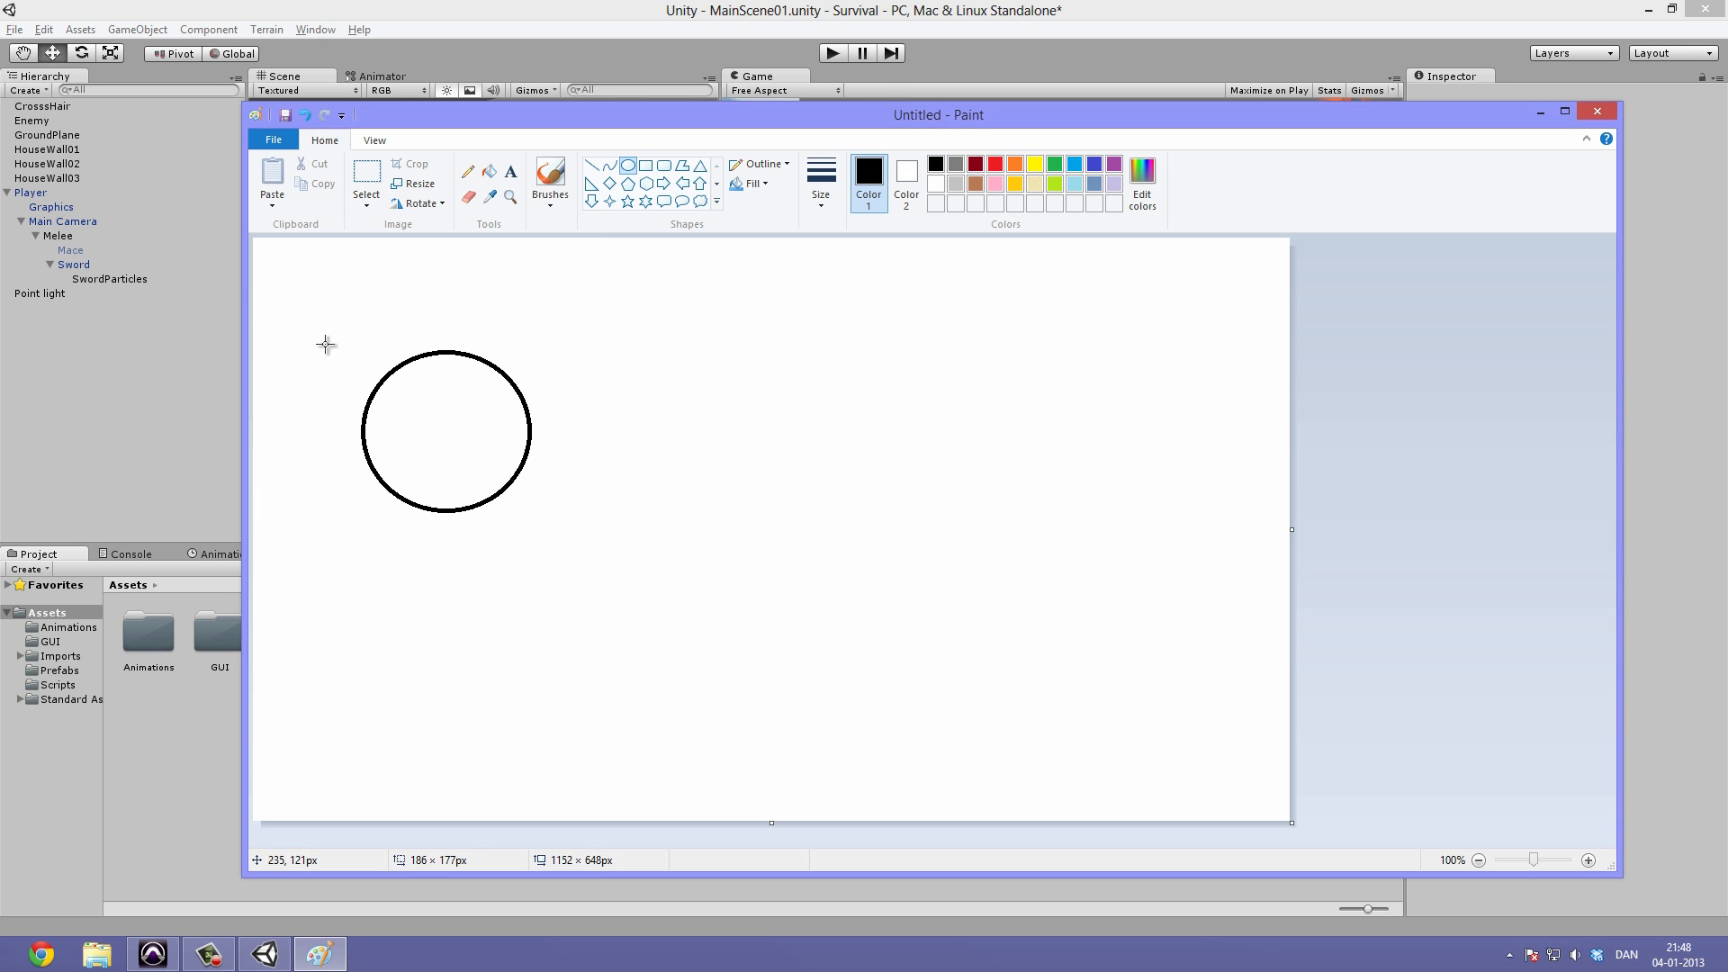
{"action": "left_click", "coordinate": [591, 166]}
{"action": "mouse_move", "coordinate": [335, 324]}
{"action": "left_mouse_down"}
{"action": "mouse_move", "coordinate": [389, 276]}
{"action": "mouse_move", "coordinate": [464, 278]}
{"action": "left_mouse_up"}
{"action": "left_click_drag", "start_coordinate": [540, 345], "coordinate": [462, 278]}
{"action": "mouse_move", "coordinate": [336, 323]}
{"action": "left_mouse_down"}
{"action": "mouse_move", "coordinate": [335, 376]}
{"action": "mouse_move", "coordinate": [383, 357]}
{"action": "left_mouse_up"}
{"action": "left_click_drag", "start_coordinate": [539, 343], "coordinate": [455, 316]}
{"action": "left_click_drag", "start_coordinate": [381, 359], "coordinate": [452, 317]}
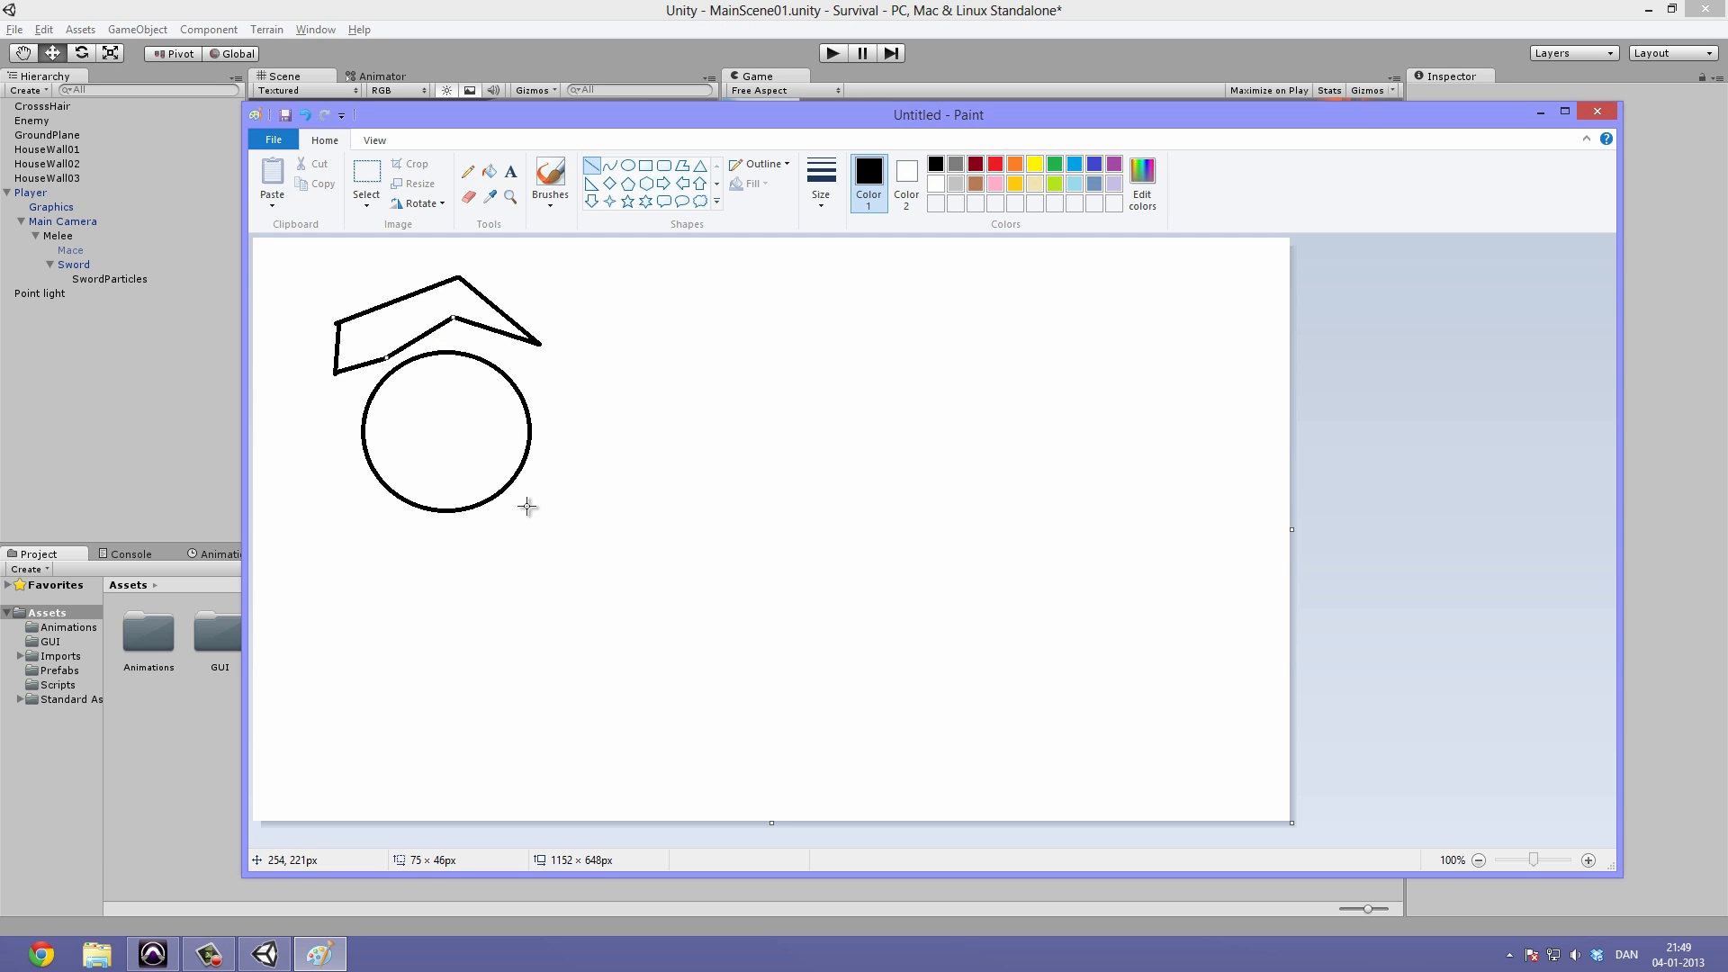
{"action": "key", "text": "ctrl+z"}
{"action": "key", "text": "ctrl+z"}
{"action": "key", "text": "ctrl+z"}
{"action": "key", "text": "ctrl+z"}
{"action": "key", "text": "ctrl+z"}
{"action": "key", "text": "ctrl+z"}
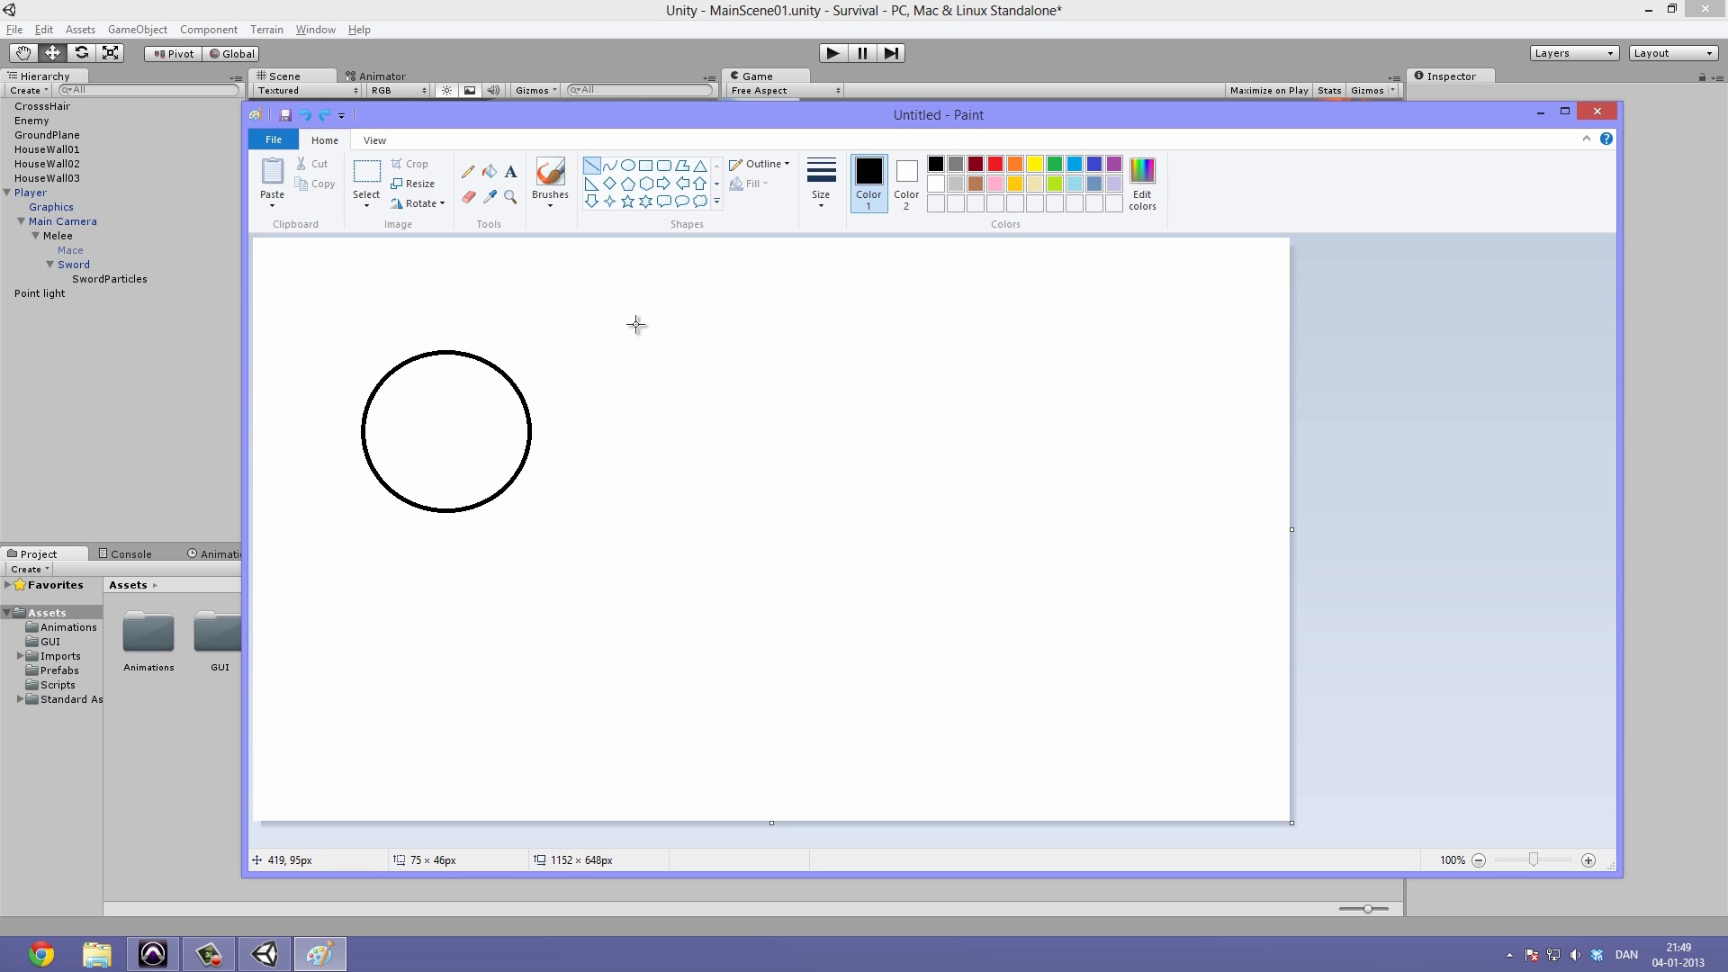
Draw a black wireframe cube from straight lines to the right of the circle, including its hidden edges.
{"action": "left_click_drag", "start_coordinate": [676, 282], "coordinate": [593, 318]}
{"action": "left_click_drag", "start_coordinate": [636, 373], "coordinate": [593, 318]}
{"action": "left_click_drag", "start_coordinate": [727, 328], "coordinate": [636, 371]}
{"action": "left_click_drag", "start_coordinate": [675, 283], "coordinate": [727, 328]}
{"action": "left_click_drag", "start_coordinate": [636, 371], "coordinate": [637, 425]}
{"action": "left_click_drag", "start_coordinate": [737, 393], "coordinate": [638, 425]}
{"action": "left_click_drag", "start_coordinate": [729, 328], "coordinate": [738, 396]}
{"action": "left_click_drag", "start_coordinate": [593, 319], "coordinate": [596, 409]}
{"action": "key", "text": "ctrl+z"}
{"action": "key", "text": "ctrl+z"}
{"action": "left_click_drag", "start_coordinate": [589, 322], "coordinate": [593, 379]}
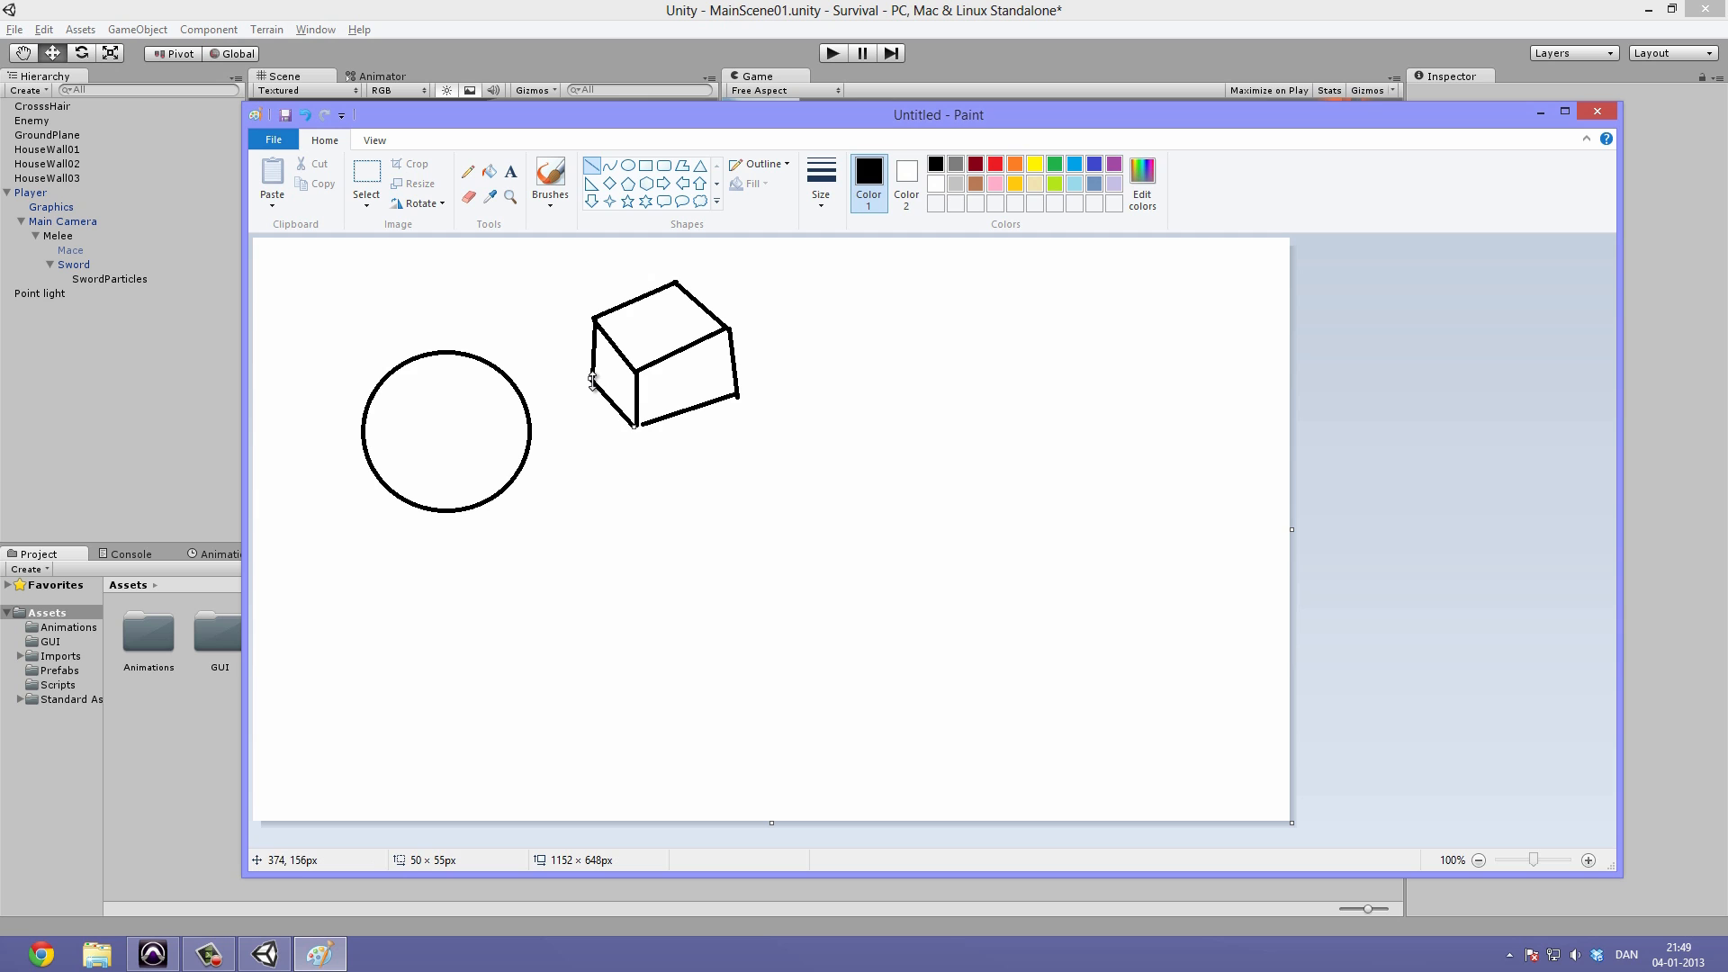
{"action": "left_click_drag", "start_coordinate": [675, 284], "coordinate": [671, 340]}
{"action": "left_click_drag", "start_coordinate": [591, 379], "coordinate": [671, 340]}
{"action": "left_click_drag", "start_coordinate": [737, 395], "coordinate": [671, 340]}
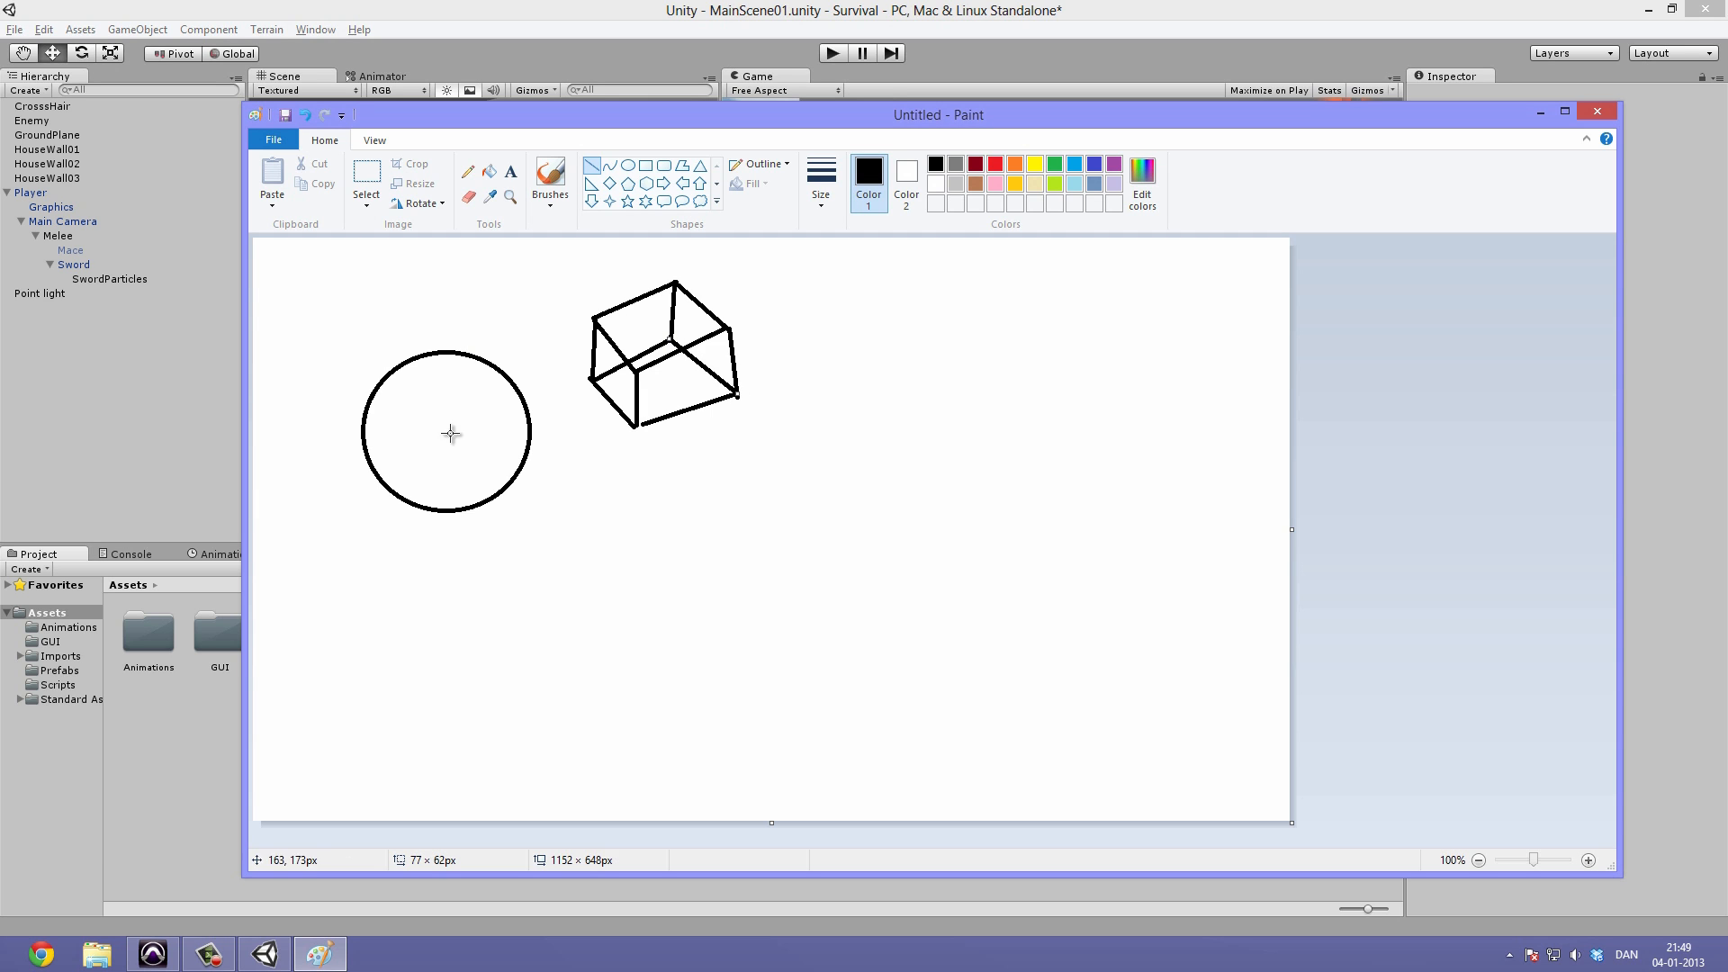
Undo all the lines of the cube.
{"action": "key", "text": "ctrl+z"}
{"action": "key", "text": "ctrl+z"}
{"action": "key", "text": "ctrl+z"}
{"action": "key", "text": "ctrl+z"}
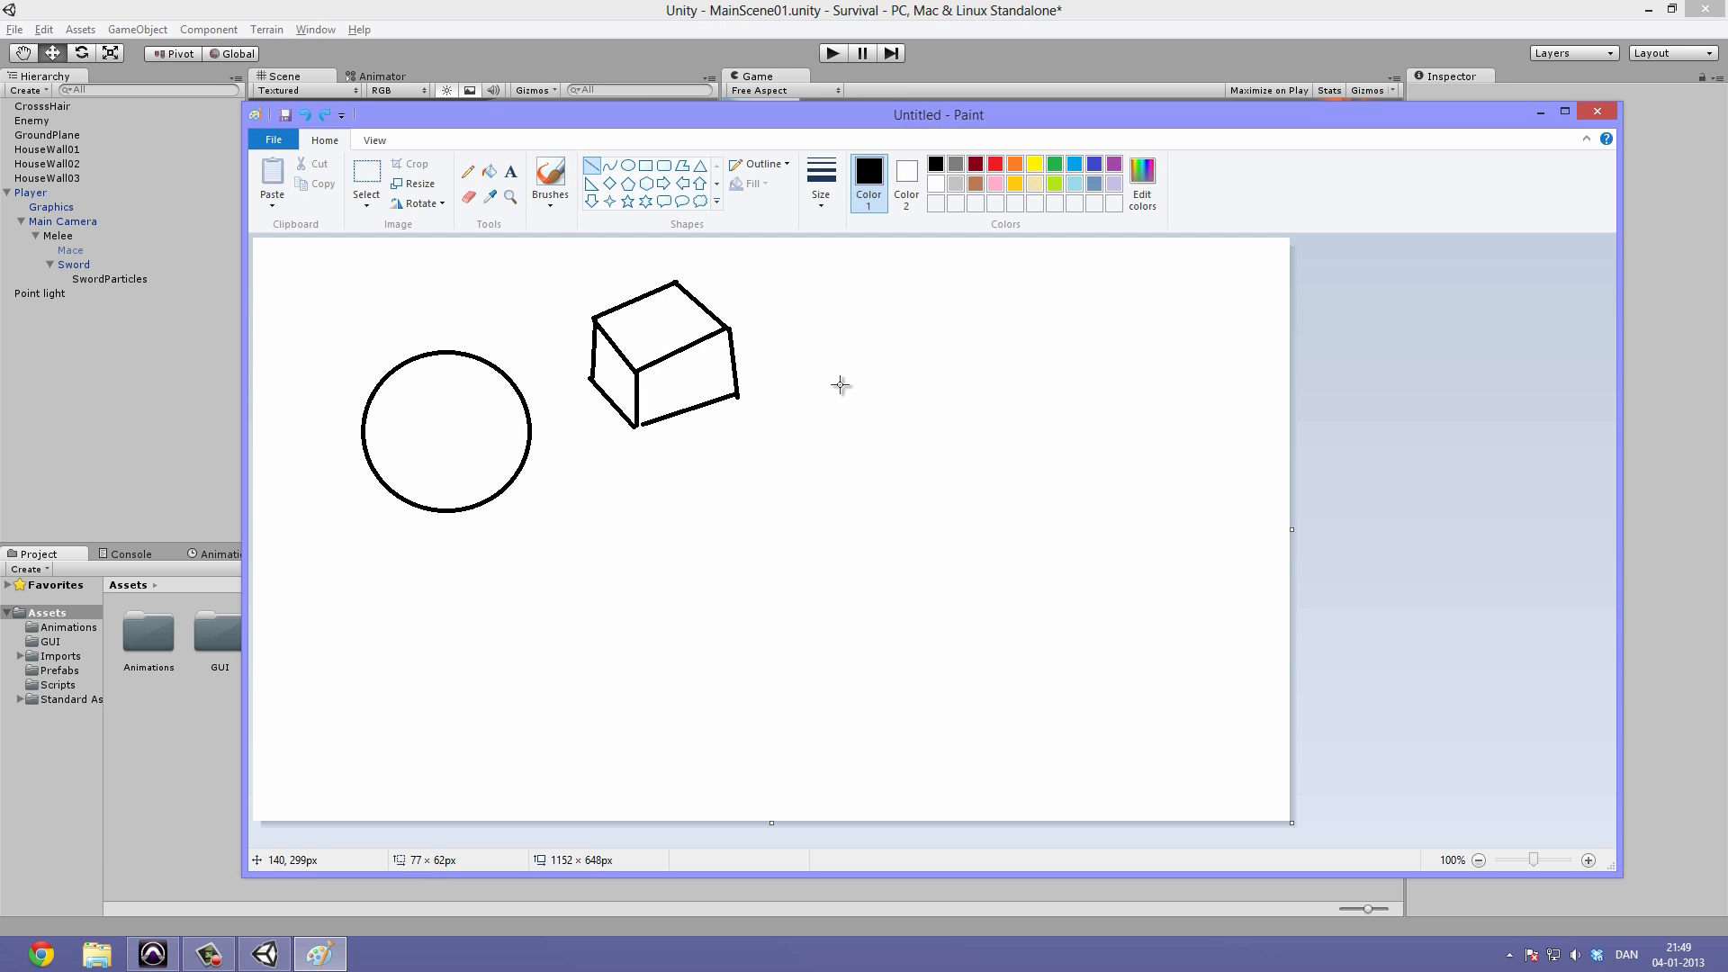
{"action": "key", "text": "ctrl+z"}
{"action": "key", "text": "ctrl+z"}
{"action": "key", "text": "ctrl+z"}
{"action": "key", "text": "ctrl+z"}
{"action": "key", "text": "ctrl+z"}
{"action": "key", "text": "ctrl+z"}
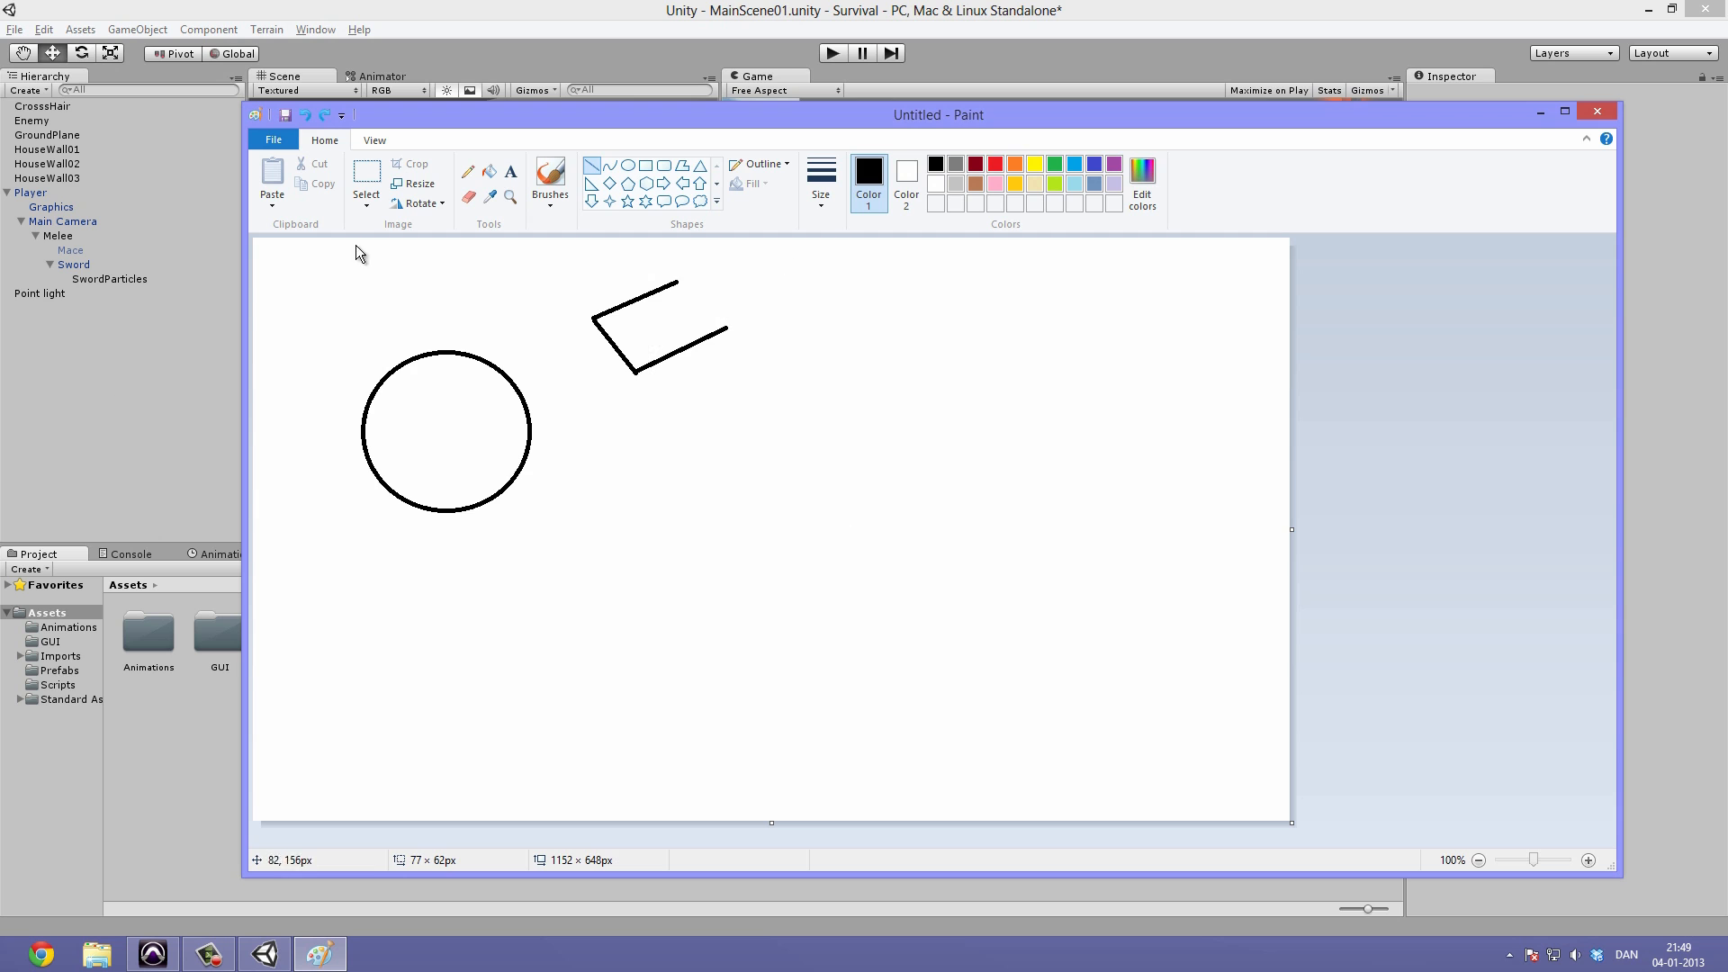
{"action": "key", "text": "ctrl+z"}
{"action": "key", "text": "ctrl+z"}
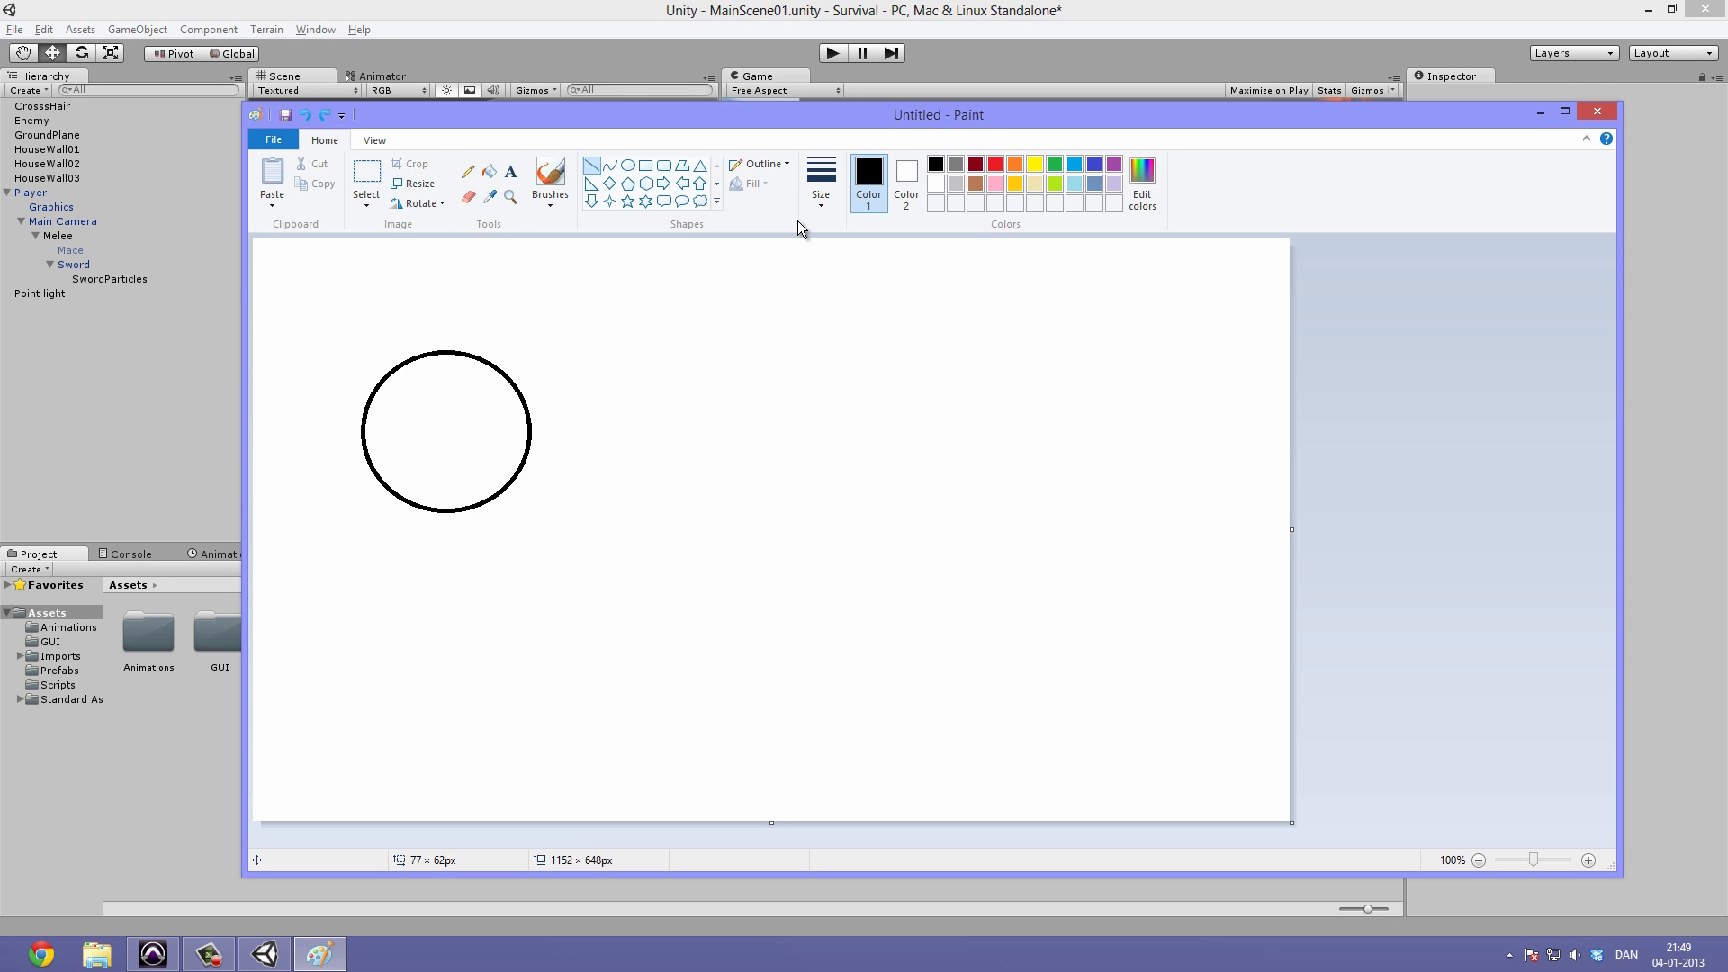
Draw a red square outline about 189 × 194 px well to the right of the circle.
{"action": "left_click", "coordinate": [994, 166]}
{"action": "left_click", "coordinate": [1016, 163]}
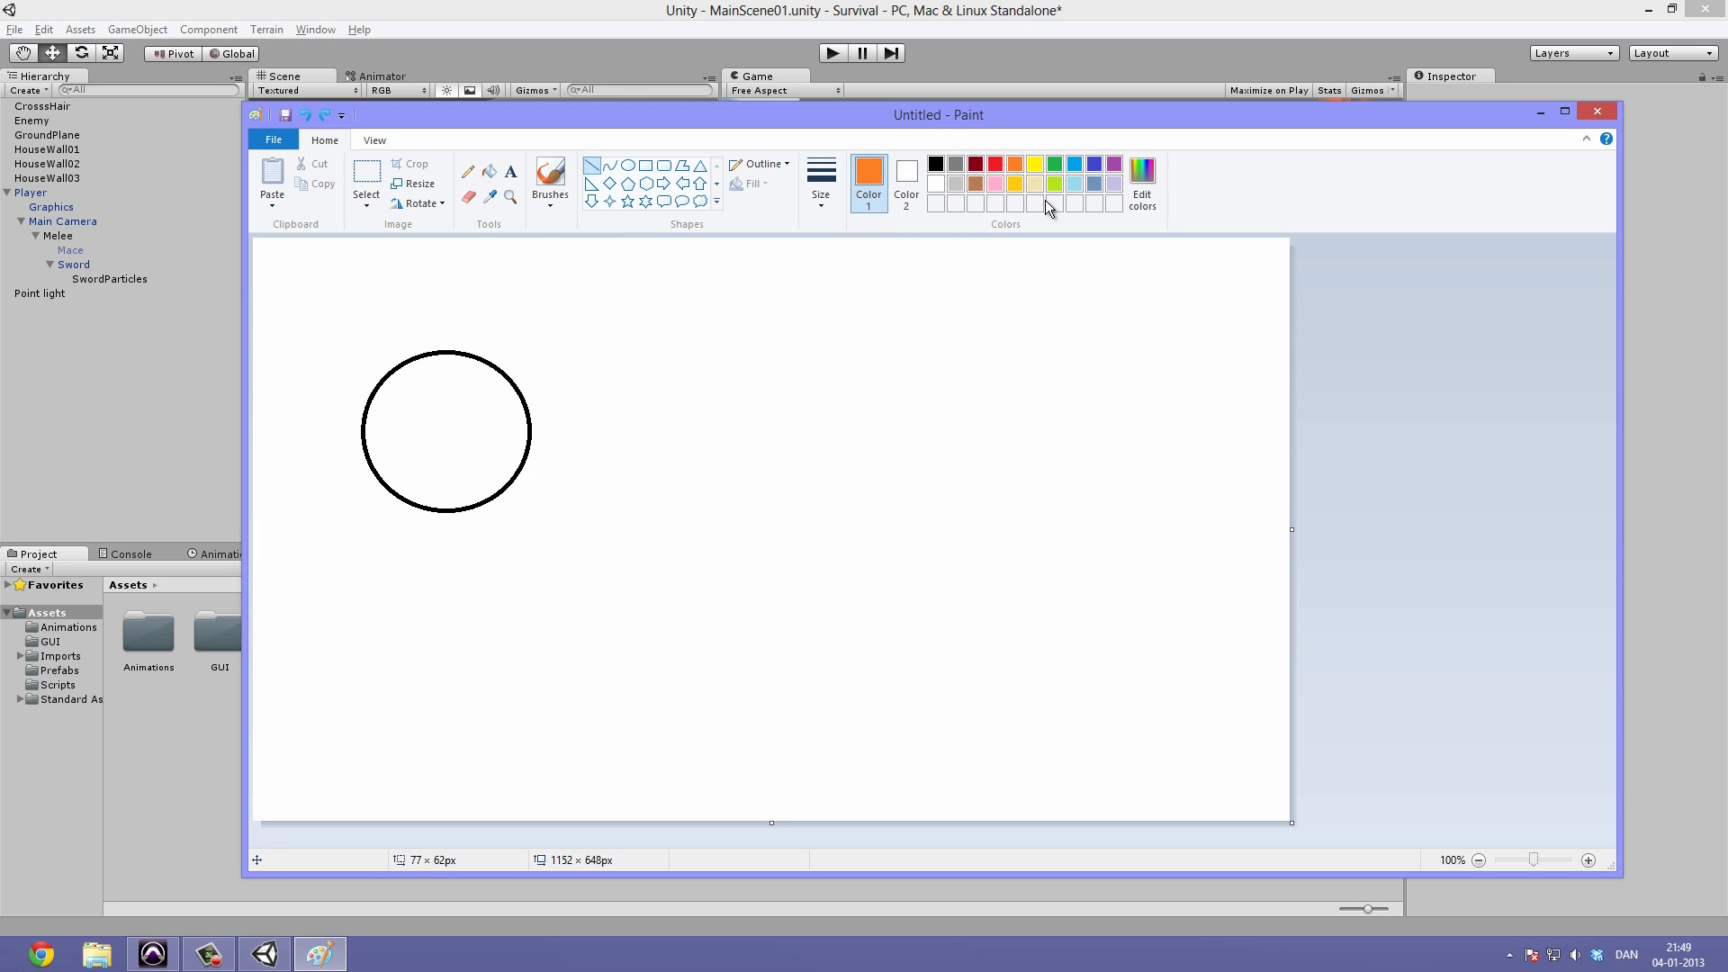
{"action": "left_click", "coordinate": [939, 166]}
{"action": "left_click", "coordinate": [974, 166]}
{"action": "left_click", "coordinate": [935, 164]}
{"action": "left_click", "coordinate": [955, 164]}
{"action": "left_click", "coordinate": [940, 182]}
{"action": "left_click", "coordinate": [995, 165]}
{"action": "left_click", "coordinate": [646, 167]}
{"action": "left_click_drag", "start_coordinate": [810, 358], "coordinate": [983, 531]}
{"action": "left_click_drag", "start_coordinate": [919, 467], "coordinate": [899, 451]}
Add the red texts "Texture" and "Shader" one below the other inside the red square.
{"action": "left_click", "coordinate": [510, 171]}
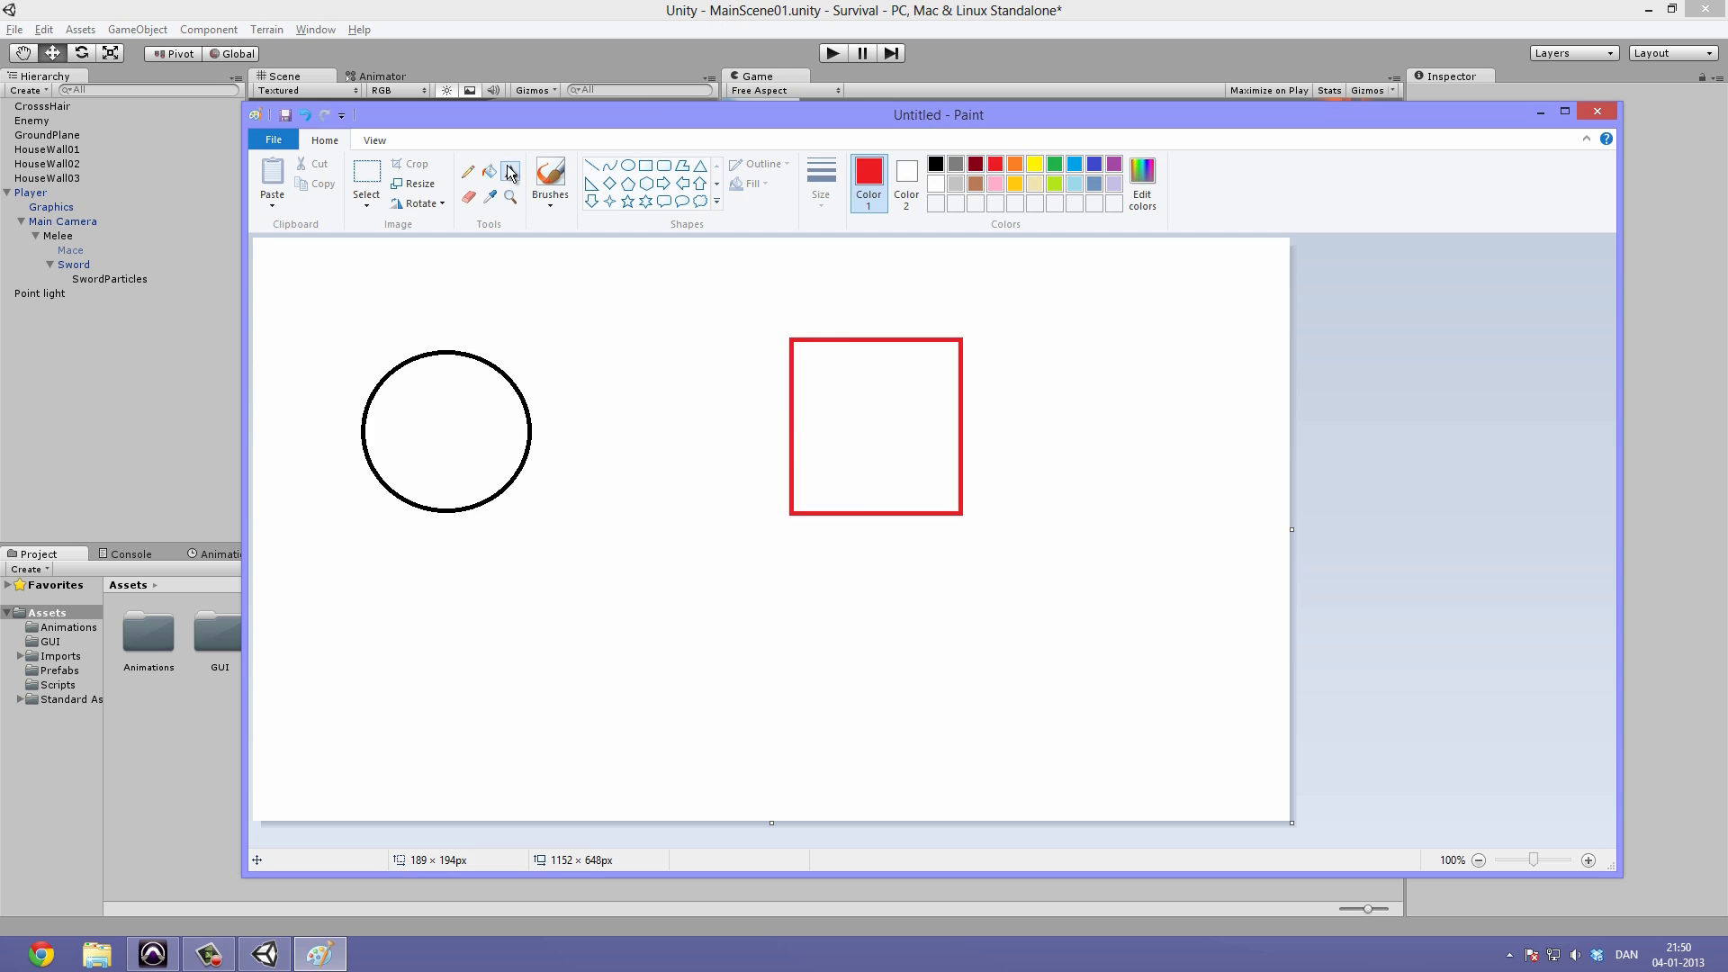
{"action": "left_click", "coordinate": [827, 373]}
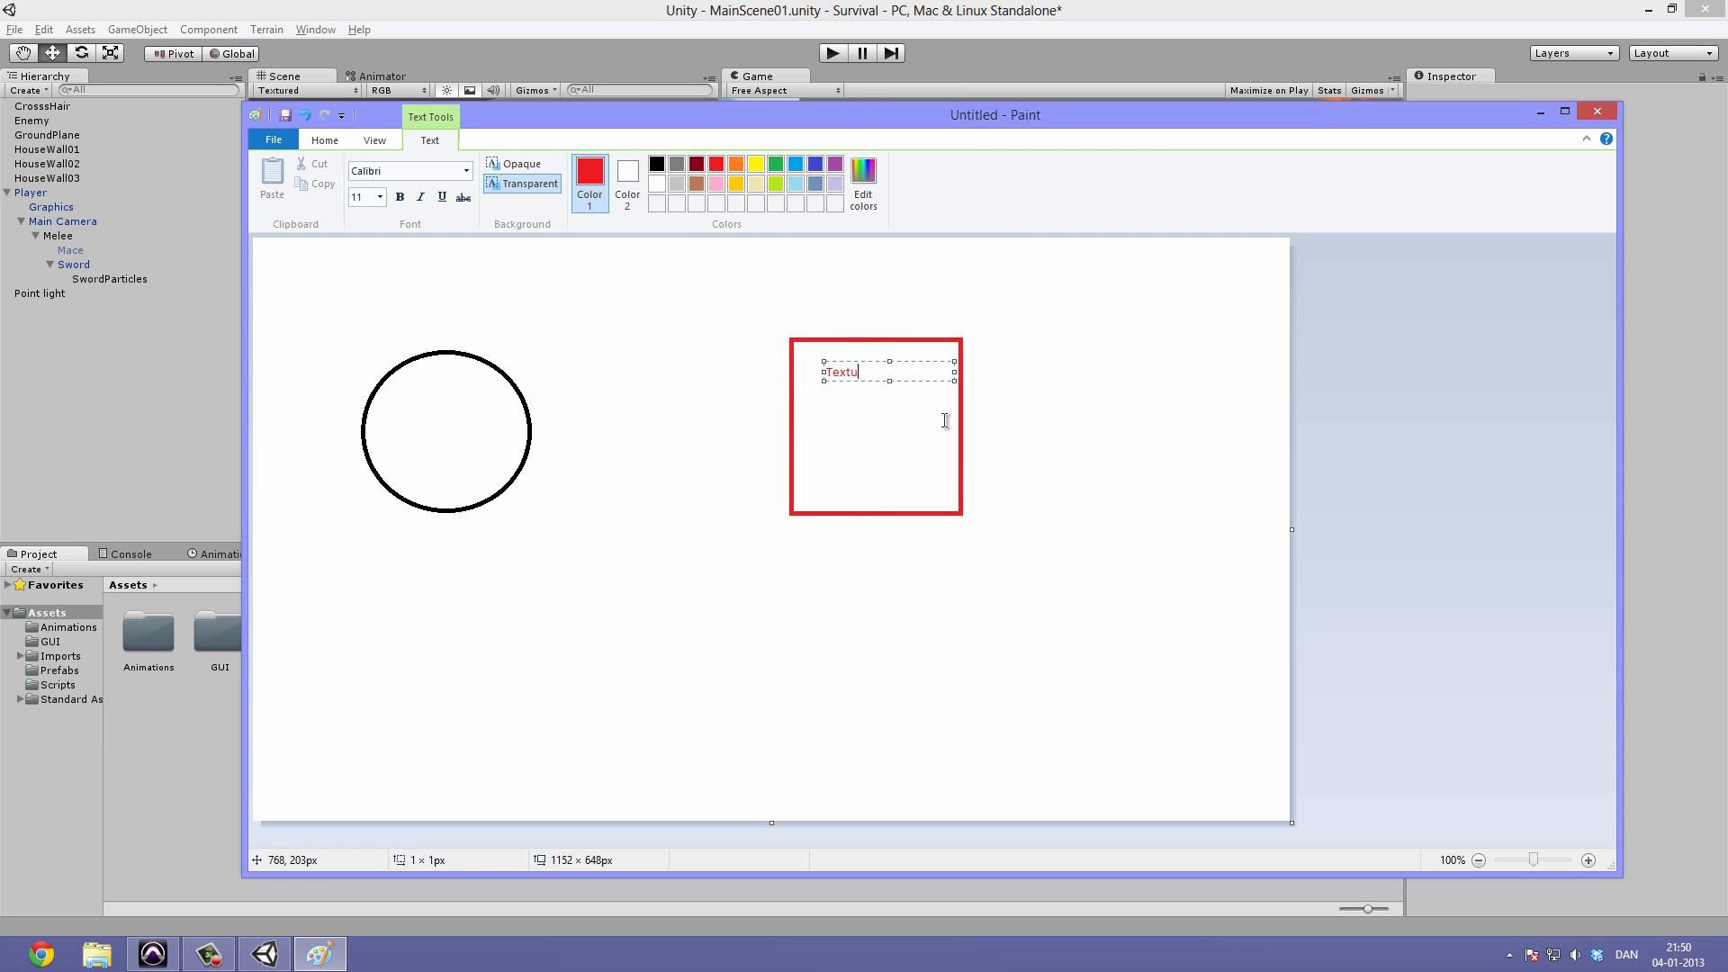
{"action": "left_click", "coordinate": [825, 409]}
{"action": "left_click", "coordinate": [825, 406]}
{"action": "left_click", "coordinate": [656, 163]}
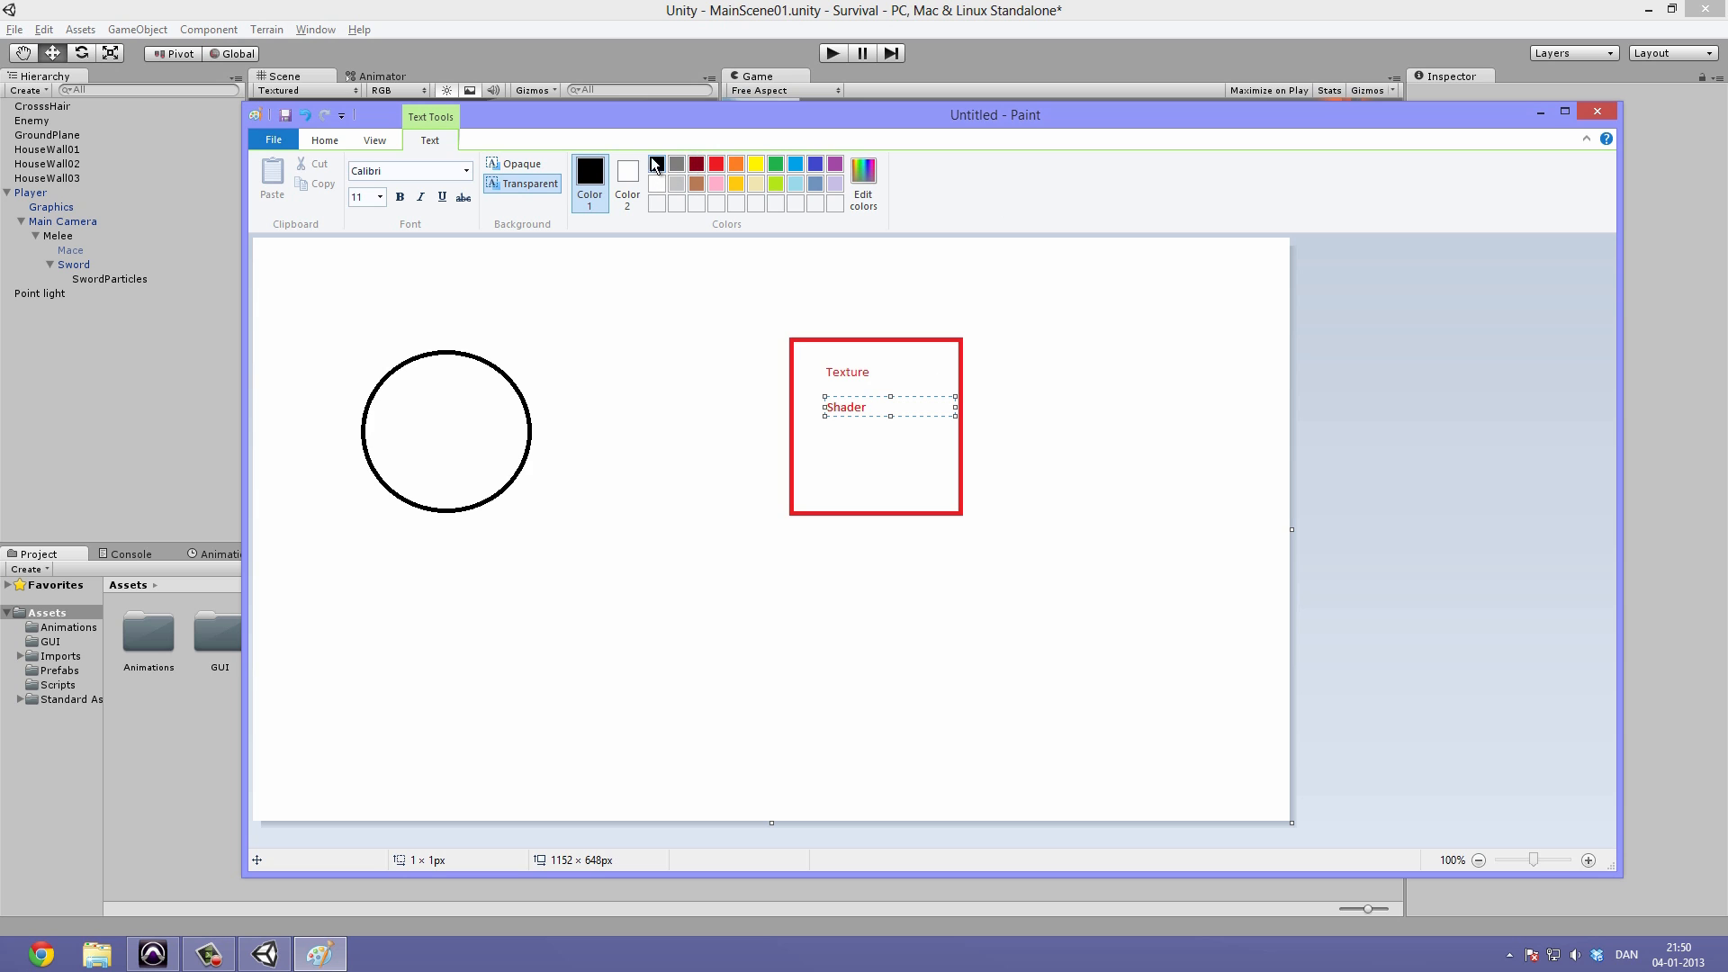
{"action": "left_click", "coordinate": [860, 275]}
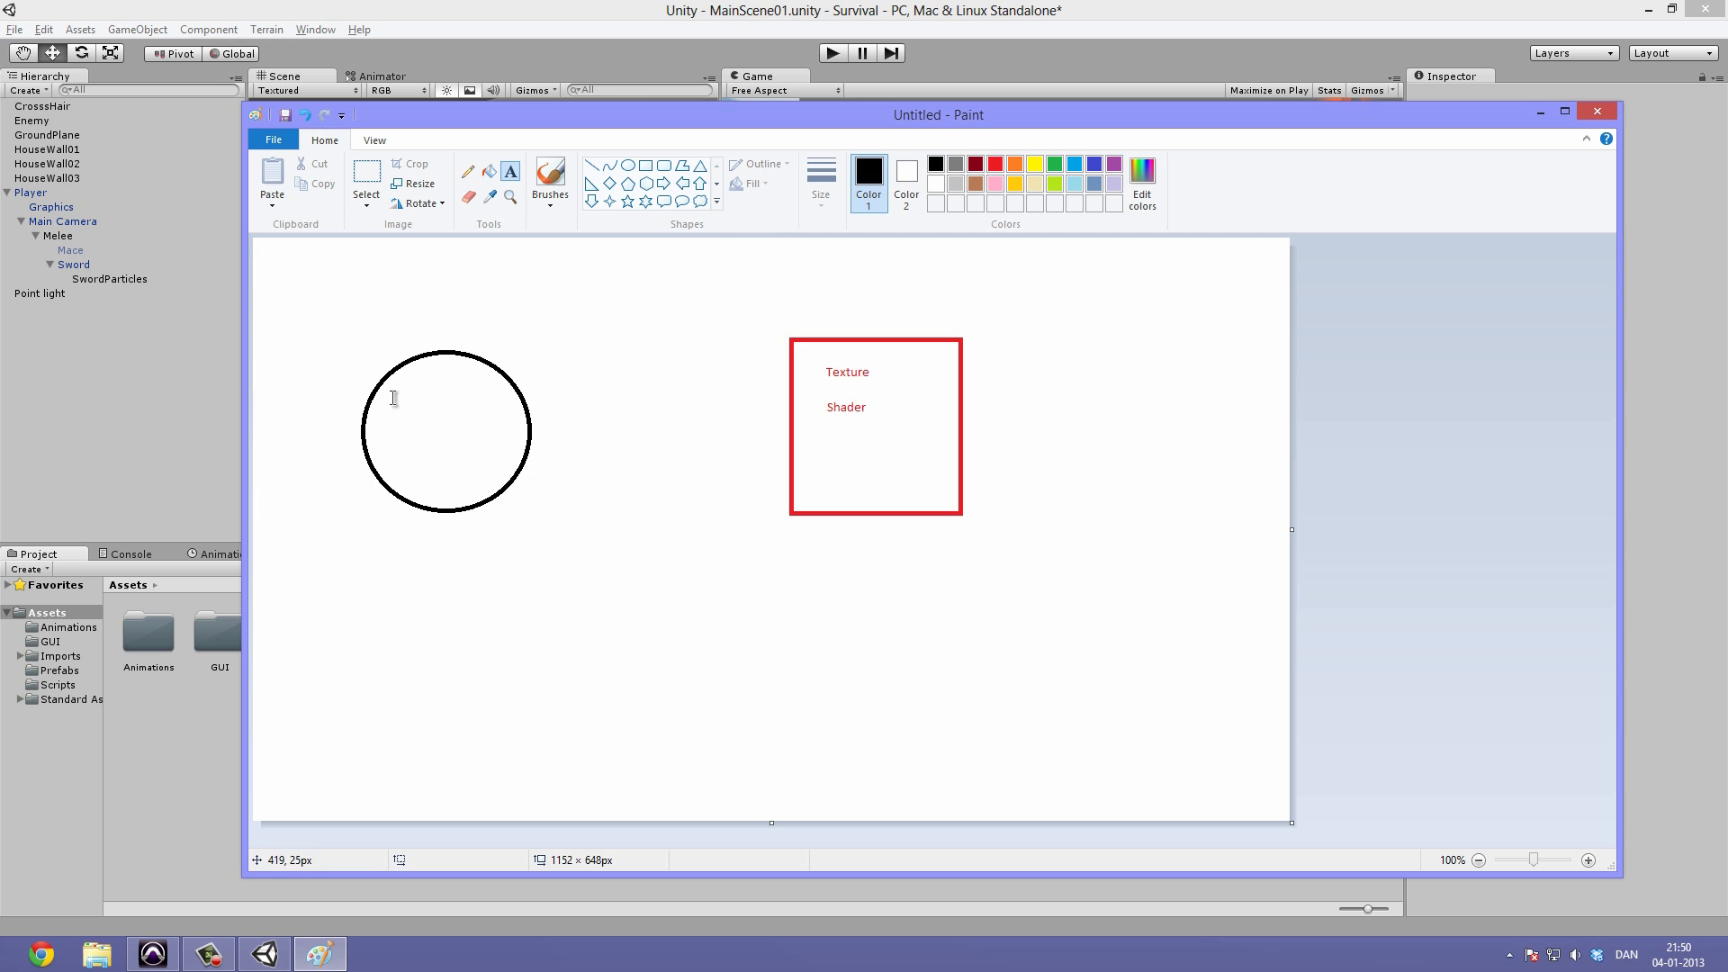
Draw two adjoining tall planks with pointed tops in black straight lines between the circle and the square.
{"action": "left_click", "coordinate": [593, 167]}
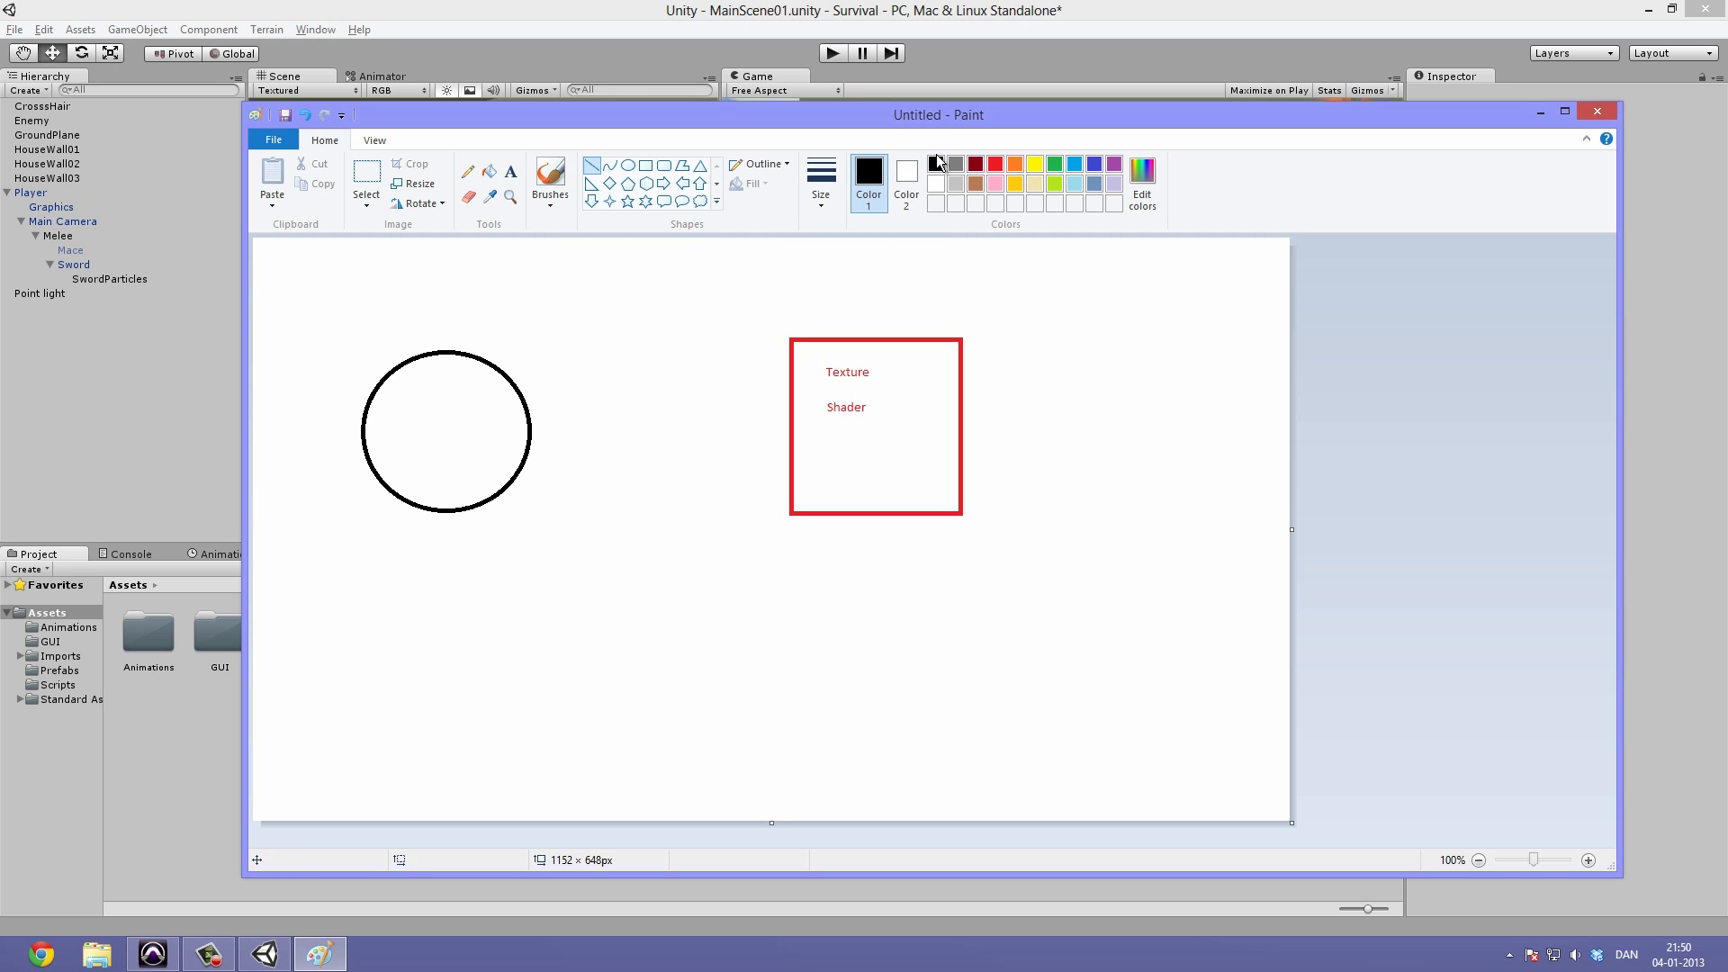
{"action": "left_click_drag", "start_coordinate": [661, 321], "coordinate": [603, 373]}
{"action": "mouse_move", "coordinate": [661, 321]}
{"action": "left_mouse_down"}
{"action": "mouse_move", "coordinate": [695, 369]}
{"action": "mouse_move", "coordinate": [583, 616]}
{"action": "mouse_move", "coordinate": [625, 687]}
{"action": "mouse_move", "coordinate": [610, 686]}
{"action": "left_mouse_up"}
{"action": "left_click_drag", "start_coordinate": [691, 372], "coordinate": [682, 678]}
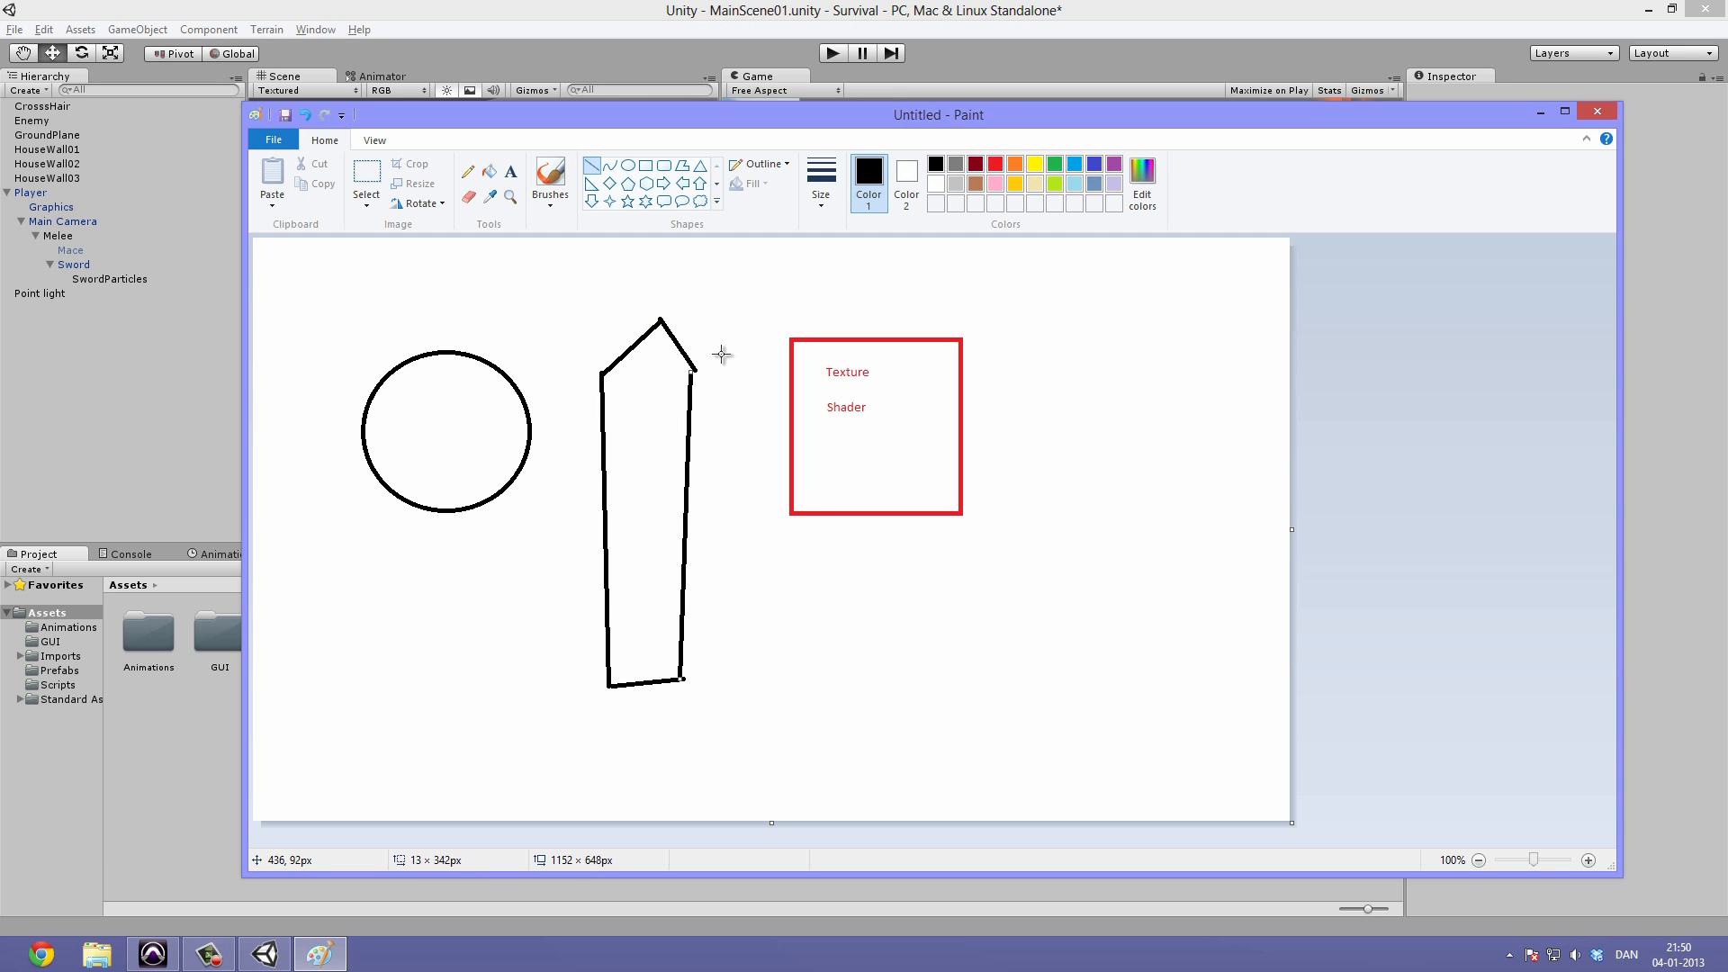
{"action": "mouse_move", "coordinate": [693, 369]}
{"action": "left_mouse_down"}
{"action": "mouse_move", "coordinate": [729, 328]}
{"action": "mouse_move", "coordinate": [765, 376]}
{"action": "left_mouse_up"}
{"action": "left_click_drag", "start_coordinate": [762, 675], "coordinate": [763, 376]}
{"action": "left_click_drag", "start_coordinate": [683, 680], "coordinate": [761, 675]}
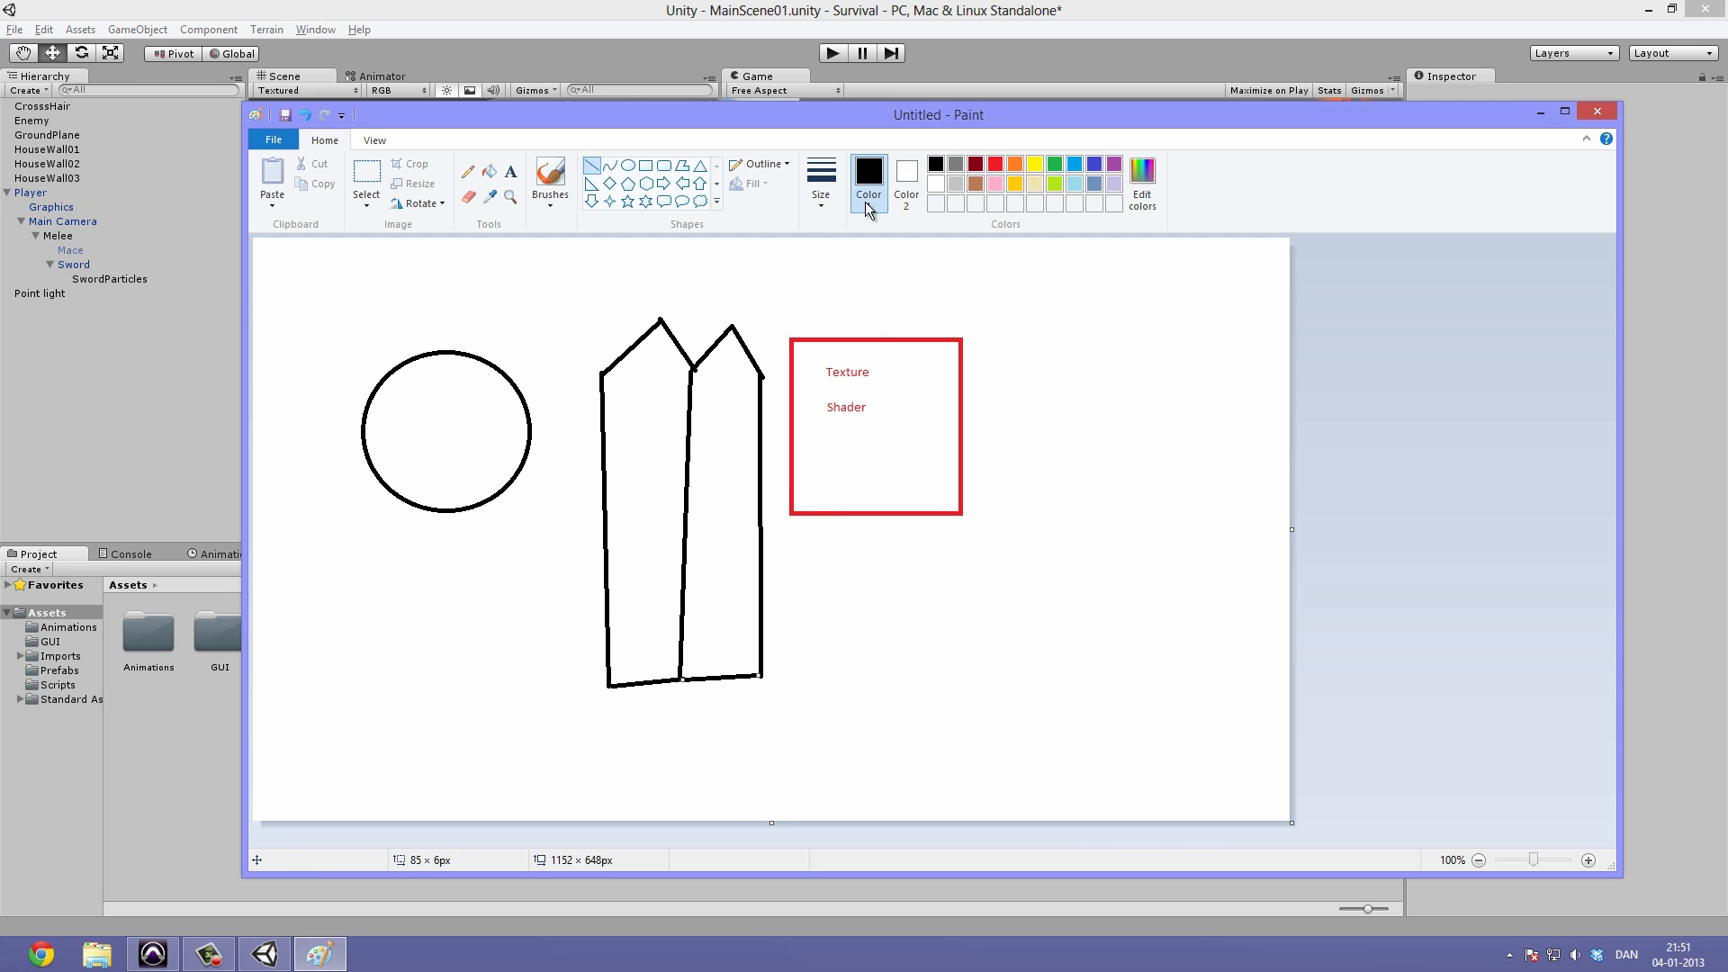
Draw a group of brown diagonal lines on the empty canvas to the right of the red square.
{"action": "left_click", "coordinate": [980, 183]}
{"action": "mouse_move", "coordinate": [1112, 340]}
{"action": "left_mouse_down"}
{"action": "mouse_move", "coordinate": [1063, 388]}
{"action": "mouse_move", "coordinate": [1088, 402]}
{"action": "left_mouse_up"}
{"action": "left_click_drag", "start_coordinate": [1180, 372], "coordinate": [1116, 447]}
{"action": "left_click_drag", "start_coordinate": [1216, 397], "coordinate": [1127, 483]}
{"action": "left_click_drag", "start_coordinate": [1213, 449], "coordinate": [1143, 512]}
Draw brown lines across the left plank from its top to its lower end.
{"action": "mouse_move", "coordinate": [605, 383]}
{"action": "left_mouse_down"}
{"action": "mouse_move", "coordinate": [689, 385]}
{"action": "mouse_move", "coordinate": [691, 415]}
{"action": "left_mouse_up"}
{"action": "left_click_drag", "start_coordinate": [610, 451], "coordinate": [715, 449]}
{"action": "mouse_move", "coordinate": [620, 488]}
{"action": "left_mouse_down"}
{"action": "mouse_move", "coordinate": [685, 495]}
{"action": "mouse_move", "coordinate": [657, 531]}
{"action": "left_mouse_up"}
{"action": "mouse_move", "coordinate": [606, 586]}
{"action": "left_mouse_down"}
{"action": "mouse_move", "coordinate": [672, 600]}
{"action": "mouse_move", "coordinate": [658, 640]}
{"action": "left_mouse_up"}
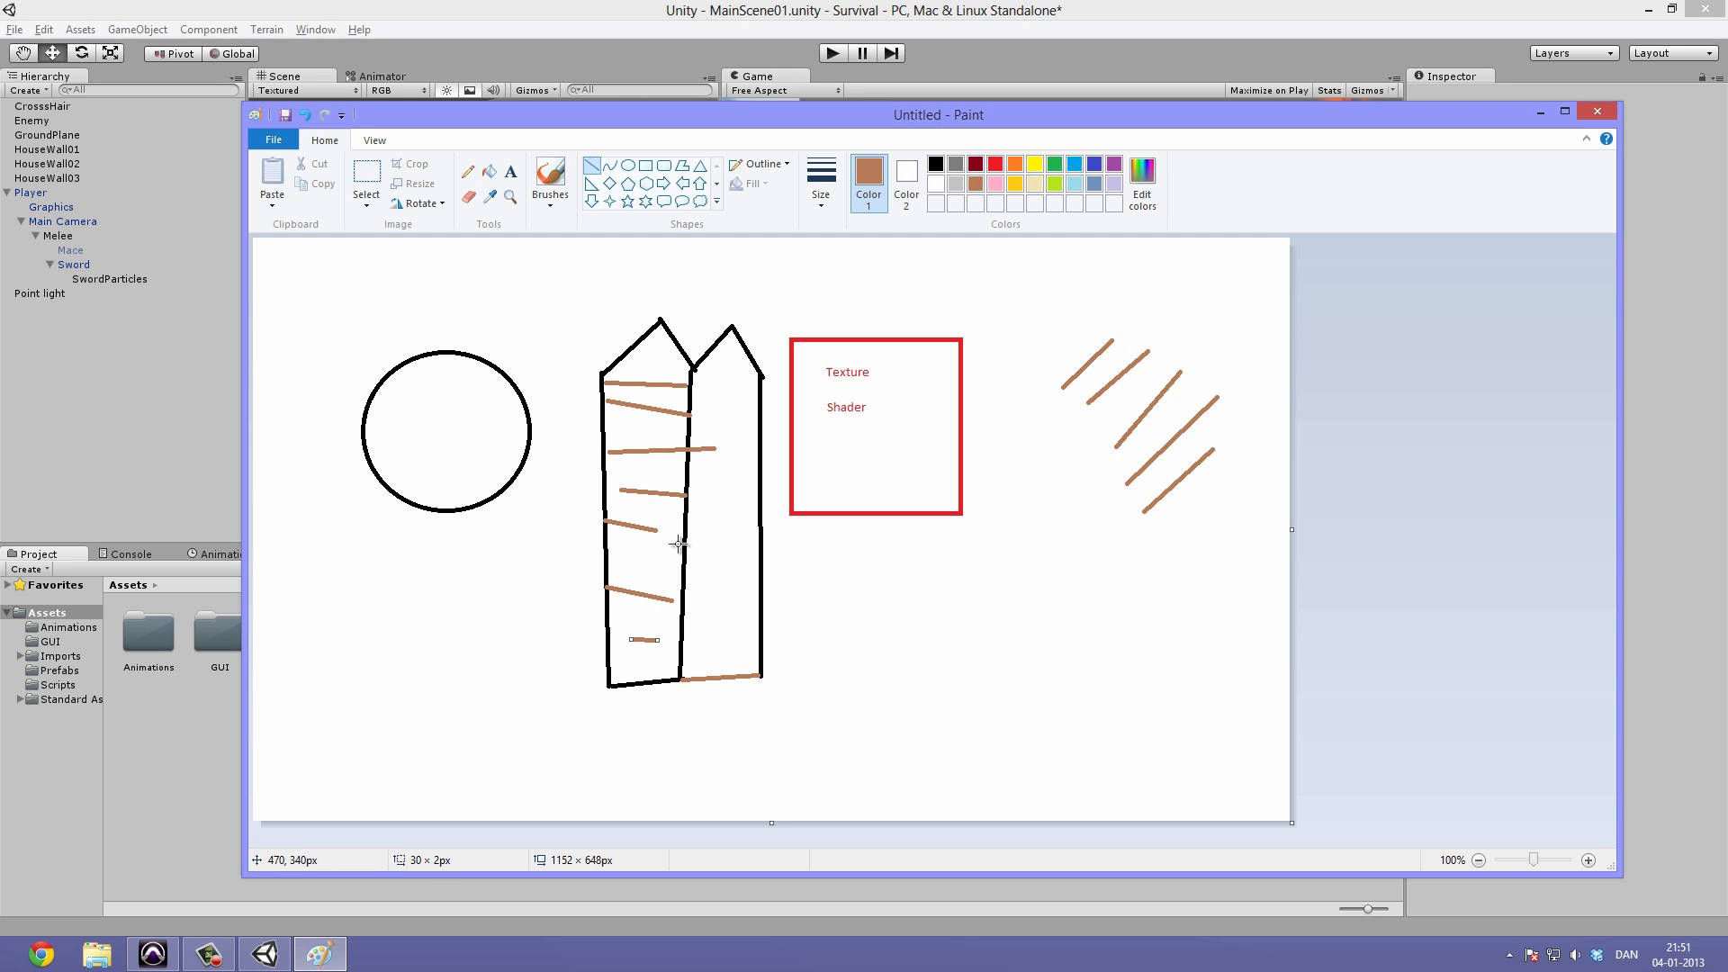
Add short red lines between the brown ones on the left plank, and set the drawing colour to black.
{"action": "mouse_move", "coordinate": [678, 541]}
{"action": "left_mouse_down"}
{"action": "mouse_move", "coordinate": [673, 565]}
{"action": "mouse_move", "coordinate": [640, 559]}
{"action": "left_mouse_up"}
{"action": "left_click", "coordinate": [994, 165]}
{"action": "left_click_drag", "start_coordinate": [668, 383], "coordinate": [623, 408]}
{"action": "left_click_drag", "start_coordinate": [646, 450], "coordinate": [678, 439]}
{"action": "left_click_drag", "start_coordinate": [627, 519], "coordinate": [650, 508]}
{"action": "left_click_drag", "start_coordinate": [624, 613], "coordinate": [649, 661]}
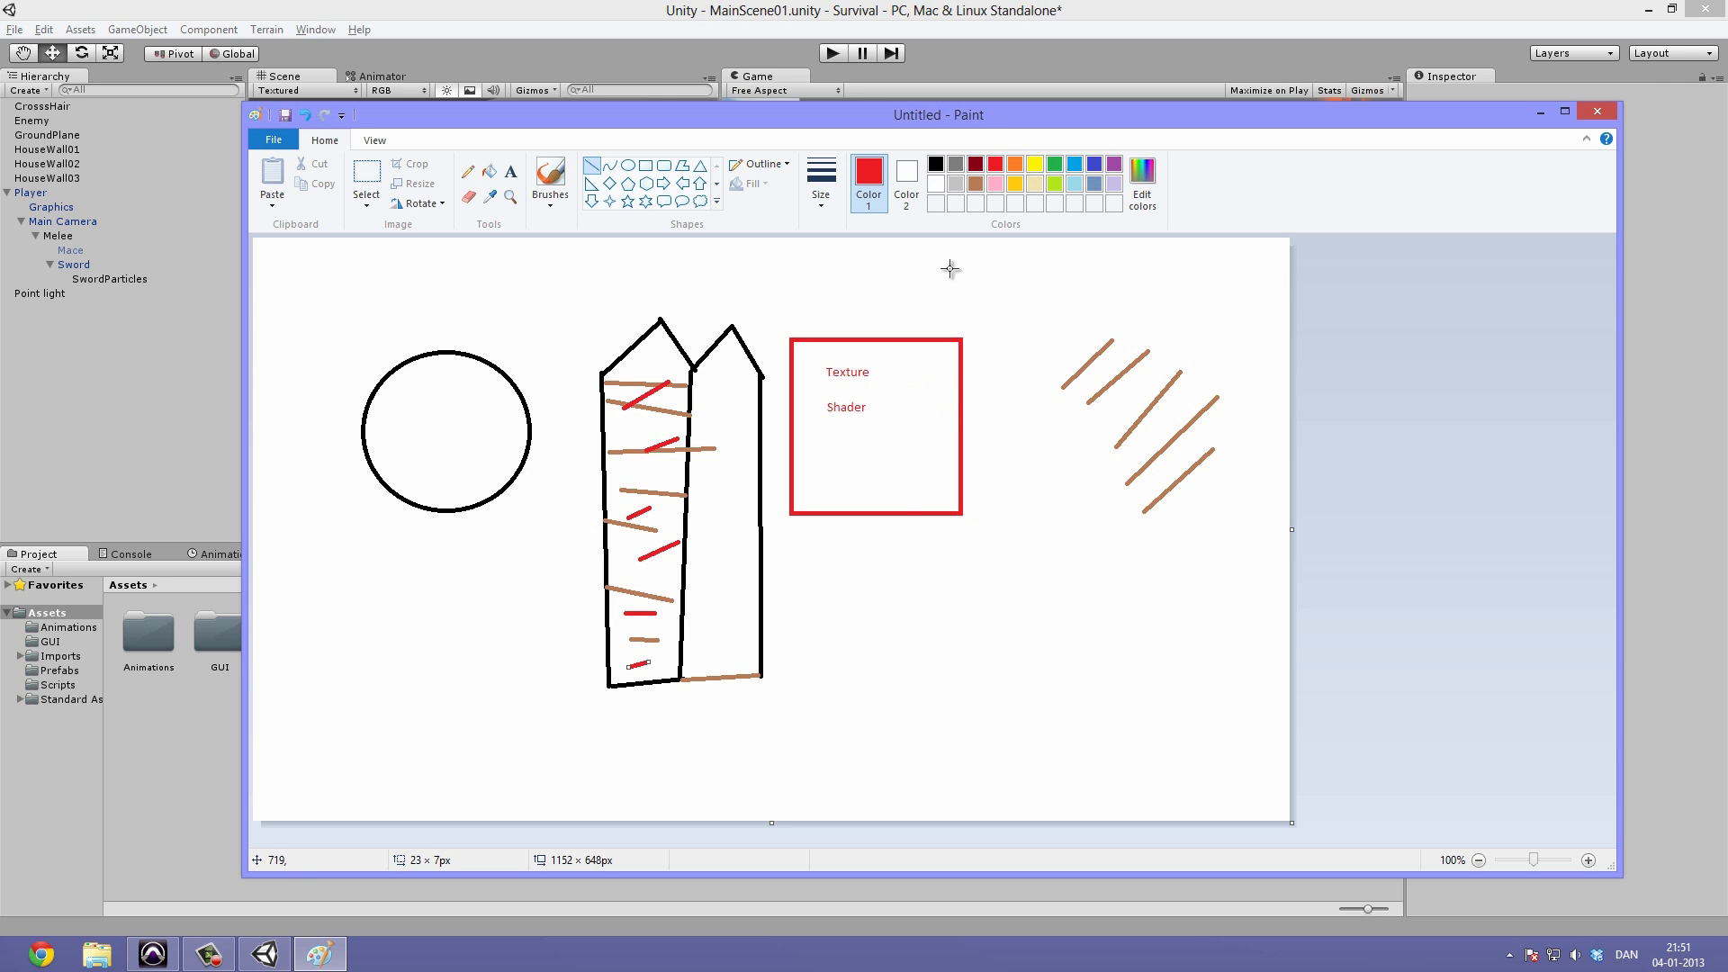
{"action": "left_click", "coordinate": [941, 166]}
Switch to Unity and look at the asset types that can be created in the Assets folder.
{"action": "left_click", "coordinate": [122, 779]}
{"action": "right_click", "coordinate": [208, 741]}
{"action": "mouse_move", "coordinate": [393, 464]}
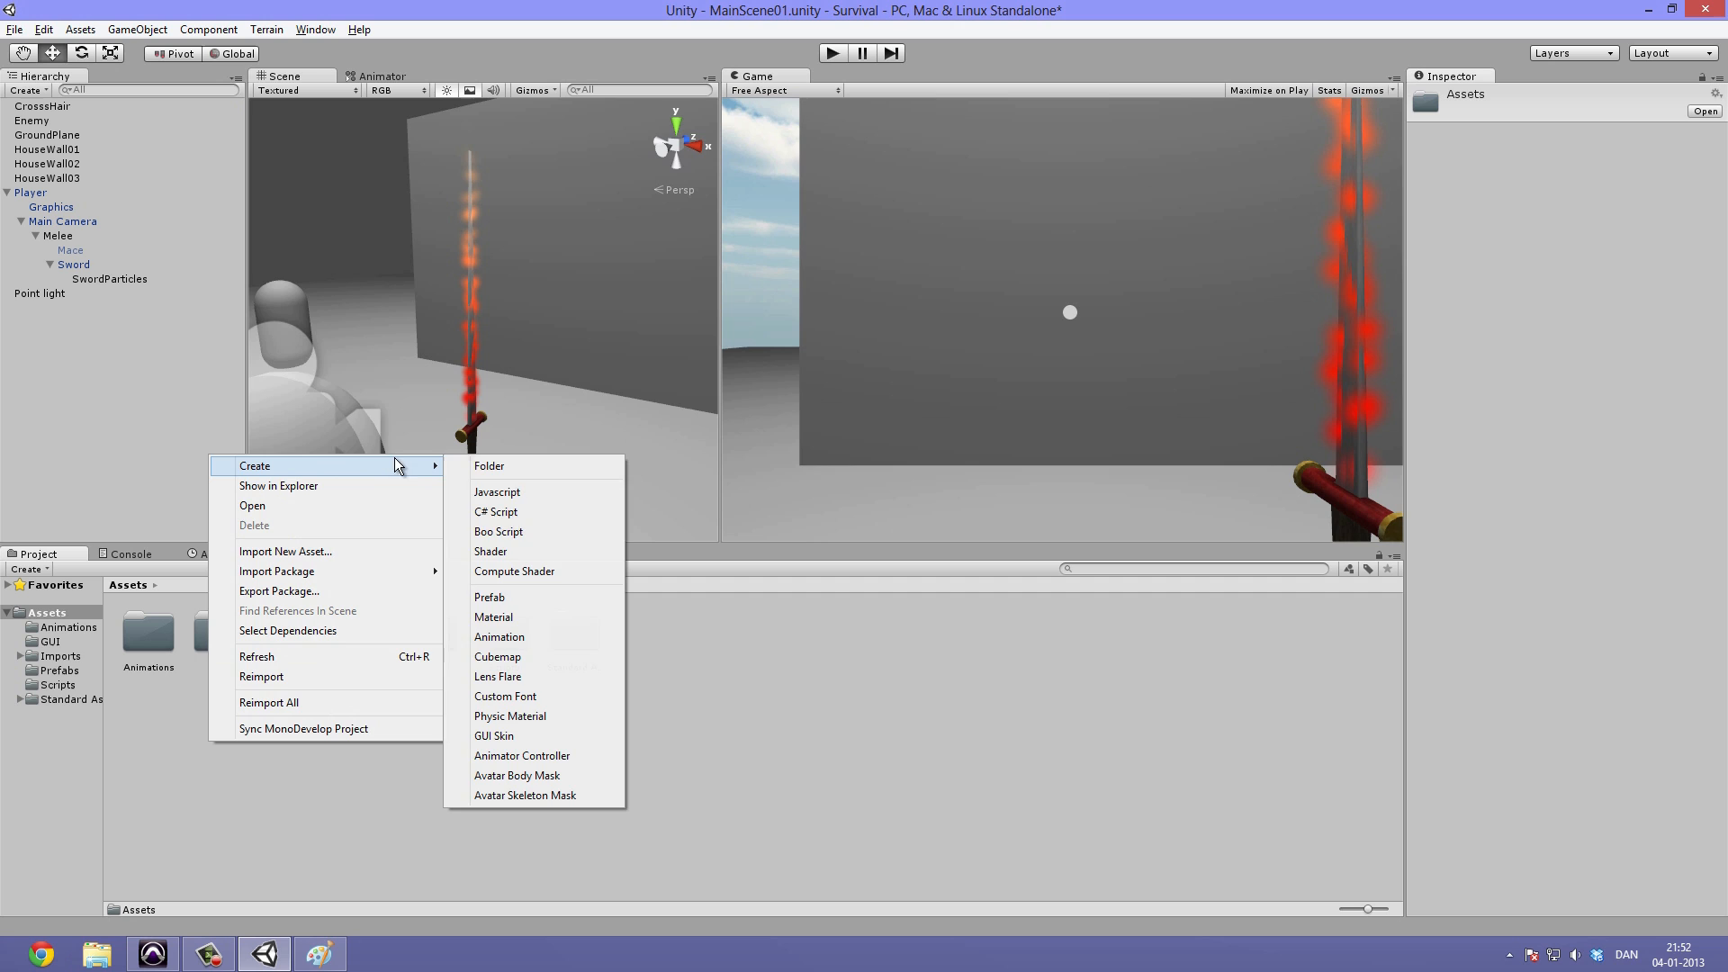
{"action": "left_click", "coordinate": [819, 682]}
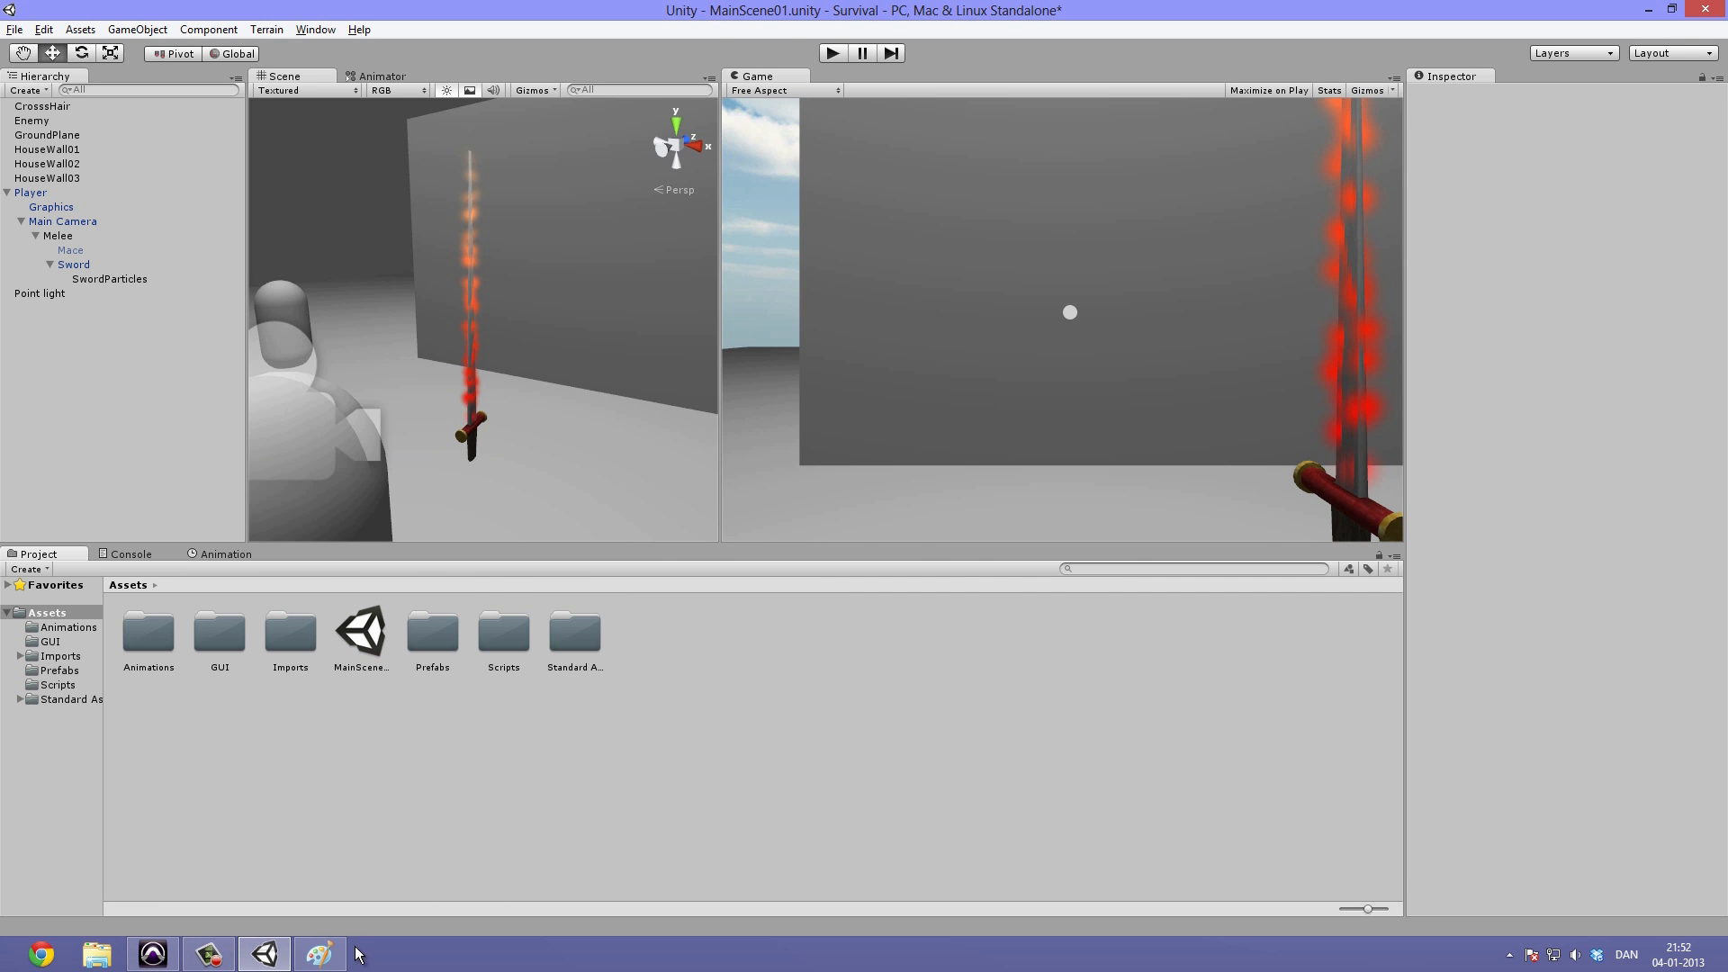
Return to Paint and close it without saving the sketch.
{"action": "left_click", "coordinate": [326, 954]}
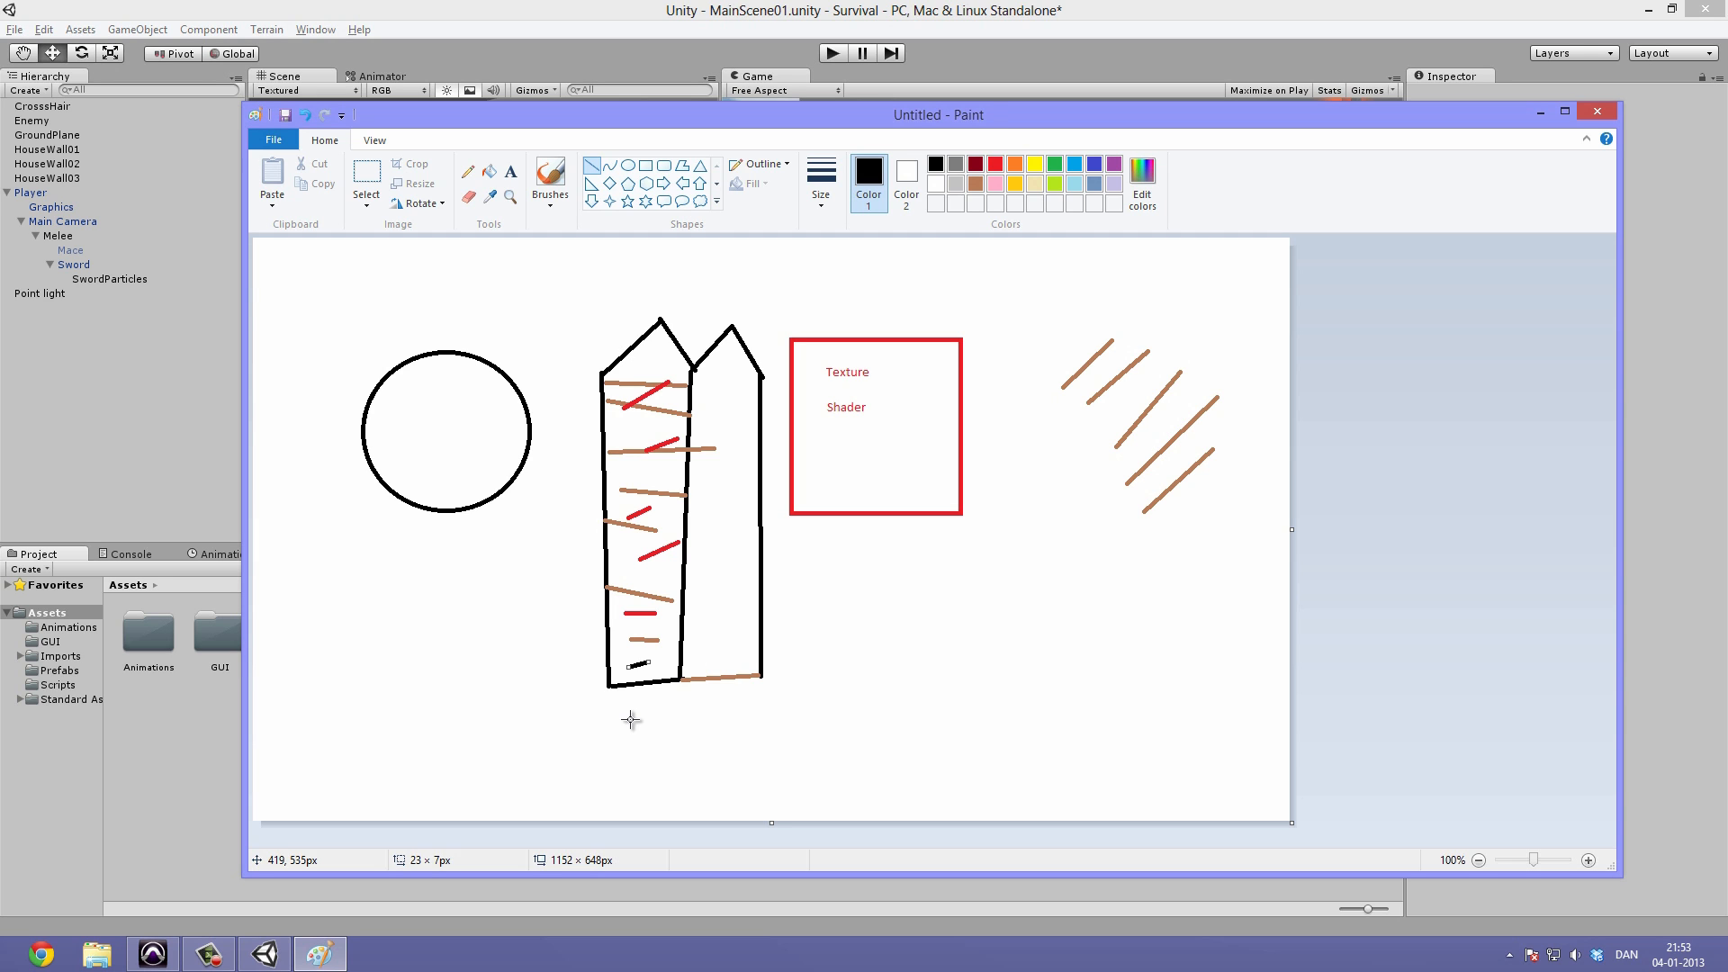
{"action": "left_click", "coordinate": [1597, 111]}
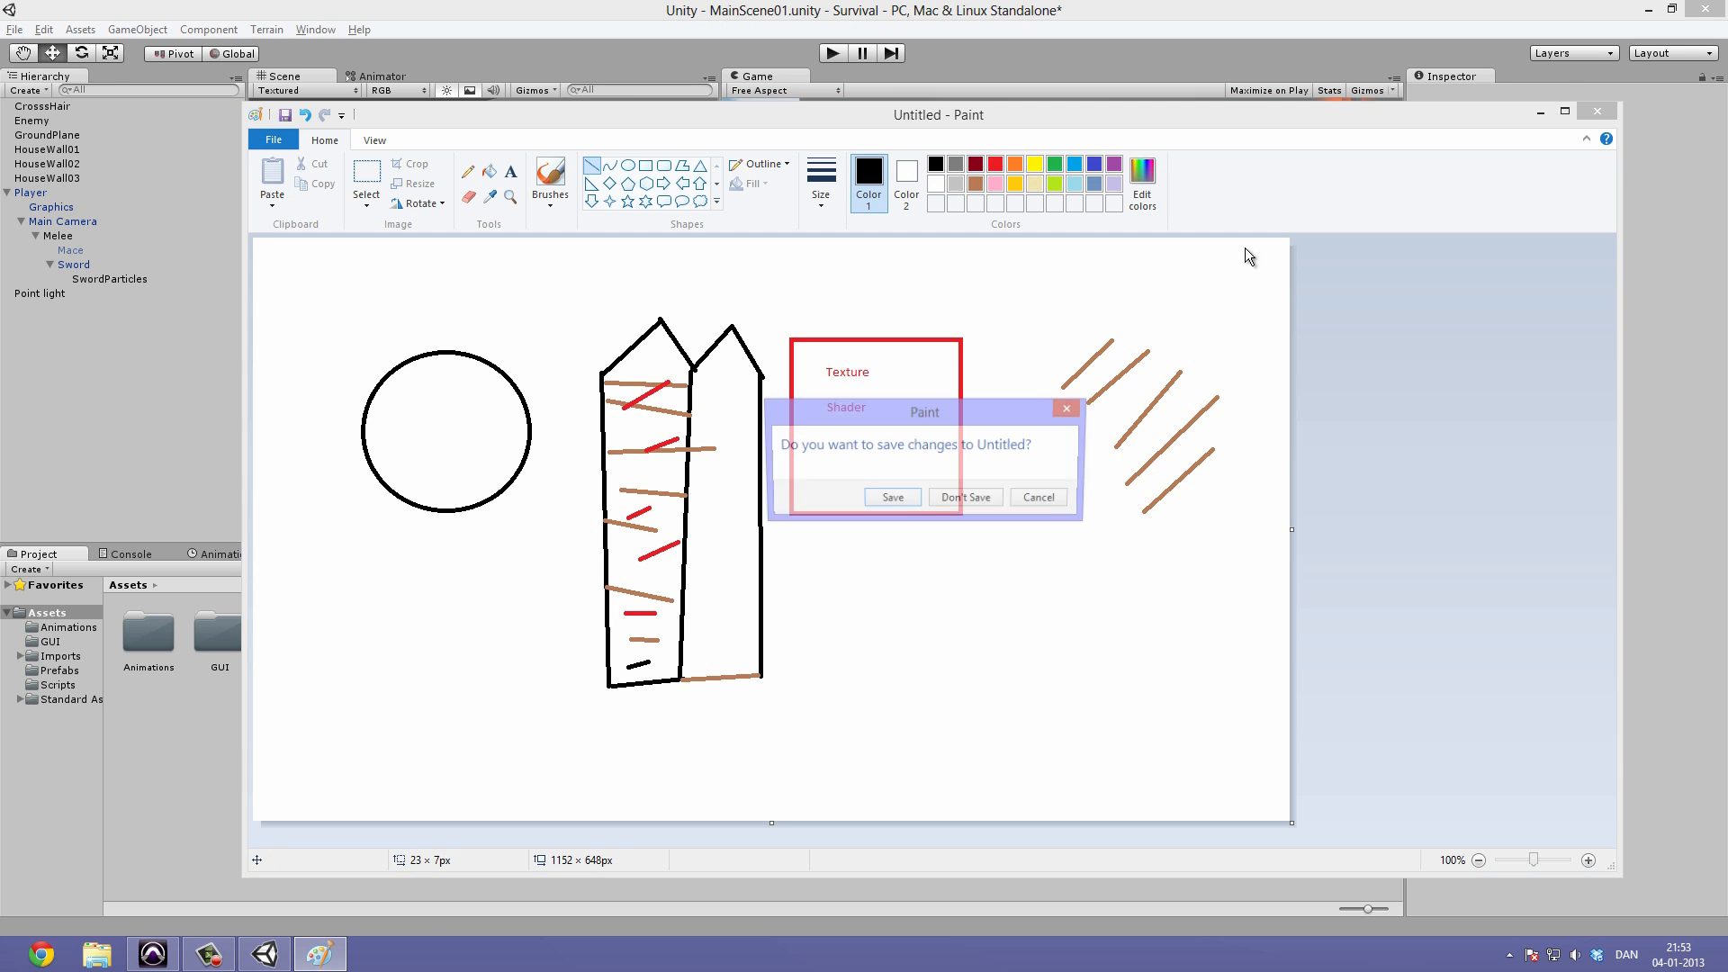
{"action": "left_click", "coordinate": [979, 502]}
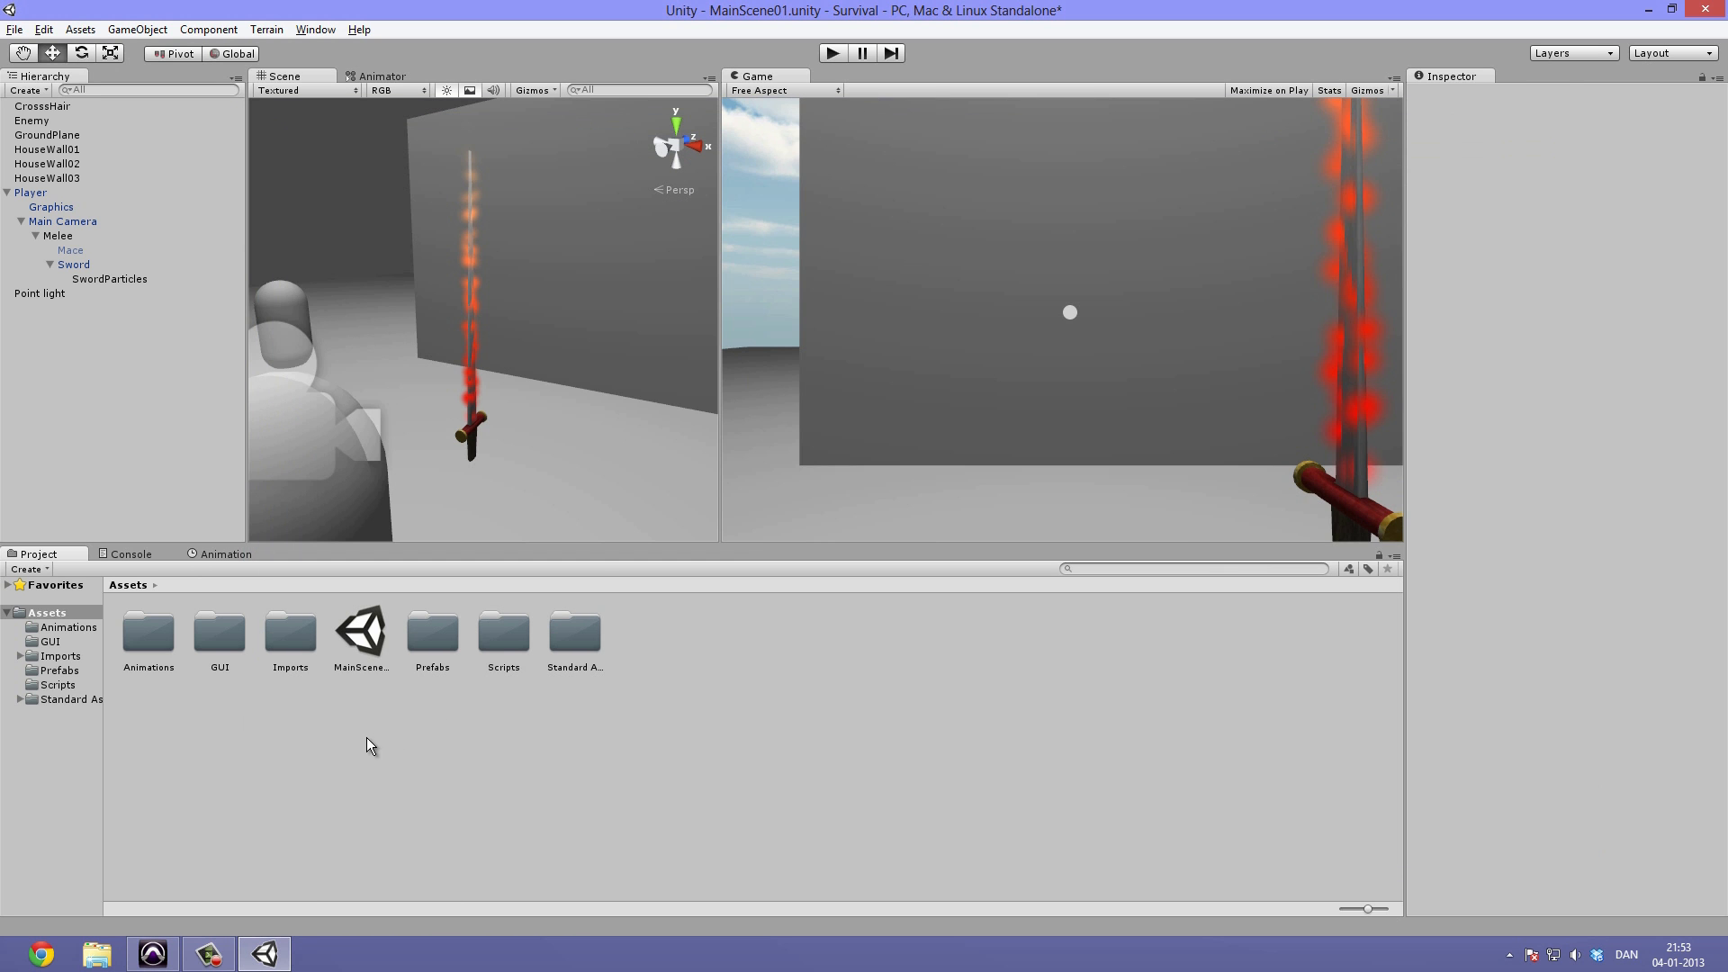
Create a new material named WallTexture in the Assets folder.
{"action": "right_click", "coordinate": [366, 738]}
{"action": "mouse_move", "coordinate": [489, 457]}
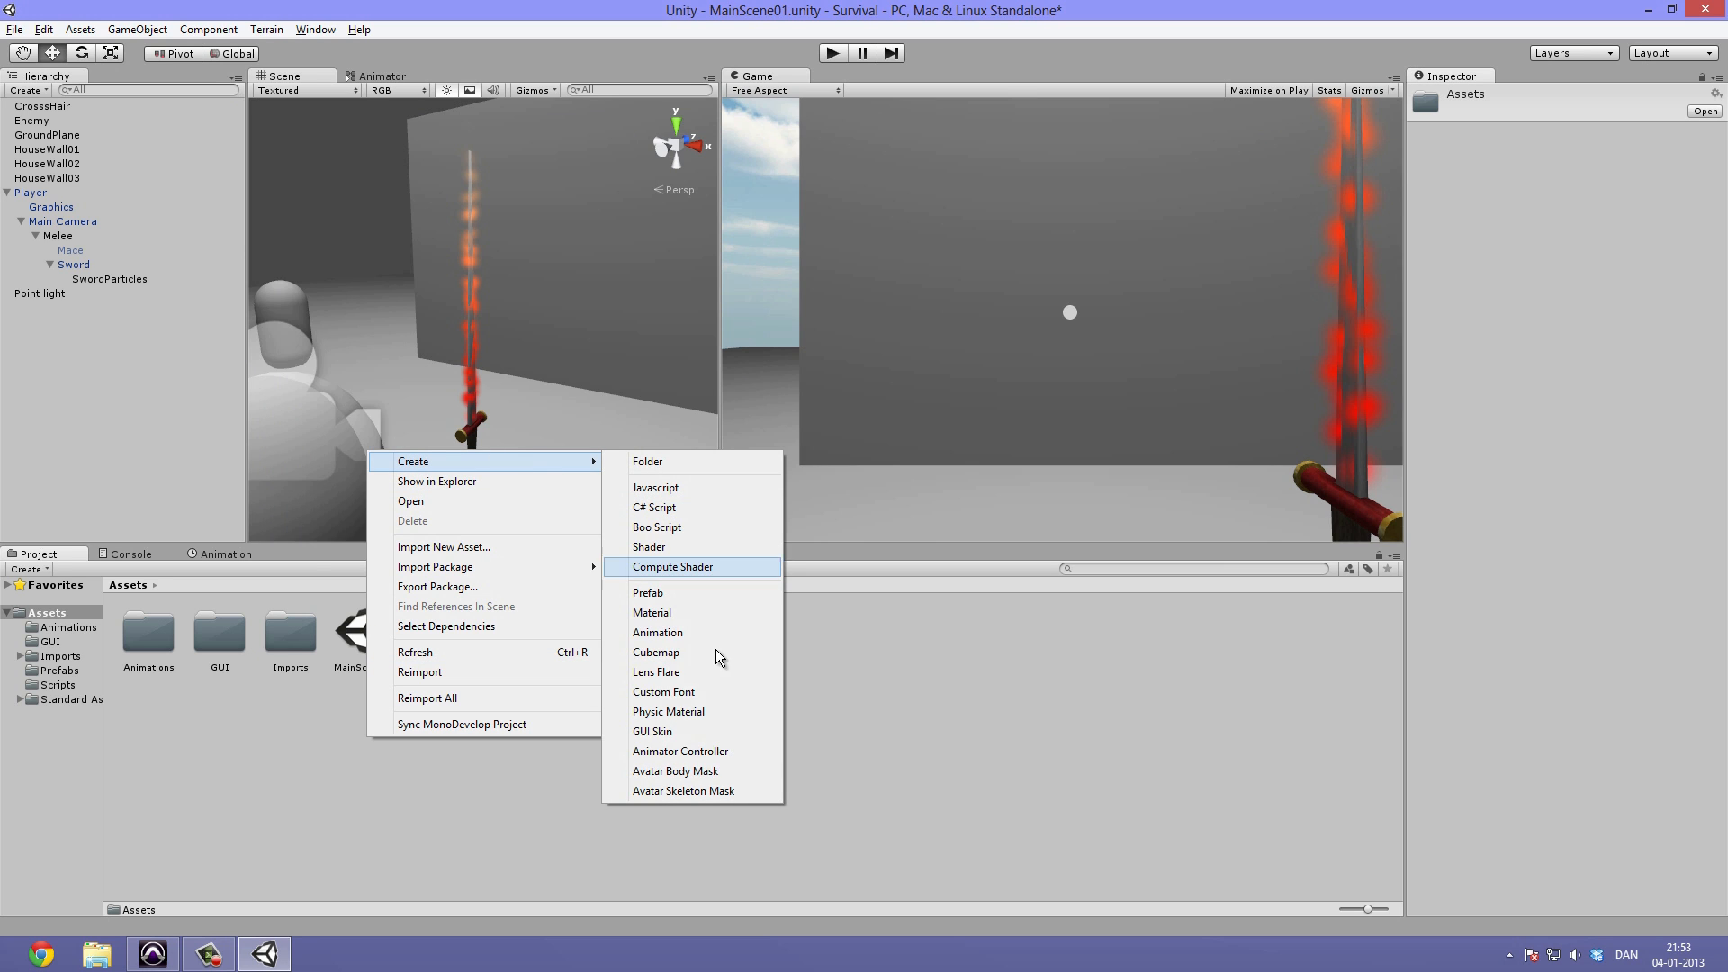
{"action": "left_click", "coordinate": [679, 612]}
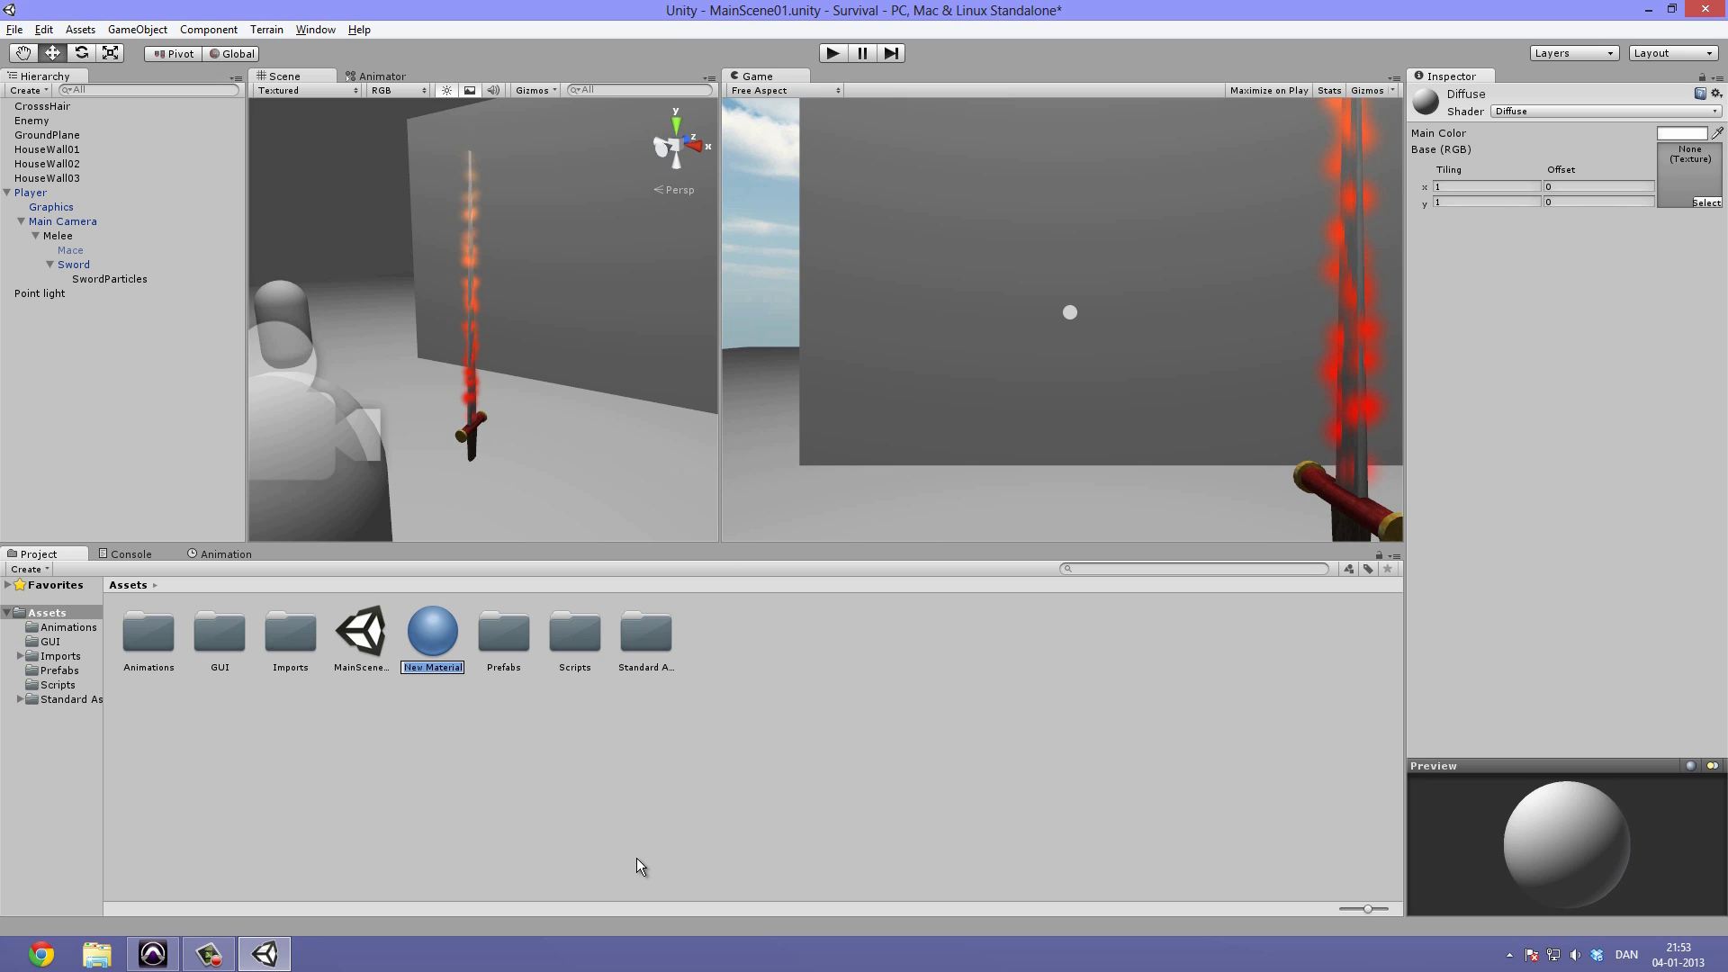
{"action": "key", "text": "BackSpace"}
{"action": "type", "text": "WallTexture"}
{"action": "key", "text": "Return"}
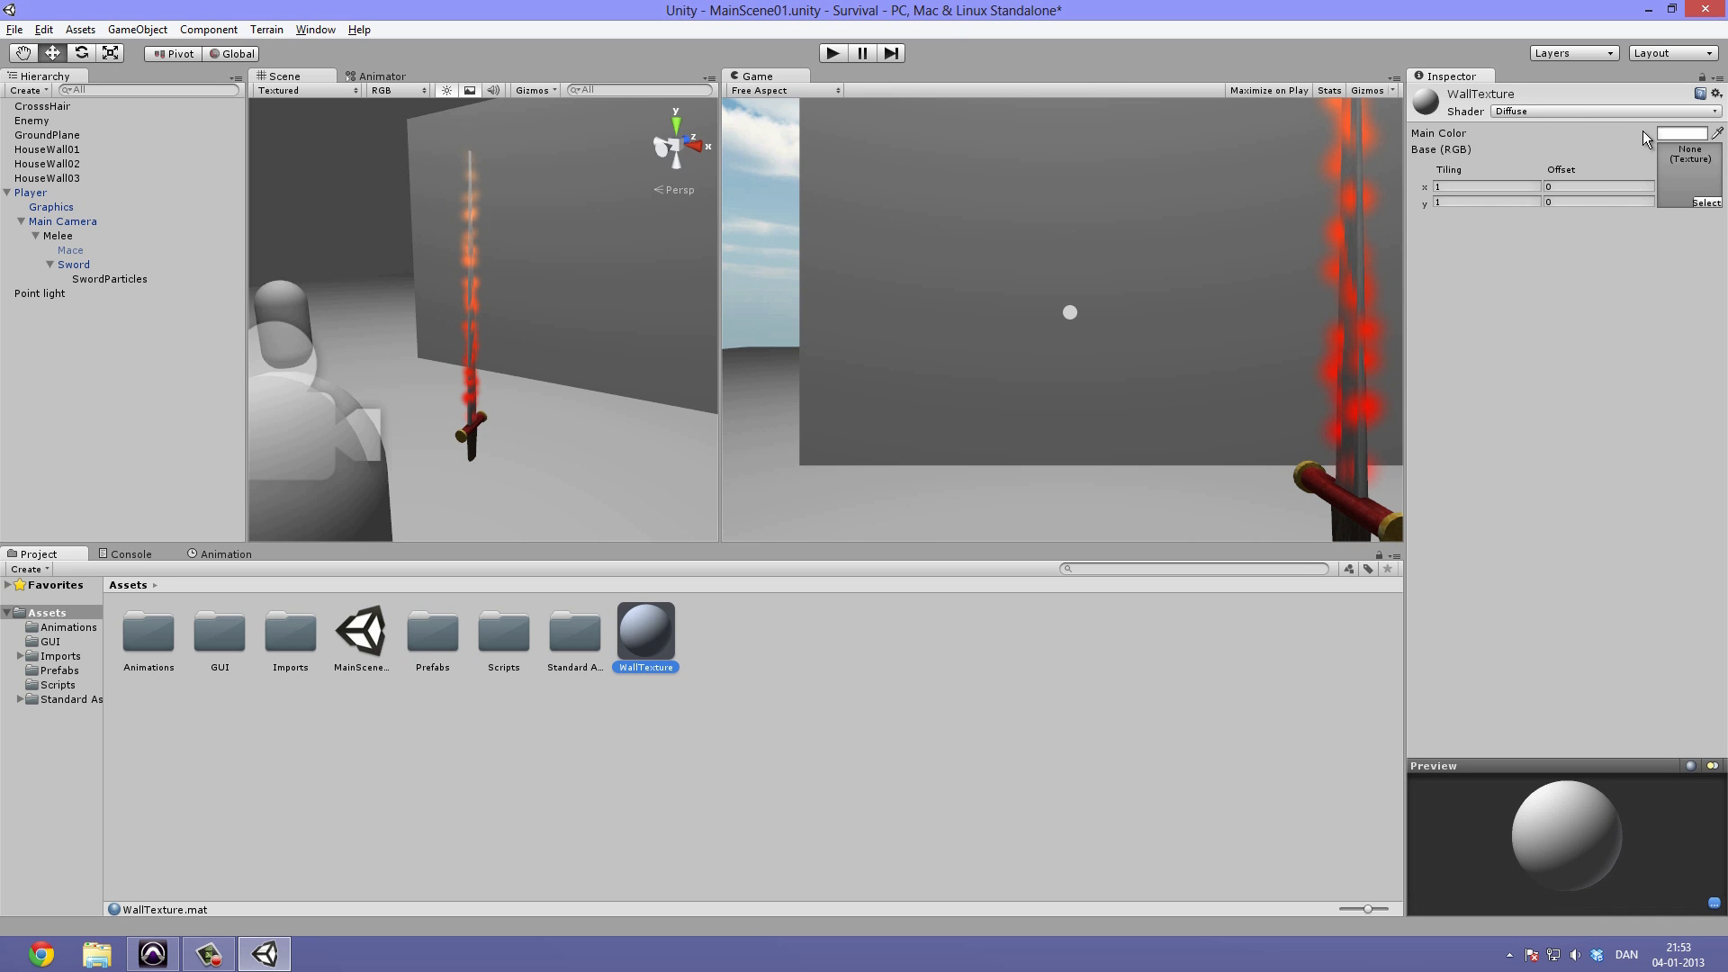
Keep the Diffuse shader for the WallTexture material and set its main colour to an orange-brown.
{"action": "left_click", "coordinate": [1495, 110]}
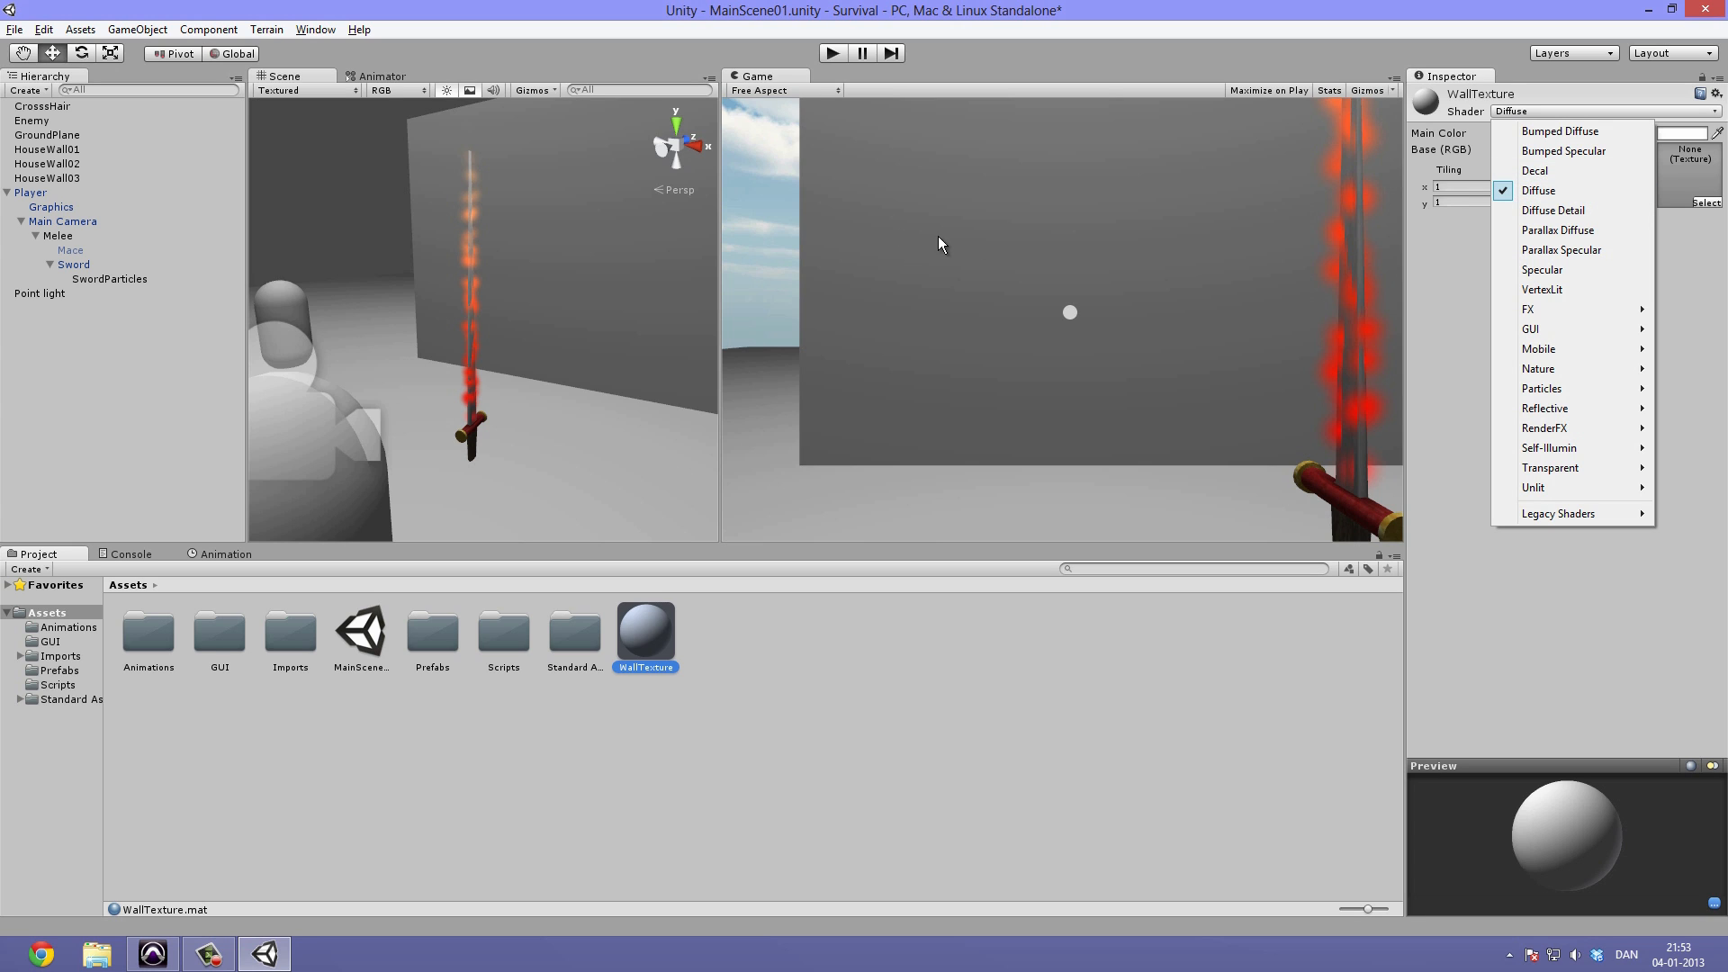
{"action": "left_click", "coordinate": [1555, 193]}
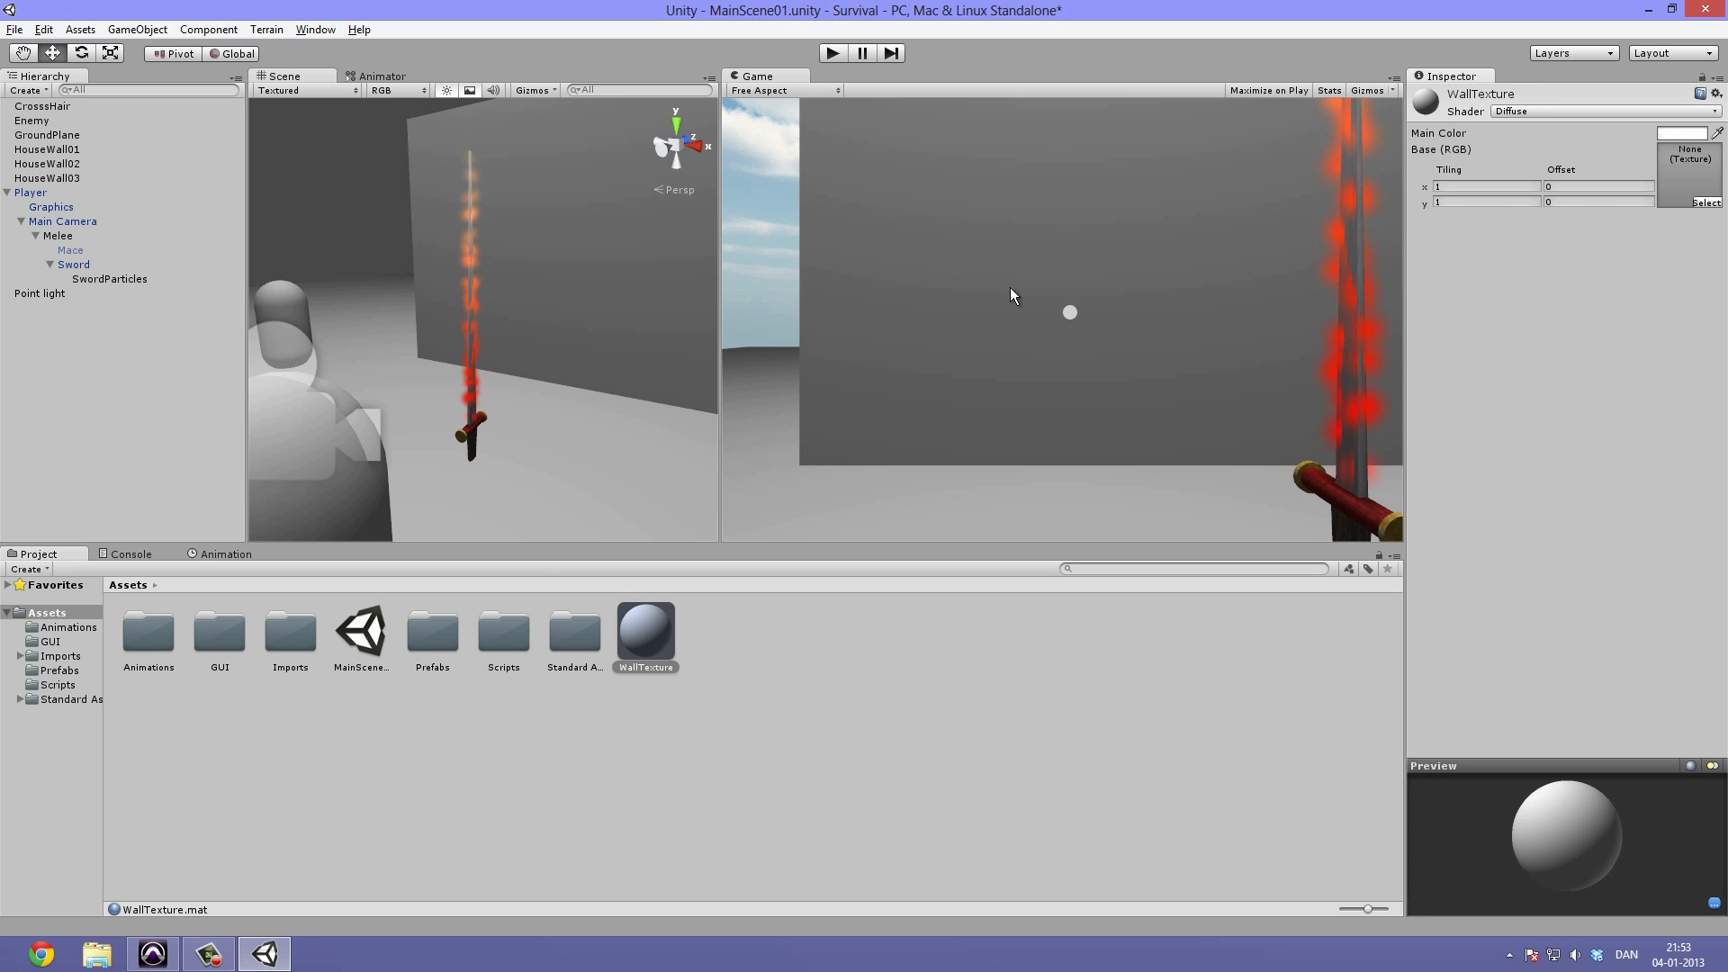
{"action": "left_click", "coordinate": [1680, 135]}
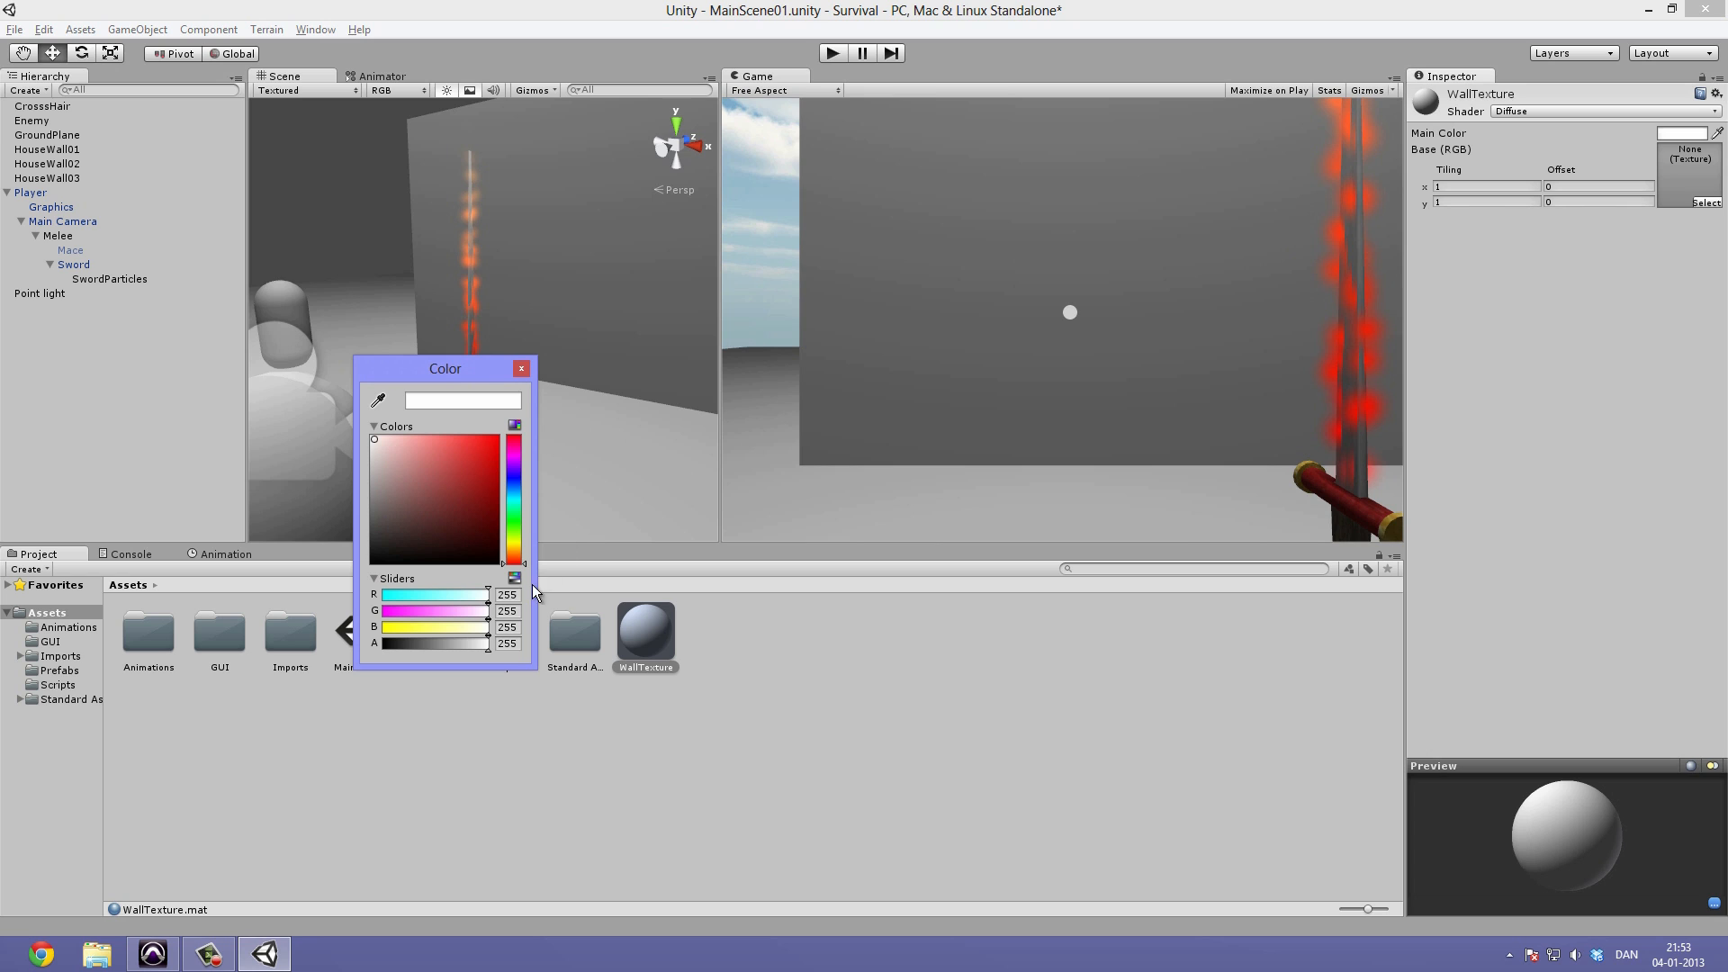
{"action": "left_click_drag", "start_coordinate": [523, 564], "coordinate": [521, 558]}
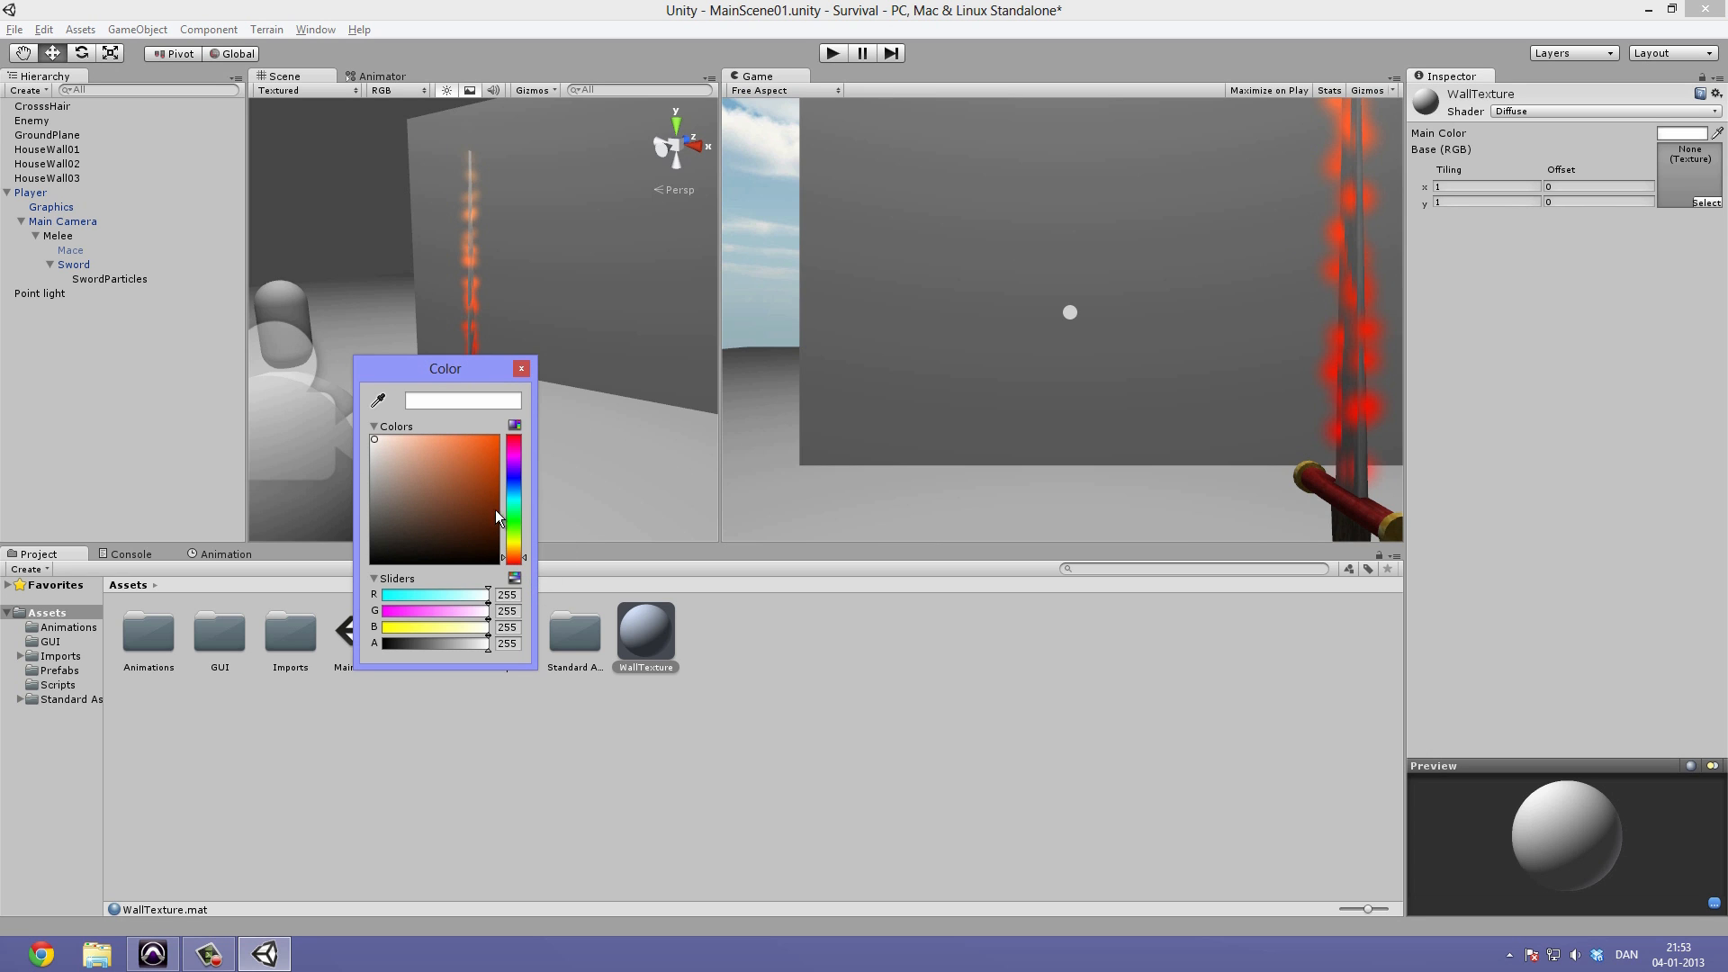
{"action": "left_click", "coordinate": [474, 484]}
{"action": "left_click", "coordinate": [628, 634]}
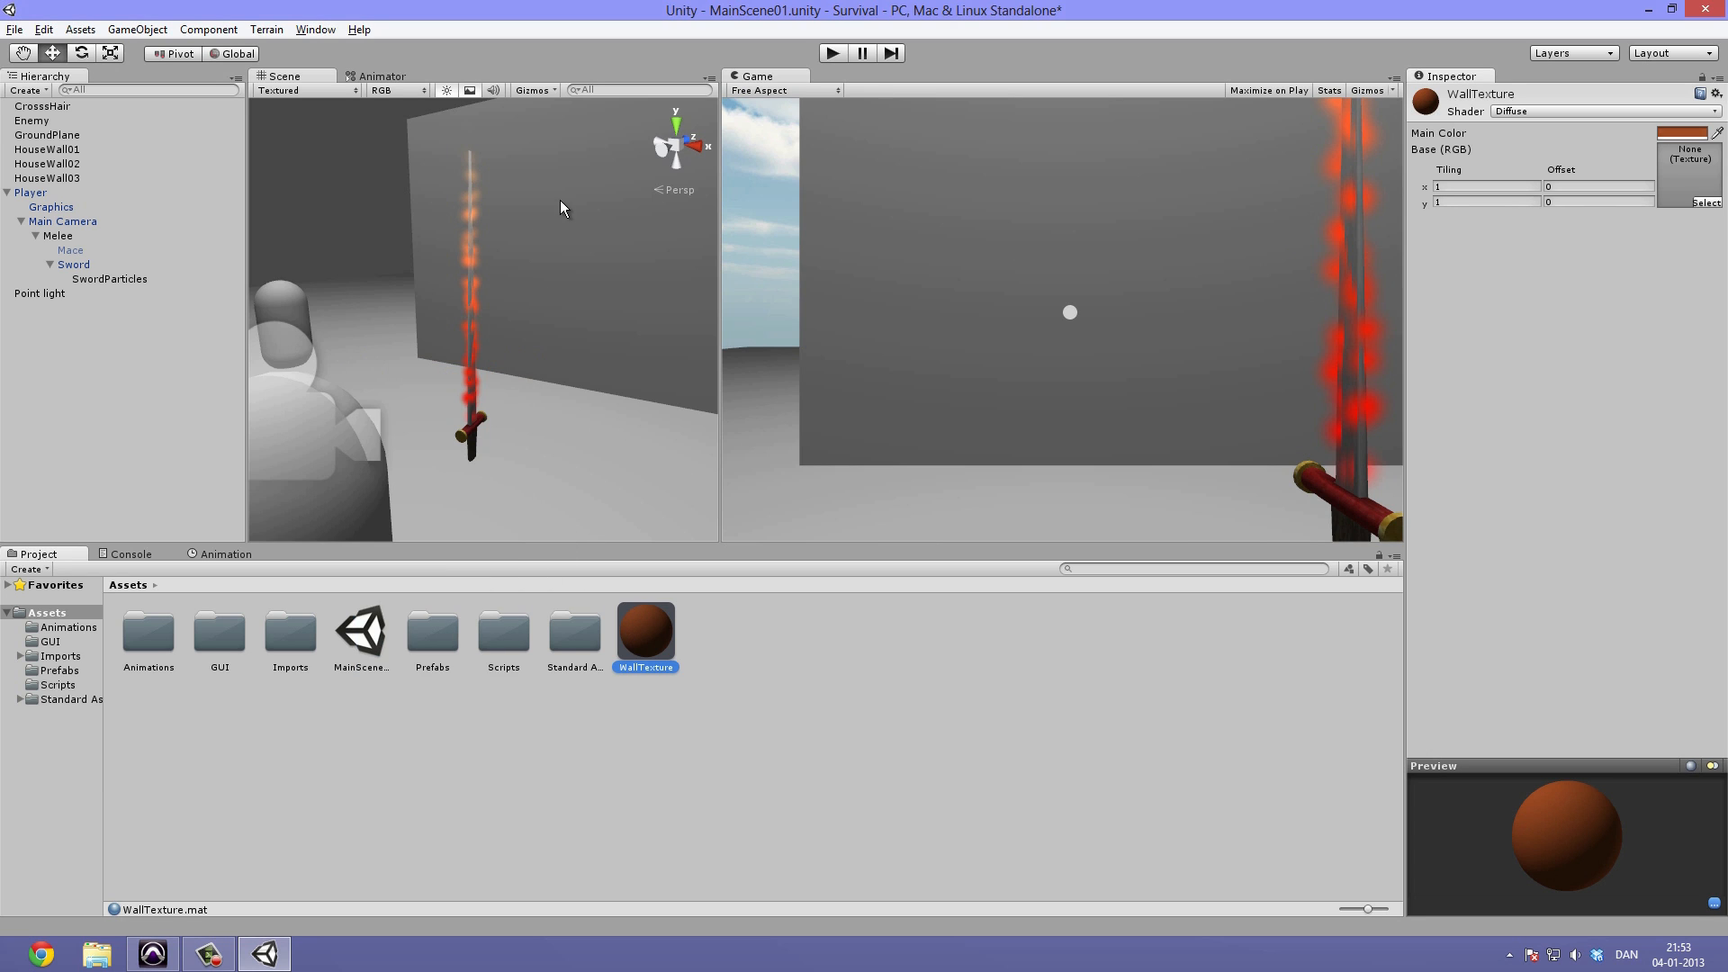
Apply the WallTexture material to HouseWall02 and select that wall in the scene.
{"action": "left_click_drag", "start_coordinate": [657, 618], "coordinate": [598, 303]}
{"action": "left_click", "coordinate": [56, 179]}
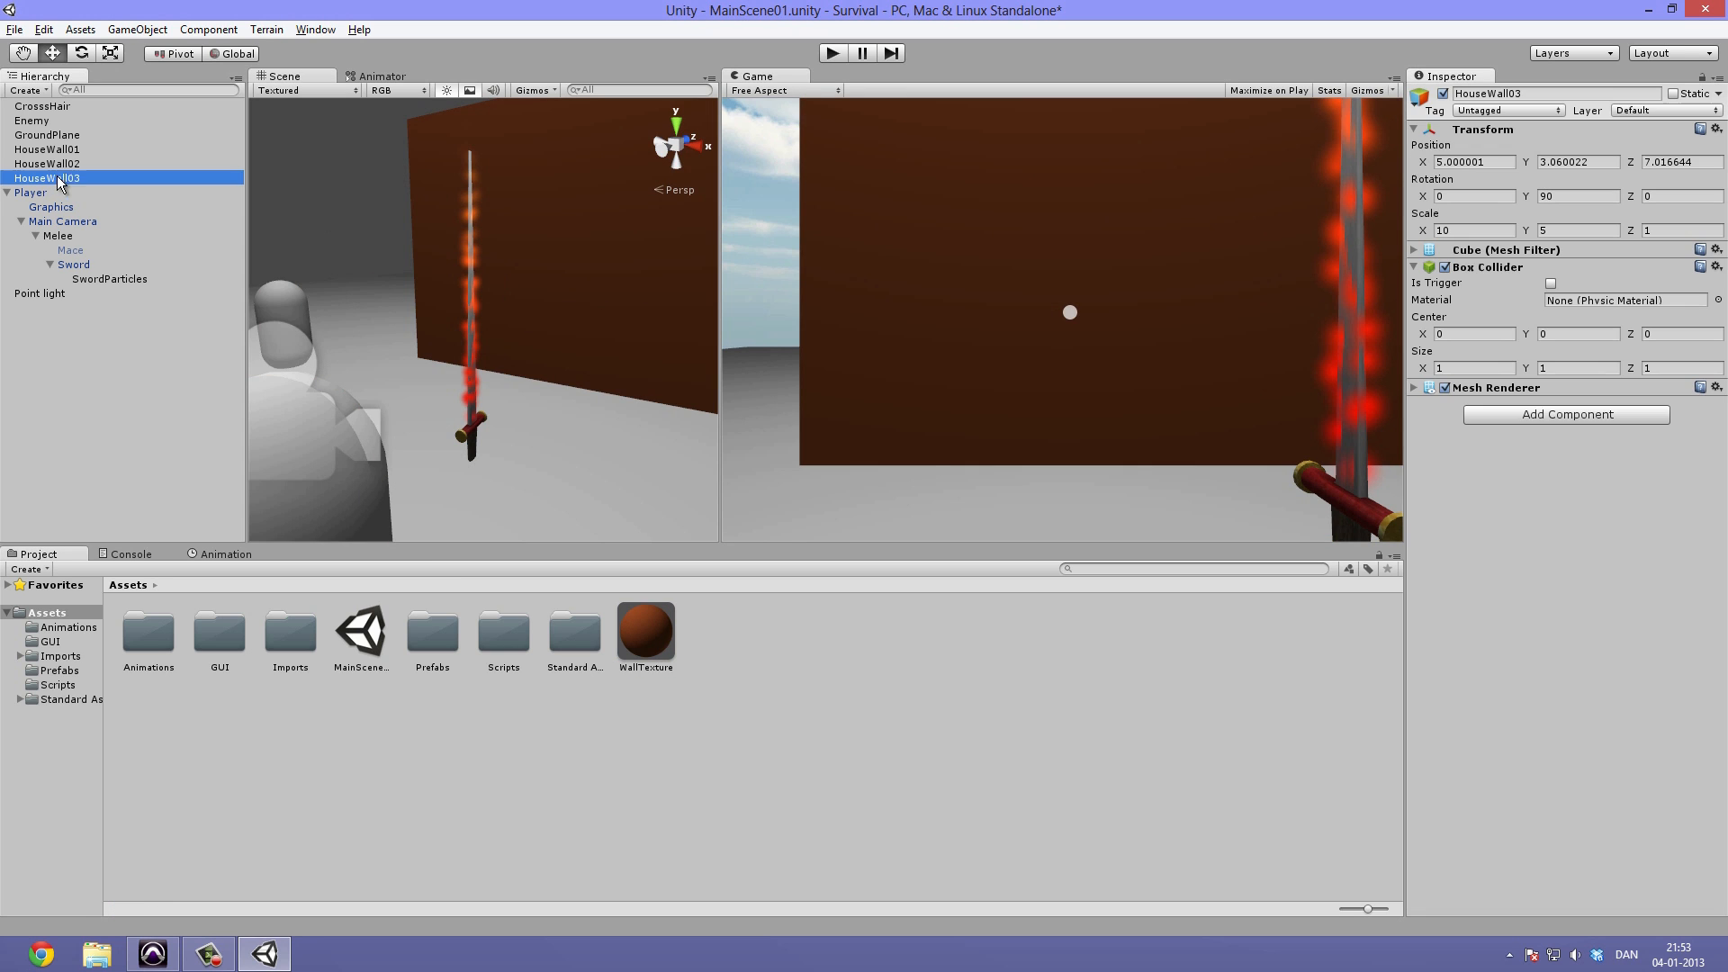
{"action": "left_click", "coordinate": [577, 261]}
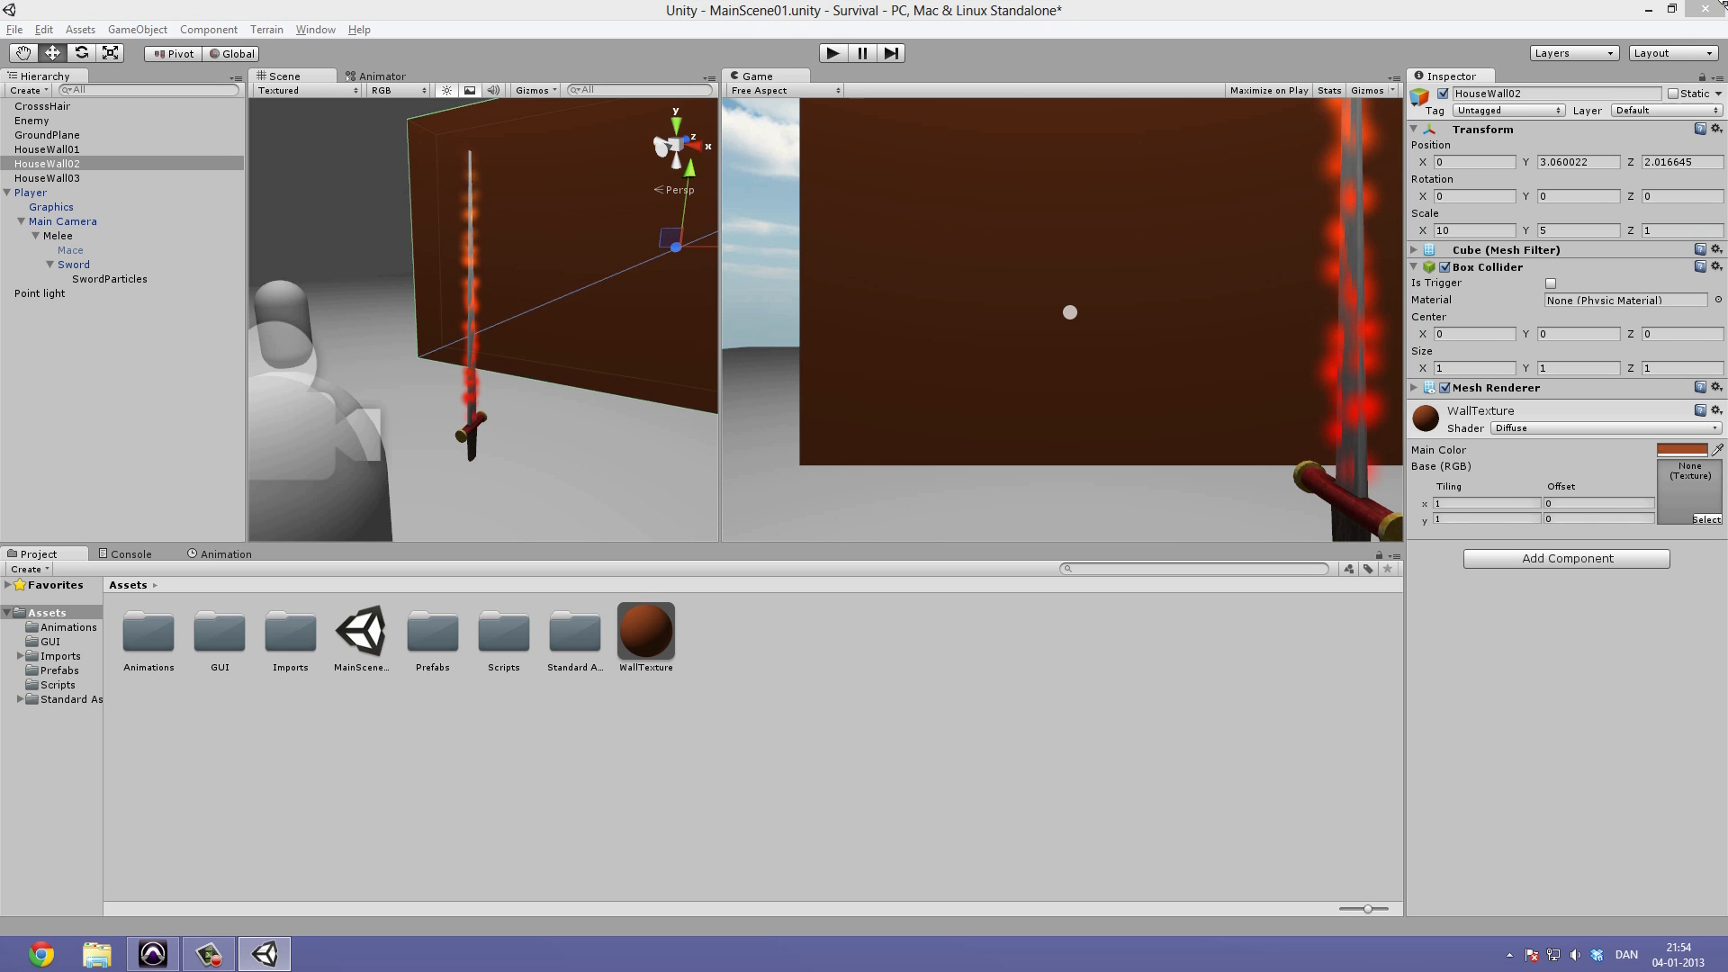
Switch to Chrome and search Google for "wall texture seamless".
{"action": "left_click_drag", "start_coordinate": [1727, 5], "coordinate": [353, 0]}
{"action": "left_click", "coordinate": [262, 38]}
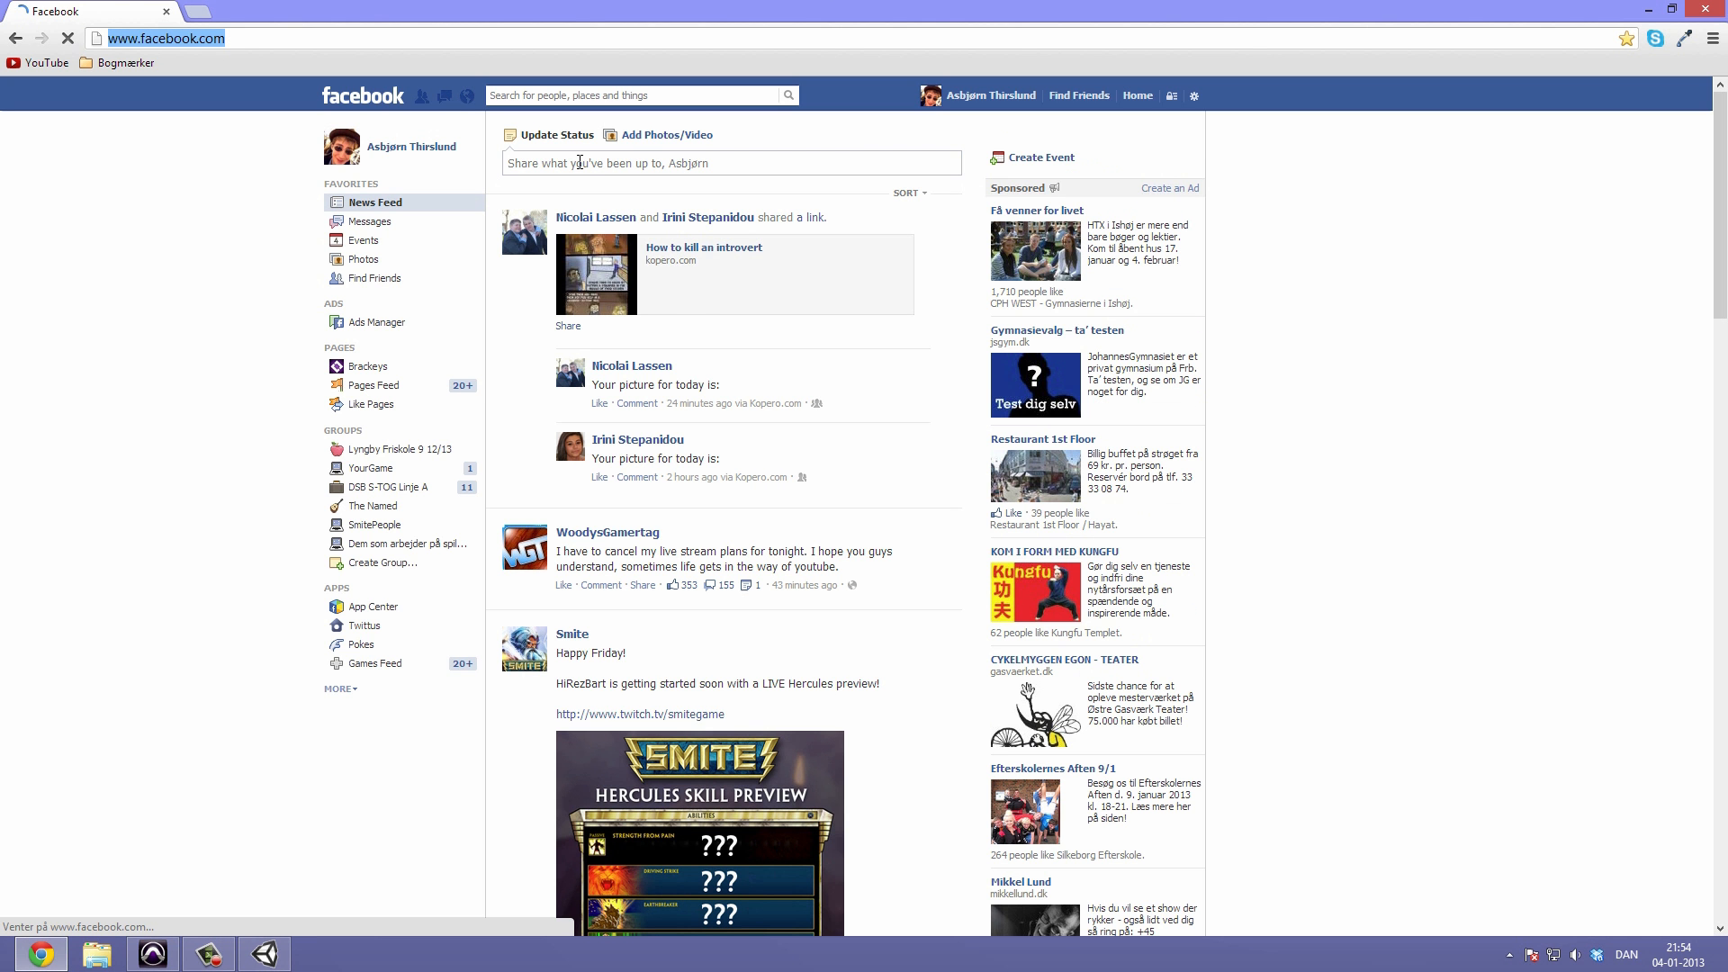
{"action": "type", "text": "wall texture s"}
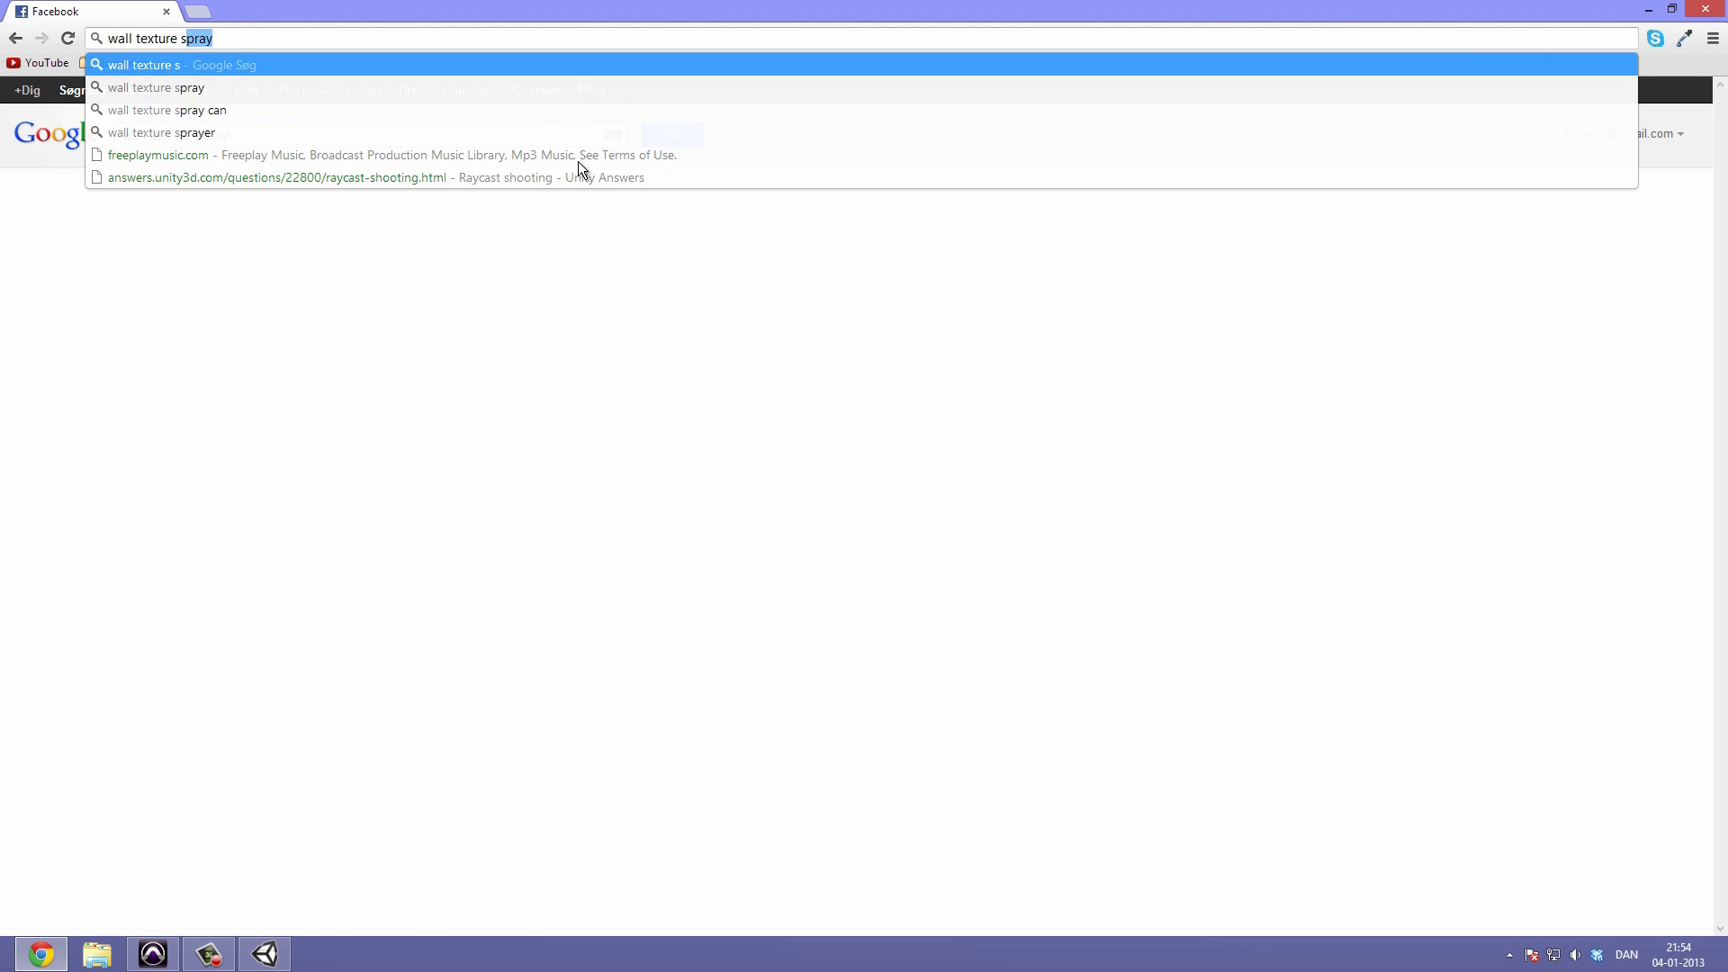
{"action": "type", "text": "eamless"}
{"action": "key", "text": "Return"}
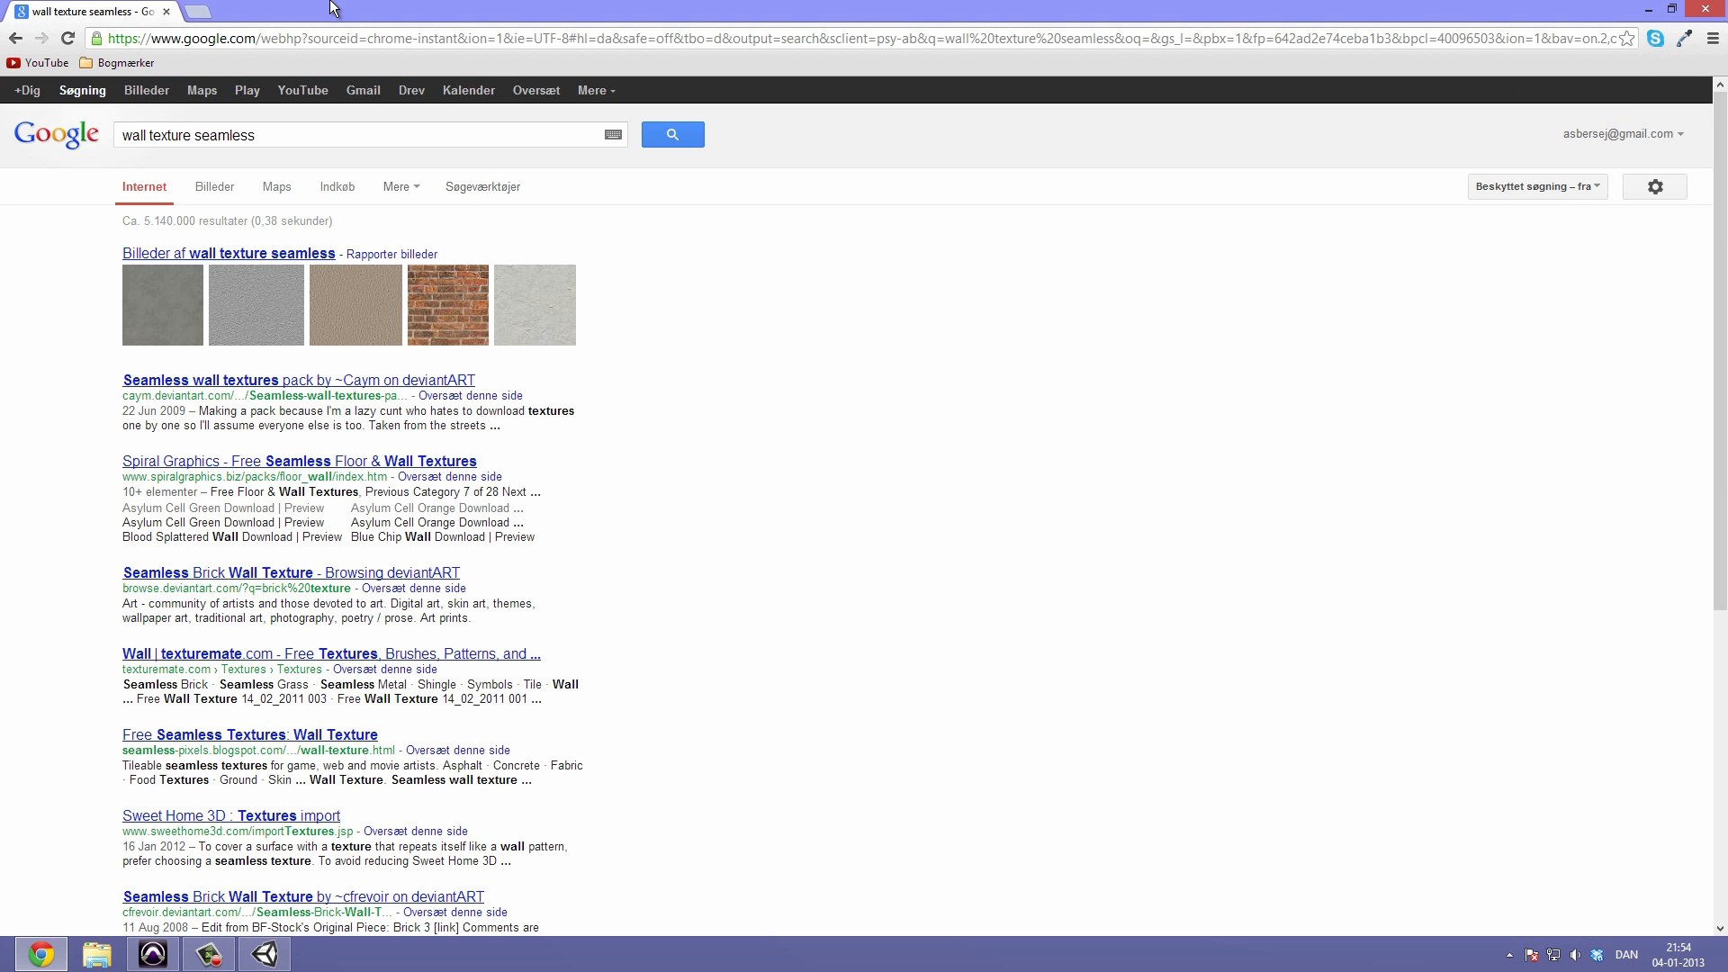
Open the orange-brown brick wall texture from the image results at full size and save the picture.
{"action": "left_click", "coordinate": [147, 90]}
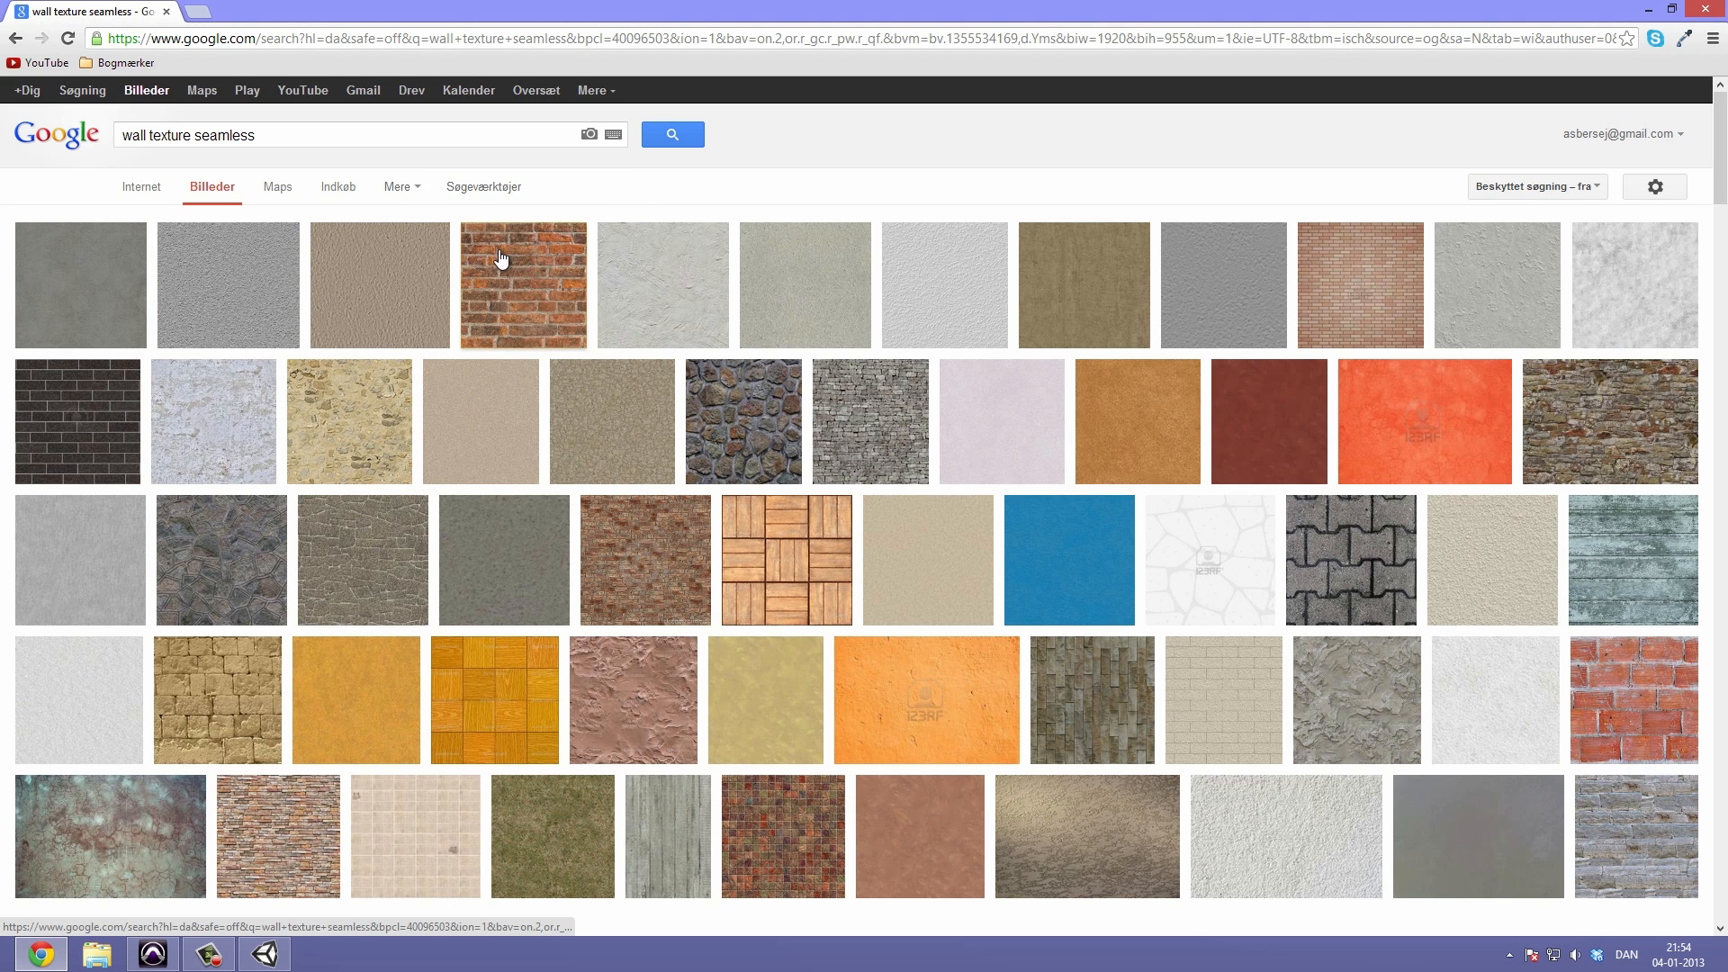
{"action": "left_click", "coordinate": [501, 259]}
{"action": "left_click", "coordinate": [1542, 196]}
{"action": "left_click_drag", "start_coordinate": [231, 204], "coordinate": [390, 375]}
{"action": "right_click", "coordinate": [391, 375]}
{"action": "left_click", "coordinate": [462, 388]}
{"action": "left_click", "coordinate": [710, 457]}
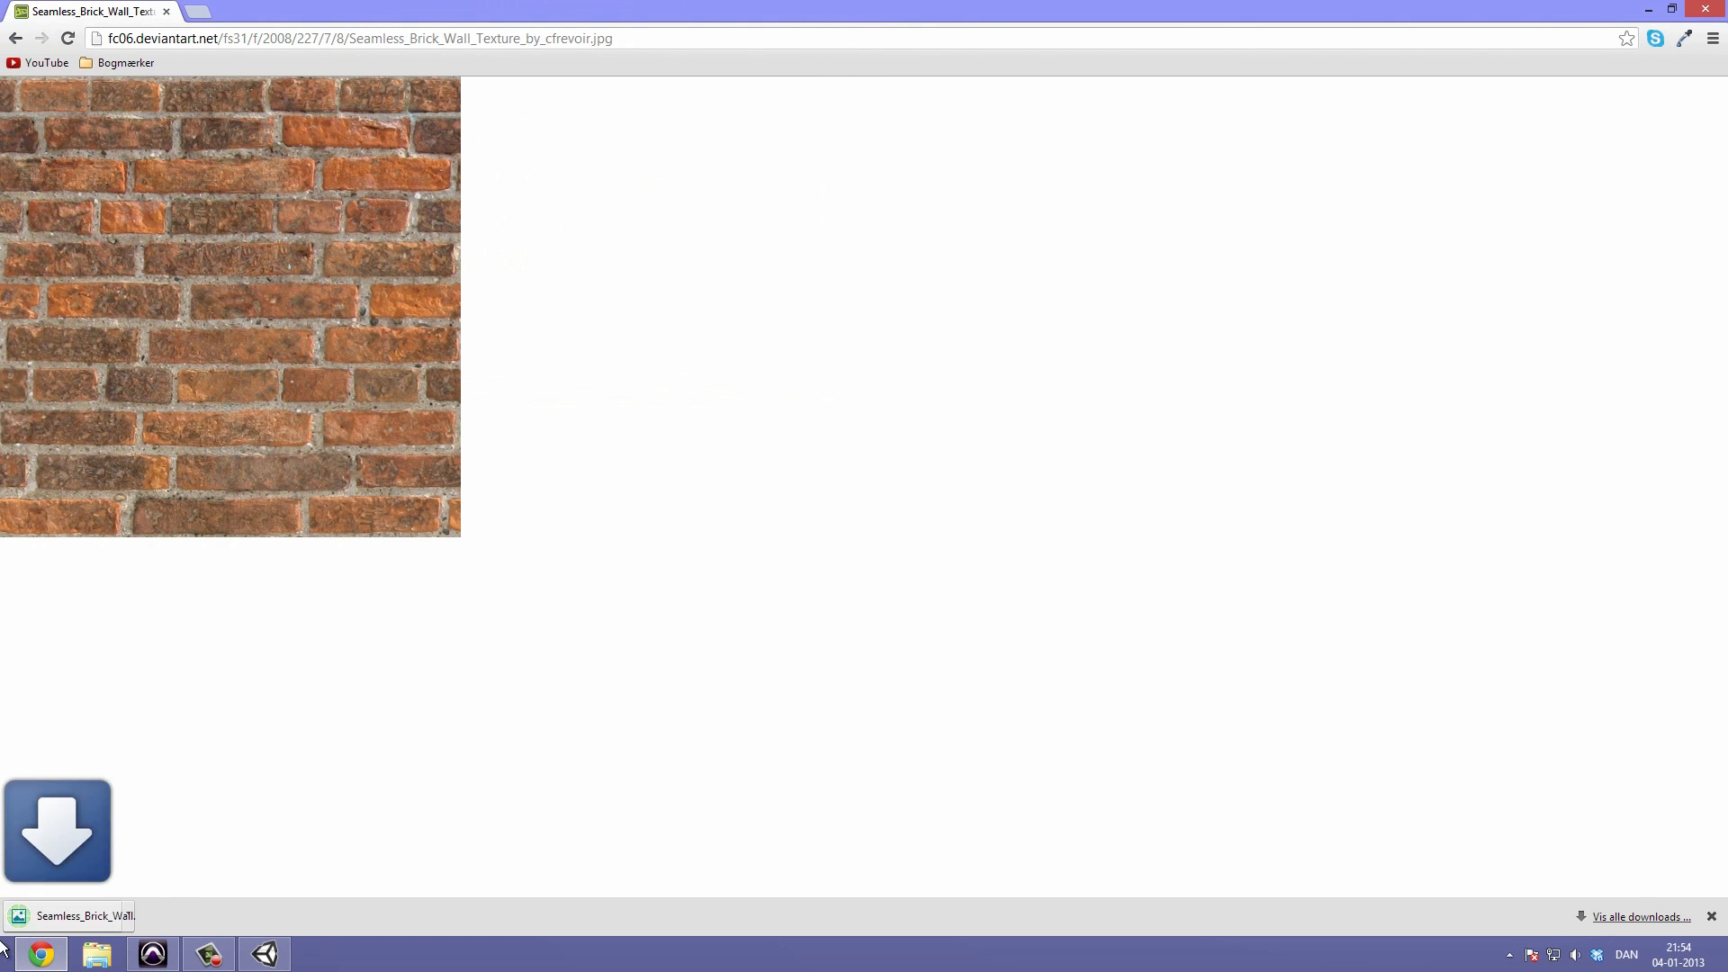
Import the downloaded brick image into Unity's Assets folder and assign it as the WallTexture material's base texture.
{"action": "left_click_drag", "start_coordinate": [135, 916], "coordinate": [502, 738]}
{"action": "left_click_drag", "start_coordinate": [591, 638], "coordinate": [1694, 497]}
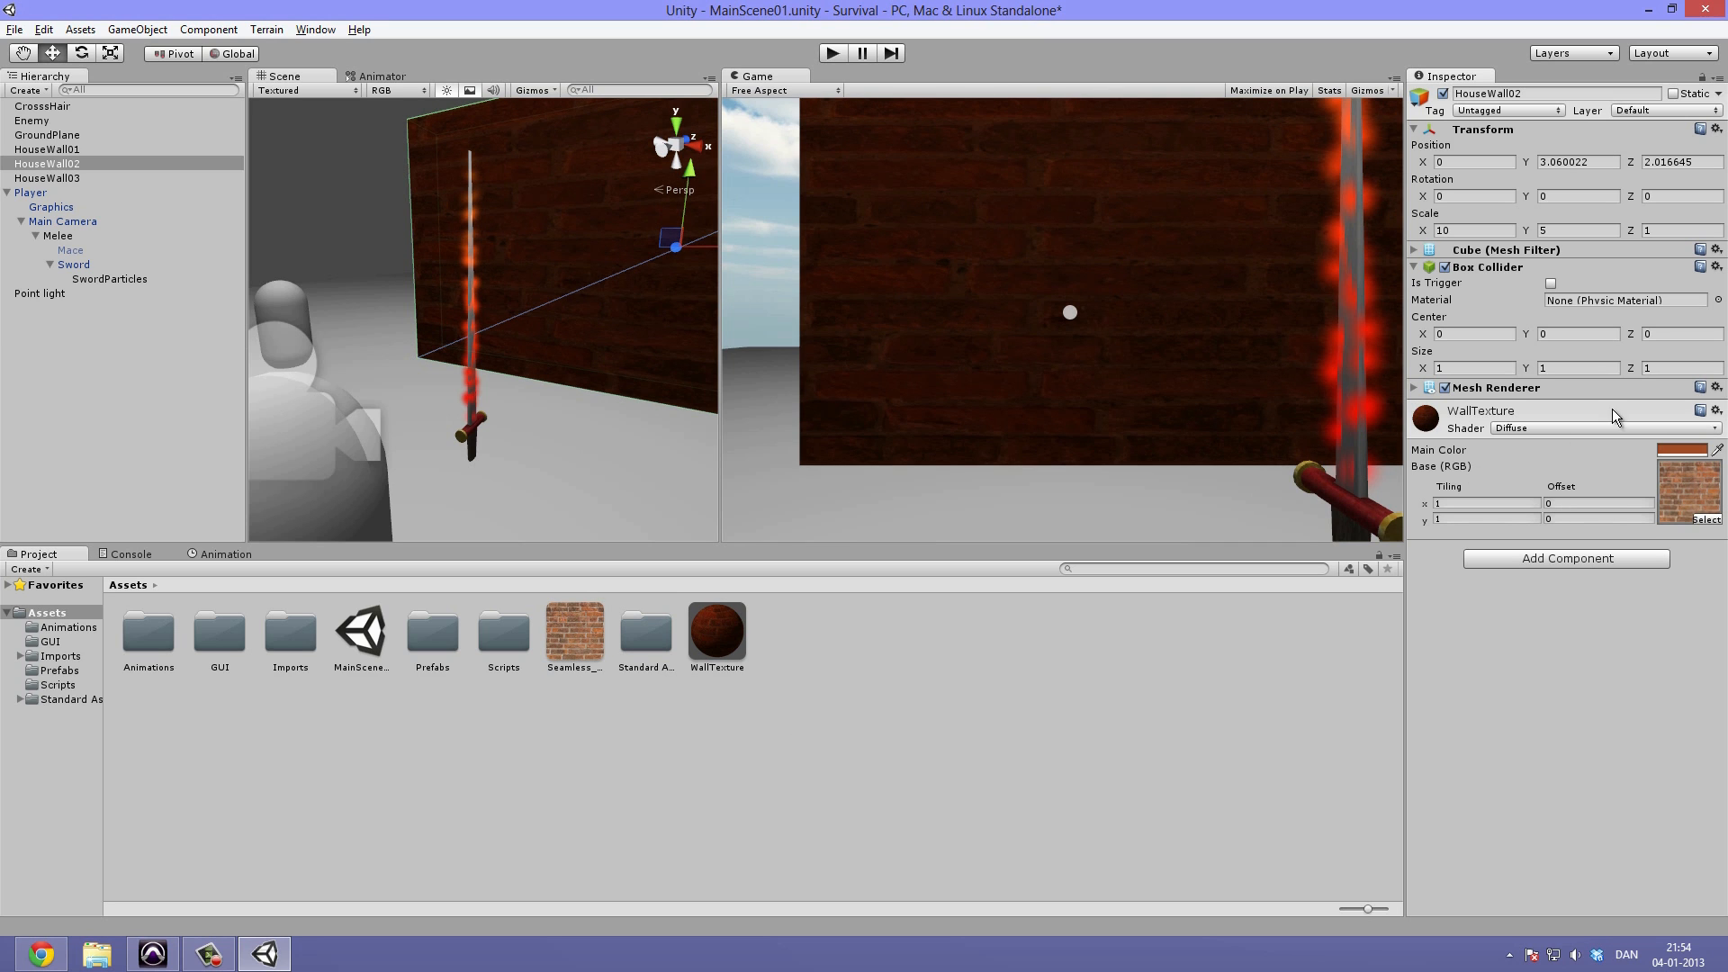
Set the WallTexture material's main colour to white and close the colour picker.
{"action": "left_click", "coordinate": [1694, 455]}
{"action": "left_click_drag", "start_coordinate": [466, 482], "coordinate": [343, 424]}
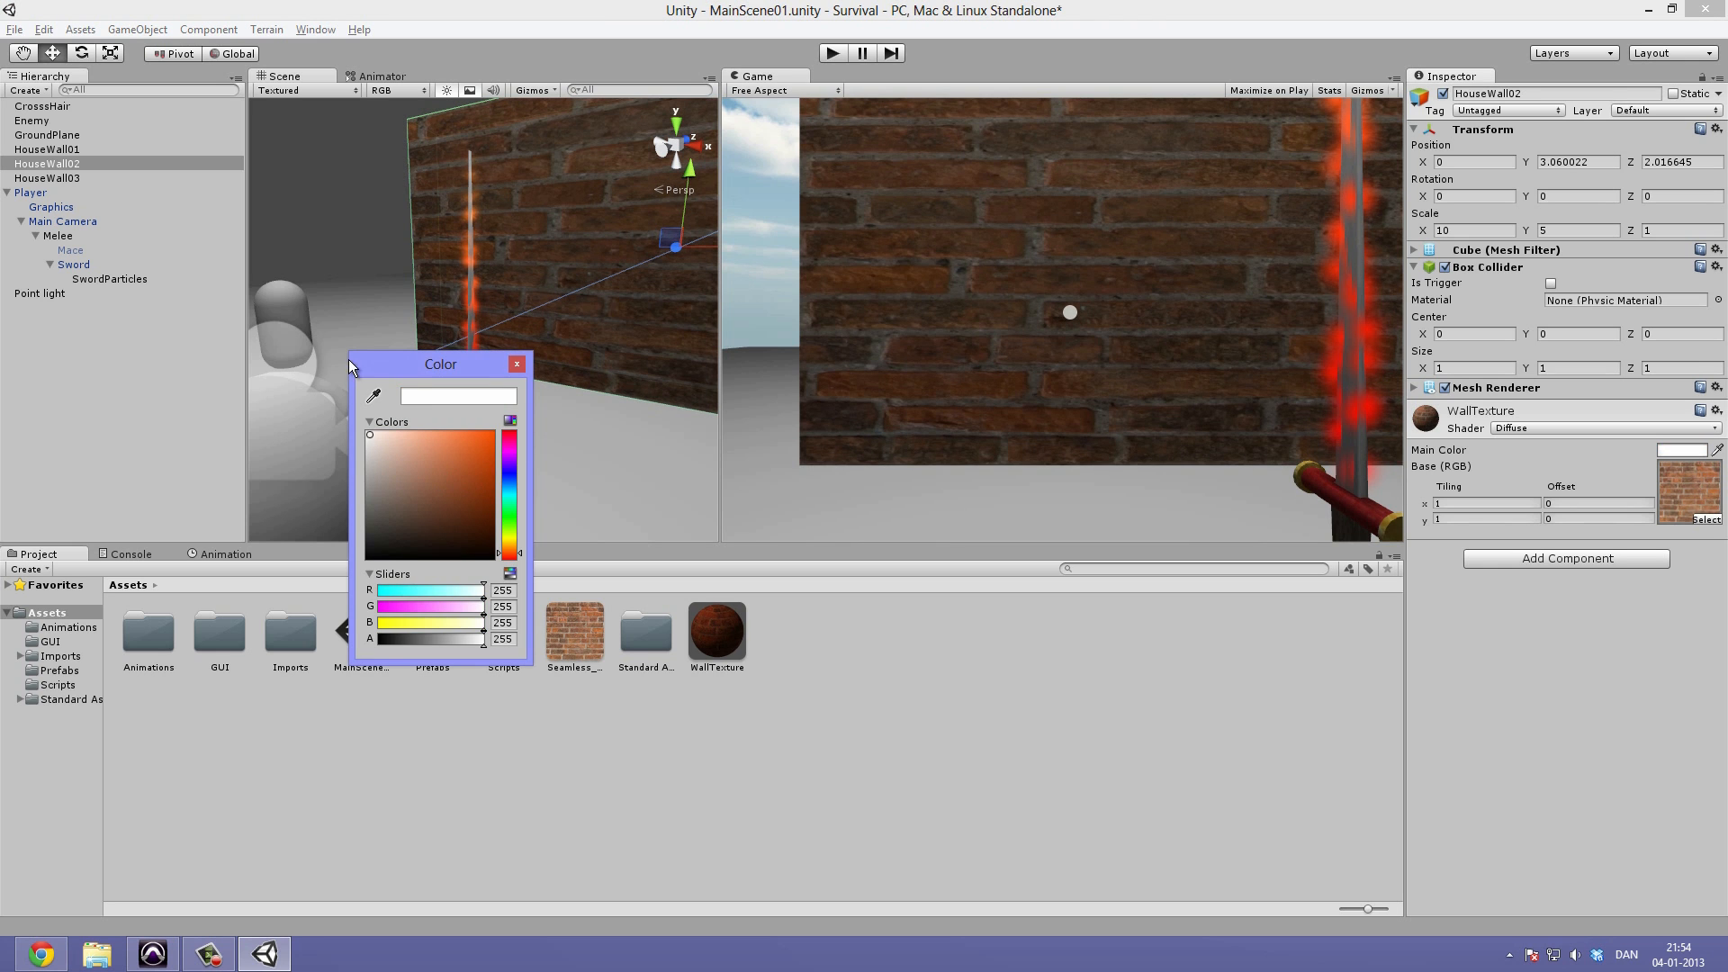
{"action": "left_click", "coordinate": [517, 363]}
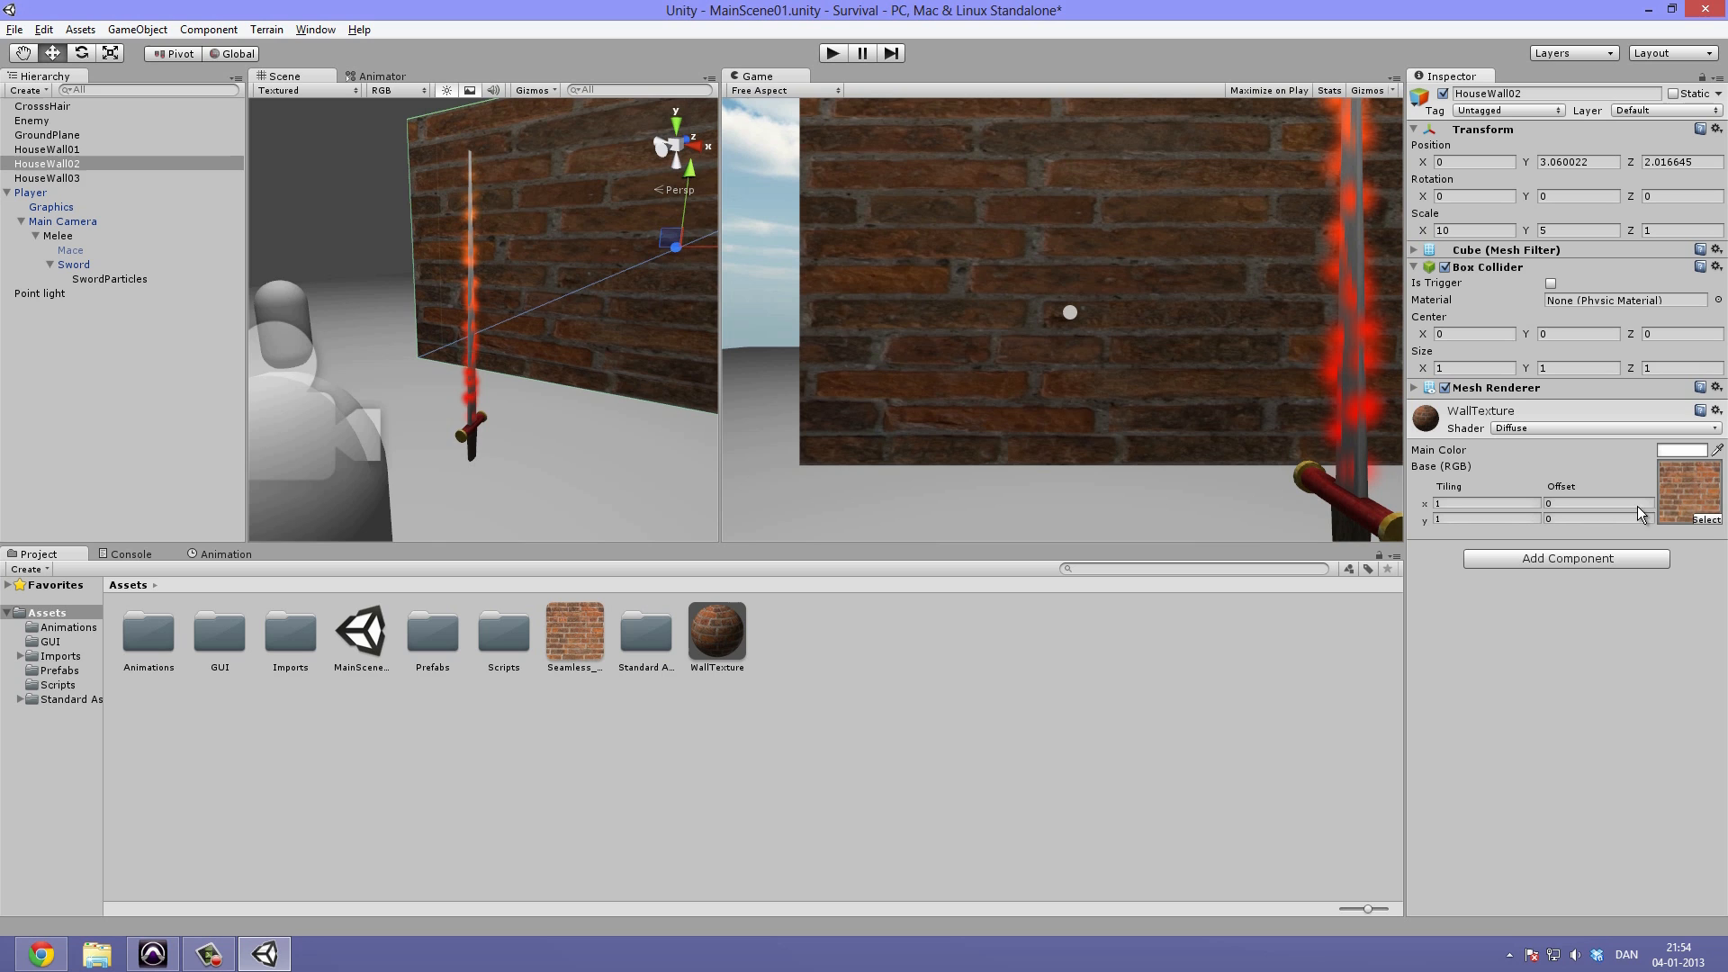
Try horizontal tiling values of 2, 3 and 4 for the brick texture on HouseWall02.
{"action": "scroll", "coordinate": [473, 336], "scroll_direction": "down", "scroll_amount": 8}
{"action": "left_click_drag", "start_coordinate": [540, 310], "coordinate": [646, 423], "text": "alt"}
{"action": "left_click", "coordinate": [580, 352]}
{"action": "left_click", "coordinate": [583, 287]}
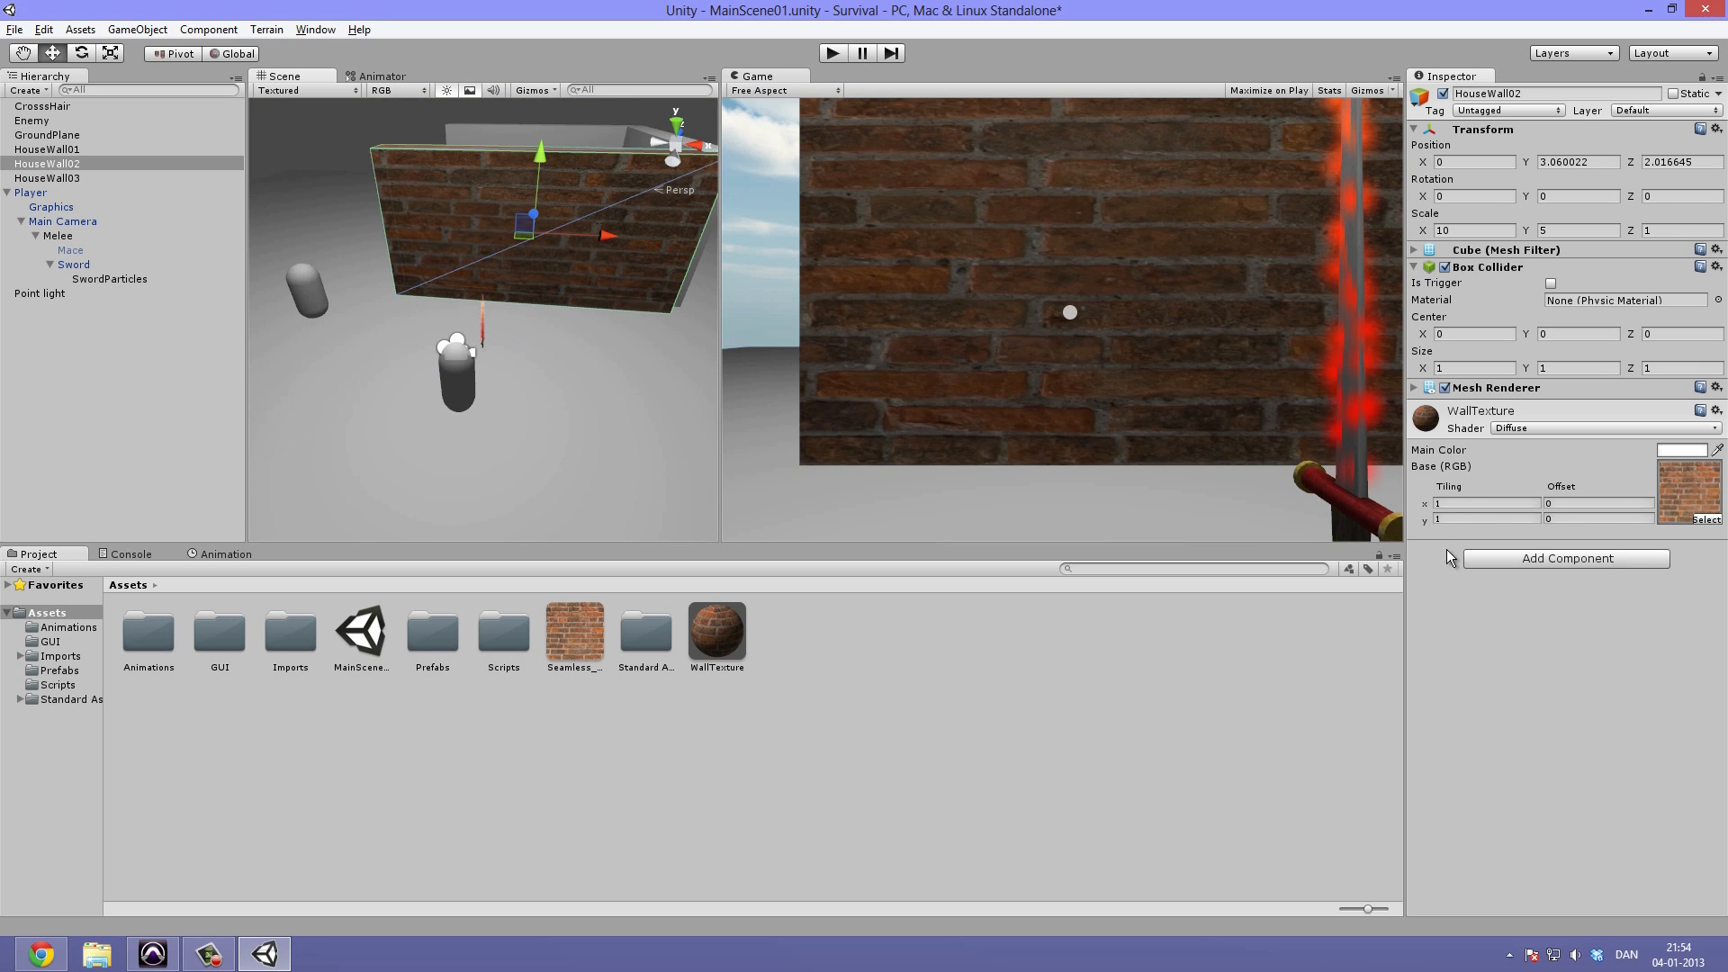
{"action": "left_click", "coordinate": [1441, 501]}
{"action": "type", "text": "2"}
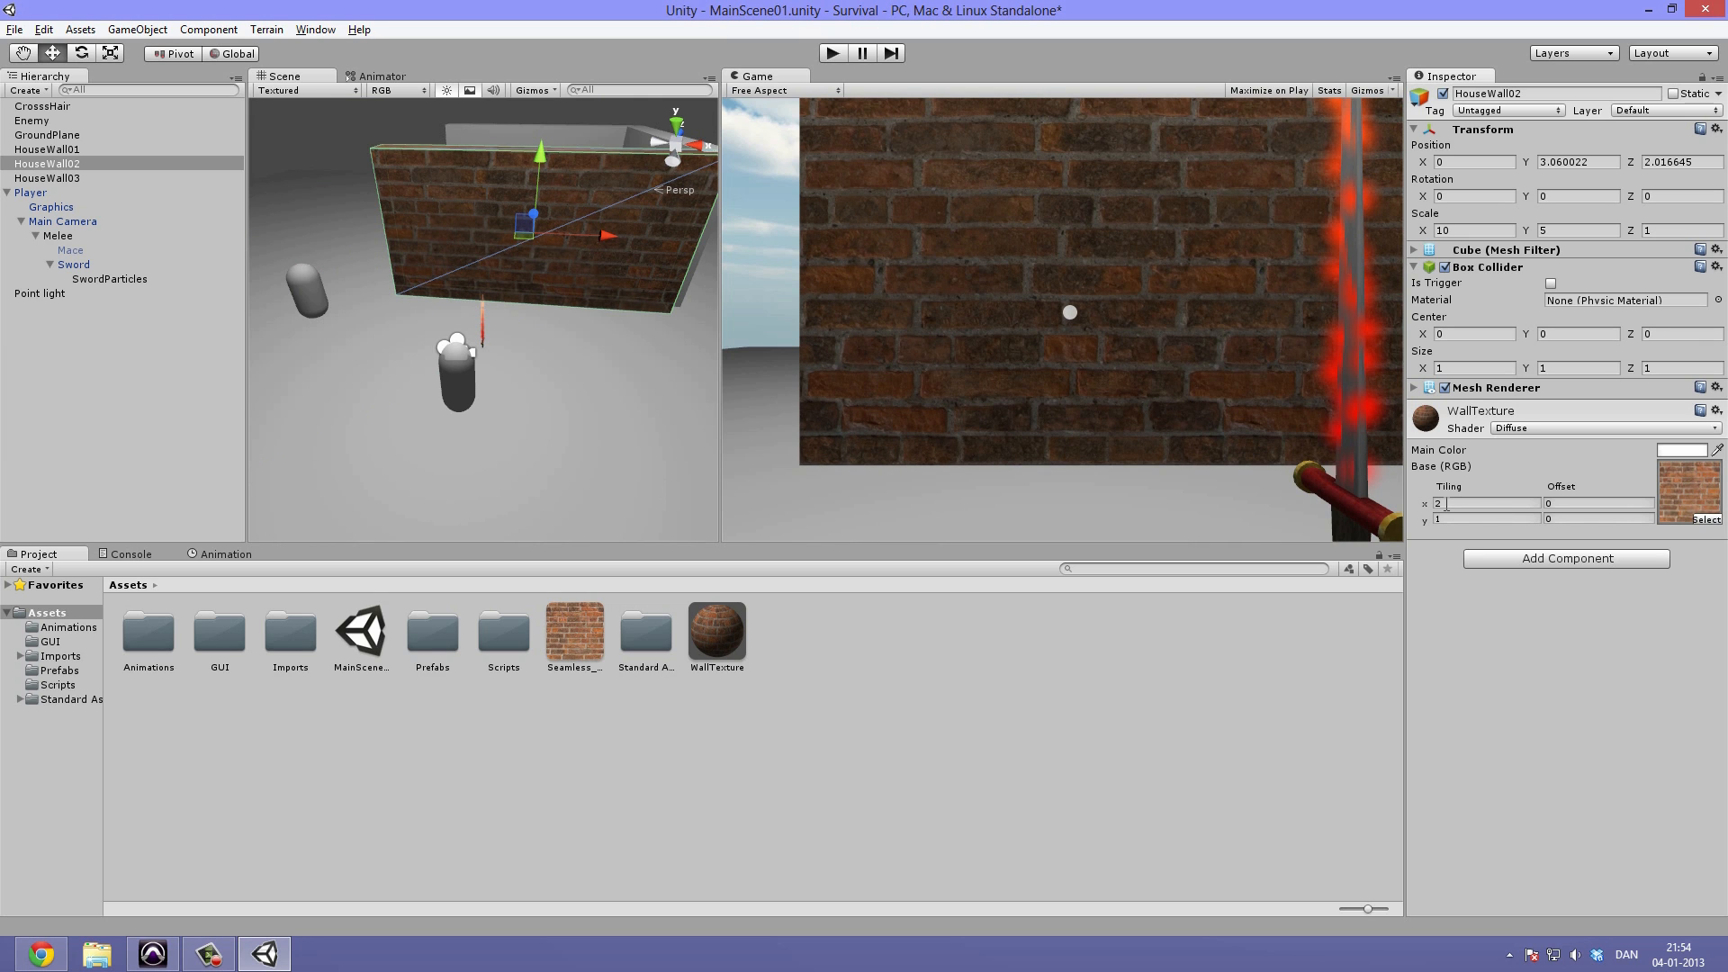
{"action": "left_click", "coordinate": [1446, 504]}
{"action": "type", "text": "3"}
{"action": "left_click", "coordinate": [1446, 504]}
{"action": "type", "text": "4"}
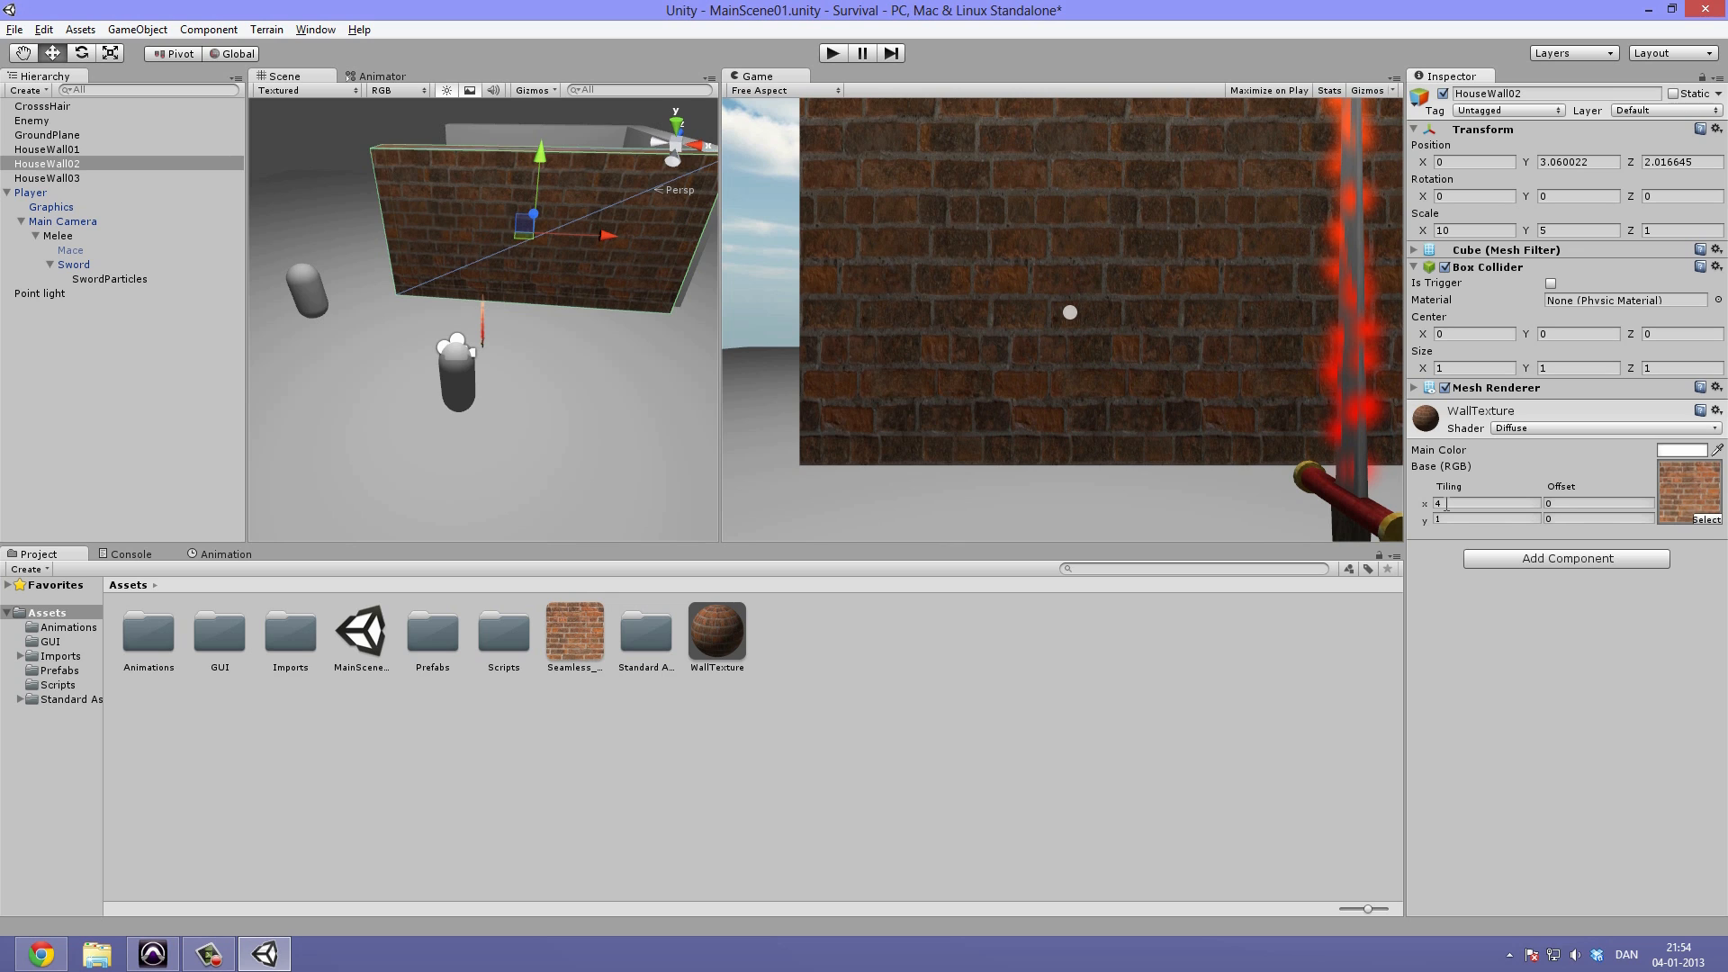
Try an extreme horizontal tiling of 423 for the brick texture, and return it to 3.
{"action": "type", "text": "23"}
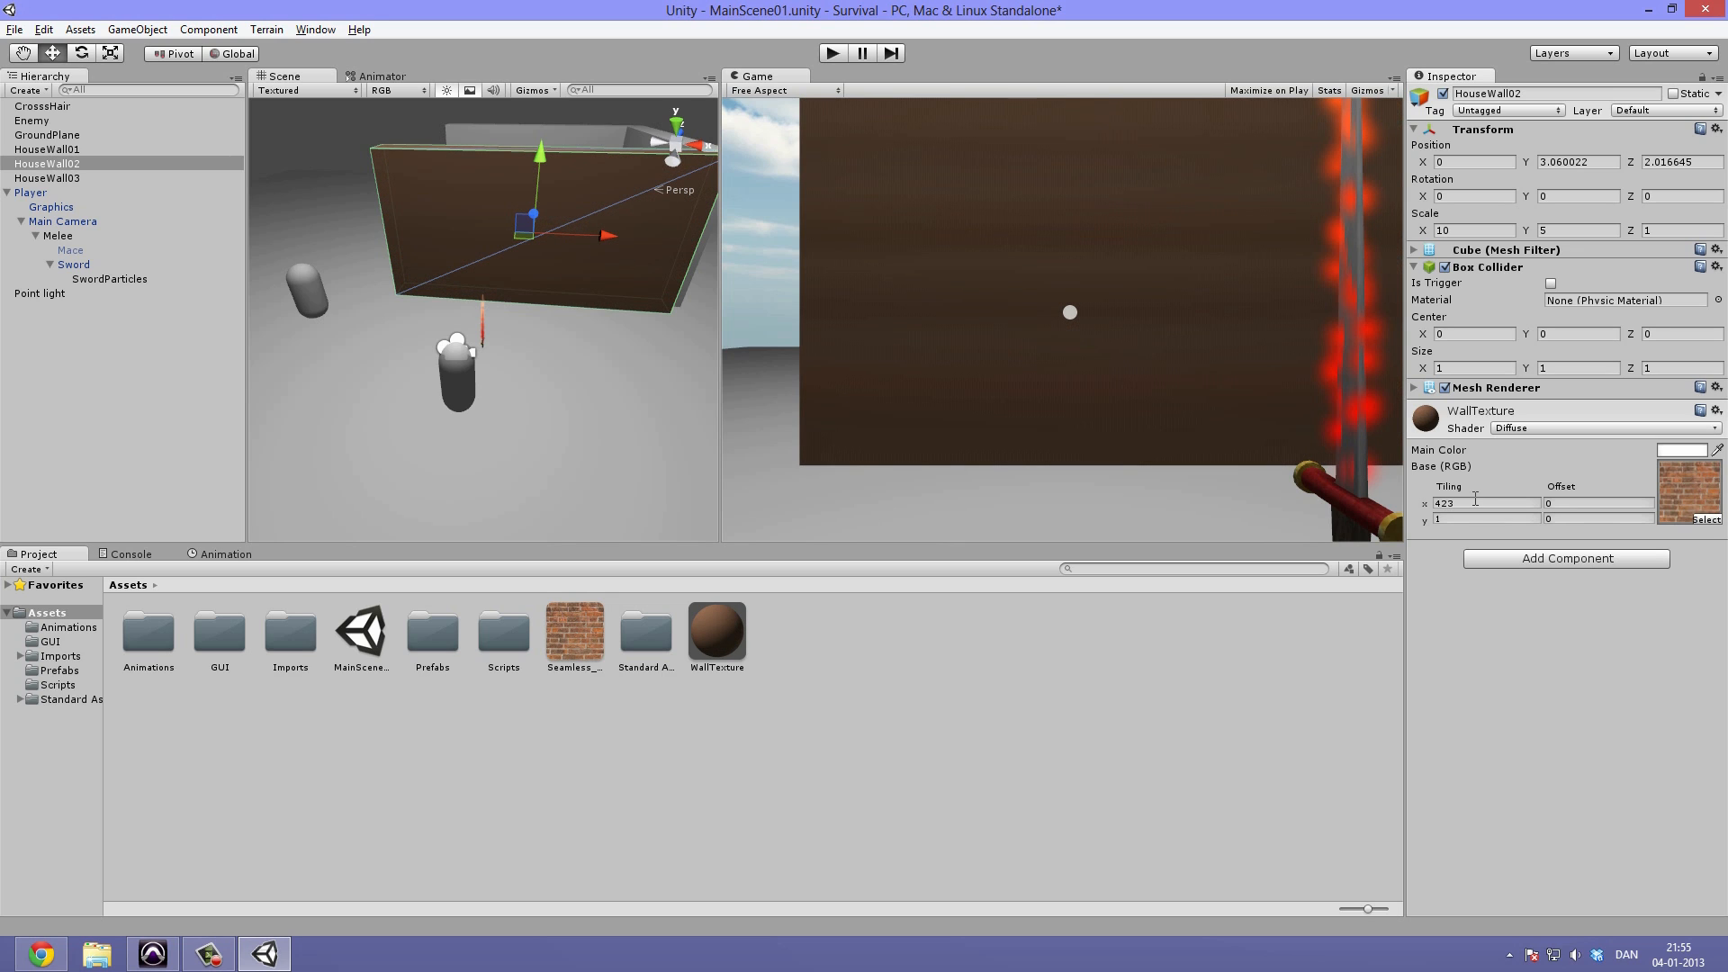
{"action": "double_click", "coordinate": [1465, 503]}
{"action": "type", "text": "3"}
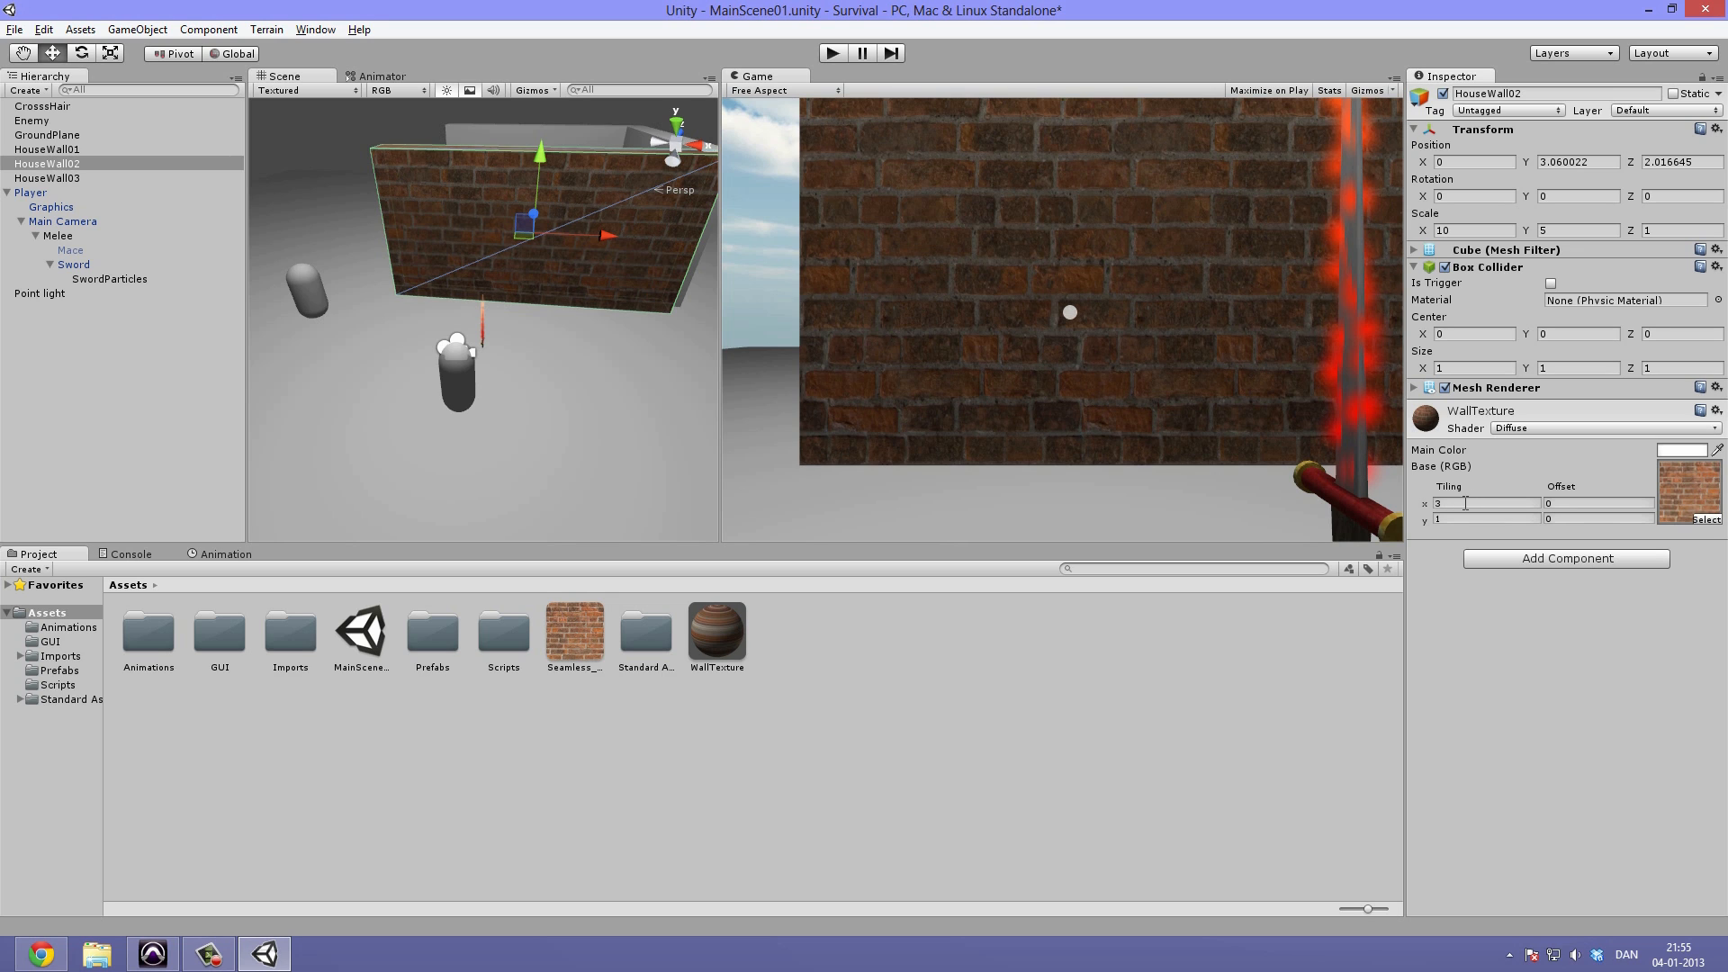
{"action": "left_click", "coordinate": [905, 847]}
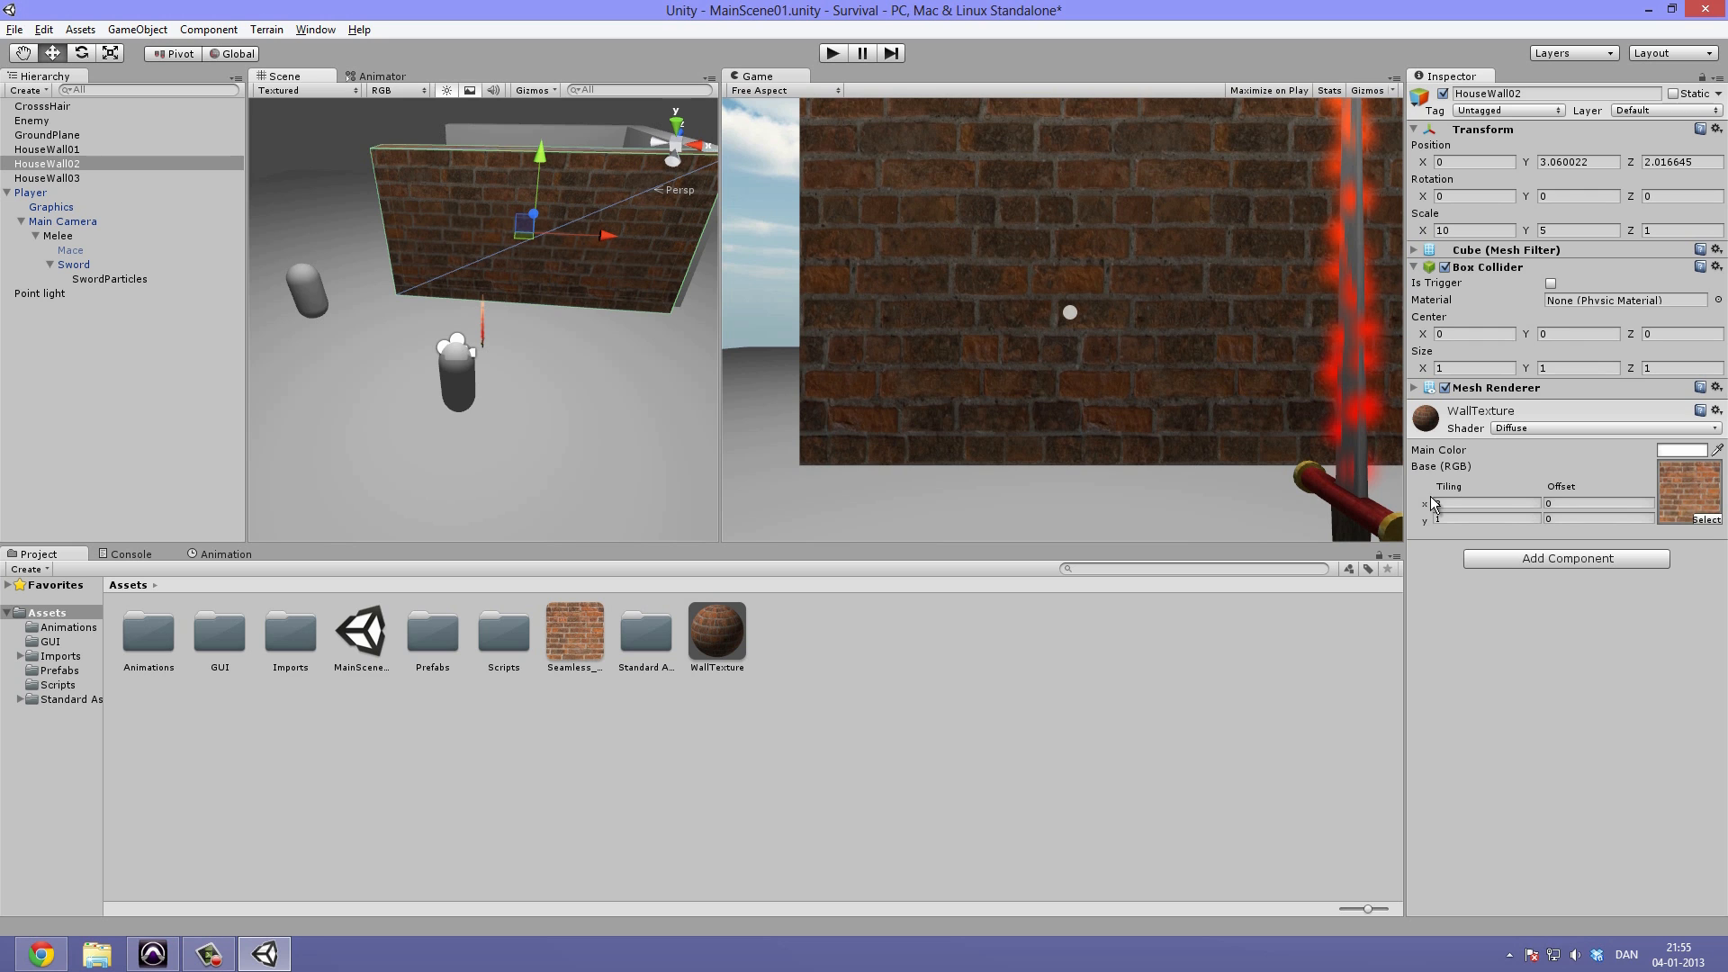
Set the brick texture's tiling to 6 in X and 2 in Y, and deselect the wall.
{"action": "key", "text": "BackSpace"}
{"action": "type", "text": "6"}
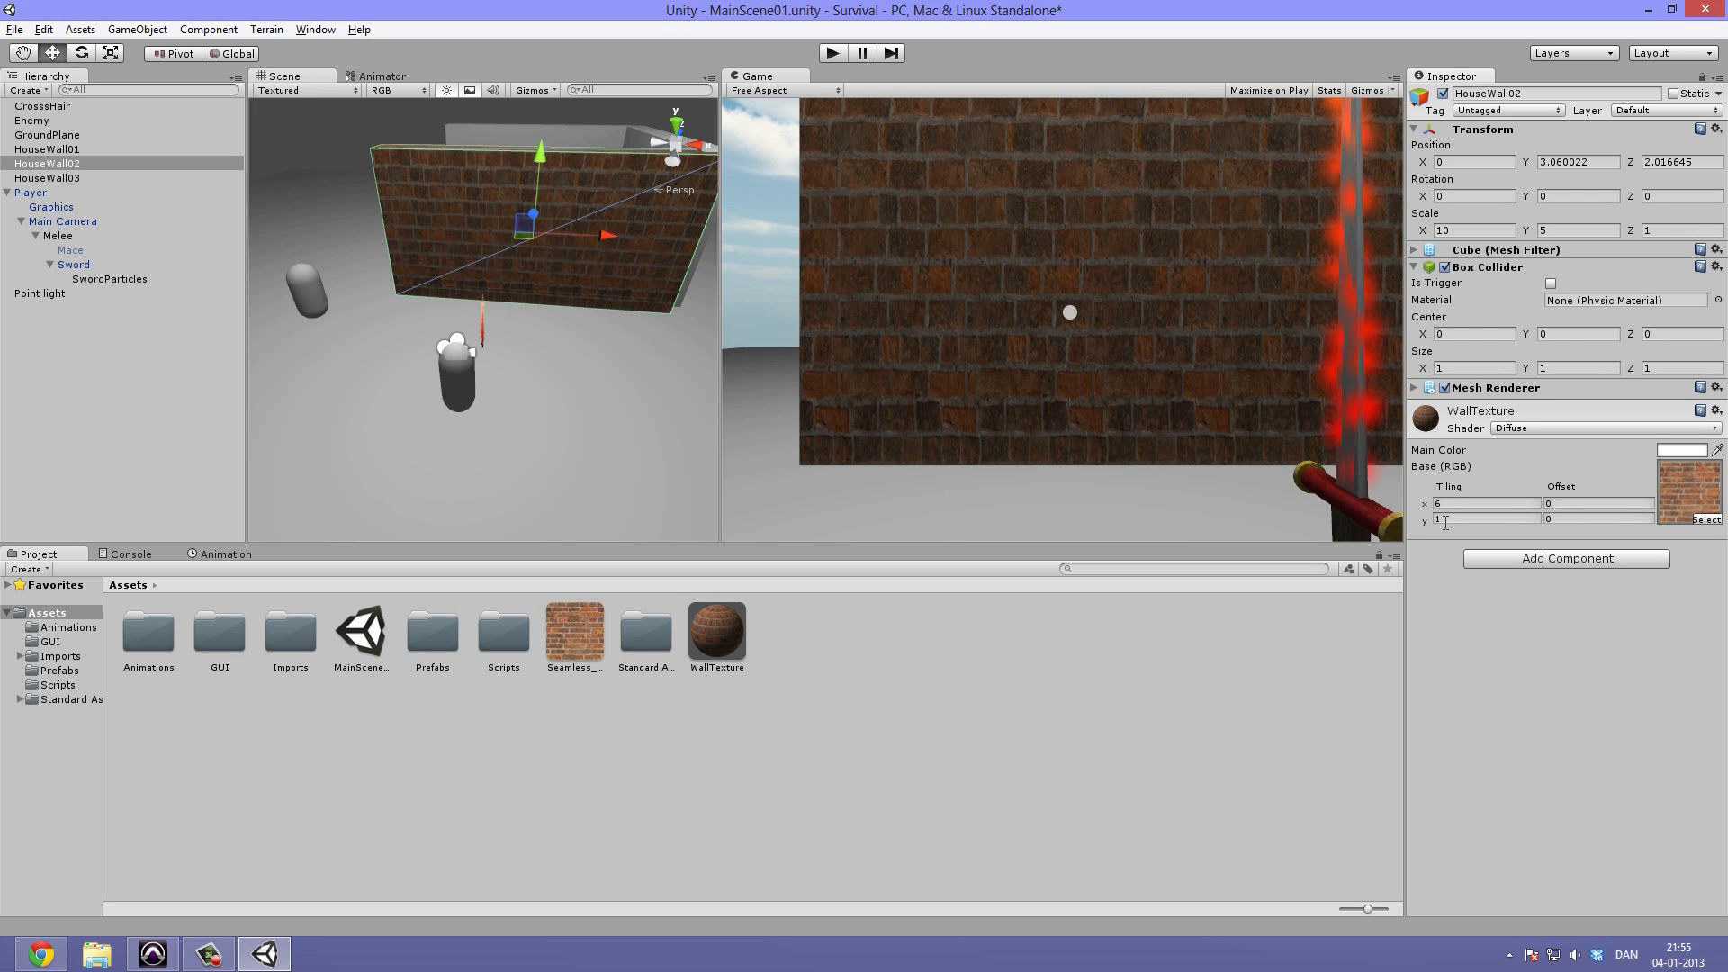
{"action": "key", "text": "BackSpace"}
{"action": "type", "text": "2"}
{"action": "left_click", "coordinate": [1014, 742]}
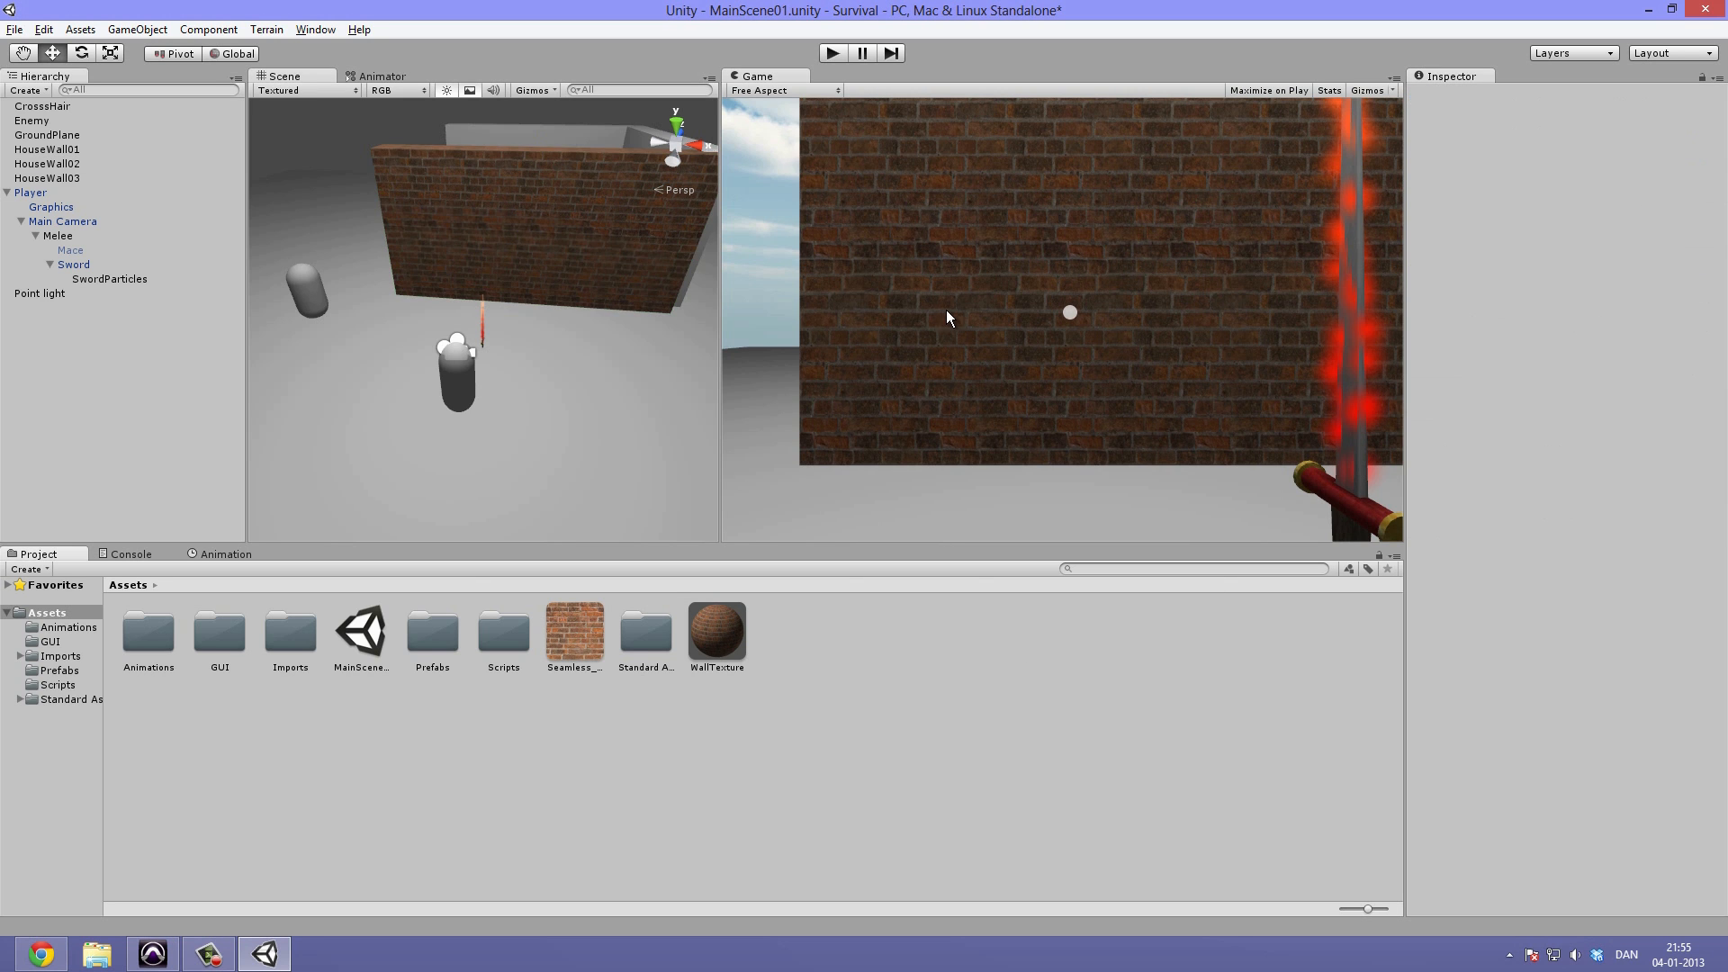
Examine the tiled brick wall in the game and scene views and the textures available for the WallTexture material.
{"action": "left_click", "coordinate": [947, 308]}
{"action": "key", "text": "space"}
{"action": "key", "text": "space"}
{"action": "left_click_drag", "start_coordinate": [666, 490], "coordinate": [548, 380], "text": "alt"}
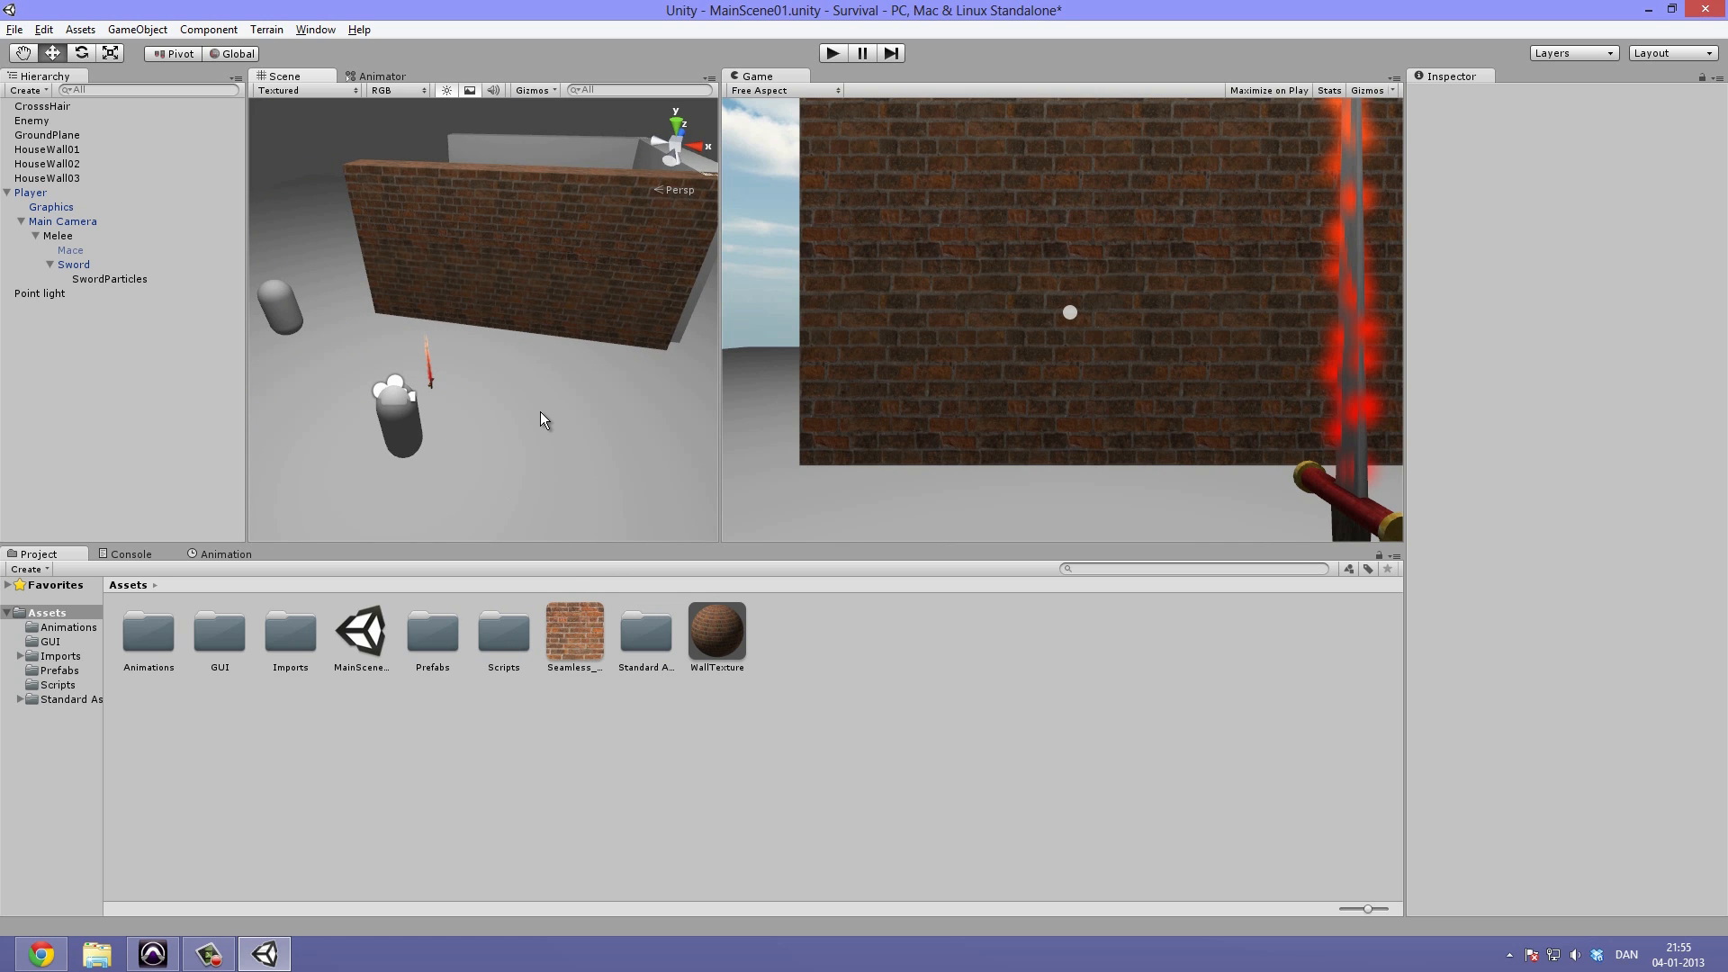
{"action": "left_click", "coordinate": [582, 282]}
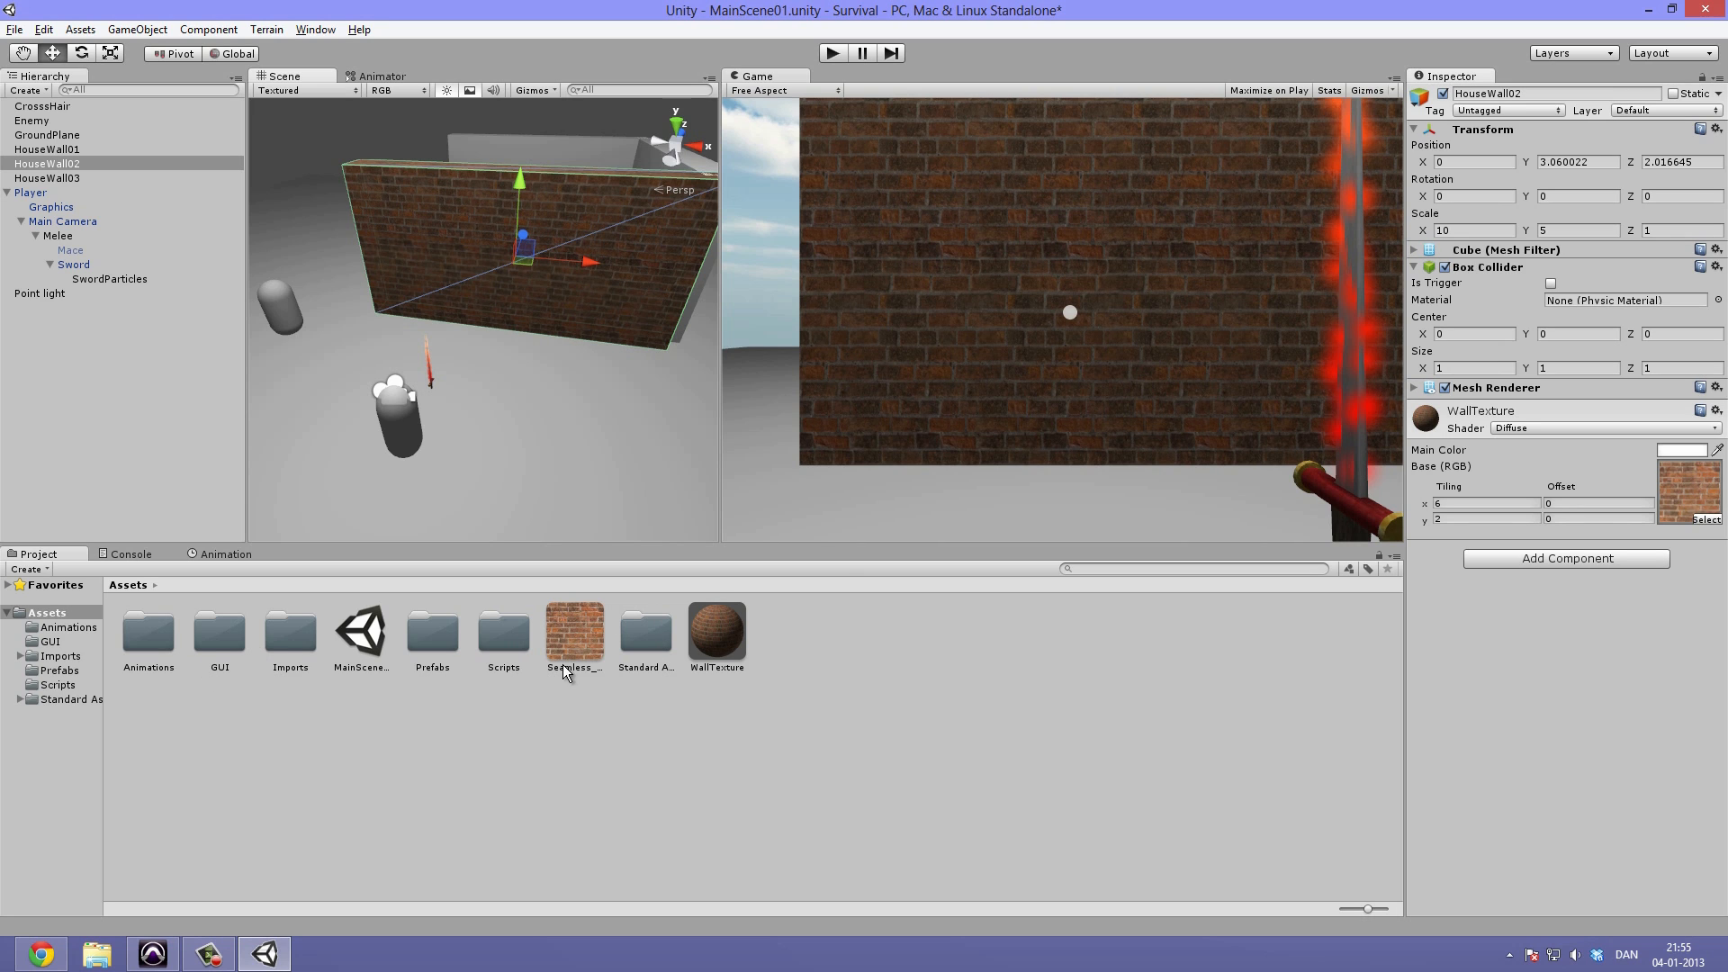
{"action": "left_click", "coordinate": [686, 641]}
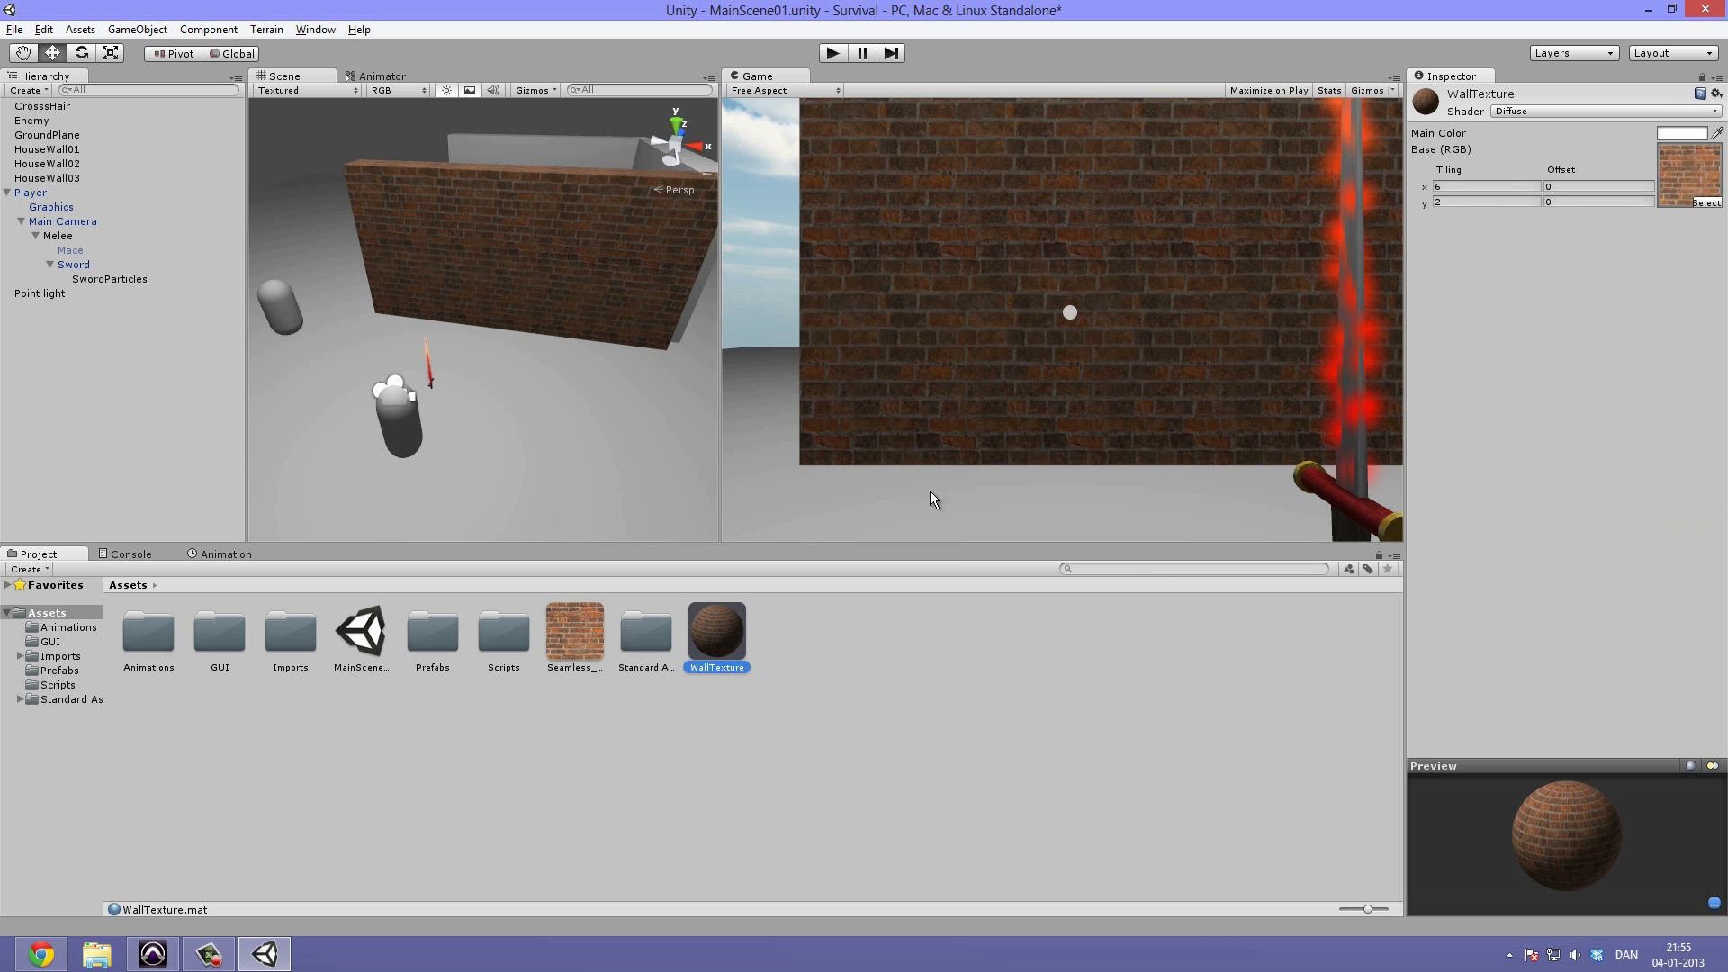
{"action": "left_click", "coordinate": [1704, 203]}
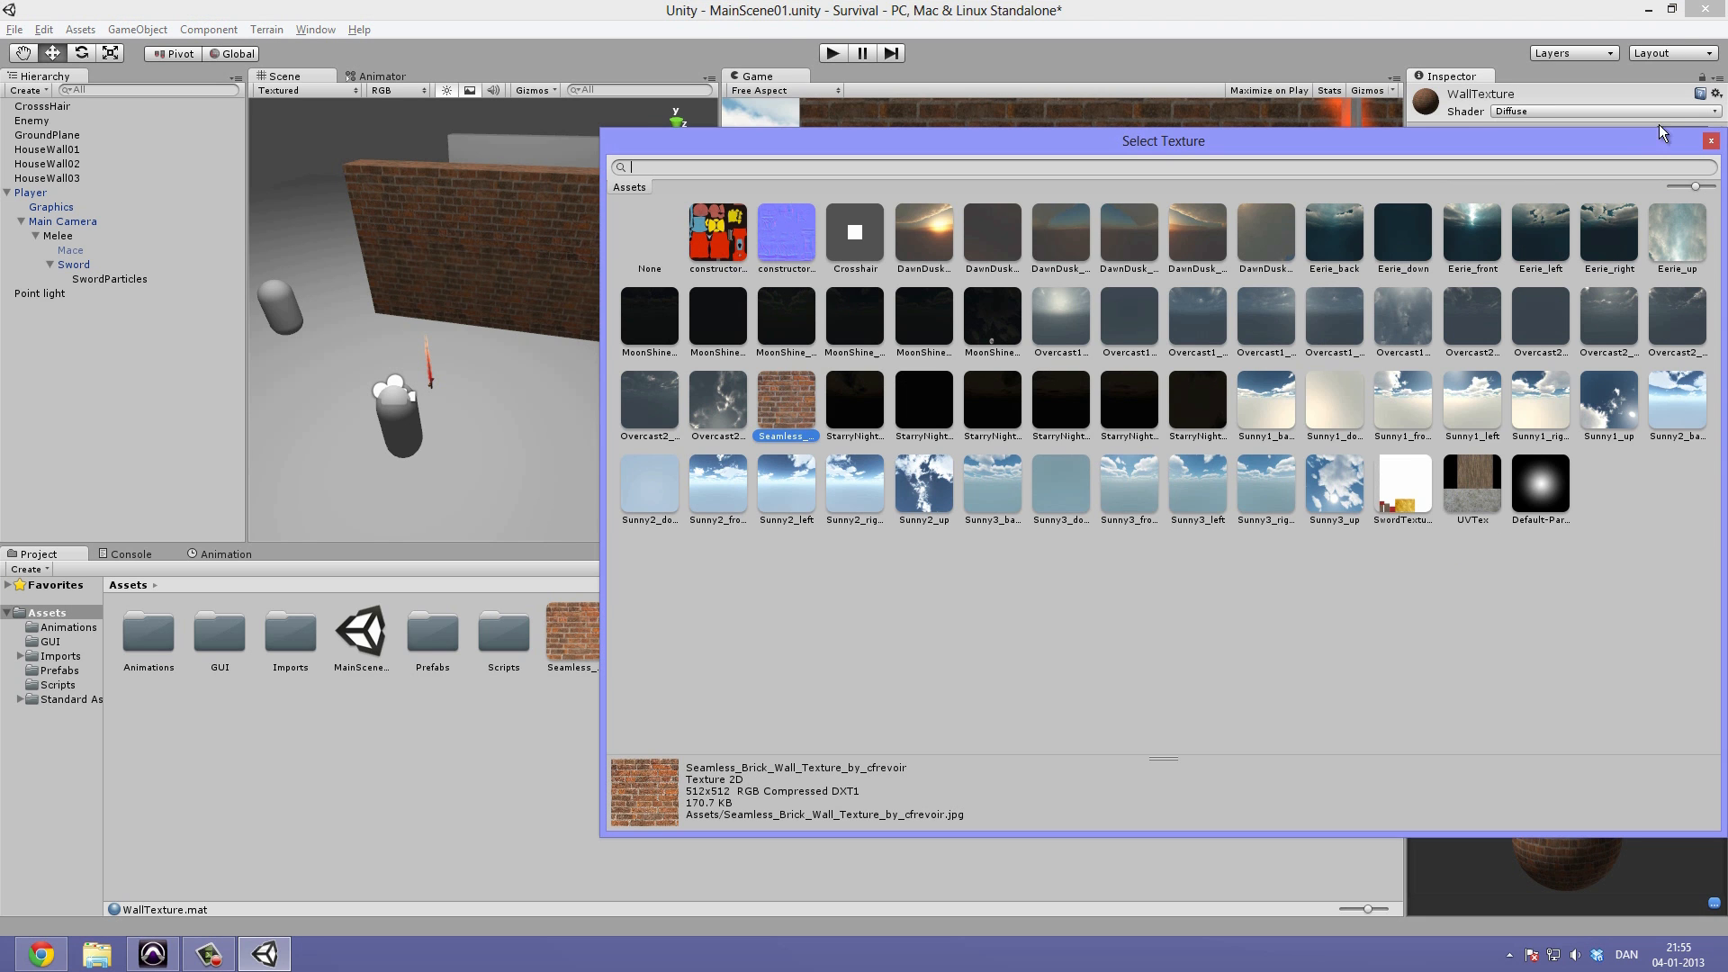
{"action": "left_click", "coordinate": [1709, 142]}
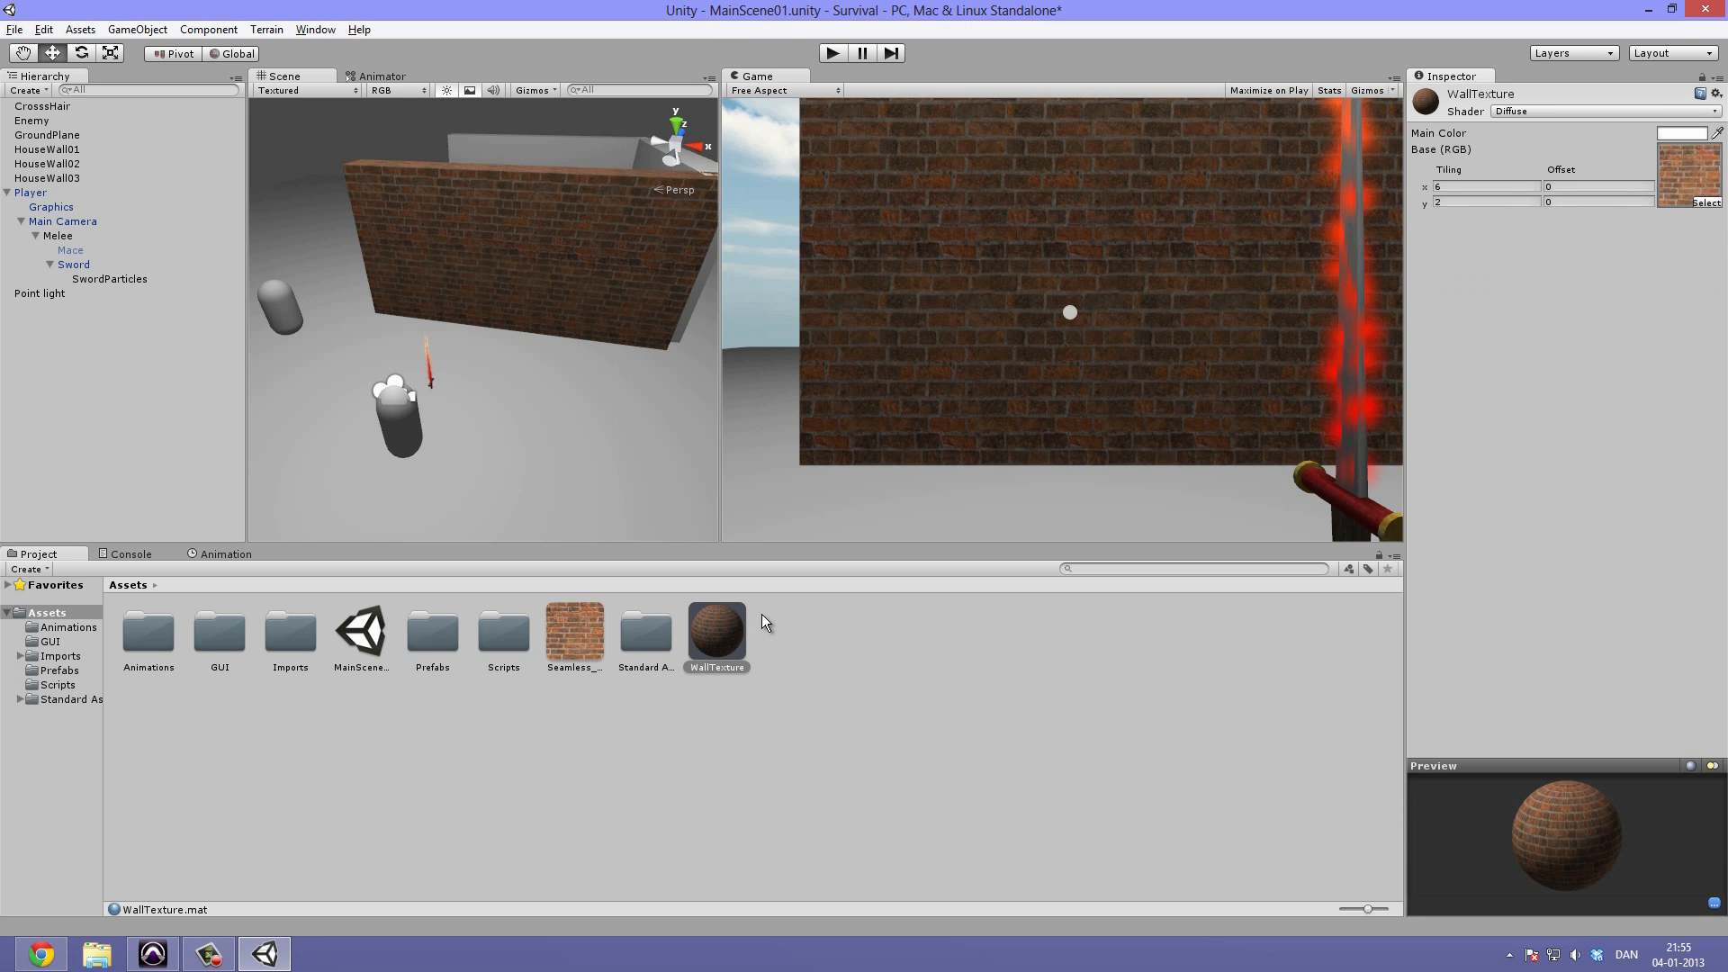
Delete the WallTexture material and the seamless brick image from the Assets folder.
{"action": "left_click", "coordinate": [576, 634], "text": "ctrl"}
{"action": "key", "text": "Delete"}
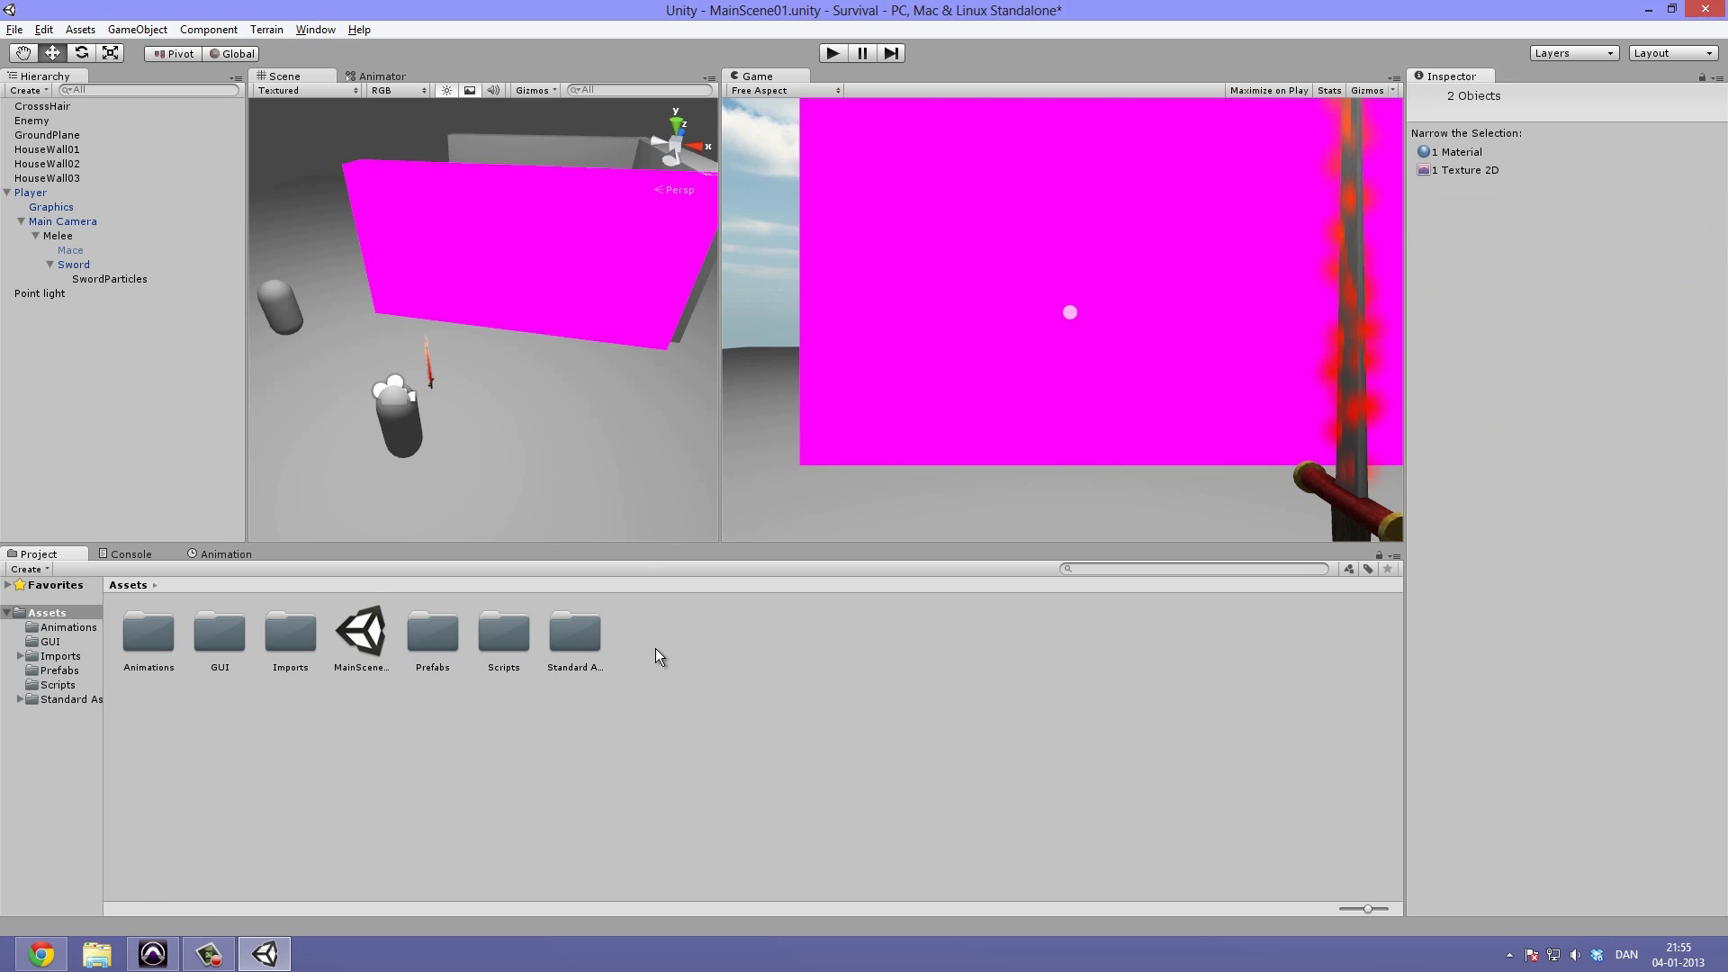
Assign the Default-Diffuse material to HouseWall02's mesh renderer in place of the missing material, and deselect the wall.
{"action": "left_click_drag", "start_coordinate": [581, 206], "coordinate": [455, 279], "text": "alt"}
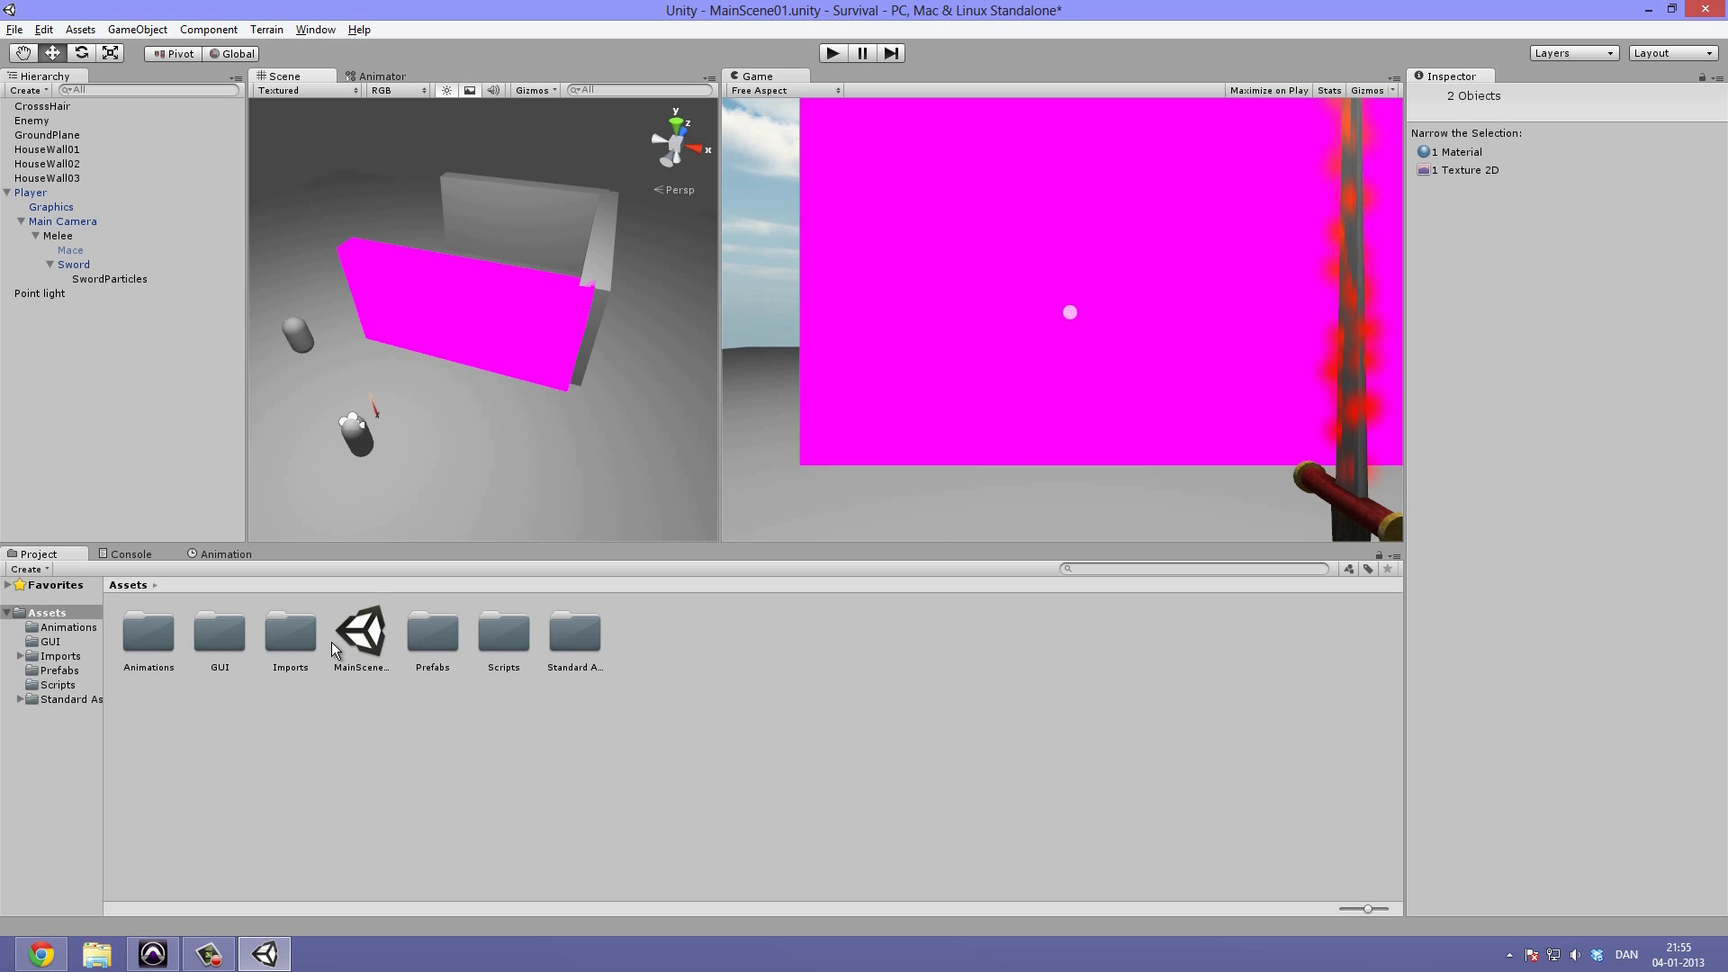
{"action": "left_click", "coordinate": [529, 309]}
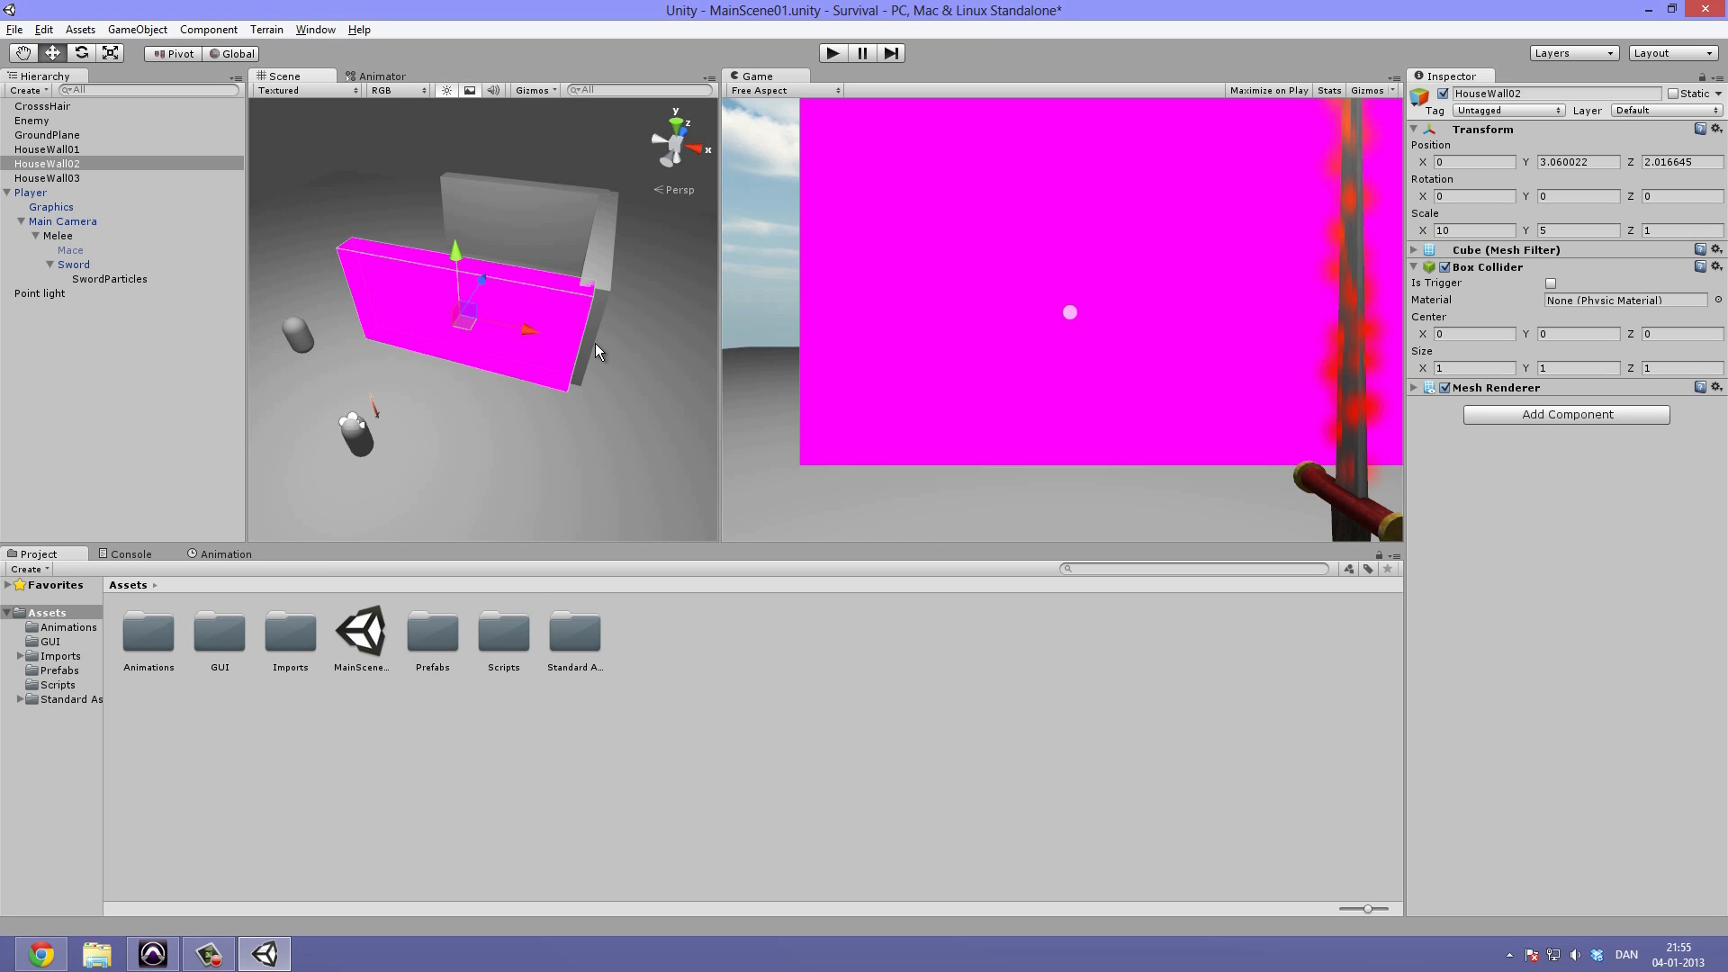
{"action": "left_click", "coordinate": [1530, 416]}
{"action": "left_click", "coordinate": [1512, 390]}
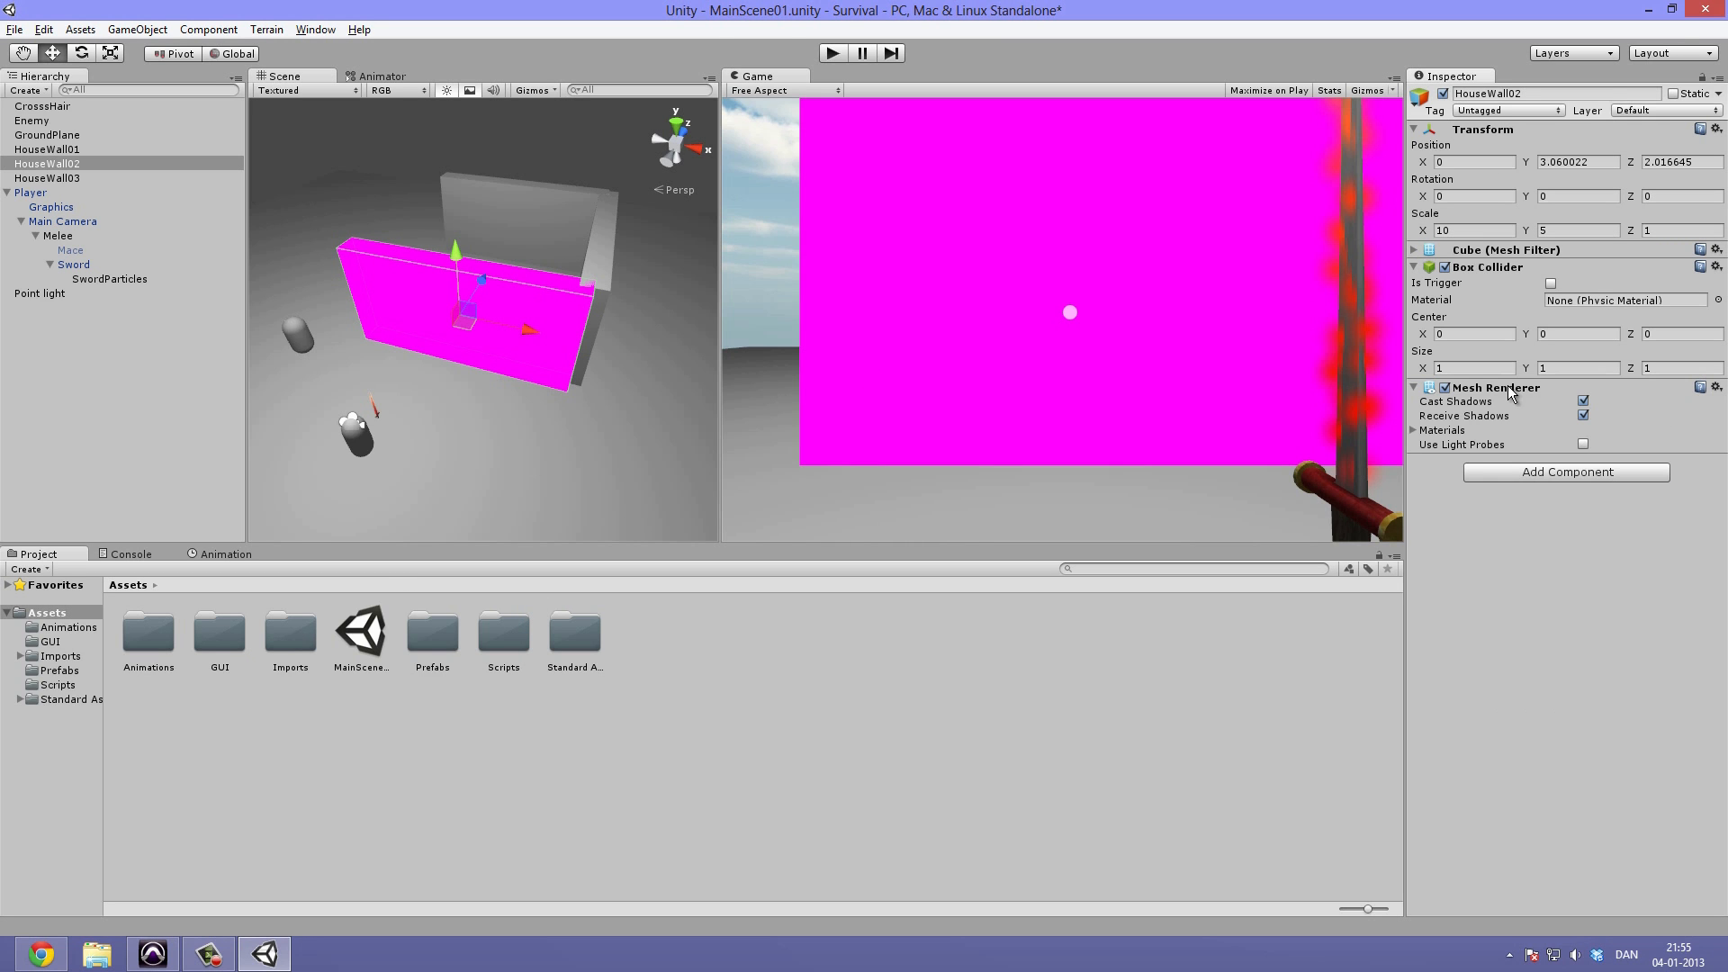
{"action": "left_click", "coordinate": [1417, 431]}
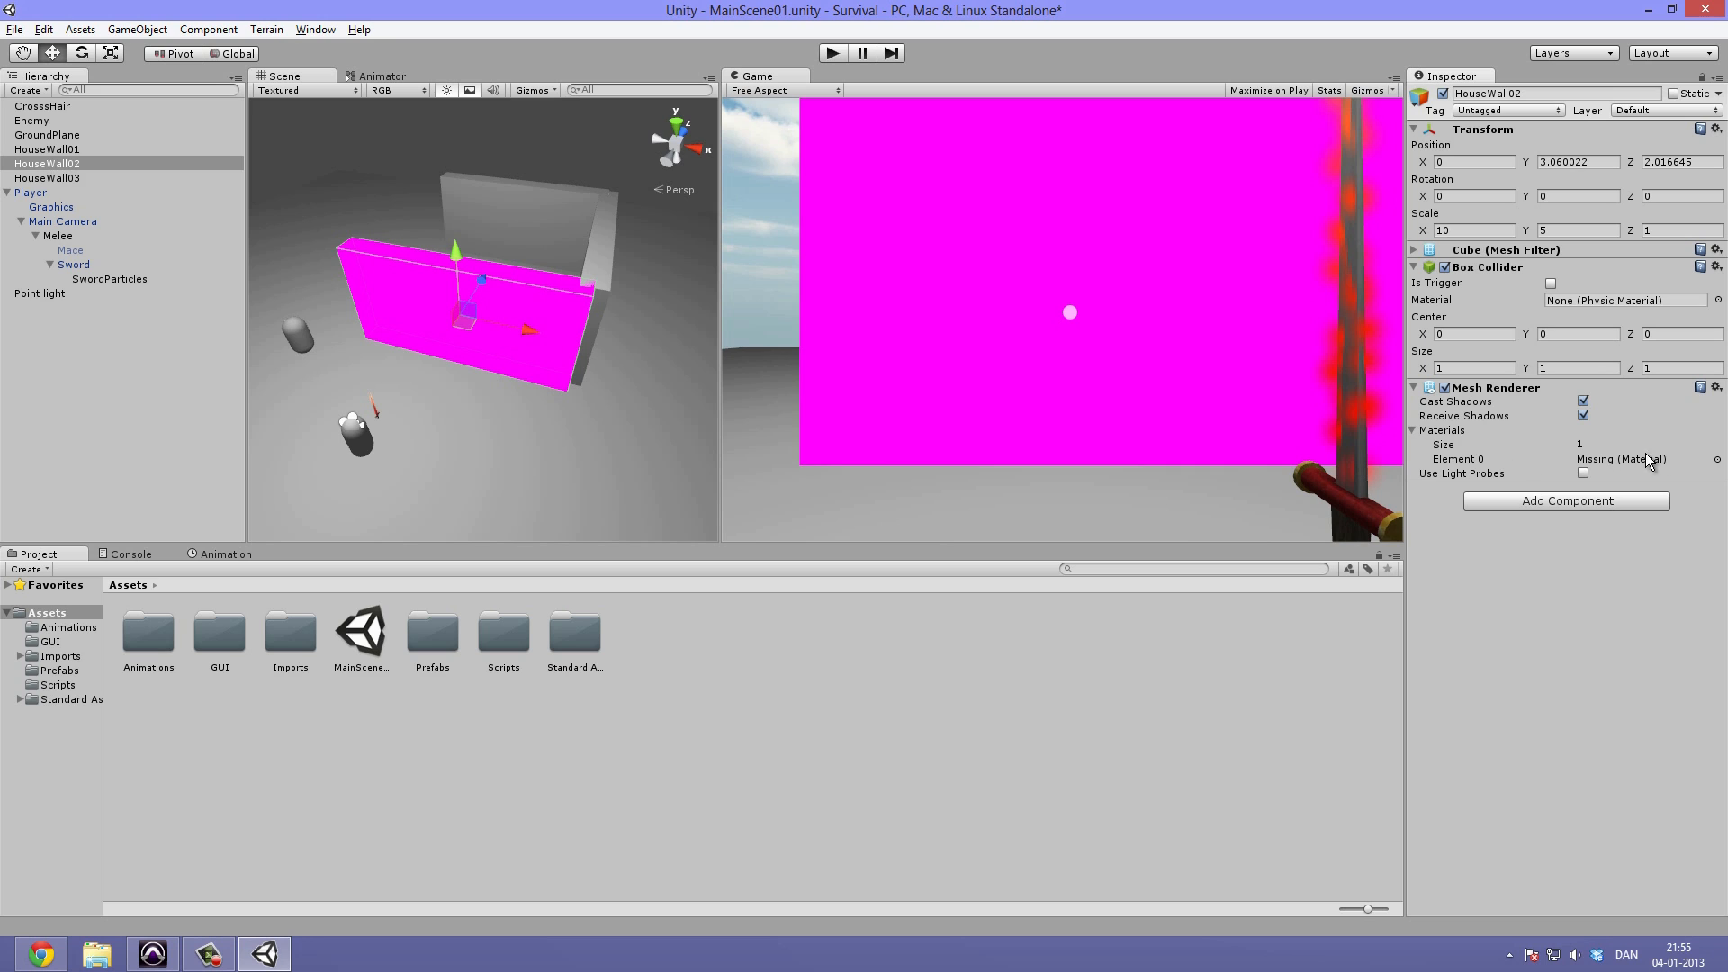
{"action": "left_click", "coordinate": [1717, 460]}
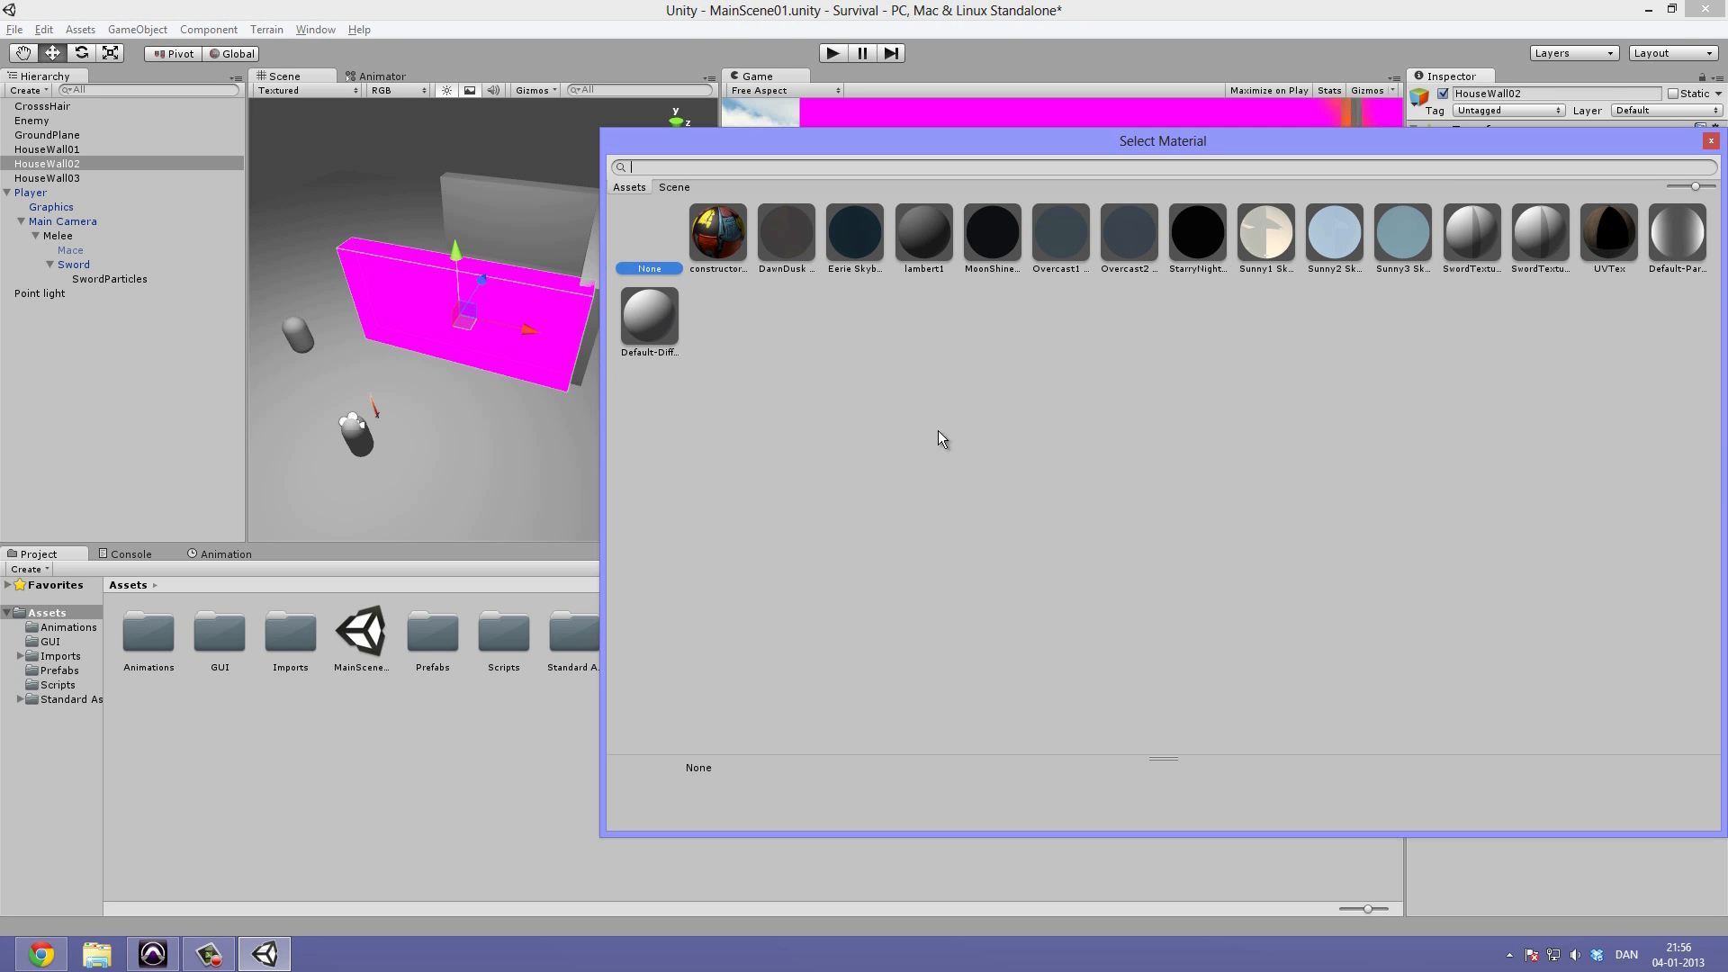
{"action": "double_click", "coordinate": [656, 354]}
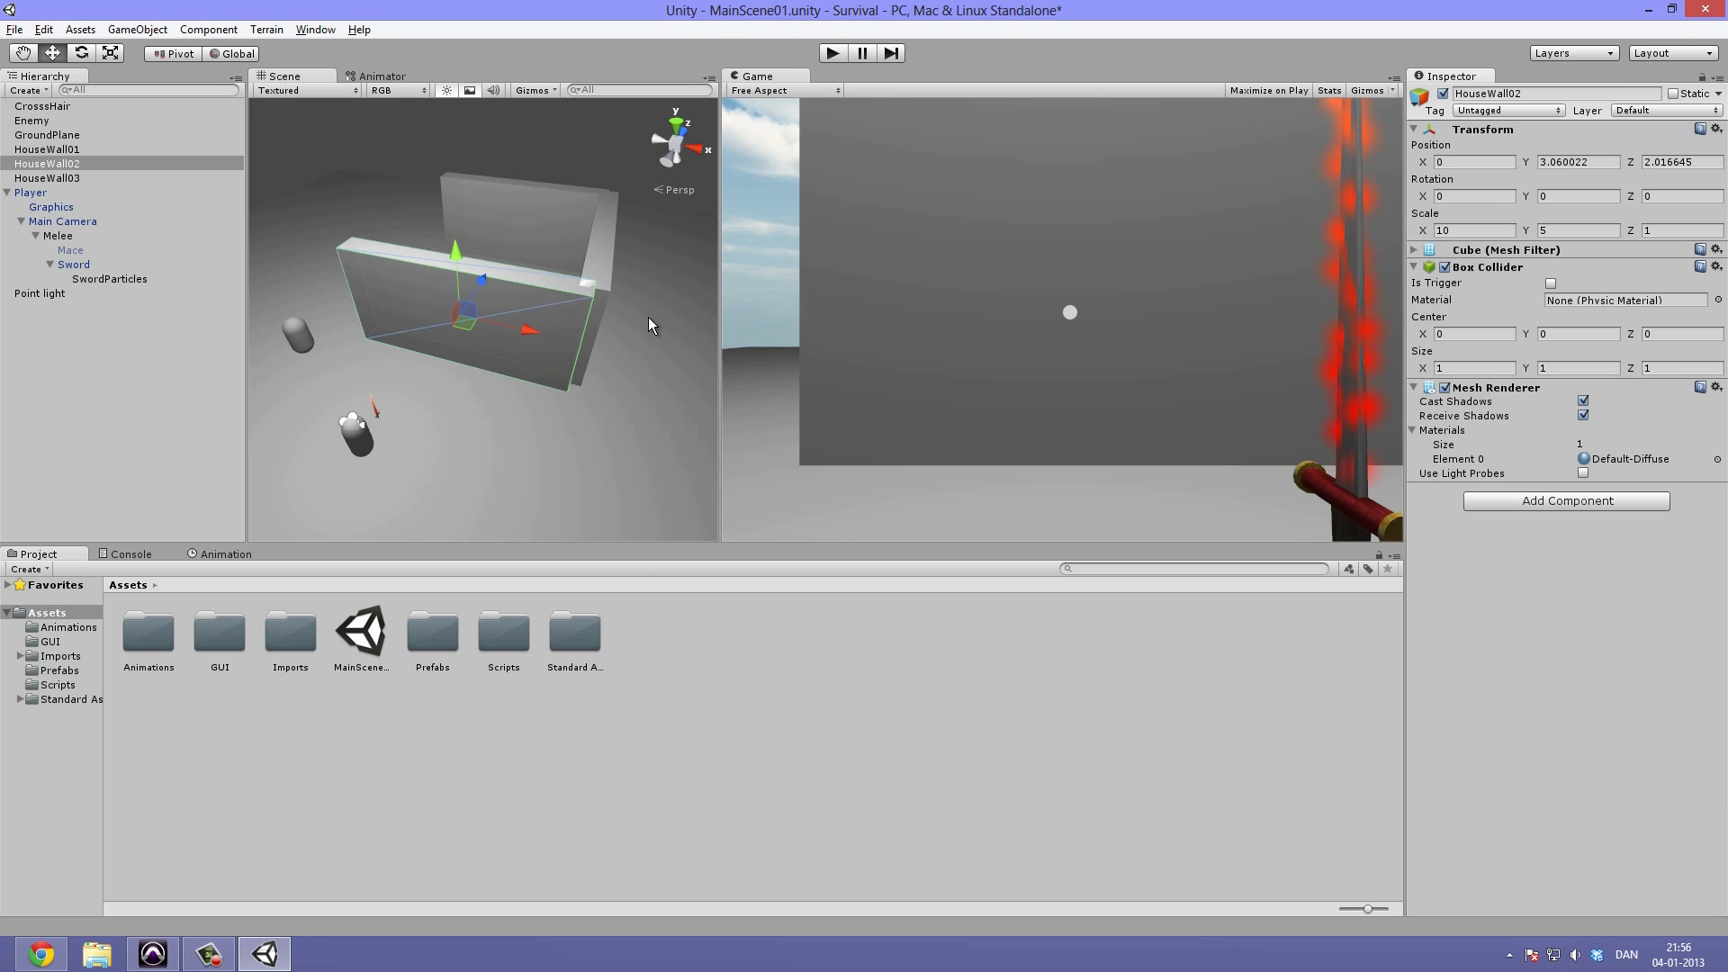
{"action": "left_click", "coordinate": [509, 423]}
{"action": "scroll", "coordinate": [478, 301], "scroll_direction": "down", "scroll_amount": 4}
{"action": "left_click", "coordinate": [518, 385]}
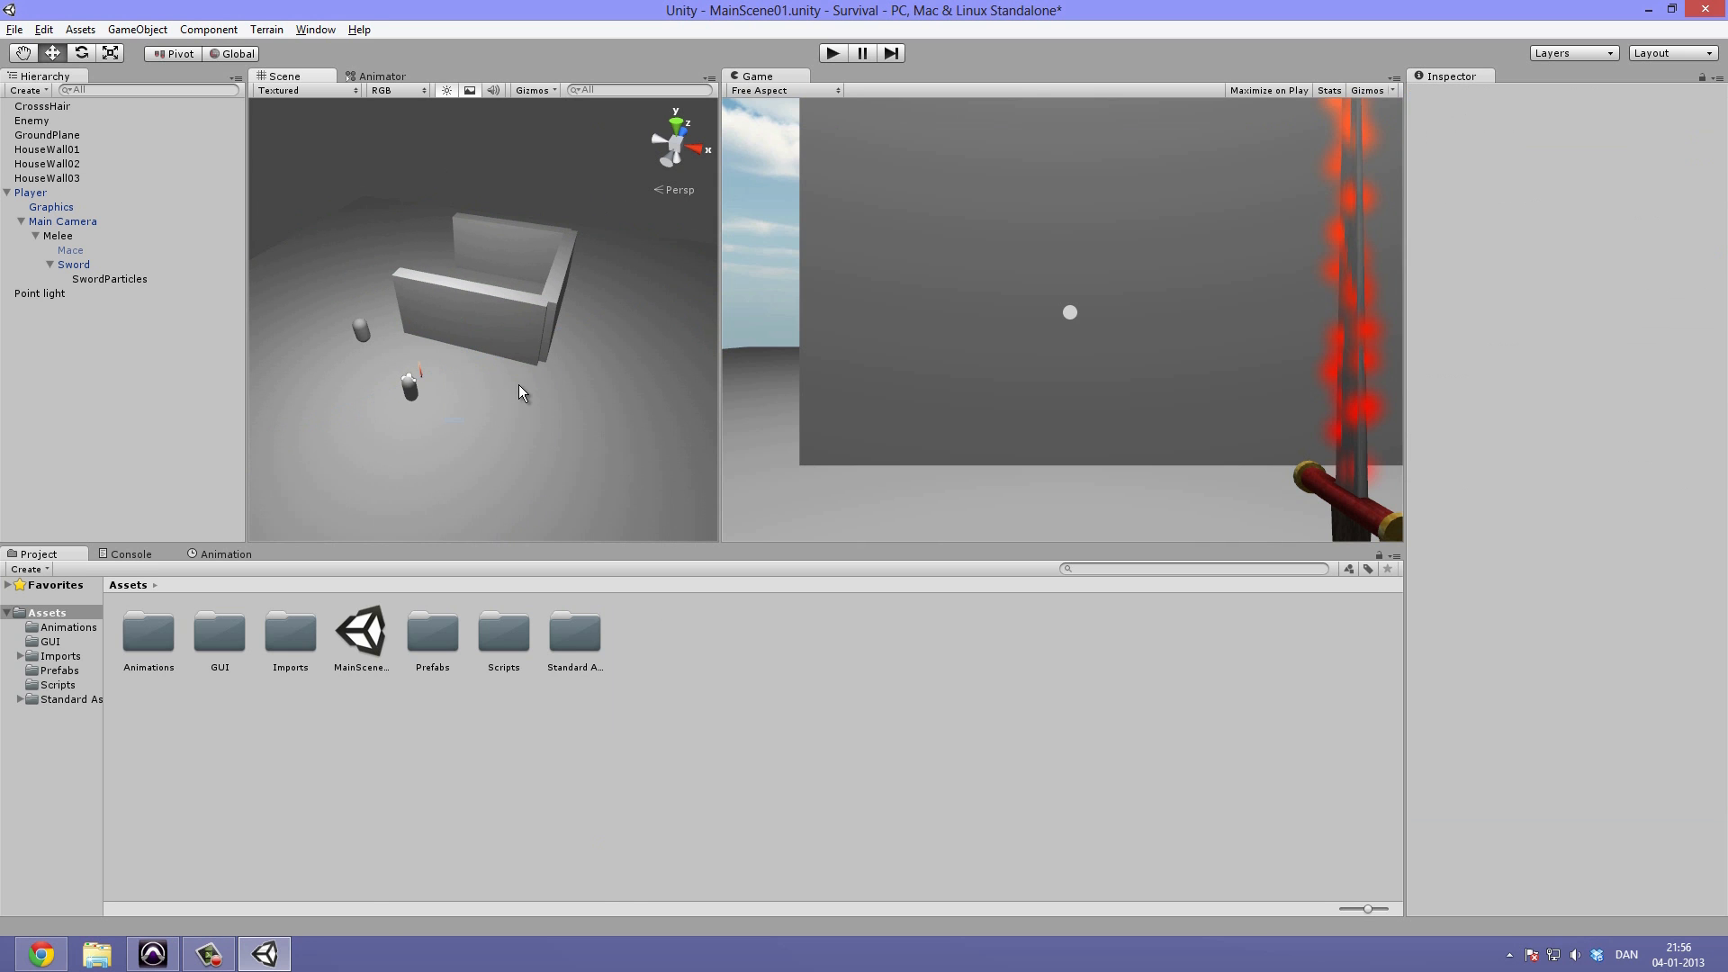
{"action": "key", "text": "super"}
{"action": "key", "text": "super"}
{"action": "mouse_move", "coordinate": [456, 313]}
{"action": "left_mouse_down", "text": "alt"}
{"action": "mouse_move", "coordinate": [428, 322]}
{"action": "mouse_move", "coordinate": [461, 289]}
{"action": "left_mouse_up", "text": "alt"}
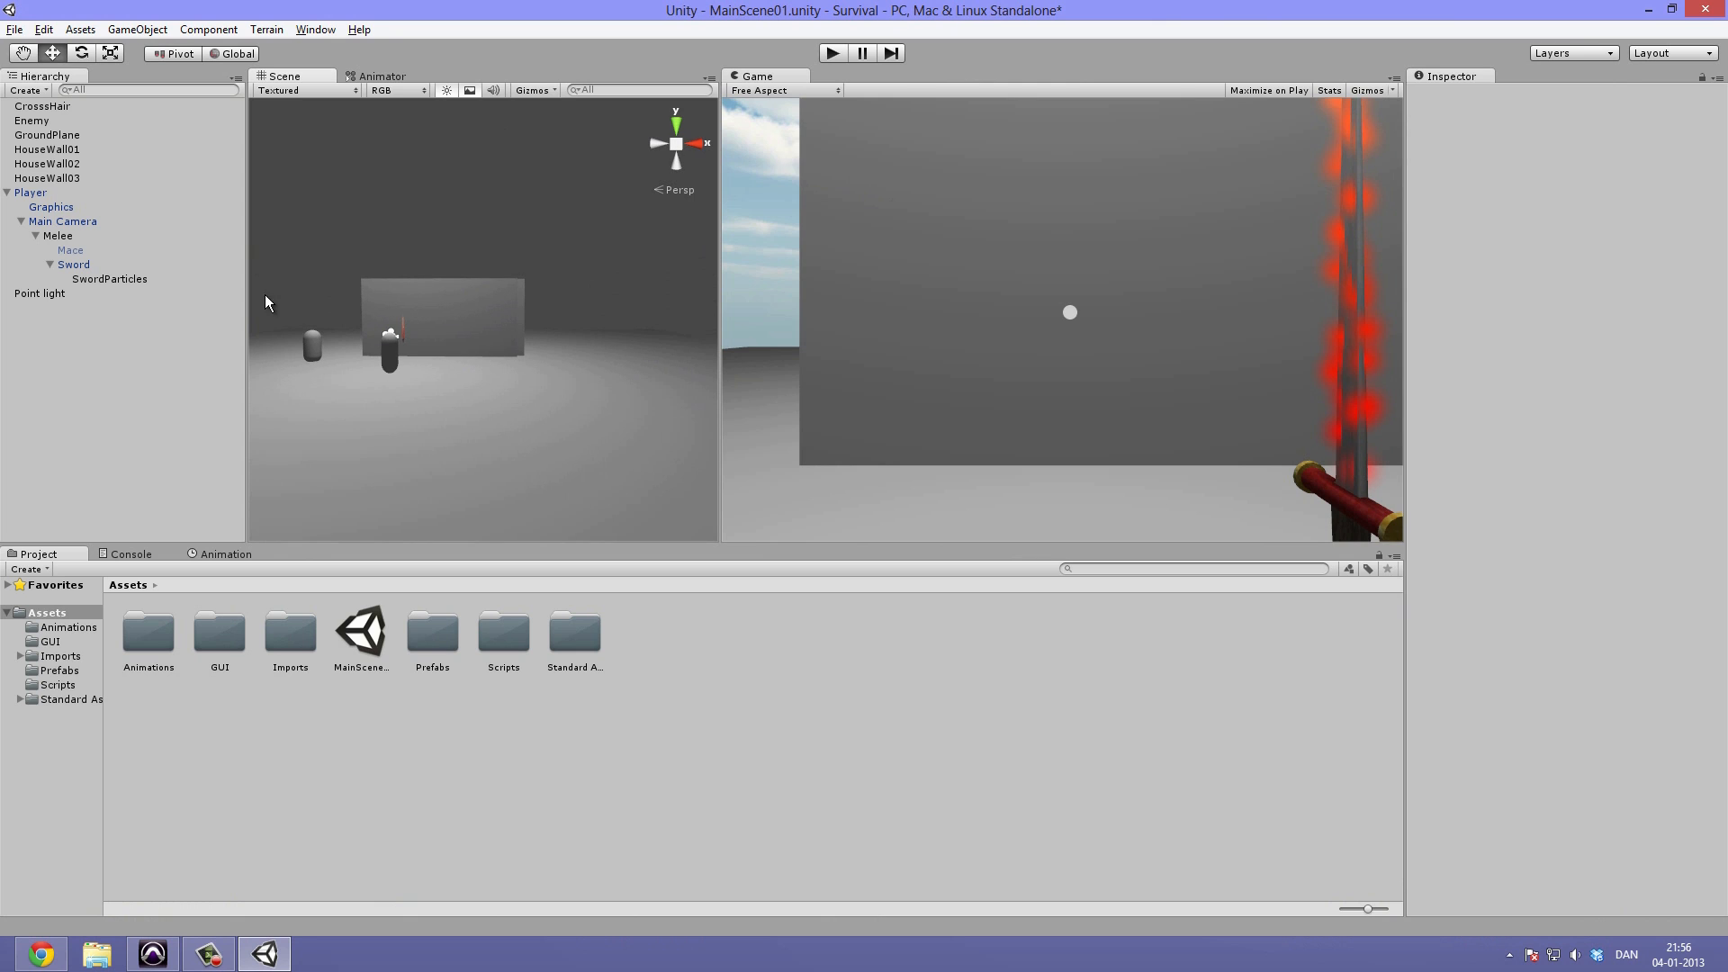
{"action": "left_click", "coordinate": [162, 282]}
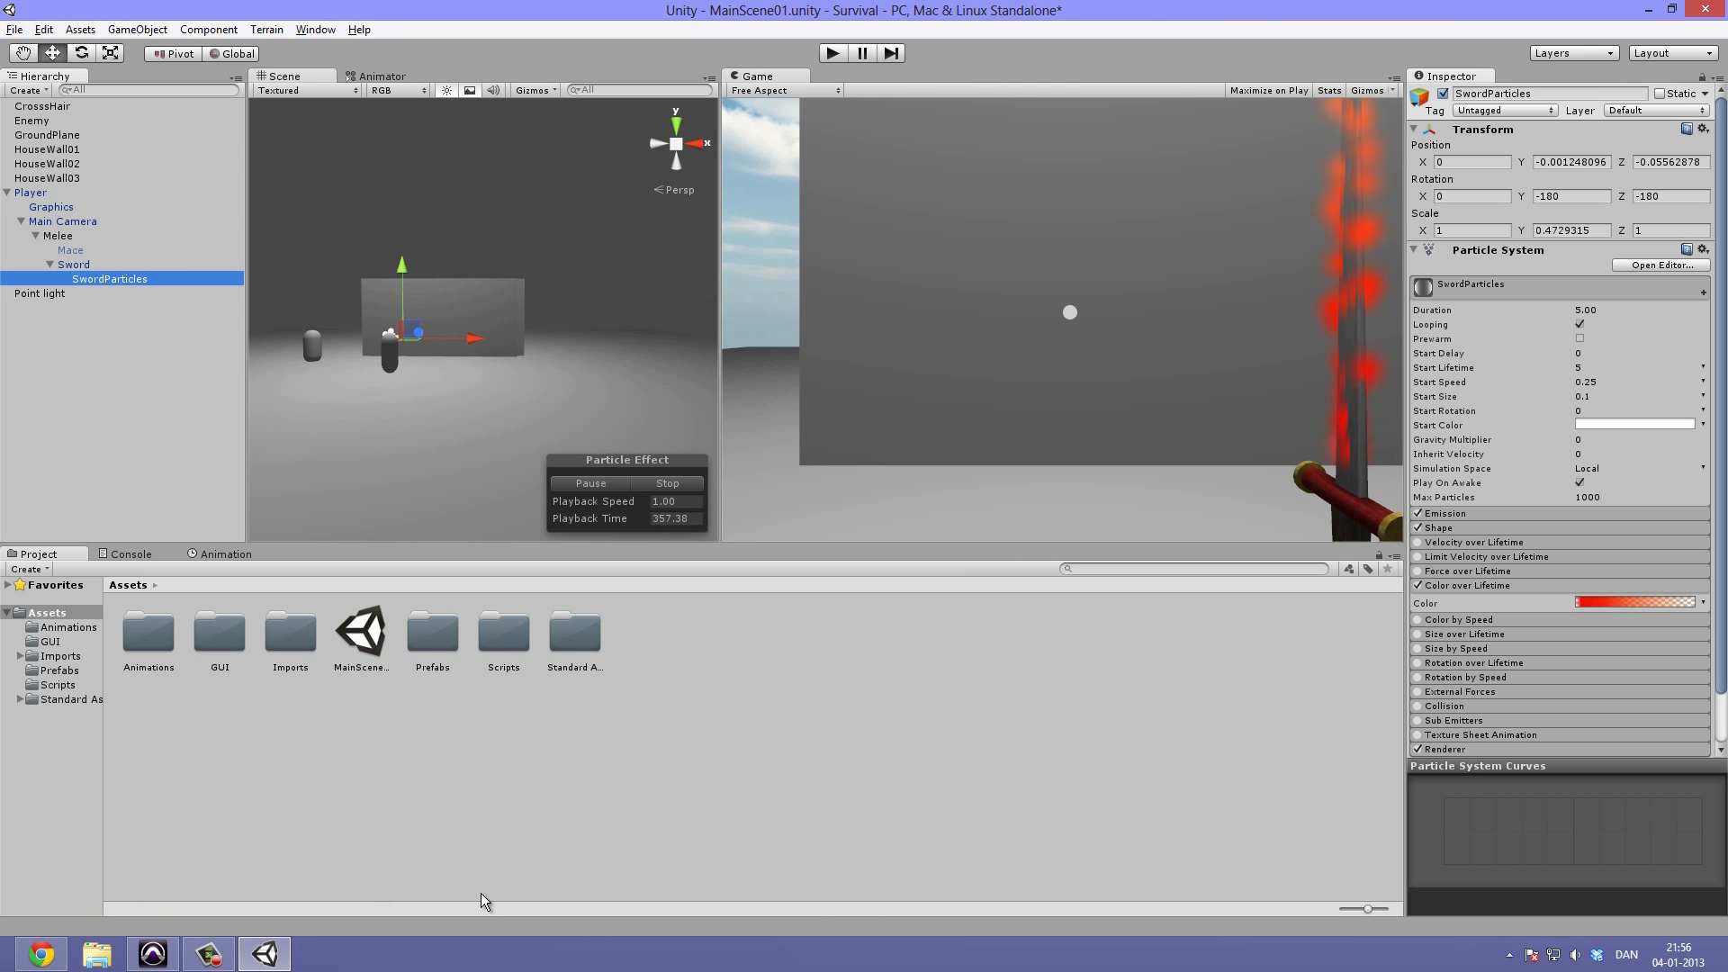
Create a new material named Additive in the Assets folder.
{"action": "right_click", "coordinate": [483, 768]}
{"action": "mouse_move", "coordinate": [435, 474]}
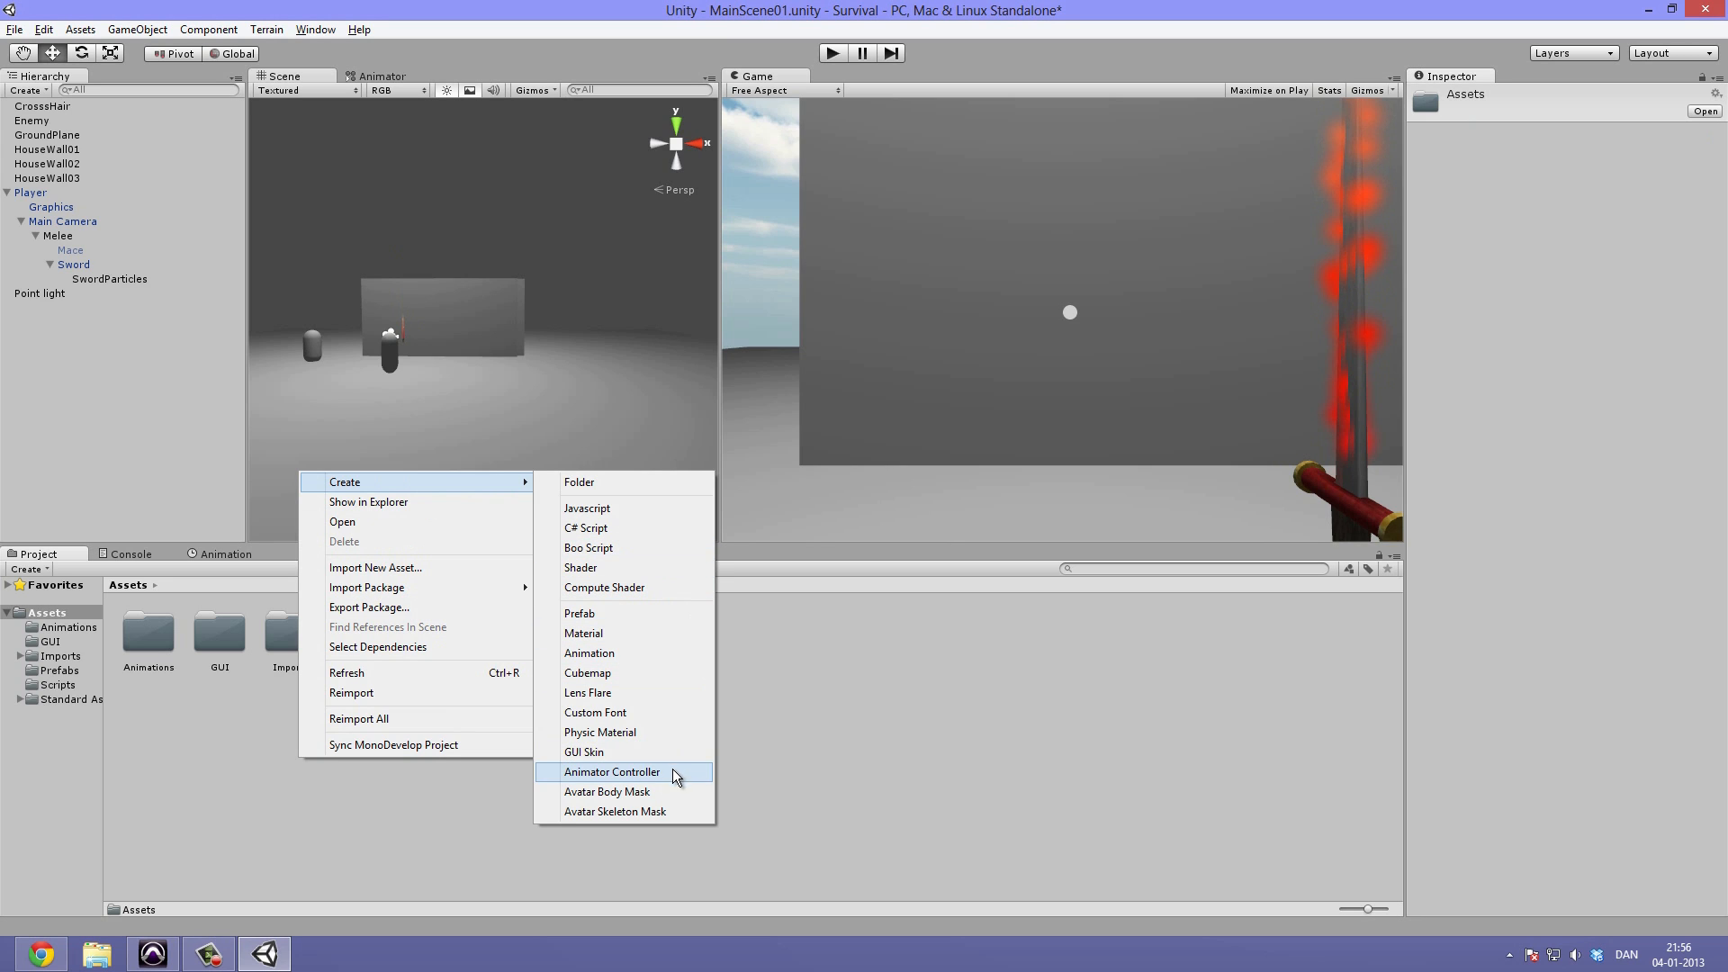
{"action": "left_click", "coordinate": [642, 634]}
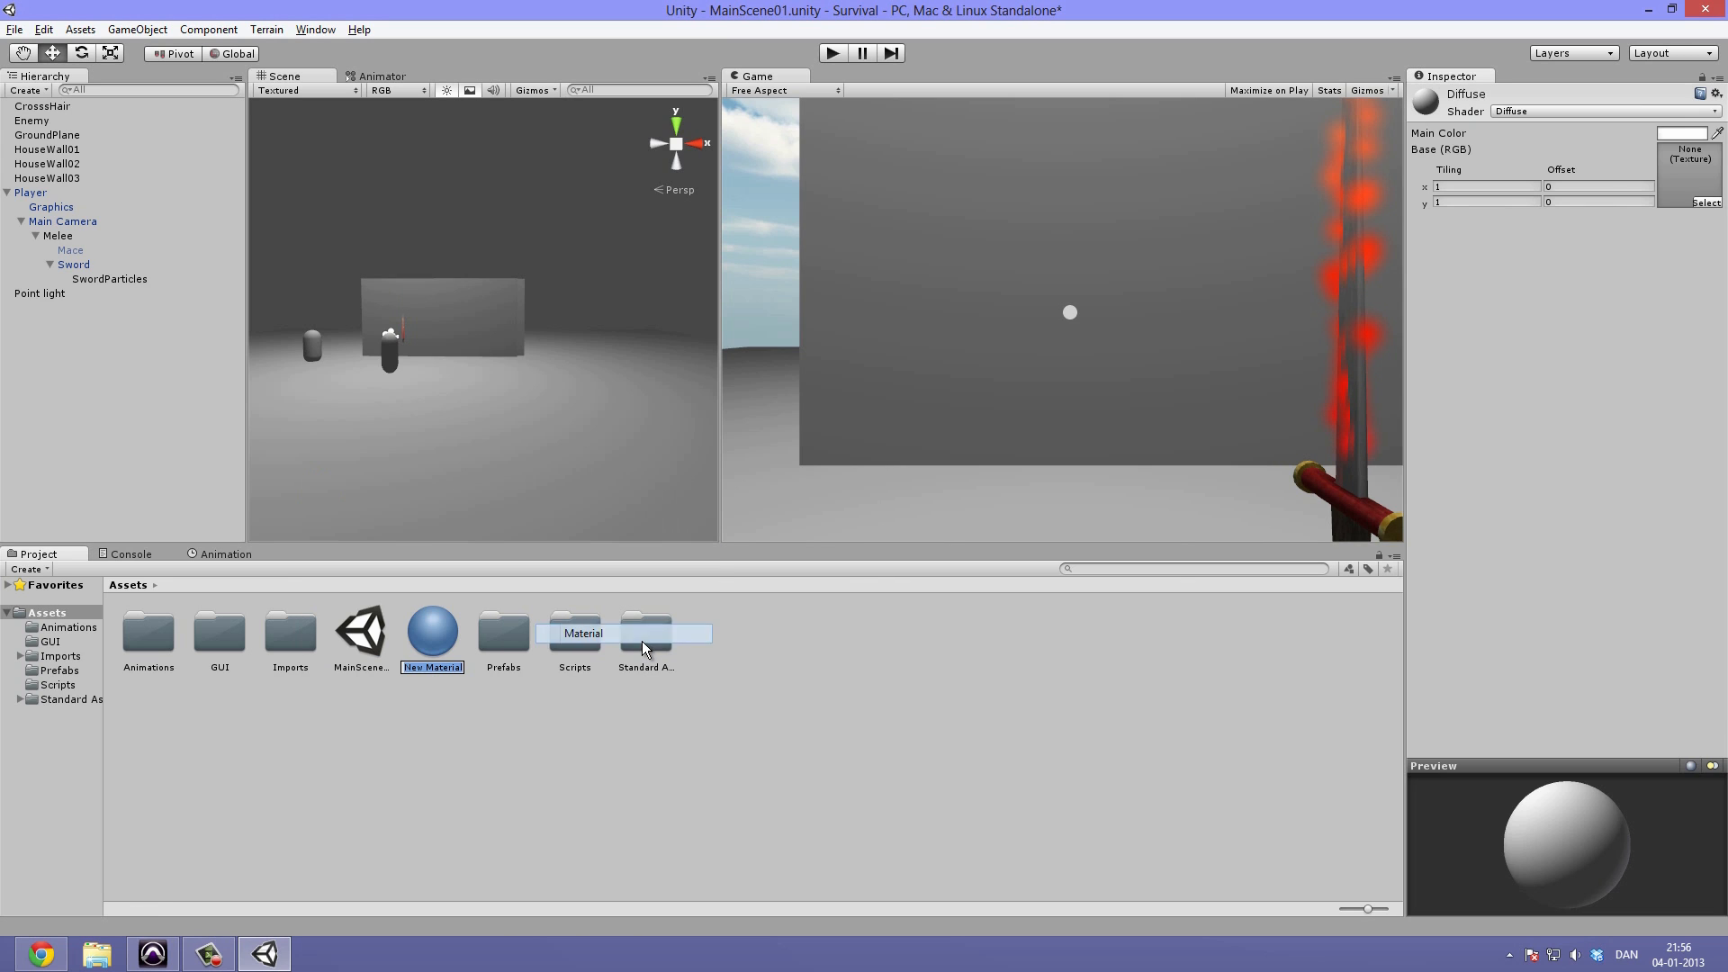
{"action": "type", "text": "Addi"}
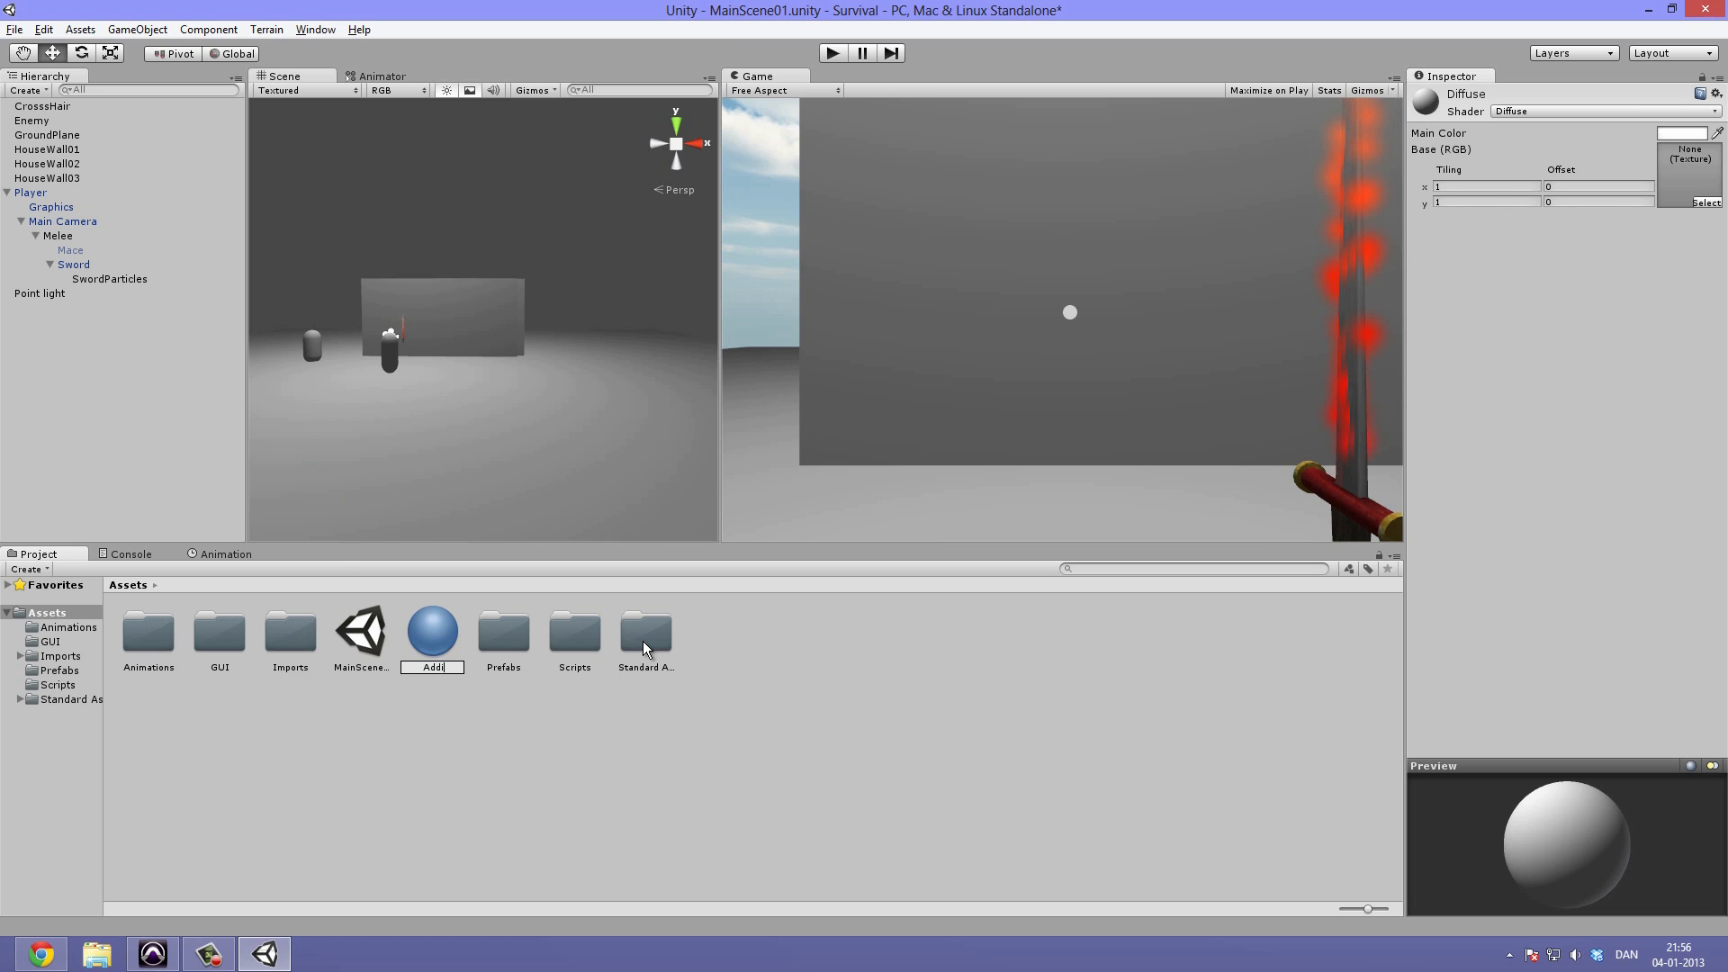
{"action": "type", "text": "tive"}
{"action": "key", "text": "Return"}
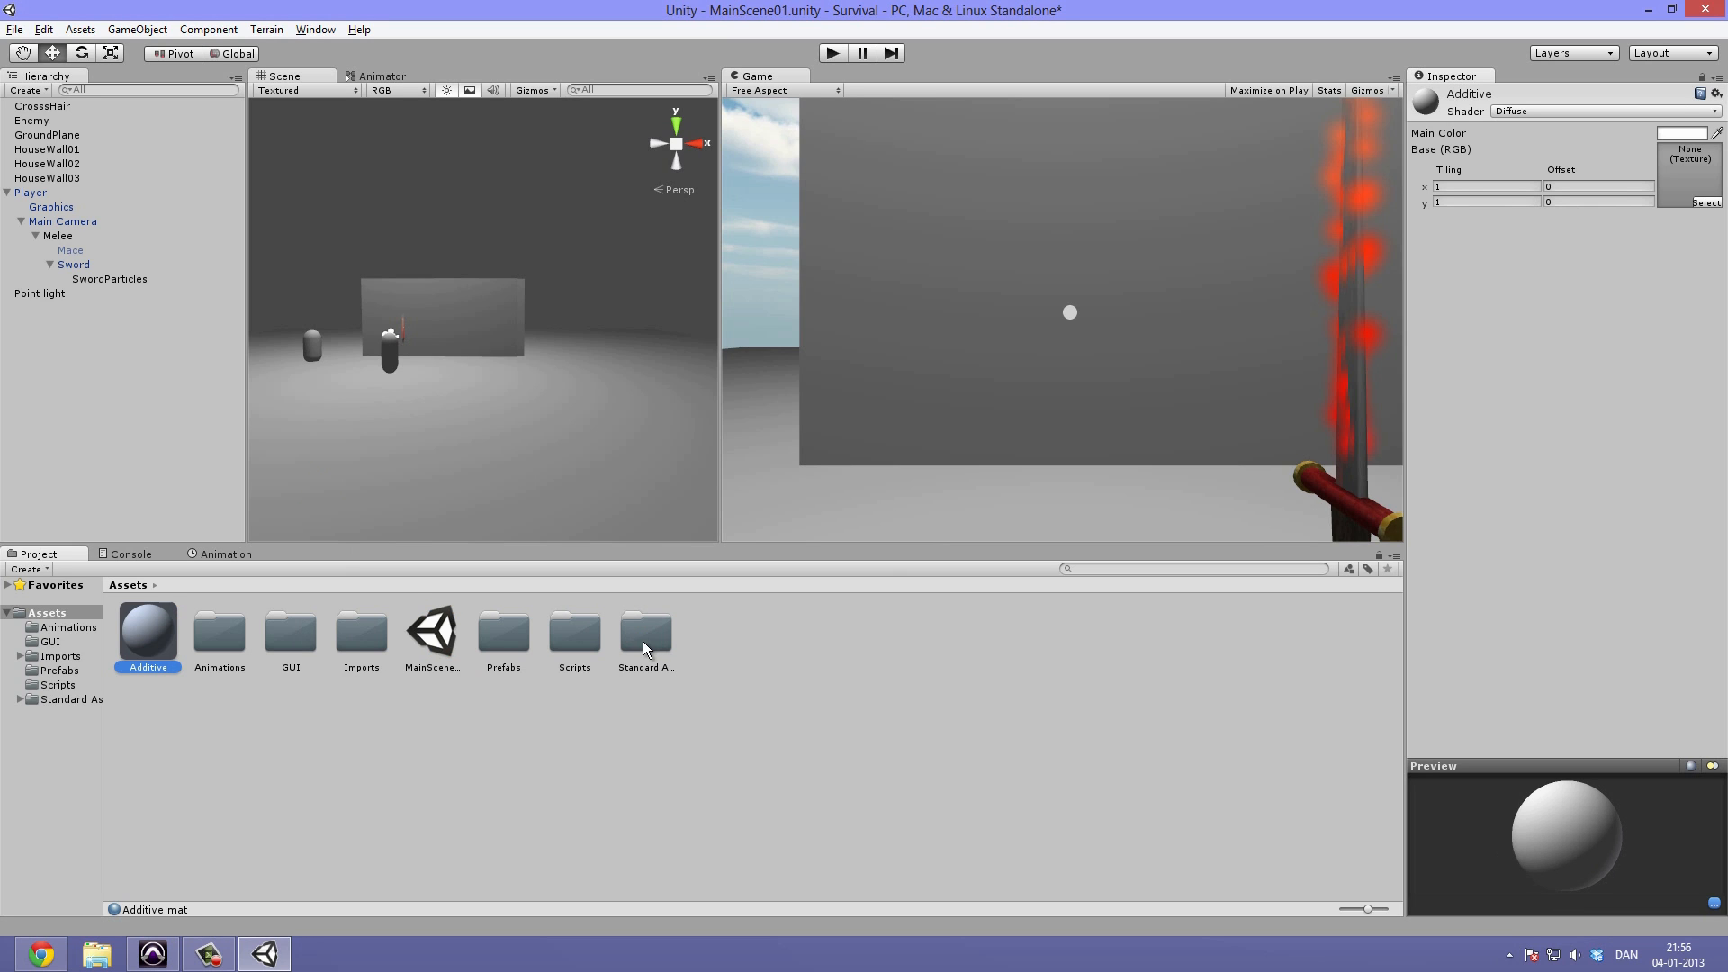
Set the Additive material's shader to Particles/Additive (Soft) and its particle texture to Default-Particle.
{"action": "left_click", "coordinate": [1521, 109]}
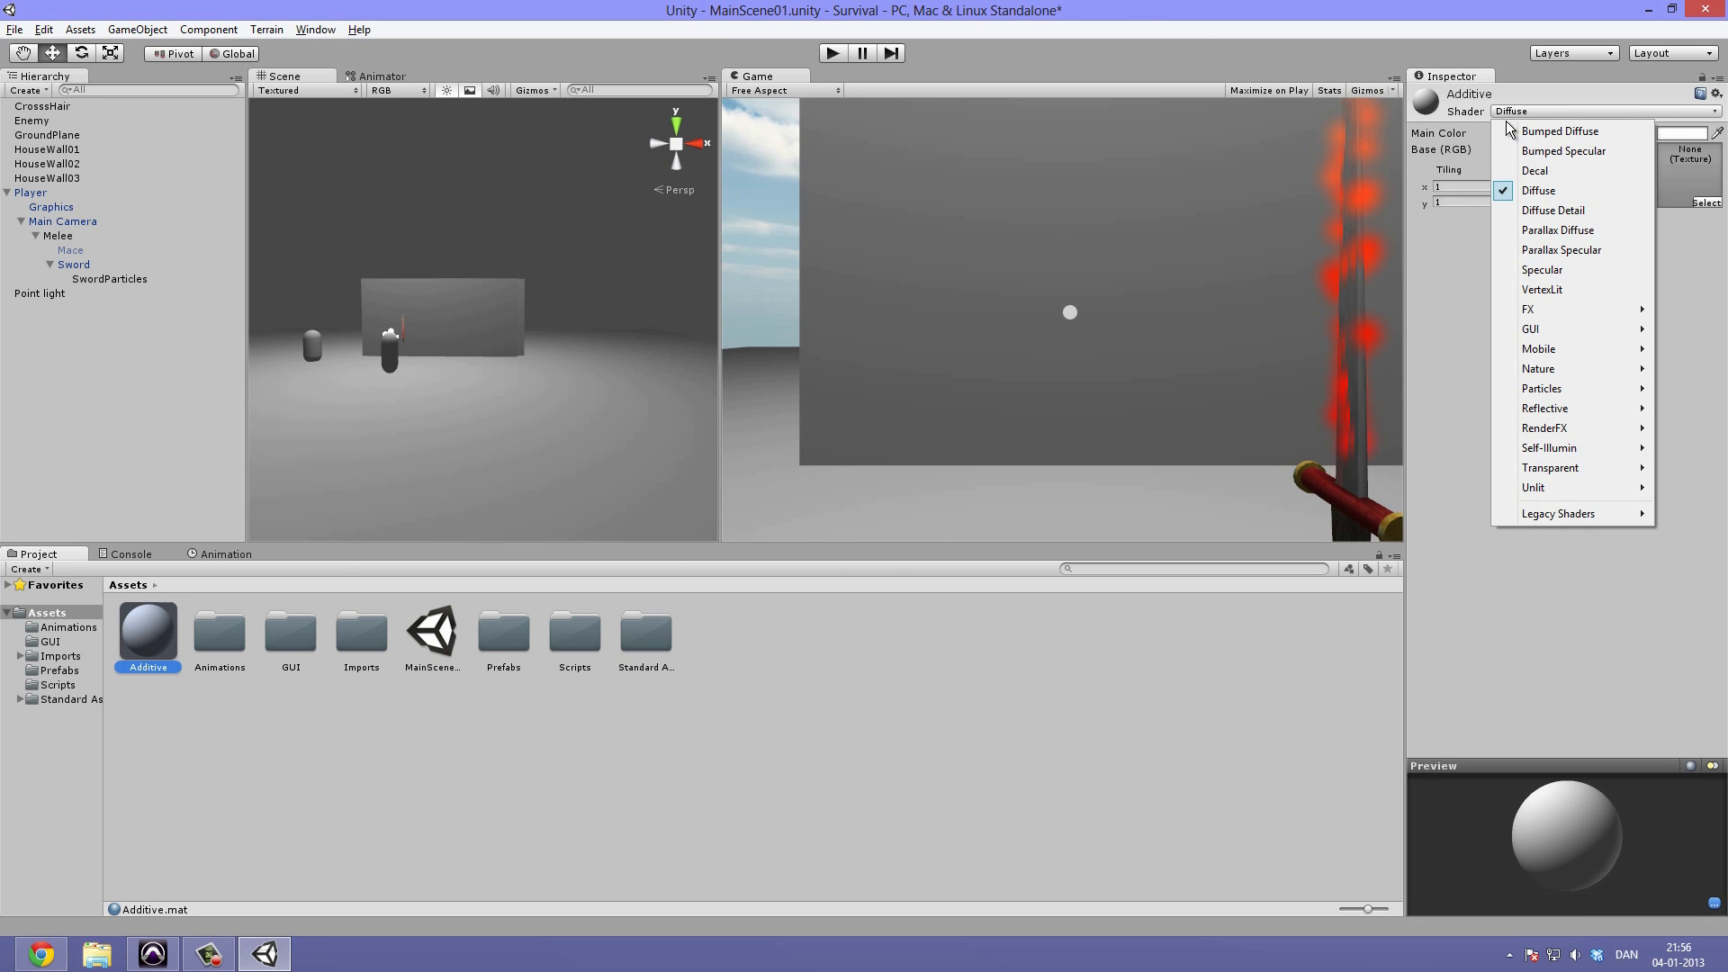
{"action": "mouse_move", "coordinate": [1596, 385]}
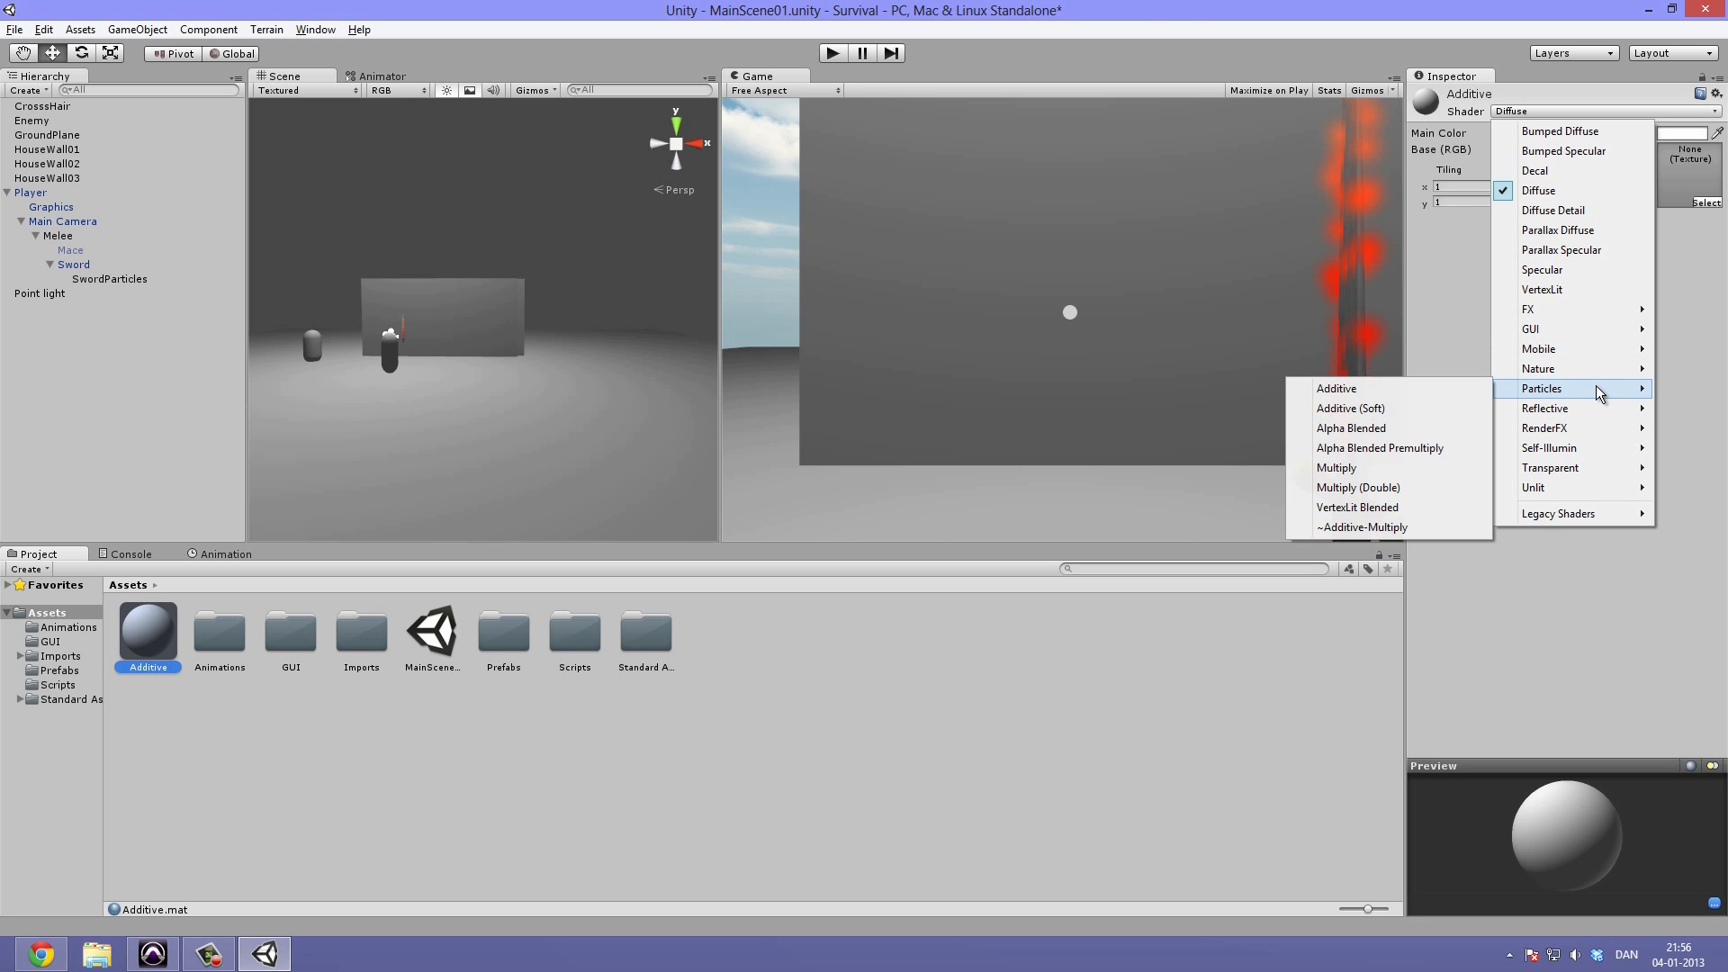
{"action": "left_click", "coordinate": [1402, 409]}
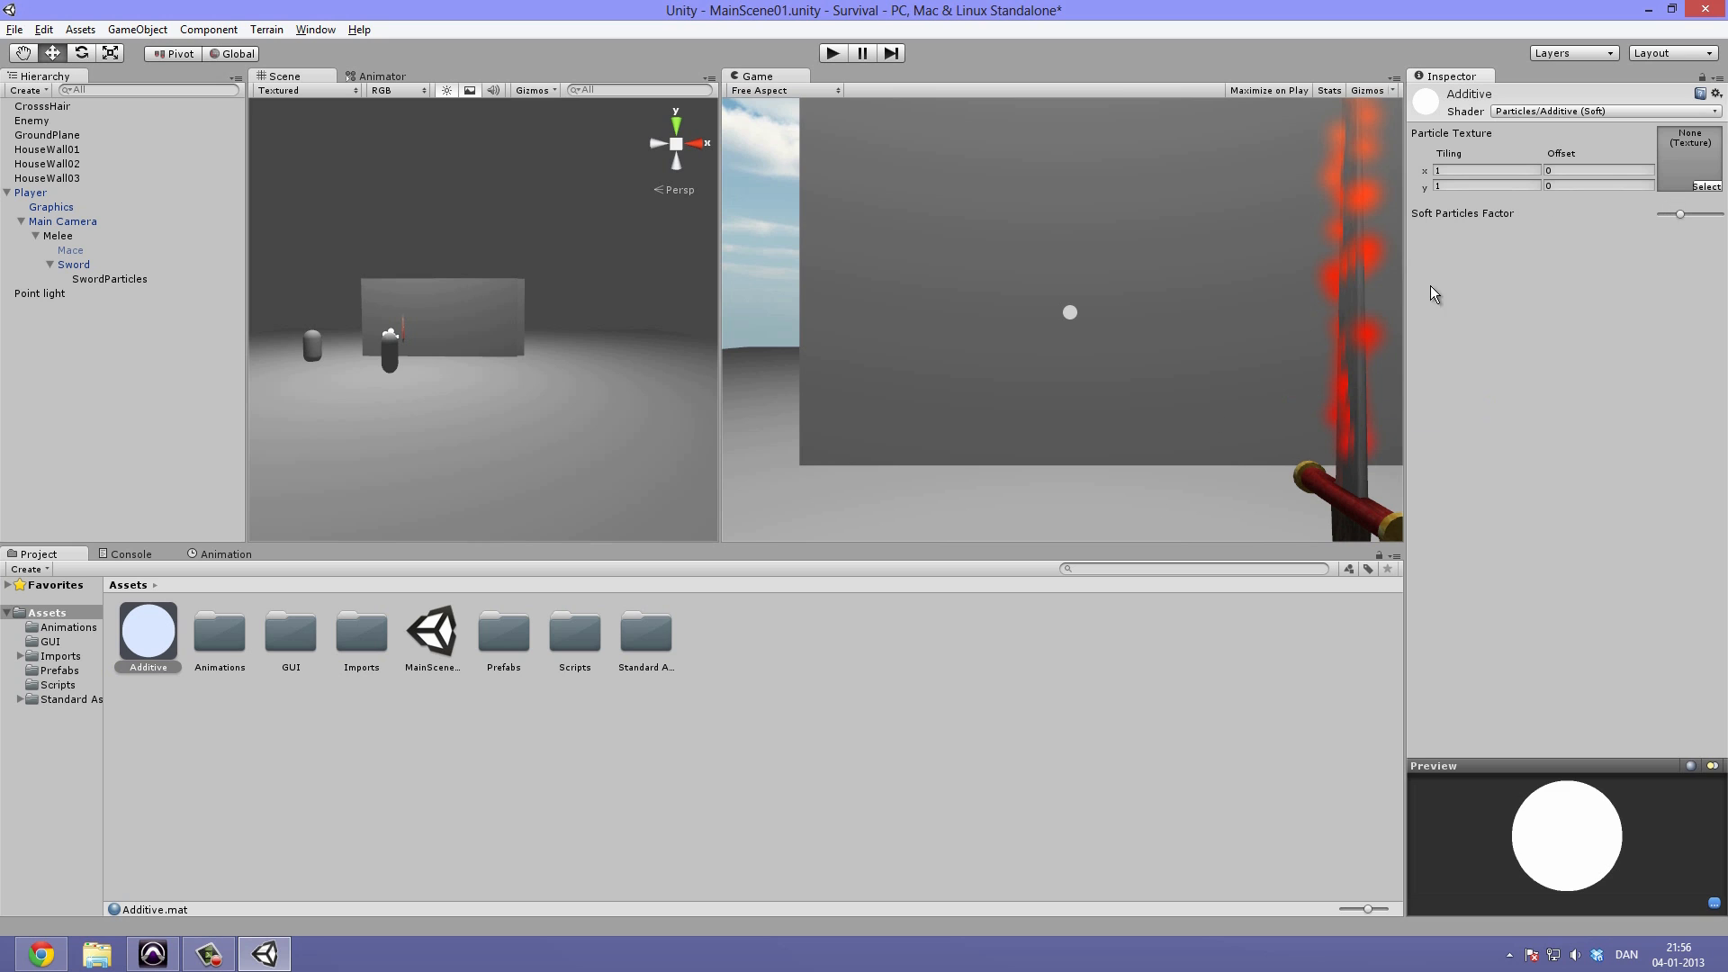
{"action": "left_click", "coordinate": [1696, 188]}
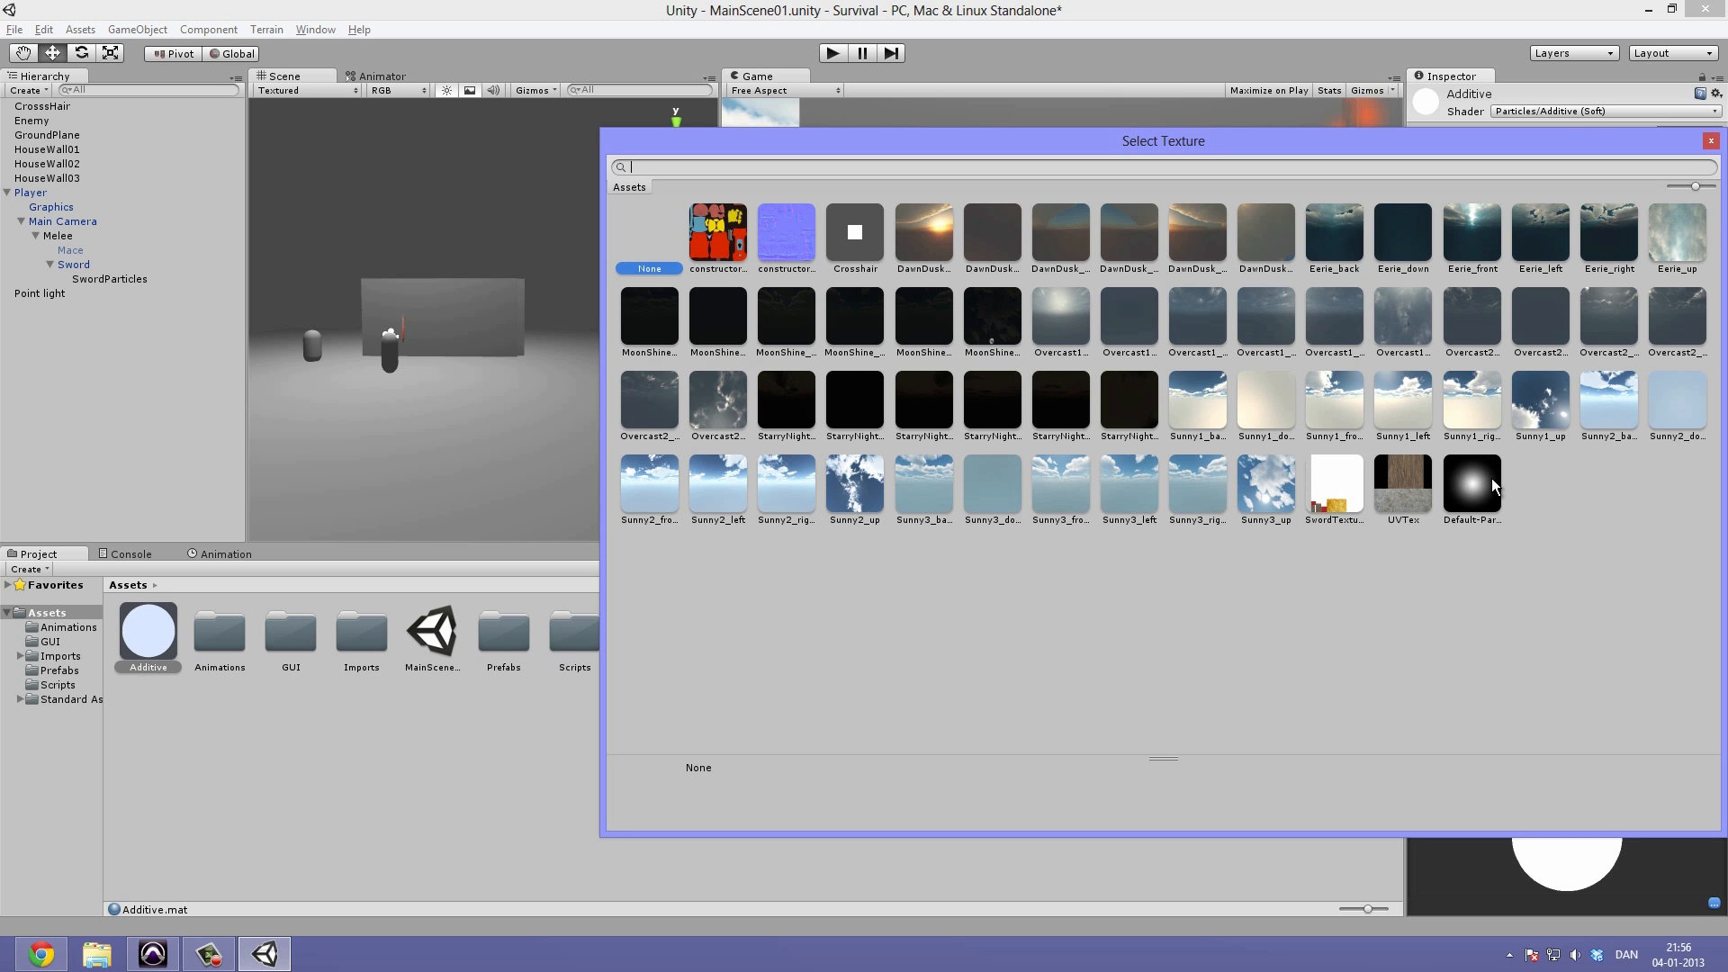
{"action": "double_click", "coordinate": [1482, 484]}
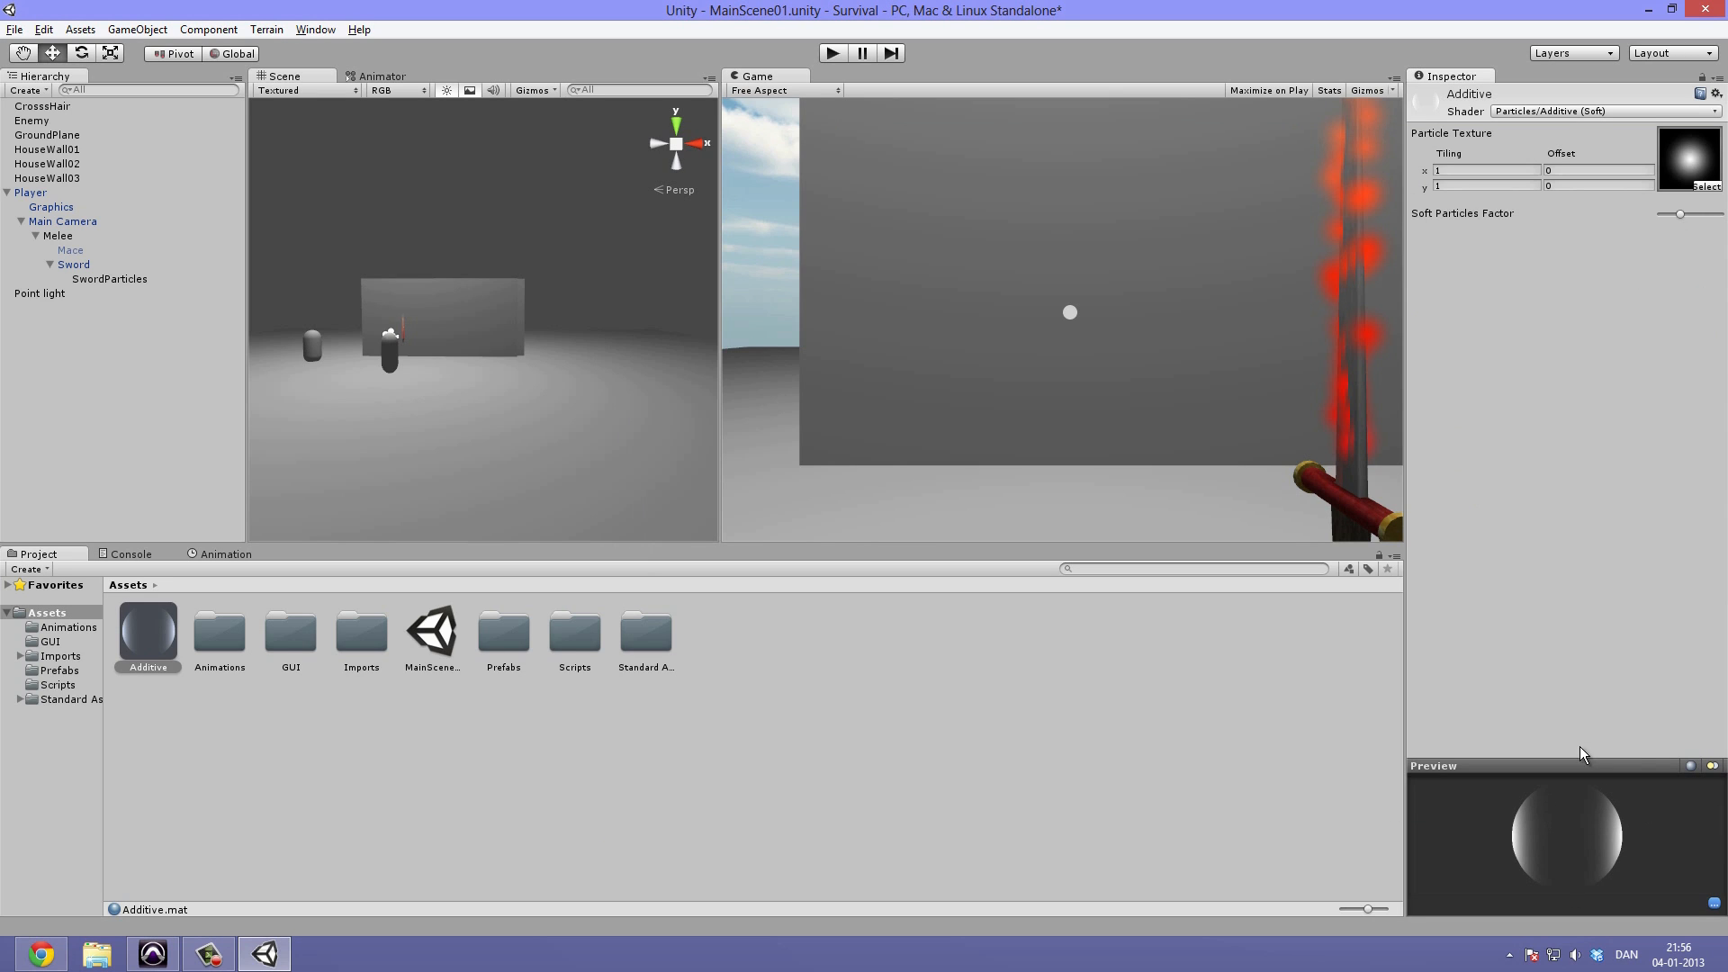
Assign the Additive material to the renderer of the SwordParticles particle system.
{"action": "left_click", "coordinate": [122, 280]}
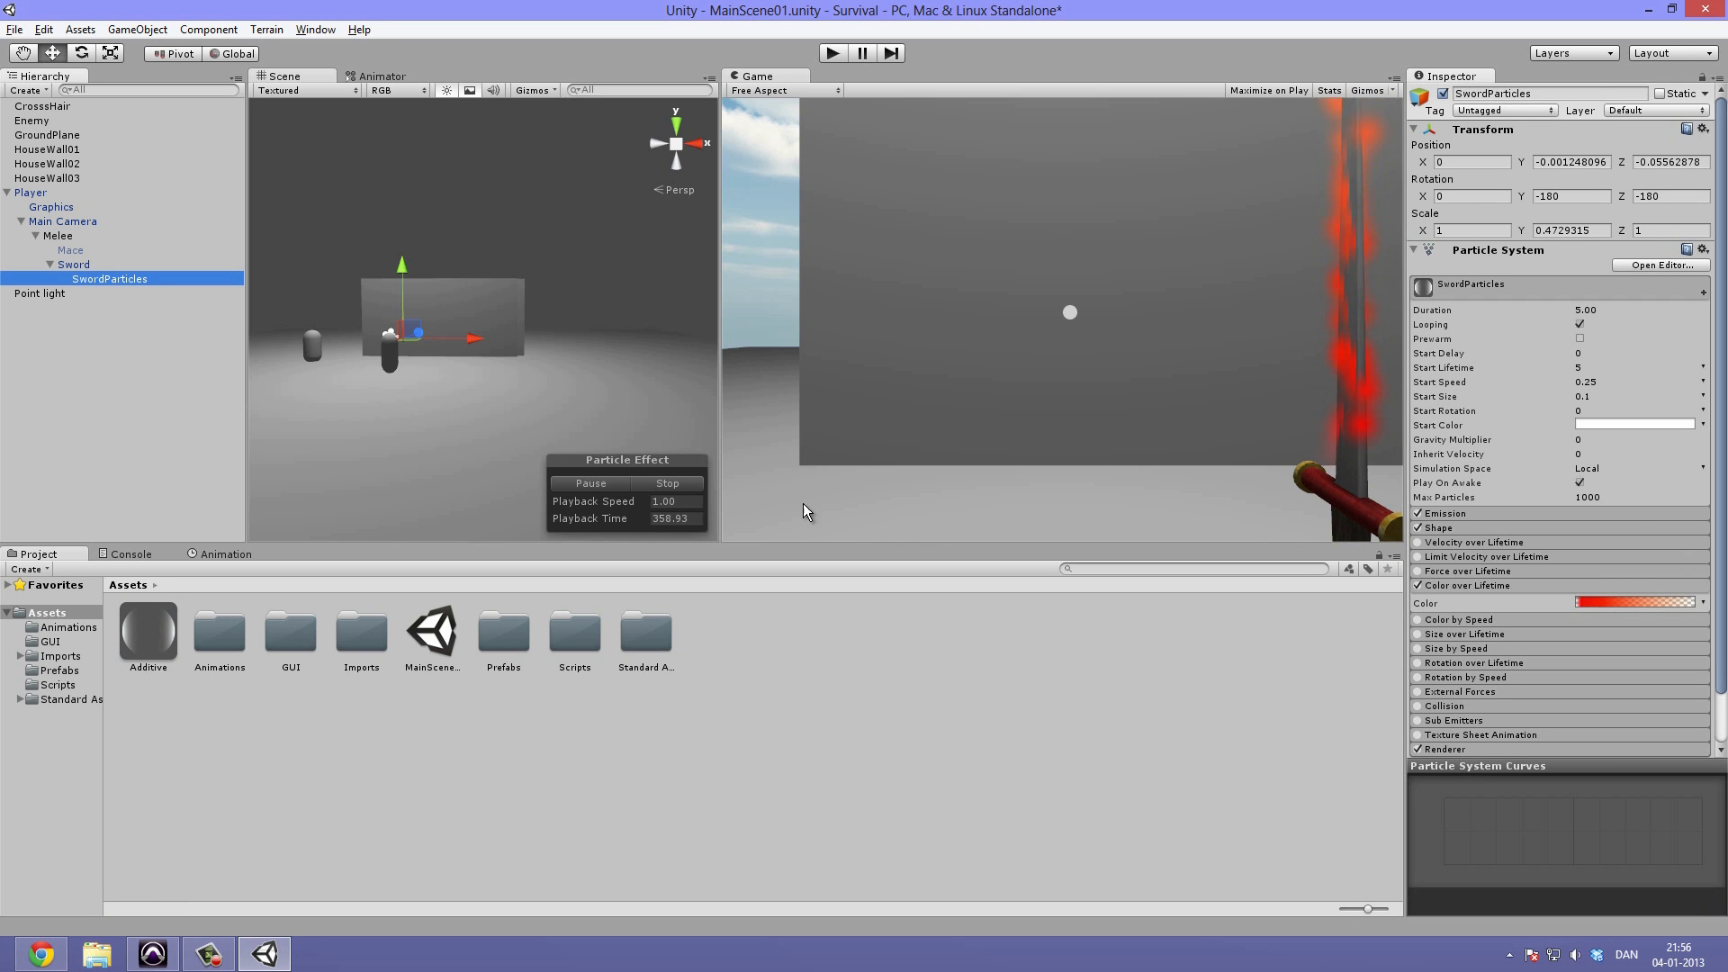
{"action": "scroll", "coordinate": [1628, 521], "scroll_direction": "down", "scroll_amount": 2}
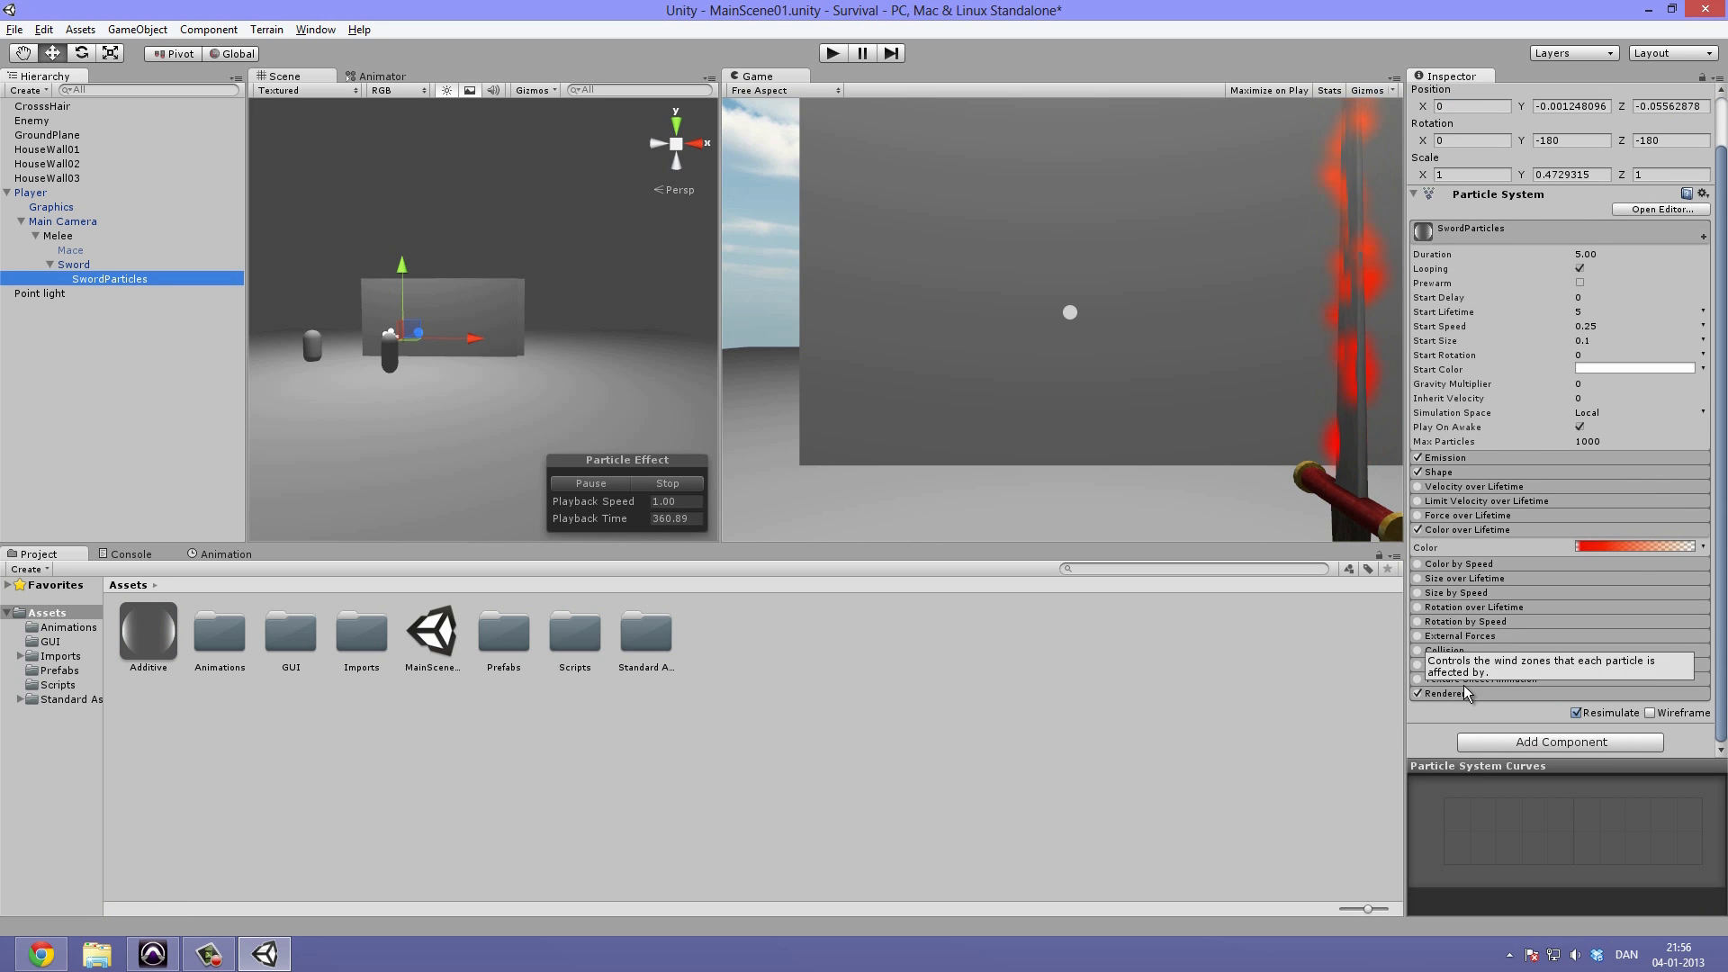
{"action": "left_click", "coordinate": [1444, 694]}
{"action": "scroll", "coordinate": [1529, 665], "scroll_direction": "down", "scroll_amount": 3}
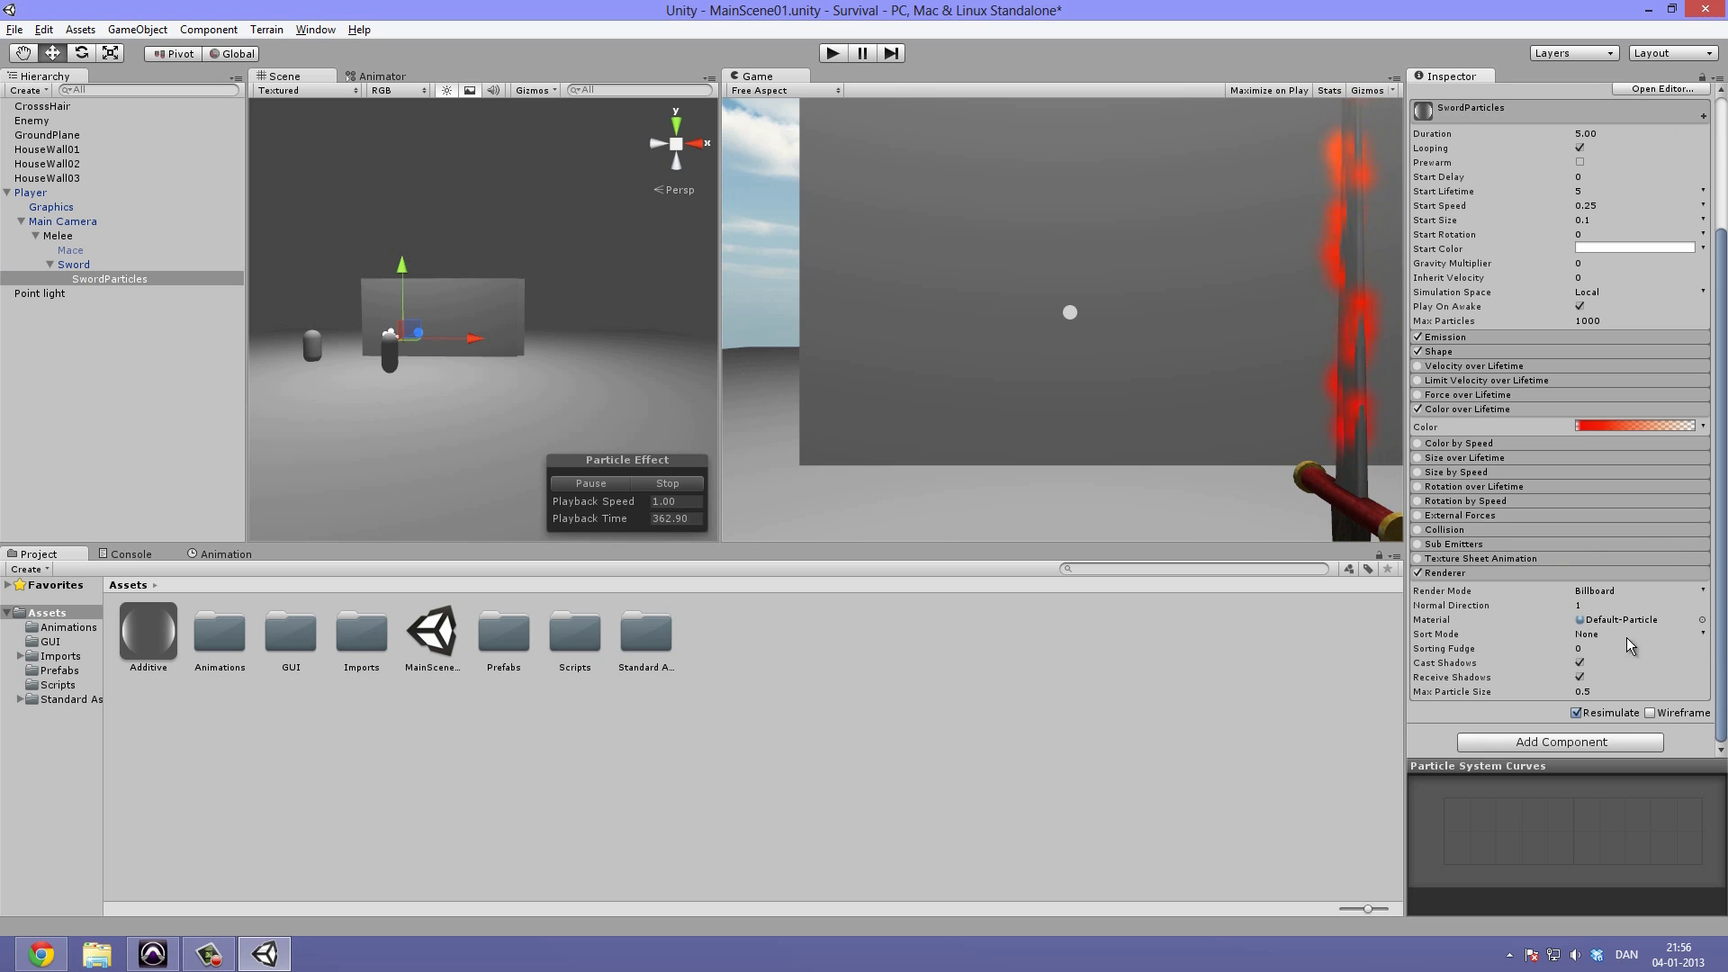
{"action": "left_click", "coordinate": [1701, 619]}
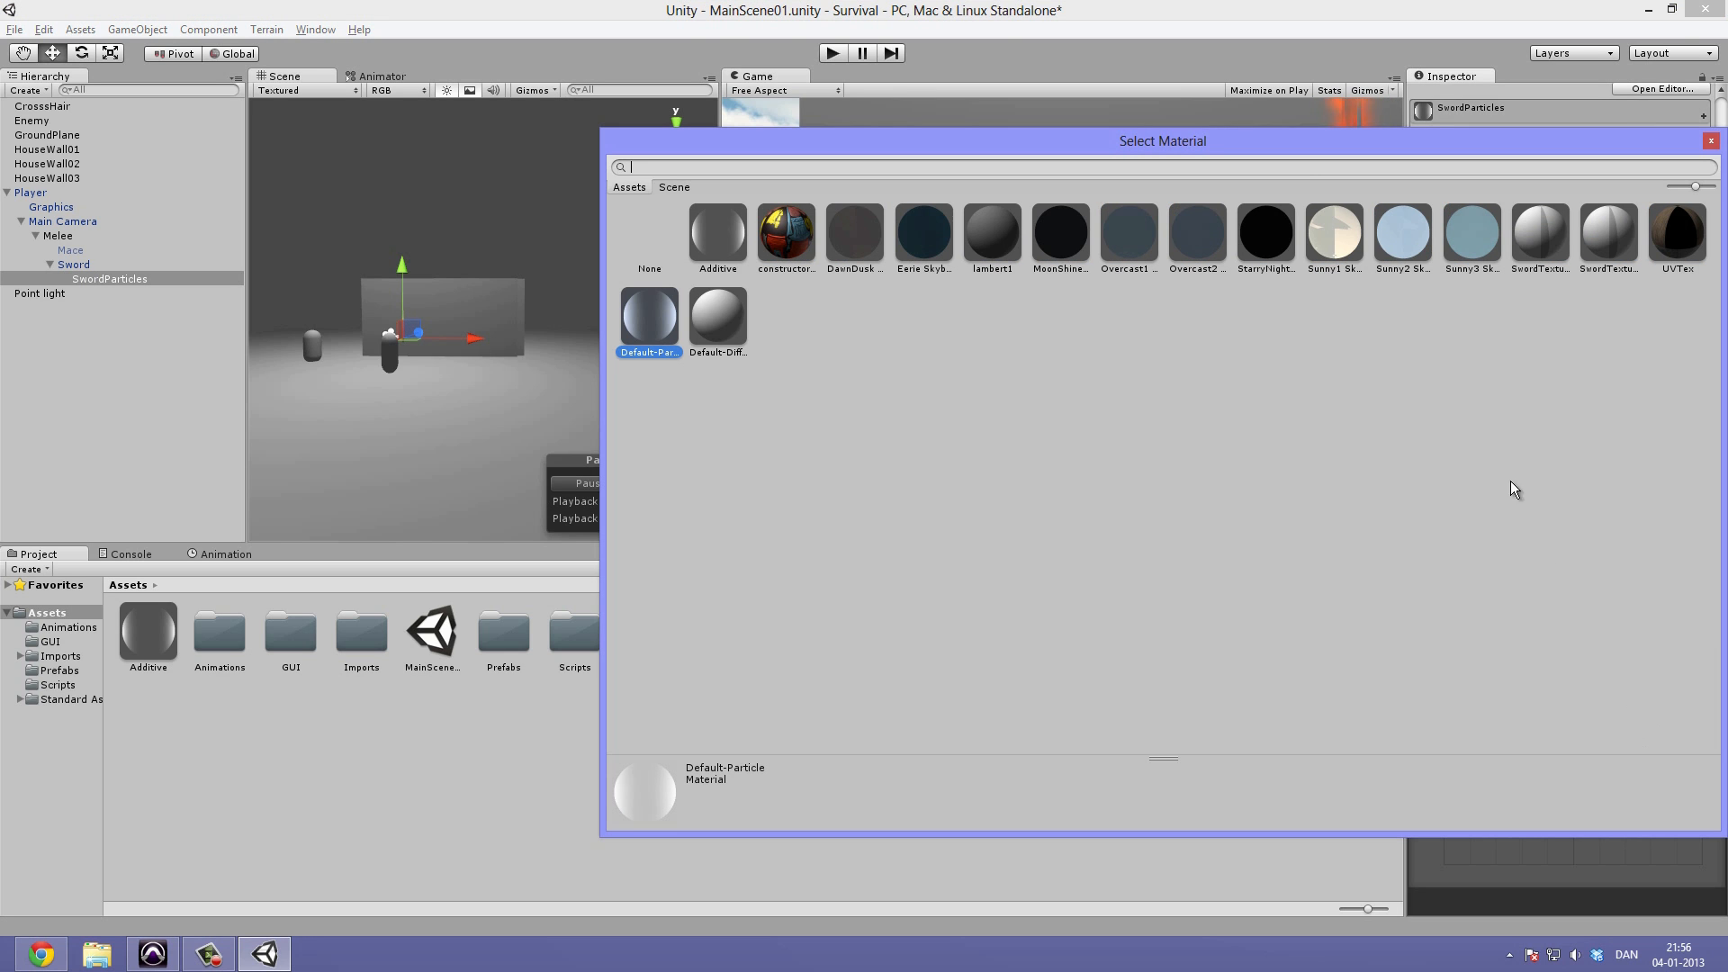
{"action": "double_click", "coordinate": [695, 234]}
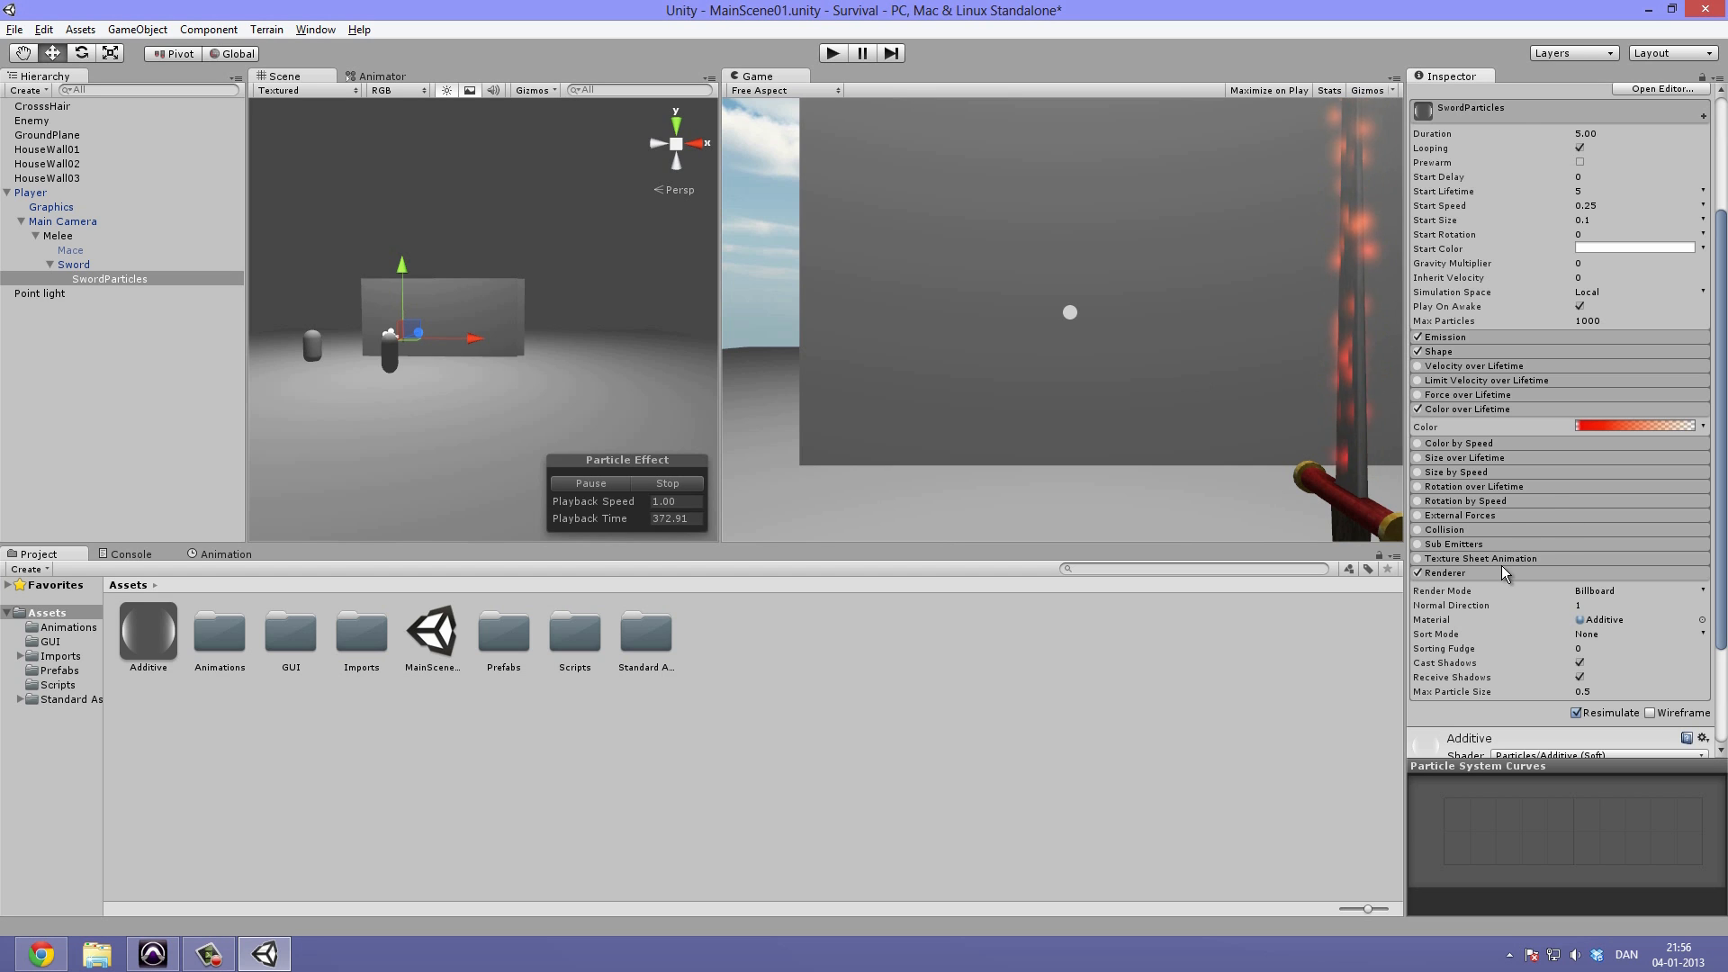
Set the start size of the SwordParticles system to 0.2.
{"action": "scroll", "coordinate": [1501, 565], "scroll_direction": "up", "scroll_amount": 5}
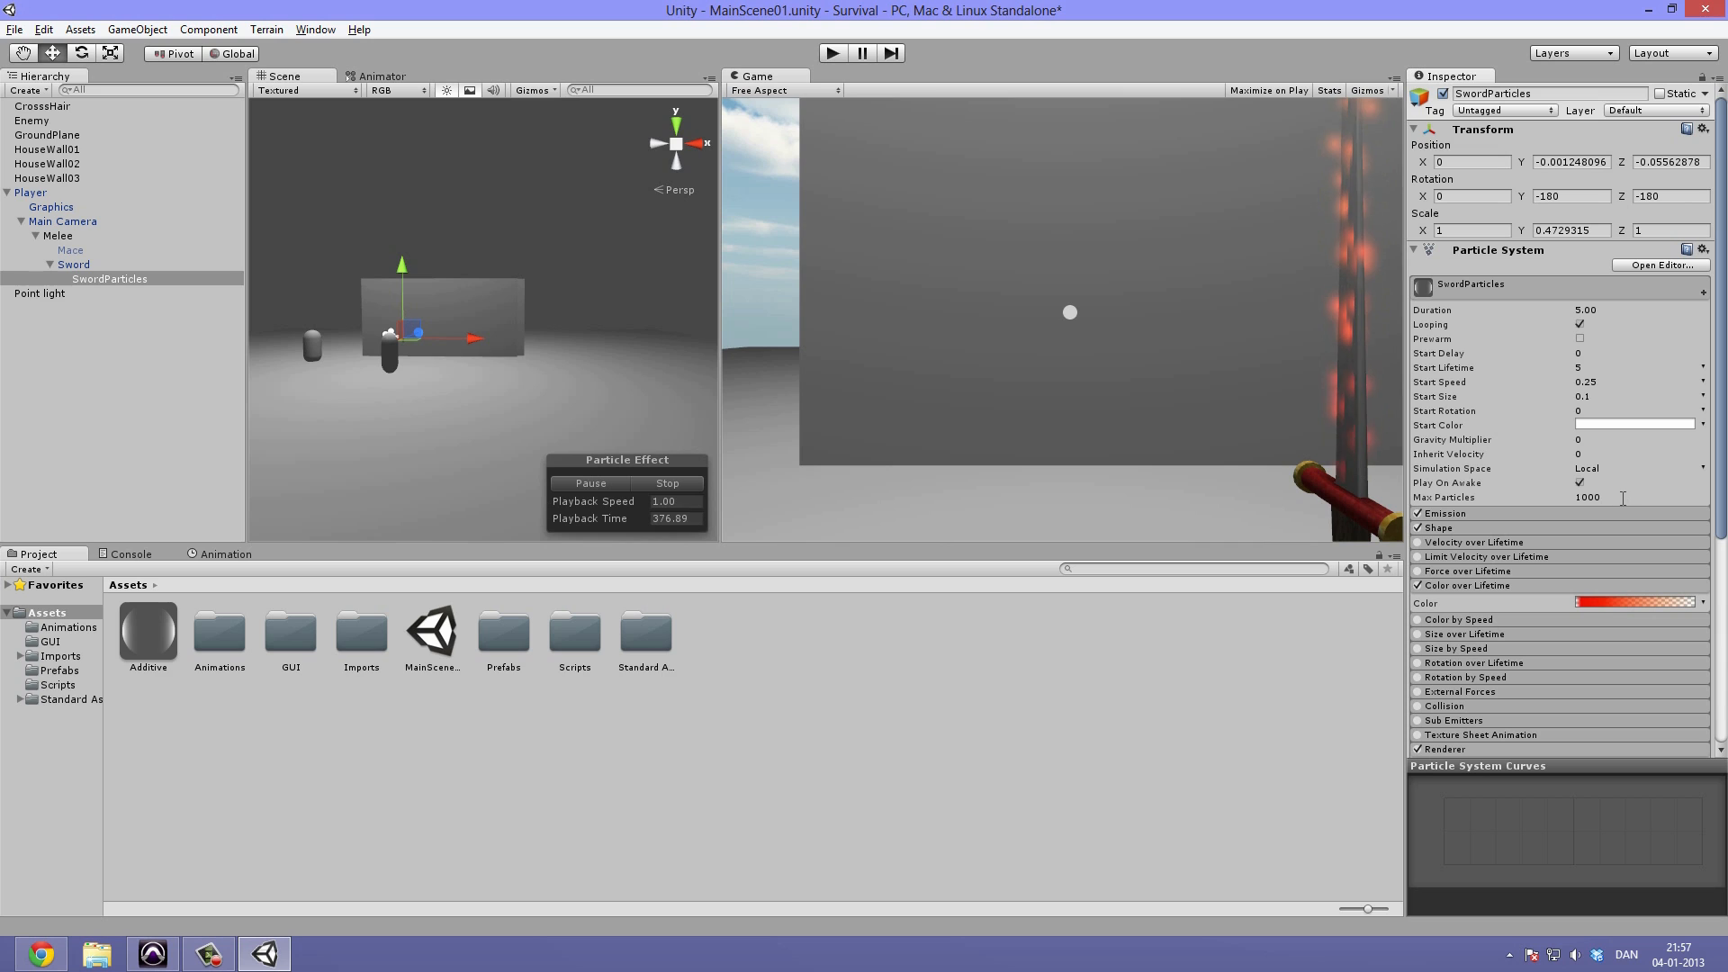
{"action": "left_click", "coordinate": [1621, 396]}
{"action": "type", "text": "0"}
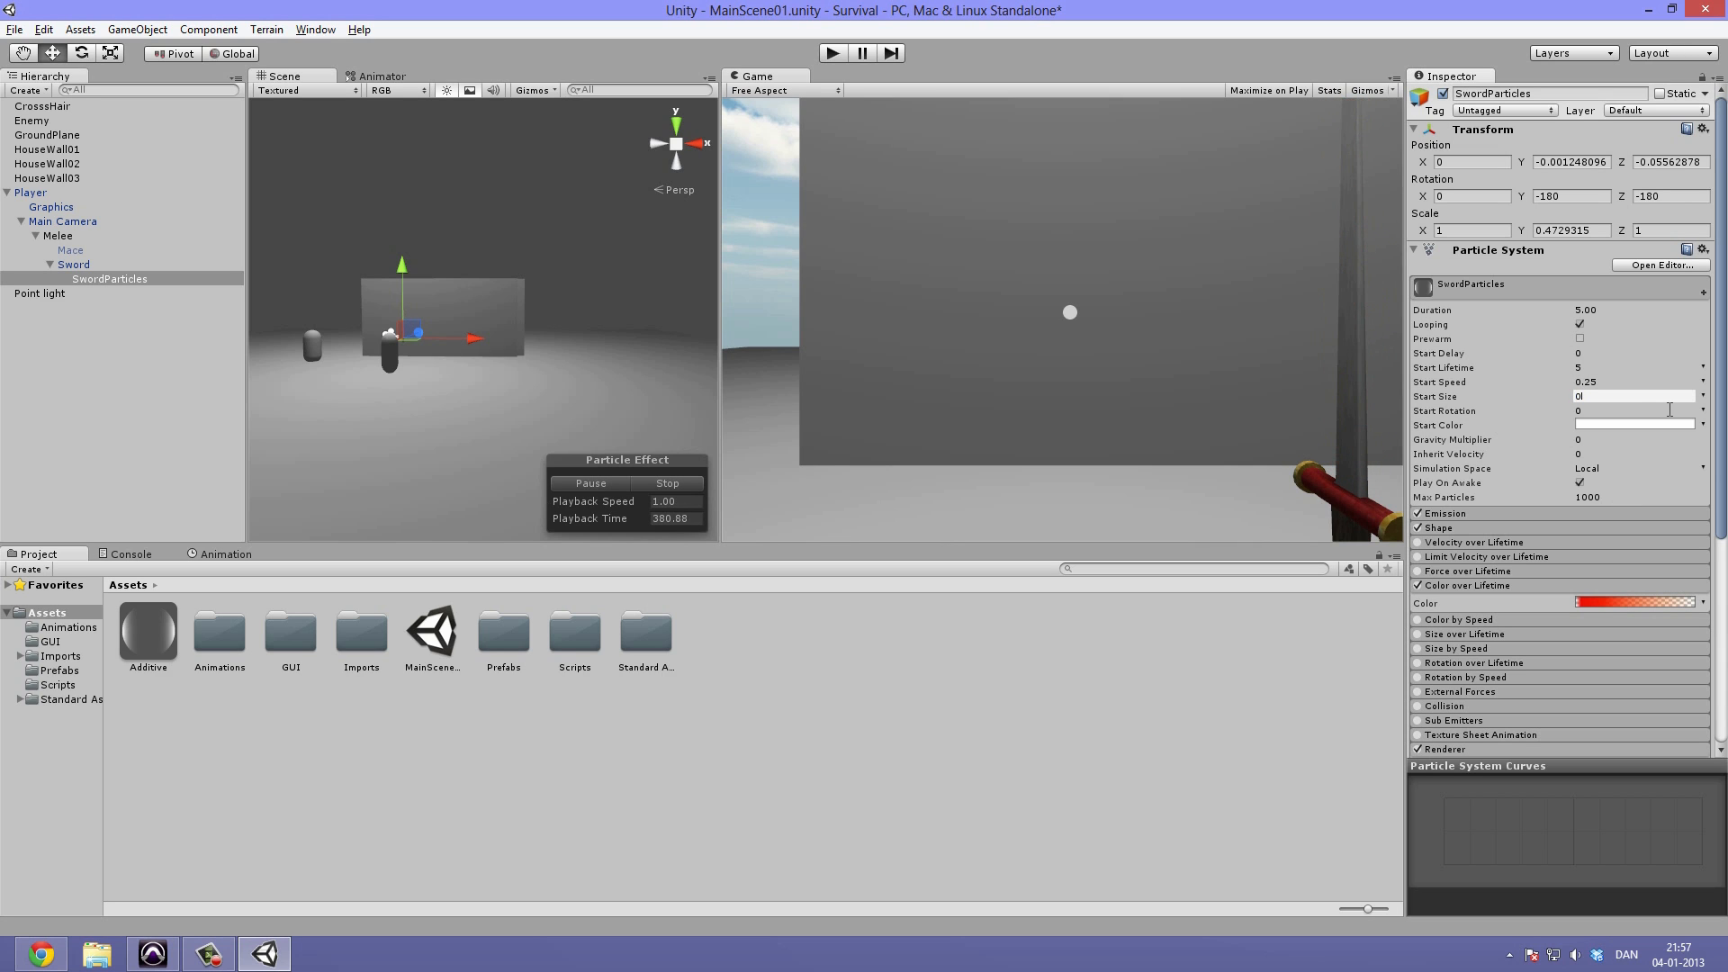
{"action": "type", "text": ".2"}
{"action": "key", "text": "Return"}
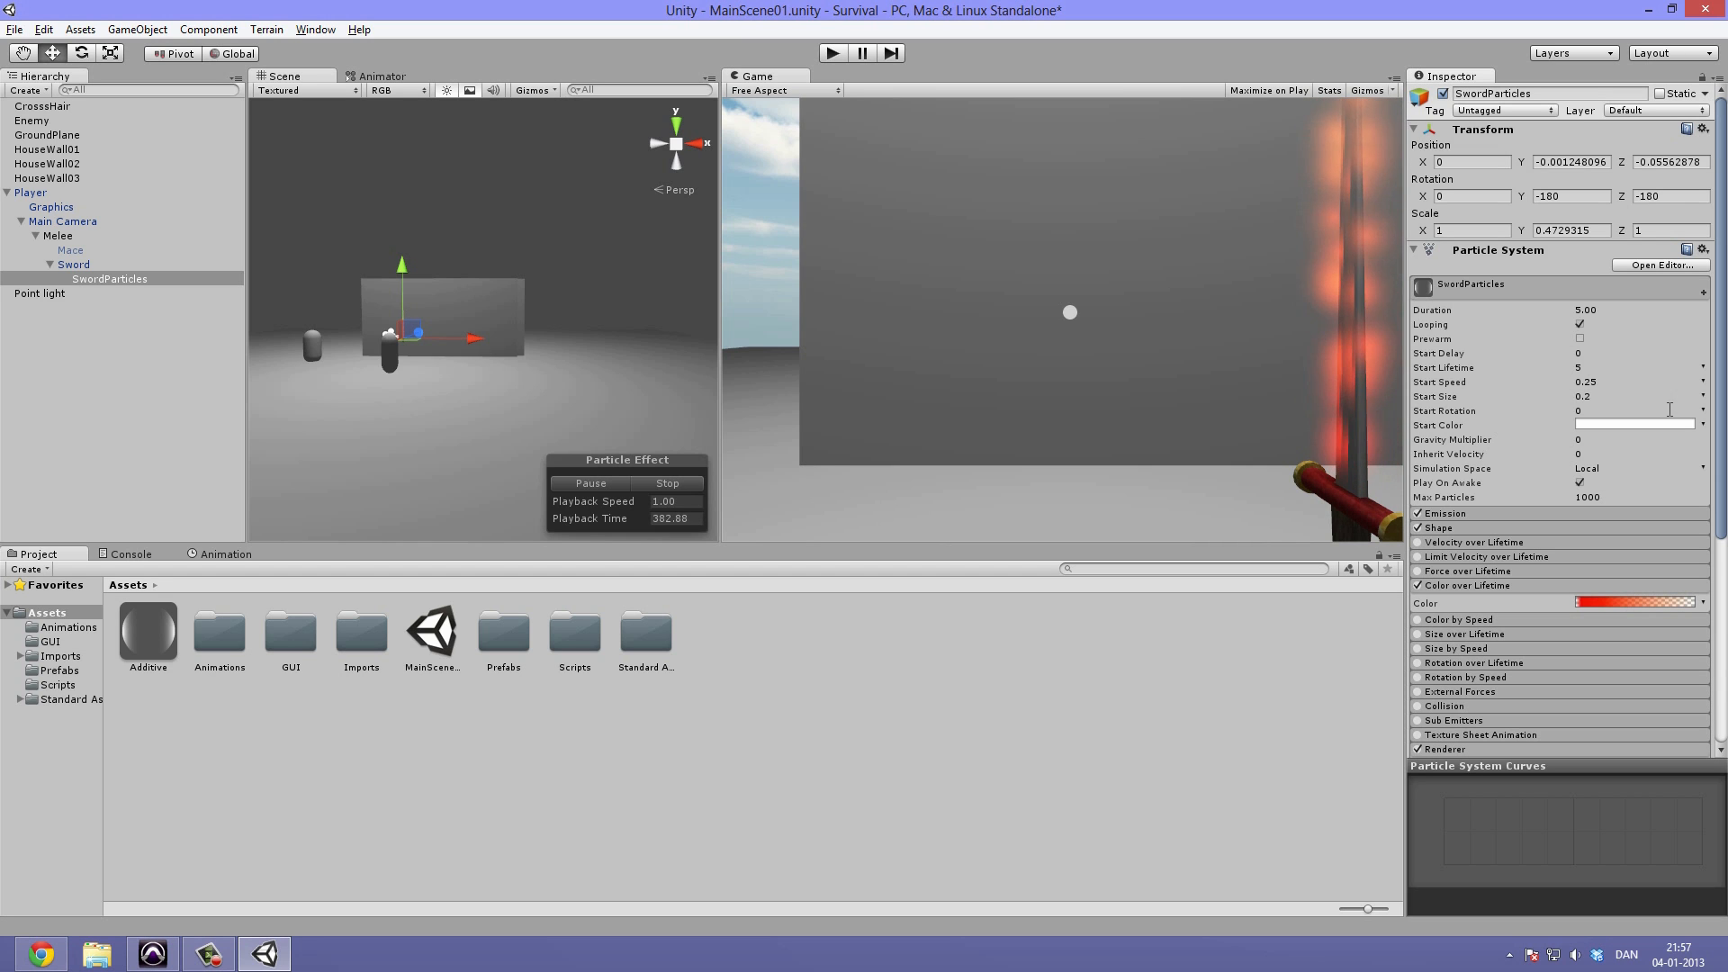
Frame the Mace object in the scene view to inspect the sword and its particles up close.
{"action": "scroll", "coordinate": [432, 319], "scroll_direction": "down", "scroll_amount": 3}
{"action": "left_click_drag", "start_coordinate": [507, 316], "coordinate": [197, 263], "text": "alt"}
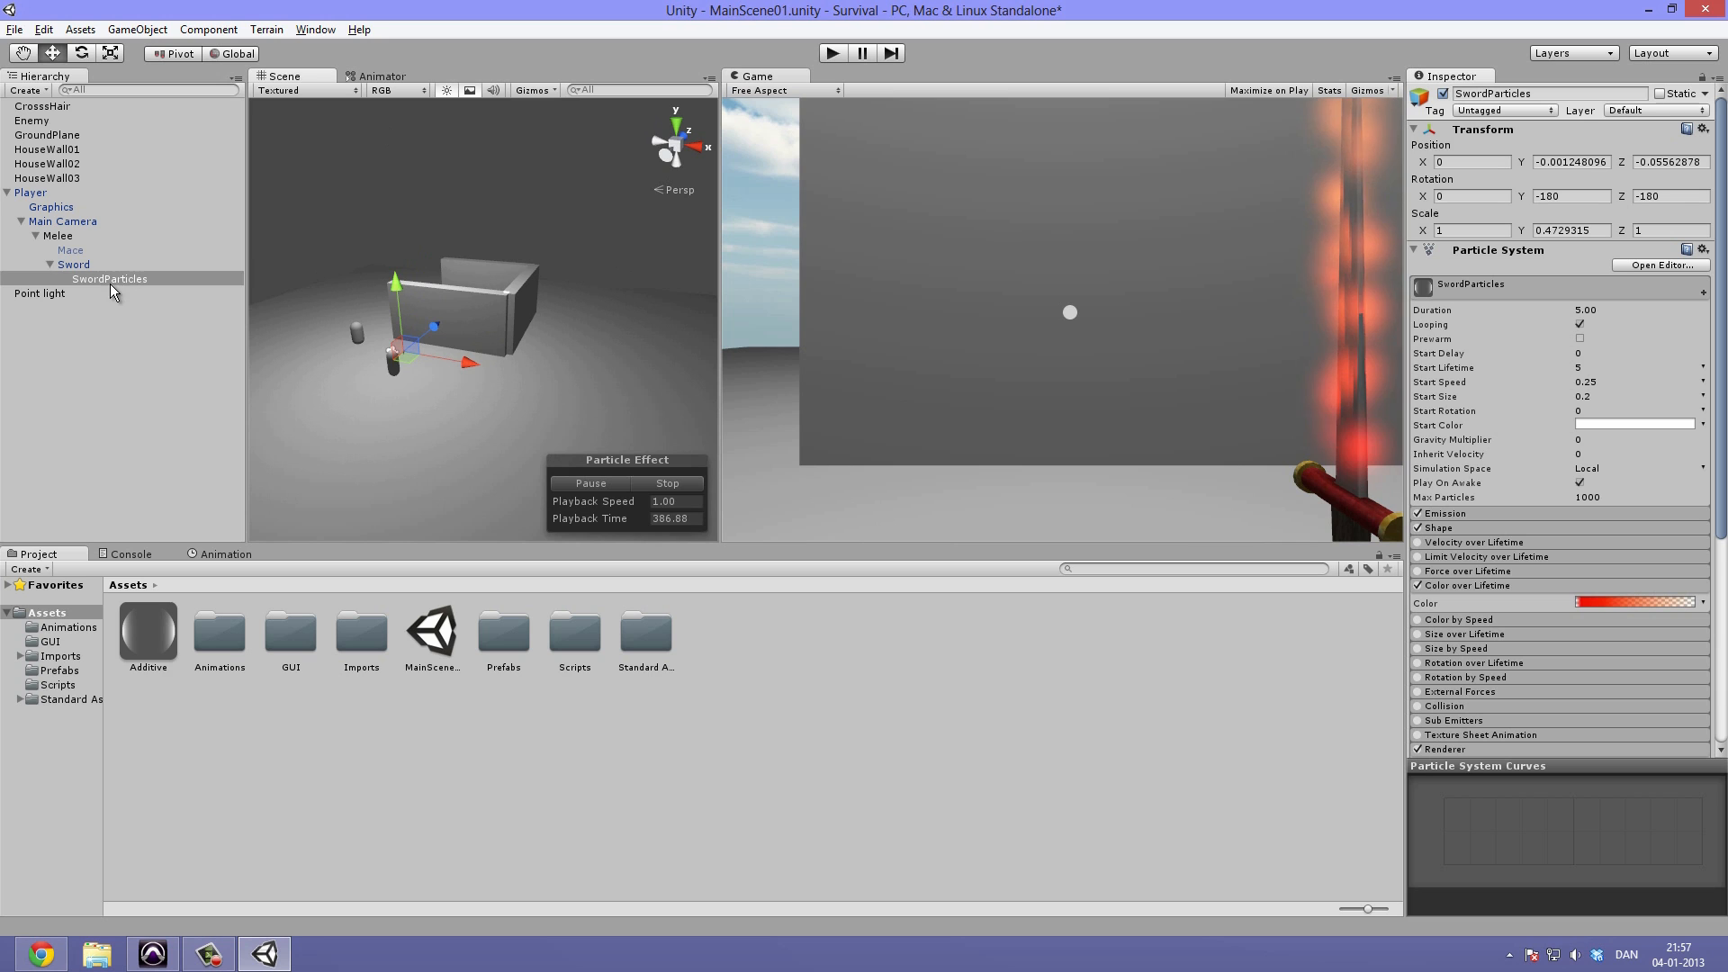
{"action": "left_click", "coordinate": [96, 254]}
{"action": "key", "text": "f"}
{"action": "left_click_drag", "start_coordinate": [448, 349], "coordinate": [391, 293], "text": "alt"}
Play-test the game twice, walking around to check how the sword's particles look from the start, and stop playback.
{"action": "left_click", "coordinate": [1116, 462]}
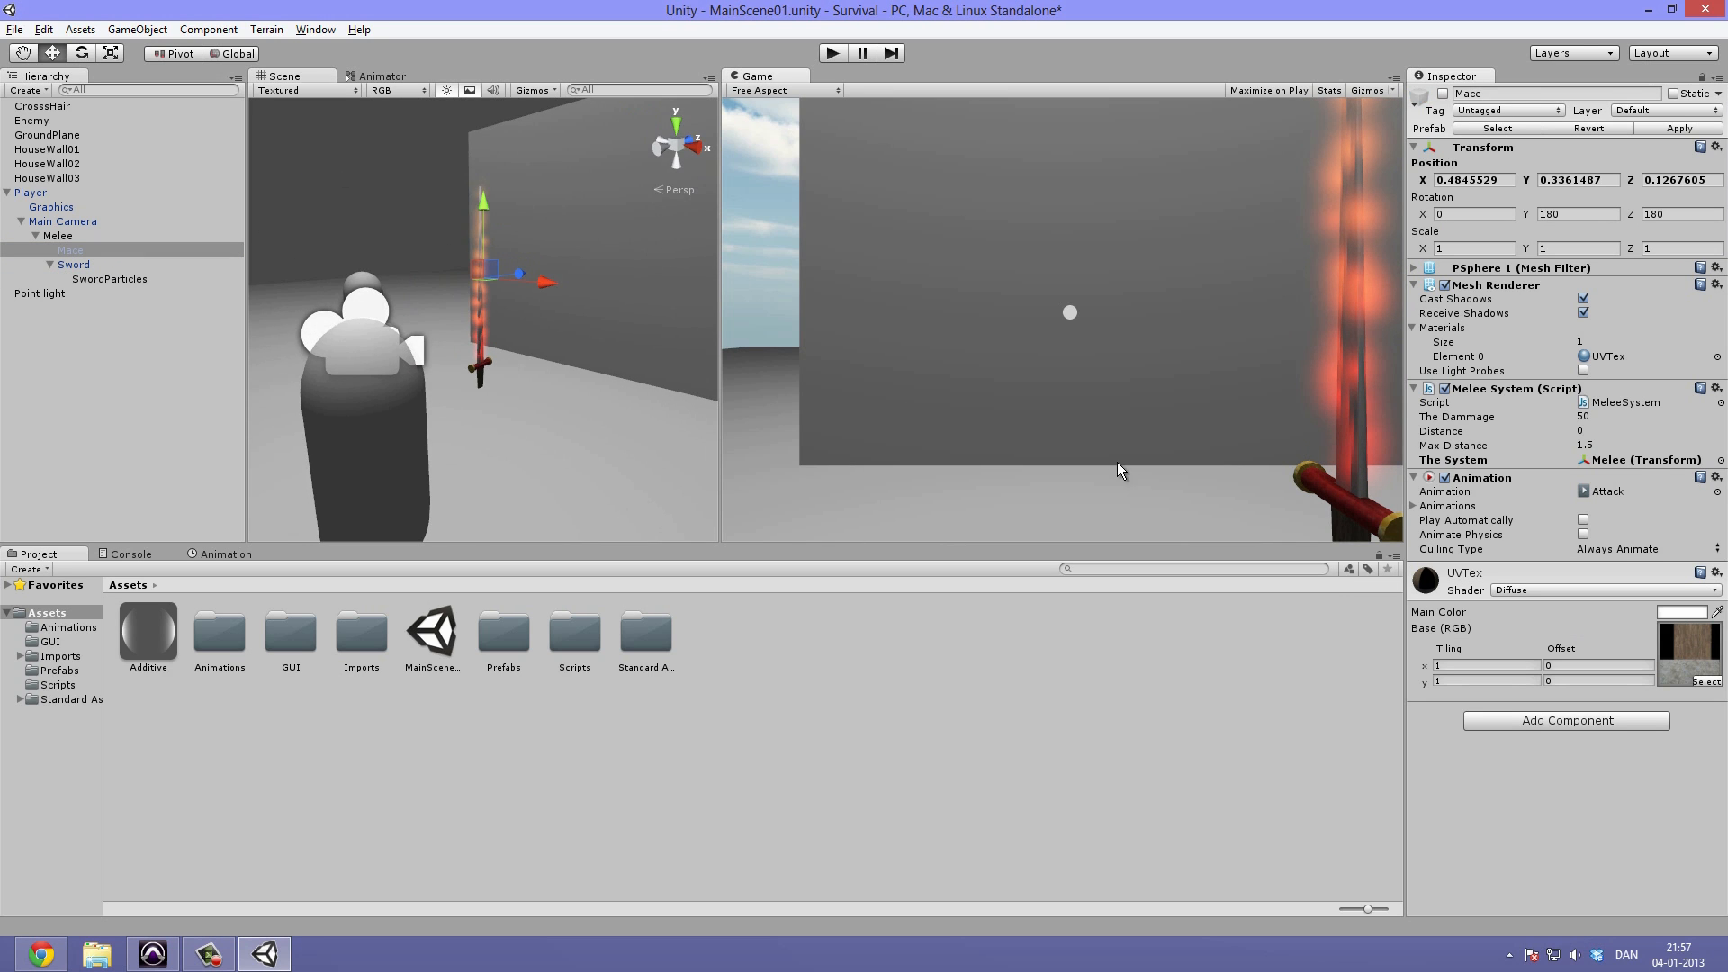
{"action": "key", "text": "ctrl+p"}
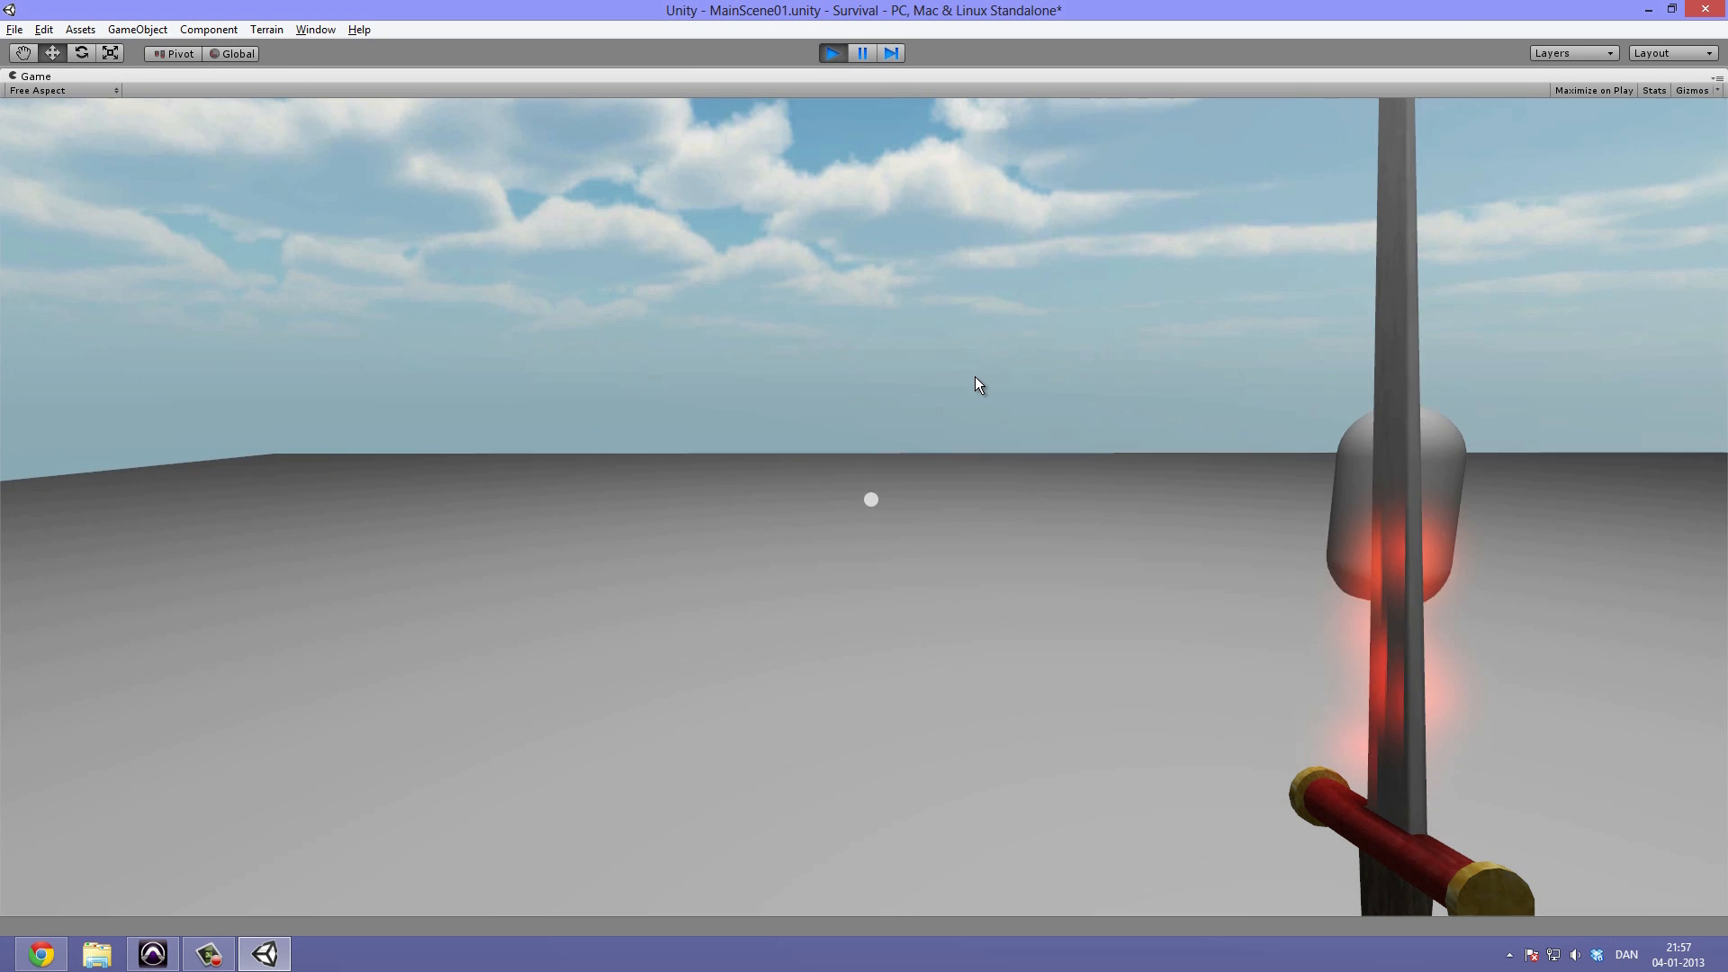
{"action": "key", "text": "w"}
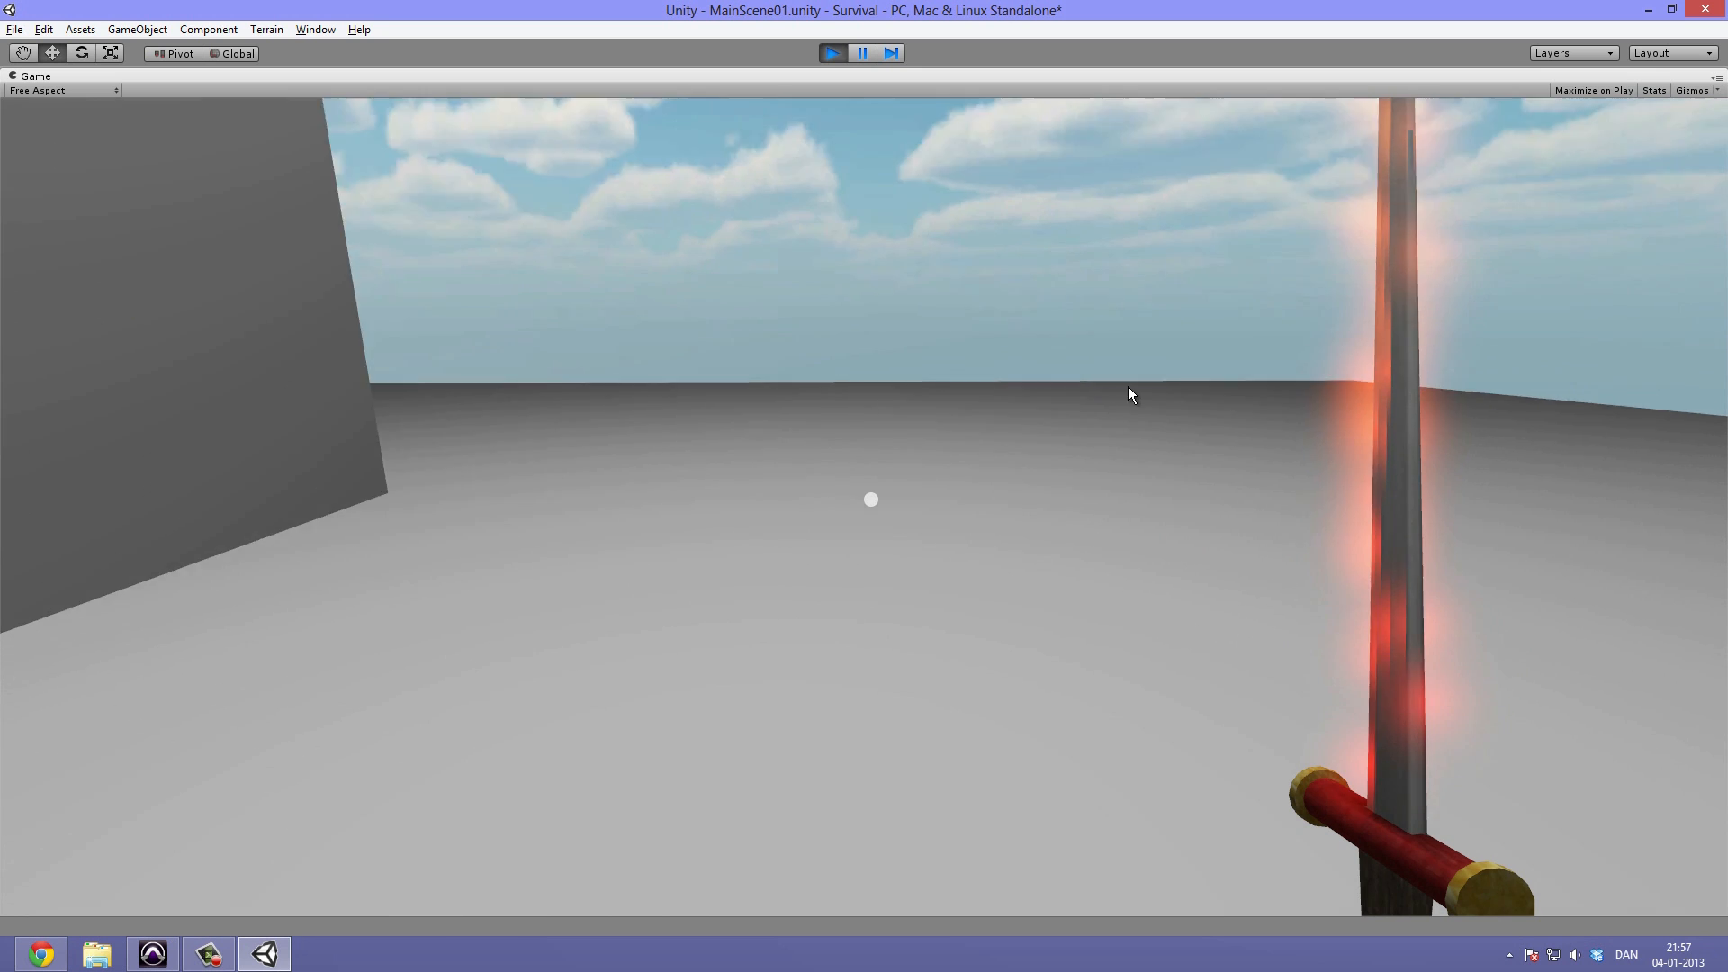
{"action": "key", "text": "ctrl+p"}
{"action": "key", "text": "ctrl+p"}
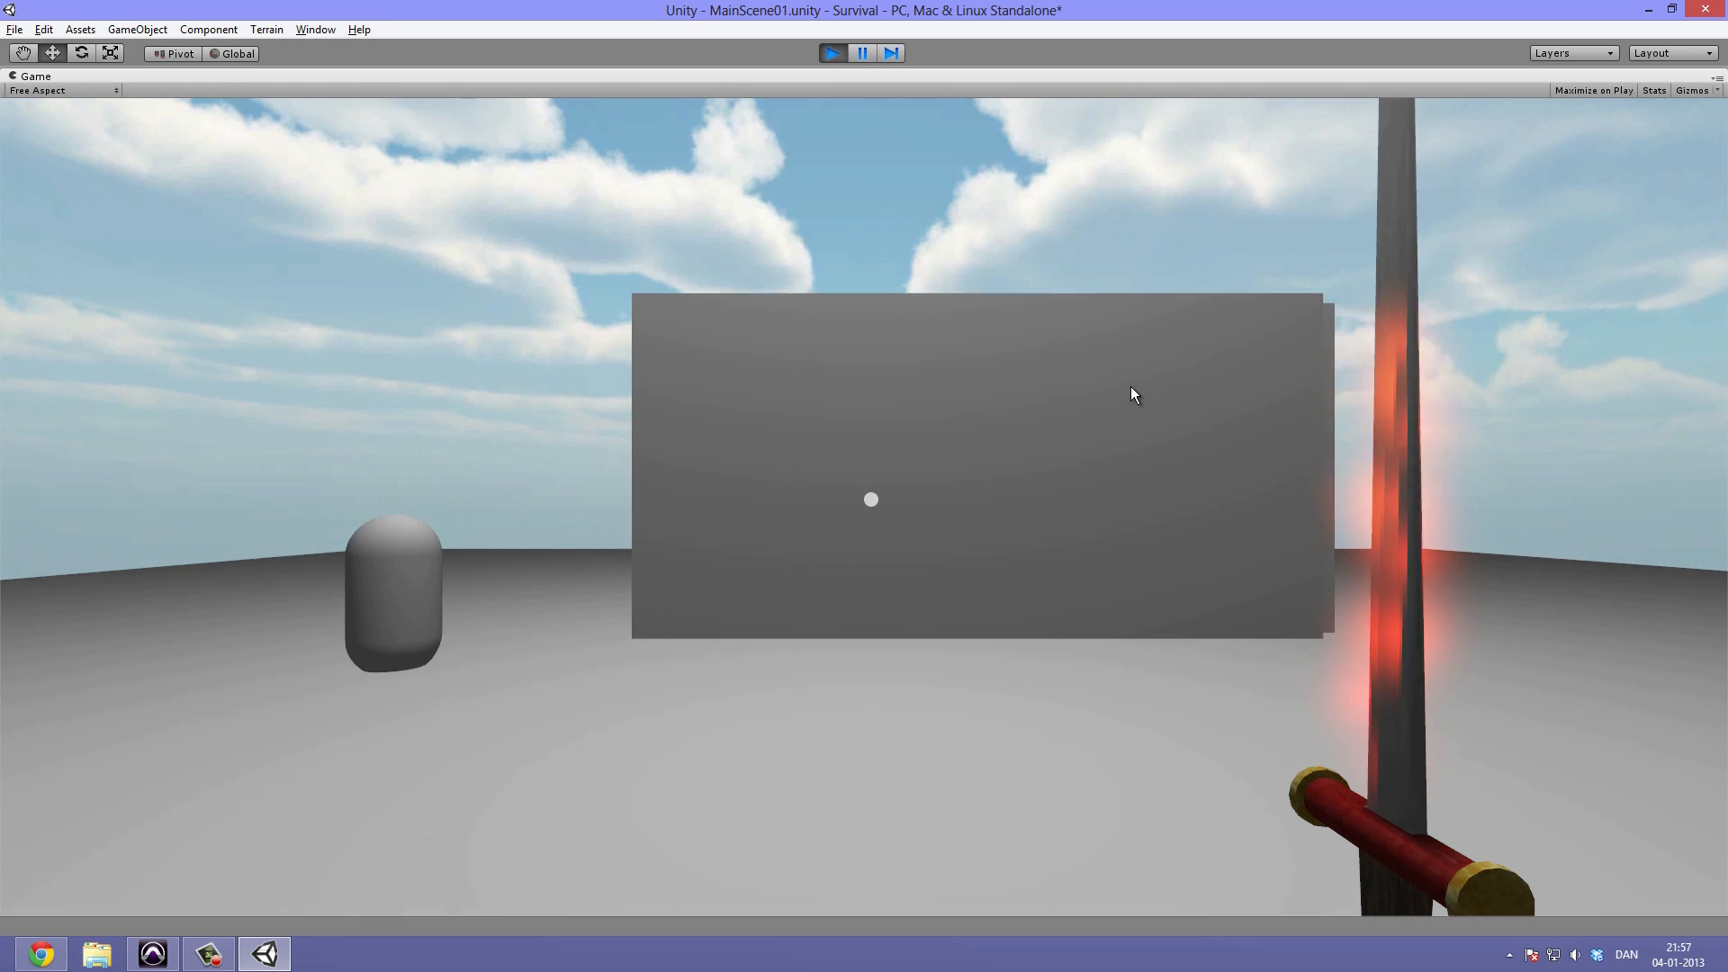
{"action": "key", "text": "w"}
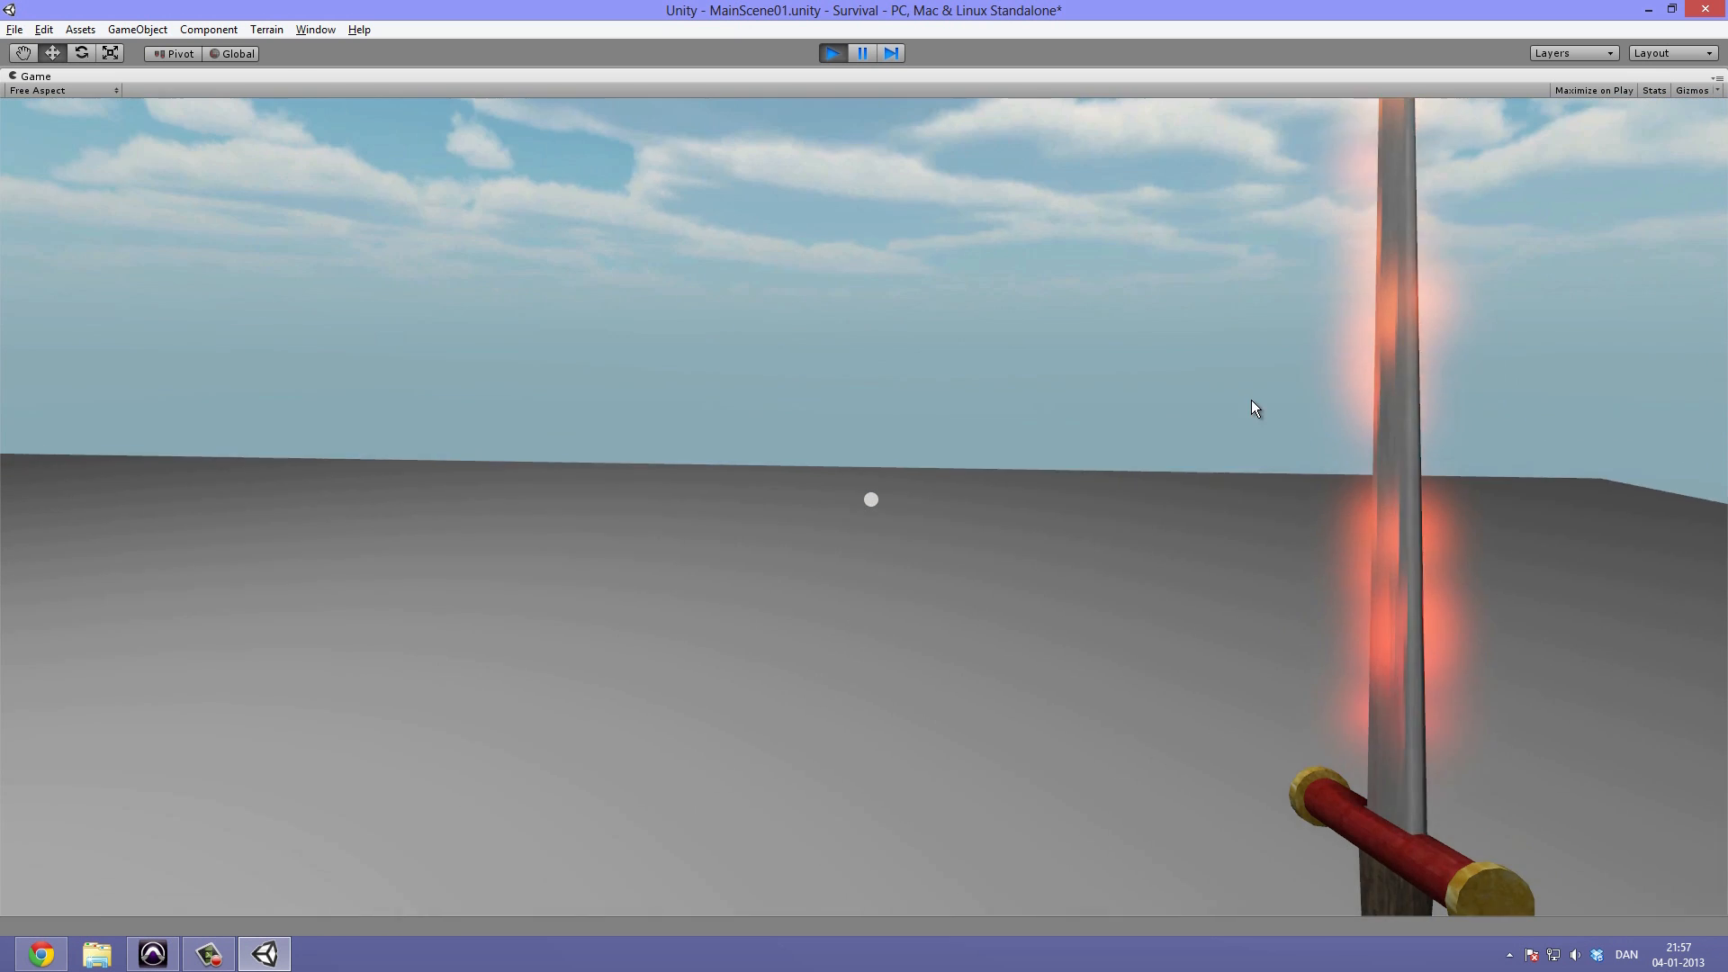
{"action": "key", "text": "ctrl+p"}
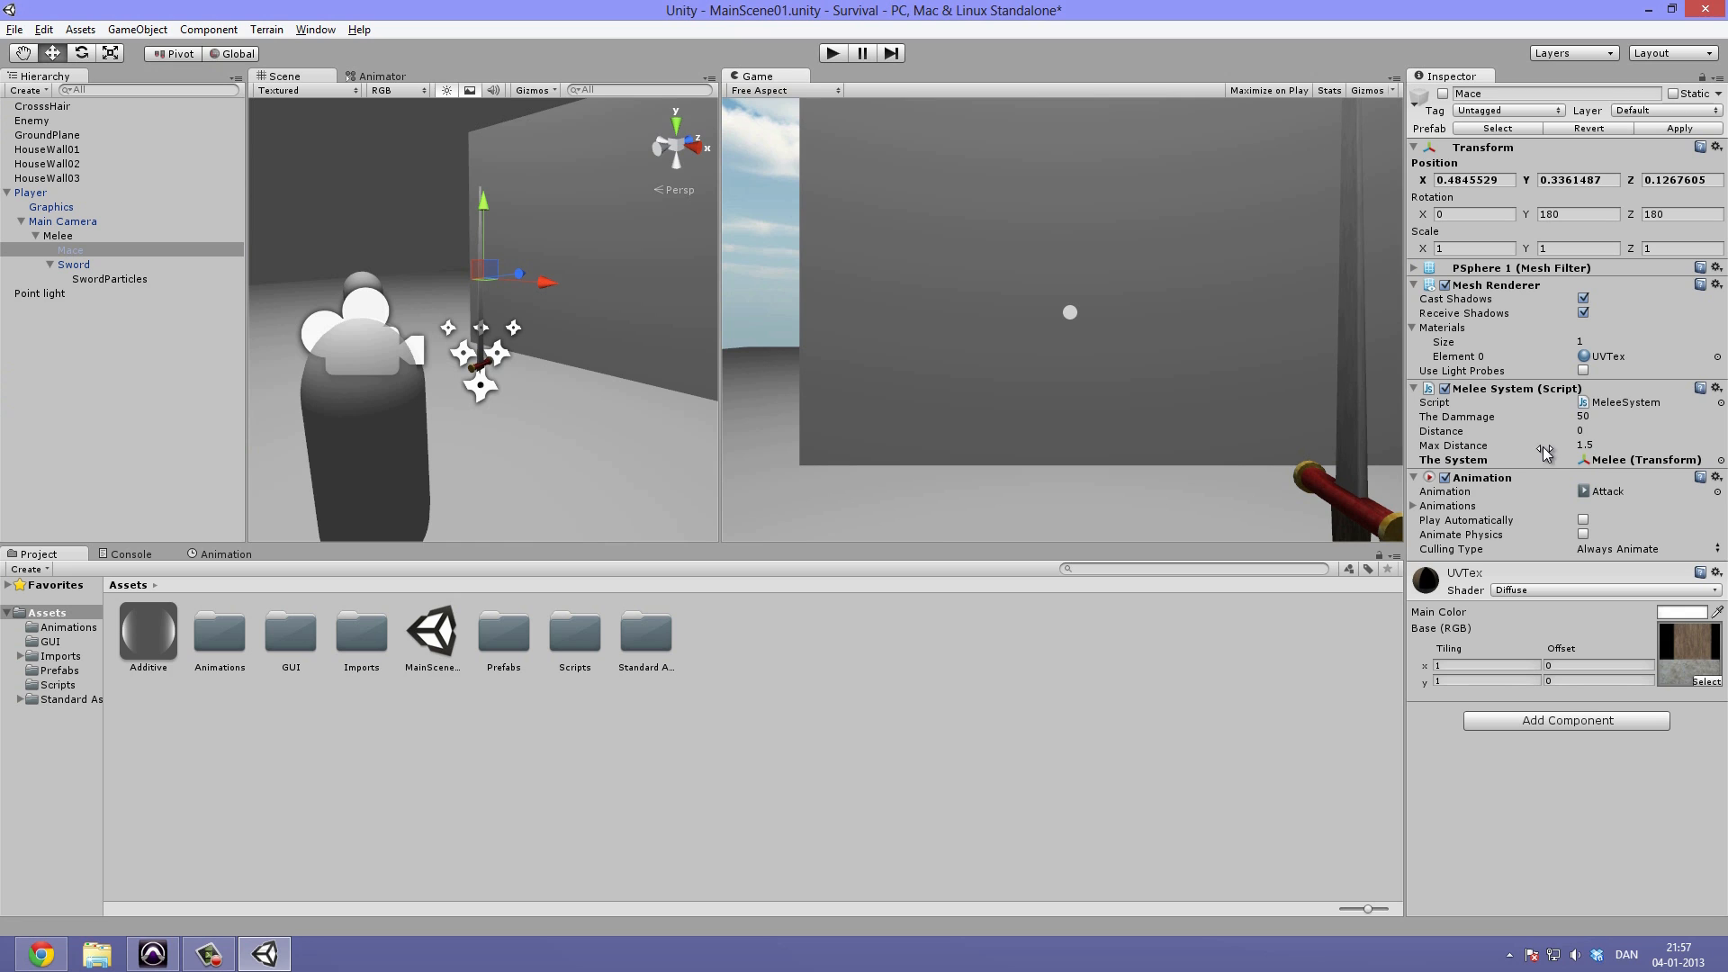
Enable Prewarm on the SwordParticles particle system and start the game.
{"action": "left_click", "coordinate": [107, 279]}
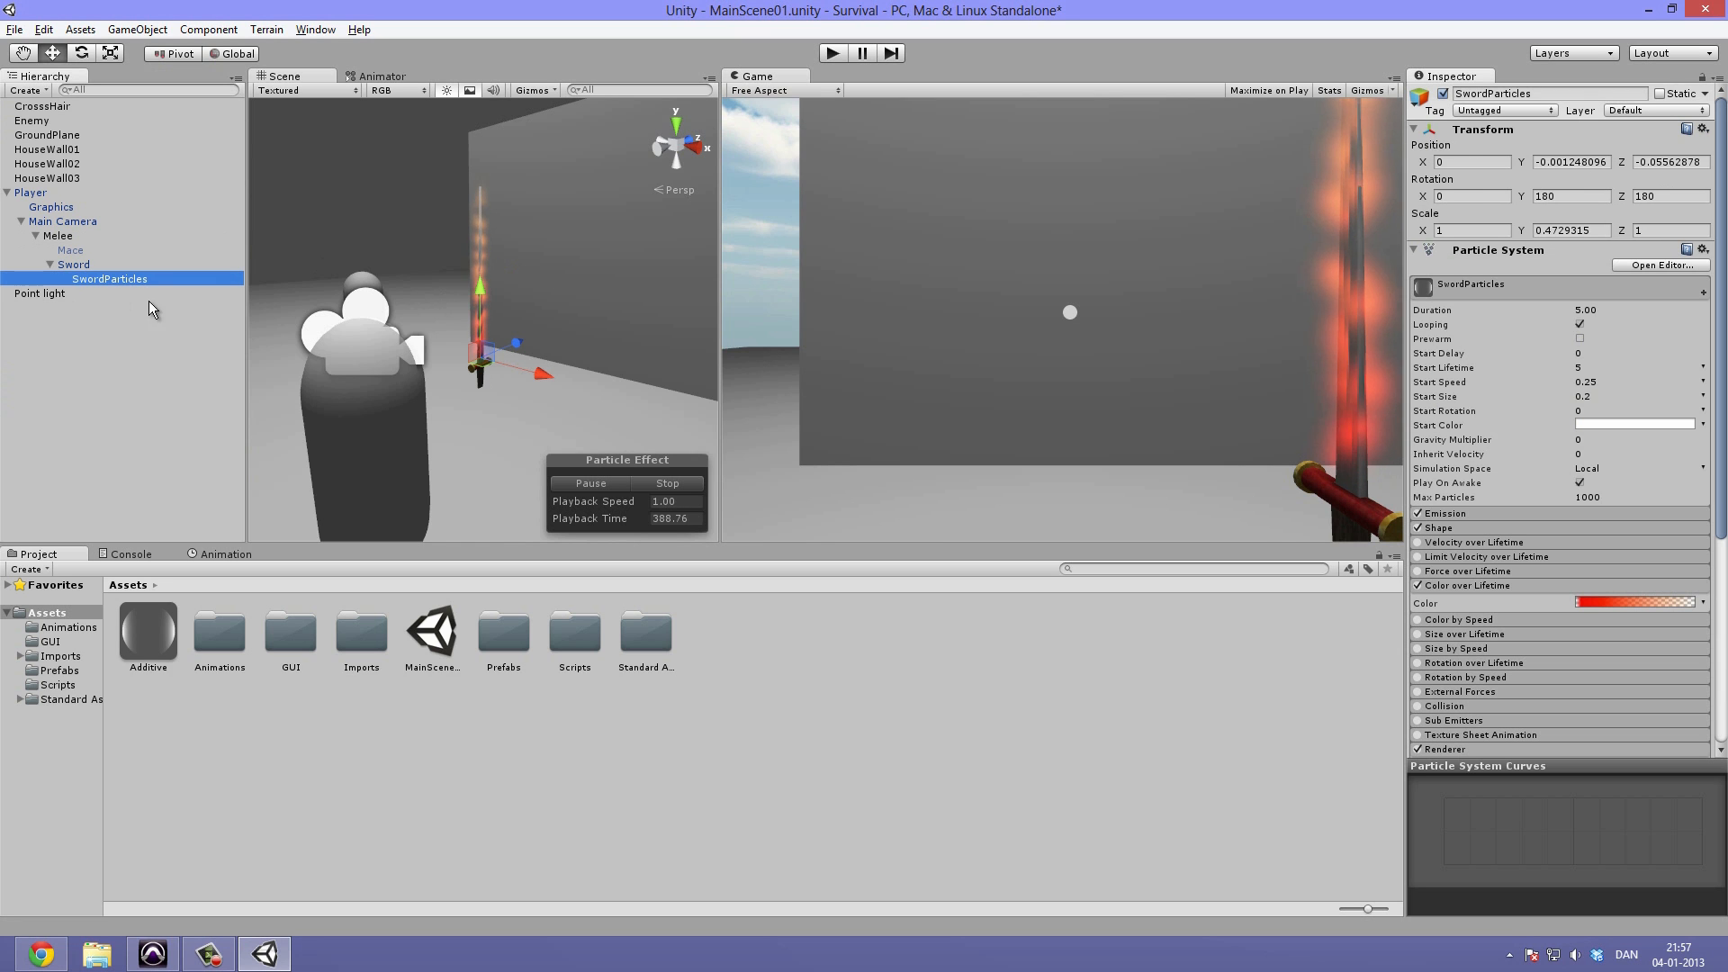
{"action": "left_click", "coordinate": [1579, 339]}
{"action": "key", "text": "ctrl+p"}
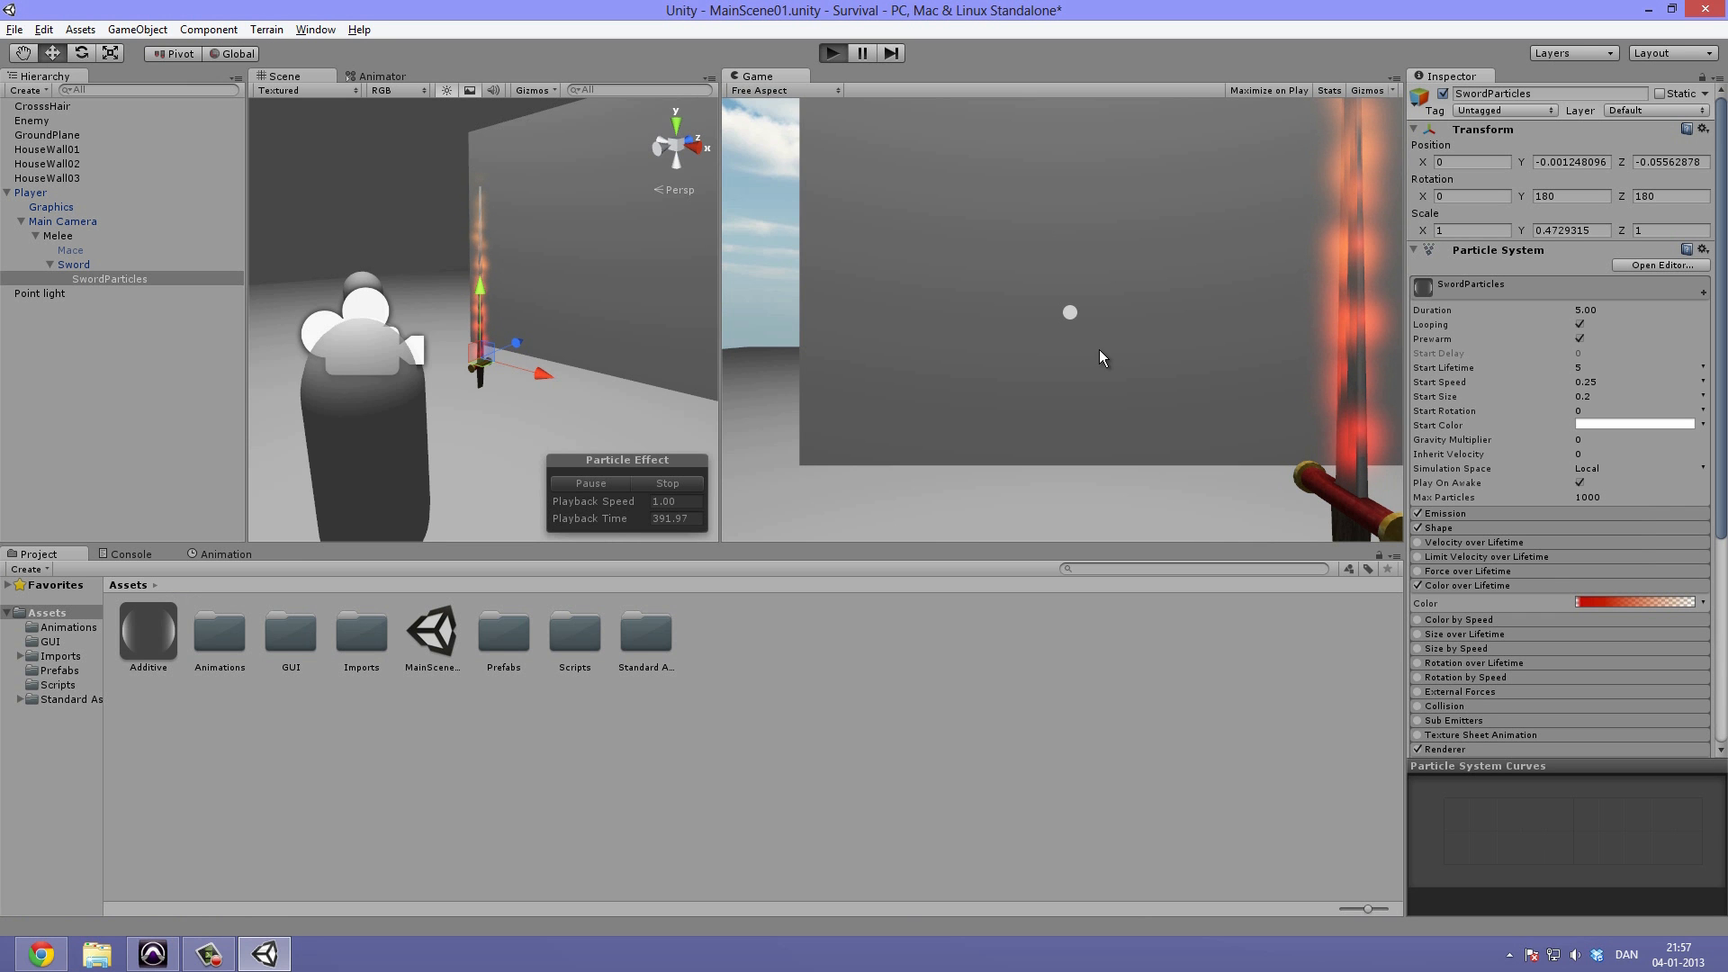
Walk around in the running game to check the prewarmed sword particles, and stop playback.
{"action": "key", "text": "w"}
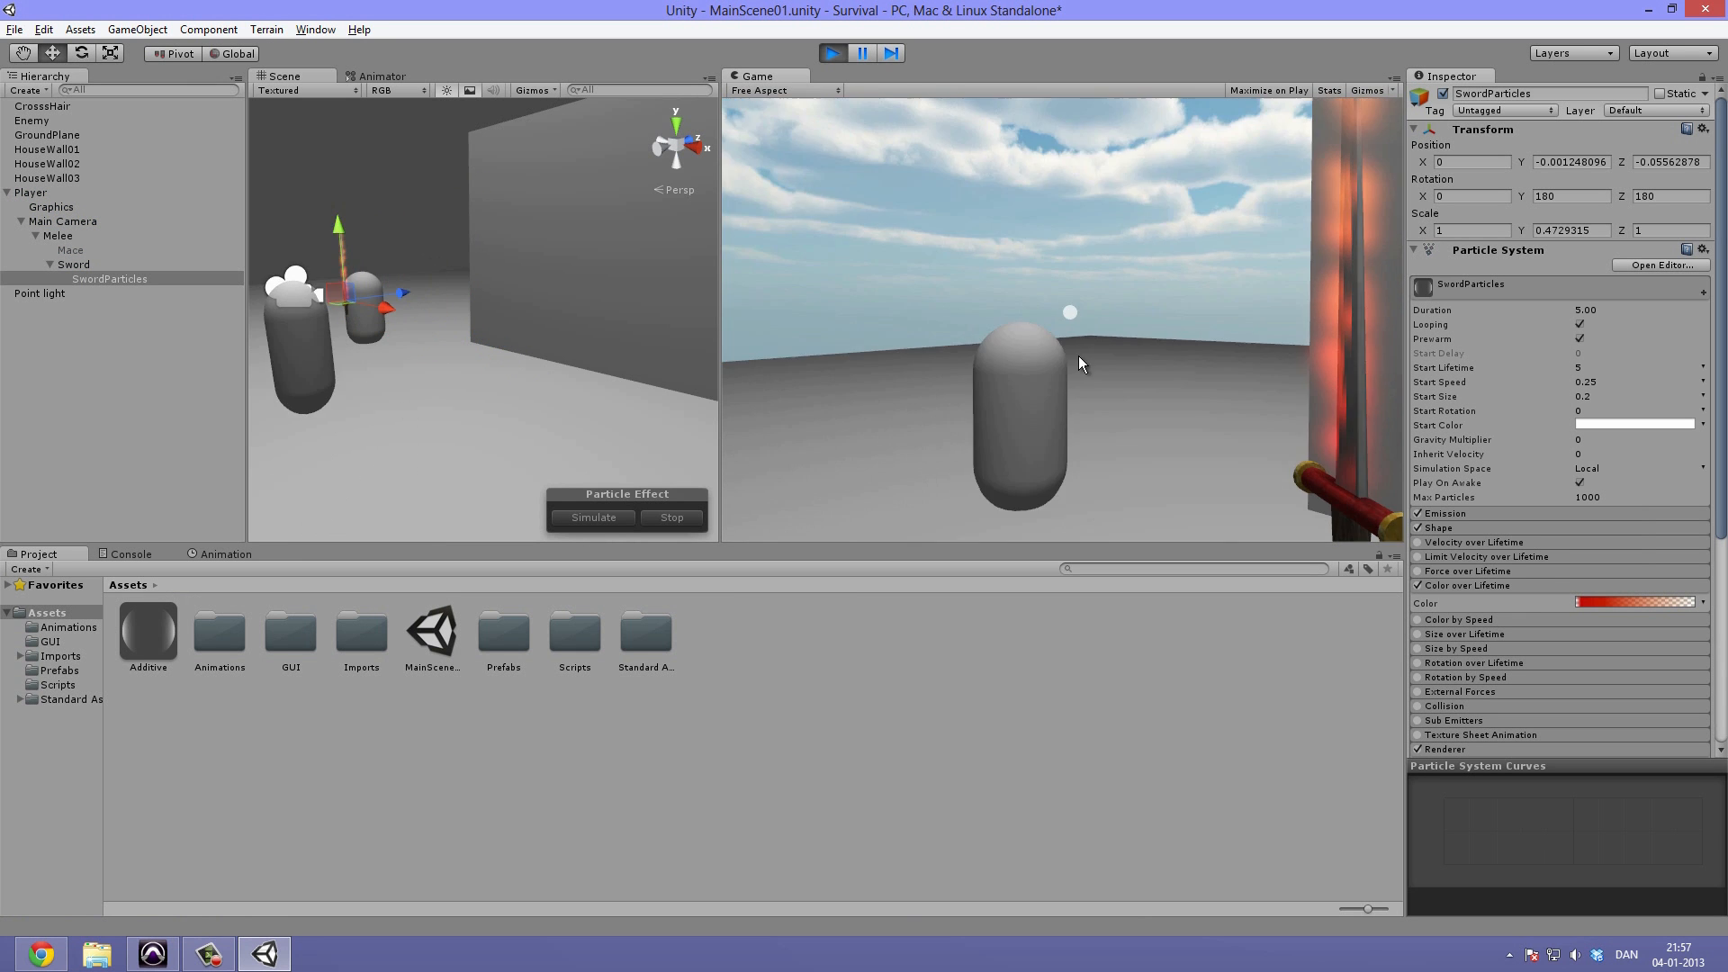
{"action": "key", "text": "w"}
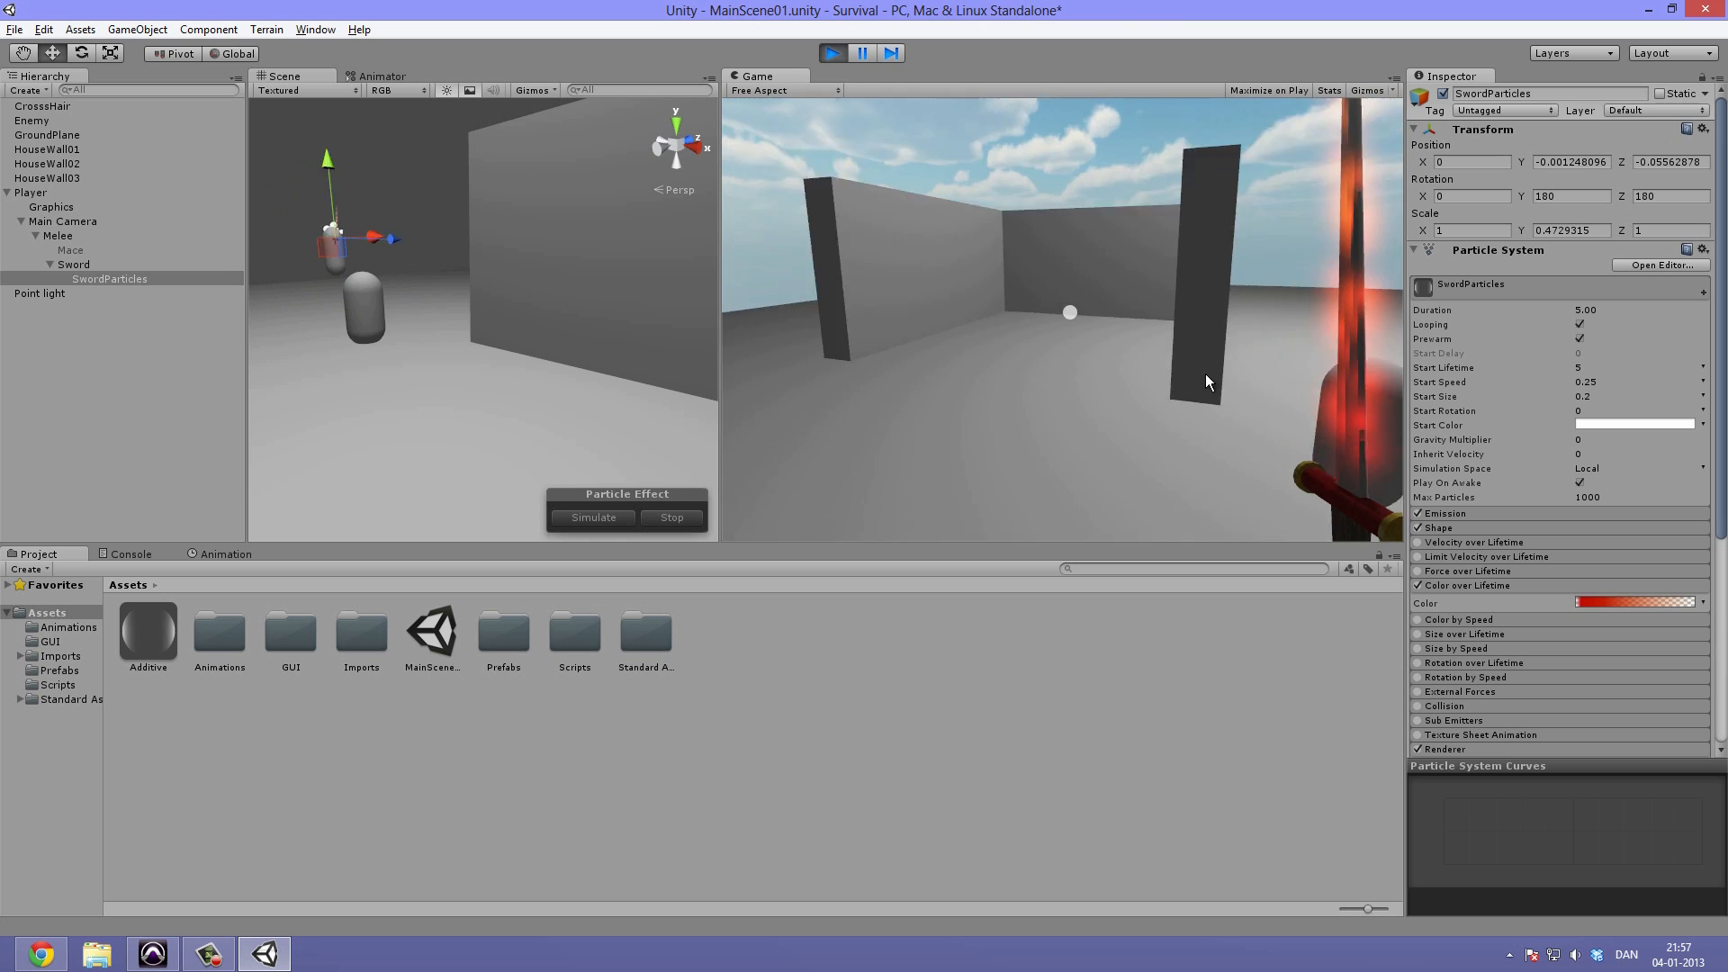
{"action": "key", "text": "w"}
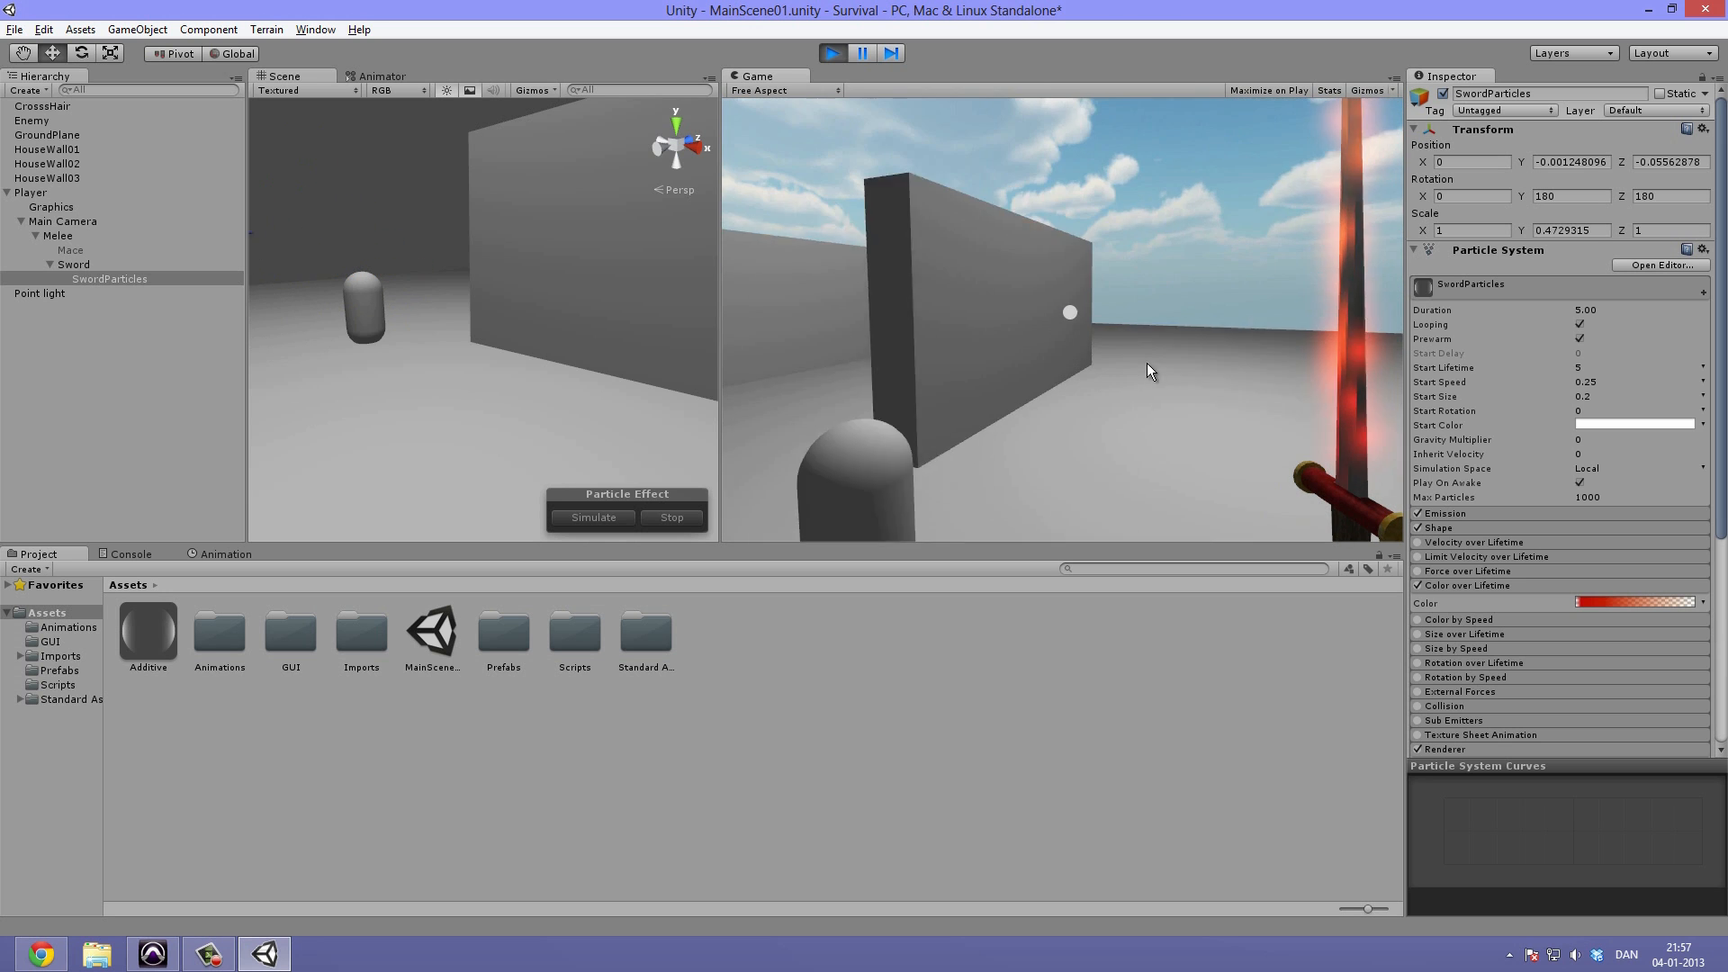
{"action": "key", "text": "w"}
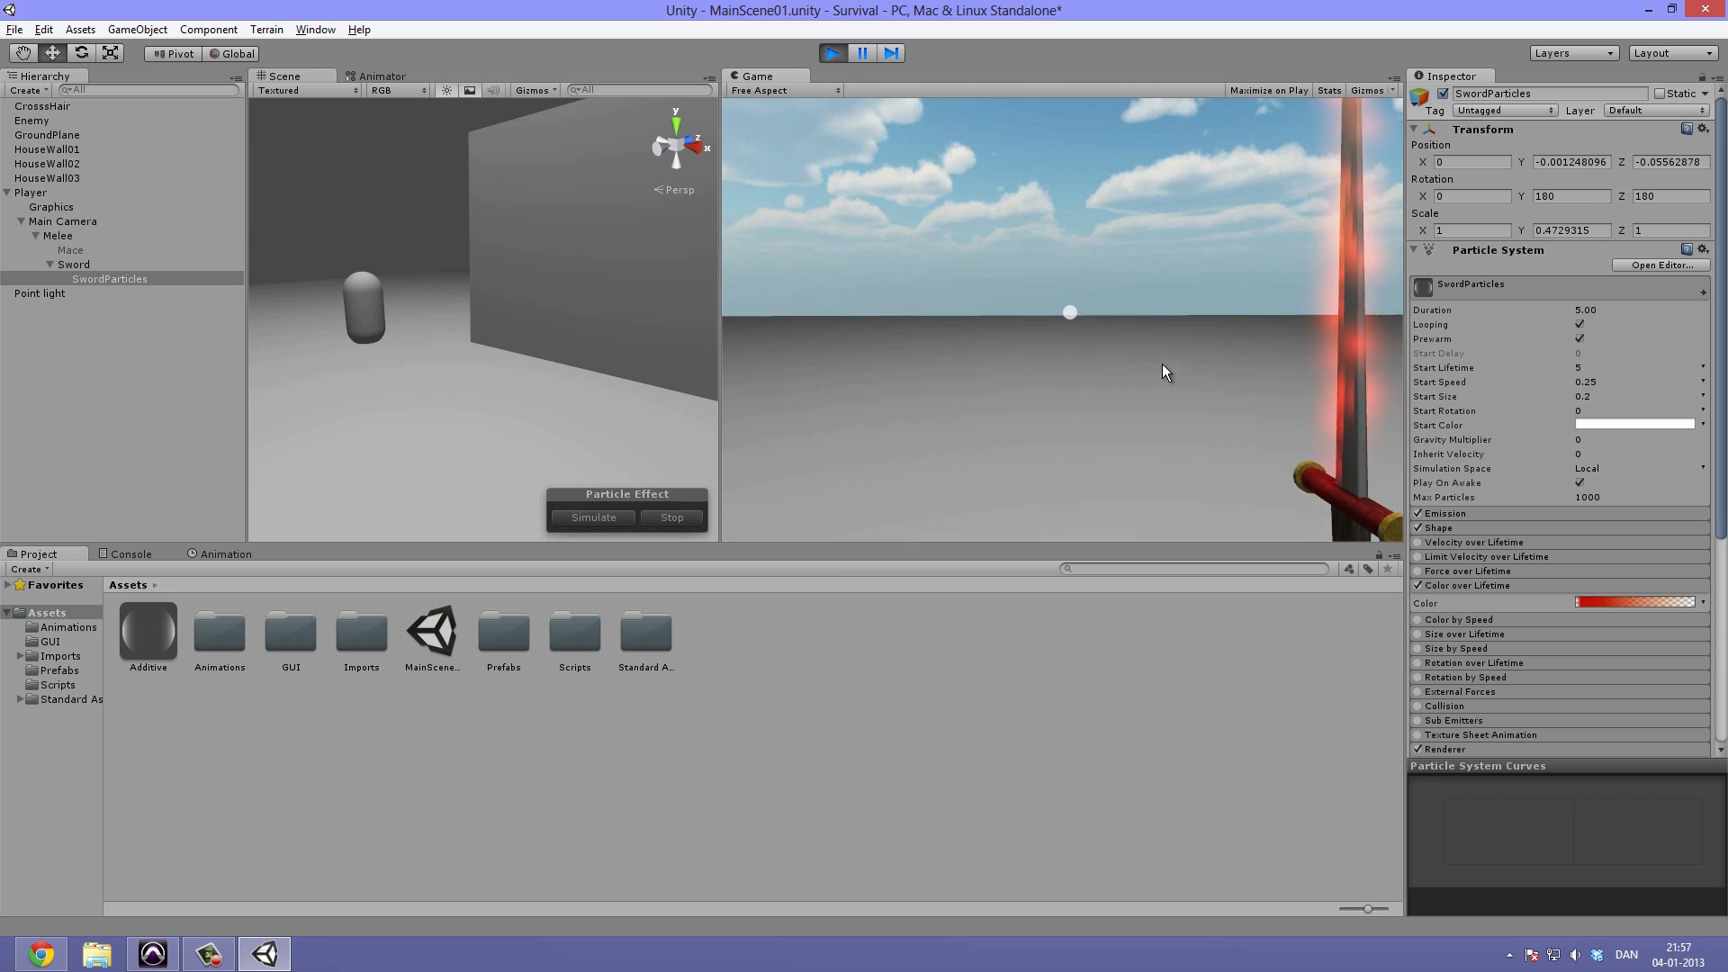
{"action": "key", "text": "ctrl+p"}
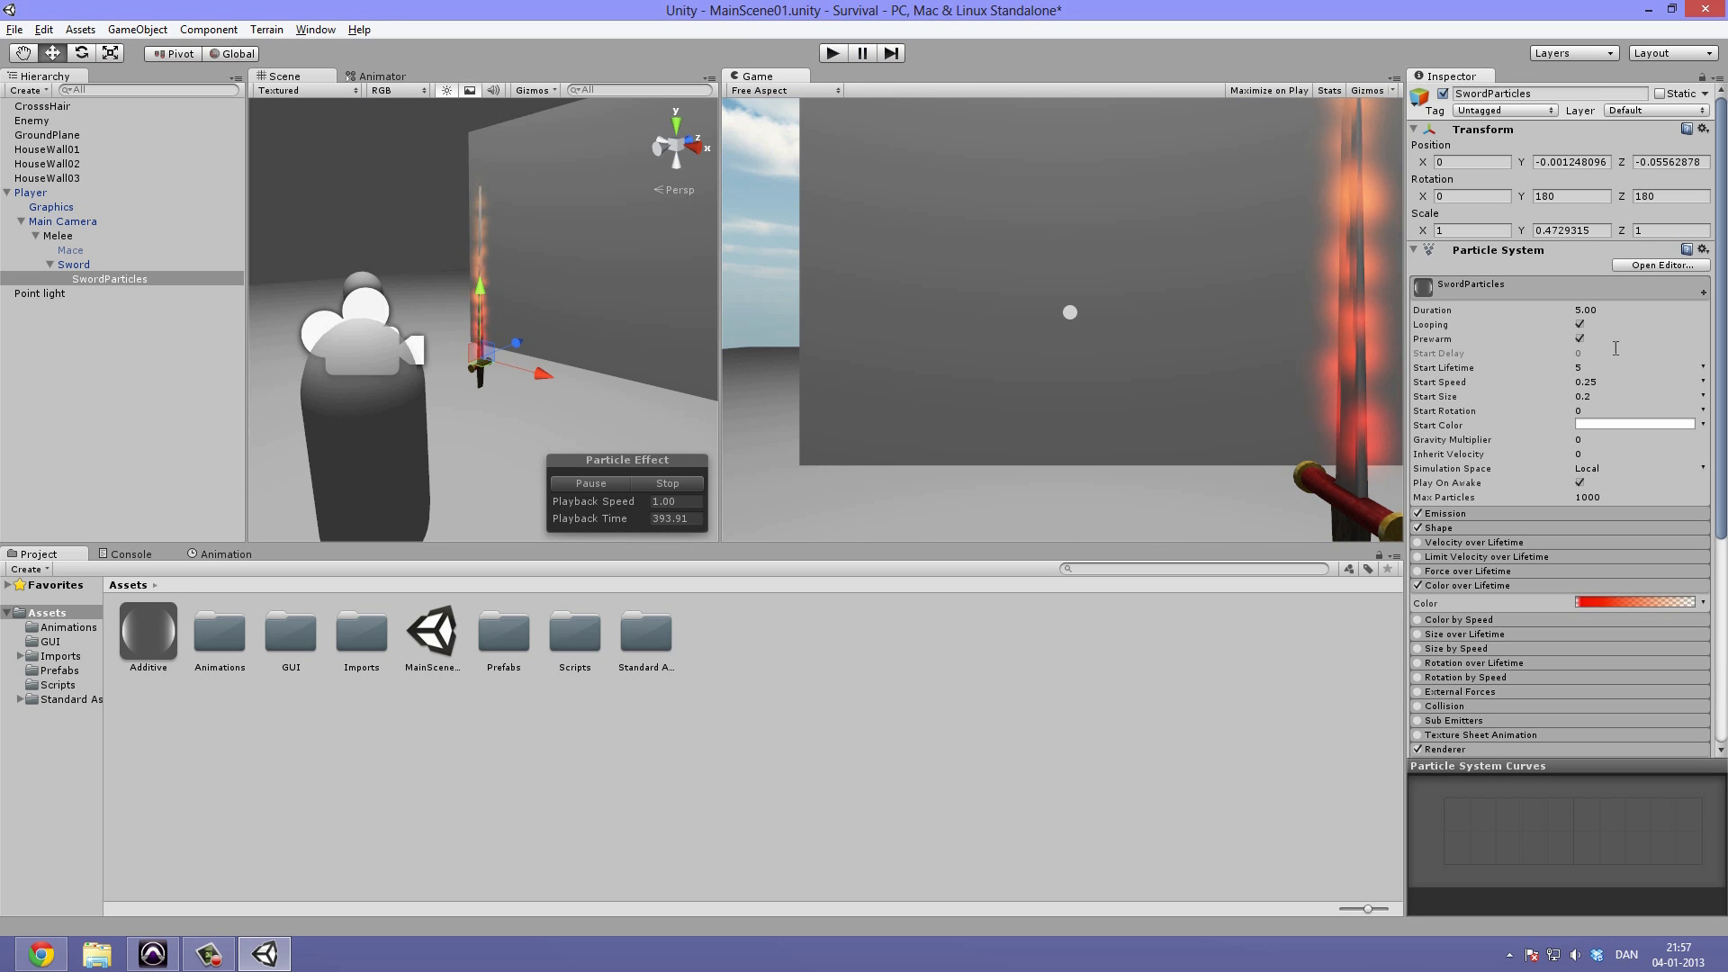
Try the World simulation space for SwordParticles in a short play-test, and return the setting to Local.
{"action": "left_click", "coordinate": [1607, 468]}
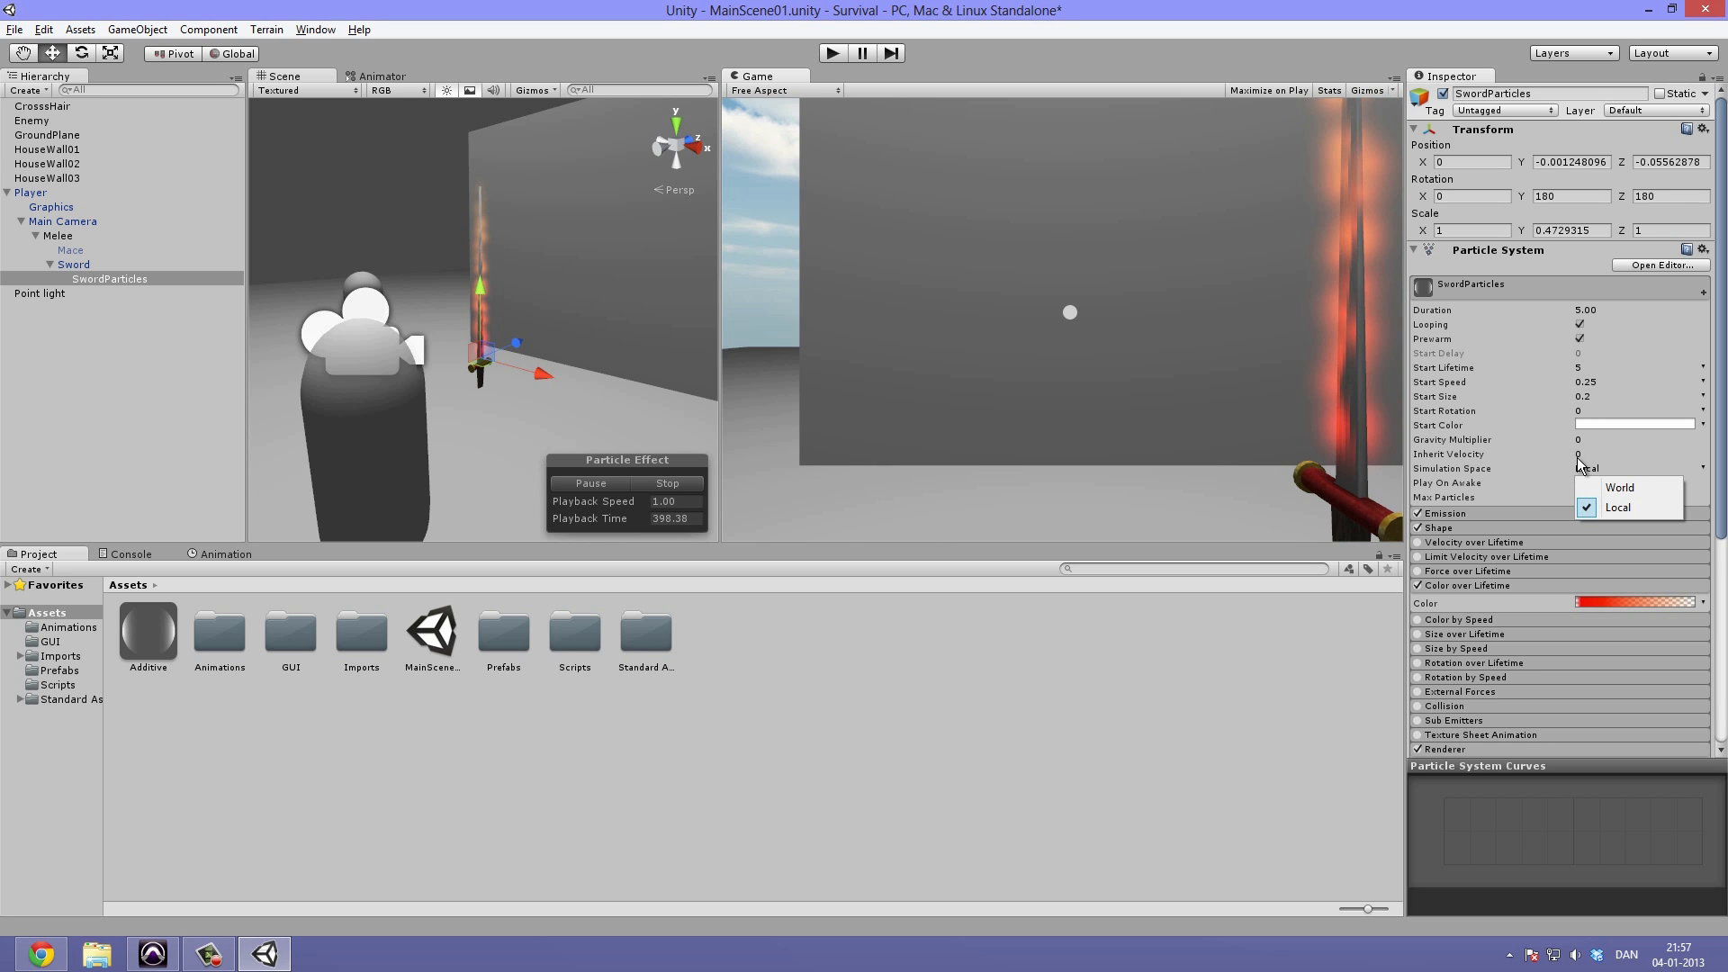
{"action": "left_click", "coordinate": [1645, 484]}
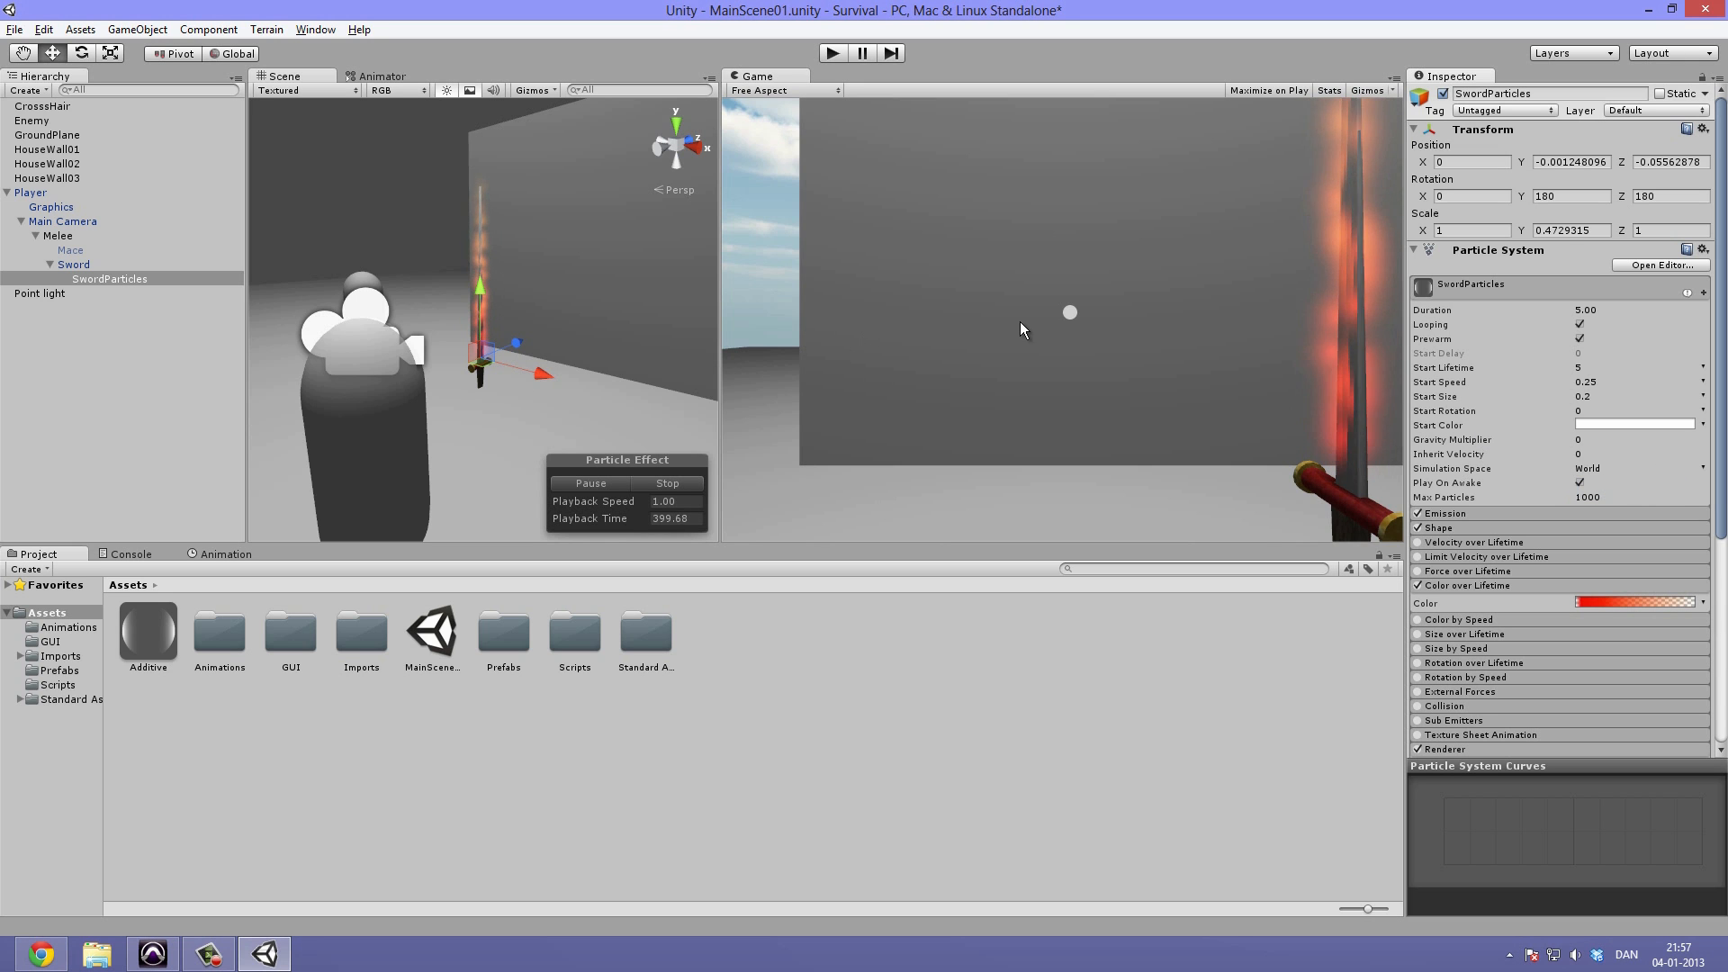
{"action": "key", "text": "ctrl+p"}
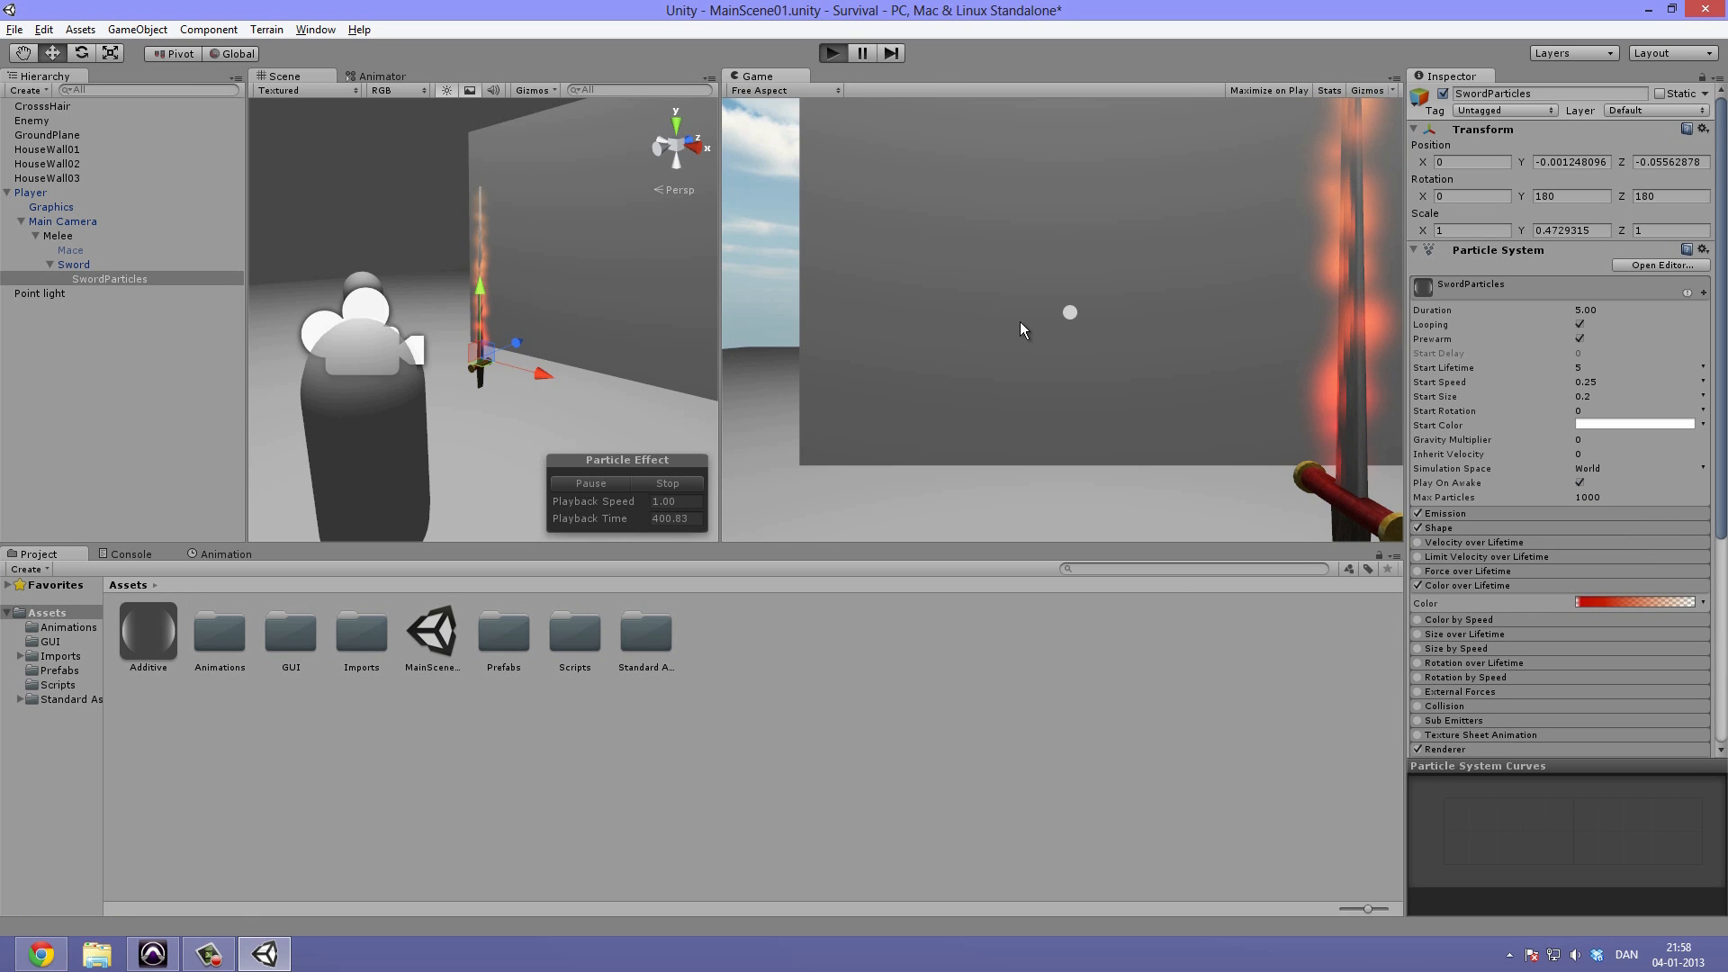
{"action": "key", "text": "s"}
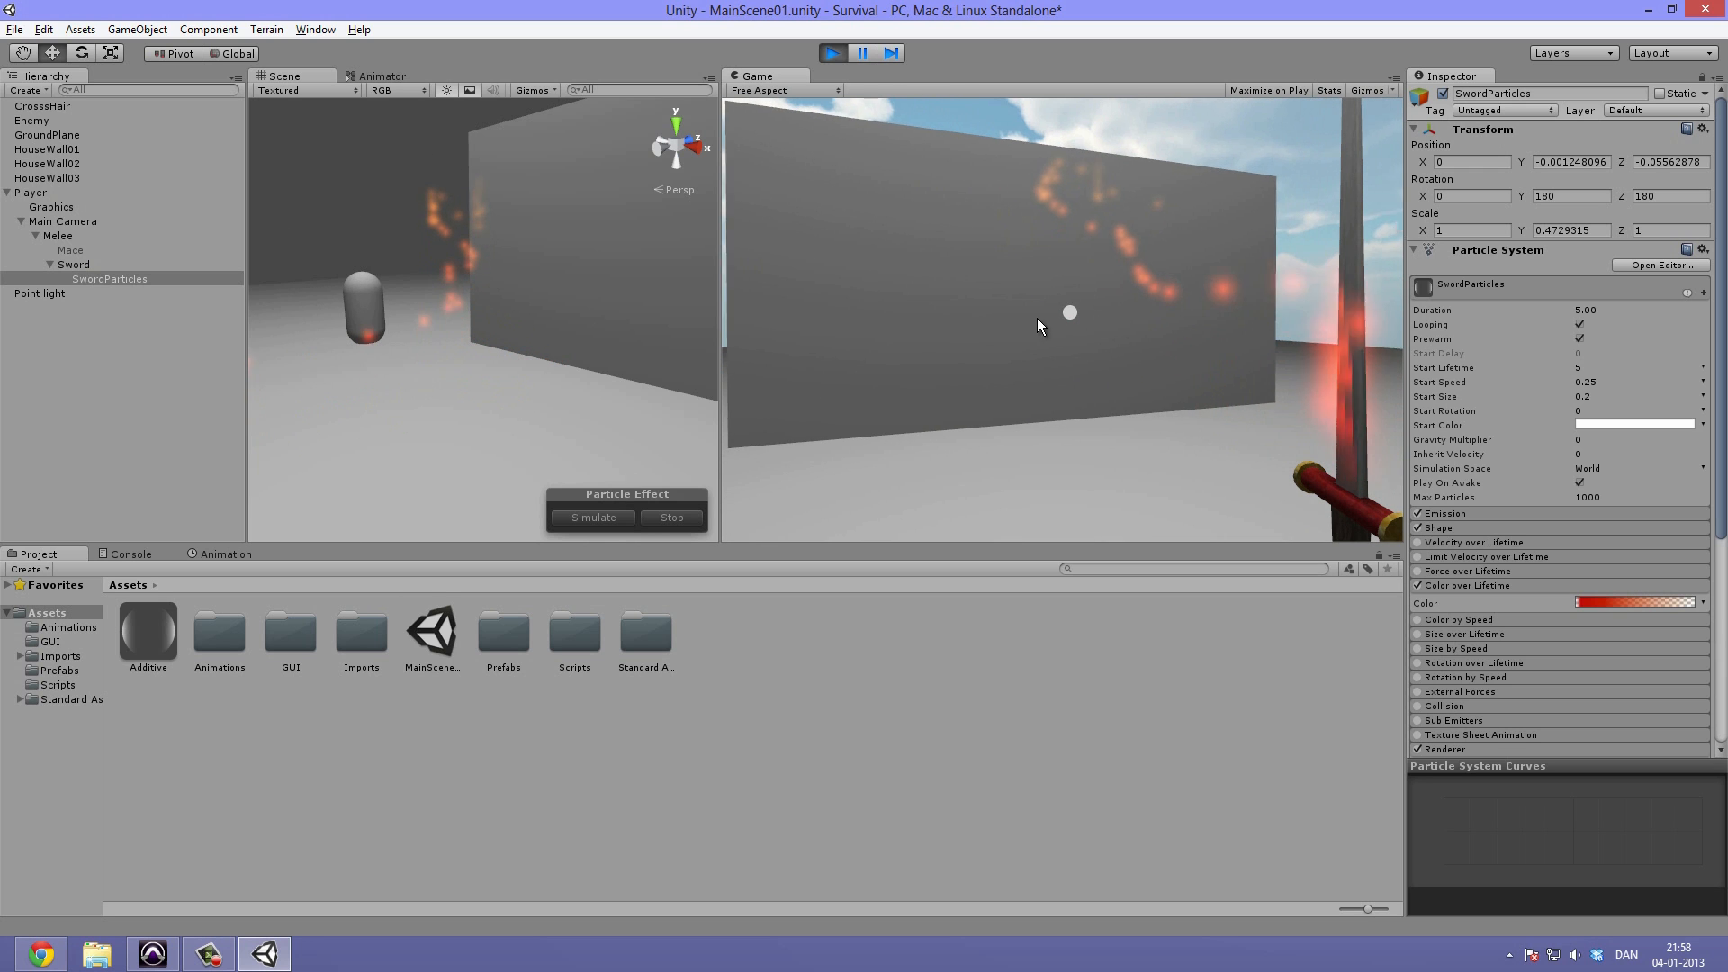
{"action": "key", "text": "d"}
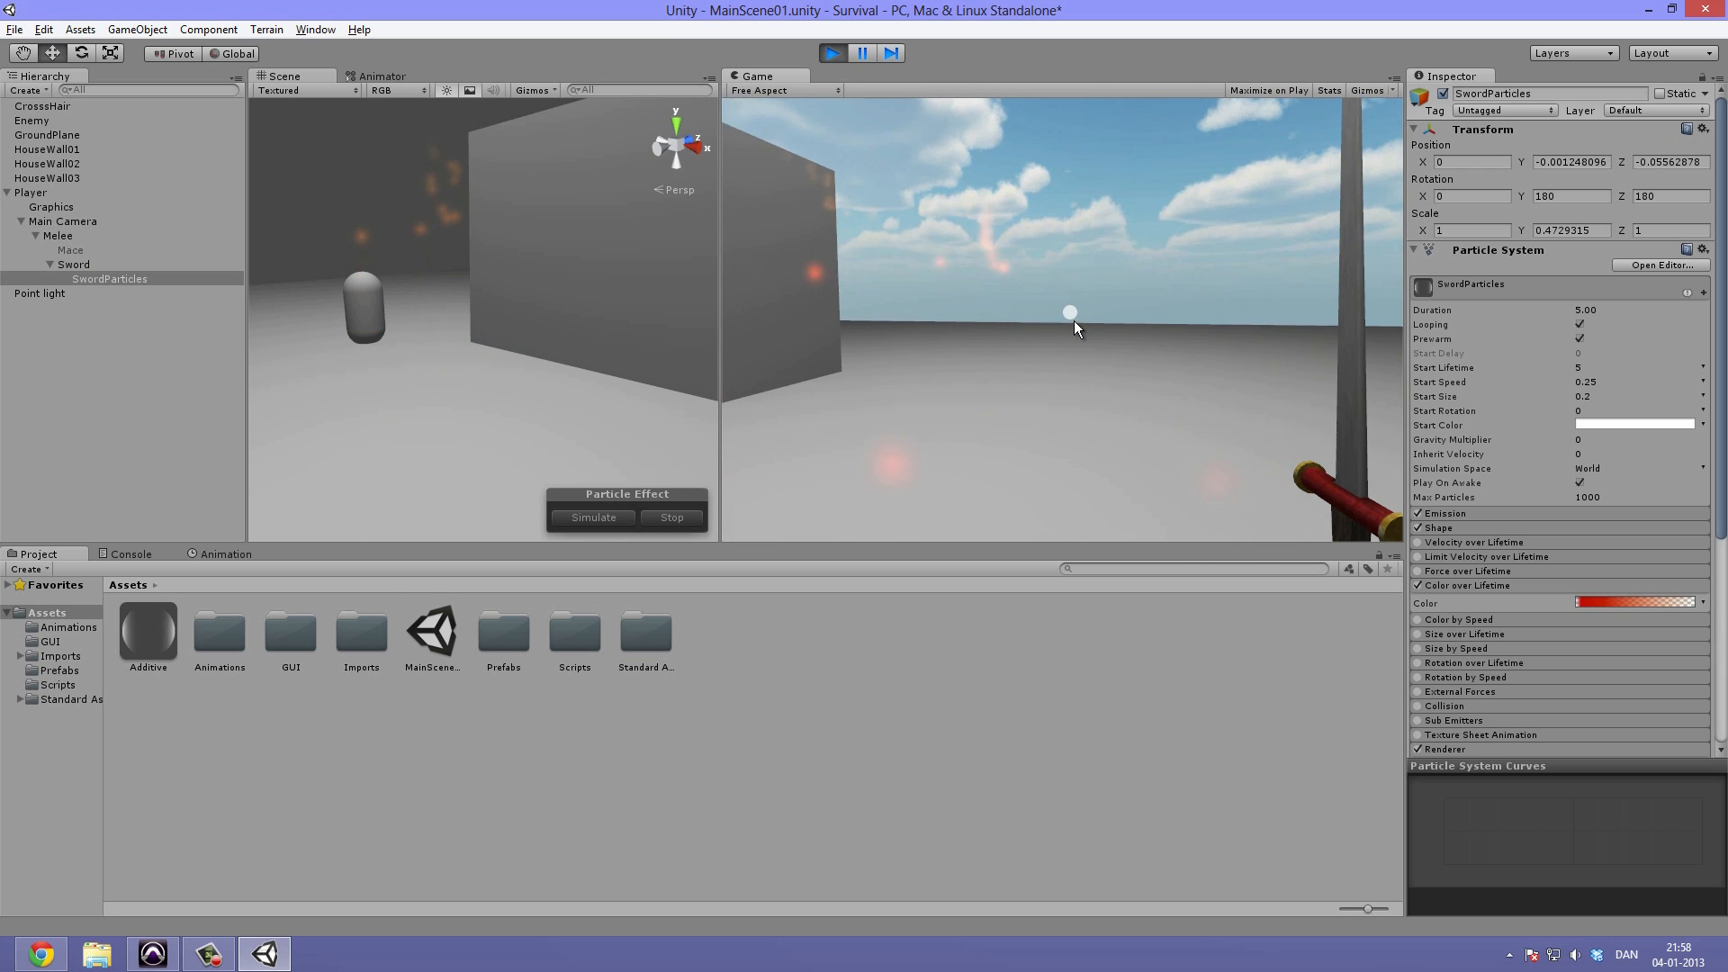
{"action": "key", "text": "ctrl+p"}
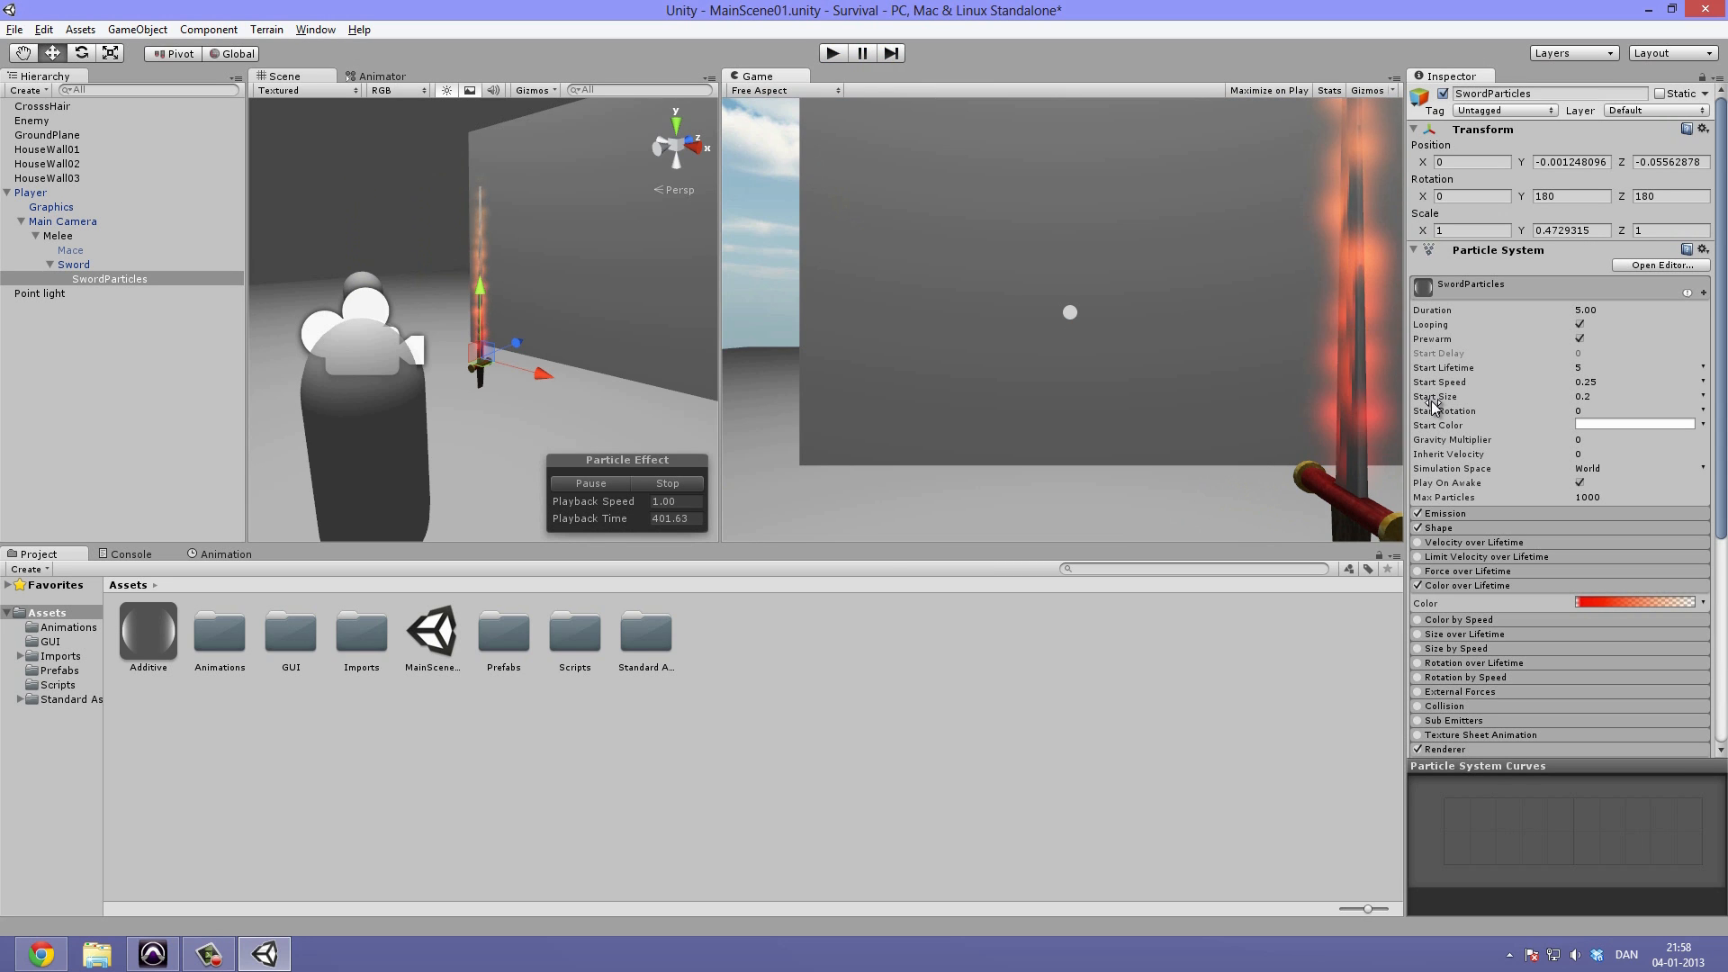
{"action": "left_click", "coordinate": [1606, 468]}
{"action": "left_click", "coordinate": [1621, 490]}
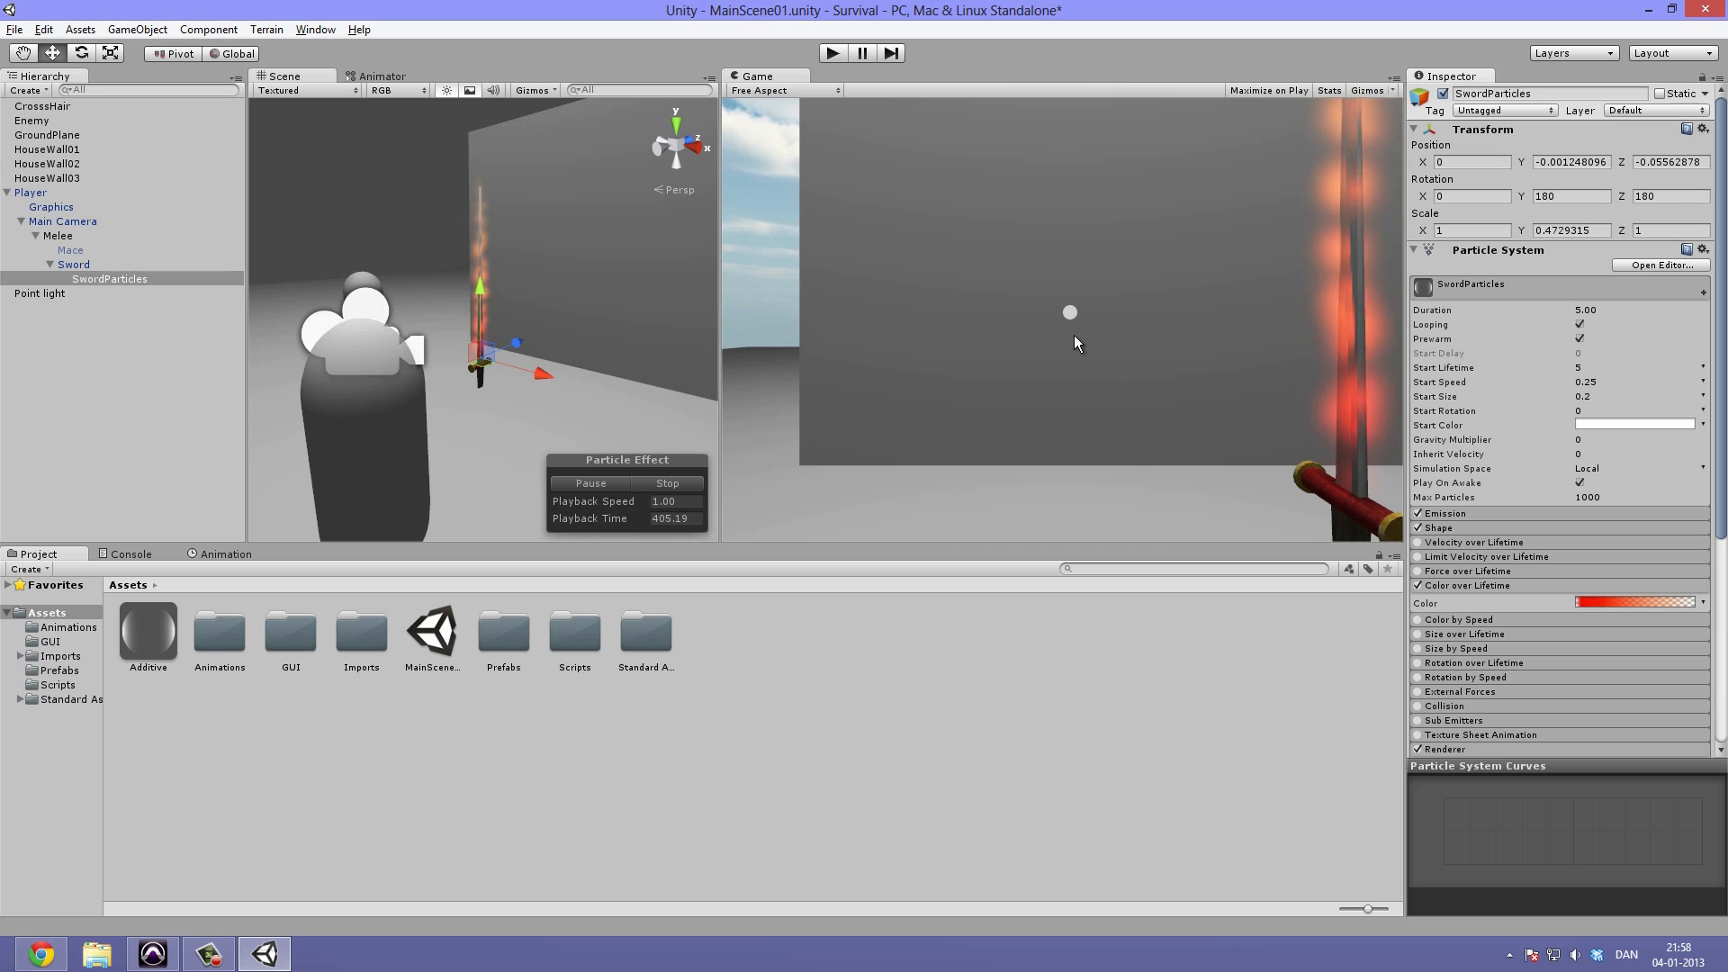
Stop the particle preview, collapse the Sword object under Melee, and apply its changes to the Sword prefab.
{"action": "left_click", "coordinate": [673, 483]}
{"action": "left_click", "coordinate": [56, 264]}
{"action": "left_click", "coordinate": [51, 263]}
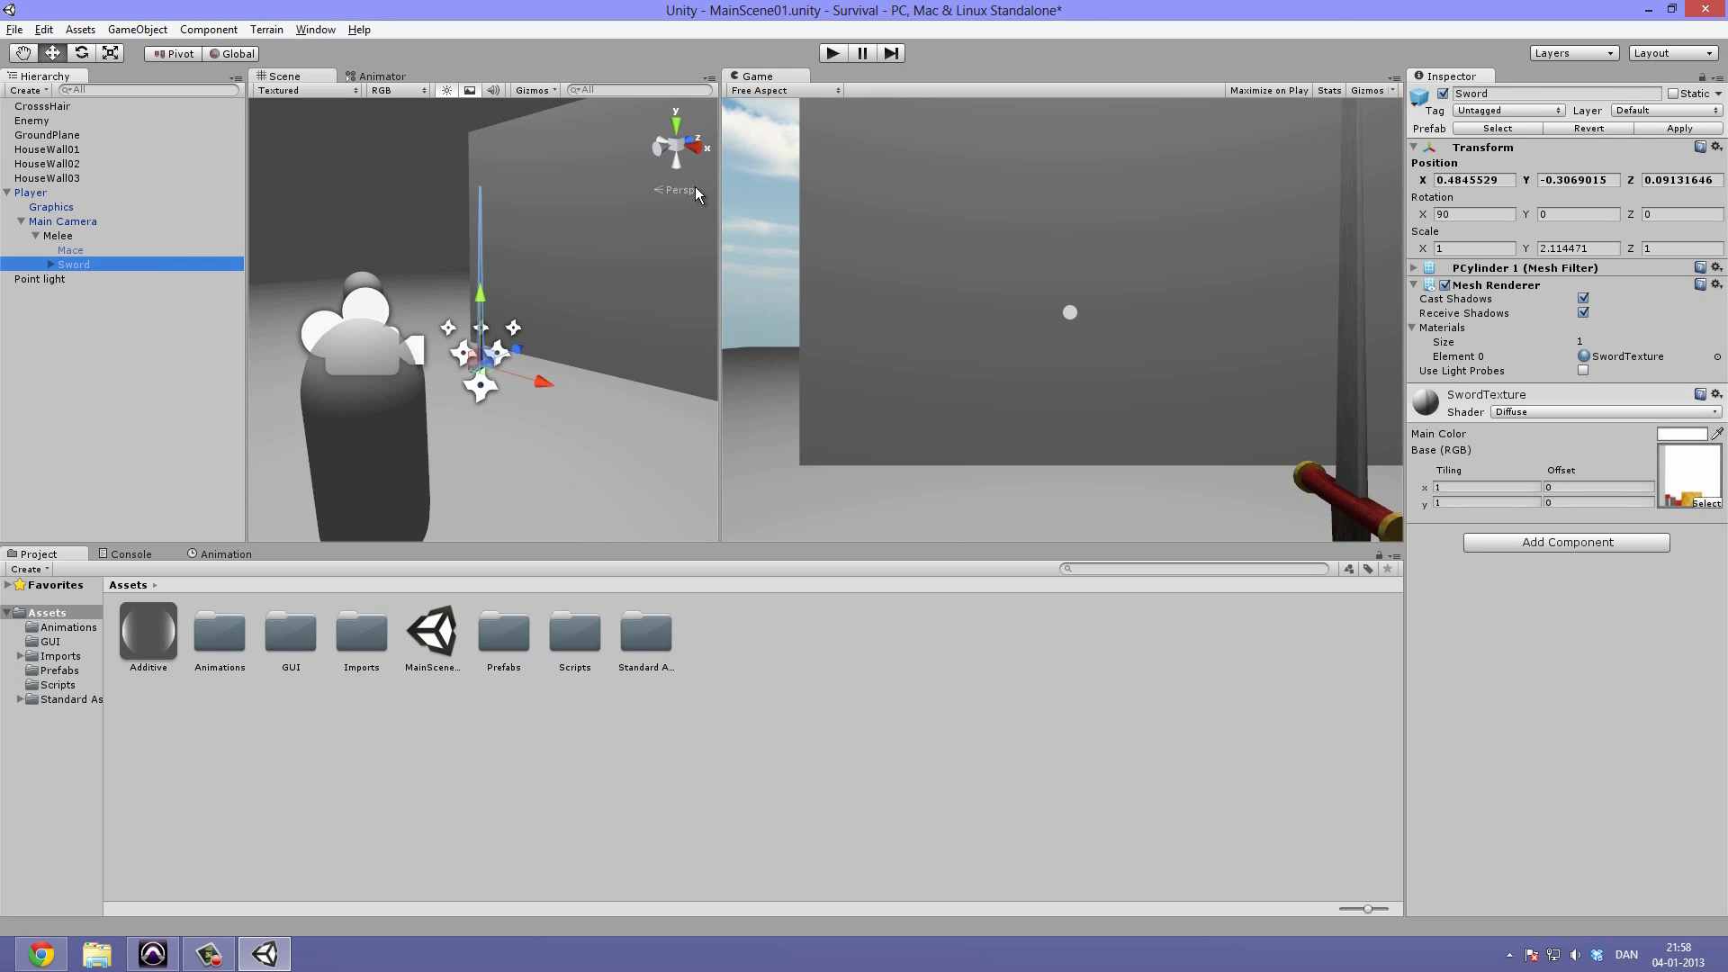
{"action": "left_click", "coordinate": [1688, 130]}
{"action": "left_click", "coordinate": [129, 265]}
Place an instance of the Sword prefab from the Prefabs folder in the scene near the player, and raise it above the ground.
{"action": "key", "text": "alt"}
{"action": "scroll", "coordinate": [553, 360], "scroll_direction": "down", "scroll_amount": 3}
{"action": "left_click", "coordinate": [504, 635]}
{"action": "double_click", "coordinate": [504, 634]}
{"action": "left_click_drag", "start_coordinate": [220, 634], "coordinate": [377, 338]}
{"action": "left_click_drag", "start_coordinate": [364, 279], "coordinate": [358, 239]}
Play-test the game, walking around to view the placed sword and its particles, and stop playback.
{"action": "key", "text": "ctrl+p"}
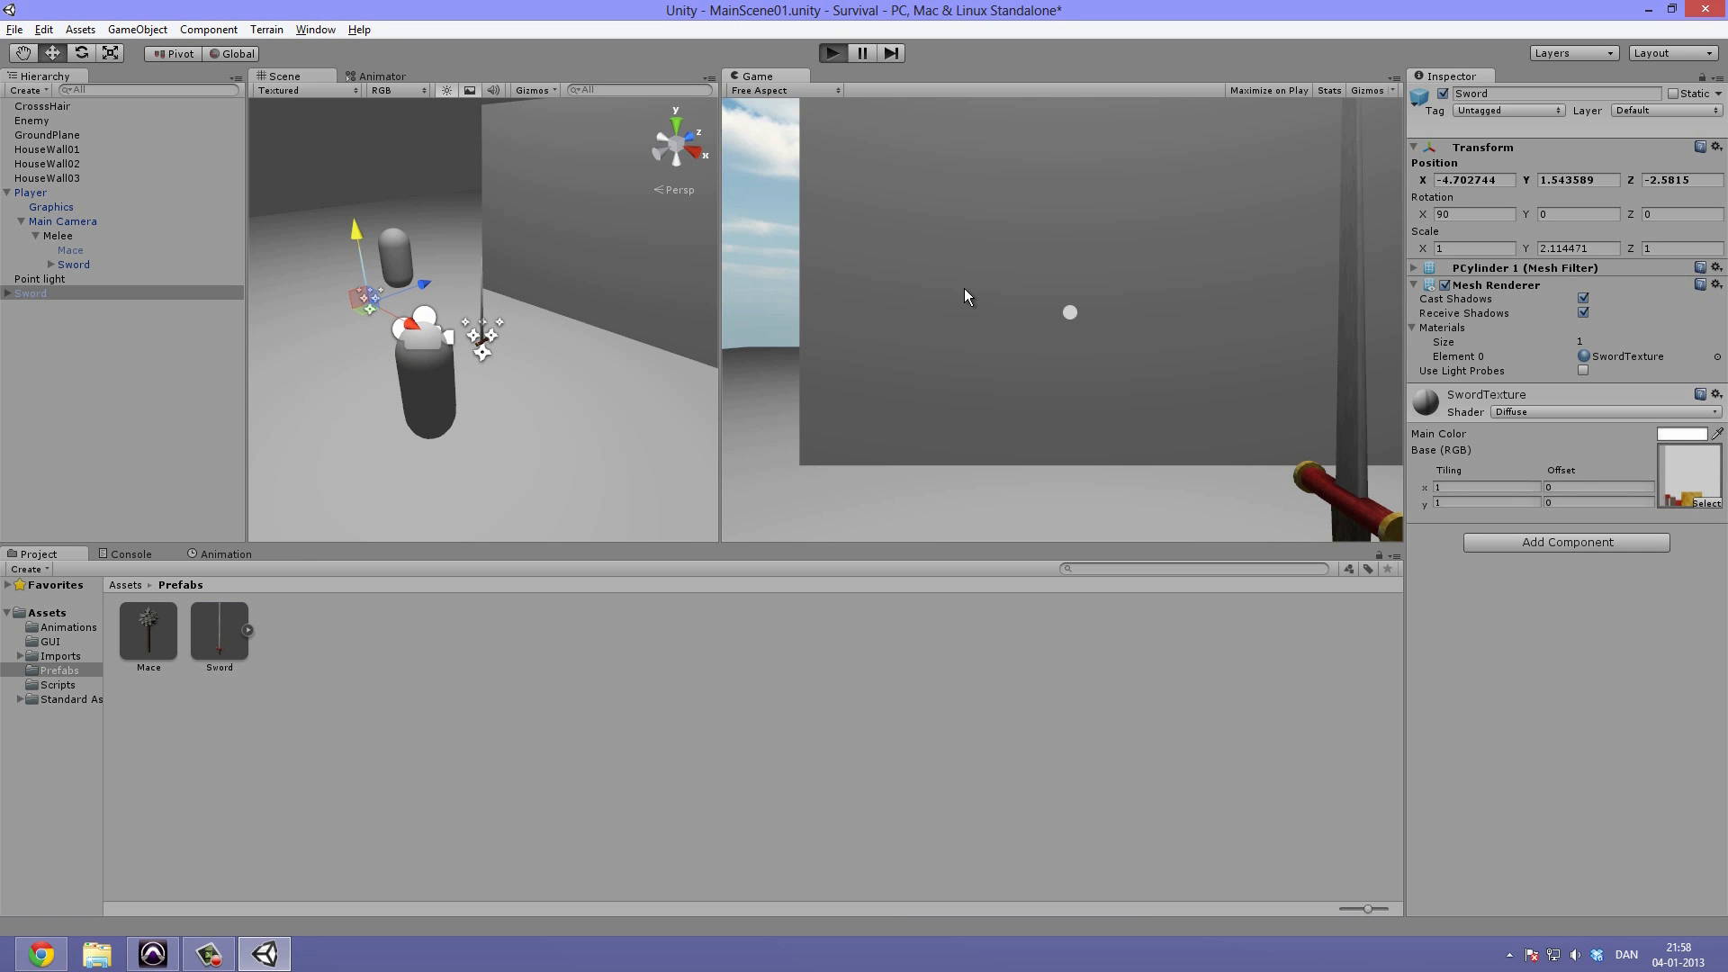
{"action": "key", "text": "s"}
{"action": "key", "text": "a"}
{"action": "key", "text": "w"}
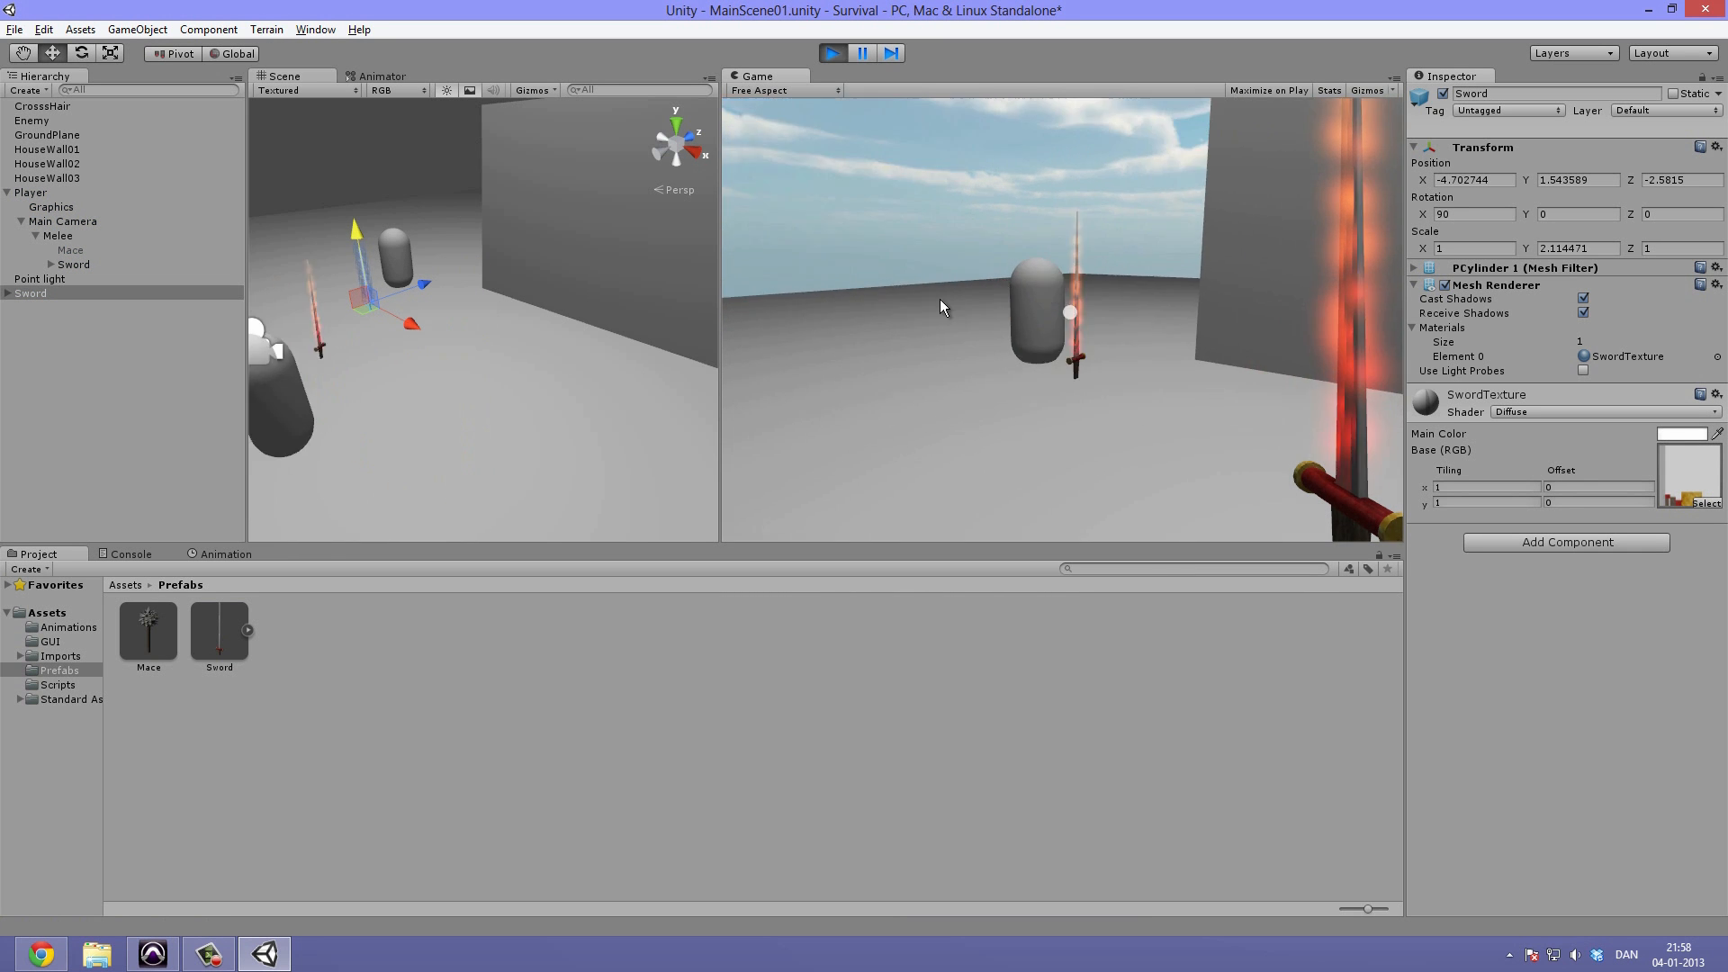
{"action": "key", "text": "ctrl+p"}
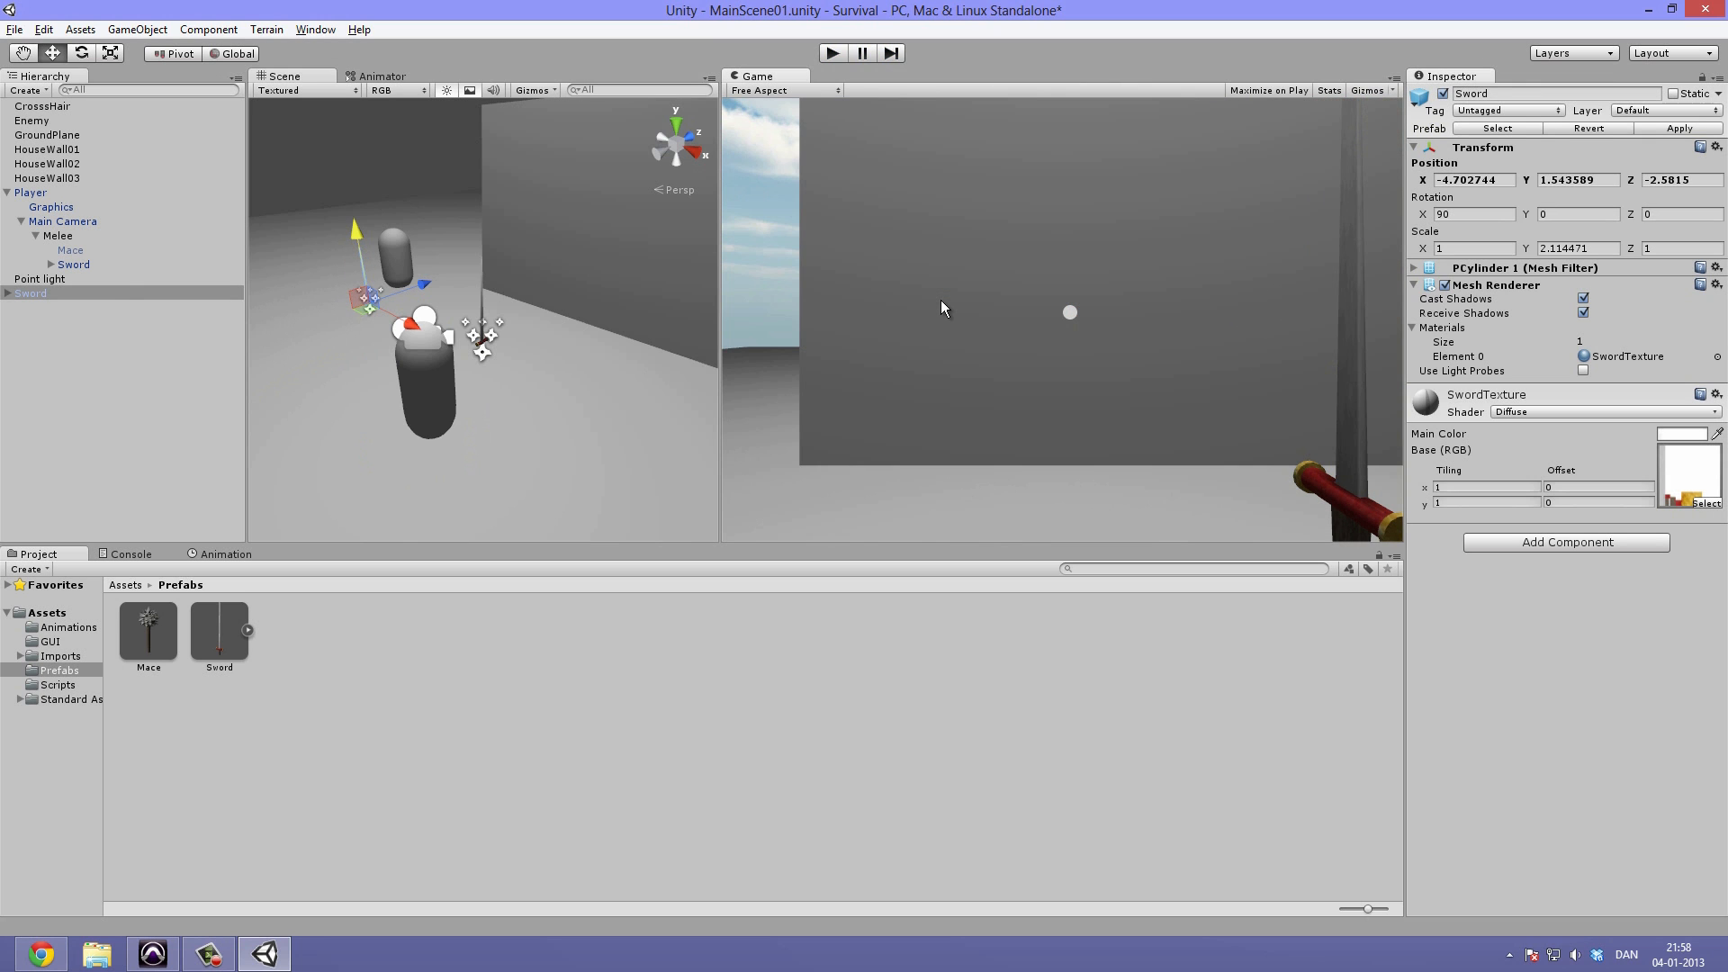
Delete the extra Sword instance at the scene's root level, and select the Sword under Melee.
{"action": "left_click", "coordinate": [103, 266]}
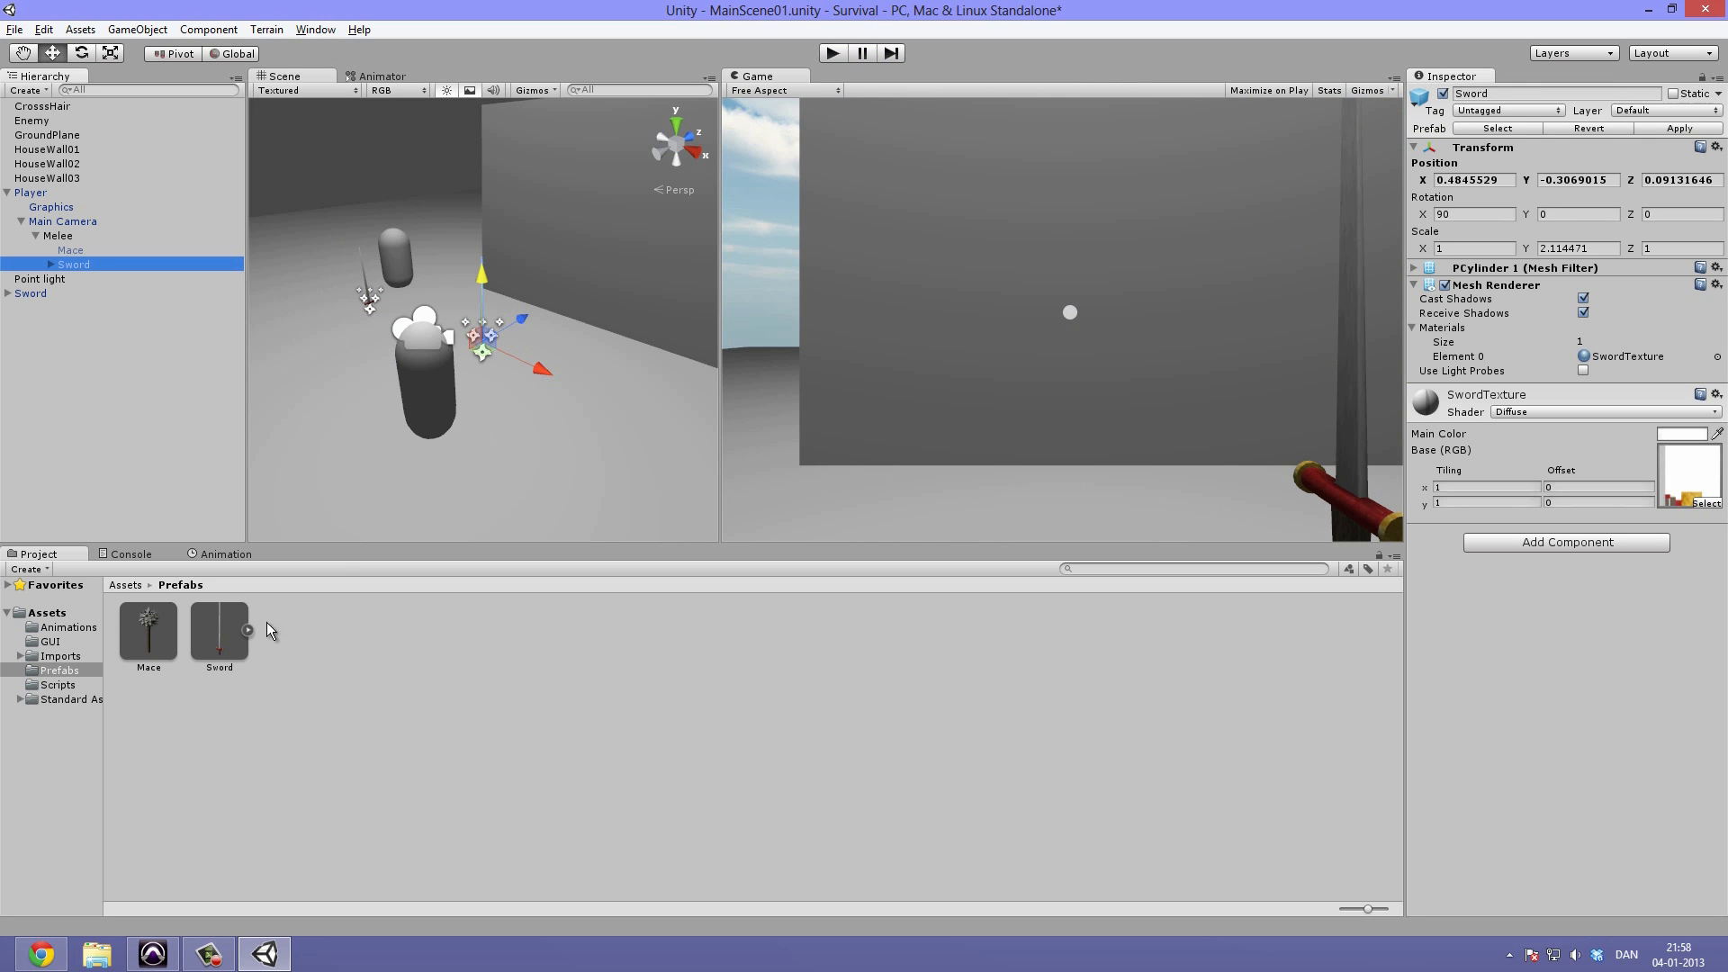
{"action": "left_click", "coordinate": [56, 290]}
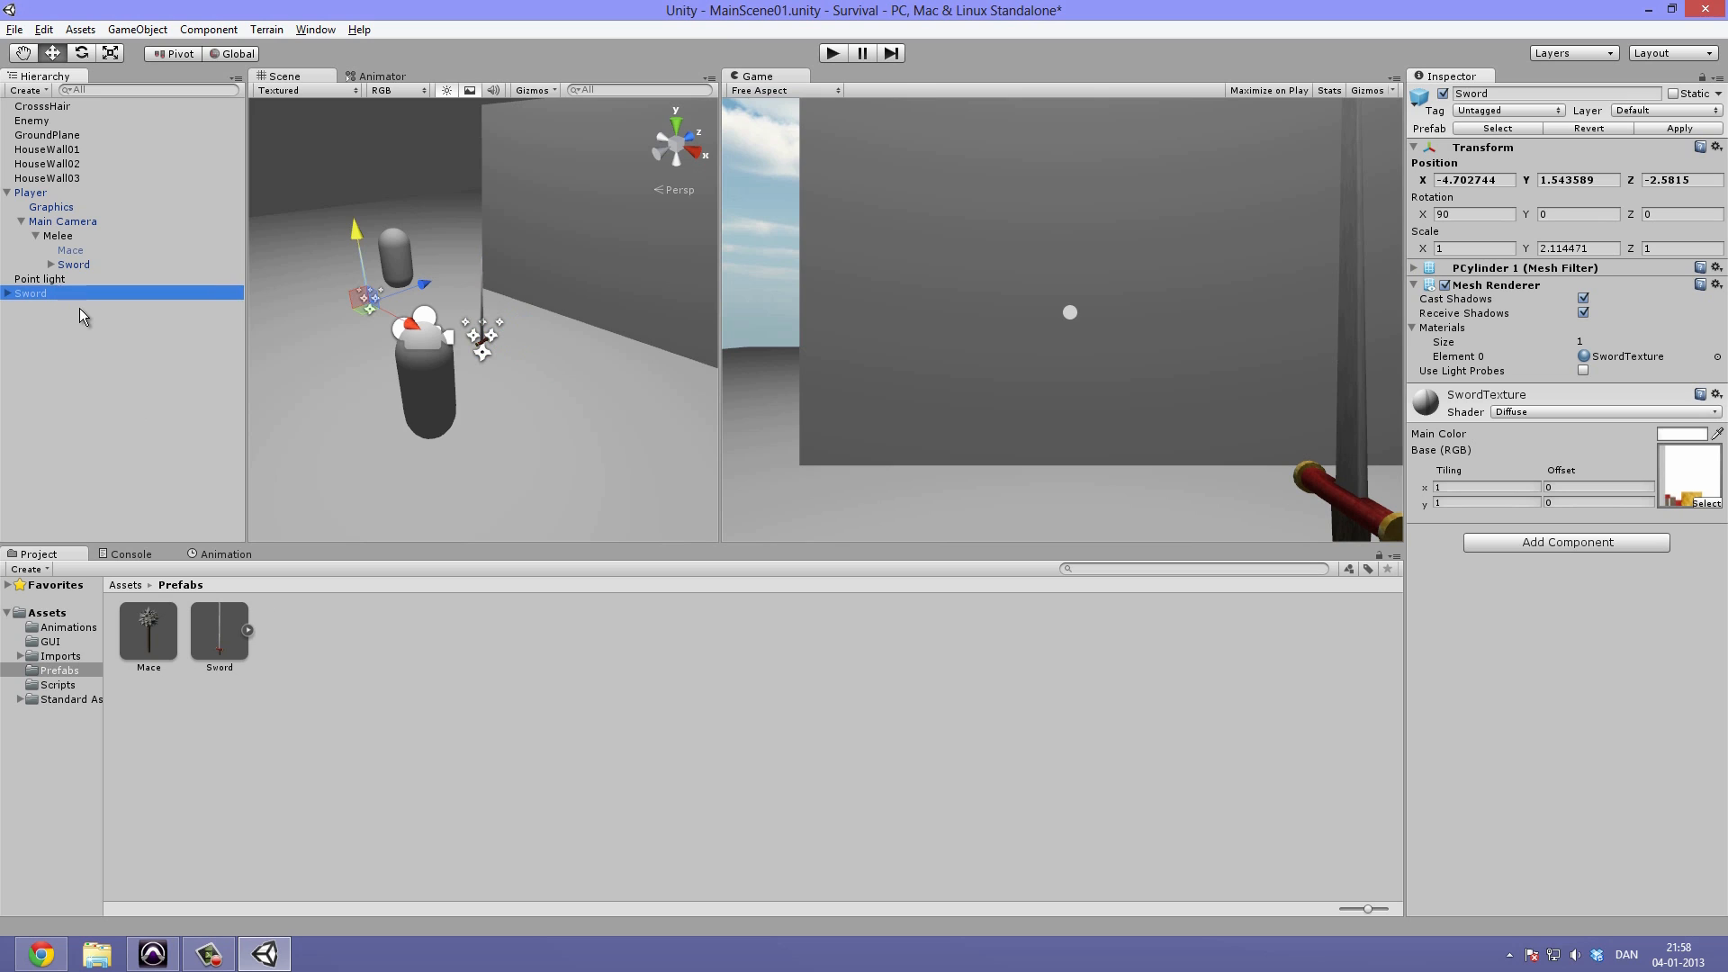
{"action": "key", "text": "Delete"}
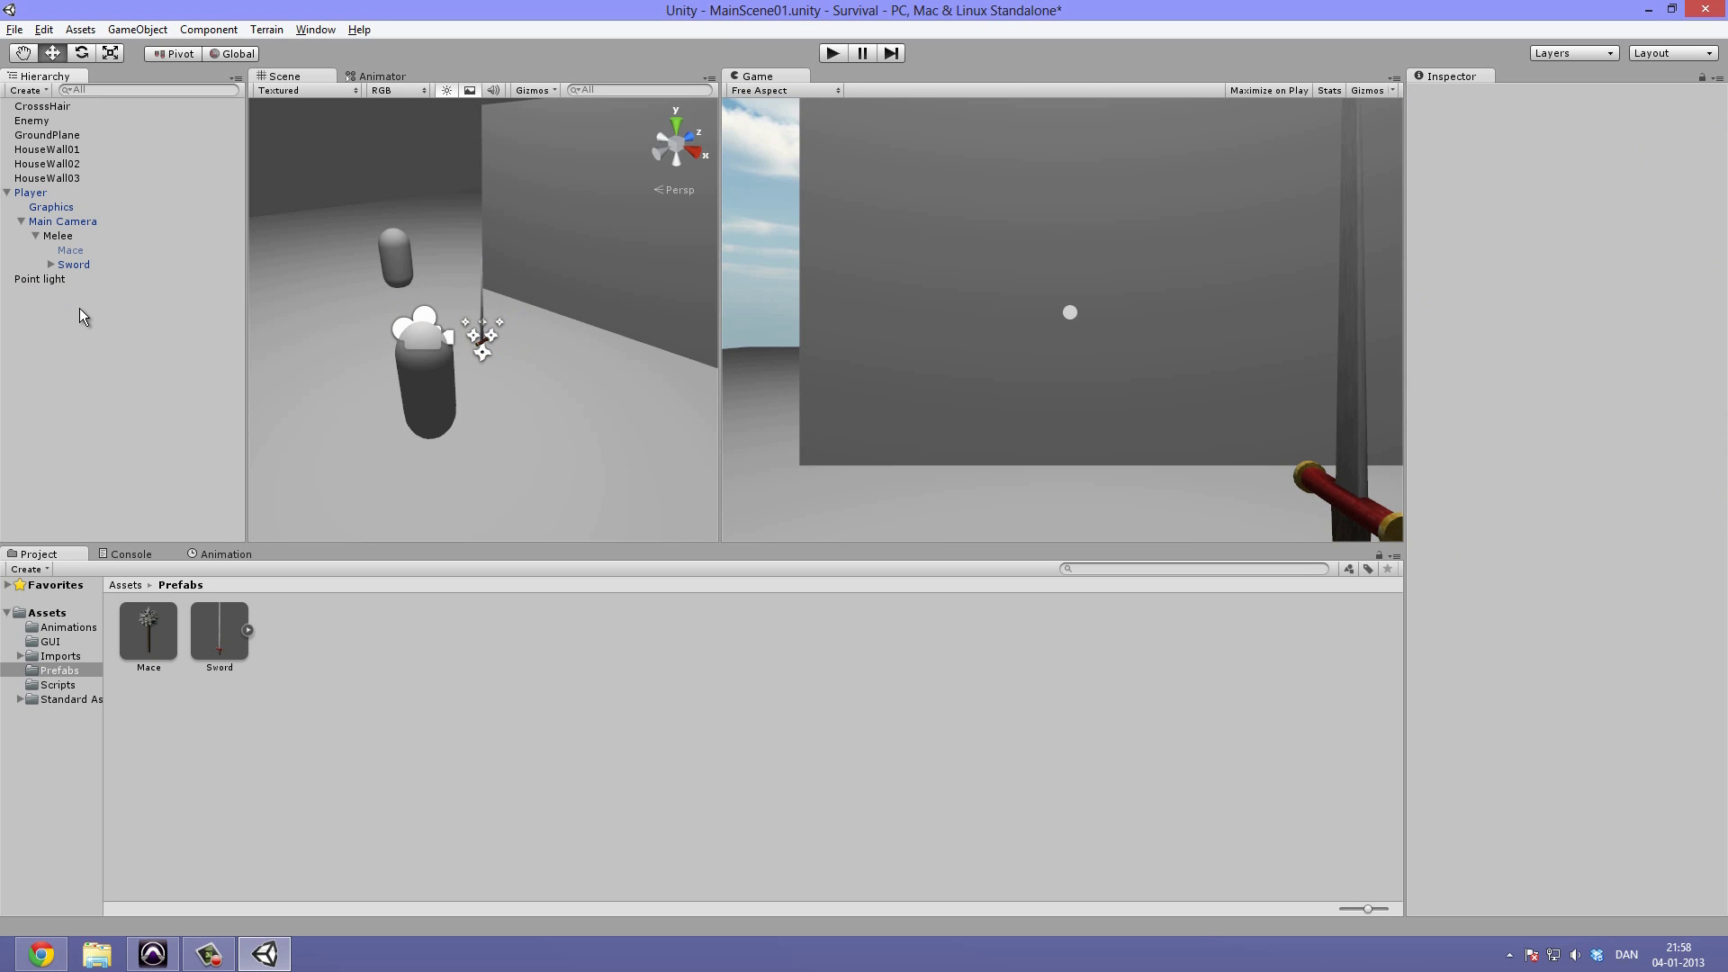
{"action": "left_click", "coordinate": [74, 266]}
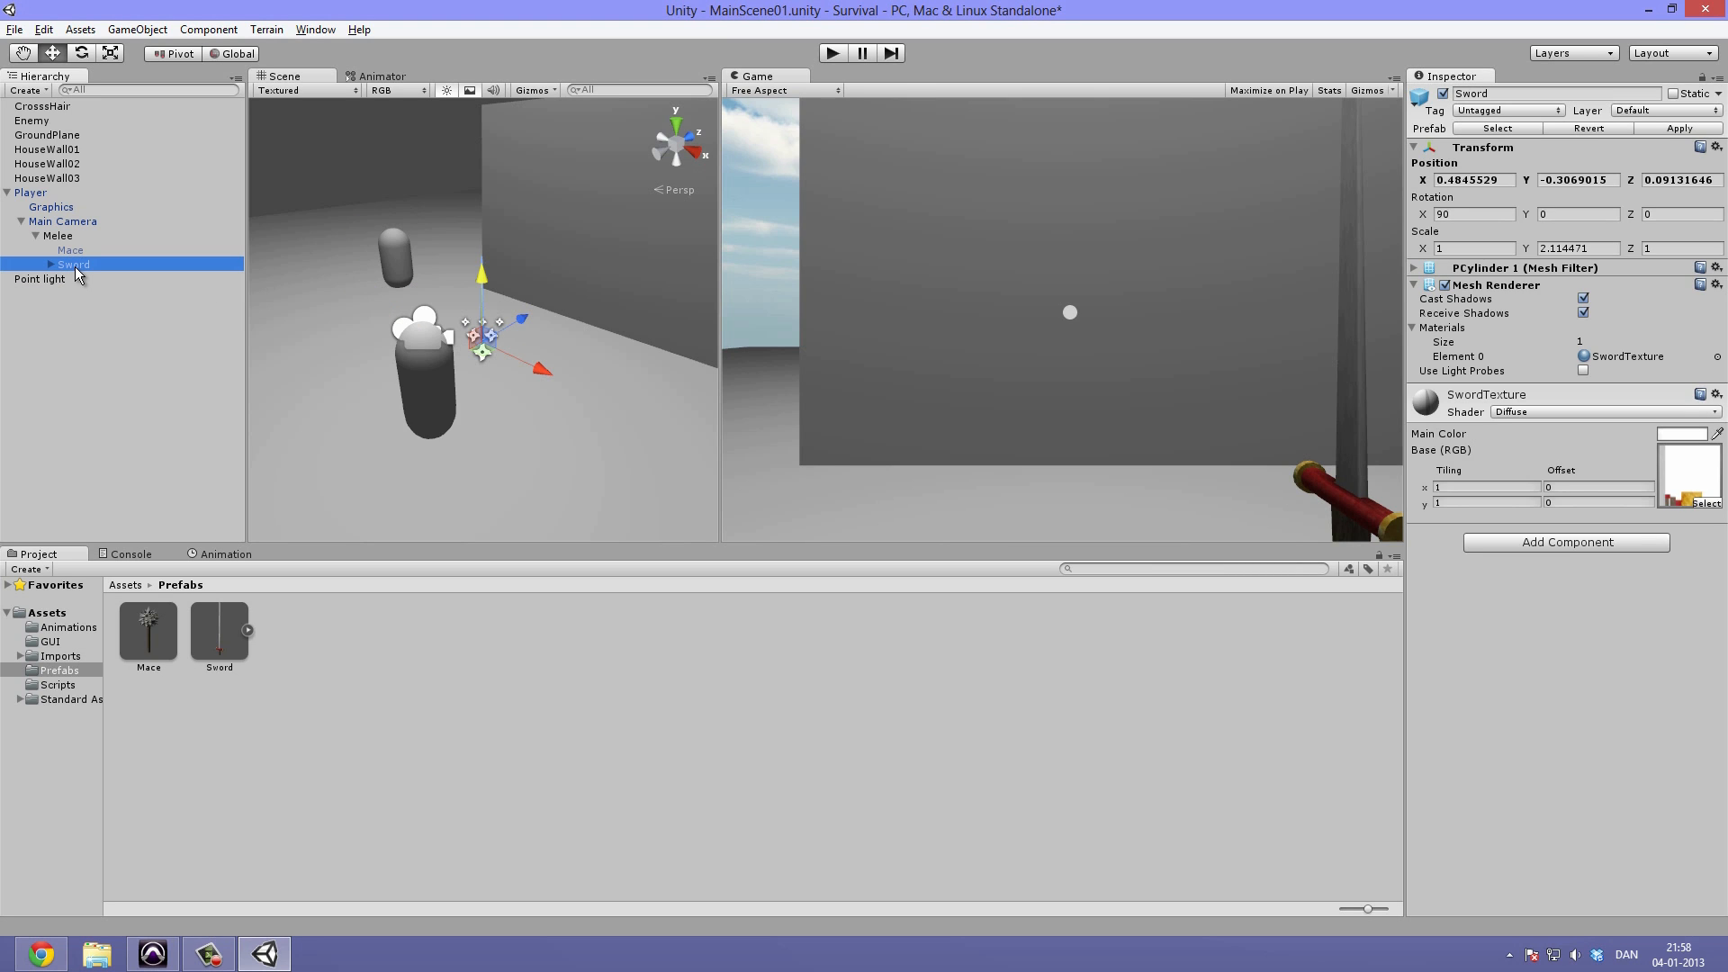